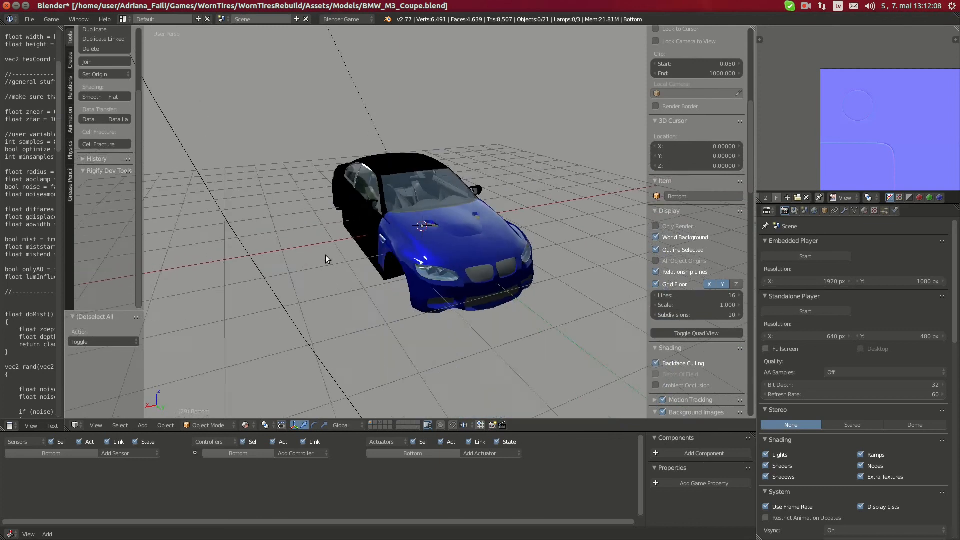
# Switch from the car to the layer containing the Baker and PaintNormals planes
pyautogui.scroll(3, 348, 263)
pyautogui.scroll(-3, 358, 250)
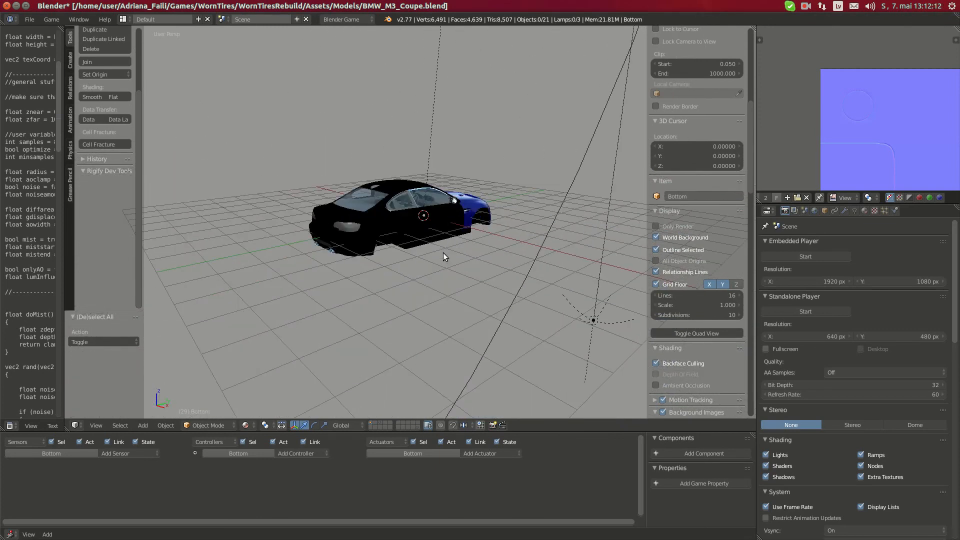
pyautogui.press('5')
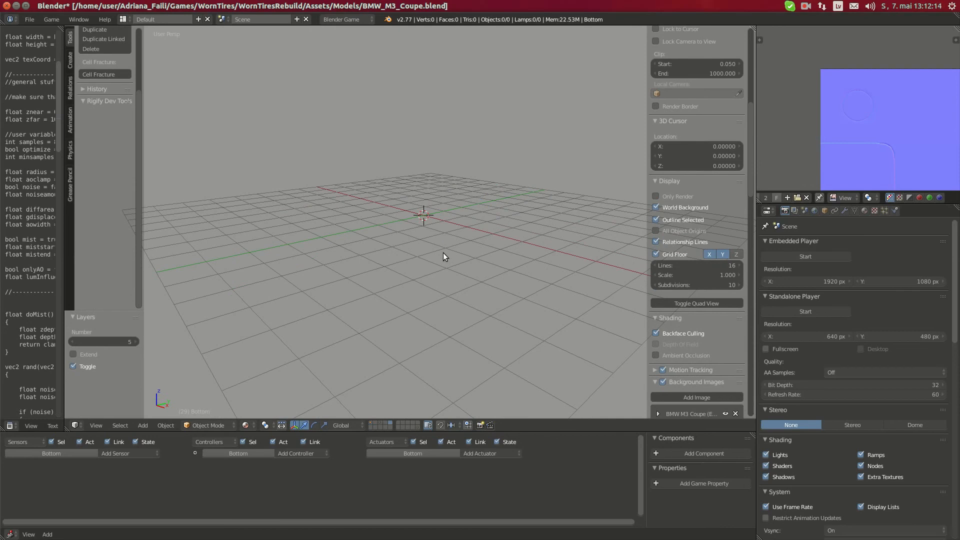
pyautogui.press('3')
pyautogui.moveTo(443, 253); pyautogui.dragTo(389, 172, button='middle')
pyautogui.scroll(-5, 389, 250)
pyautogui.keyDown('shift'); pyautogui.click(419, 428); pyautogui.keyUp('shift')
pyautogui.press('a')
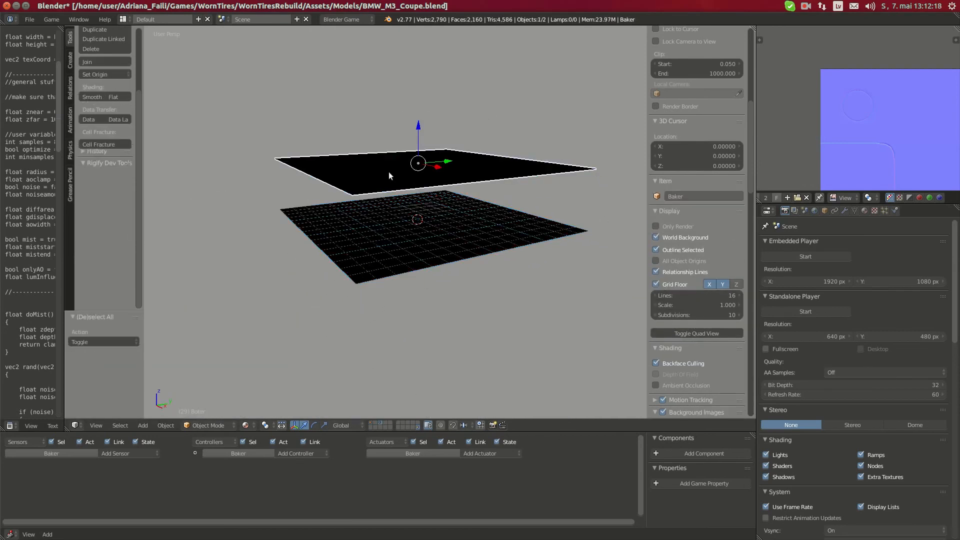
pyautogui.press('Tab')
pyautogui.press('Tab')
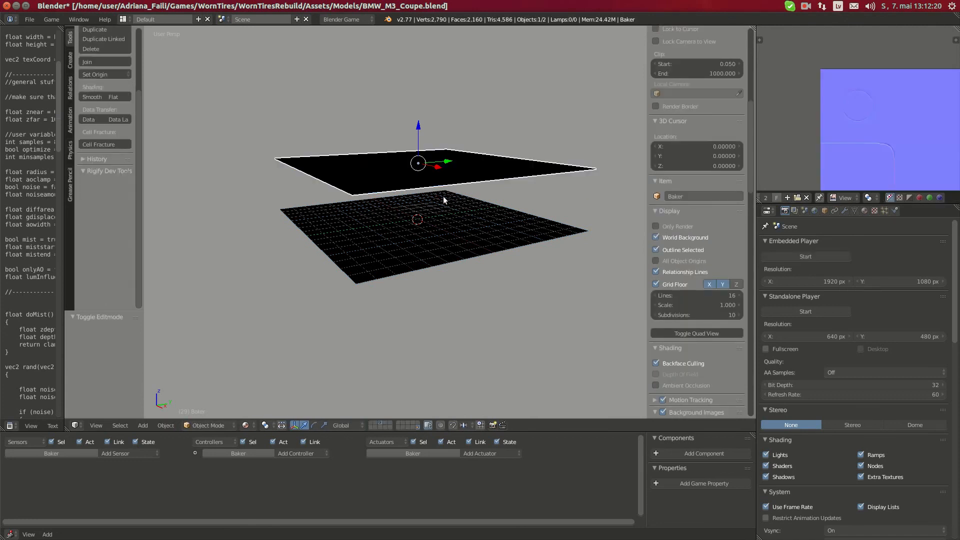
# Isolate the PaintNormals plane by moving the Baker plane to a different layer, and frame PaintNormals in the view
pyautogui.rightClick(418, 228)
pyautogui.rightClick(425, 166)
pyautogui.press('m')
pyautogui.press('3')
pyautogui.rightClick(416, 241)
pyautogui.press('KP_Decimal')
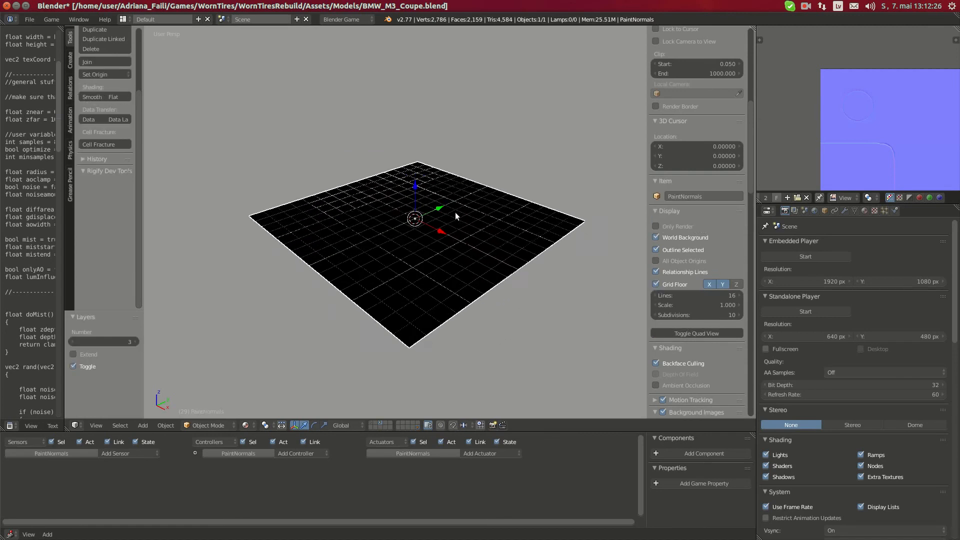
# Switch the viewport to solid shading with Matcap enabled, trying the glossy blue and glossy red matcaps
pyautogui.hotkey('alt', 'z')
pyautogui.scroll(-4, 691, 280)
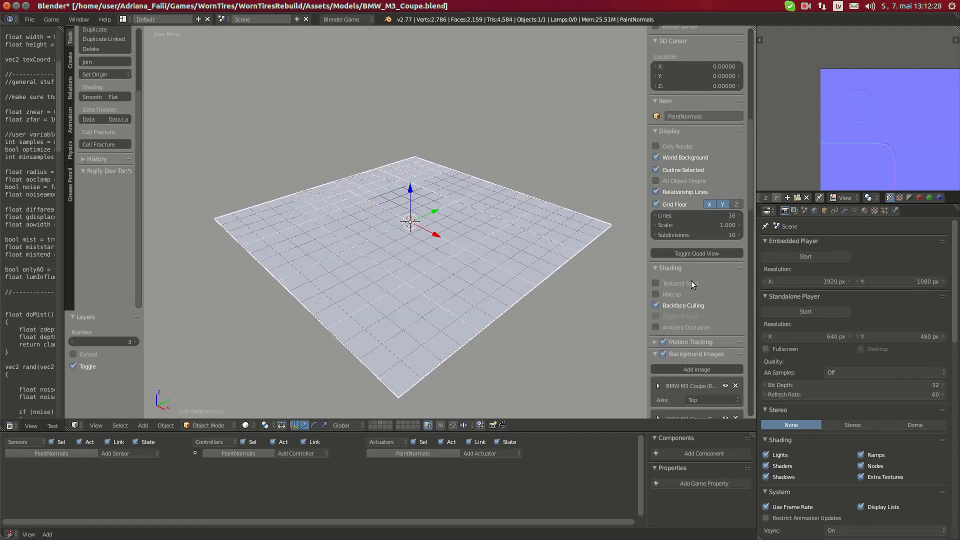
pyautogui.click(656, 295)
pyautogui.click(680, 331)
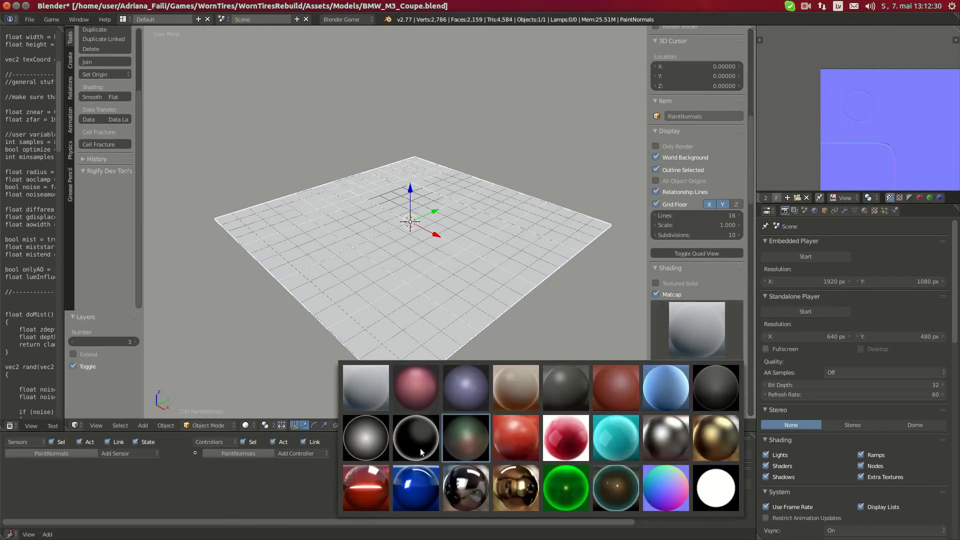
pyautogui.click(403, 483)
pyautogui.click(686, 334)
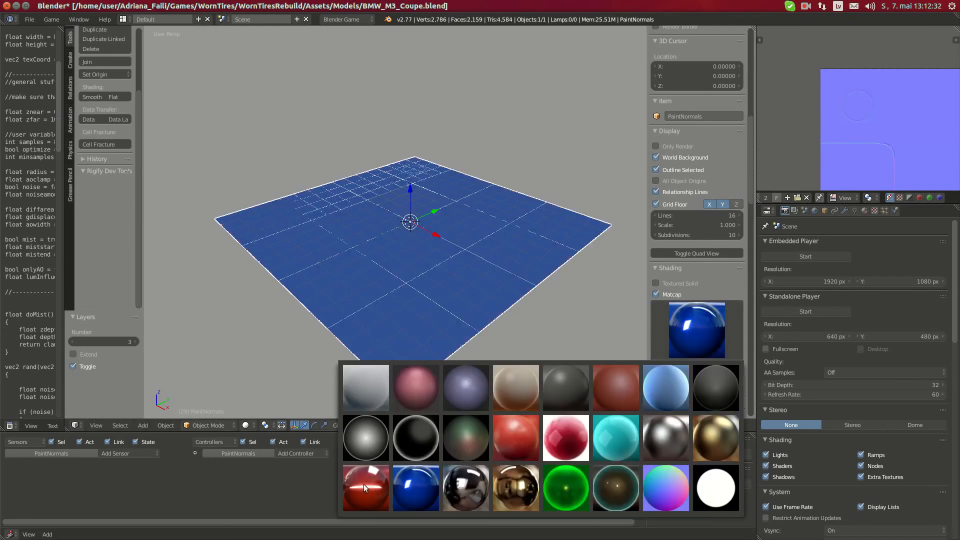
pyautogui.click(365, 488)
# Set the viewport matcap to the plain dark grey one and hide the view's properties sidebar
pyautogui.moveTo(403, 298); pyautogui.dragTo(332, 241, button='middle')
pyautogui.scroll(6, 337, 232)
pyautogui.scroll(-6, 470, 219)
pyautogui.click(699, 351)
pyautogui.click(563, 378)
pyautogui.press('n')
# Examine the existing surface details on the PaintNormals plane from several angles under the dark matcap
pyautogui.scroll(5, 454, 216)
pyautogui.scroll(-4, 400, 238)
pyautogui.scroll(4, 400, 238)
pyautogui.moveTo(420, 245); pyautogui.dragTo(620, 258, button='middle')
pyautogui.scroll(-6, 462, 272)
pyautogui.scroll(5, 463, 255)
pyautogui.moveTo(463, 255); pyautogui.dragTo(378, 252, button='middle')
# Inspect the car body on layer 1 and the BMW M3 coupe reference photo in Chromium, paying attention to the panel seams
pyautogui.press('1')
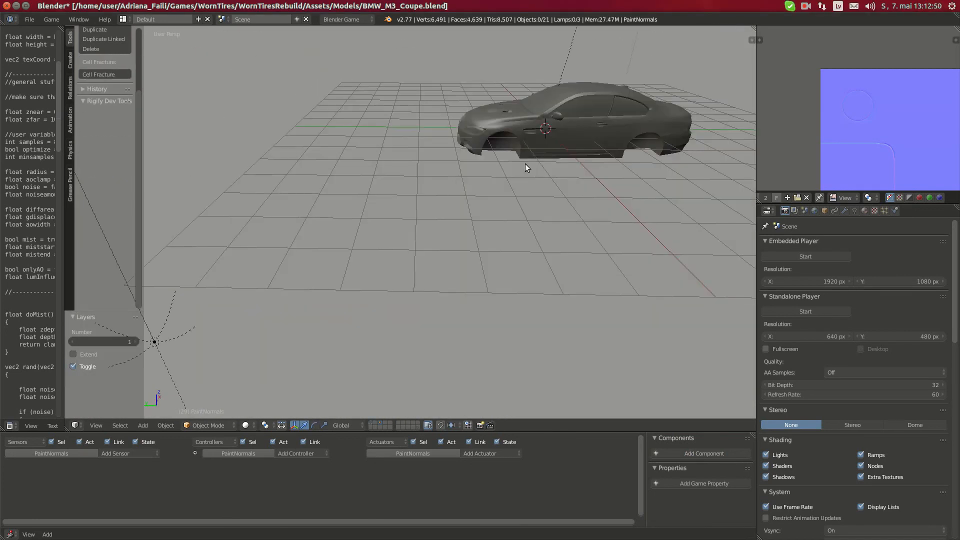
pyautogui.moveTo(599, 133); pyautogui.dragTo(530, 113, button='middle')
pyautogui.moveTo(683, 222); pyautogui.dragTo(638, 198, button='middle')
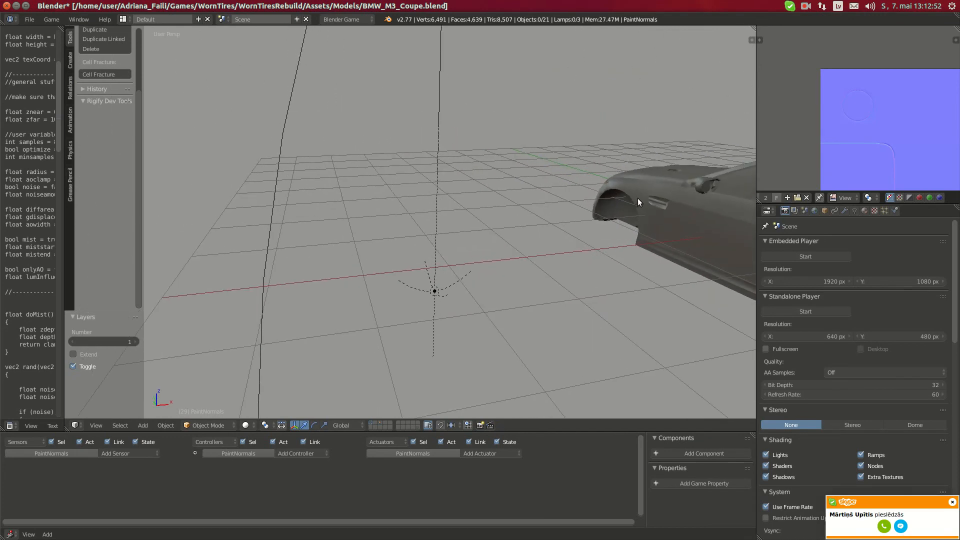
pyautogui.press('3')
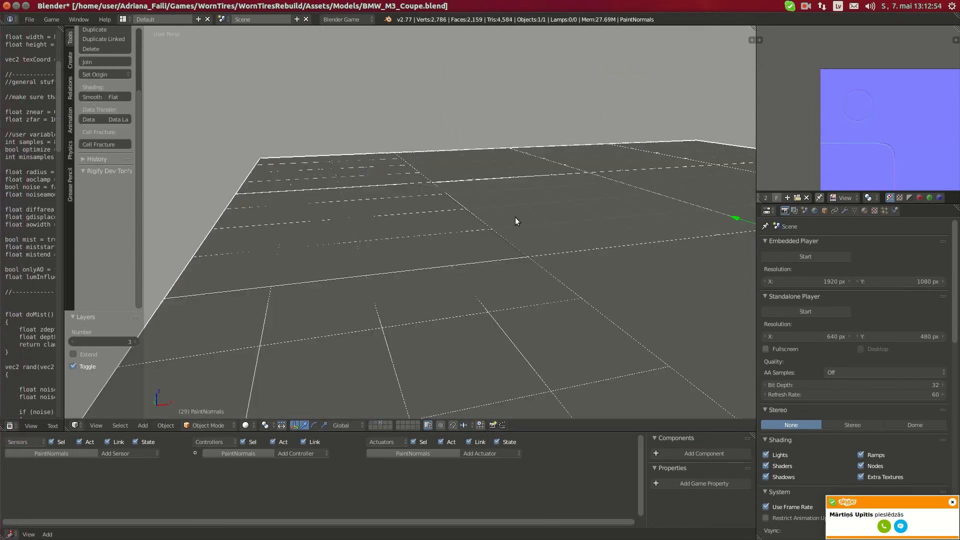
pyautogui.moveTo(1, 179)
pyautogui.click(9, 319)
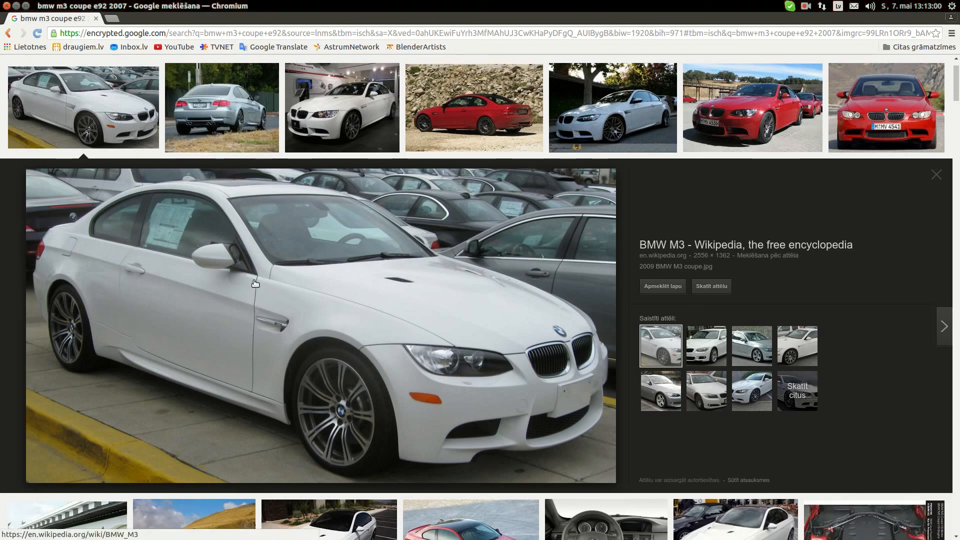
pyautogui.click(12, 358)
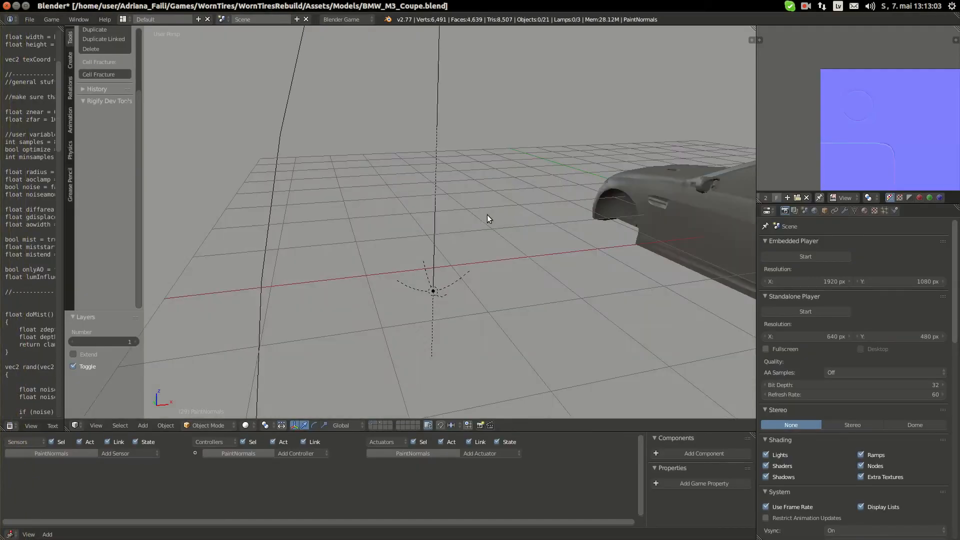
pyautogui.scroll(-5, 487, 214)
pyautogui.moveTo(487, 215); pyautogui.dragTo(591, 188, button='middle')
pyautogui.scroll(6, 392, 241)
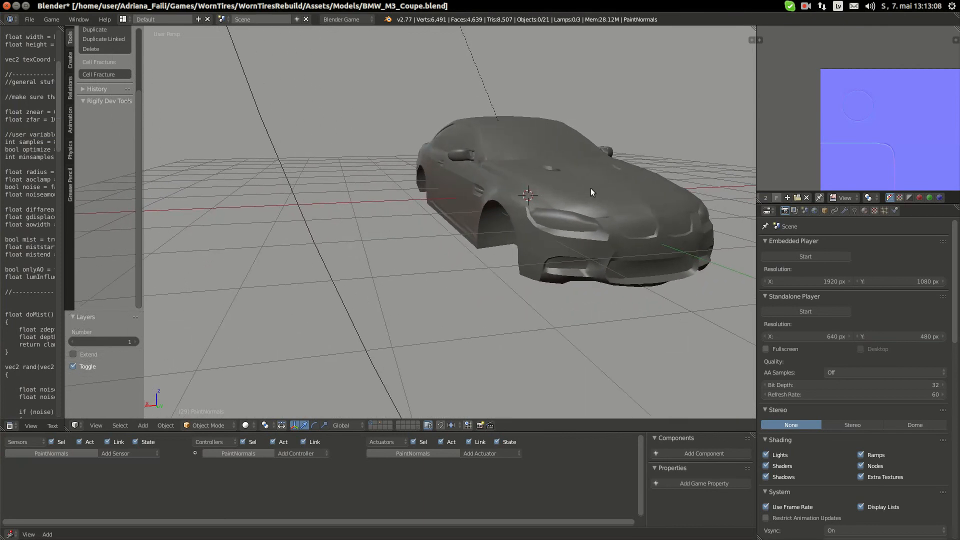
# Display layer 3 and enter Edit Mode on the PaintNormals plane near its existing detailed geometry
pyautogui.press('3')
pyautogui.moveTo(466, 218); pyautogui.dragTo(349, 263, button='middle')
pyautogui.scroll(4, 460, 277)
pyautogui.scroll(4, 423, 265)
pyautogui.moveTo(409, 215)
pyautogui.keyDown('shift'); pyautogui.mouseDown(button='middle')
pyautogui.moveTo(423, 265)
pyautogui.moveTo(379, 259)
pyautogui.moveTo(470, 235)
pyautogui.moveTo(431, 242)
pyautogui.mouseUp(button='middle'); pyautogui.keyUp('shift')
pyautogui.press('Tab')
pyautogui.scroll(-3, 470, 235)
pyautogui.scroll(4, 400, 260)
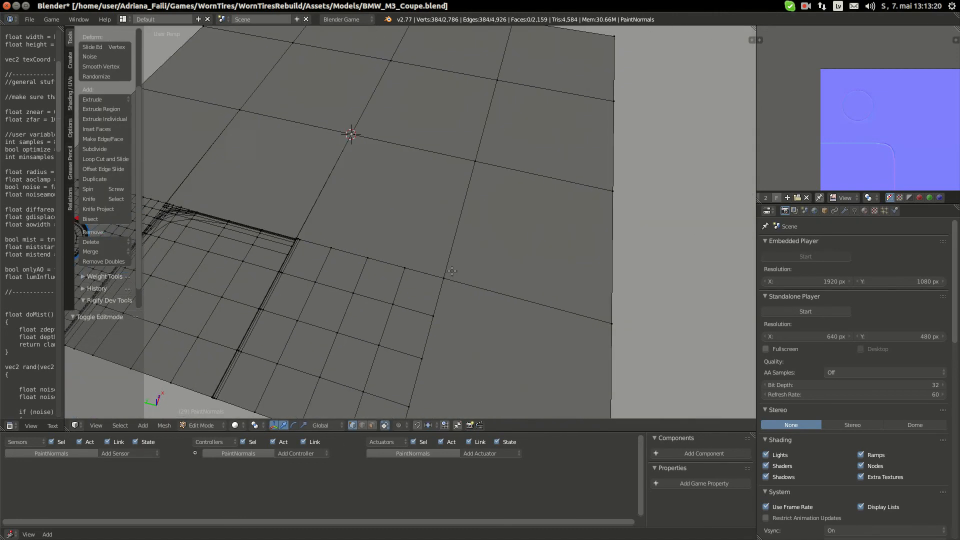
pyautogui.scroll(-5, 370, 300)
pyautogui.keyDown('shift'); pyautogui.moveTo(325, 320); pyautogui.dragTo(410, 350, button='middle'); pyautogui.keyUp('shift')
pyautogui.scroll(4, 409, 353)
pyautogui.scroll(2, 411, 411)
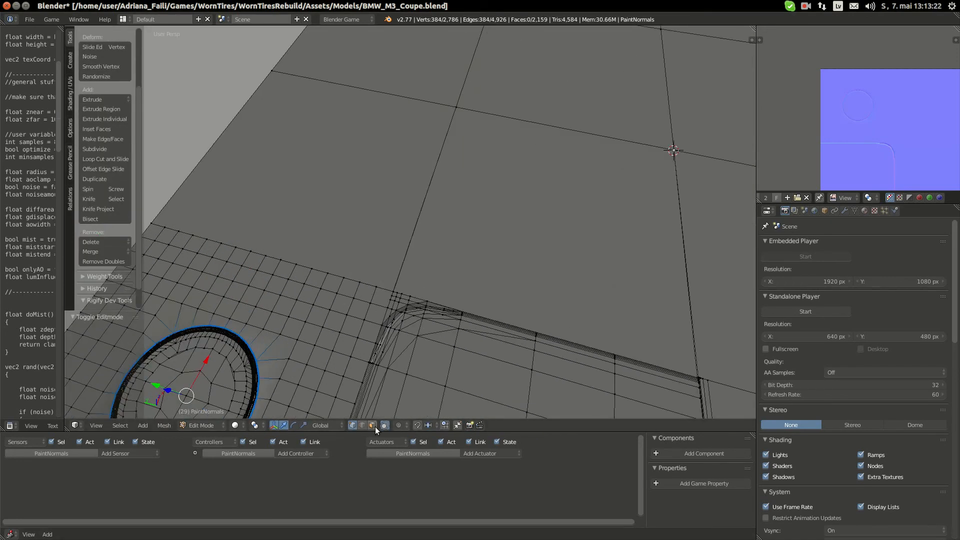
# In face select mode, select the large empty edge face beside the gridded circle patch and subdivide it four times
pyautogui.click(372, 425)
pyautogui.rightClick(330, 233)
pyautogui.press('KP_Decimal')
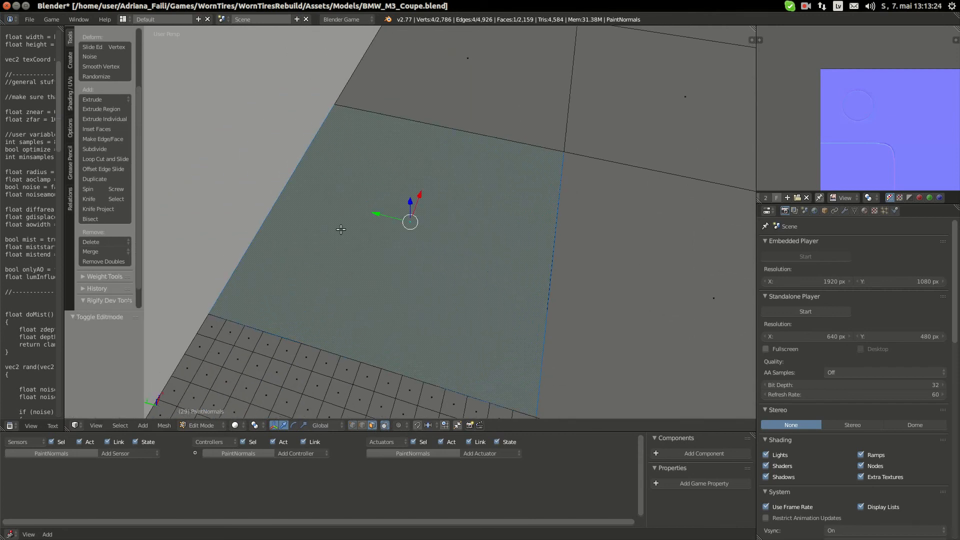
pyautogui.scroll(-4, 341, 229)
pyautogui.moveTo(340, 229); pyautogui.dragTo(421, 218, button='middle')
pyautogui.scroll(3, 420, 217)
pyautogui.press('w')
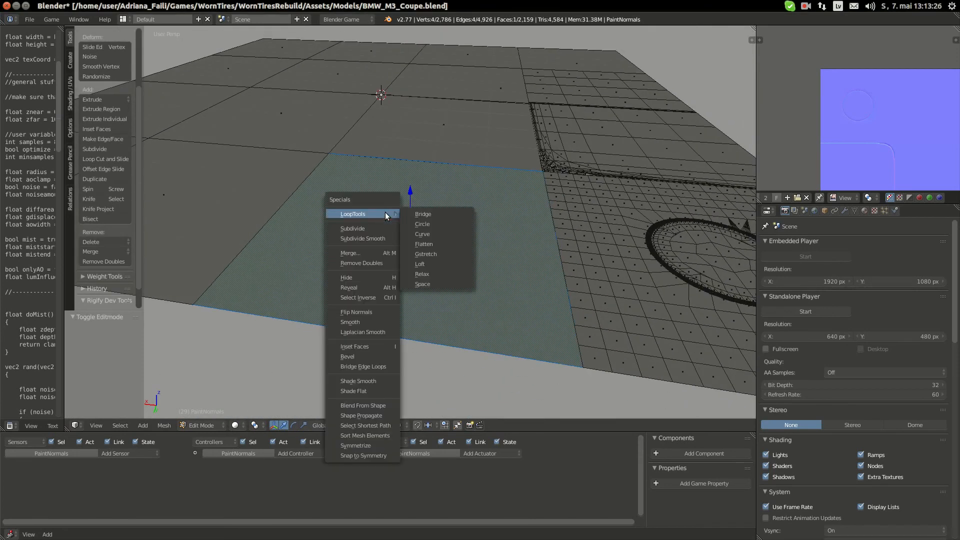
pyautogui.press('g')
pyautogui.press('Escape')
pyautogui.press('w')
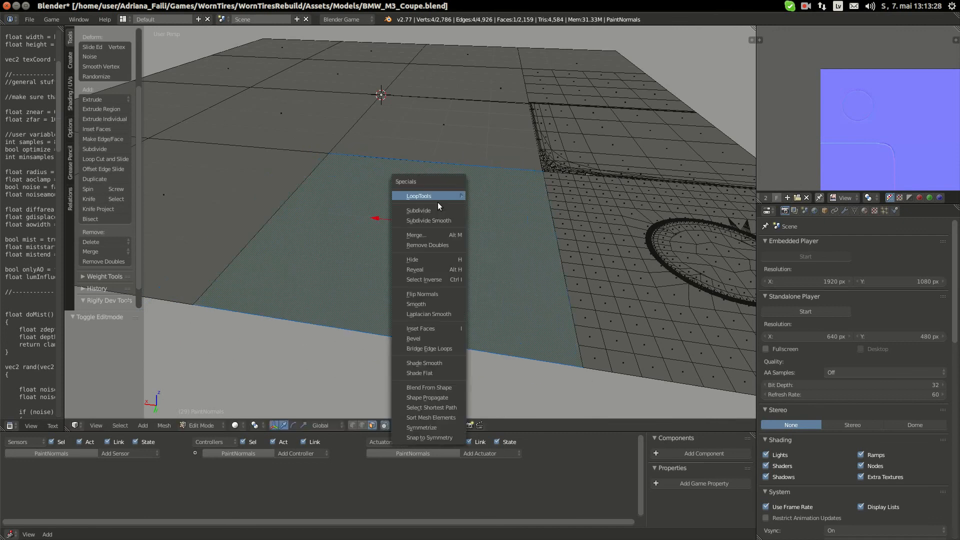
pyautogui.click(445, 216)
pyautogui.press('w')
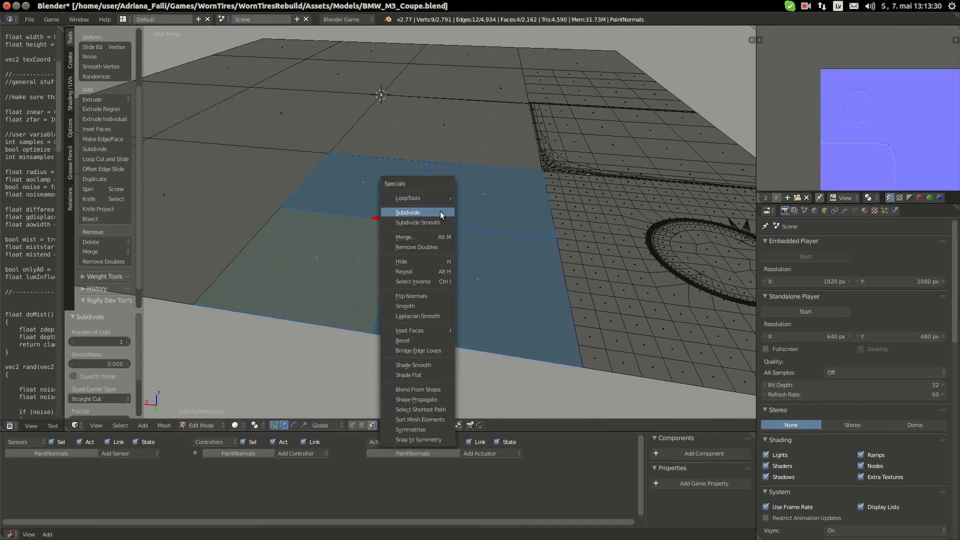
pyautogui.click(440, 212)
pyautogui.press('w')
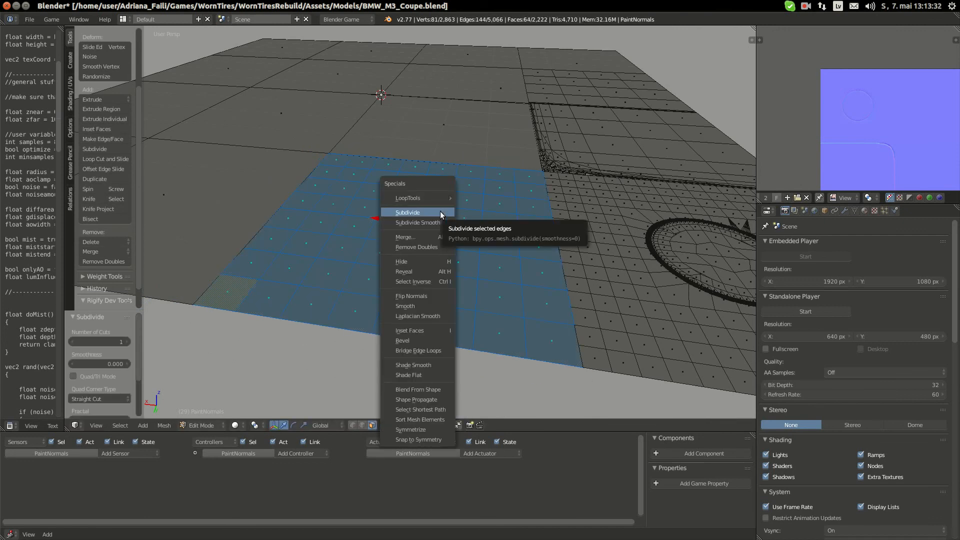
pyautogui.click(440, 211)
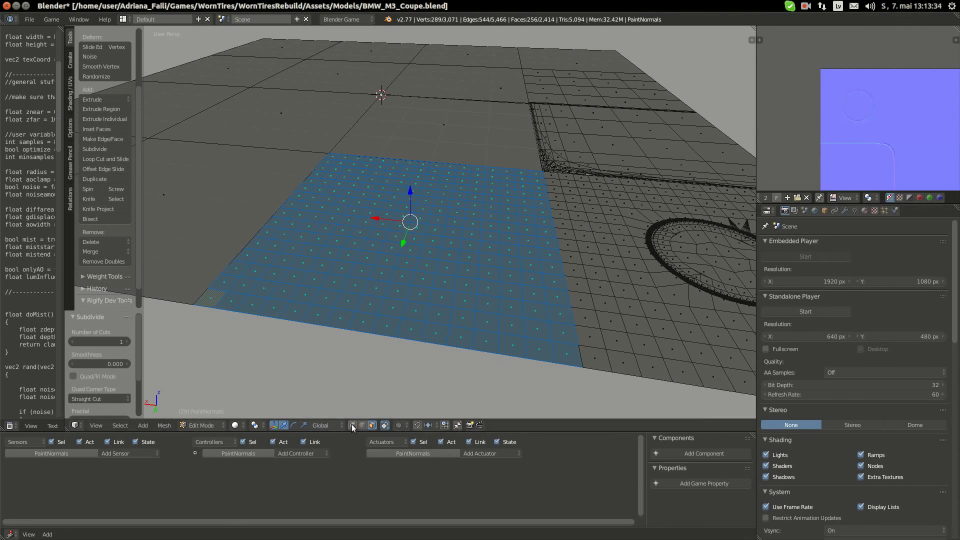
# Select the row of edges where the subdivided patch meets the adjacent large flat face and lower it
pyautogui.moveTo(311, 240); pyautogui.dragTo(318, 281, button='middle')
pyautogui.press('a')
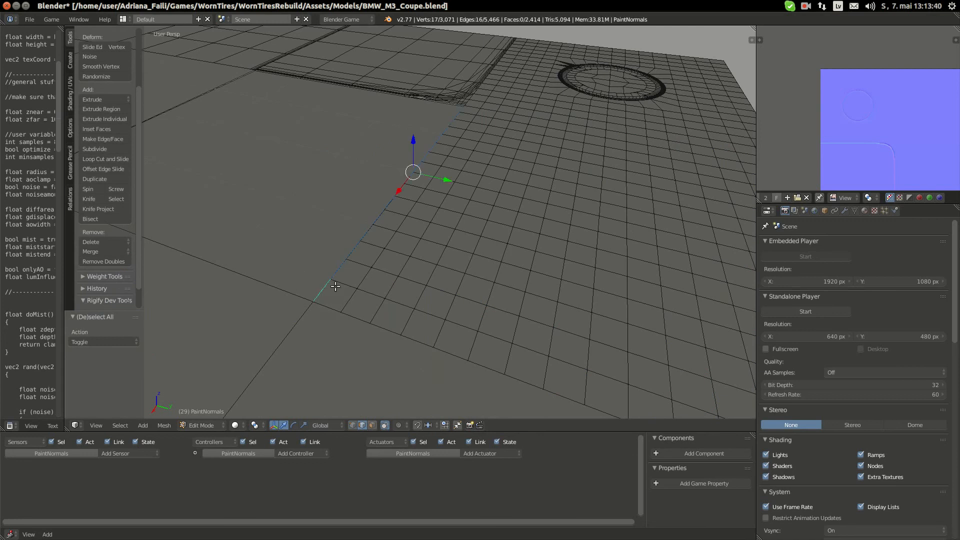
pyautogui.moveTo(335, 286); pyautogui.dragTo(394, 210, button='middle')
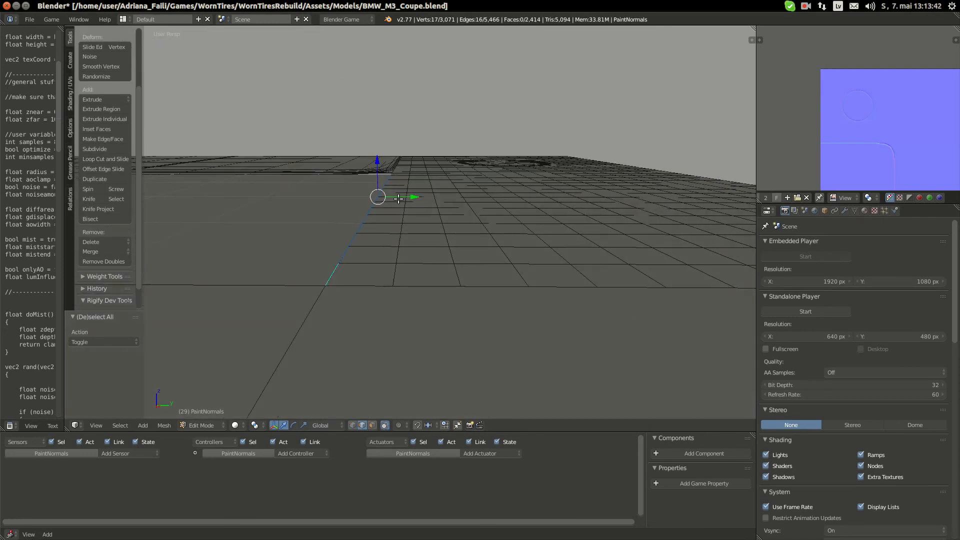
pyautogui.moveTo(398, 198); pyautogui.dragTo(384, 176)
pyautogui.moveTo(384, 176); pyautogui.dragTo(376, 321, button='middle')
pyautogui.press('a')
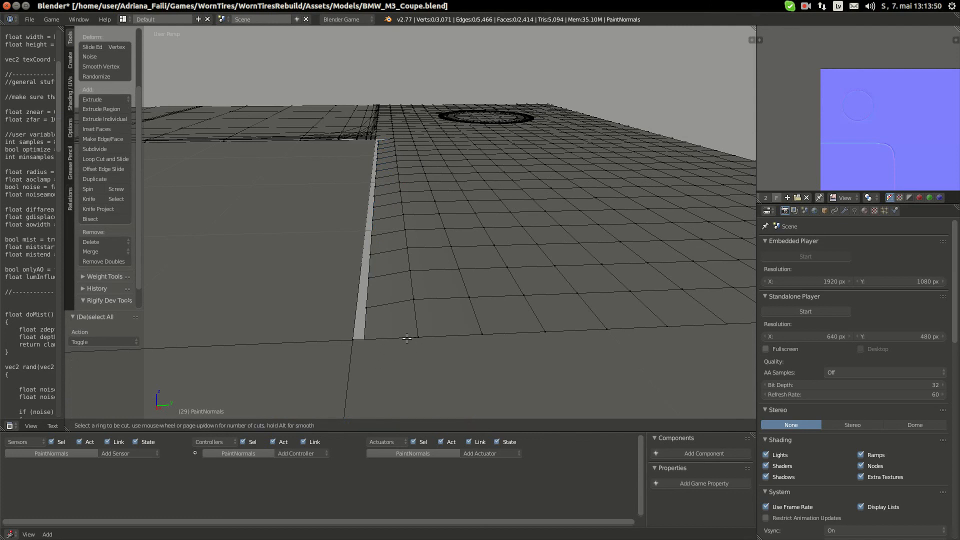
# Add a centred loop cut along the slope beside the lowered edge row and raise it about 0.016 on Z
pyautogui.click(387, 172)
pyautogui.rightClick(387, 175)
pyautogui.moveTo(392, 183); pyautogui.dragTo(390, 178, button='middle')
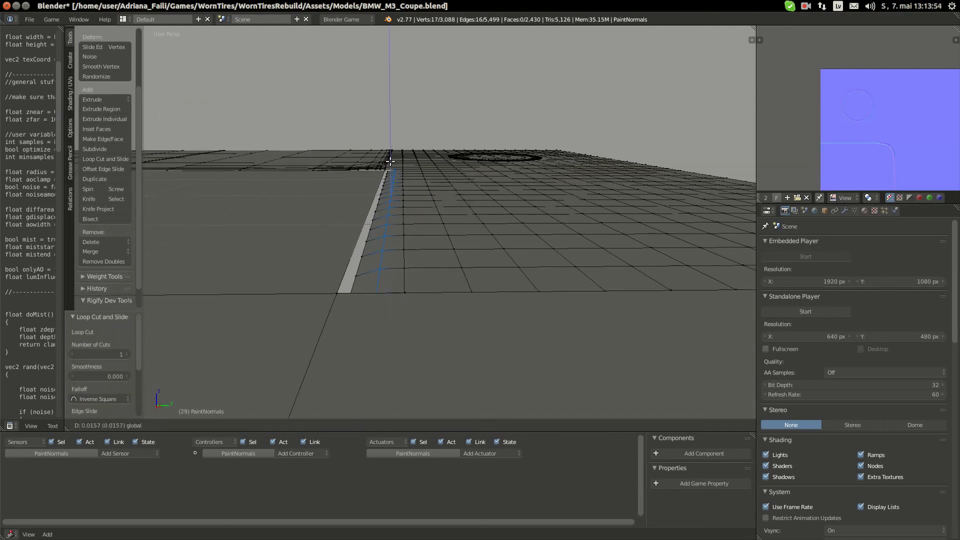
pyautogui.click(391, 161)
pyautogui.press('a')
pyautogui.moveTo(359, 315); pyautogui.dragTo(367, 314, button='middle')
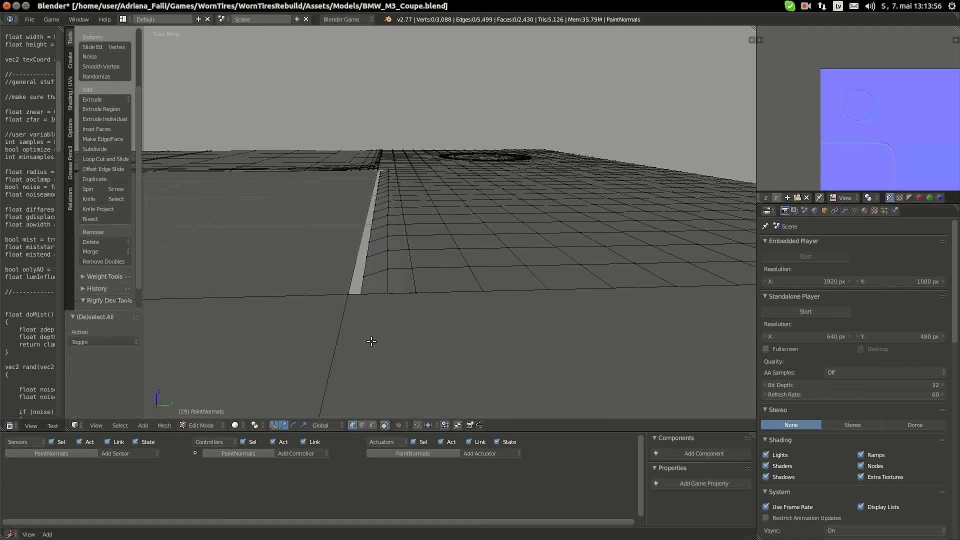
pyautogui.hotkey('ctrl', 'r')
pyautogui.click(383, 231)
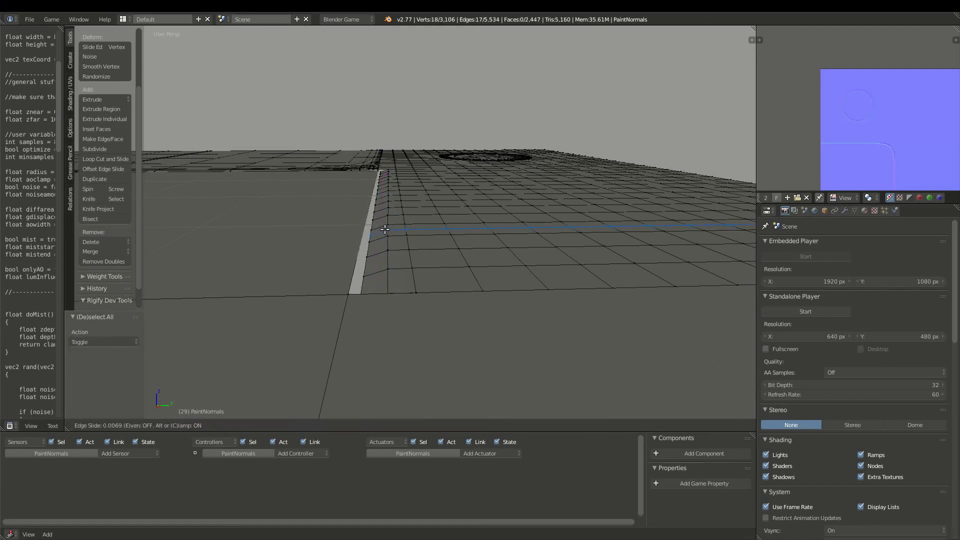
pyautogui.rightClick(385, 229)
pyautogui.hotkey('ctrl', 'z')
# Add a centred loop cut lengthwise between the lowered edge row and the raised loop beside it
pyautogui.hotkey('ctrl', 'r')
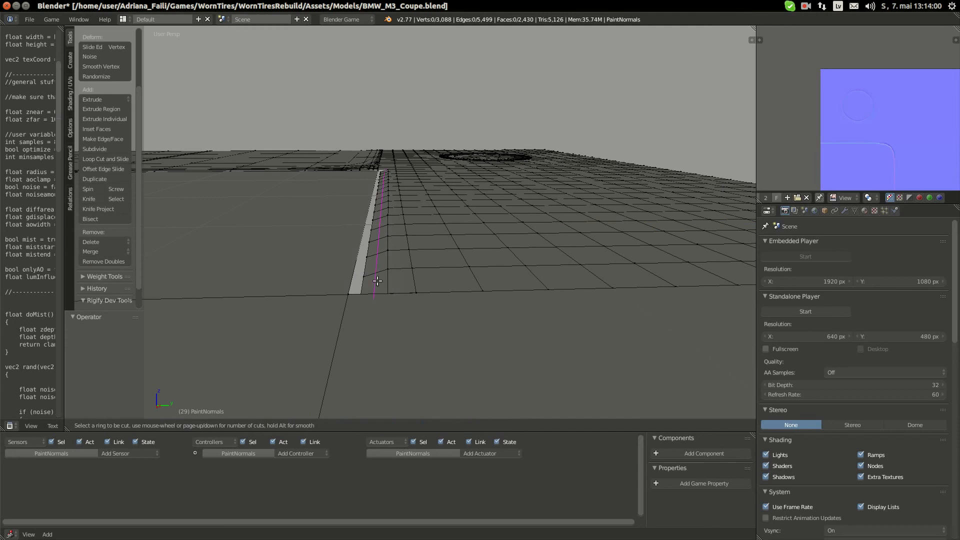
pyautogui.click(381, 230)
pyautogui.rightClick(381, 230)
pyautogui.moveTo(381, 231); pyautogui.dragTo(383, 197, button='middle')
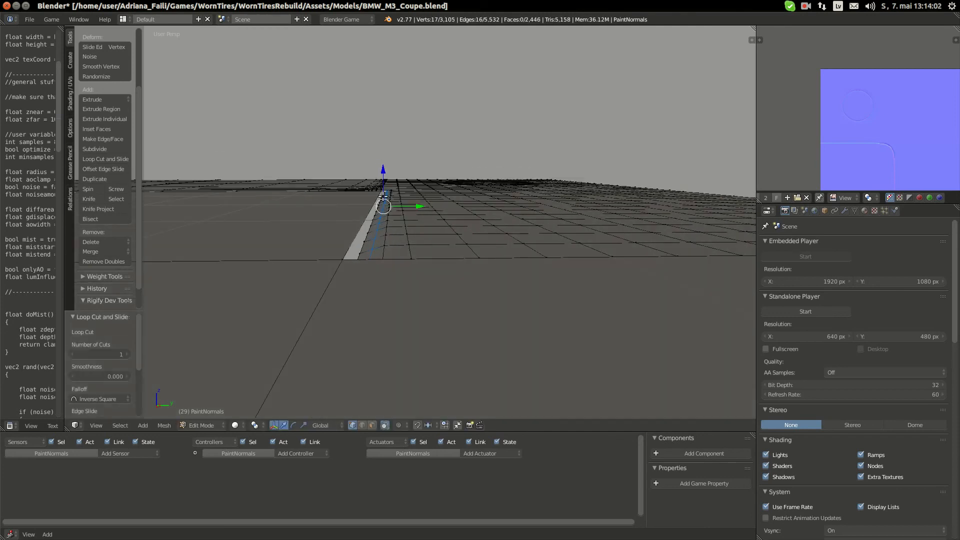
pyautogui.press('a')
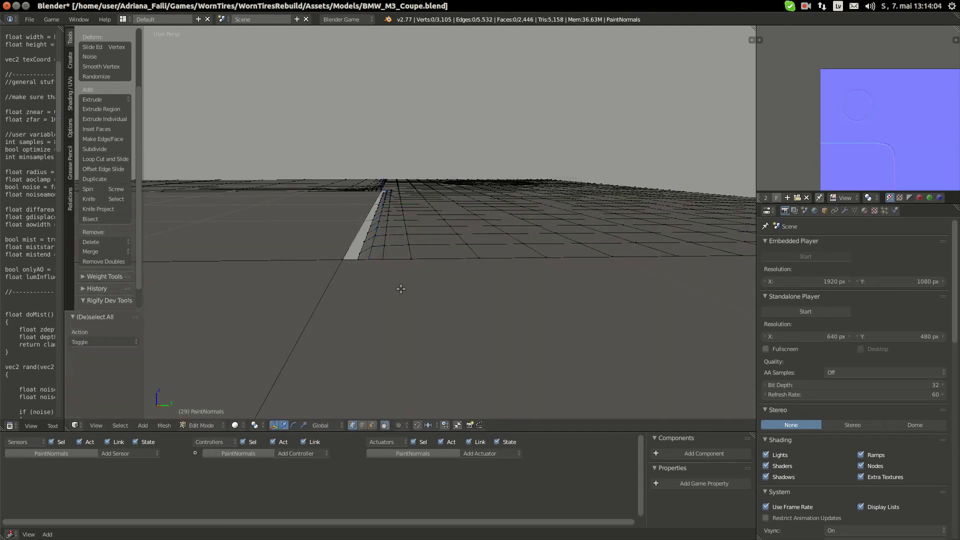
# Add another centred loop cut directly next to the lowered edge row and raise it about 0.003 on Z
pyautogui.hotkey('ctrl', 'r')
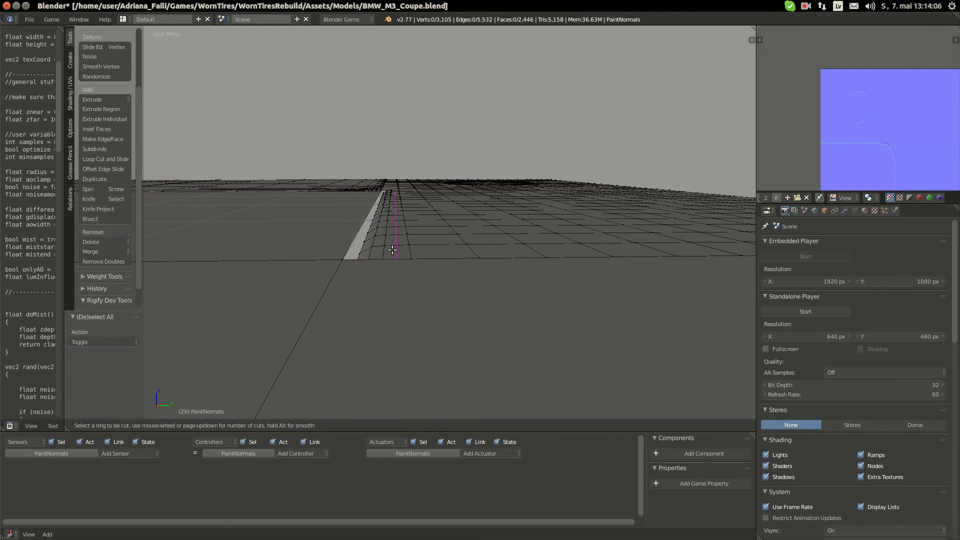
pyautogui.click(363, 255)
pyautogui.rightClick(363, 255)
pyautogui.moveTo(364, 255); pyautogui.dragTo(359, 187, button='middle')
pyautogui.press('g')
pyautogui.press('z')
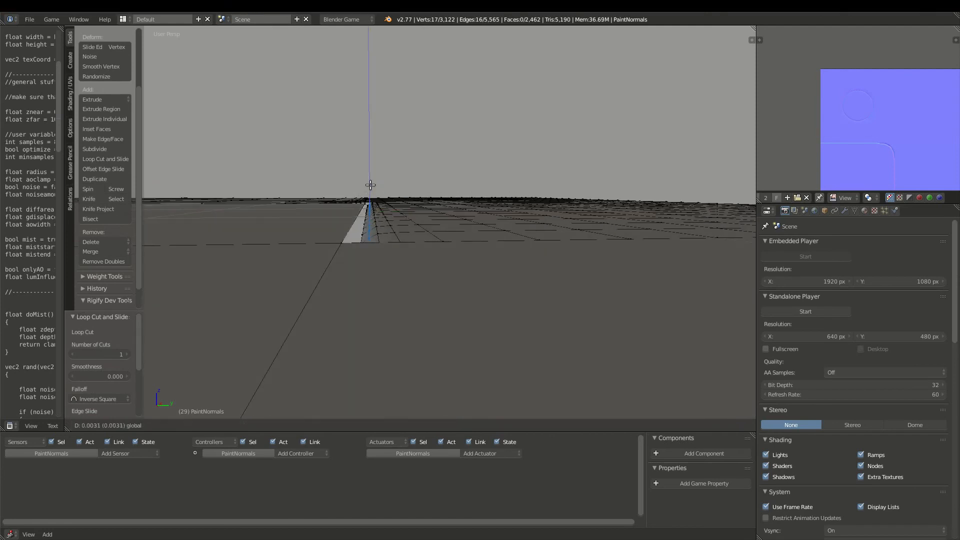
pyautogui.click(370, 181)
pyautogui.press('a')
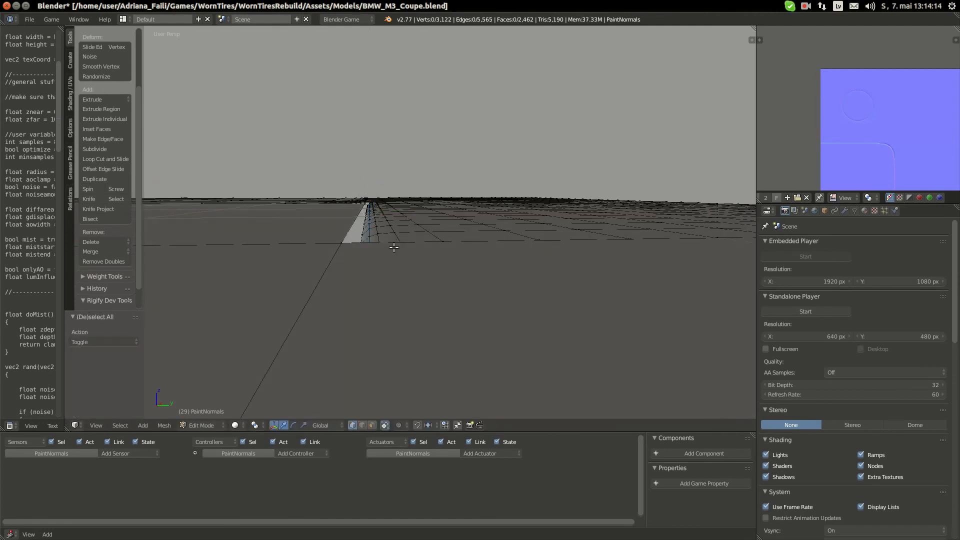
pyautogui.moveTo(370, 181); pyautogui.dragTo(379, 274, button='middle')
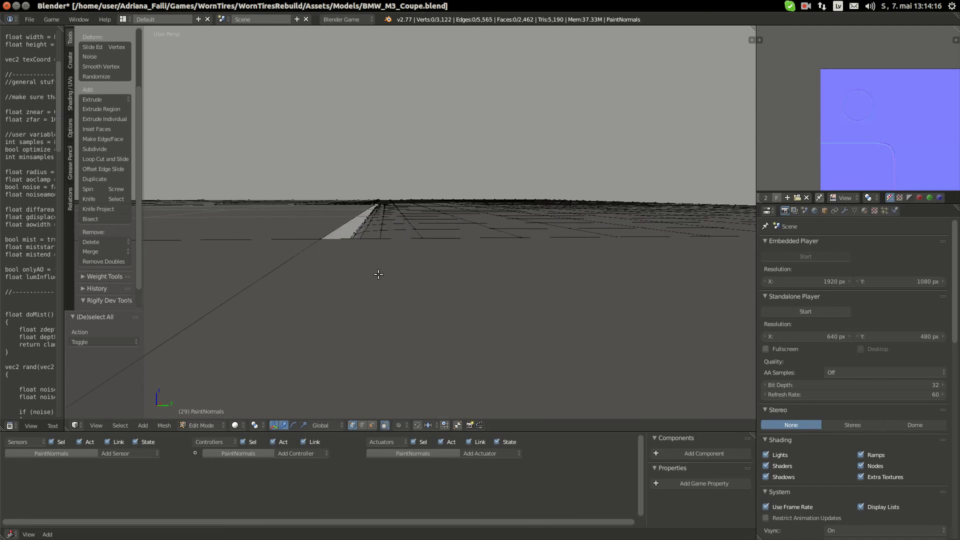
# Add a centred loop cut just above the seam slope and raise it about 0.002 on Z
pyautogui.click(370, 231)
pyautogui.click(370, 231)
pyautogui.moveTo(370, 231); pyautogui.dragTo(391, 236, button='middle')
pyautogui.press('g')
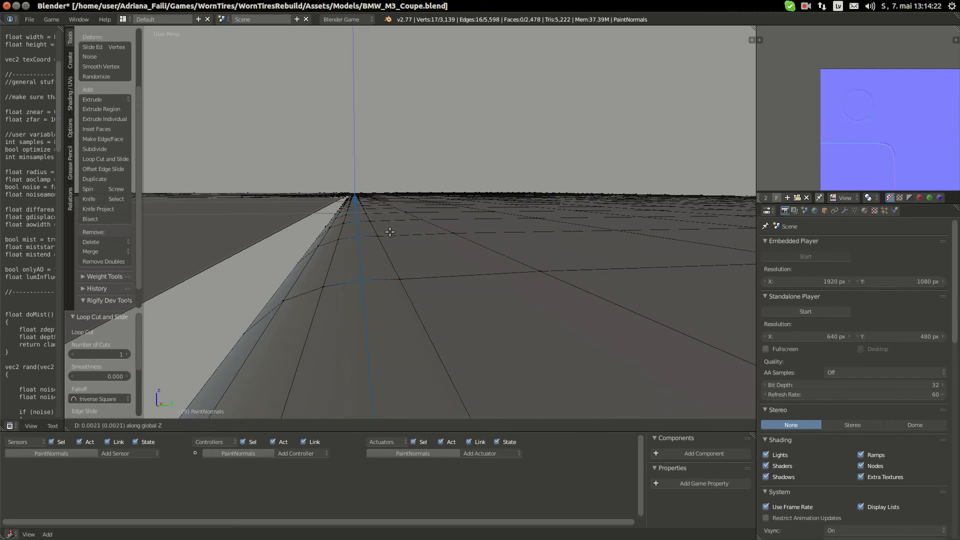
pyautogui.click(390, 234)
pyautogui.press('a')
# Add another centred loop cut lengthwise in the slope strip closer to the lowered seam edge
pyautogui.moveTo(344, 240); pyautogui.dragTo(345, 240, button='middle')
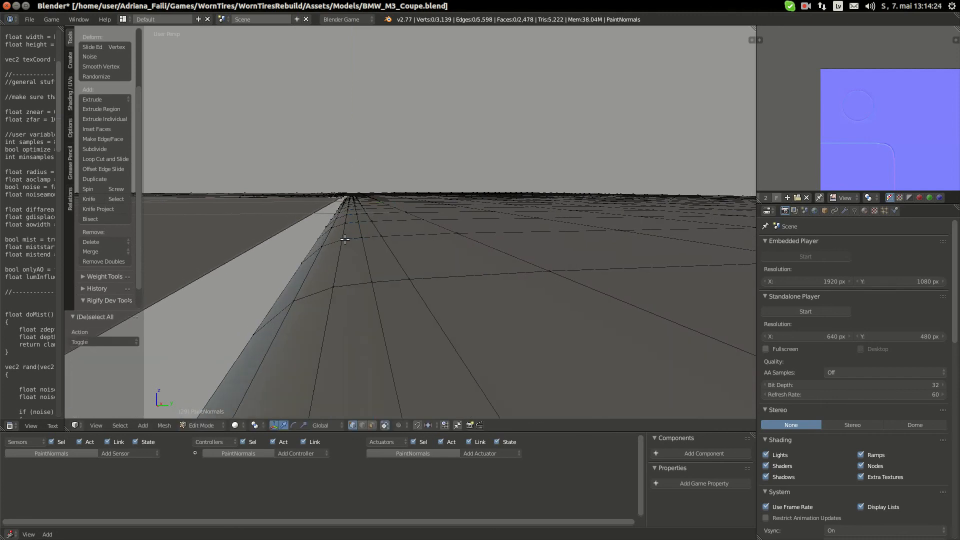
pyautogui.hotkey('ctrl', 'r')
pyautogui.click(322, 288)
pyautogui.rightClick(321, 288)
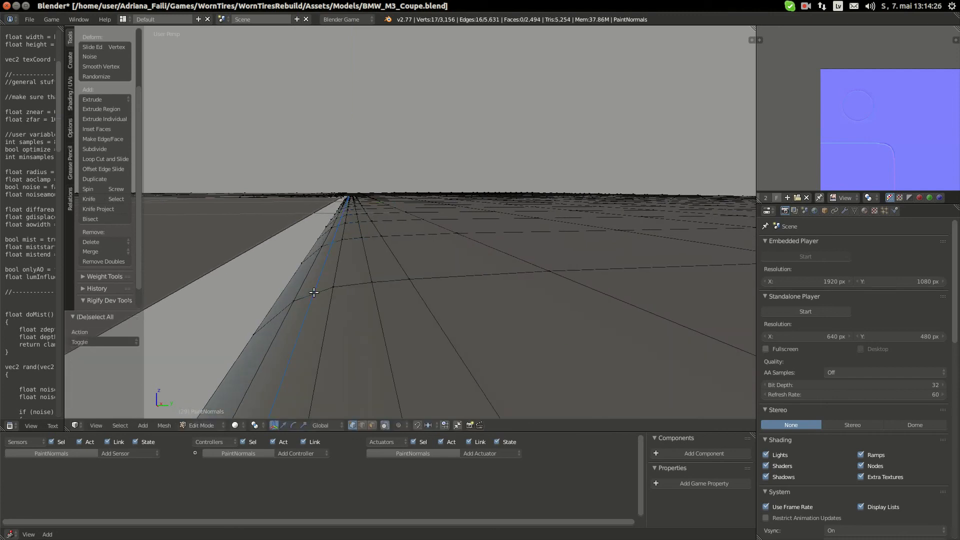
pyautogui.click(356, 270)
# Leave Edit Mode and inspect the shading of the finished seam slope across the whole plane
pyautogui.press('Tab')
pyautogui.scroll(-5, 356, 270)
pyautogui.moveTo(356, 270); pyautogui.dragTo(351, 297, button='middle')
pyautogui.scroll(-8, 328, 229)
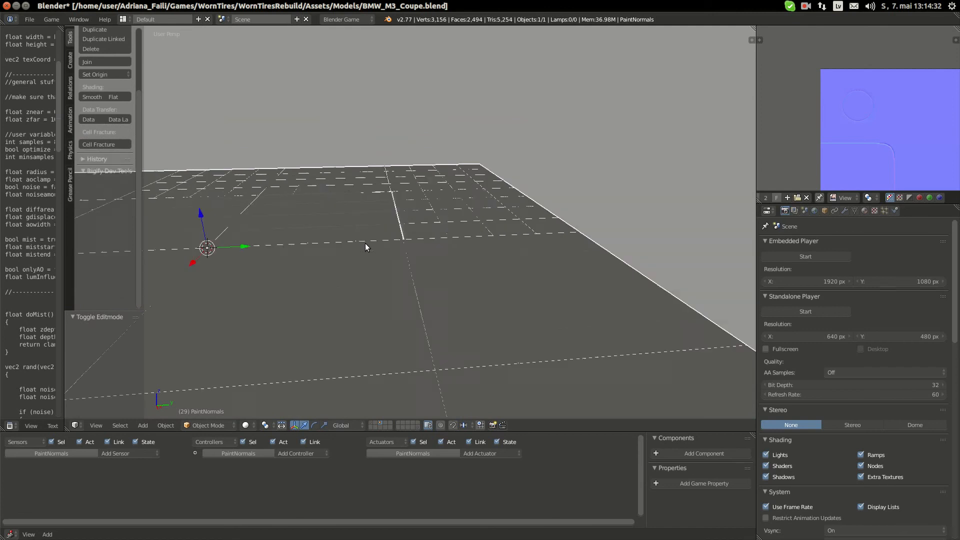
pyautogui.moveTo(365, 244); pyautogui.dragTo(361, 293, button='middle')
pyautogui.scroll(2, 364, 280)
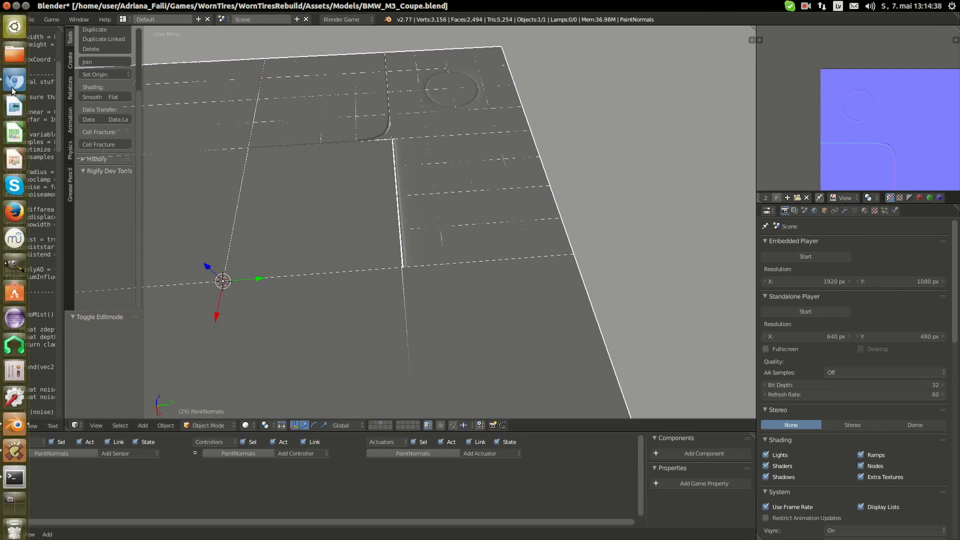
# Switch to Chromium to examine the panel gaps on the BMW M3 coupe reference photo, and return to Blender
pyautogui.click(12, 90)
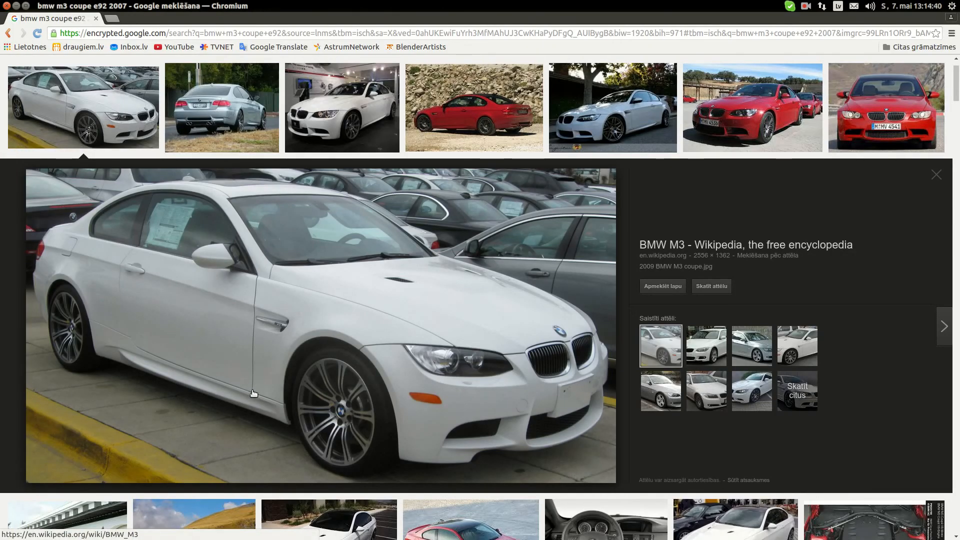
pyautogui.moveTo(1, 344)
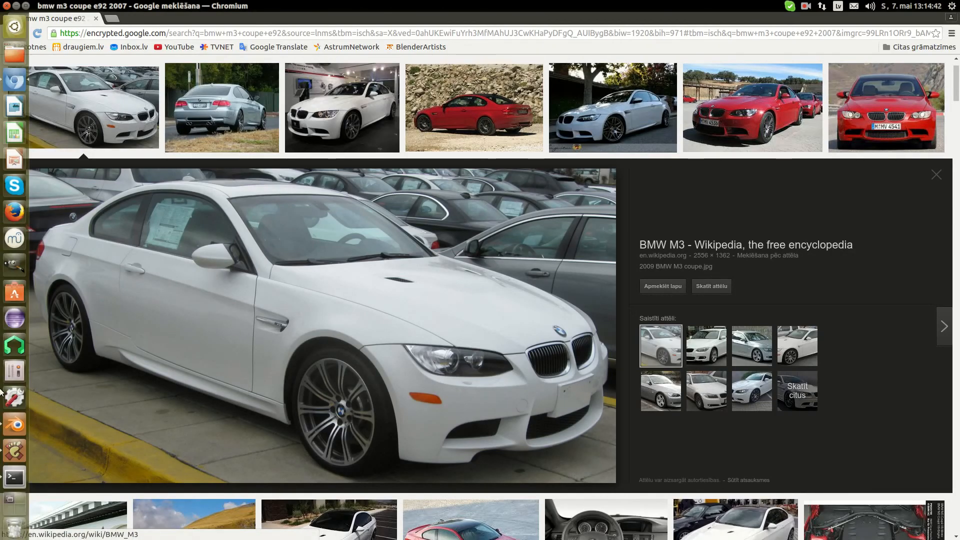
pyautogui.click(12, 421)
# Back in Edit Mode, select the large flat face beside the seam in face mode and subdivide it once
pyautogui.moveTo(348, 271); pyautogui.dragTo(426, 289, button='middle')
pyautogui.scroll(7, 413, 247)
pyautogui.press('Tab')
pyautogui.scroll(-7, 395, 252)
pyautogui.scroll(3, 407, 307)
pyautogui.rightClick(365, 256)
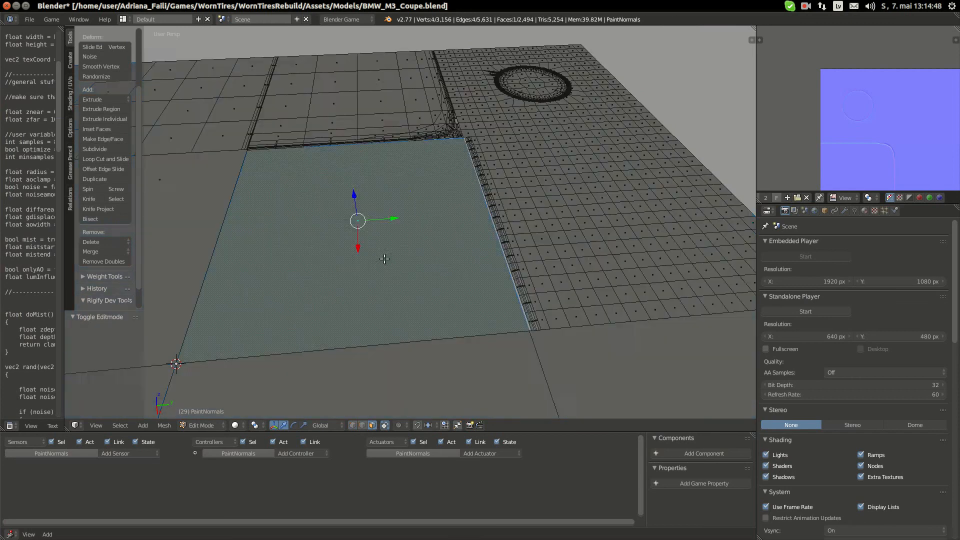
pyautogui.press('KP_Decimal')
pyautogui.moveTo(401, 258); pyautogui.dragTo(421, 274, button='middle')
pyautogui.scroll(1, 420, 274)
pyautogui.press('w')
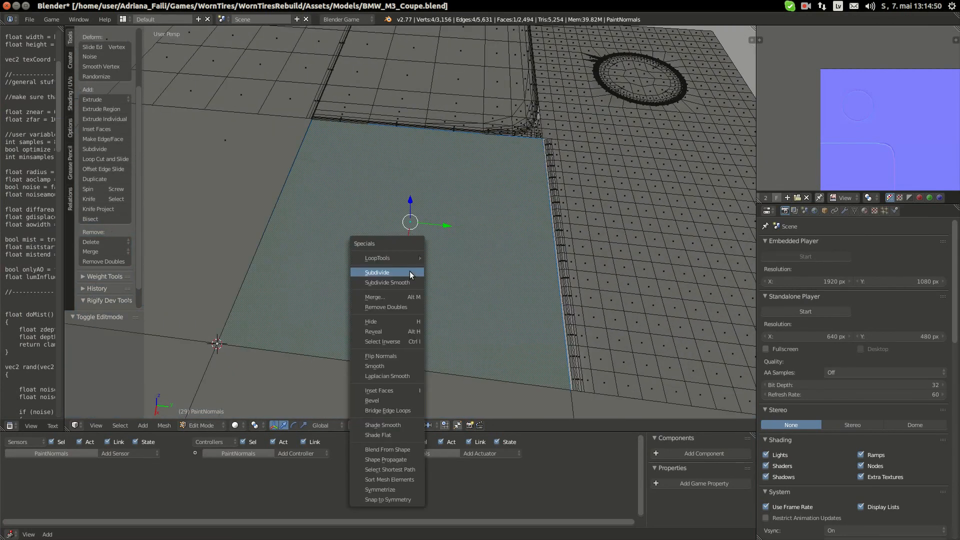
pyautogui.click(410, 272)
pyautogui.press('w')
pyautogui.click(410, 273)
pyautogui.press('w')
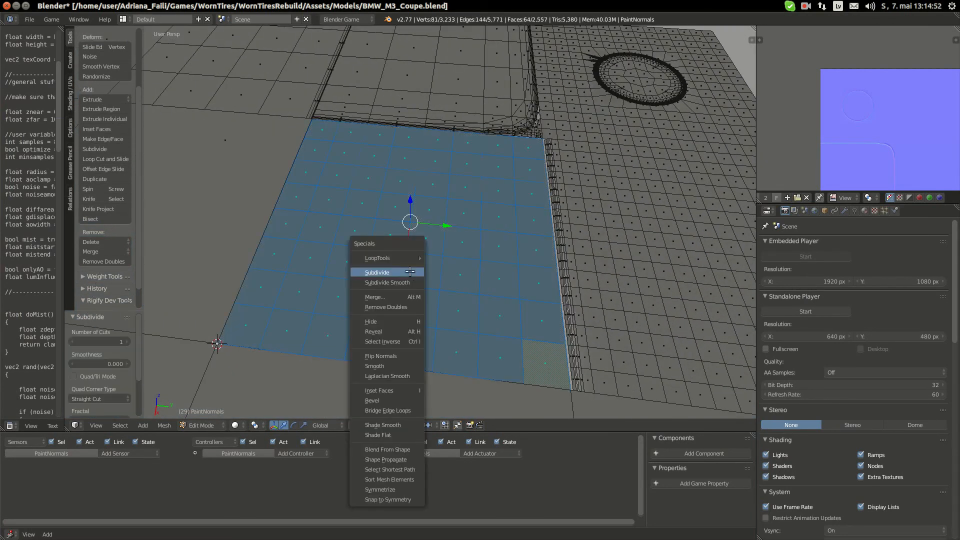
pyautogui.click(410, 272)
pyautogui.press('w')
pyautogui.click(410, 272)
pyautogui.hotkey('ctrl', 'z')
pyautogui.hotkey('ctrl', 'z')
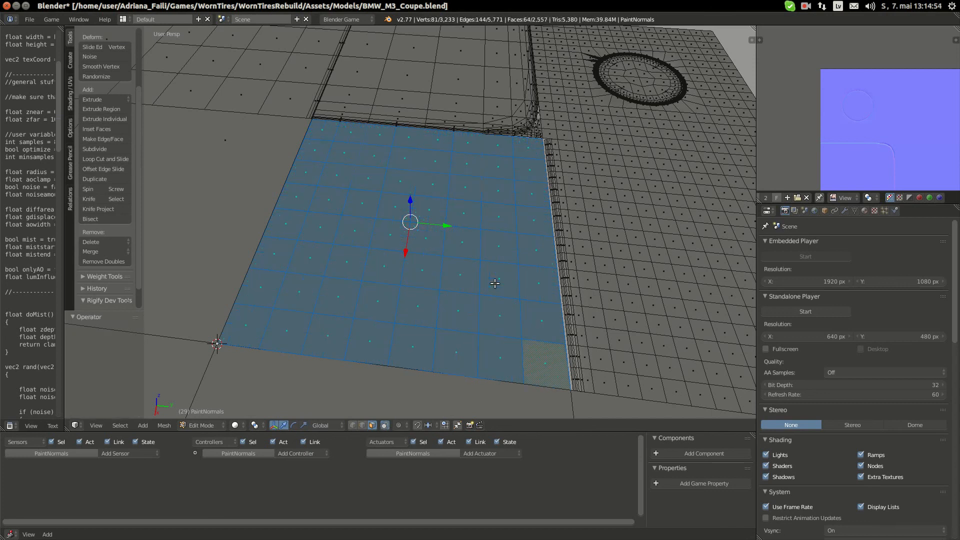
pyautogui.hotkey('ctrl', 'z')
pyautogui.hotkey('ctrl', 'z')
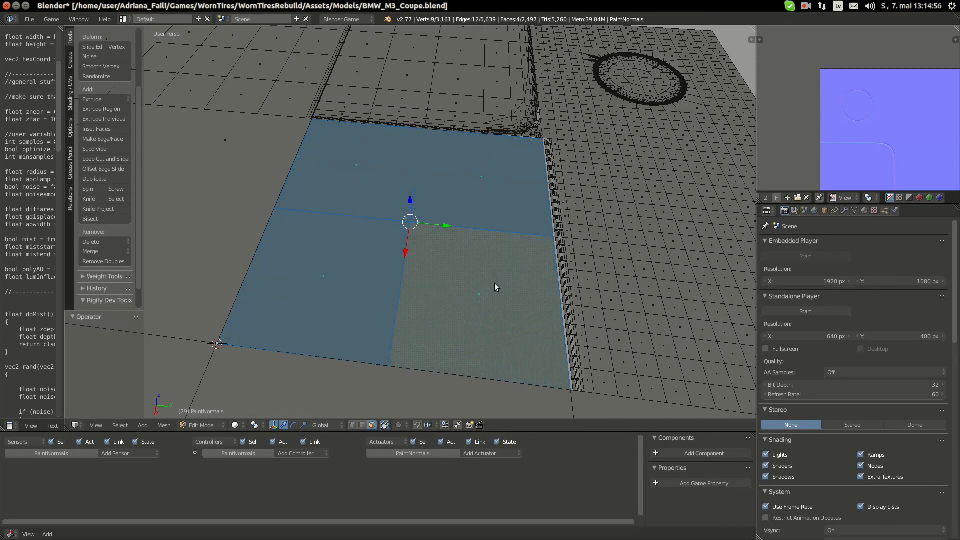
# Subdivide the four selected faces once more, switch to vertex selection and deselect everything
pyautogui.press('w')
pyautogui.click(494, 283)
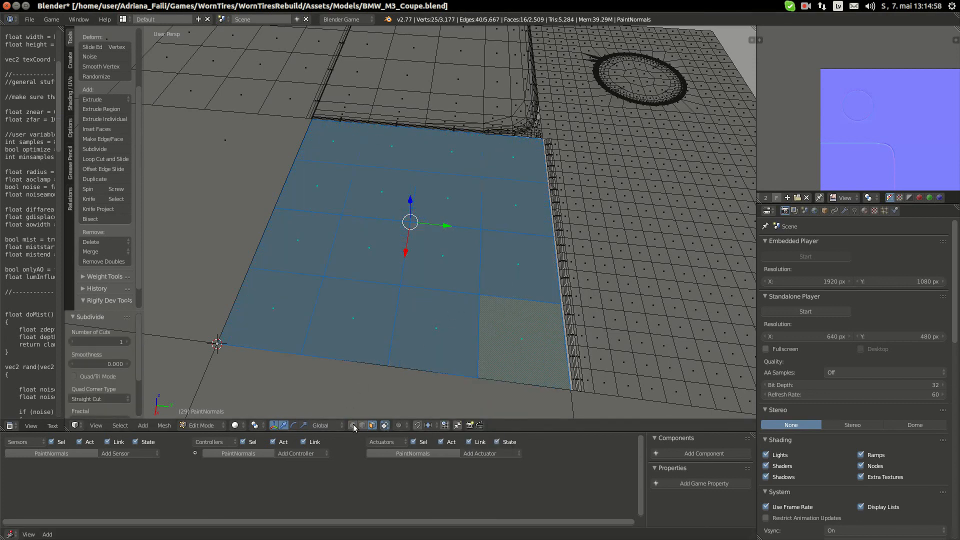
pyautogui.moveTo(441, 318)
pyautogui.mouseDown(button='middle')
pyautogui.moveTo(462, 320)
pyautogui.moveTo(452, 311)
pyautogui.mouseUp(button='middle')
pyautogui.press('a')
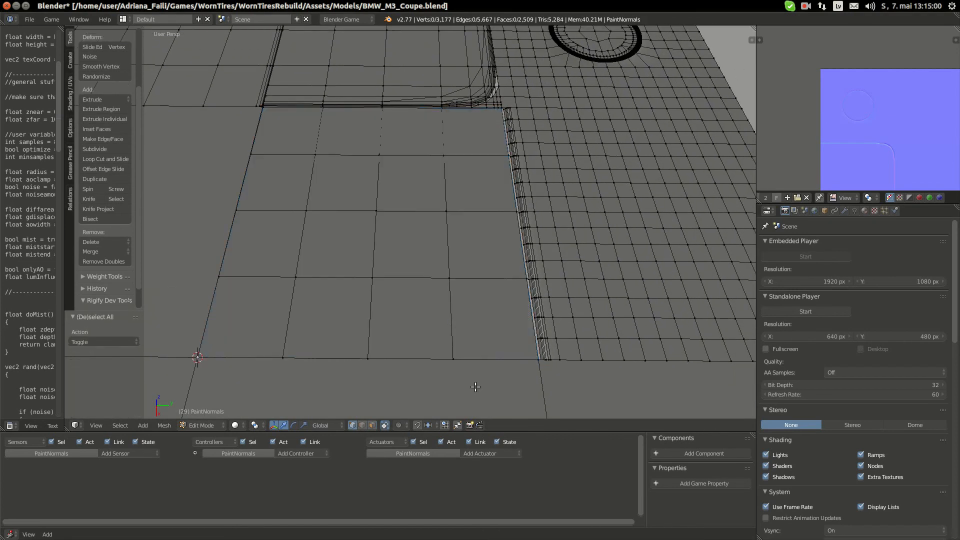
pyautogui.moveTo(475, 386); pyautogui.dragTo(474, 328, button='middle')
pyautogui.hotkey('ctrl', 'r')
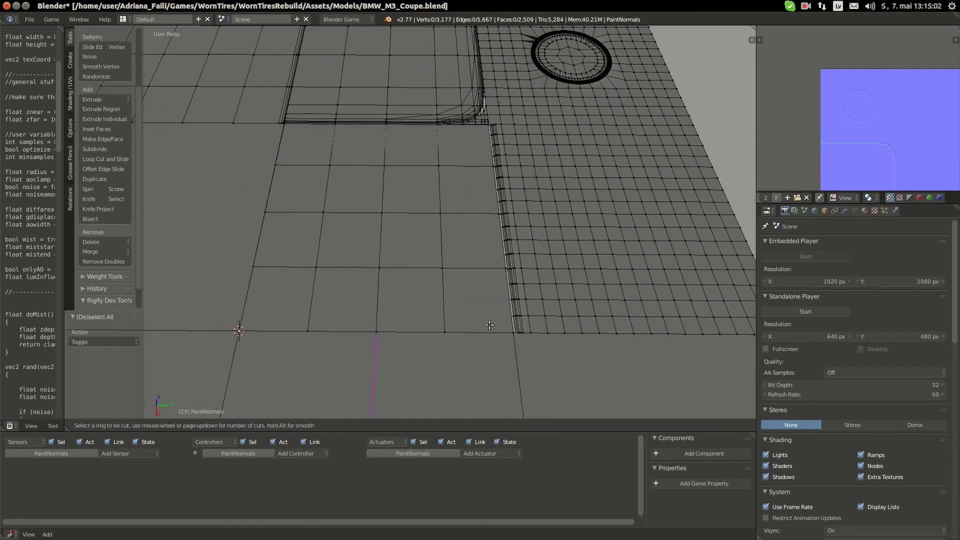
pyautogui.press('Escape')
pyautogui.press('a')
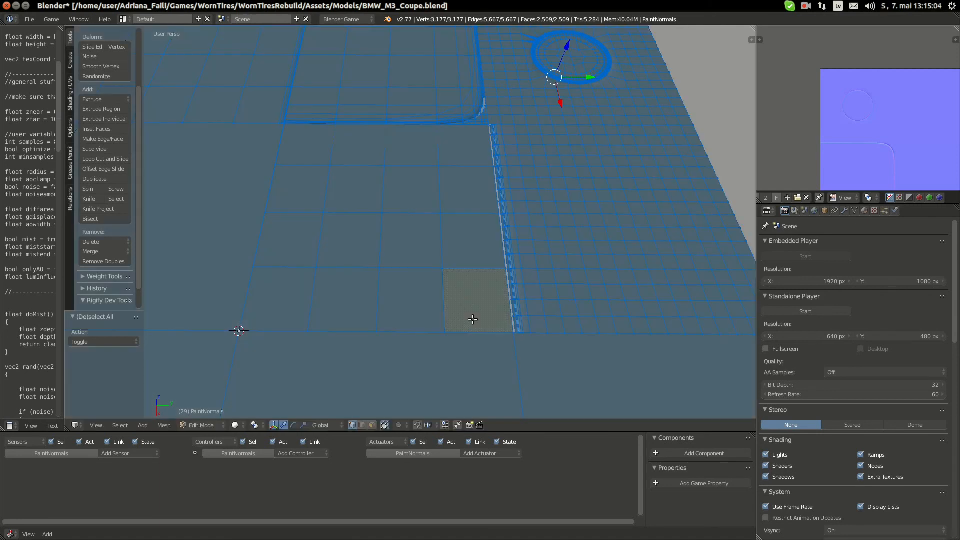
pyautogui.press('a')
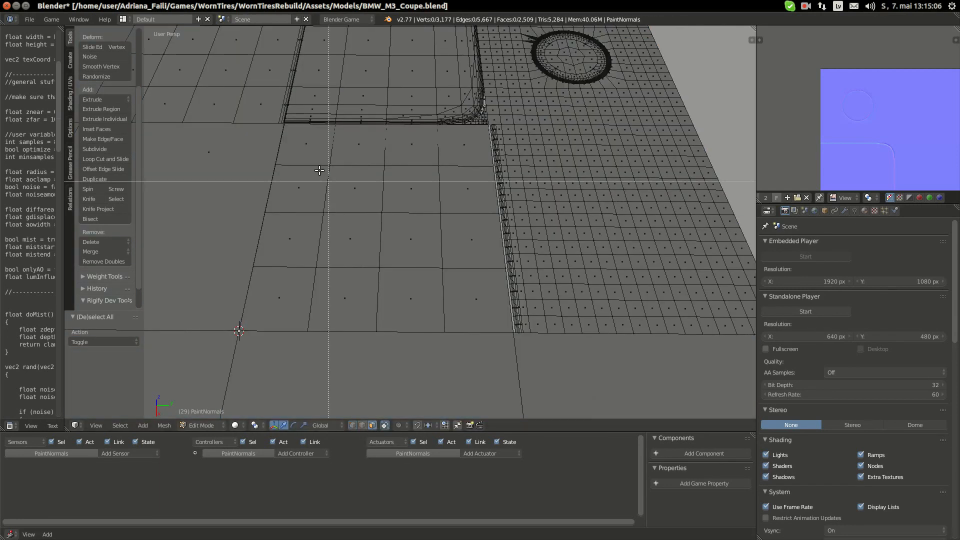
# Select all sixteen faces of the flat patch, subdivide them once without smoothing and return to vertex selection
pyautogui.moveTo(304, 141); pyautogui.dragTo(497, 320)
pyautogui.press('w')
pyautogui.click(462, 308)
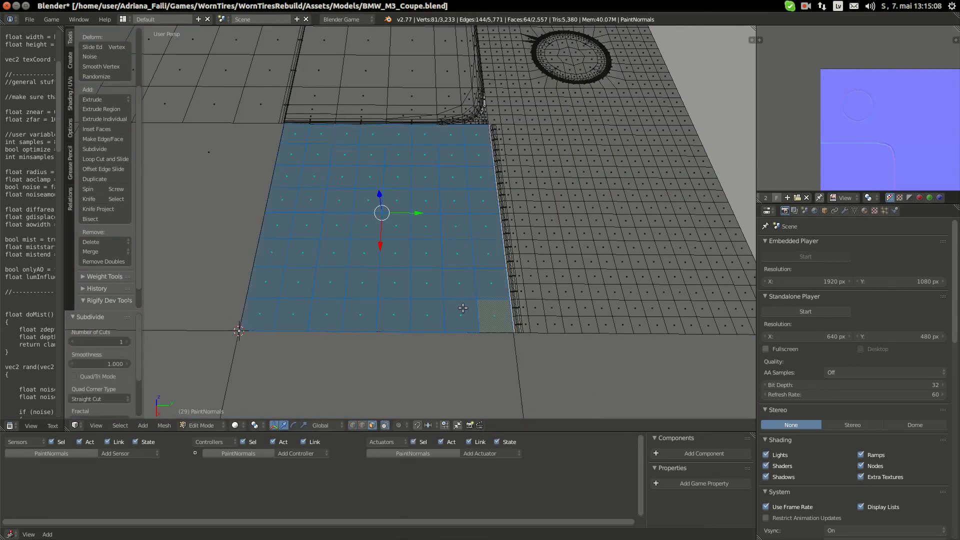
pyautogui.hotkey('ctrl', 'z')
pyautogui.press('w')
pyautogui.click(455, 299)
pyautogui.click(352, 426)
# Add centred loop cuts to the patch's outermost face column beside the seam slope and outermost row beside the rounded panel
pyautogui.keyDown('shift'); pyautogui.moveTo(474, 316); pyautogui.dragTo(450, 322, button='middle'); pyautogui.keyUp('shift')
pyautogui.press('a')
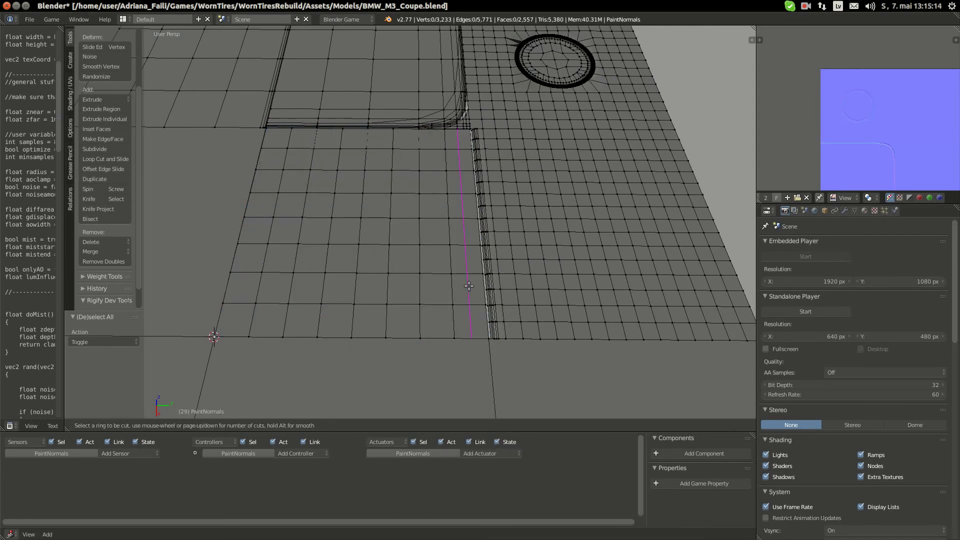
pyautogui.click(469, 285)
pyautogui.rightClick(469, 285)
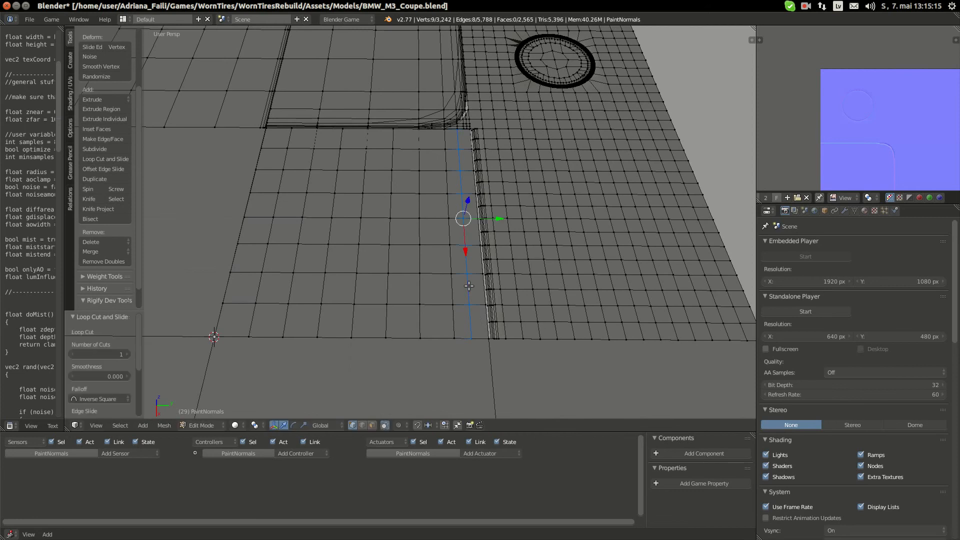
pyautogui.click(365, 140)
pyautogui.keyDown('shift'); pyautogui.moveTo(455, 252); pyautogui.dragTo(433, 248, button='middle'); pyautogui.keyUp('shift')
pyautogui.press('a')
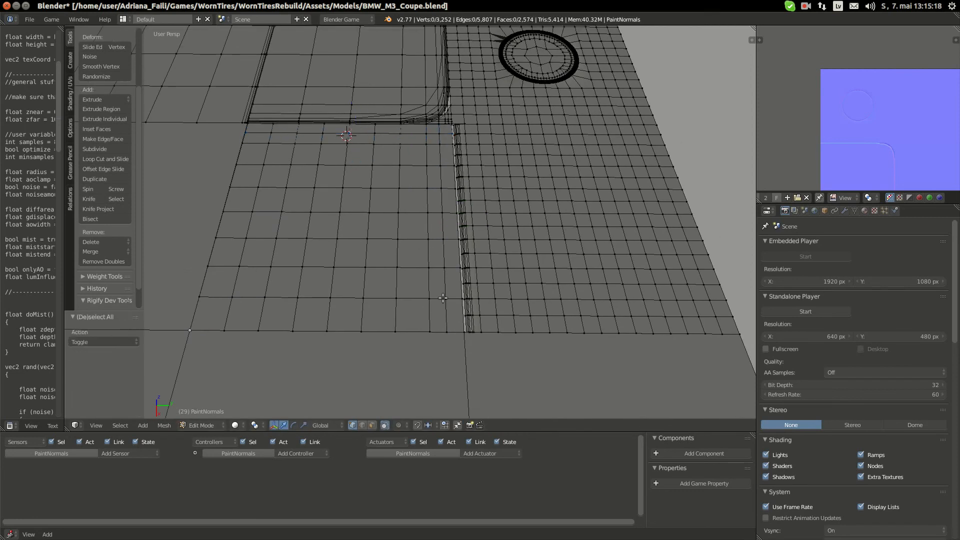
# Move the patch's border edge row beside the seam slope by -0.05 on Y to open a gap
pyautogui.scroll(2, 423, 340)
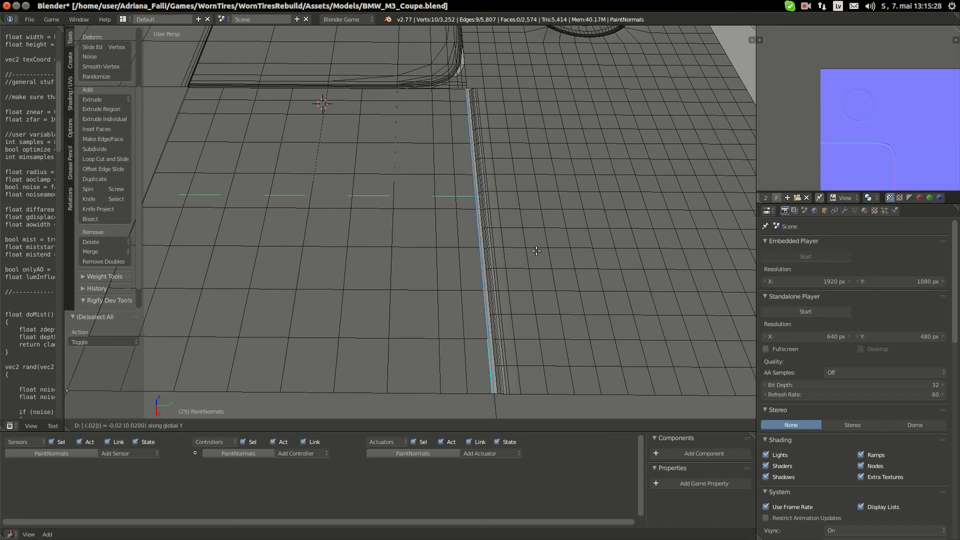
pyautogui.press('Escape')
pyautogui.write('gy-.0')
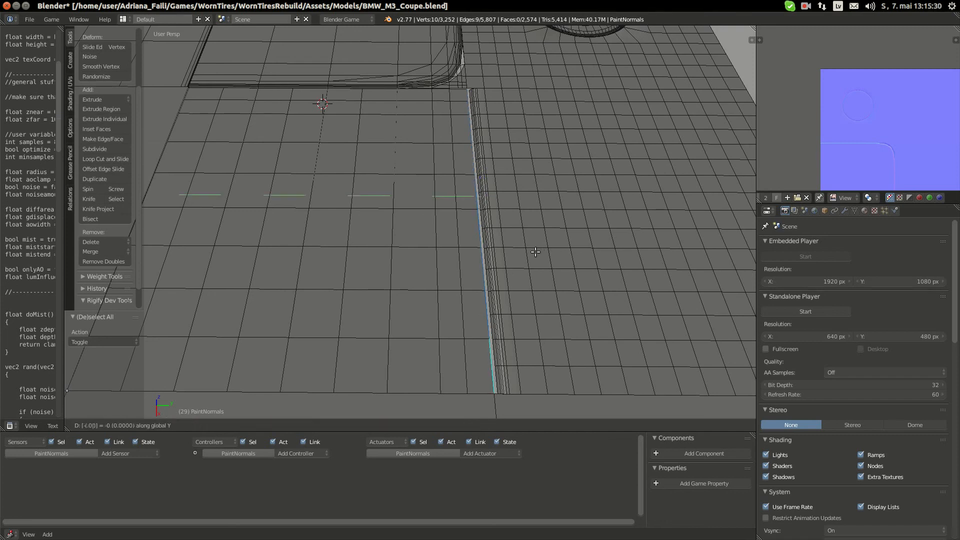
pyautogui.write('5')
pyautogui.press('Return')
# Select the patch's border edge row beside the rounded panel and move it 0.05 on X to open a second gap
pyautogui.moveTo(535, 251); pyautogui.dragTo(490, 260, button='middle')
pyautogui.scroll(2, 468, 278)
pyautogui.press('a')
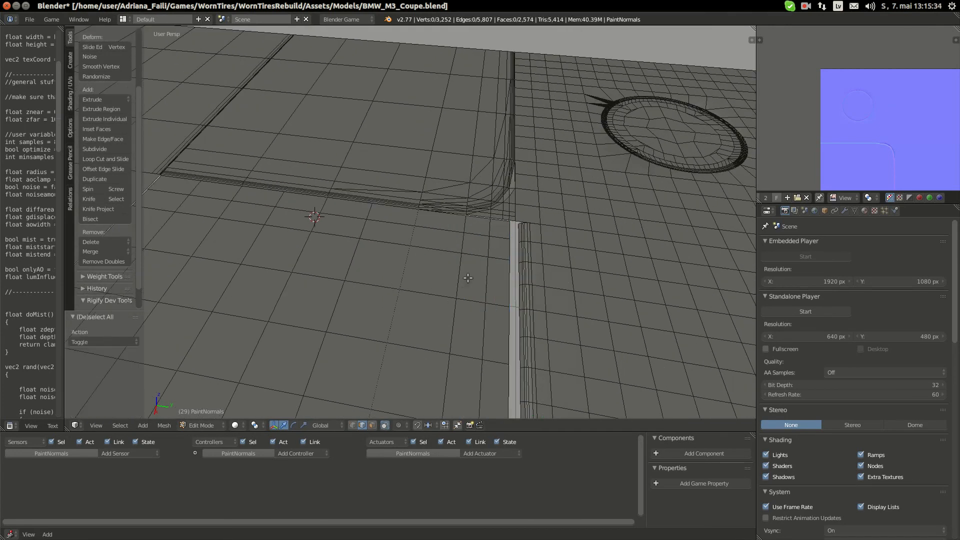
pyautogui.keyDown('alt'); pyautogui.rightClick(499, 223); pyautogui.keyUp('alt')
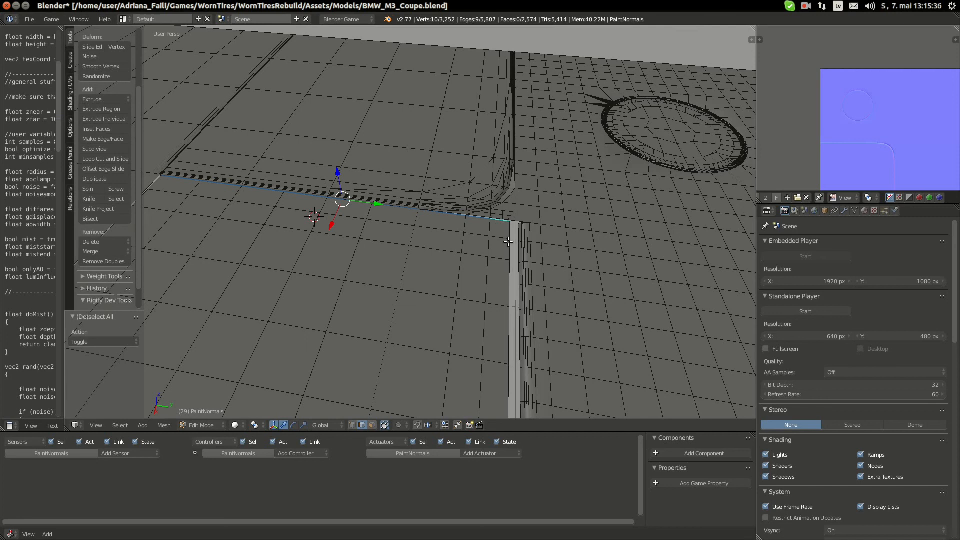
pyautogui.hotkey('alt', '.')
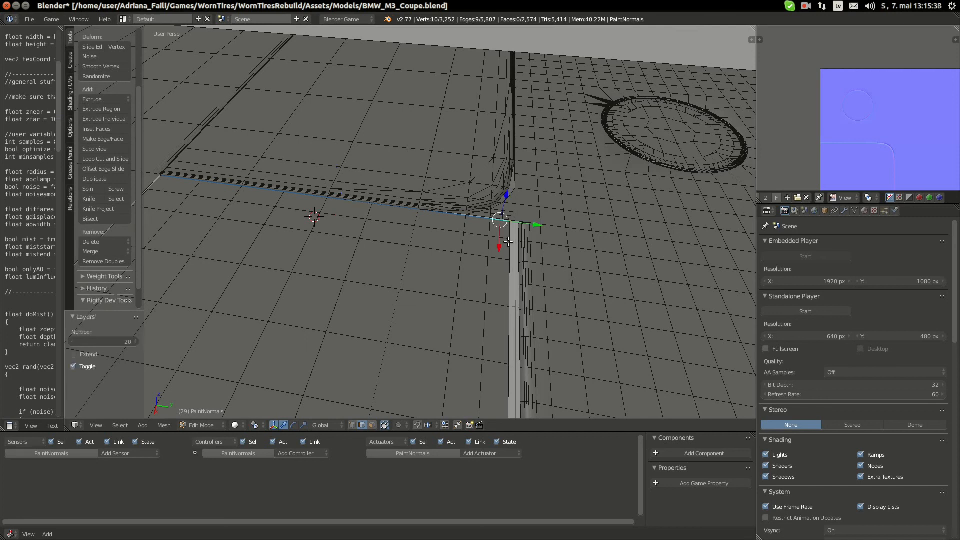
pyautogui.press('g')
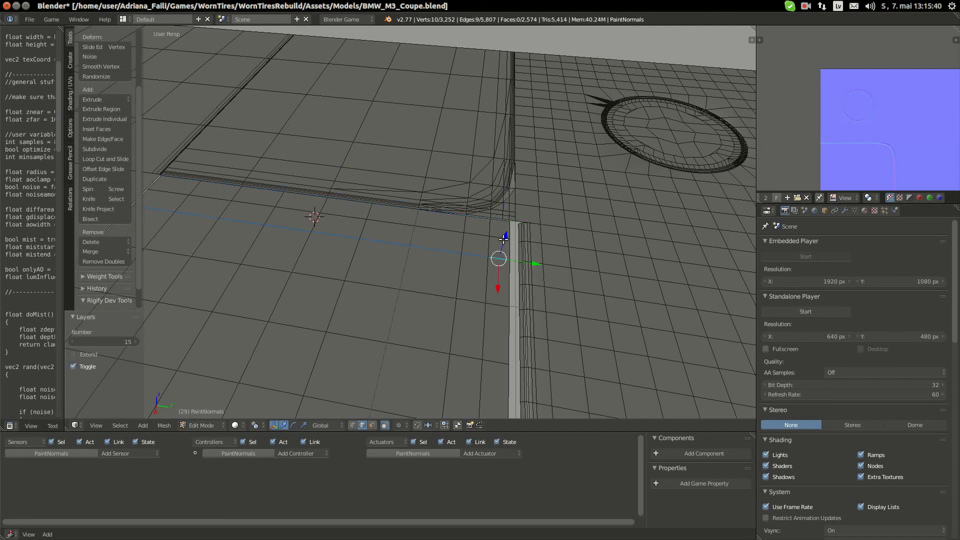
pyautogui.keyDown('alt'); pyautogui.rightClick(502, 216); pyautogui.keyUp('alt')
pyautogui.keyDown('alt'); pyautogui.keyDown('shift'); pyautogui.rightClick(499, 218); pyautogui.keyUp('shift'); pyautogui.keyUp('alt')
pyautogui.moveTo(499, 218); pyautogui.dragTo(485, 361, button='middle')
pyautogui.write('gx0.05')
pyautogui.press('Return')
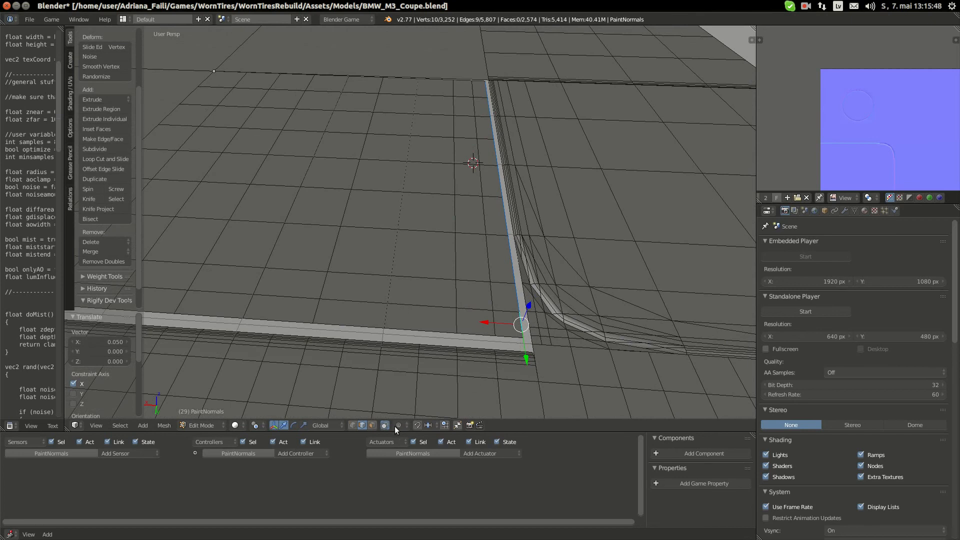
# In top view with vertex selection, pull the patch's corner vertex between the two gaps slightly diagonally inward
pyautogui.keyDown('shift'); pyautogui.click(352, 425); pyautogui.keyUp('shift')
pyautogui.press('KP_7')
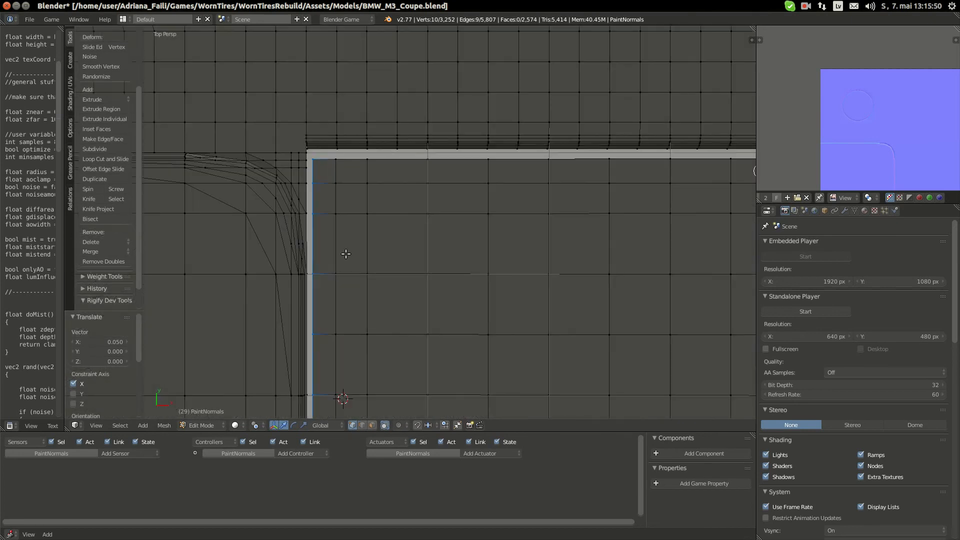
pyautogui.scroll(-1, 369, 215)
pyautogui.scroll(2, 369, 215)
pyautogui.press('a')
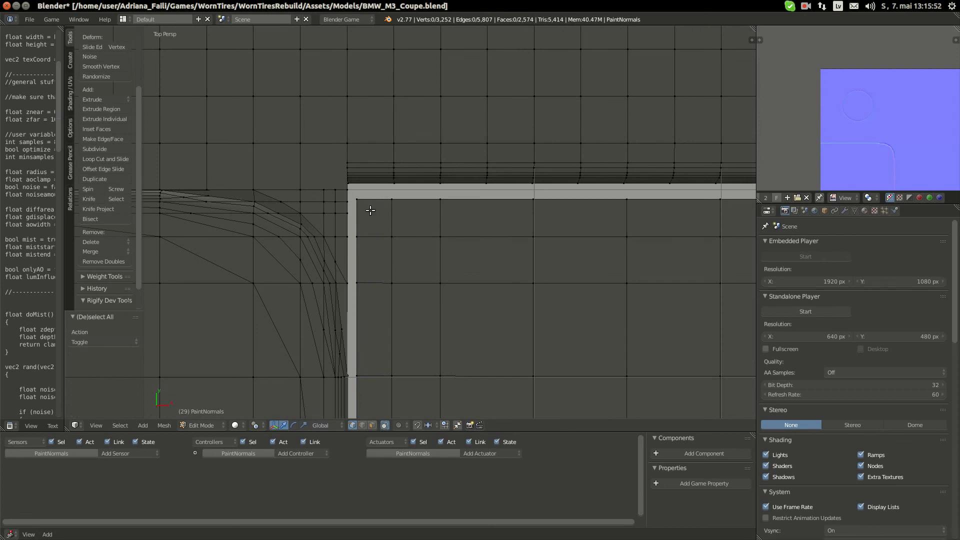
pyautogui.moveTo(370, 211); pyautogui.dragTo(374, 218, button='right')
pyautogui.press('a')
# Knife a diagonal edge from the shifted corner vertex to the nearest interior vertex of the patch
pyautogui.press('k')
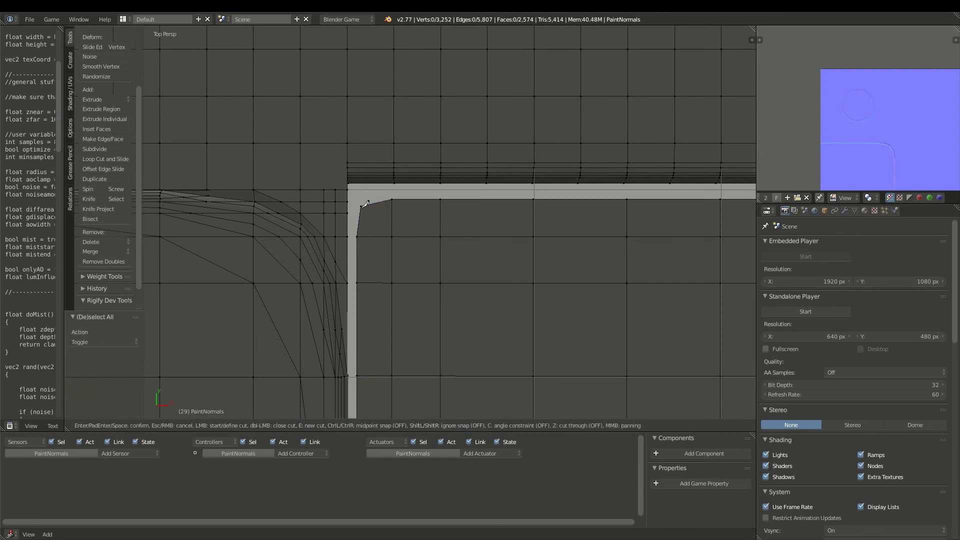
pyautogui.click(392, 236)
pyautogui.press('Return')
pyautogui.keyDown('shift'); pyautogui.moveTo(465, 255); pyautogui.dragTo(441, 251, button='middle'); pyautogui.keyUp('shift')
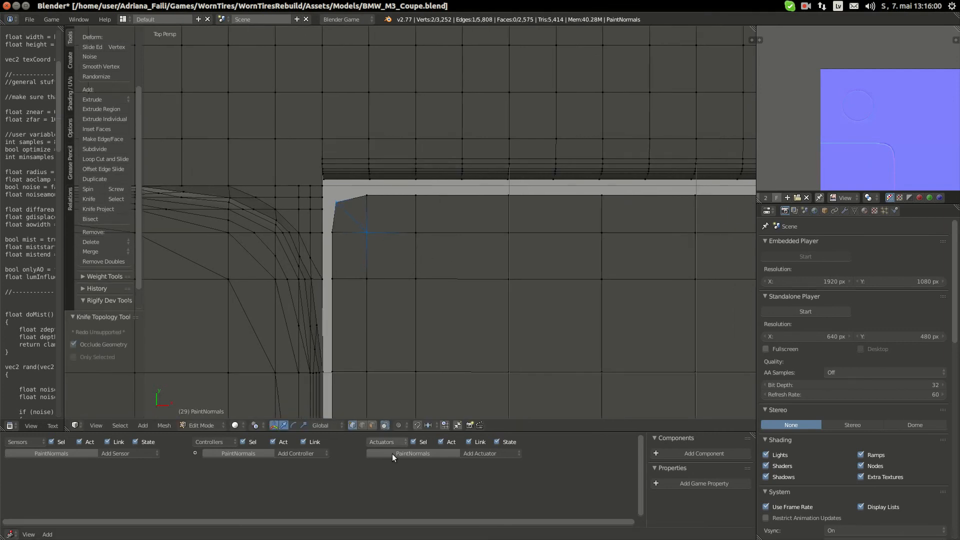
# With edge selection, select the patch's outer border edge loop along both gaps and lower it by -0.023 on Z
pyautogui.press('a')
pyautogui.keyDown('shift'); pyautogui.click(361, 425); pyautogui.keyUp('shift')
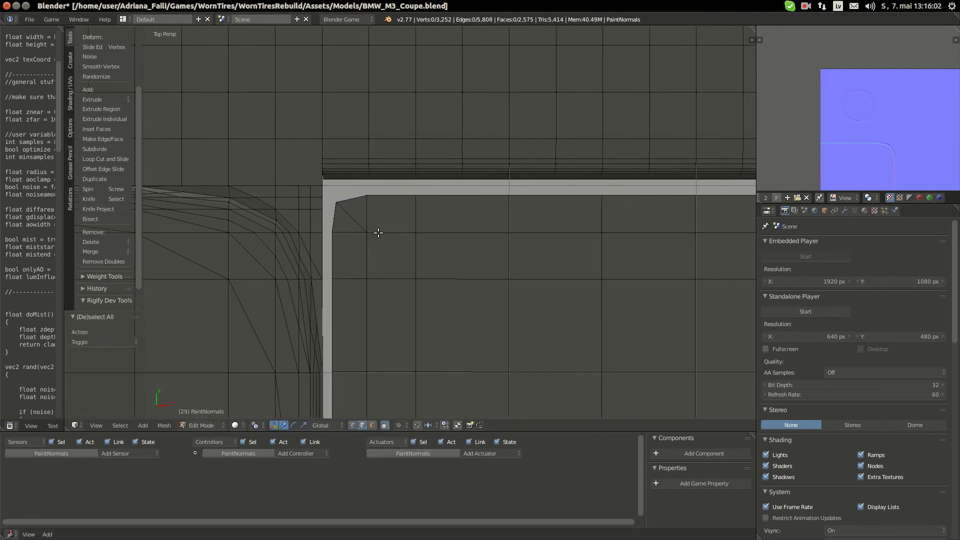
pyautogui.scroll(-1, 389, 206)
pyautogui.keyDown('alt'); pyautogui.rightClick(389, 199); pyautogui.keyUp('alt')
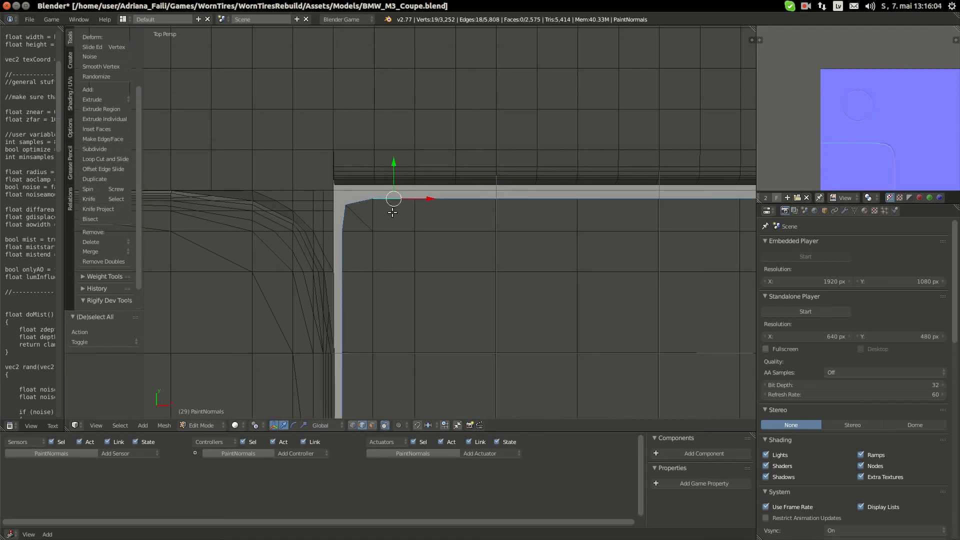
pyautogui.moveTo(428, 320); pyautogui.dragTo(363, 199, button='middle')
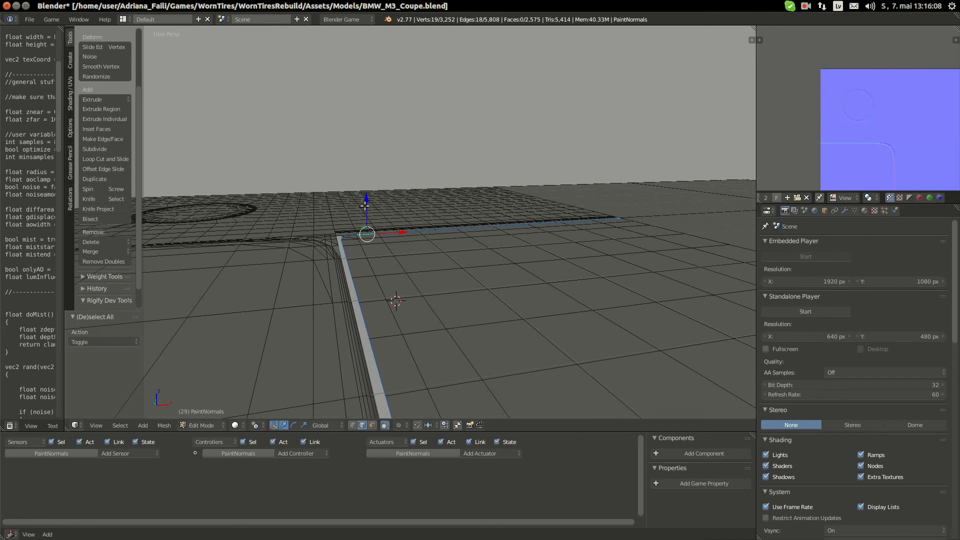
pyautogui.moveTo(364, 206); pyautogui.dragTo(365, 208)
pyautogui.moveTo(366, 208); pyautogui.dragTo(350, 262, button='middle')
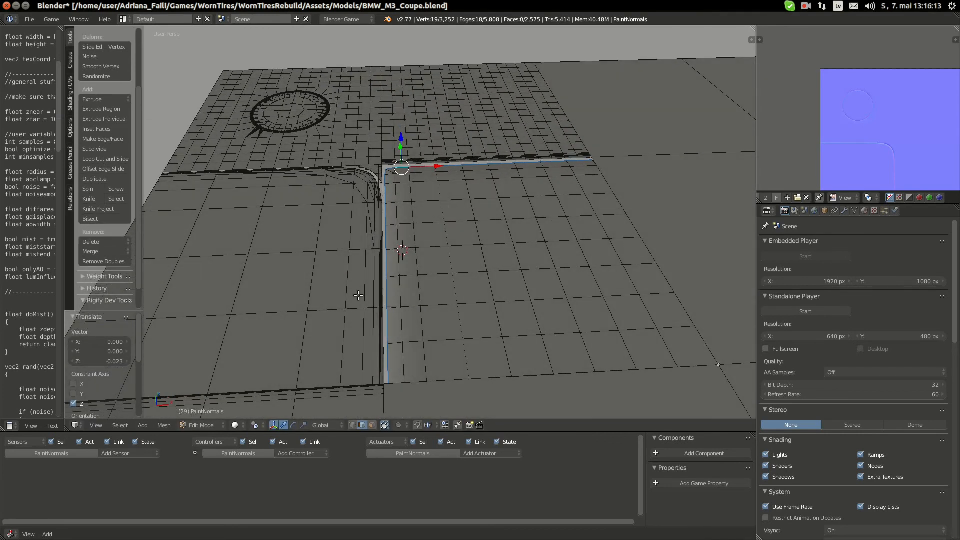
# In top view with vertex selection, add one loop cut down the patch's outermost face strip beside the rounded panel
pyautogui.click(352, 425)
pyautogui.moveTo(370, 295); pyautogui.dragTo(373, 308, button='middle')
pyautogui.press('KP_7')
pyautogui.press('a')
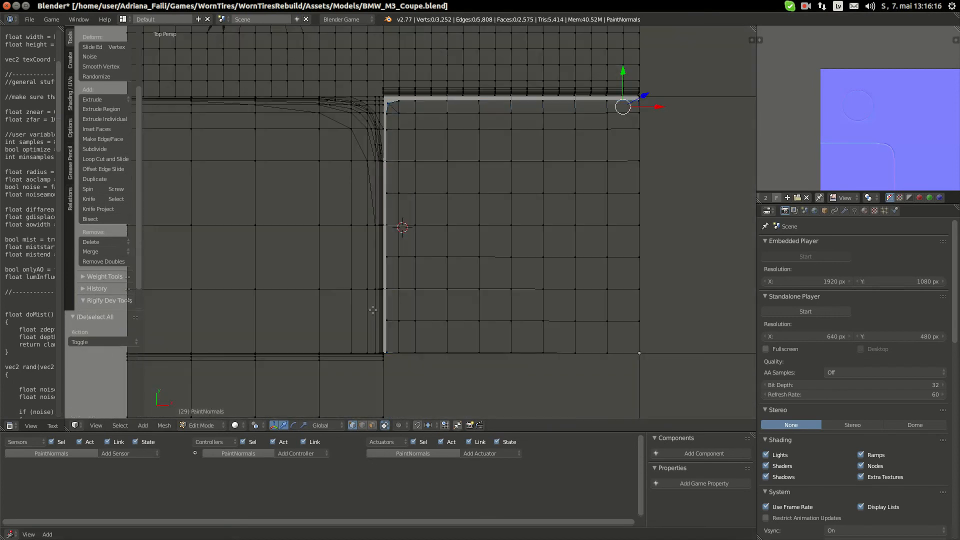
pyautogui.hotkey('ctrl', 'r')
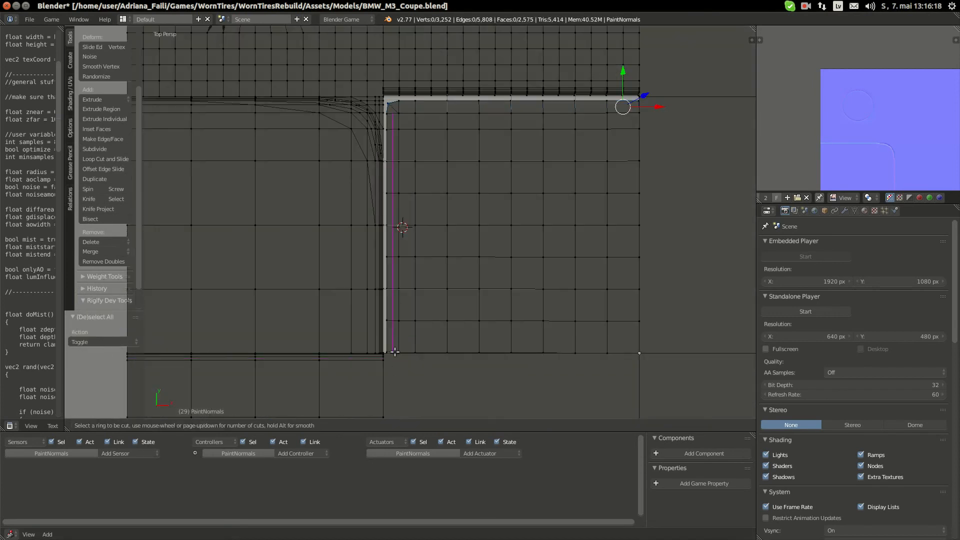
pyautogui.click(395, 352)
pyautogui.click(409, 136)
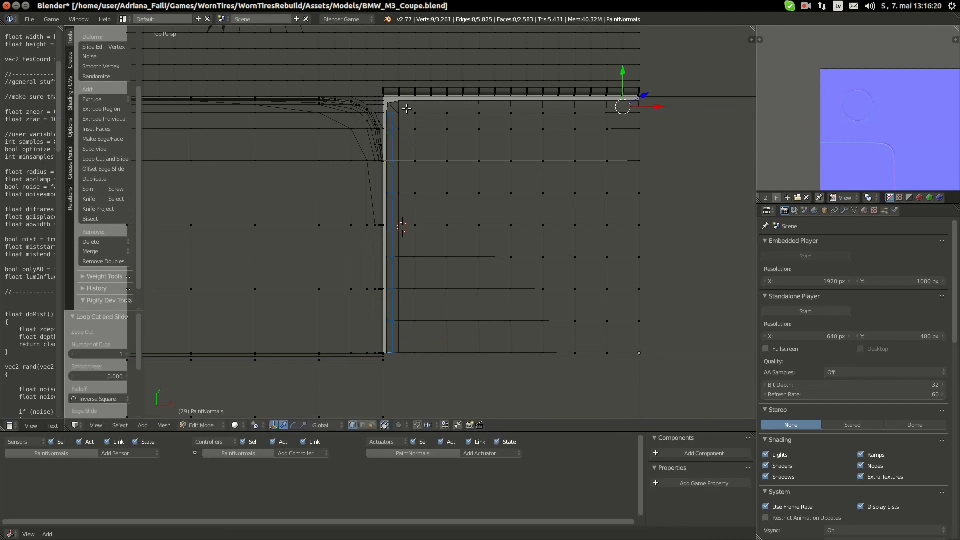
# Add one centred loop cut along the patch's outermost face strip beside the seam slope
pyautogui.hotkey('ctrl', 'r')
pyautogui.click(399, 107)
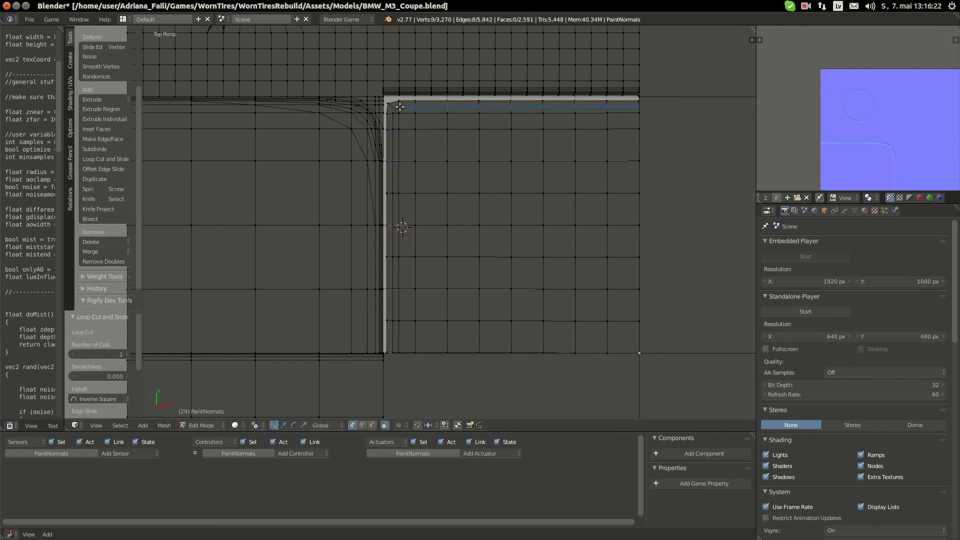
pyautogui.click(399, 107)
pyautogui.scroll(4, 404, 106)
pyautogui.keyDown('shift'); pyautogui.moveTo(406, 106); pyautogui.dragTo(404, 263, button='middle'); pyautogui.keyUp('shift')
pyautogui.press('a')
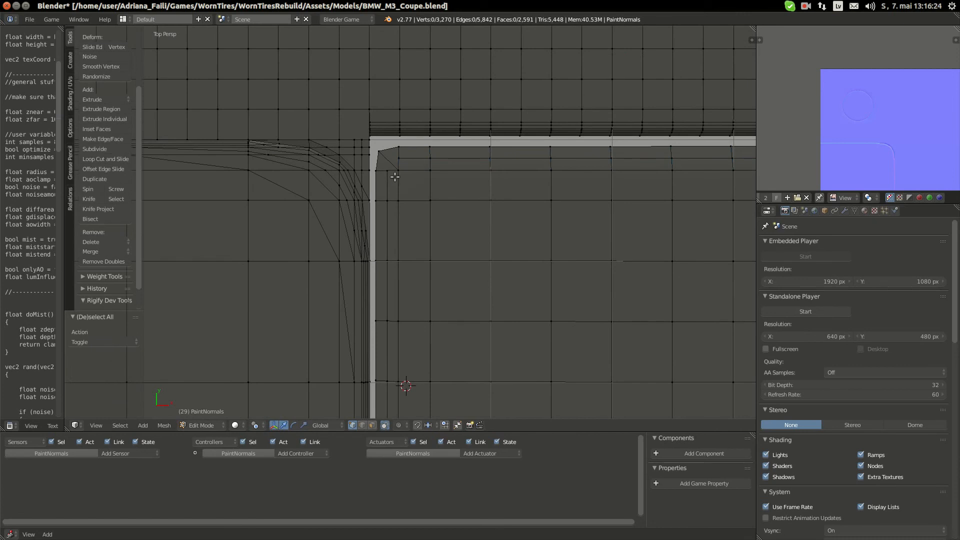
# Knife across the patch's corner to join the ends of the two loop cuts through the diagonal edge
pyautogui.scroll(2, 395, 177)
pyautogui.press('k')
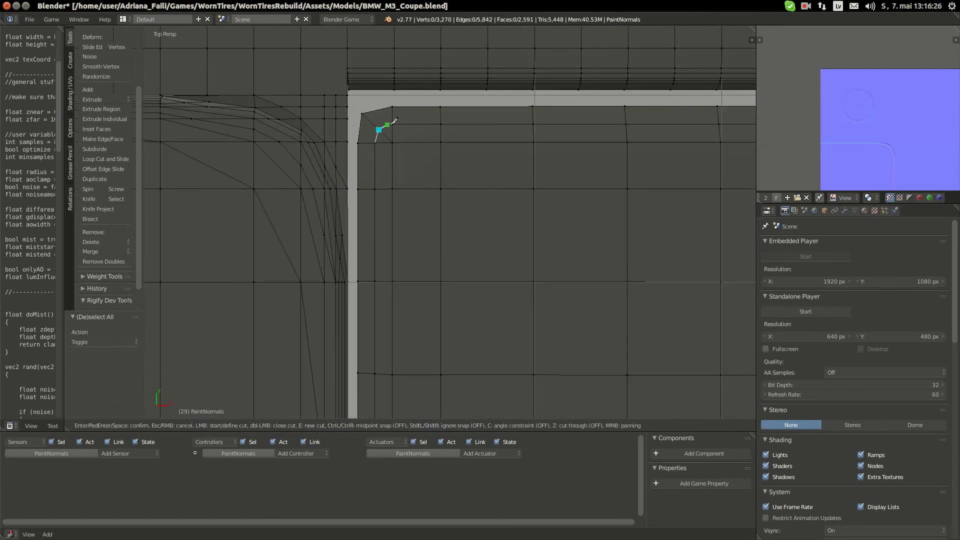
pyautogui.click(392, 124)
pyautogui.press('Return')
pyautogui.press('a')
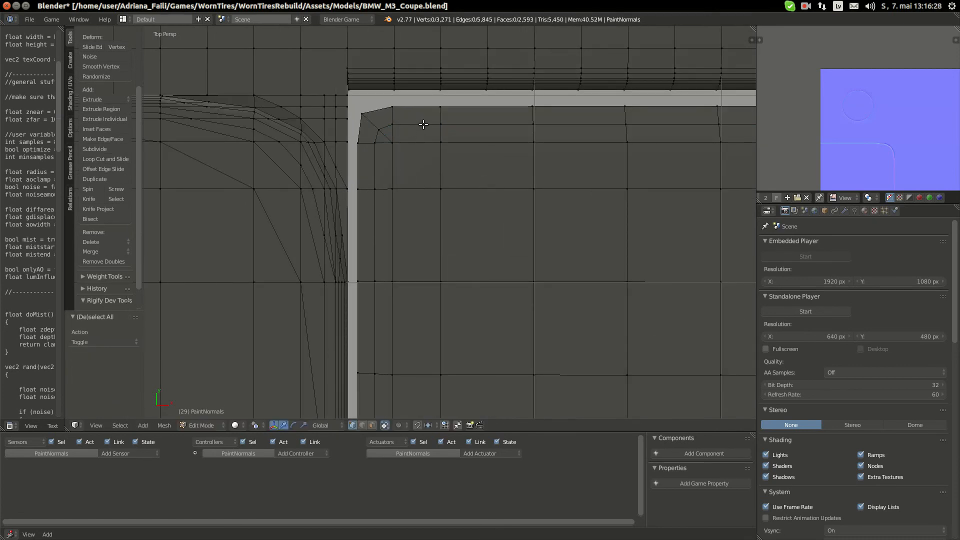
# Select the joined inner edge loop along both gaps and raise it 0.006 on Z
pyautogui.keyDown('alt'); pyautogui.rightClick(419, 124); pyautogui.keyUp('alt')
pyautogui.moveTo(467, 215); pyautogui.dragTo(395, 258, button='middle')
pyautogui.moveTo(396, 258); pyautogui.dragTo(403, 242)
pyautogui.moveTo(427, 267); pyautogui.dragTo(434, 268, button='middle')
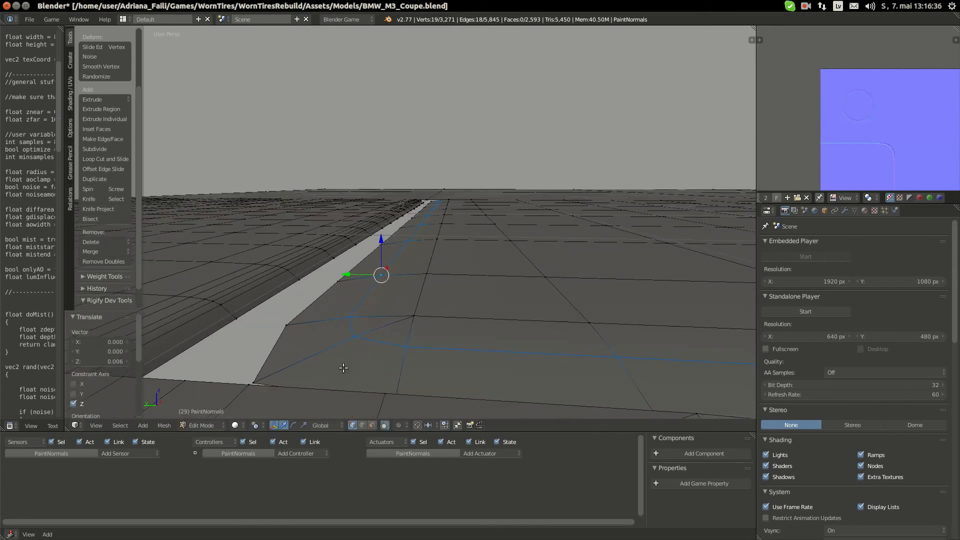
pyautogui.click(259, 425)
pyautogui.click(279, 382)
pyautogui.moveTo(304, 295); pyautogui.dragTo(308, 325, button='middle')
pyautogui.press('a')
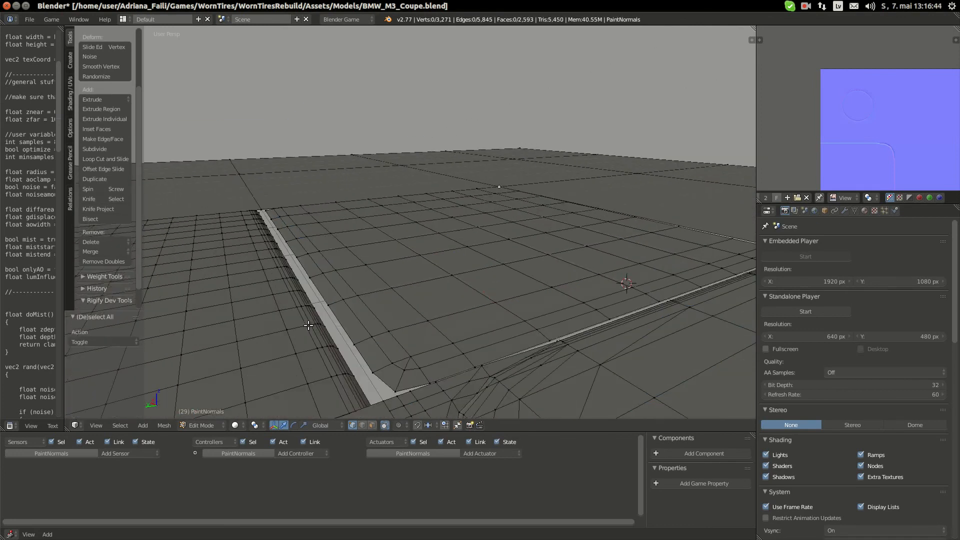
# Add a loop cut between the patch's border and the inner edge loop and raise it 0.007 on Z
pyautogui.hotkey('ctrl', 'r')
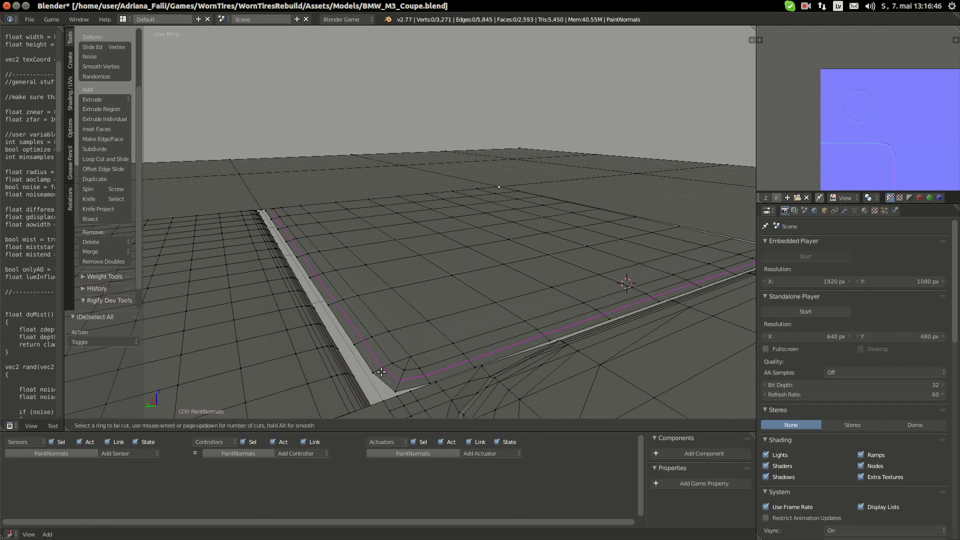
pyautogui.click(382, 372)
pyautogui.moveTo(381, 372); pyautogui.dragTo(346, 311, button='middle')
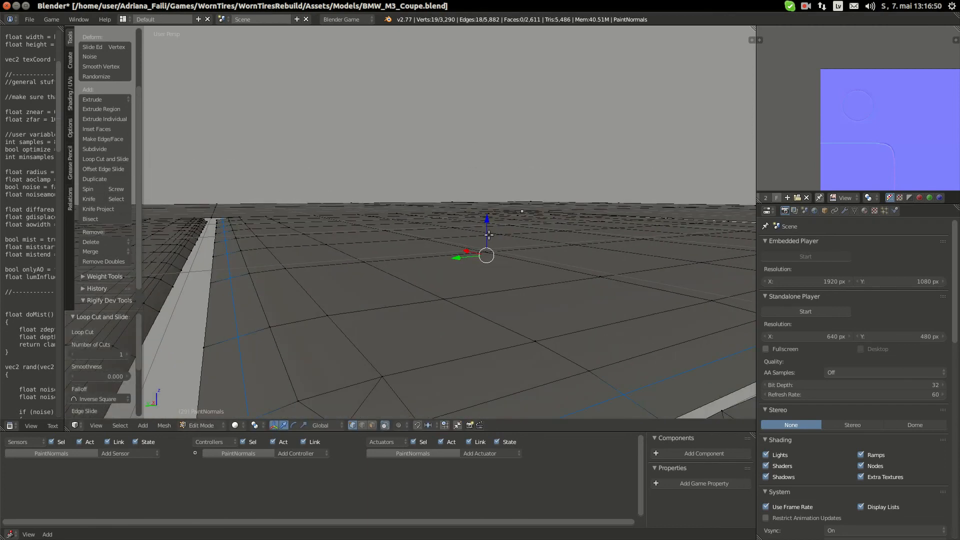
pyautogui.moveTo(489, 234); pyautogui.dragTo(489, 220)
# From a low side view, lower the new middle edge loop slightly along Z
pyautogui.moveTo(253, 263); pyautogui.dragTo(255, 258, button='middle')
pyautogui.press('g')
pyautogui.press('z')
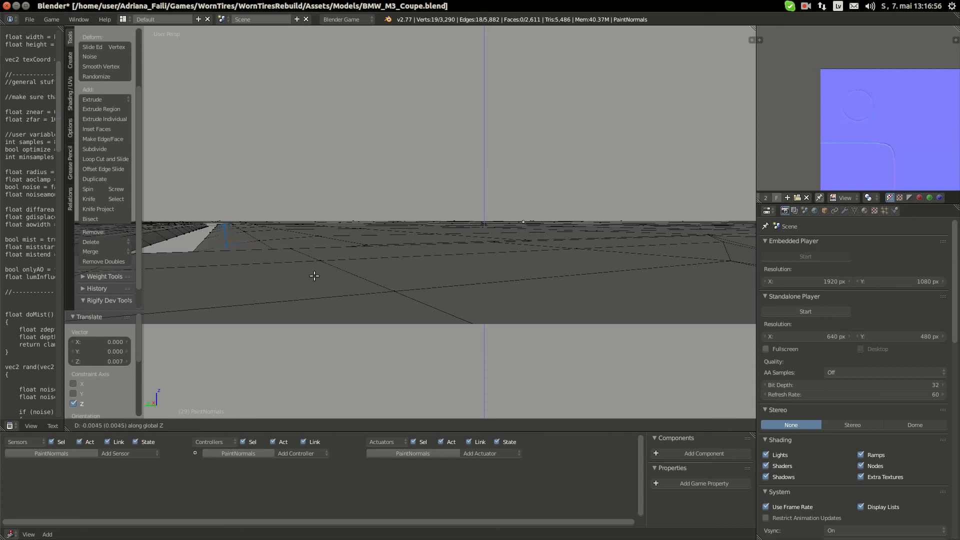
pyautogui.click(304, 266)
pyautogui.press('a')
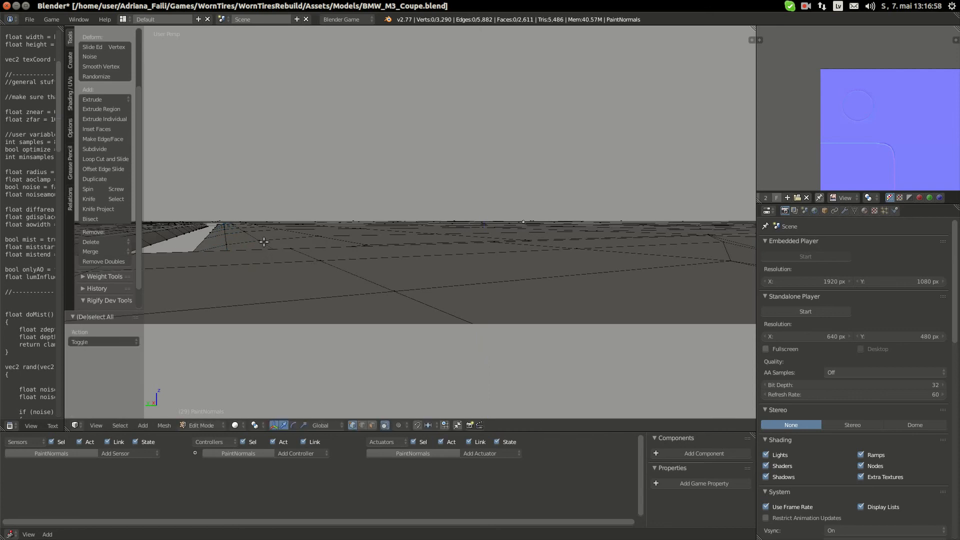
# Select the inner edge loop farthest from the gap and fine-tune its height along Z
pyautogui.keyDown('alt'); pyautogui.rightClick(483, 211); pyautogui.keyUp('alt')
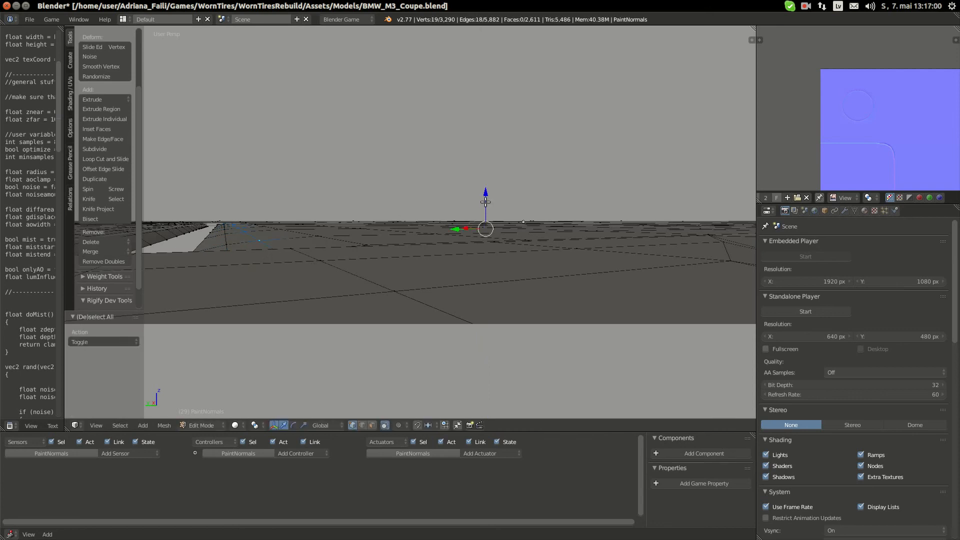
pyautogui.press('g')
pyautogui.press('z')
pyautogui.click(485, 201)
pyautogui.press('a')
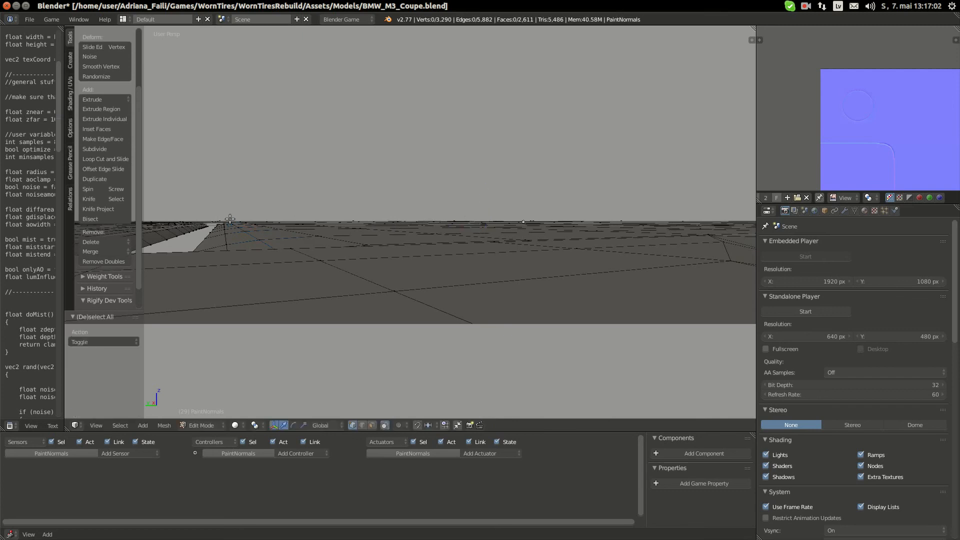
# Add a centred loop cut between the middle and inner edge loops and adjust its height along Z
pyautogui.hotkey('ctrl', 'r')
pyautogui.click(232, 234)
pyautogui.rightClick(232, 234)
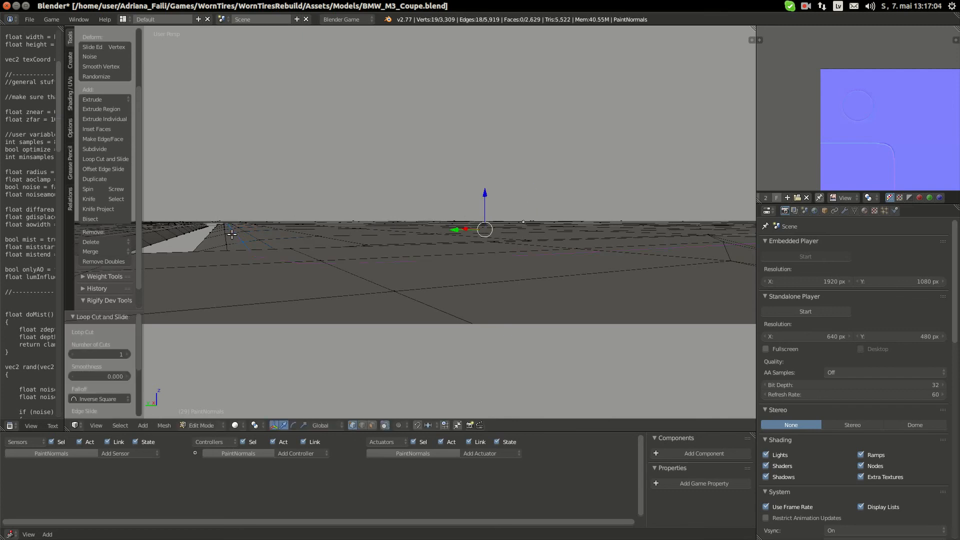
pyautogui.press('g')
pyautogui.press('z')
pyautogui.click(475, 238)
pyautogui.press('a')
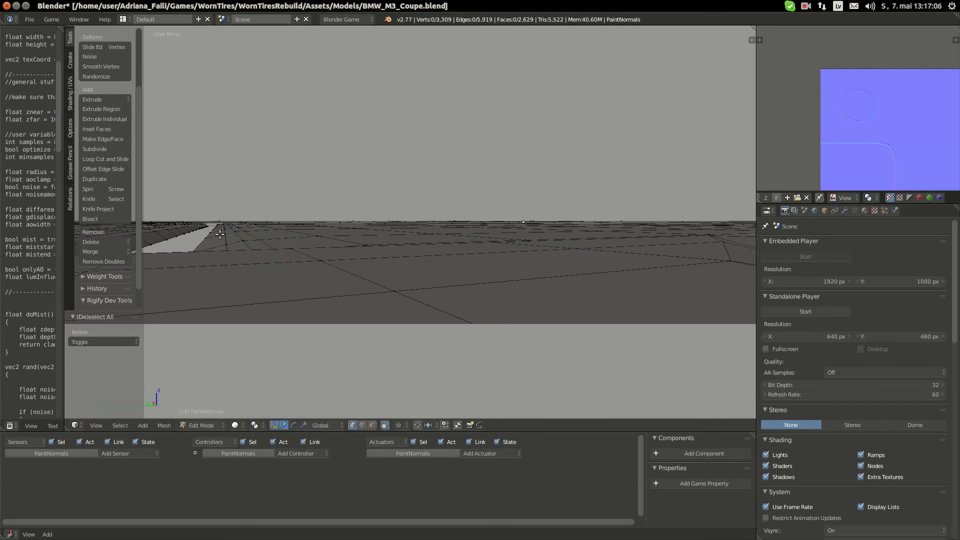
# Add a centred loop cut between the patch's border and the middle edge loop and raise it 0.004 on Z
pyautogui.hotkey('ctrl', 'r')
pyautogui.click(214, 240)
pyautogui.rightClick(214, 240)
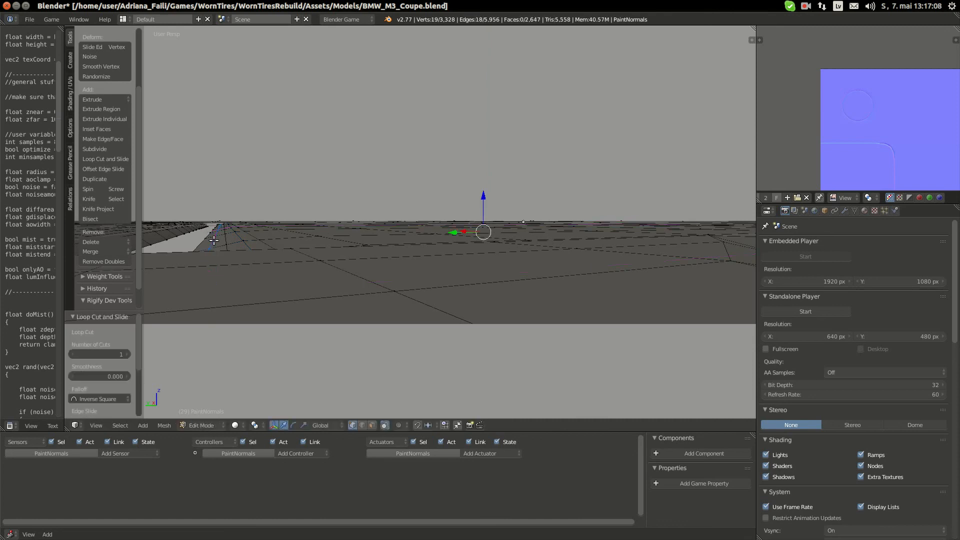
pyautogui.press('g')
pyautogui.press('z')
pyautogui.click(352, 241)
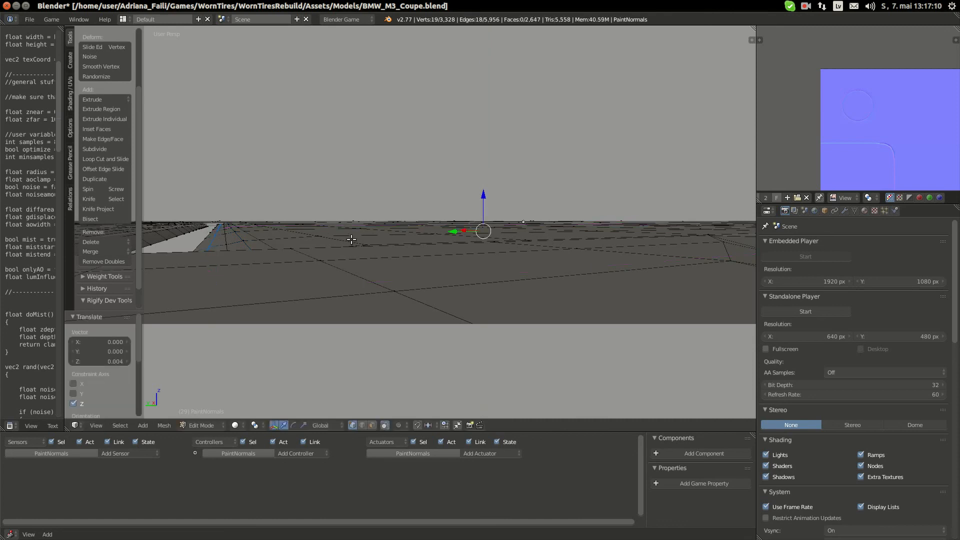
# Select the middle edge loop of the rounded border and raise it 0.003 on Z
pyautogui.press('a')
pyautogui.keyDown('alt'); pyautogui.rightClick(457, 228); pyautogui.keyUp('alt')
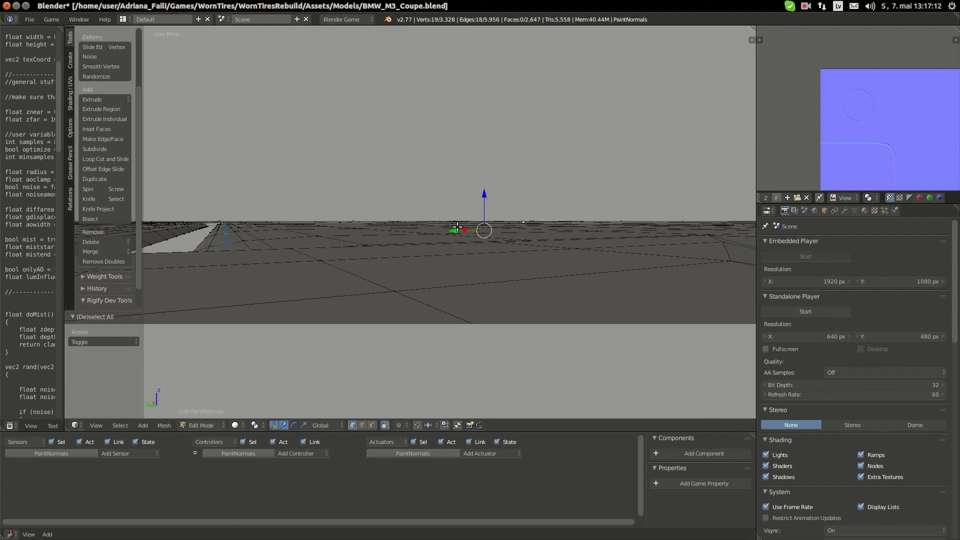
pyautogui.moveTo(483, 199); pyautogui.dragTo(482, 194)
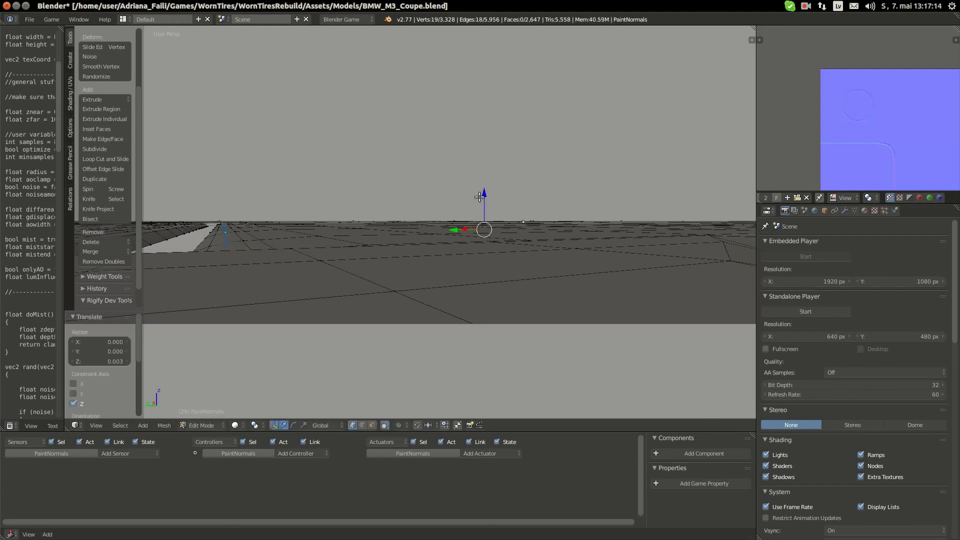
pyautogui.press('a')
# In top view, knife from the interior corner vertex across the loops to the bevelled border edge on the seam slope's side
pyautogui.press('Tab')
pyautogui.moveTo(406, 231); pyautogui.dragTo(500, 299, button='middle')
pyautogui.press('KP_7')
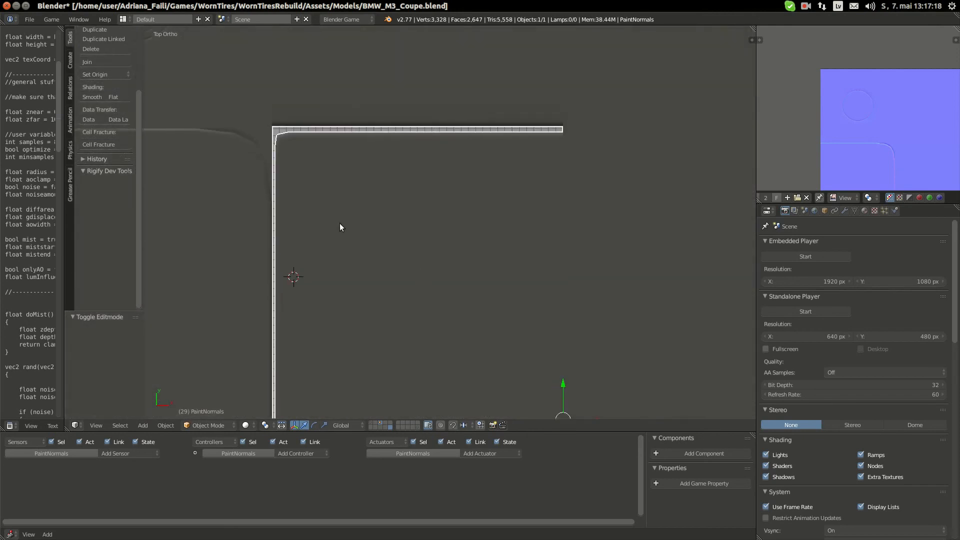
pyautogui.press('Tab')
pyautogui.scroll(6, 335, 297)
pyautogui.press('a')
pyautogui.scroll(2, 357, 286)
pyautogui.press('k')
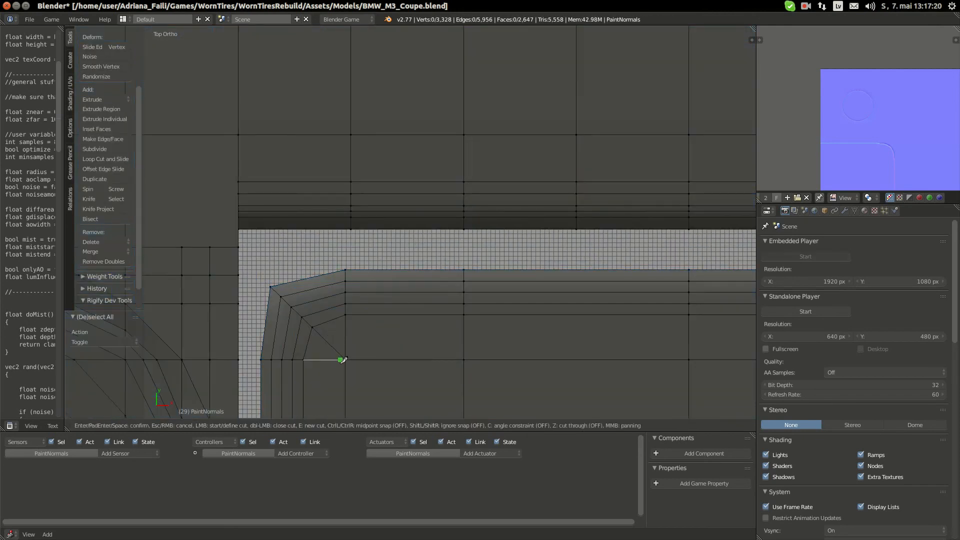
pyautogui.click(347, 358)
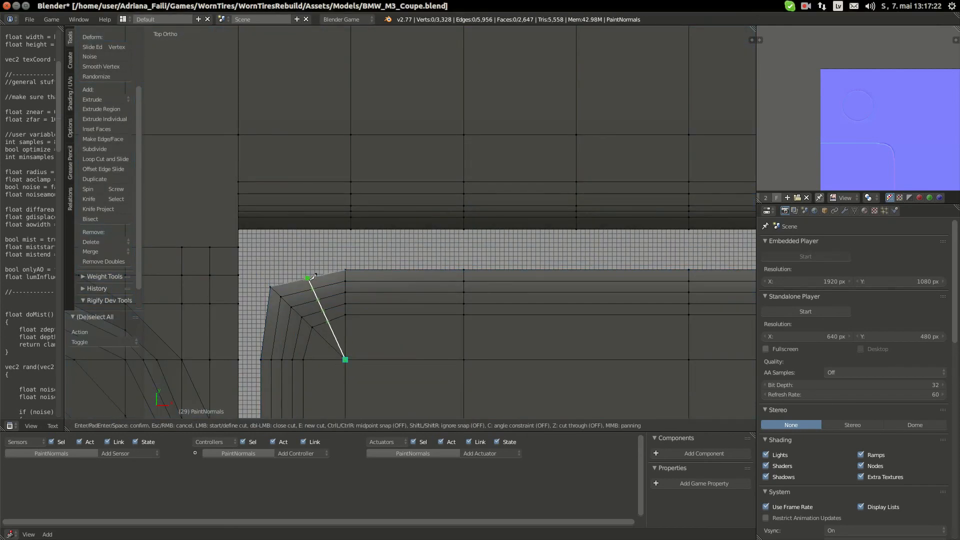
pyautogui.click(308, 279)
pyautogui.press('Return')
pyautogui.press('a')
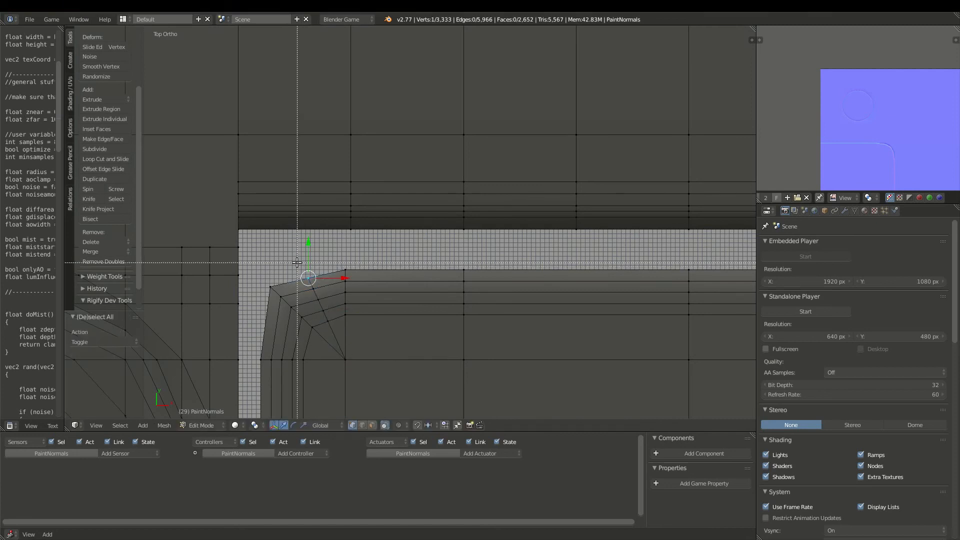
# Box-select the five vertices of the new cut and move them outward by about -0.0045 on X and 0.012 on Y
pyautogui.press('b')
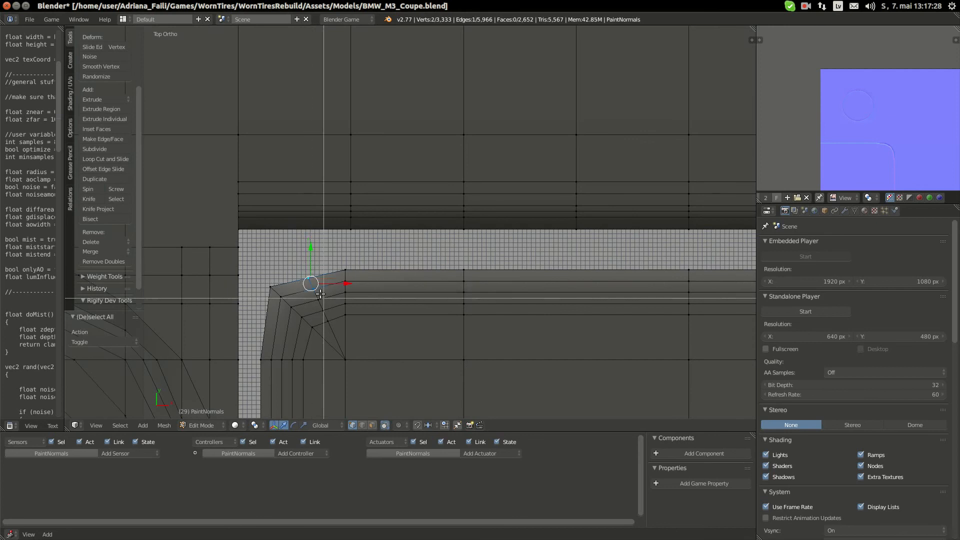
pyautogui.moveTo(339, 323); pyautogui.dragTo(302, 277)
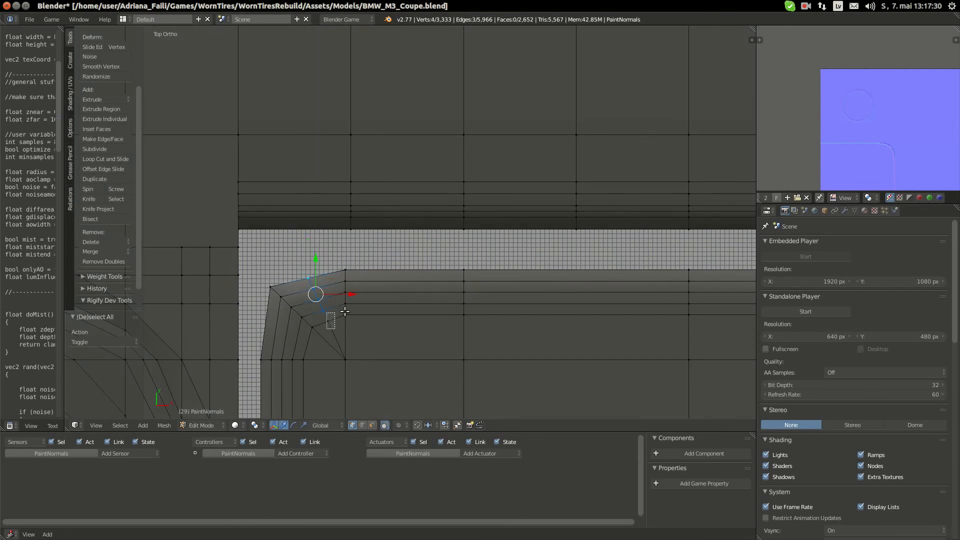
pyautogui.moveTo(345, 311); pyautogui.dragTo(345, 313)
pyautogui.press('g')
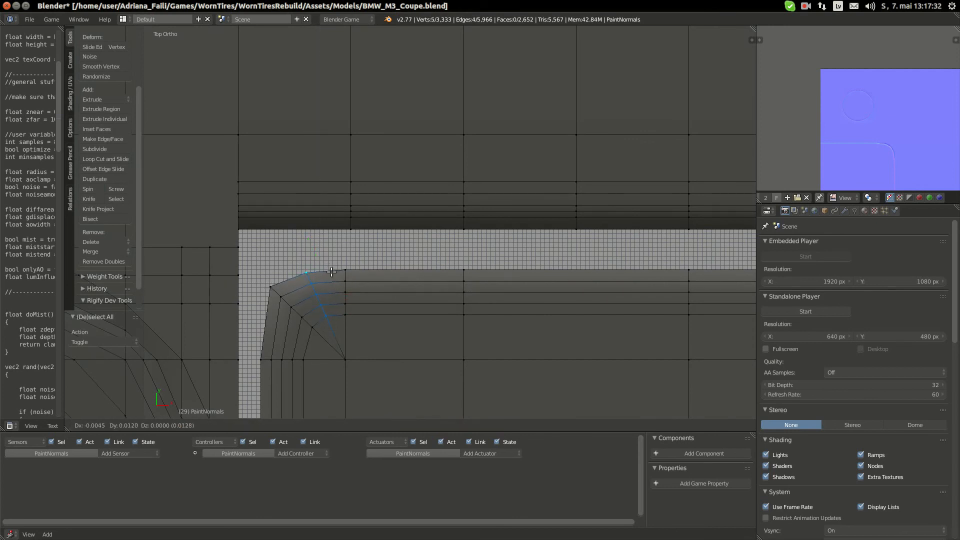
pyautogui.click(332, 271)
# Select the linked patch and knife from the interior corner vertex to the bevelled border edge on the rounded panel's side
pyautogui.press('l')
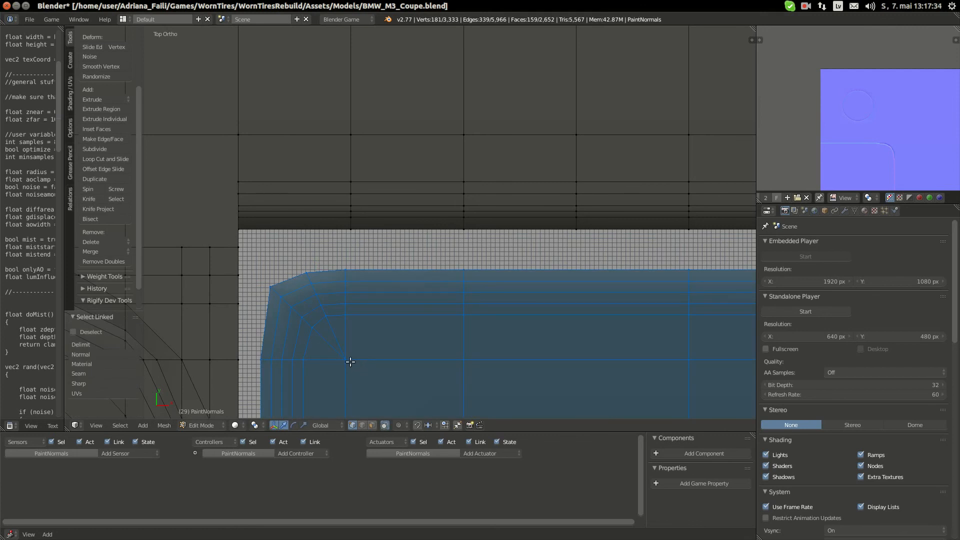
pyautogui.press('k')
pyautogui.click(346, 358)
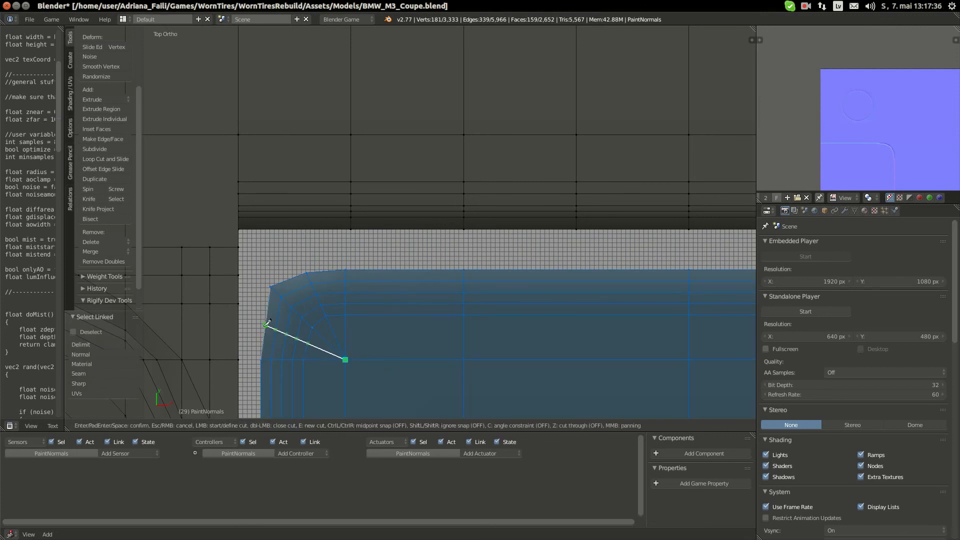
pyautogui.click(266, 327)
pyautogui.press('Return')
pyautogui.press('a')
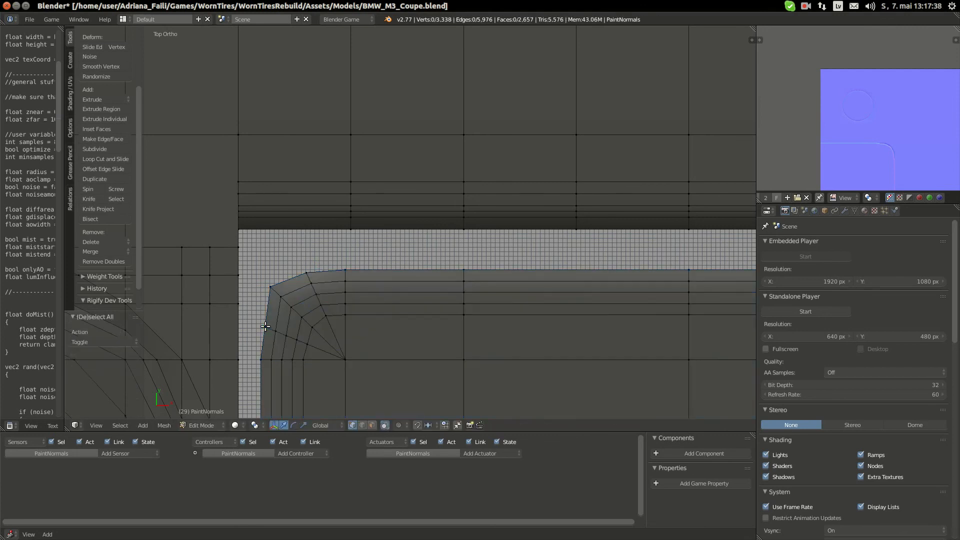
# Box-select the five vertices of the newest corner cut and move them outward by about -0.008 on X and 0.005 on Y
pyautogui.press('b')
pyautogui.press('b')
pyautogui.moveTo(258, 321); pyautogui.dragTo(315, 352)
pyautogui.press('g')
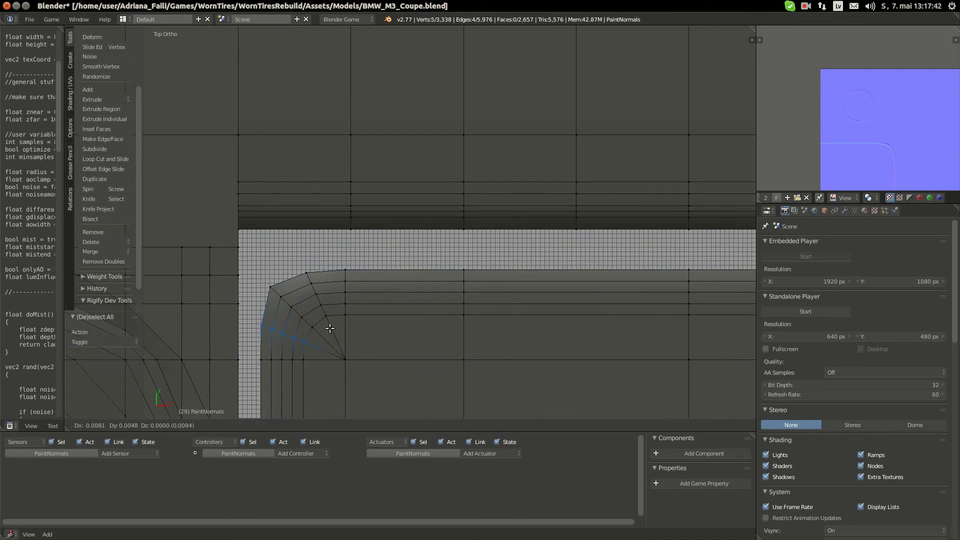
pyautogui.click(332, 329)
pyautogui.press('a')
pyautogui.press('a')
pyautogui.press('Tab')
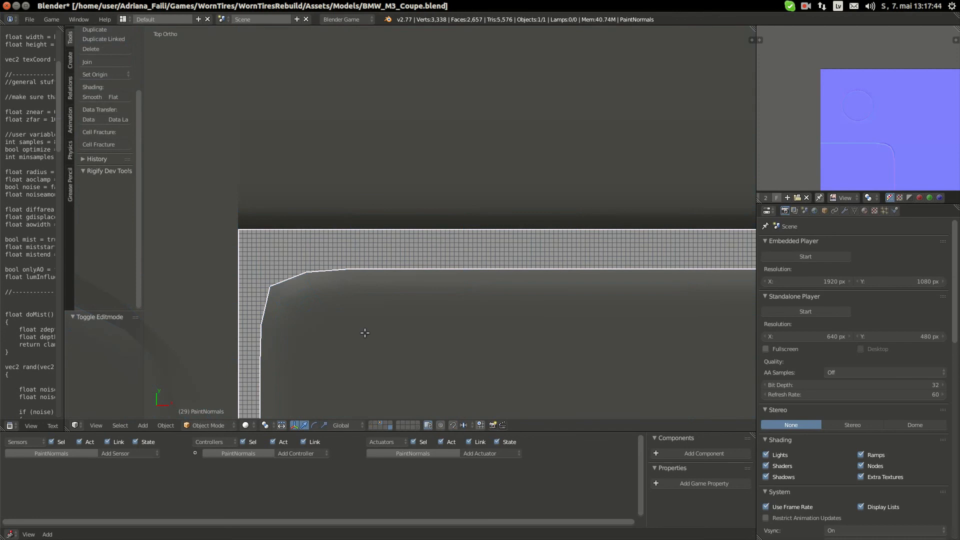
# Knife two more radial cuts from the bevelled border edges on both sides of the corner's diagonal to the interior corner vertex
pyautogui.press('Tab')
pyautogui.scroll(1, 312, 337)
pyautogui.press('a')
pyautogui.press('k')
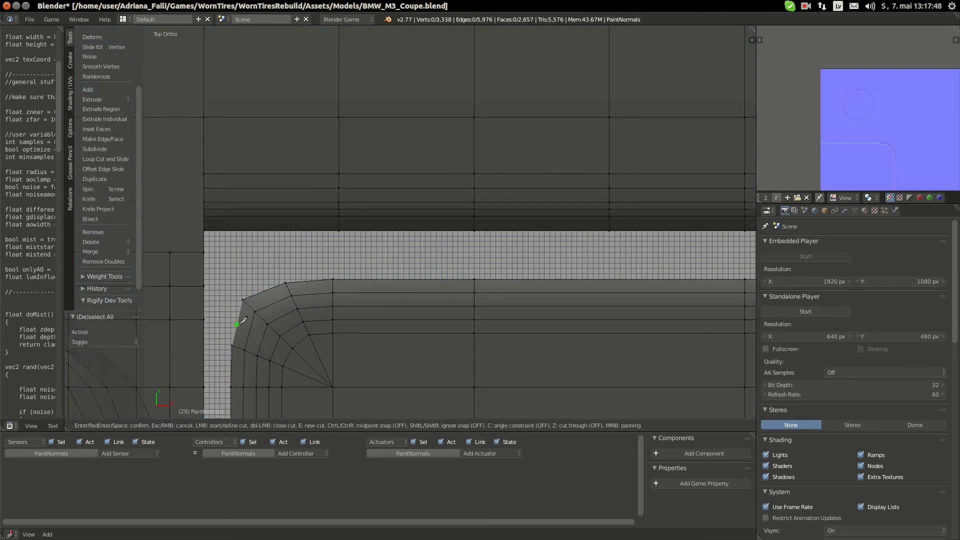
pyautogui.click(243, 321)
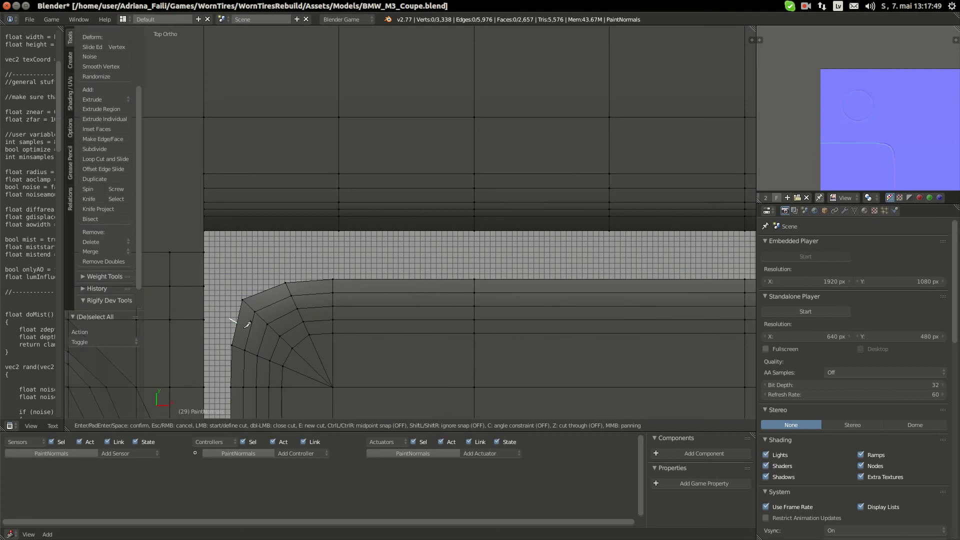
pyautogui.click(333, 387)
pyautogui.press('Return')
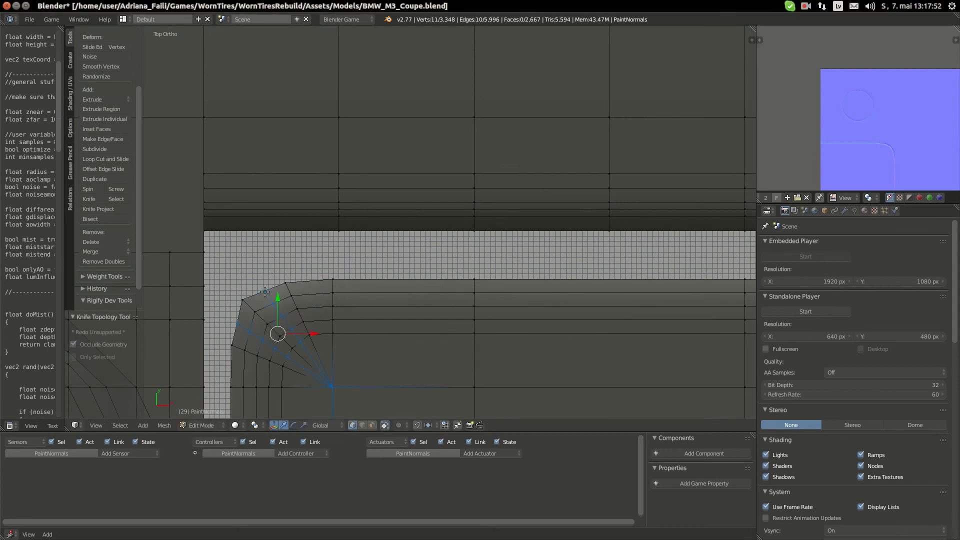
pyautogui.press('a')
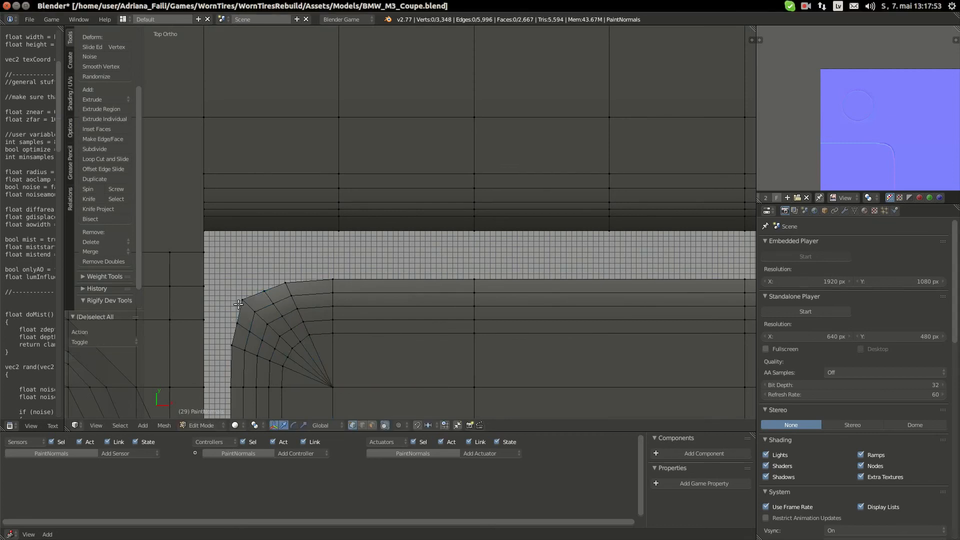
# Select the five vertices of the lower new cut and move them by -0.005 on X and 0.003 on Y
pyautogui.click(248, 331)
pyautogui.click(258, 336)
pyautogui.click(272, 347)
pyautogui.click(284, 355)
pyautogui.press('g')
pyautogui.click(337, 351)
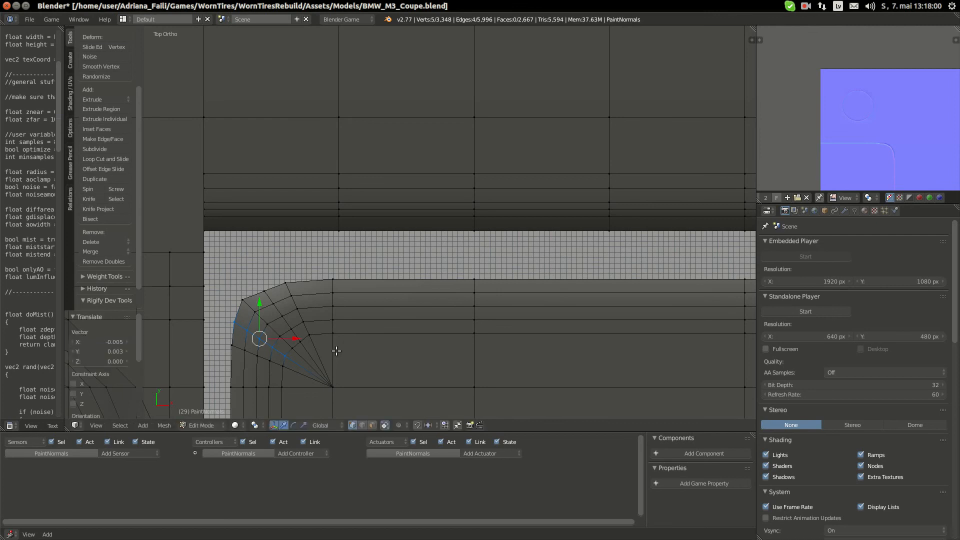
# Select the five vertices of the upper new cut and move them by -0.005 on X and 0.005 on Y
pyautogui.press('a')
pyautogui.press('c')
pyautogui.moveTo(263, 292); pyautogui.dragTo(301, 340)
pyautogui.press('g')
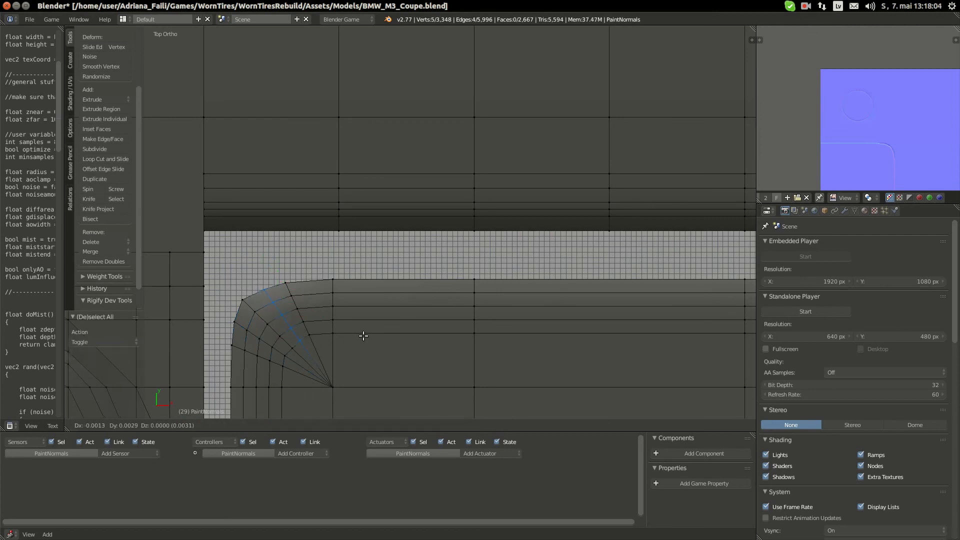
pyautogui.rightClick(304, 349)
pyautogui.press('g')
pyautogui.click(331, 352)
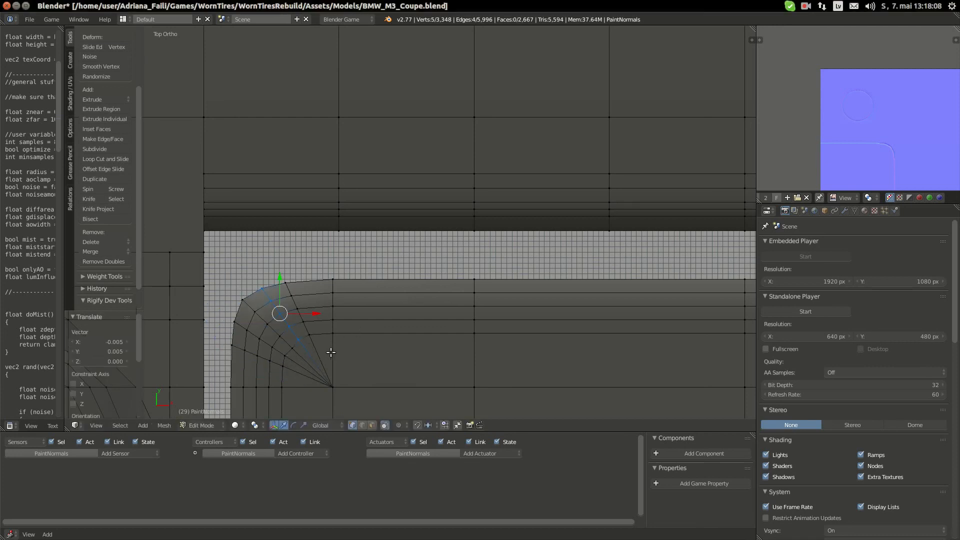
# Nudge two single inner vertices of the corner cuts to even out the rounding, and leave Edit Mode
pyautogui.rightClick(295, 351)
pyautogui.press('g')
pyautogui.click(315, 365)
pyautogui.rightClick(279, 338)
pyautogui.press('g')
pyautogui.click(310, 352)
pyautogui.press('a')
pyautogui.press('a')
pyautogui.press('Tab')
# Check the white BMW M3 reference photo in Chromium, and view the car's door handle on layer 1 in Blender
pyautogui.moveTo(311, 353); pyautogui.dragTo(460, 268, button='middle')
pyautogui.scroll(-7, 404, 296)
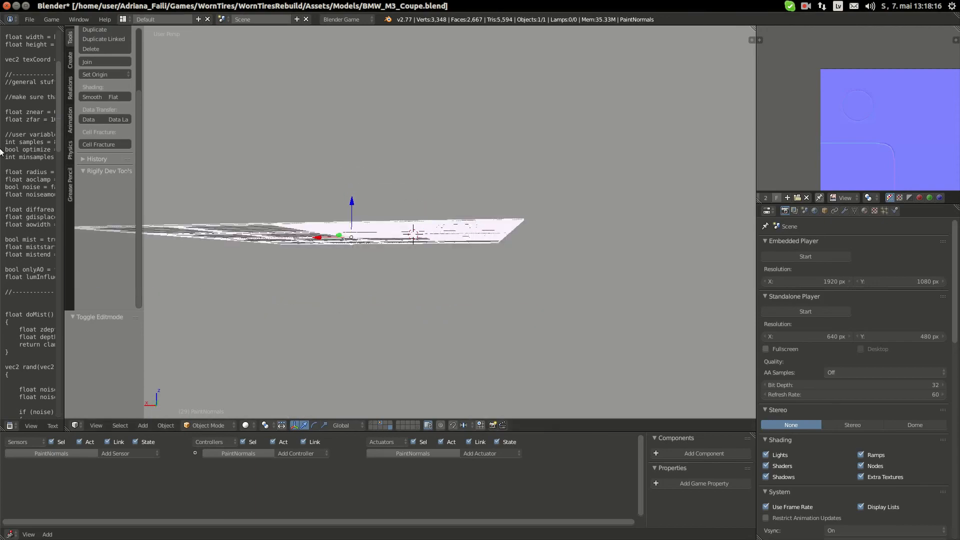
pyautogui.click(14, 141)
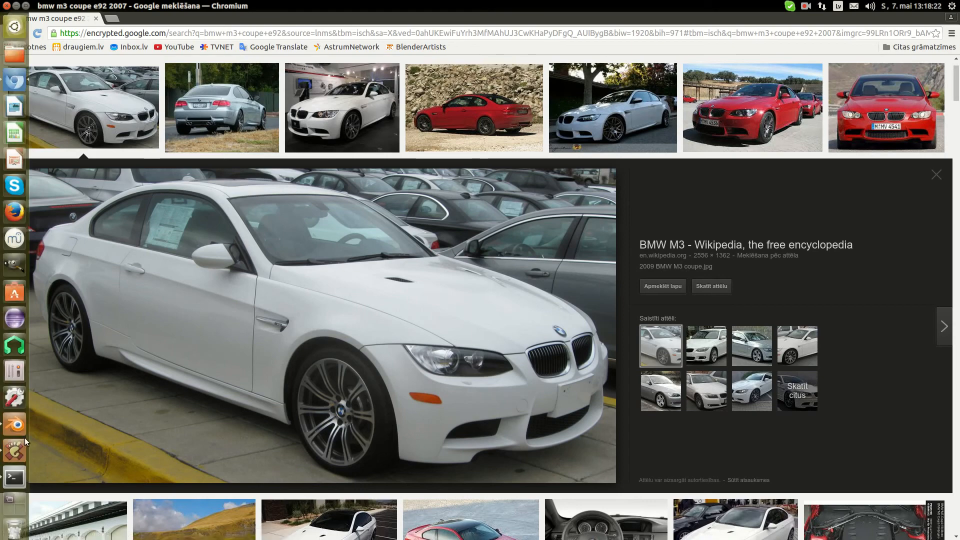
pyautogui.click(14, 425)
pyautogui.press('1')
pyautogui.moveTo(380, 255); pyautogui.dragTo(407, 203, button='middle')
pyautogui.scroll(5, 356, 314)
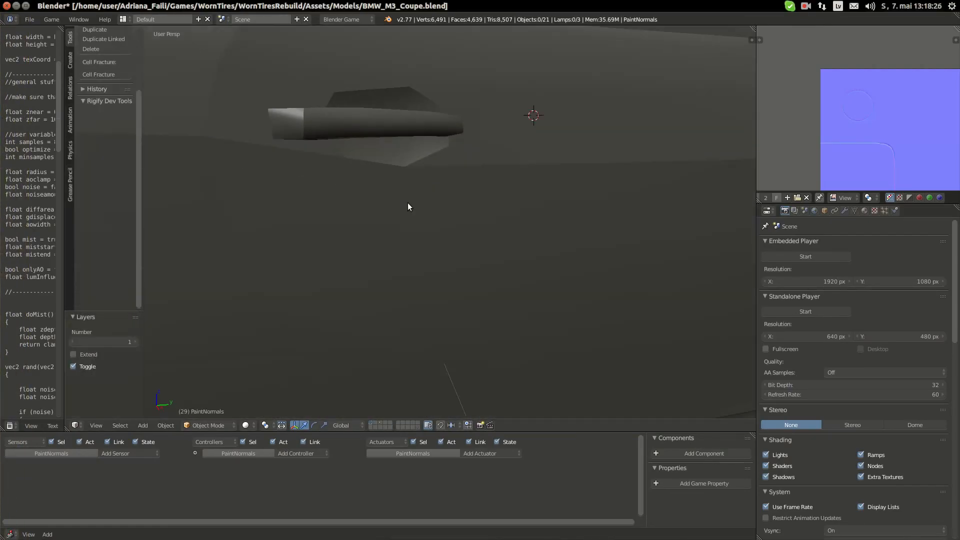
pyautogui.scroll(4, 407, 203)
# Switch to Chromium, examine the rear, side and front photos of the BMW M3 Coupe, and return to Blender
pyautogui.moveTo(1, 125)
pyautogui.click(14, 86)
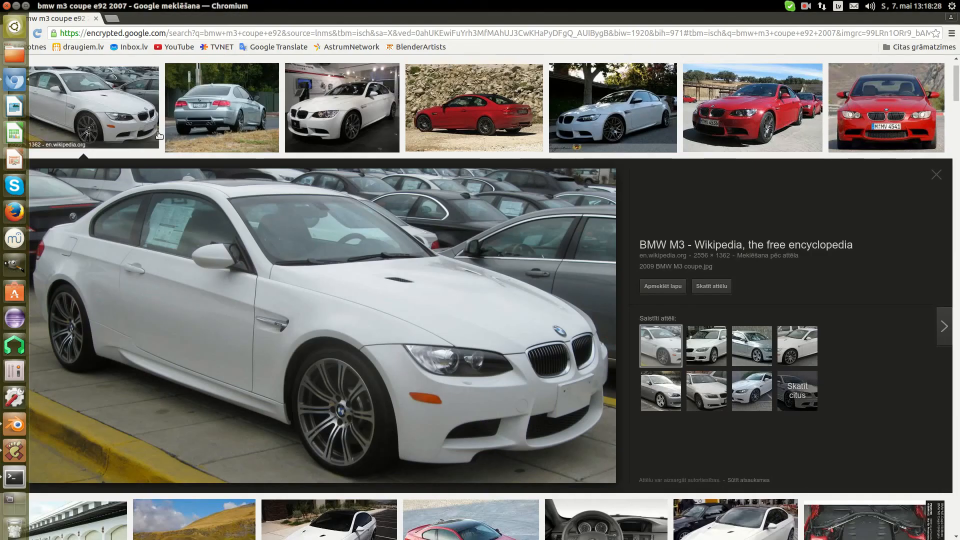
pyautogui.click(385, 133)
pyautogui.click(265, 112)
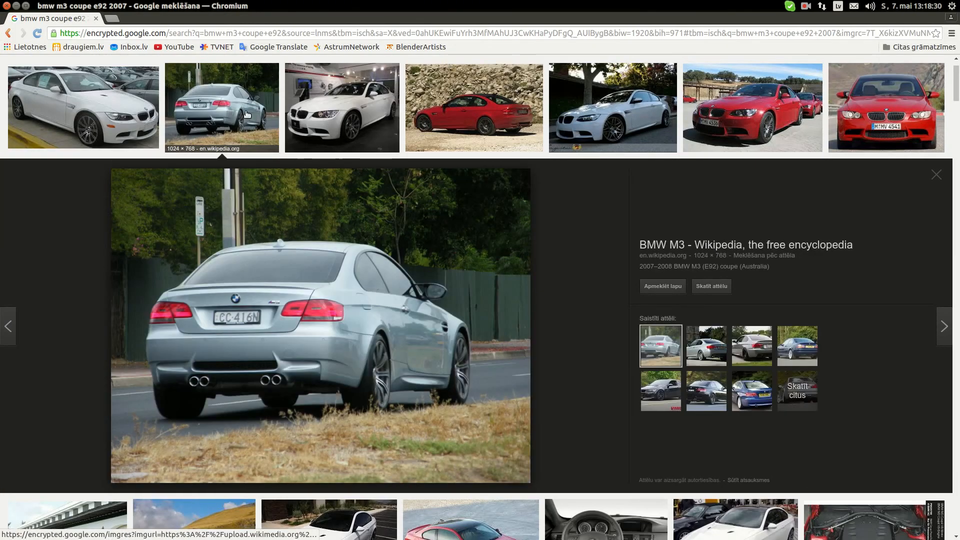
pyautogui.click(292, 112)
pyautogui.click(456, 112)
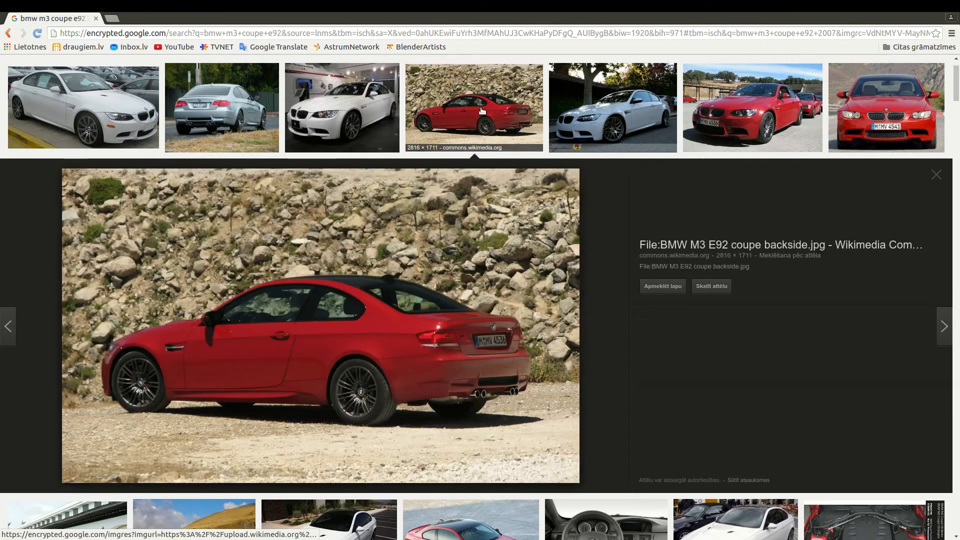
pyautogui.click(143, 126)
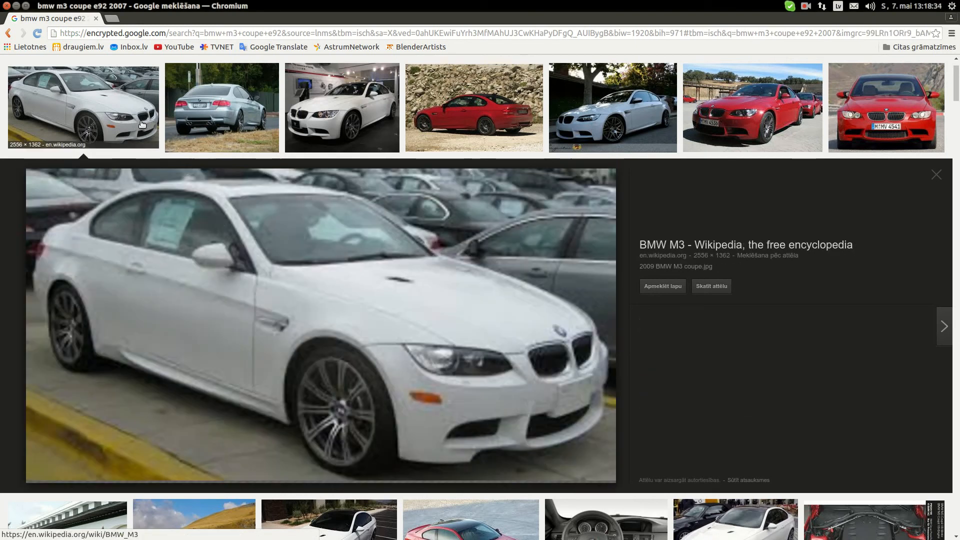
pyautogui.moveTo(2, 420)
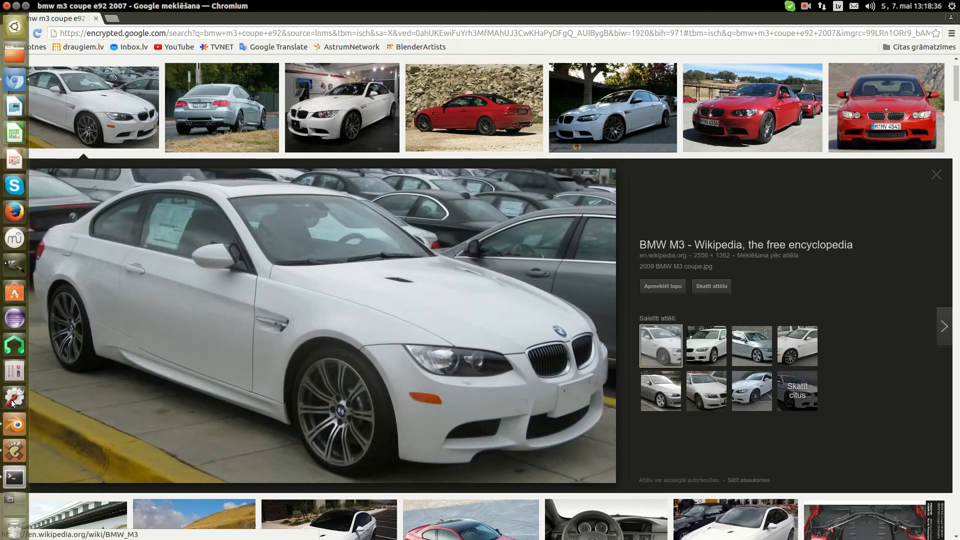
pyautogui.click(23, 424)
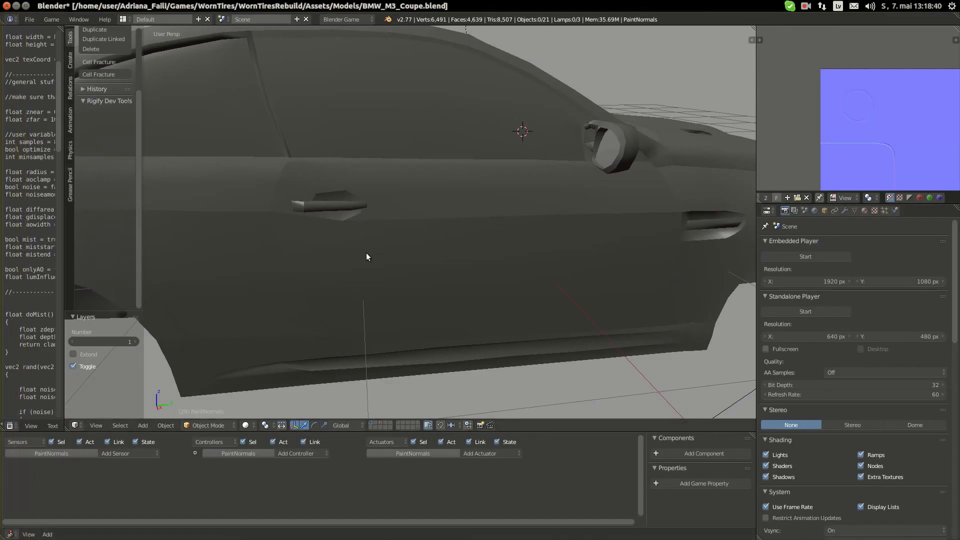
# Show layer 3 and, in face select mode on the PaintNormals mesh, select the large undivided face beside the panel grid
pyautogui.press('3')
pyautogui.scroll(-2, 392, 232)
pyautogui.moveTo(392, 233)
pyautogui.mouseDown(button='middle')
pyautogui.moveTo(375, 274)
pyautogui.moveTo(392, 292)
pyautogui.mouseUp(button='middle')
pyautogui.scroll(-3, 376, 274)
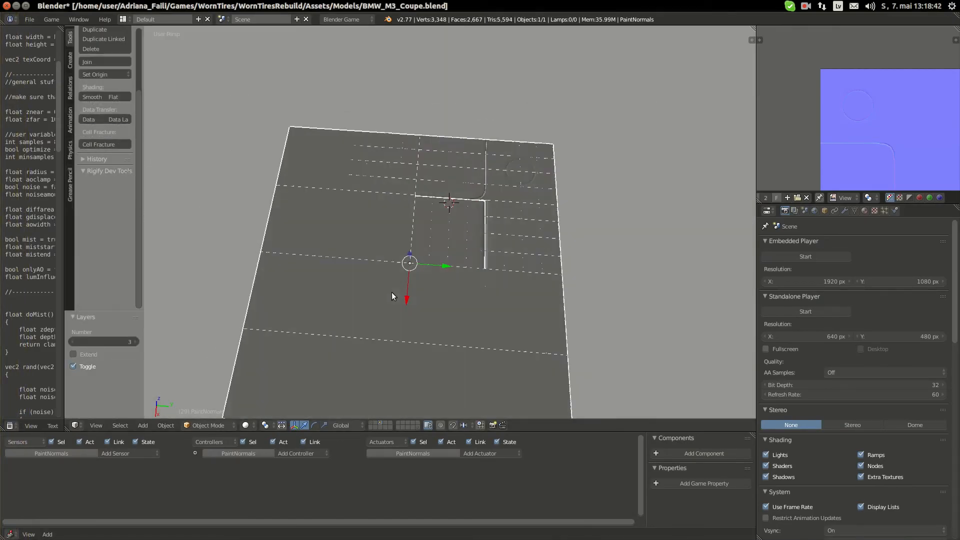
pyautogui.press('Tab')
pyautogui.scroll(4, 392, 292)
pyautogui.press('Tab')
pyautogui.press('Tab')
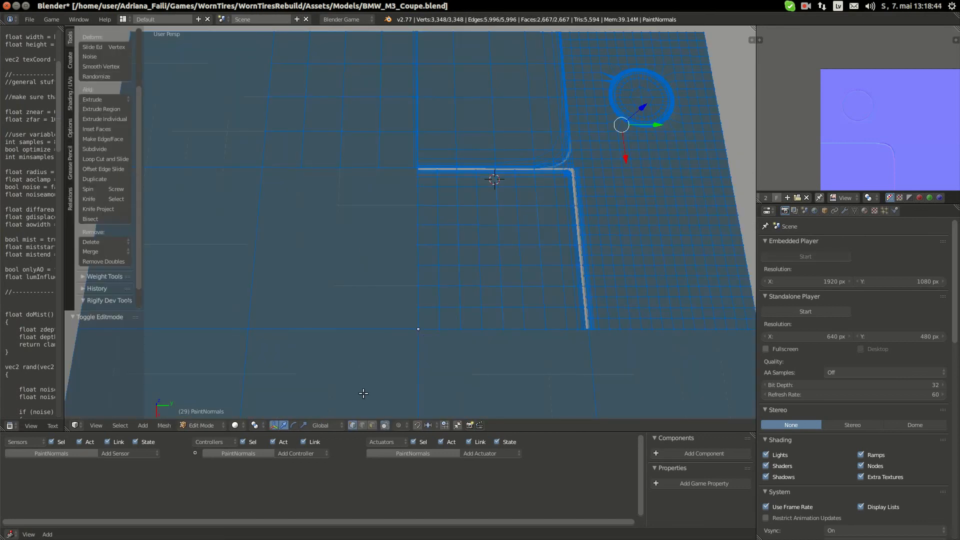
pyautogui.click(372, 425)
pyautogui.rightClick(343, 255)
pyautogui.press('KP_Decimal')
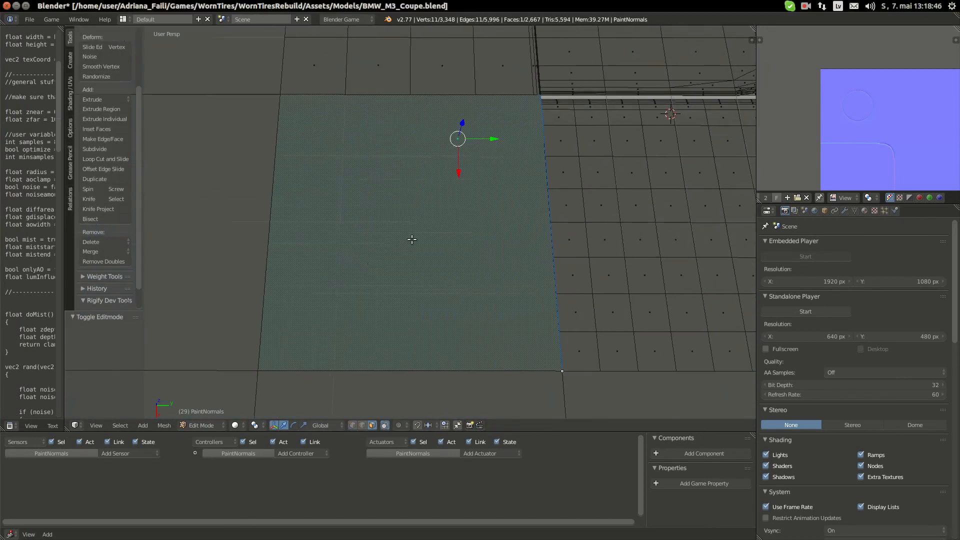
# Test-move the large selected face, cancelling each move, to check how its edges connect to the neighbouring faces
pyautogui.press('w')
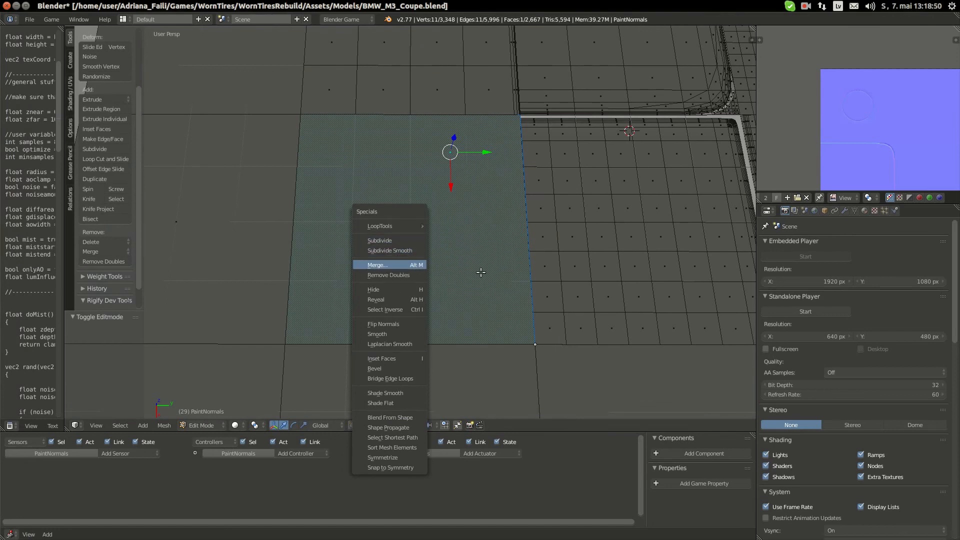
pyautogui.press('g')
pyautogui.rightClick(485, 243)
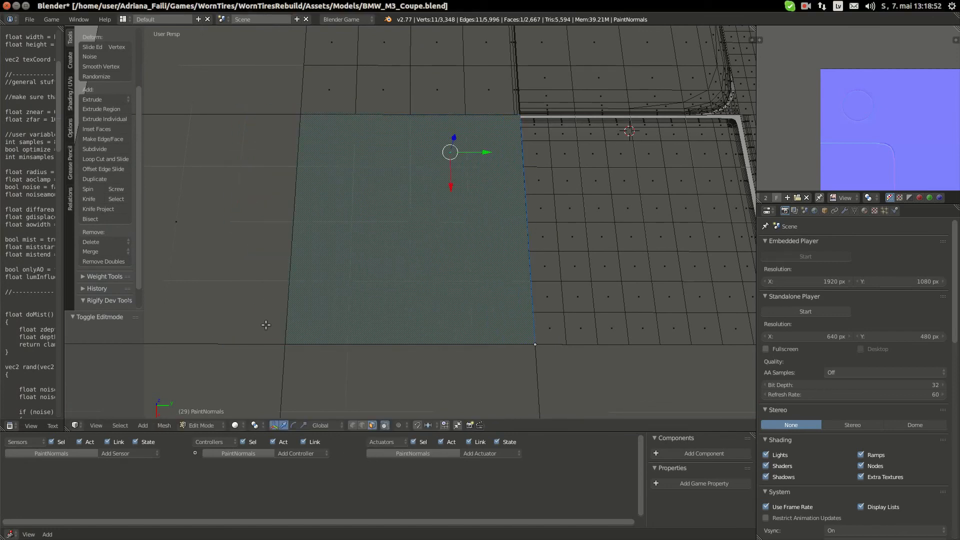
pyautogui.moveTo(266, 325); pyautogui.dragTo(466, 261, button='middle')
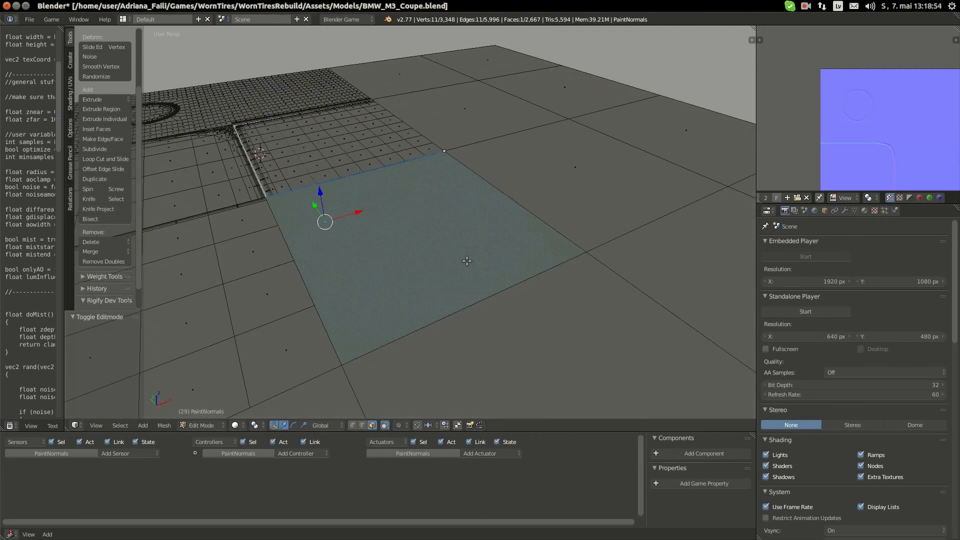
pyautogui.scroll(1, 464, 258)
pyautogui.scroll(-4, 391, 275)
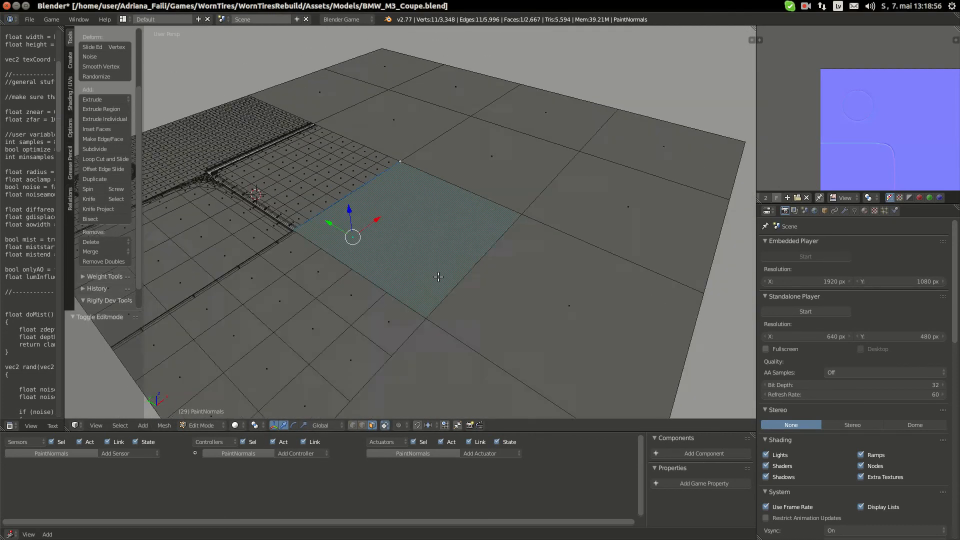
pyautogui.moveTo(391, 275); pyautogui.dragTo(440, 250, button='middle')
pyautogui.press('g')
pyautogui.rightClick(499, 251)
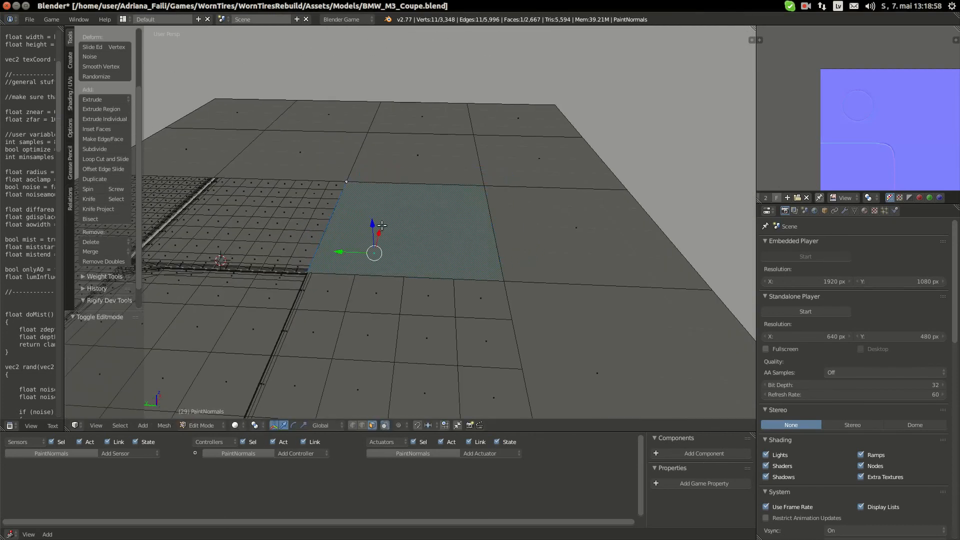
pyautogui.scroll(3, 379, 218)
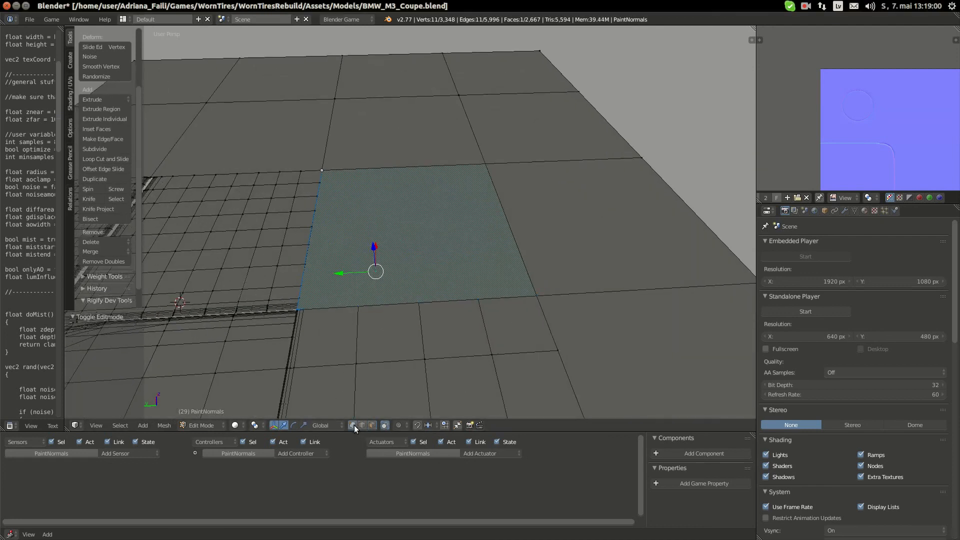
pyautogui.press('g')
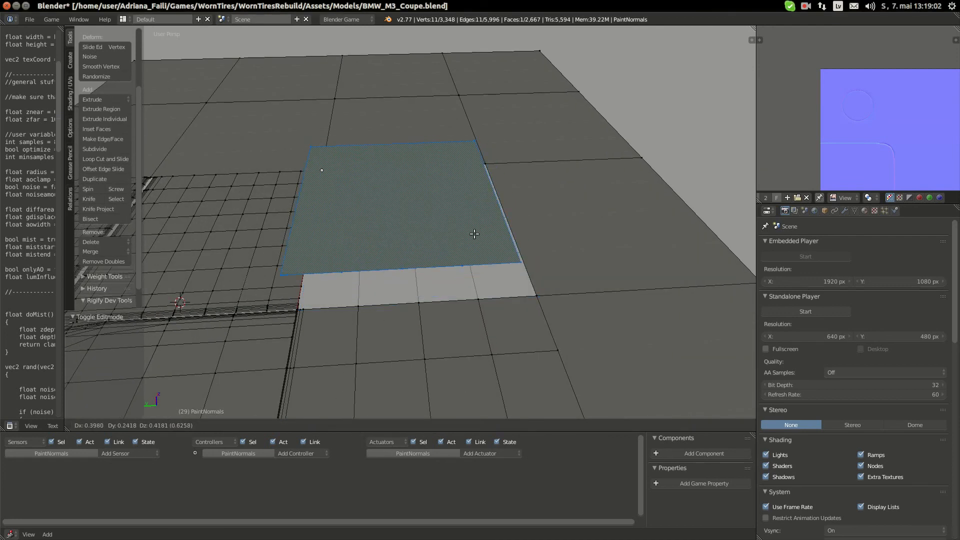
pyautogui.rightClick(474, 234)
# Dissolve the three extra vertices on the large face's edge that borders the coarsely subdivided patch
pyautogui.scroll(2, 417, 278)
pyautogui.rightClick(415, 306)
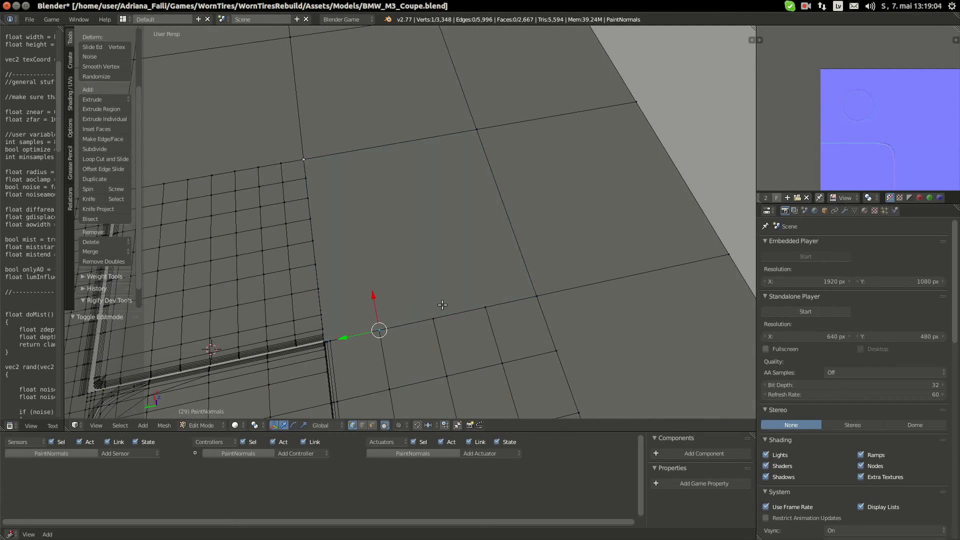
pyautogui.press('g')
pyautogui.rightClick(425, 298)
pyautogui.press('x')
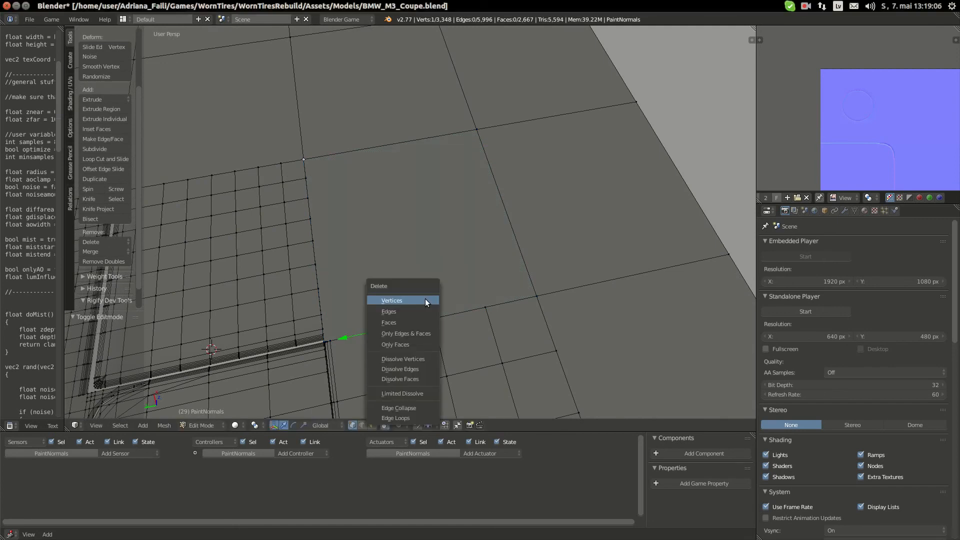
pyautogui.click(419, 358)
pyautogui.rightClick(429, 315)
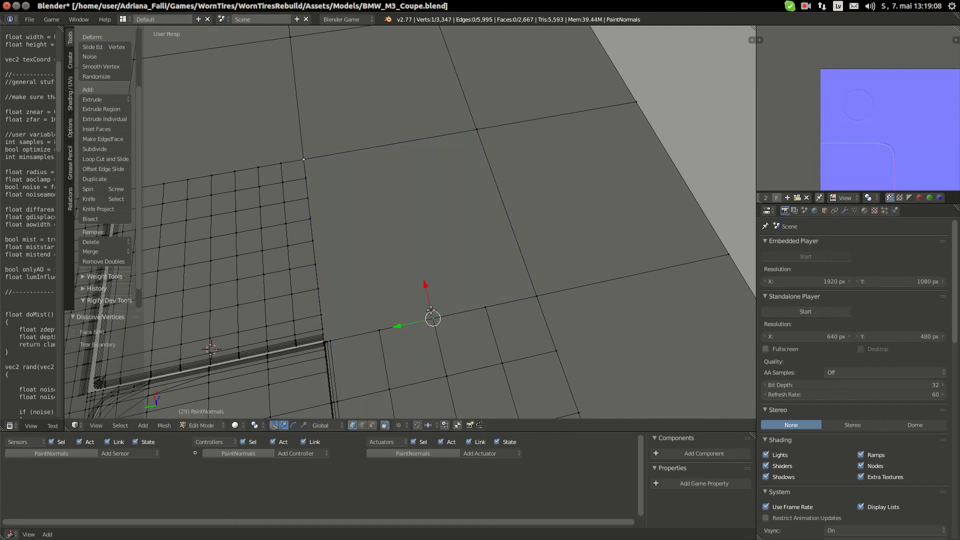
pyautogui.press('g')
pyautogui.rightClick(461, 299)
pyautogui.press('x')
pyautogui.click(459, 304)
pyautogui.rightClick(486, 304)
pyautogui.press('g')
pyautogui.rightClick(514, 301)
pyautogui.press('x')
pyautogui.click(514, 302)
# Try to subdivide the large face beside the panel grid with one cut
pyautogui.click(373, 425)
pyautogui.rightClick(413, 222)
pyautogui.press('w')
pyautogui.click(413, 223)
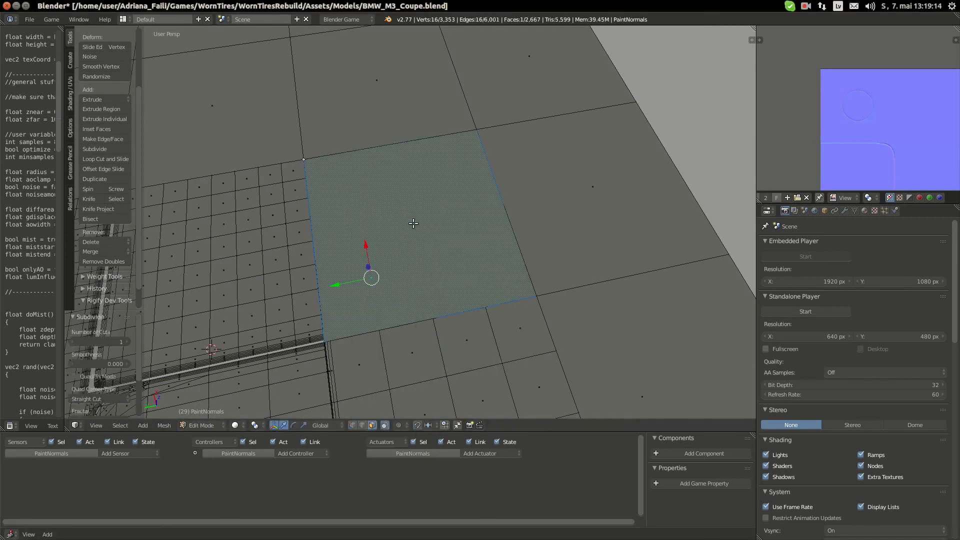
pyautogui.hotkey('ctrl', 'z')
pyautogui.hotkey('ctrl', 'z')
pyautogui.hotkey('ctrl', 'z')
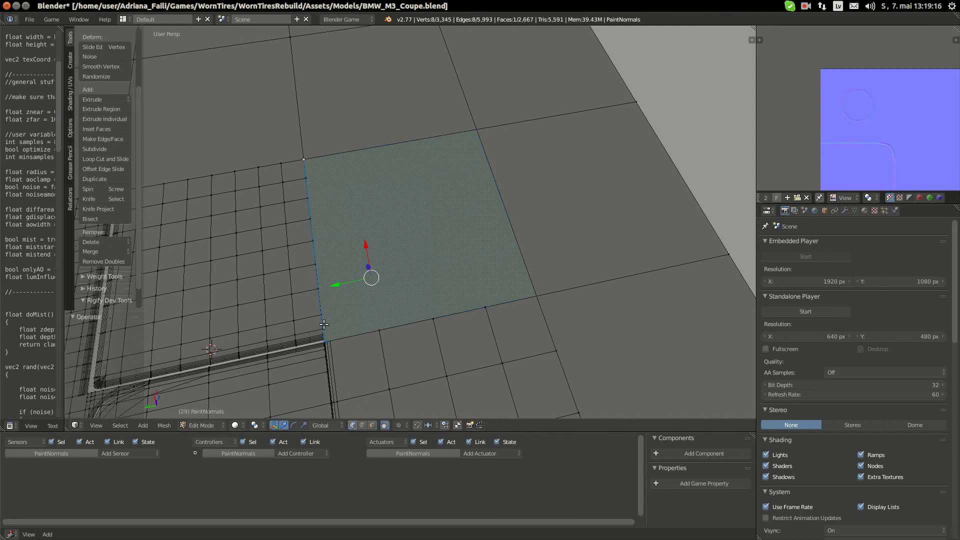
# Test-move individual vertices on the panel grid's edge bordering the large face, cancelling the moves, to check how they connect
pyautogui.press('g')
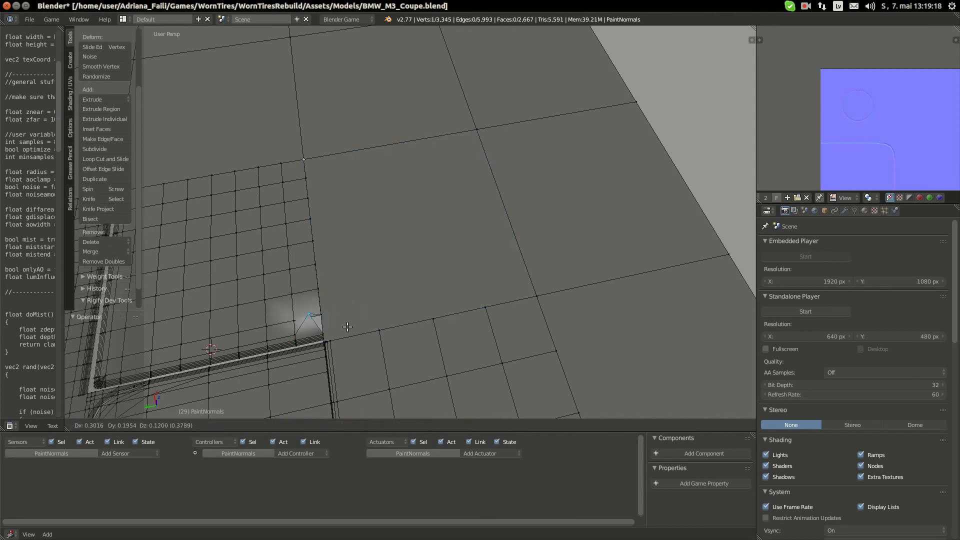
pyautogui.click(348, 308)
pyautogui.press('g')
pyautogui.rightClick(331, 281)
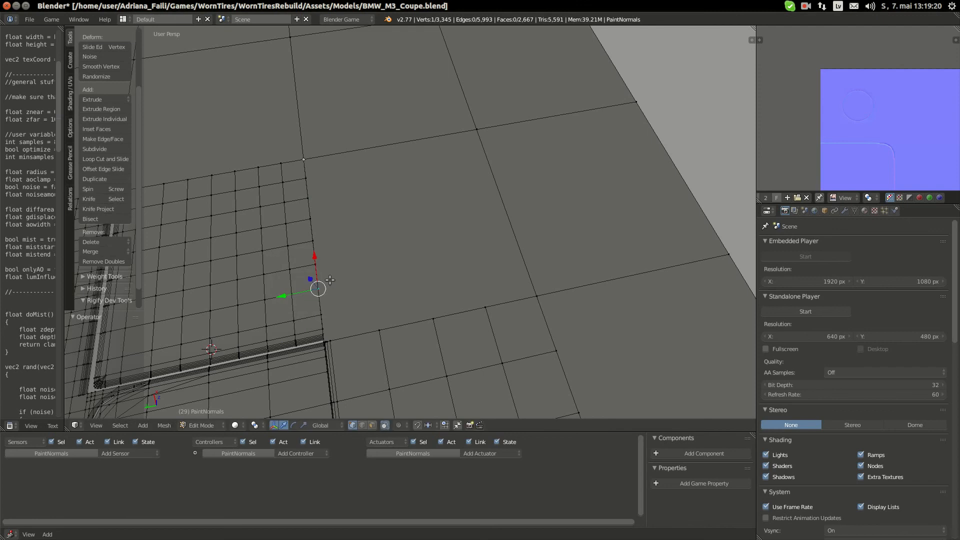
pyautogui.press('g')
pyautogui.rightClick(384, 274)
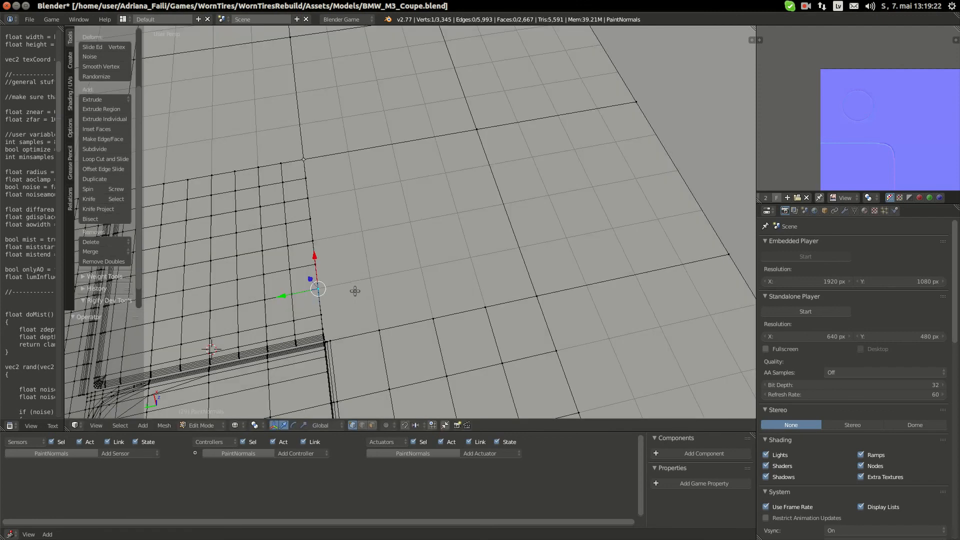
# Select the large face in wireframe view and test-move it, cancelling each move, to check for leftover edge vertices
pyautogui.press('a')
pyautogui.click(373, 425)
pyautogui.rightClick(405, 270)
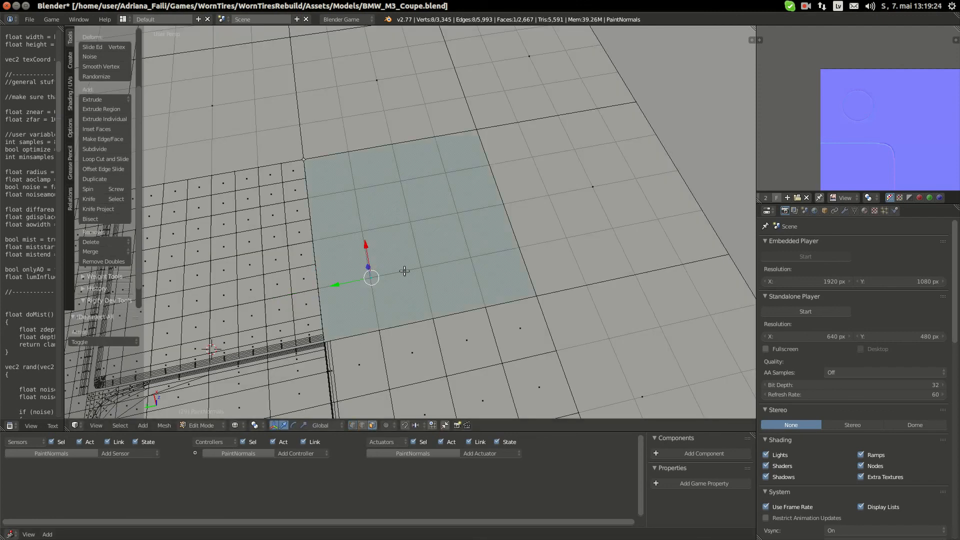
pyautogui.press('g')
pyautogui.rightClick(441, 234)
pyautogui.click(352, 425)
pyautogui.press('g')
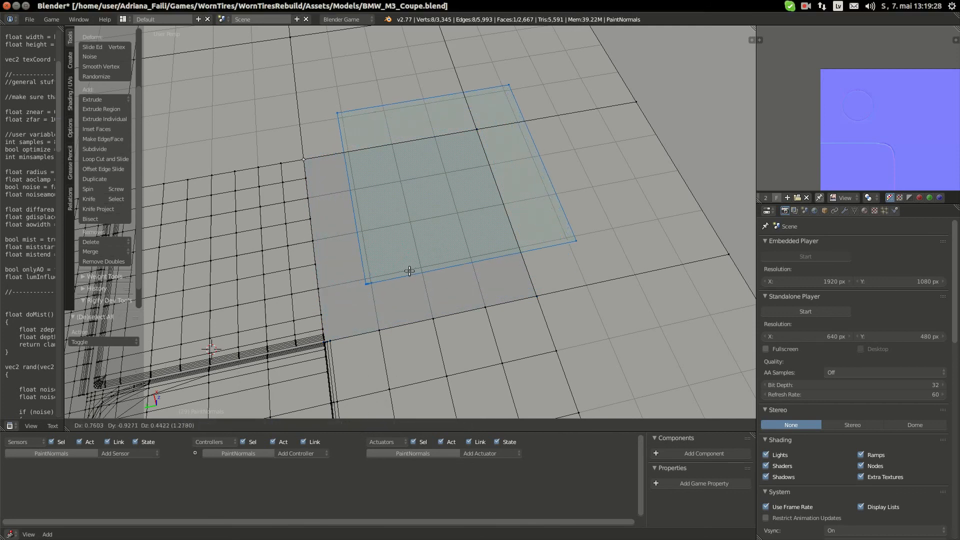
pyautogui.rightClick(389, 300)
# Dissolve the extra vertex on the large face's edge just beside the panel seam corner
pyautogui.keyDown('shift'); pyautogui.moveTo(368, 335); pyautogui.dragTo(422, 276, button='middle'); pyautogui.keyUp('shift')
pyautogui.scroll(5, 422, 276)
pyautogui.keyDown('shift'); pyautogui.moveTo(351, 354); pyautogui.dragTo(419, 252, button='middle'); pyautogui.keyUp('shift')
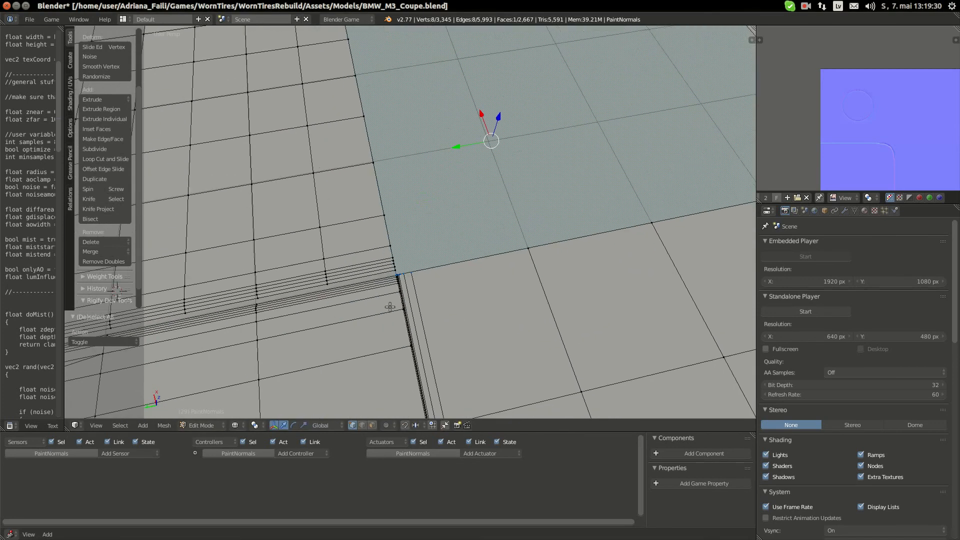
pyautogui.rightClick(416, 266)
pyautogui.press('x')
pyautogui.press('g')
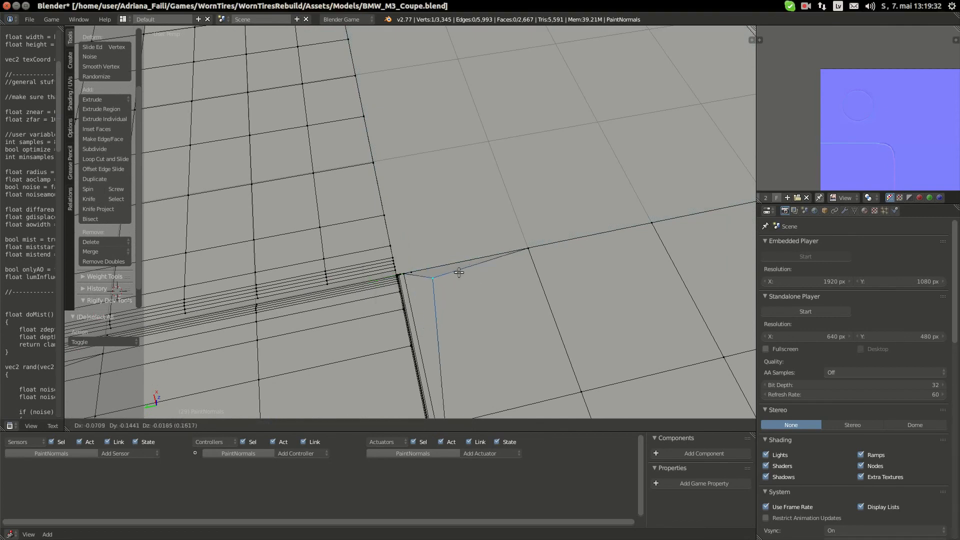
pyautogui.rightClick(440, 276)
pyautogui.press('x')
pyautogui.click(449, 287)
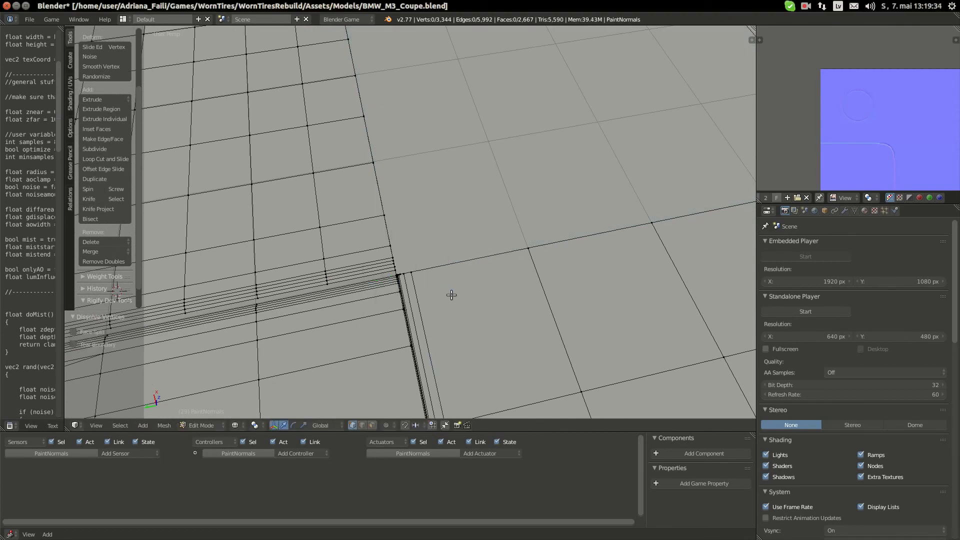
# Restore the shaded viewport display and dissolve another extra vertex at the large face's corner by the seam
pyautogui.click(239, 425)
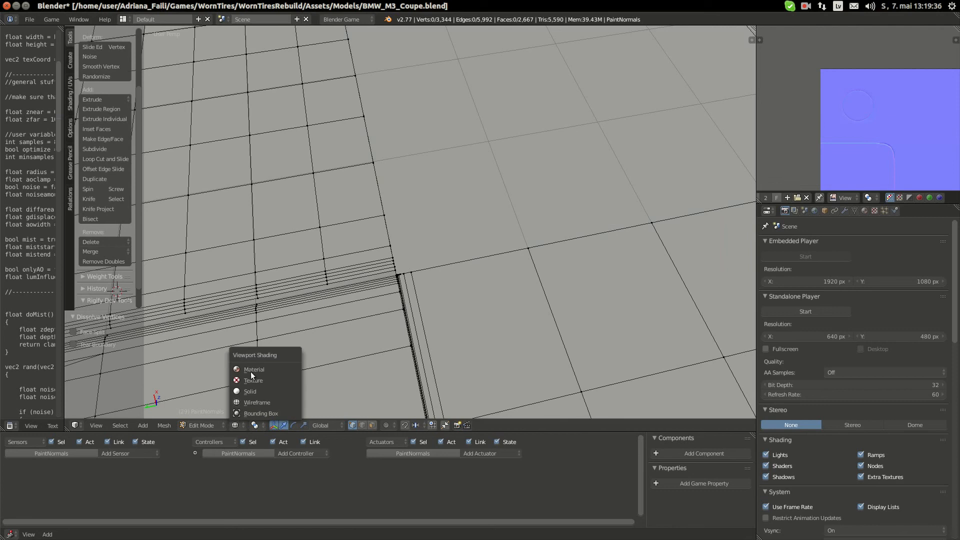
pyautogui.click(253, 374)
pyautogui.rightClick(396, 271)
pyautogui.rightClick(398, 262)
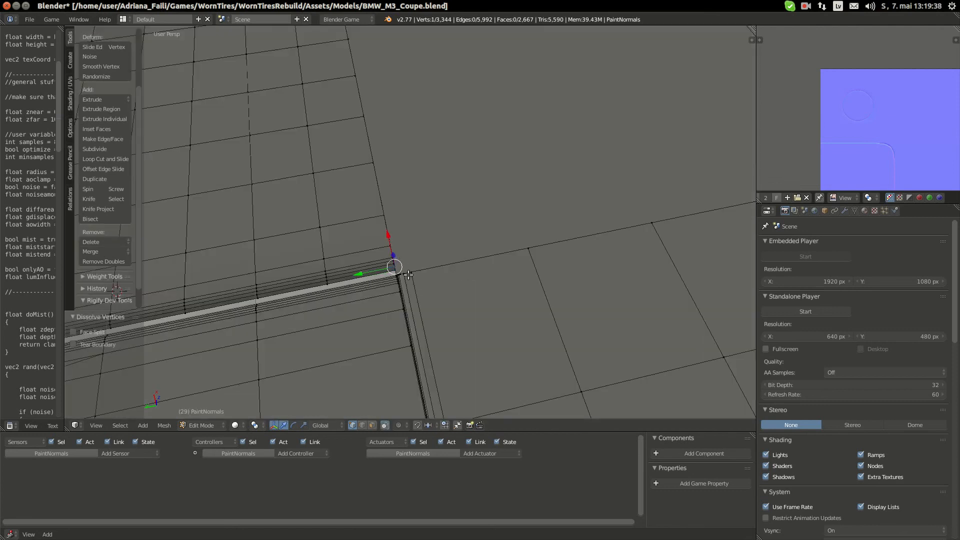
pyautogui.rightClick(404, 274)
pyautogui.press('g')
pyautogui.rightClick(423, 259)
pyautogui.press('x')
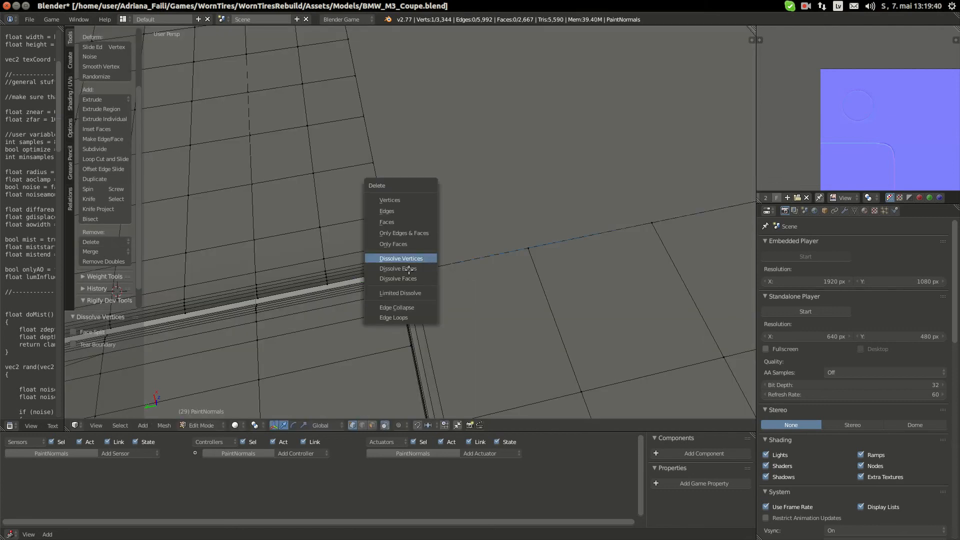
pyautogui.click(423, 259)
# Dissolve two more extra vertices along the large face's edge where the rounded seam meets it
pyautogui.click(400, 274)
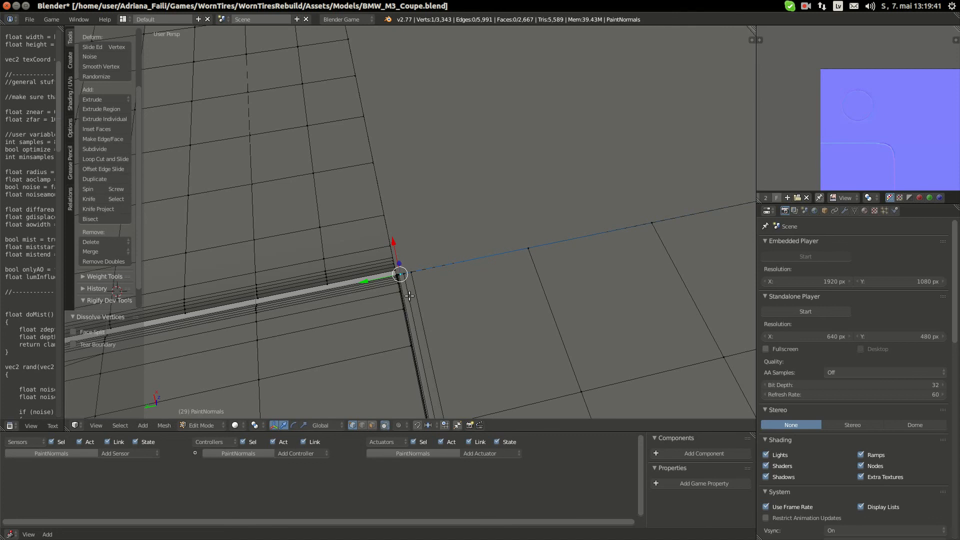
pyautogui.press('g')
pyautogui.rightClick(416, 272)
pyautogui.press('x')
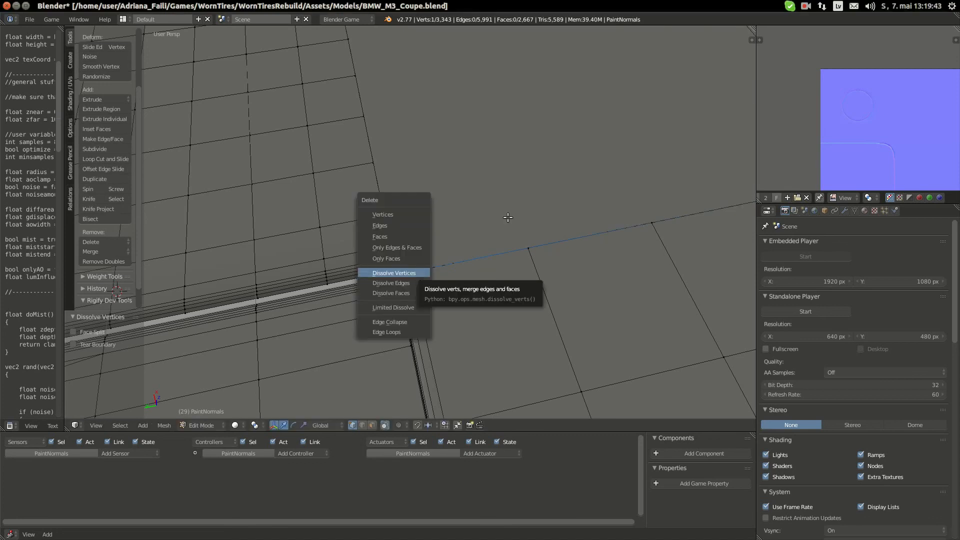
pyautogui.press('KP_Decimal')
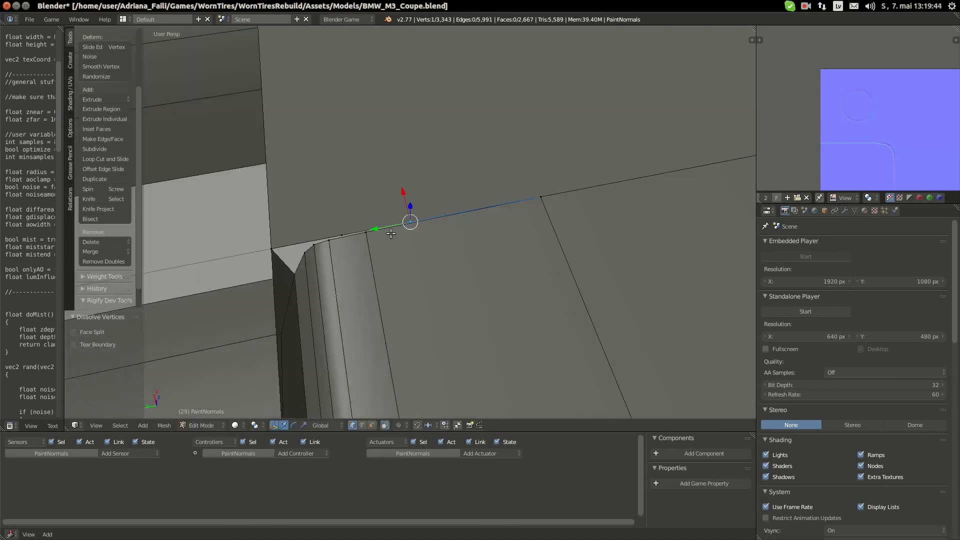
pyautogui.moveTo(390, 233); pyautogui.dragTo(419, 203, button='middle')
pyautogui.press('x')
pyautogui.click(419, 203)
pyautogui.press('x')
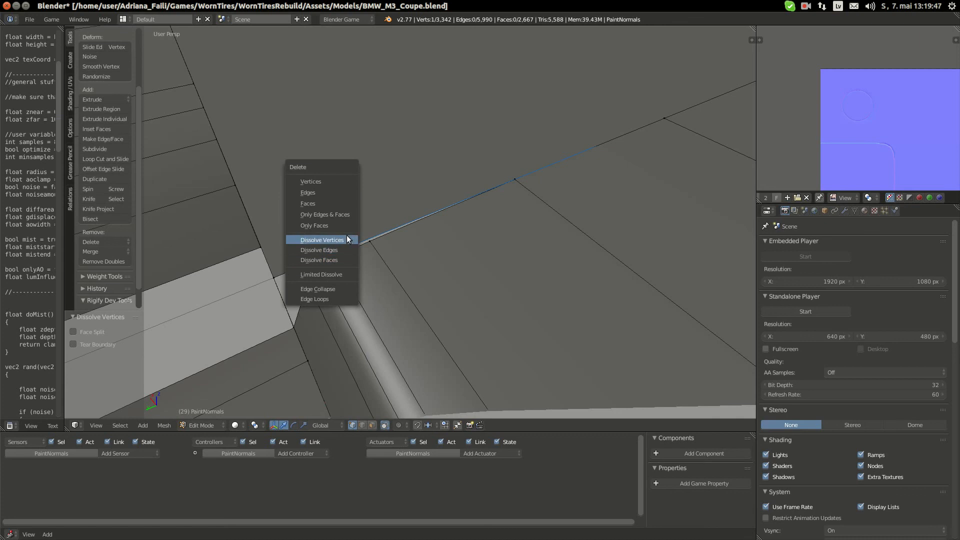
pyautogui.click(347, 240)
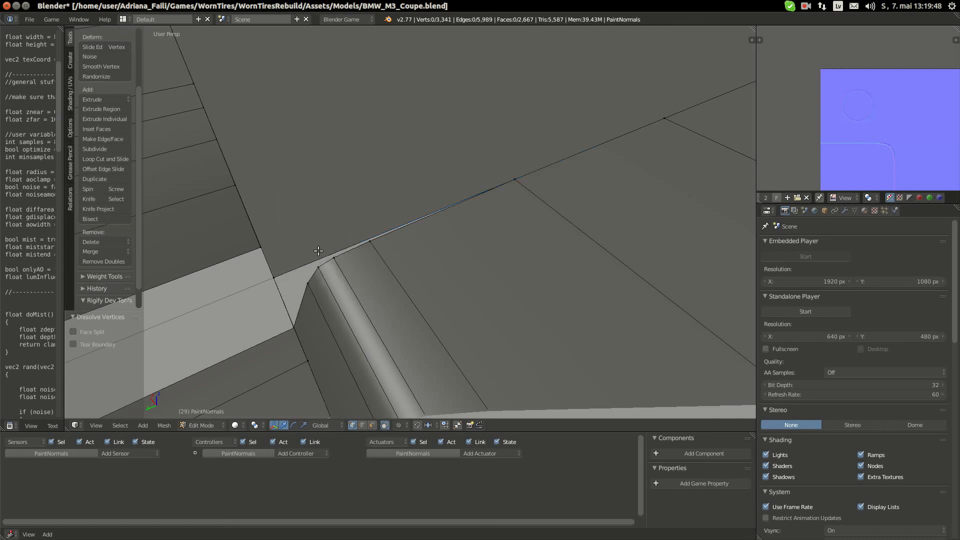
# Check the seam's corner vertex, then select the large face in face select mode and subdivide it with one cut
pyautogui.rightClick(274, 270)
pyautogui.scroll(-4, 337, 238)
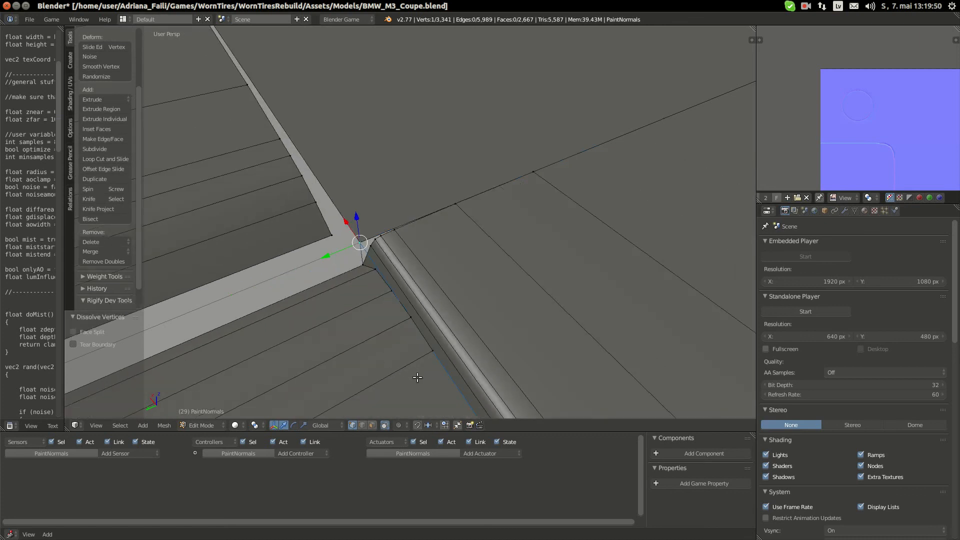
pyautogui.click(372, 425)
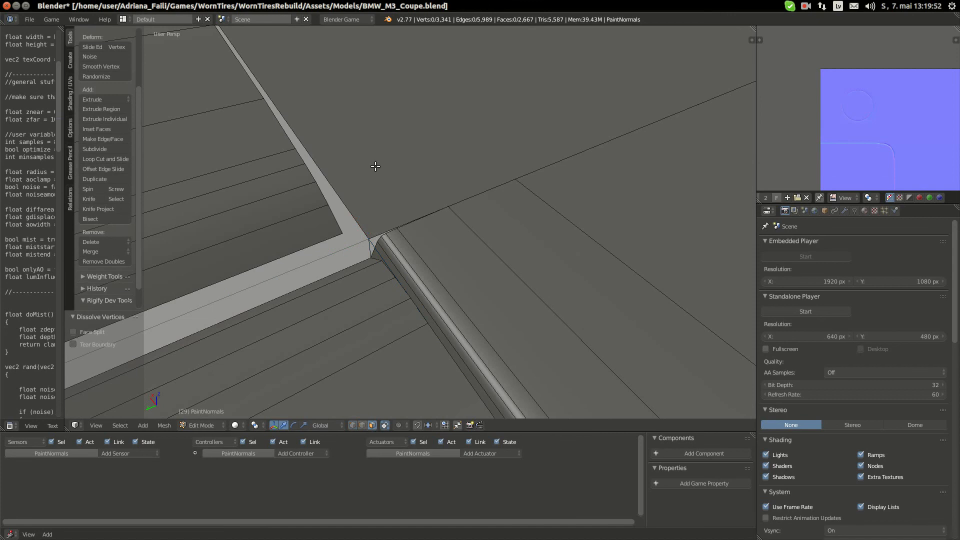
pyautogui.rightClick(375, 166)
pyautogui.scroll(-5, 447, 234)
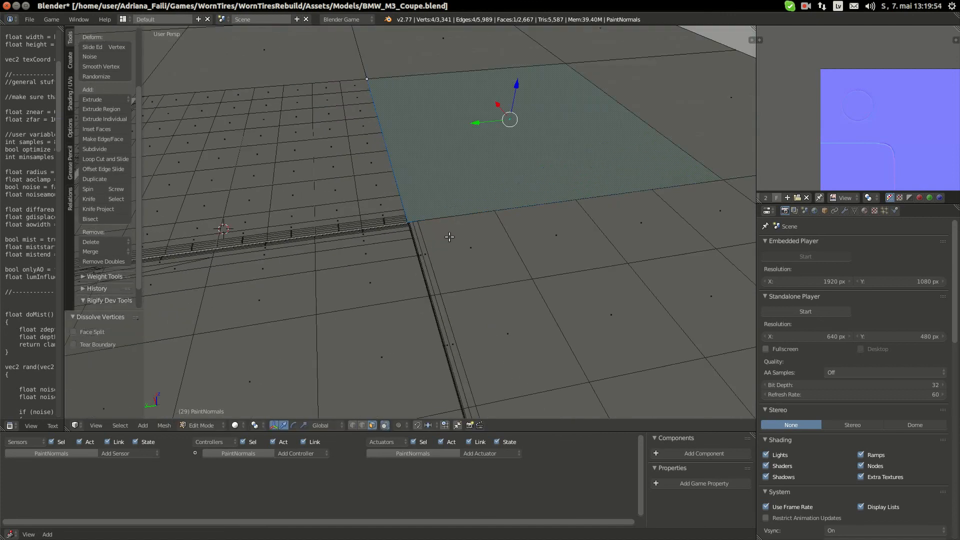
pyautogui.scroll(-2, 449, 237)
pyautogui.press('KP_Decimal')
pyautogui.press('w')
pyautogui.click(435, 223)
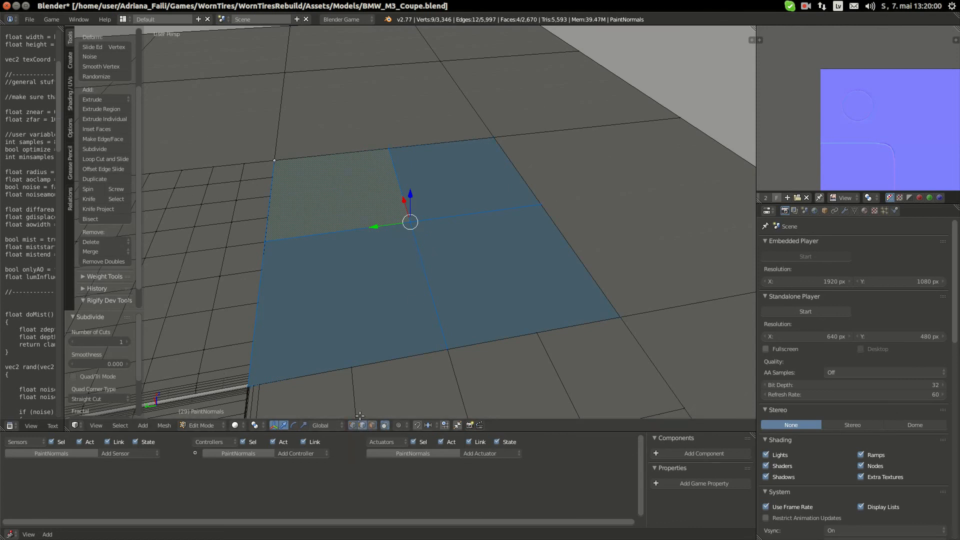
# Select the four inner edges of the subdivided face and apply Edge Split to them
pyautogui.rightClick(393, 190)
pyautogui.keyDown('shift'); pyautogui.rightClick(424, 276); pyautogui.keyUp('shift')
pyautogui.keyDown('shift'); pyautogui.rightClick(370, 228); pyautogui.keyUp('shift')
pyautogui.keyDown('shift'); pyautogui.rightClick(452, 215); pyautogui.keyUp('shift')
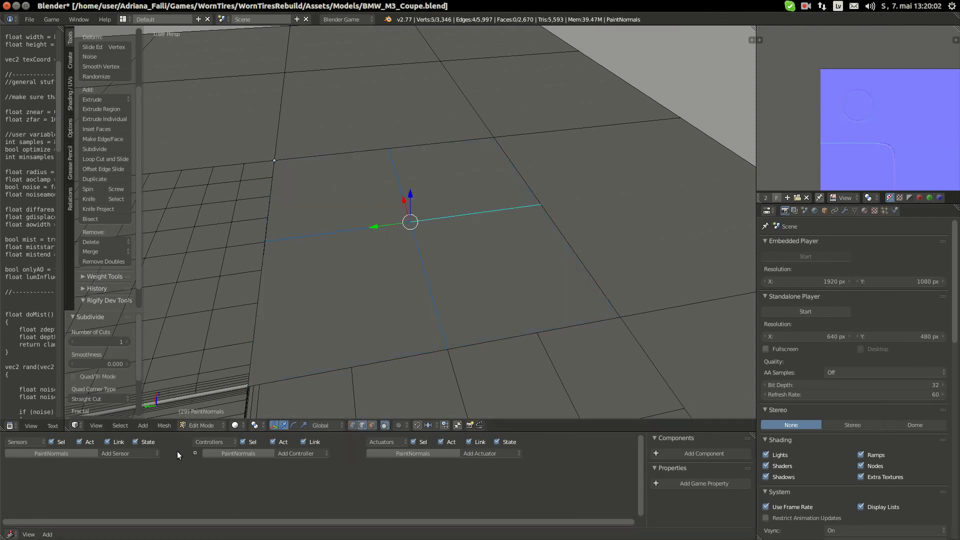
pyautogui.click(167, 428)
pyautogui.moveTo(202, 285)
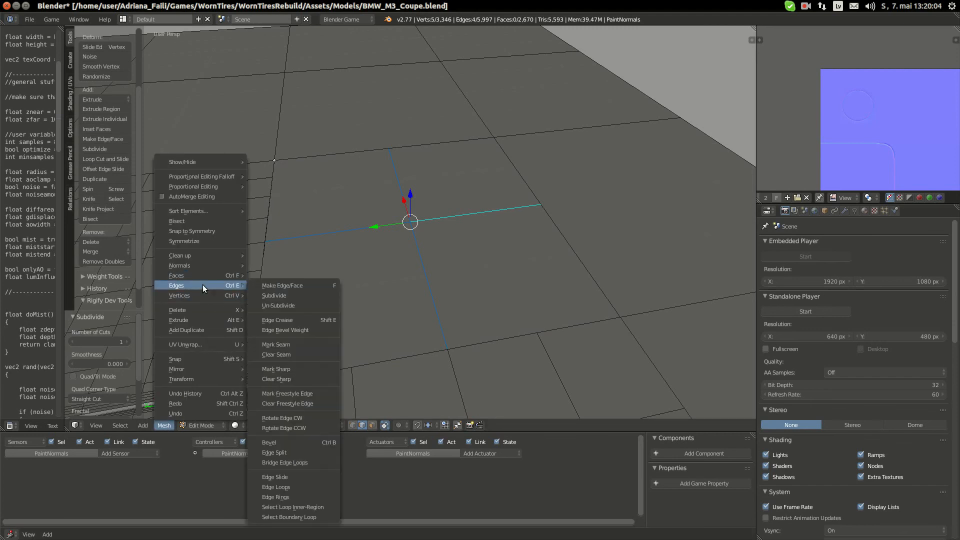
pyautogui.click(298, 451)
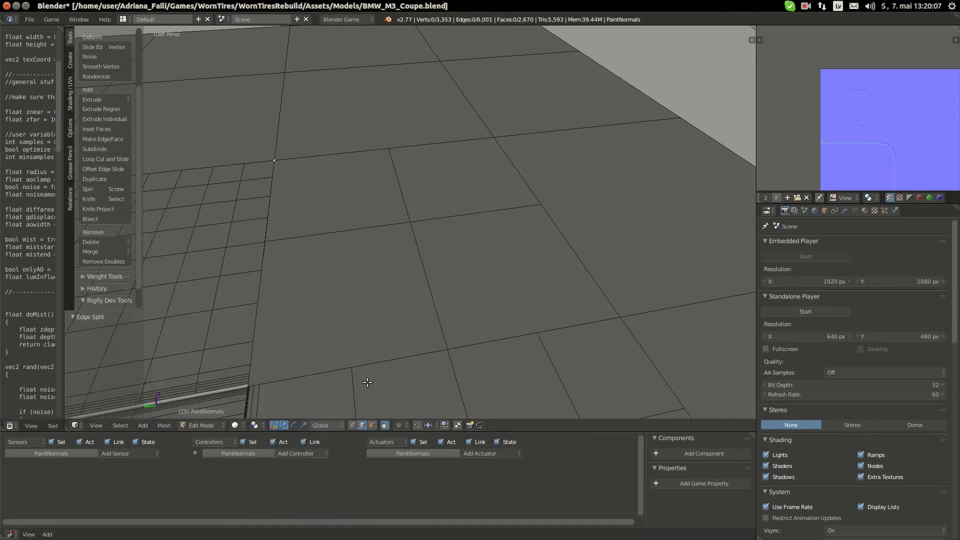
# Select the quarter face nearest the panel seam corner in face select mode
pyautogui.click(353, 426)
pyautogui.moveTo(382, 378); pyautogui.dragTo(347, 403, button='middle')
pyautogui.scroll(-3, 347, 403)
pyautogui.scroll(3, 450, 282)
pyautogui.keyDown('shift'); pyautogui.moveTo(363, 310); pyautogui.dragTo(453, 310, button='middle'); pyautogui.keyUp('shift')
pyautogui.scroll(-5, 452, 310)
pyautogui.scroll(8, 378, 400)
pyautogui.keyDown('shift'); pyautogui.moveTo(395, 350); pyautogui.dragTo(389, 414, button='middle'); pyautogui.keyUp('shift')
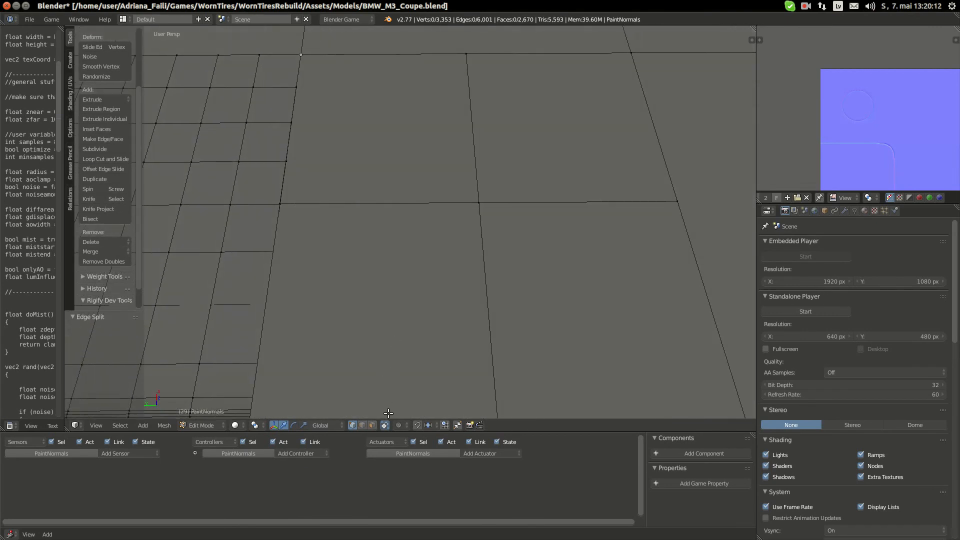
pyautogui.click(372, 425)
pyautogui.rightClick(381, 330)
pyautogui.press('KP_Decimal')
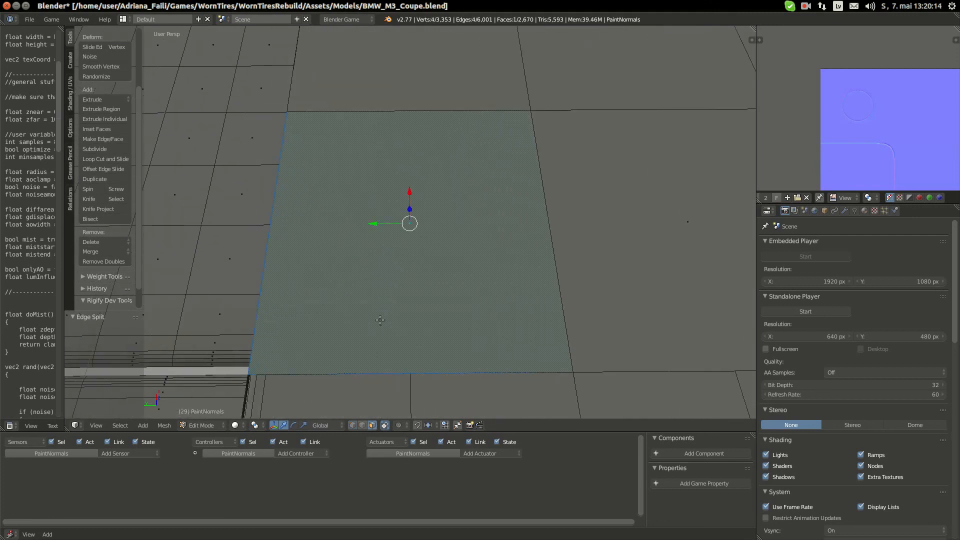
# Try subdividing the selected quarter face twice and undo both subdivisions
pyautogui.press('w')
pyautogui.click(415, 261)
pyautogui.press('w')
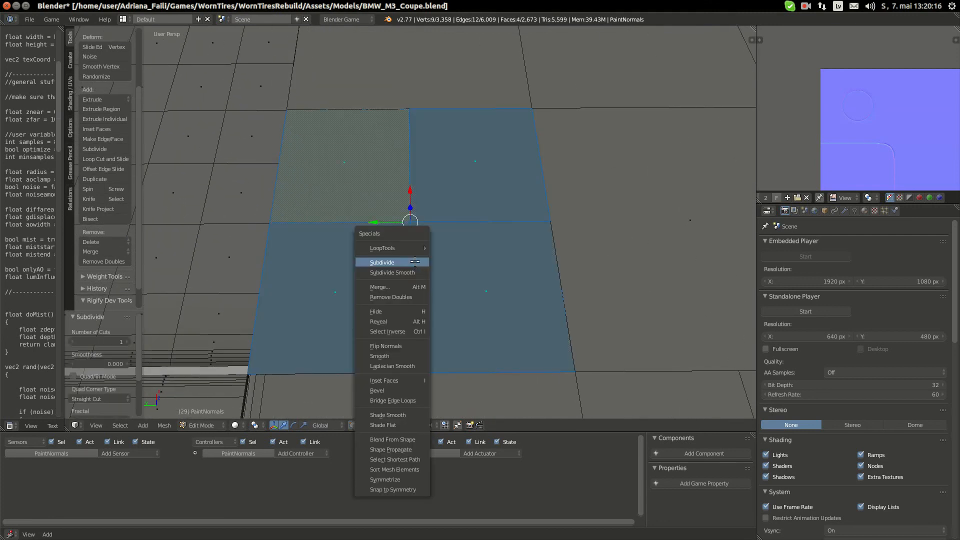
pyautogui.click(417, 260)
pyautogui.hotkey('ctrl', 'z')
pyautogui.hotkey('ctrl', 'z')
# Extrude the quarter face in place and scale the extruded face down to about 0.313
pyautogui.press('e')
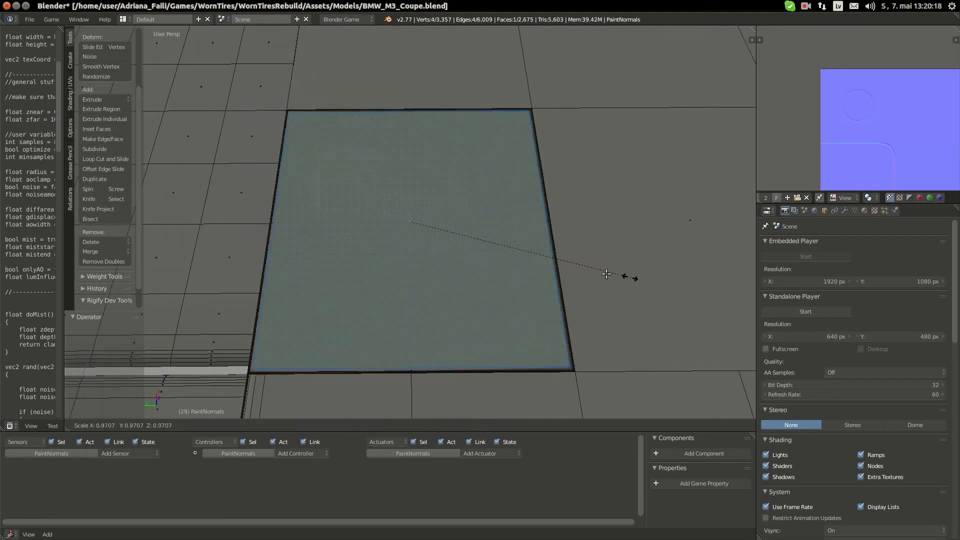
pyautogui.press('s')
pyautogui.click(472, 262)
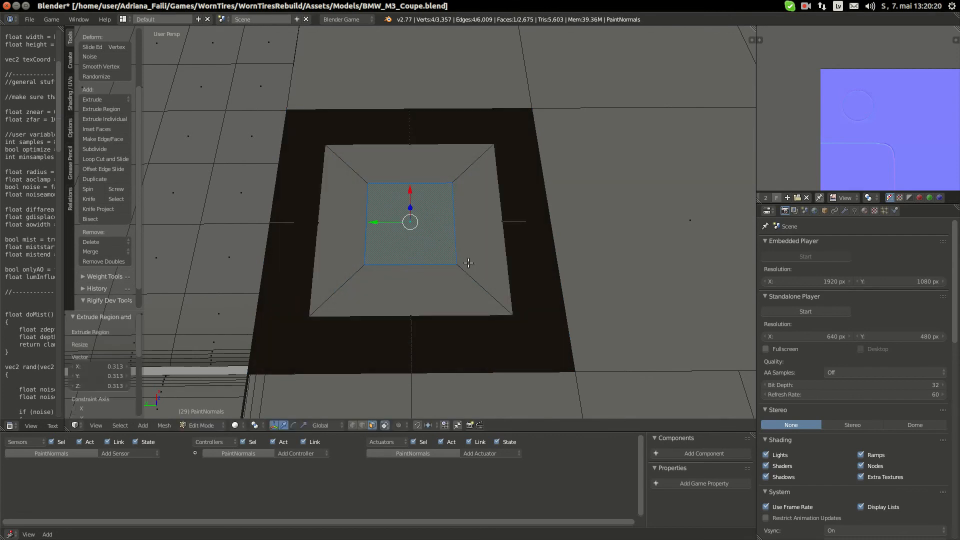
pyautogui.scroll(-3, 465, 261)
pyautogui.moveTo(435, 280); pyautogui.dragTo(446, 236, button='middle')
pyautogui.press('g')
pyautogui.rightClick(451, 228)
pyautogui.scroll(5, 452, 235)
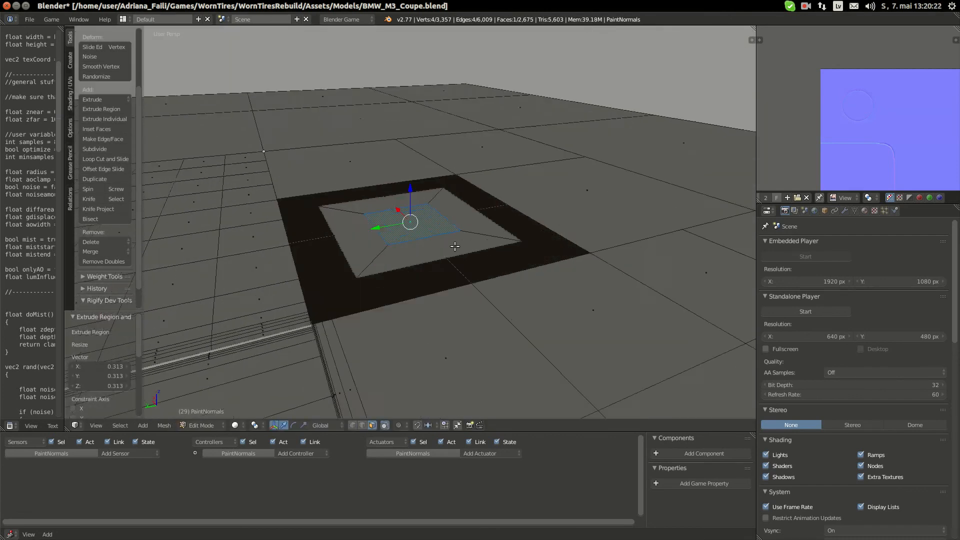
# Try subdividing the entire PaintNormals mesh twice with one cut each, and undo both subdivisions
pyautogui.press('w')
pyautogui.press('w')
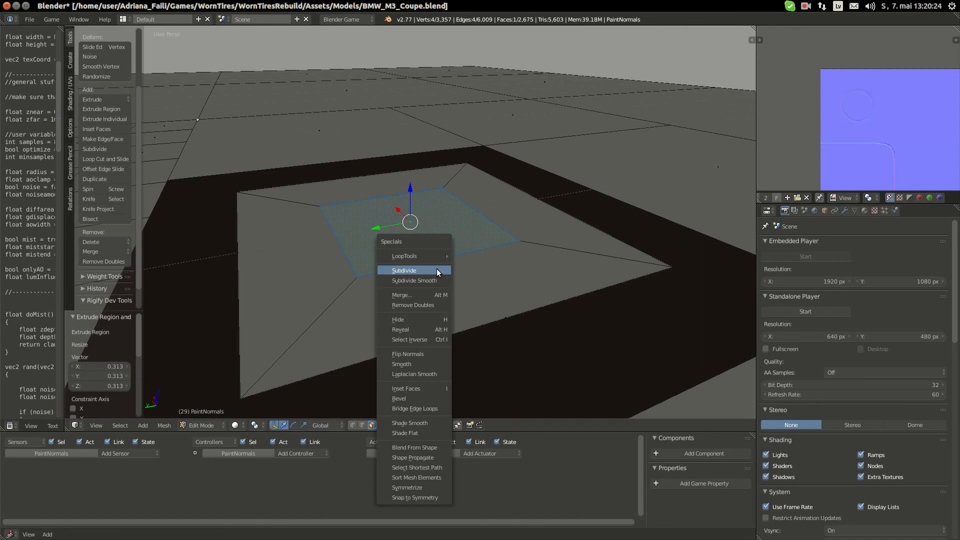
pyautogui.press('a')
pyautogui.press('a')
pyautogui.press('w')
pyautogui.click(403, 268)
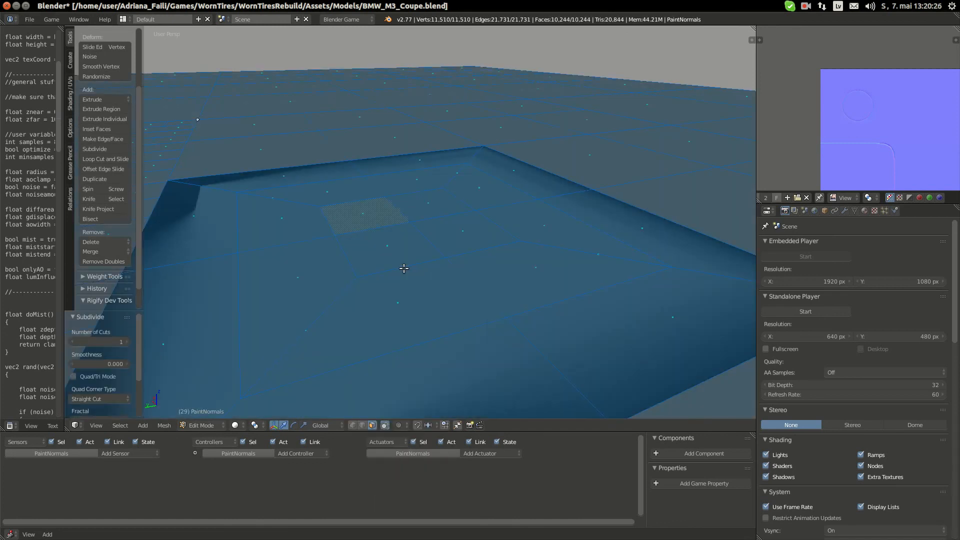
pyautogui.moveTo(404, 269); pyautogui.dragTo(388, 242, button='middle')
pyautogui.press('w')
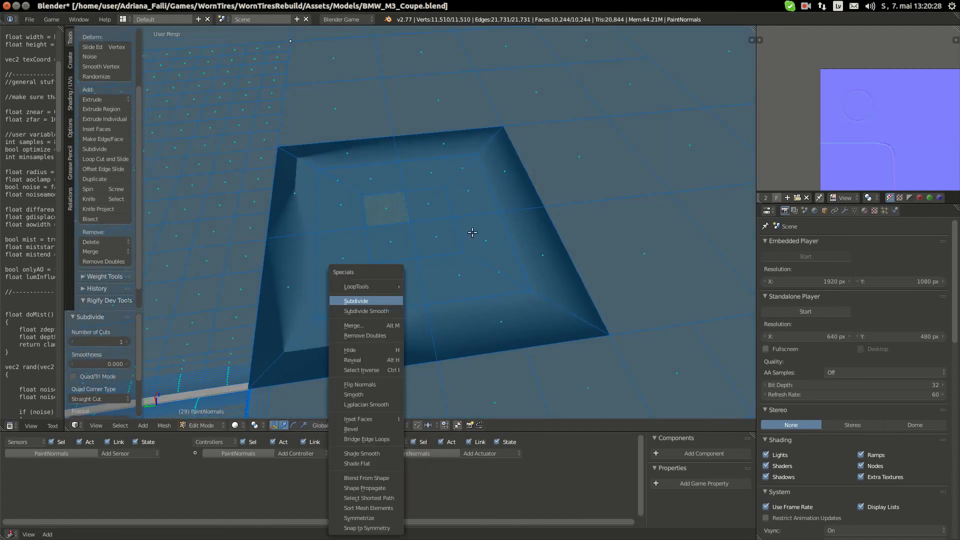
pyautogui.press('Return')
pyautogui.scroll(1, 435, 227)
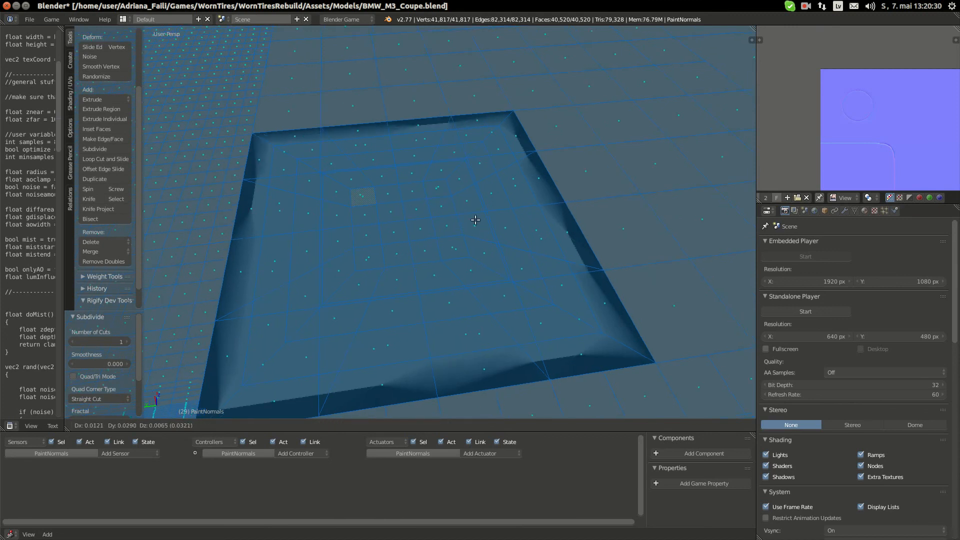
pyautogui.hotkey('ctrl', 'z')
pyautogui.hotkey('ctrl', 'z')
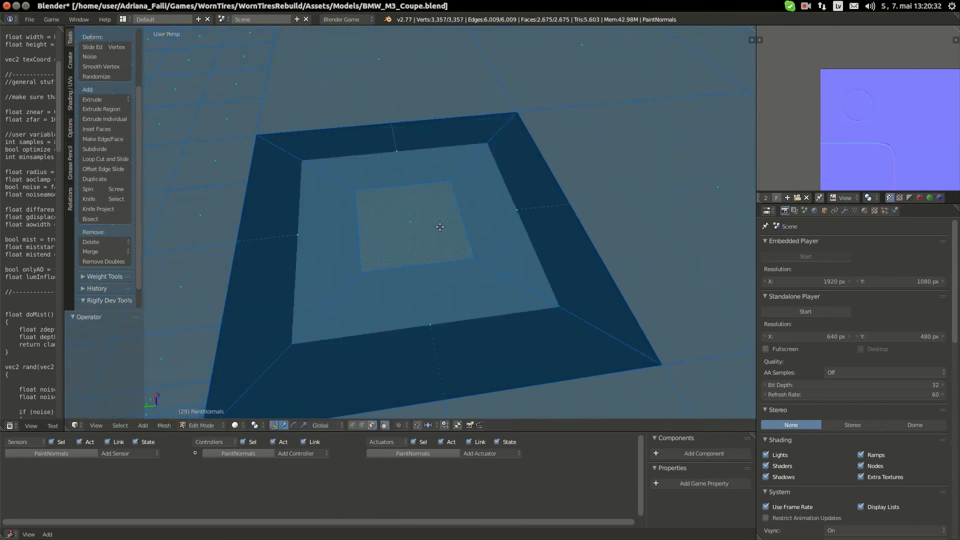
# Select the five faces of the inset square and try subdividing them twice with one cut each
pyautogui.scroll(-2, 437, 200)
pyautogui.press('a')
pyautogui.press('b')
pyautogui.moveTo(325, 183); pyautogui.dragTo(467, 283)
pyautogui.press('w')
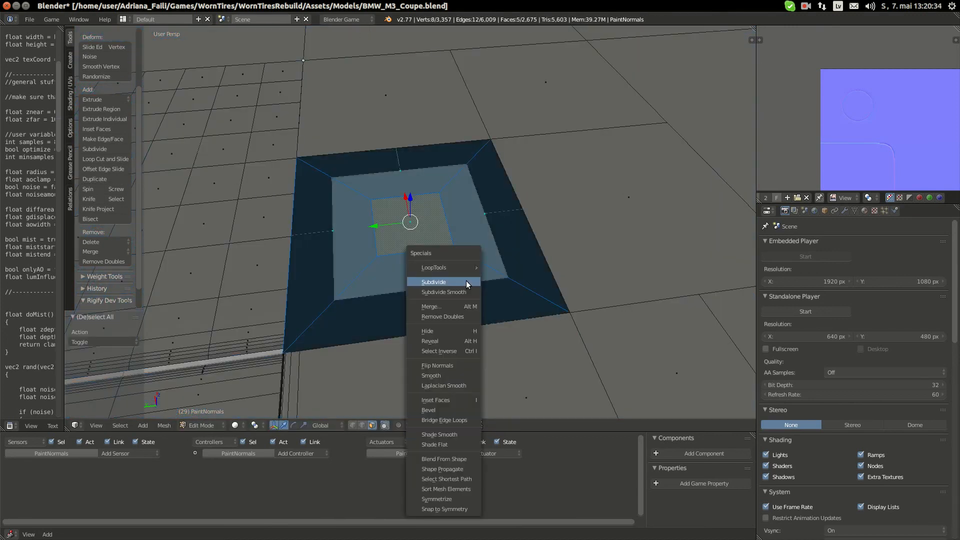
pyautogui.click(467, 283)
pyautogui.press('w')
pyautogui.click(468, 283)
pyautogui.scroll(3, 409, 302)
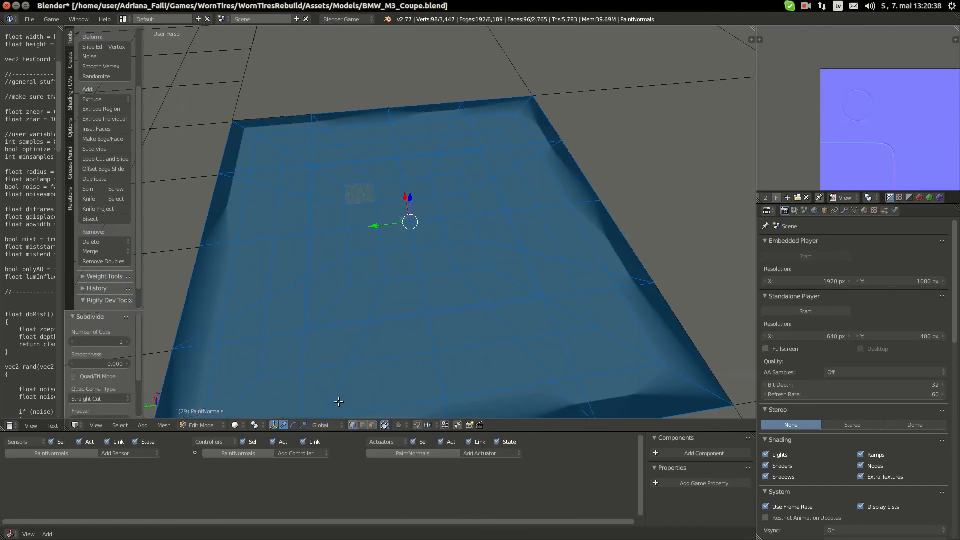
# Try moving an inner ring vertex, undo both subdivisions, and try moving the inset faces
pyautogui.rightClick(303, 320)
pyautogui.press('g')
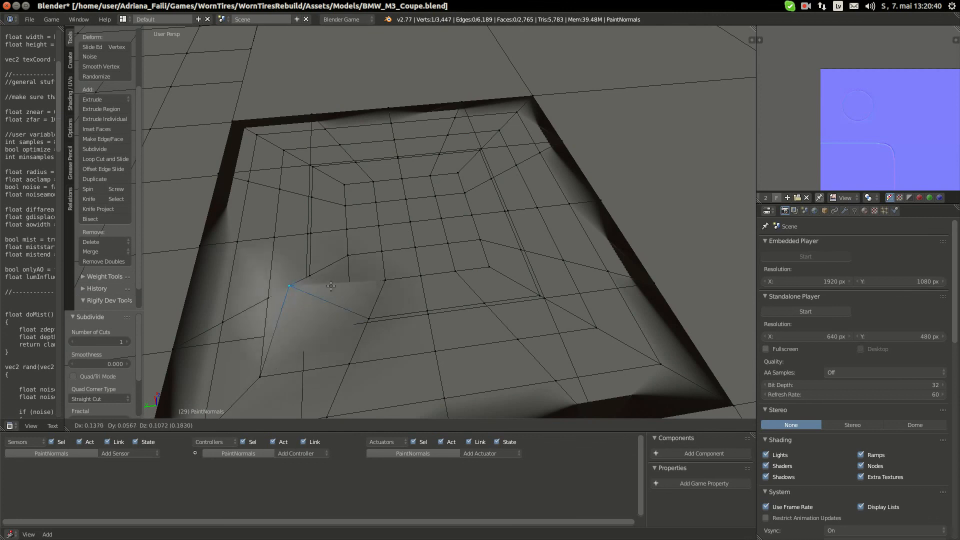
pyautogui.rightClick(331, 288)
pyautogui.scroll(-4, 400, 304)
pyautogui.hotkey('ctrl', 'z')
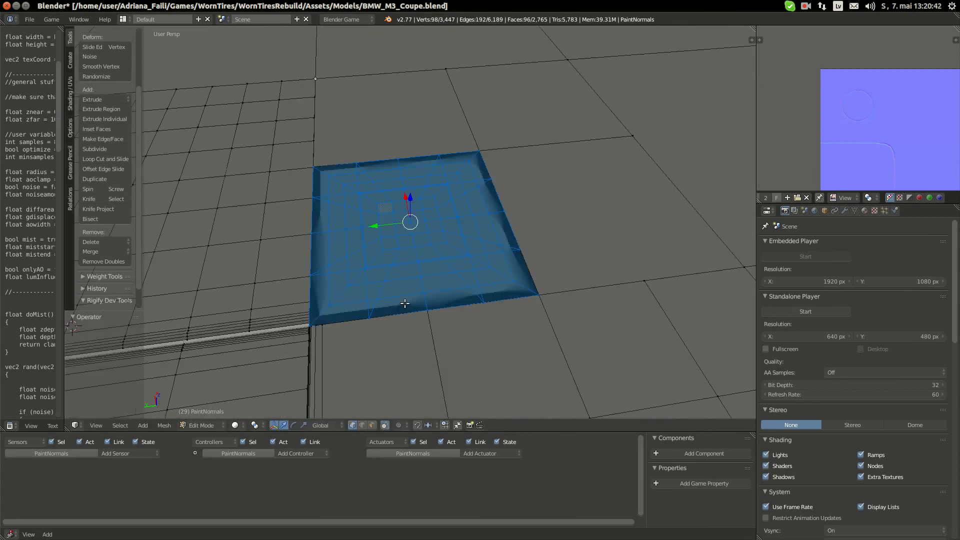
pyautogui.hotkey('ctrl', 'z')
pyautogui.hotkey('ctrl', 'z')
pyautogui.hotkey('ctrl', 'z')
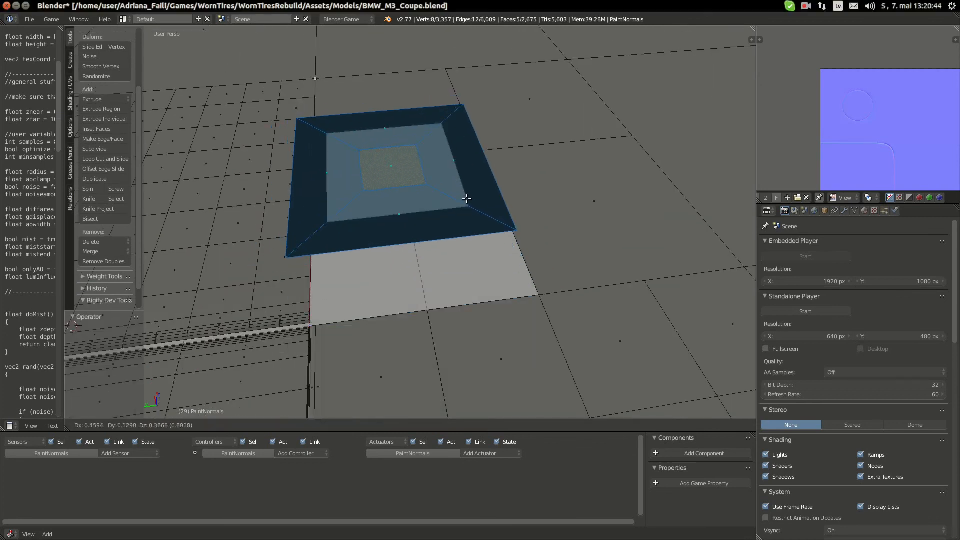
pyautogui.rightClick(449, 242)
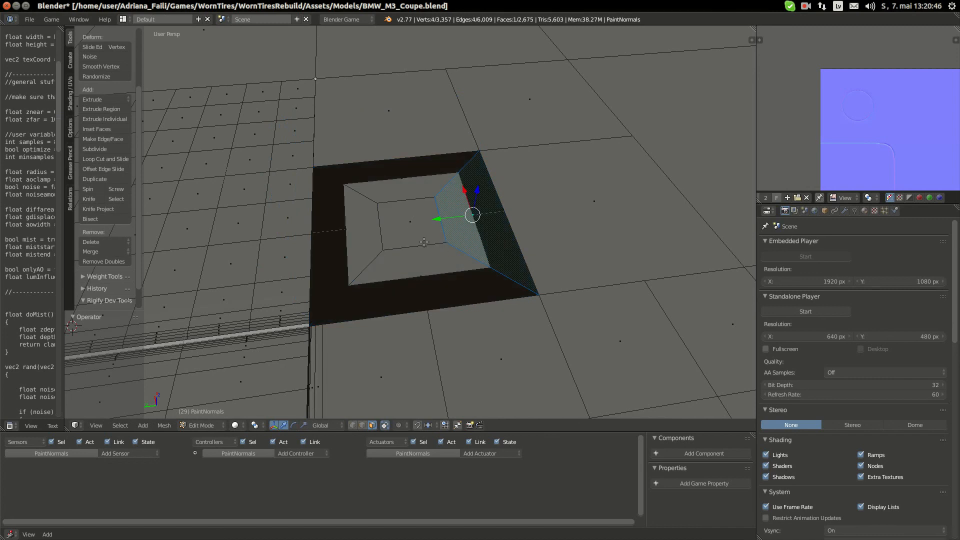
# Delete the original large face lying underneath the inset faces
pyautogui.rightClick(424, 242)
pyautogui.moveTo(424, 242); pyautogui.dragTo(426, 158, button='middle')
pyautogui.rightClick(405, 165)
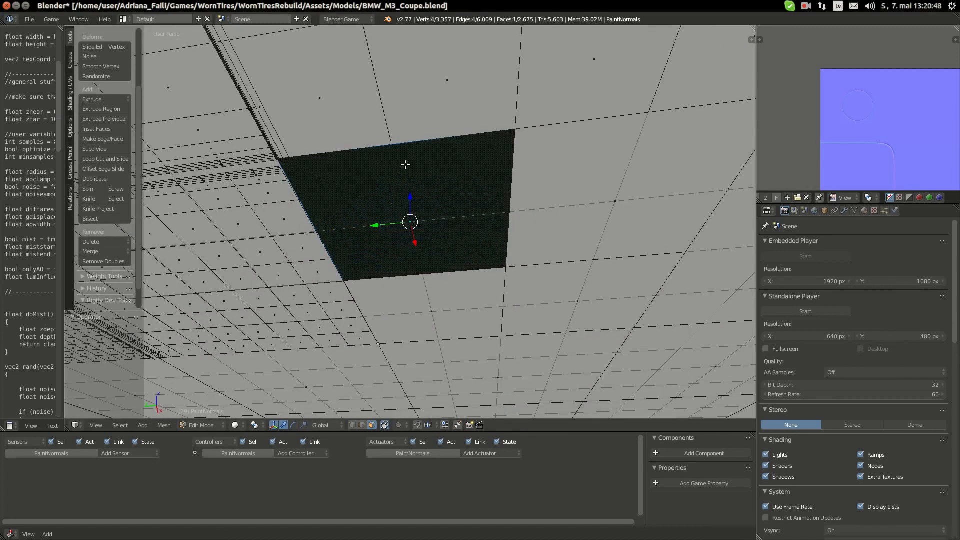
pyautogui.press('x')
pyautogui.click(430, 211)
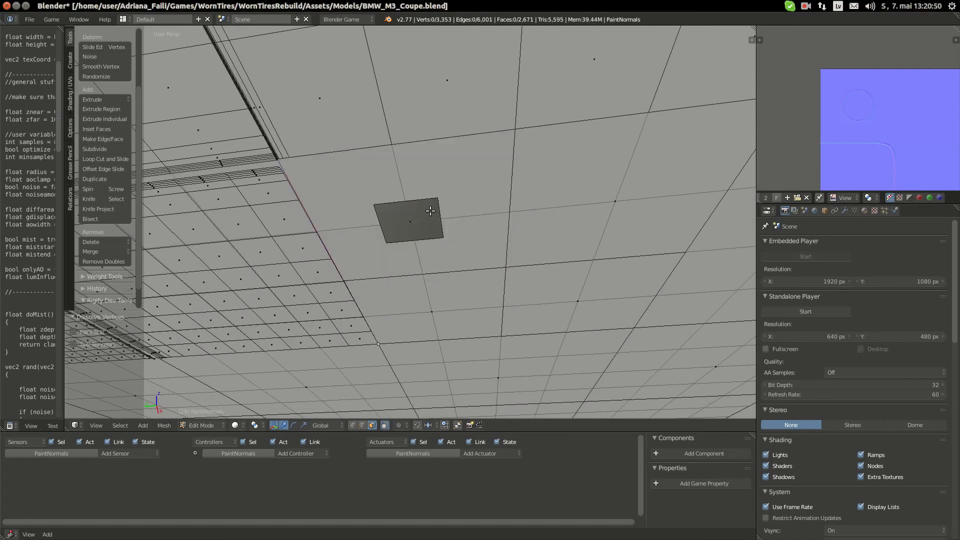
pyautogui.hotkey('ctrl', 'z')
pyautogui.press('x')
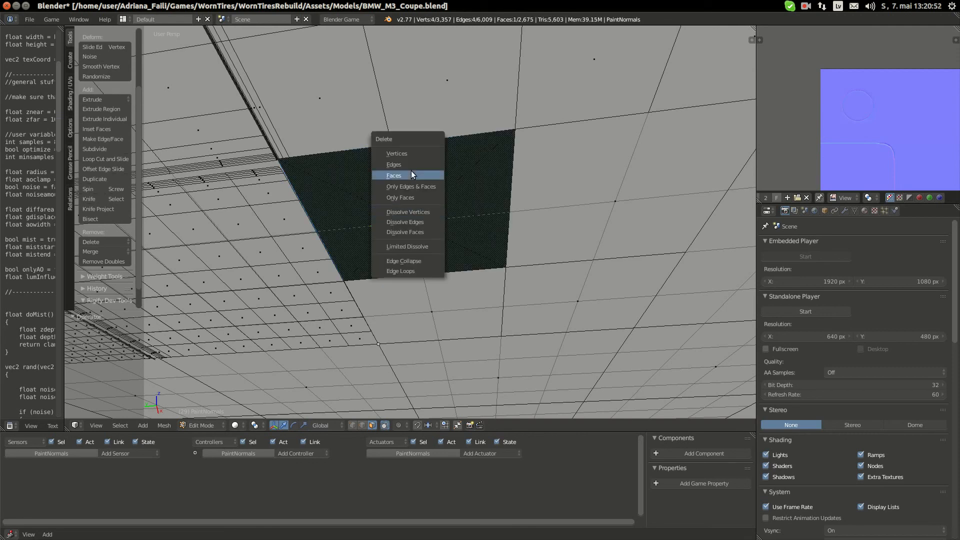
pyautogui.click(411, 172)
# Select the small centre face together with its four surrounding inset faces
pyautogui.moveTo(411, 172); pyautogui.dragTo(404, 311, button='middle')
pyautogui.scroll(2, 405, 230)
pyautogui.rightClick(406, 220)
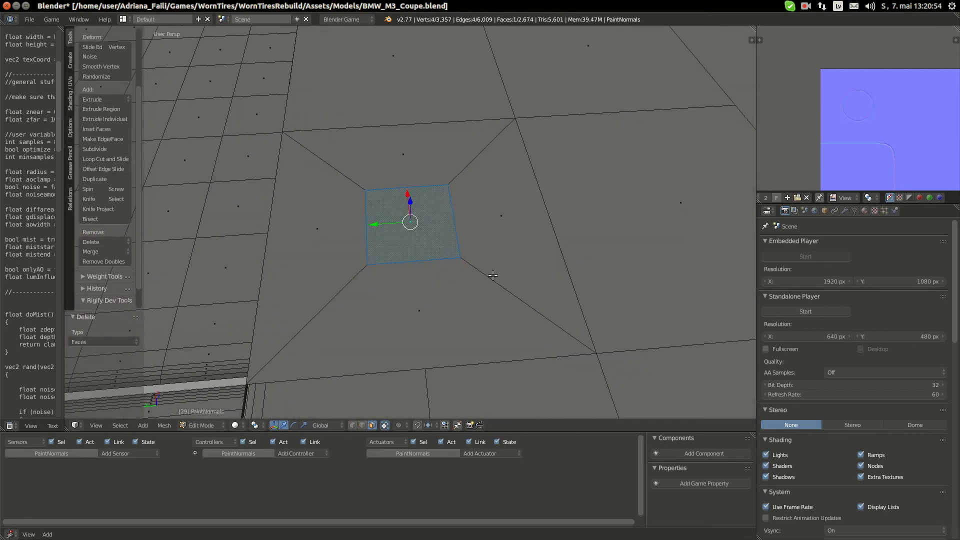
pyautogui.moveTo(405, 220); pyautogui.dragTo(350, 175, button='middle')
pyautogui.press('a')
pyautogui.press('v')
pyautogui.press('b')
pyautogui.moveTo(320, 167); pyautogui.dragTo(479, 291)
# Try subdividing the selected inset faces repeatedly with one cut each, and undo back to the first subdivision
pyautogui.press('w')
pyautogui.click(478, 291)
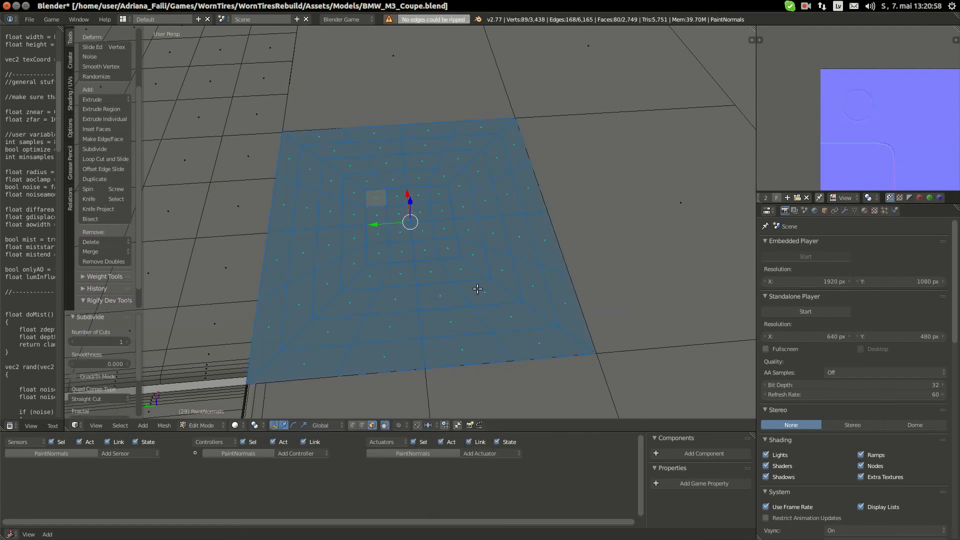
pyautogui.press('w')
pyautogui.click(477, 289)
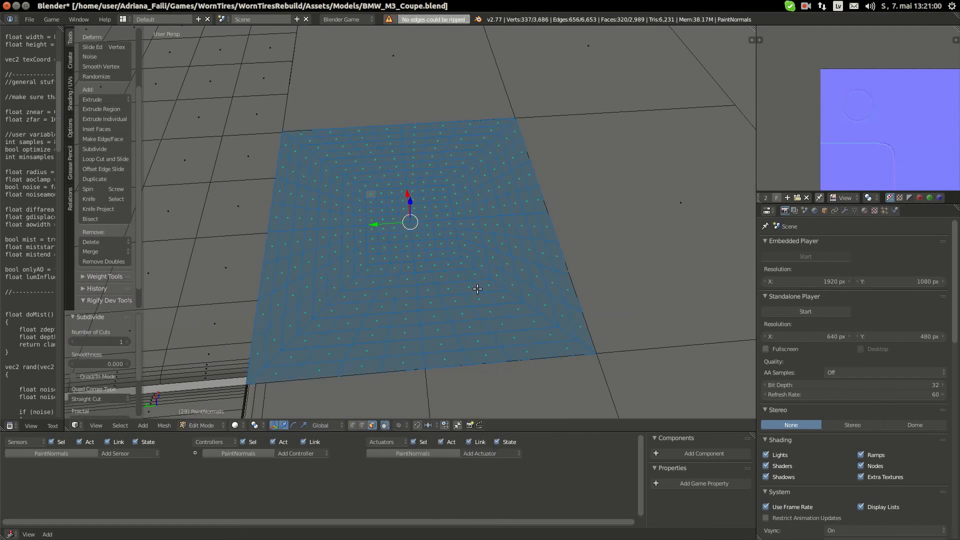
pyautogui.hotkey('ctrl', 'z')
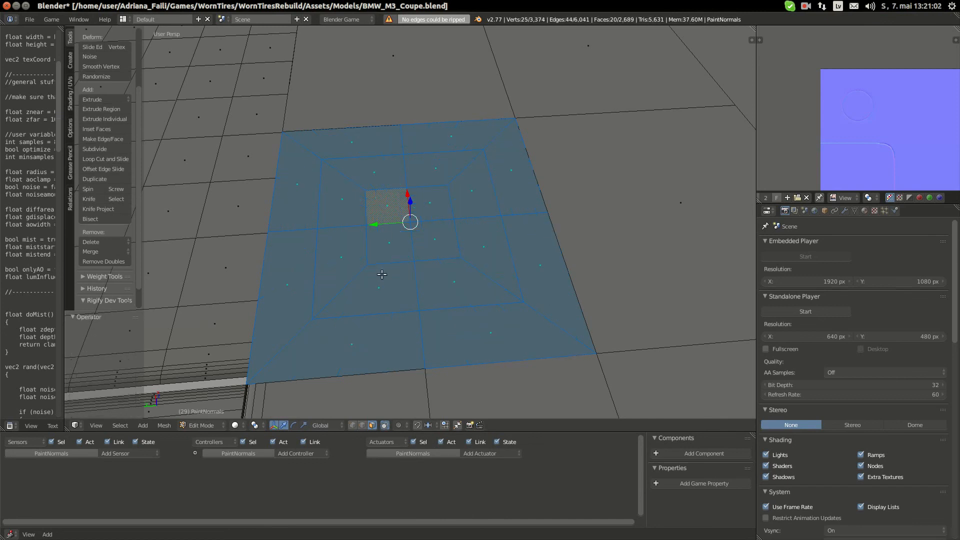
# View the mesh from the top and select the eight vertices of the inner square loop
pyautogui.press('KP_7')
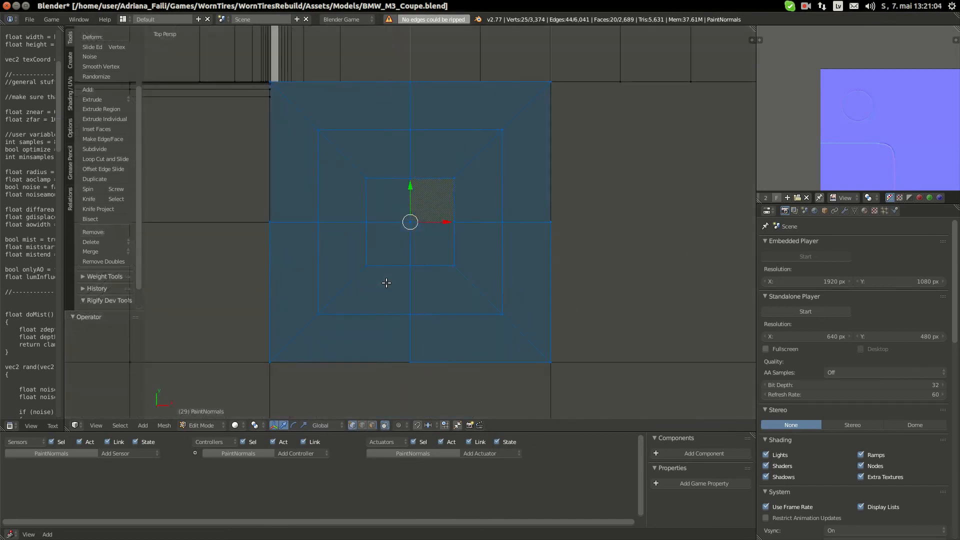
pyautogui.rightClick(364, 182)
pyautogui.keyDown('shift'); pyautogui.rightClick(368, 223); pyautogui.keyUp('shift')
pyautogui.keyDown('shift'); pyautogui.rightClick(371, 264); pyautogui.keyUp('shift')
pyautogui.keyDown('shift'); pyautogui.rightClick(411, 263); pyautogui.keyUp('shift')
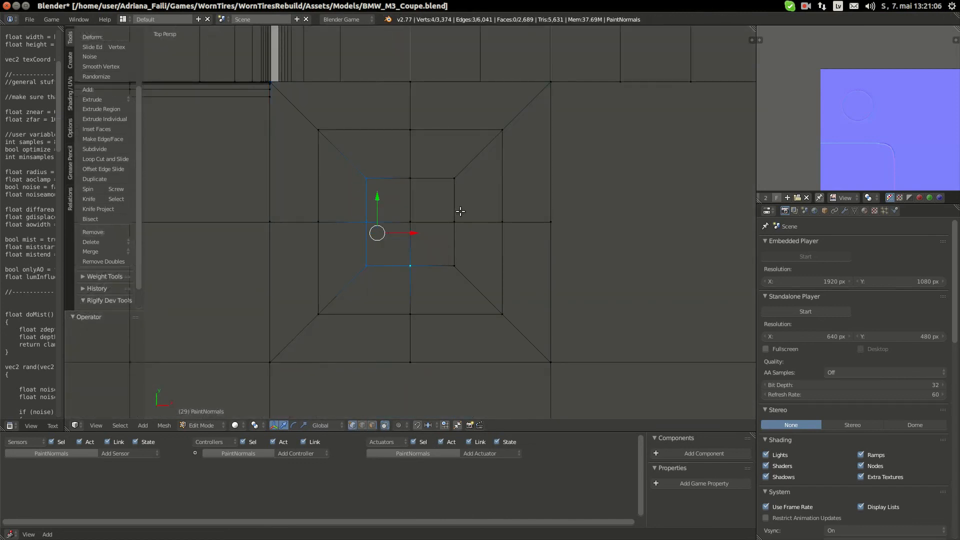
pyautogui.keyDown('shift'); pyautogui.rightClick(456, 265); pyautogui.keyUp('shift')
pyautogui.keyDown('shift'); pyautogui.rightClick(461, 213); pyautogui.keyUp('shift')
pyautogui.keyDown('shift'); pyautogui.rightClick(453, 173); pyautogui.keyUp('shift')
pyautogui.keyDown('shift'); pyautogui.rightClick(417, 174); pyautogui.keyUp('shift')
pyautogui.press('w')
pyautogui.moveTo(434, 161)
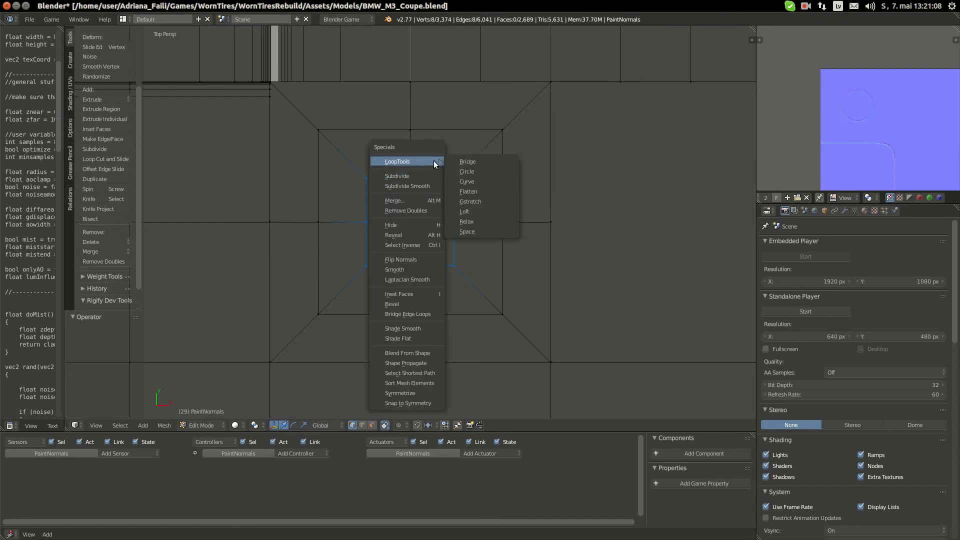
pyautogui.press('Escape')
# Try selecting vertices of the middle square loop, and undo the selections and the remaining subdivision
pyautogui.press('a')
pyautogui.press('b')
pyautogui.moveTo(311, 118); pyautogui.dragTo(329, 213)
pyautogui.hotkey('ctrl', 'z')
pyautogui.hotkey('ctrl', 'z')
pyautogui.hotkey('ctrl', 'z')
pyautogui.hotkey('ctrl', 'z')
pyautogui.hotkey('ctrl', 'z')
pyautogui.hotkey('ctrl', 'z')
pyautogui.hotkey('ctrl', 'z')
pyautogui.hotkey('ctrl', 'z')
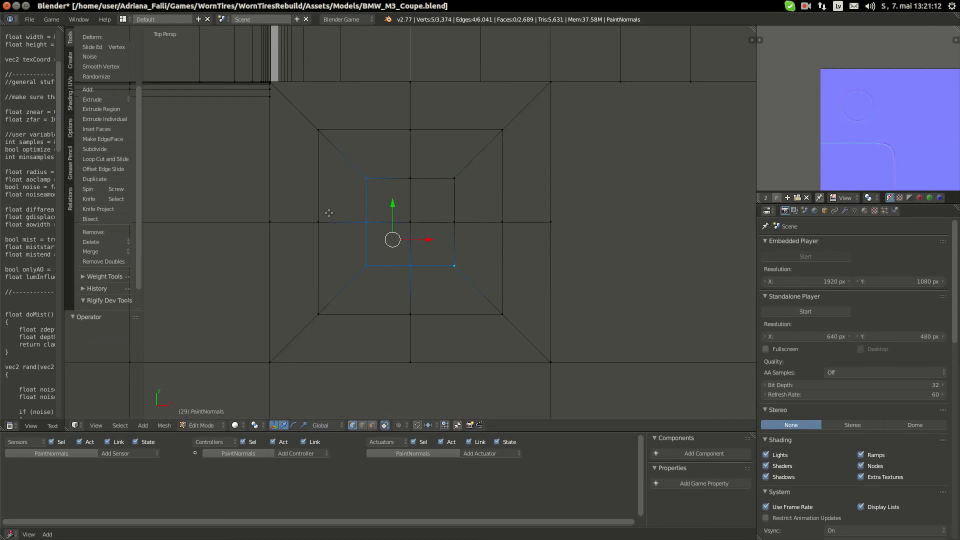
pyautogui.hotkey('ctrl', 'z')
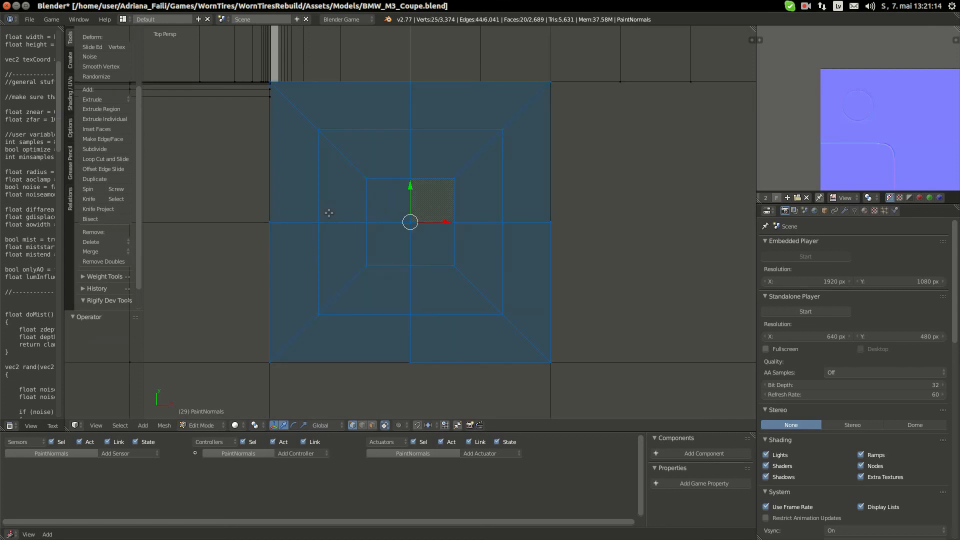
pyautogui.hotkey('ctrl', 'z')
pyautogui.hotkey('ctrl', 'z')
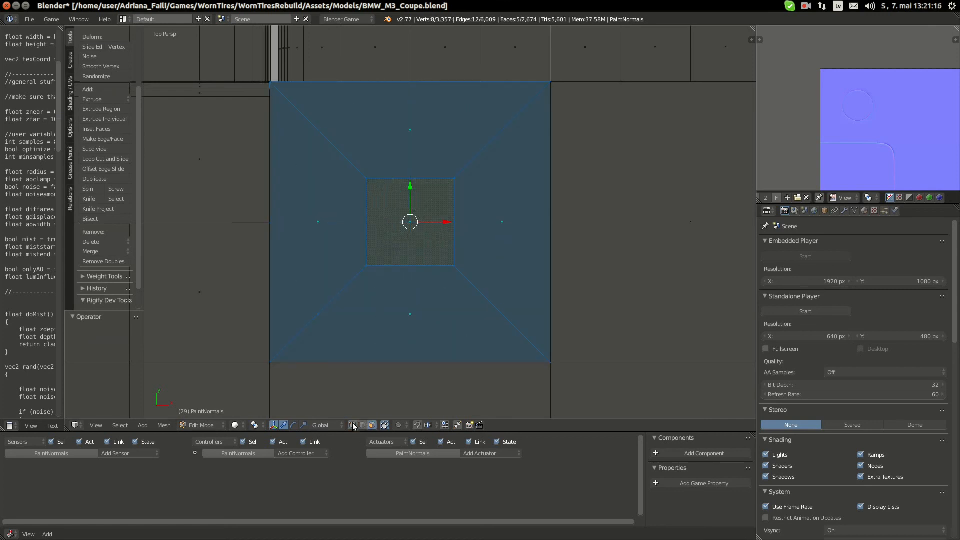
# Subdivide the five inset faces with one cut and smoothness 1.000, and clear the selection in vertex select mode
pyautogui.press('w')
pyautogui.click(347, 297)
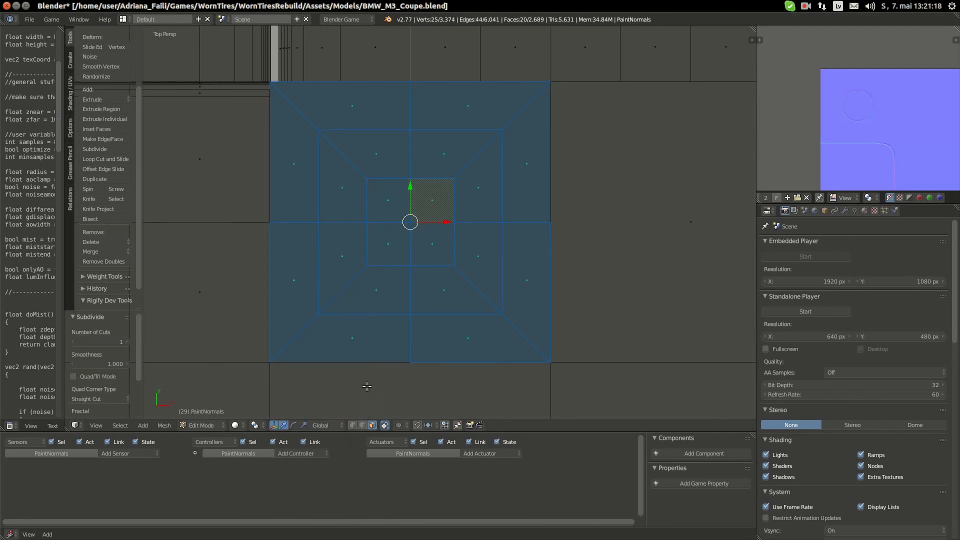
pyautogui.click(352, 425)
pyautogui.press('a')
# Shape the eight vertices of the middle square loop into a circle with LoopTools Circle
pyautogui.click(318, 130)
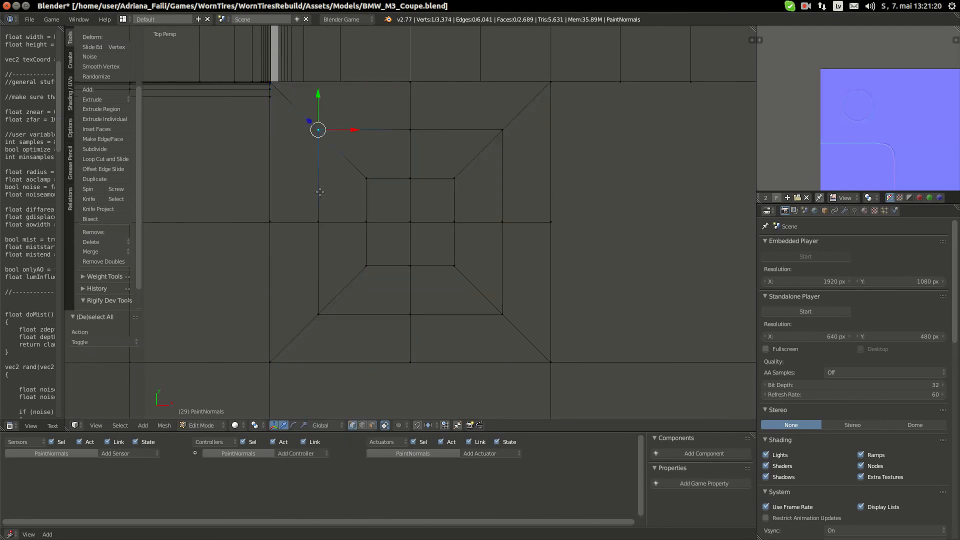
pyautogui.keyDown('shift'); pyautogui.click(318, 221); pyautogui.keyUp('shift')
pyautogui.keyDown('shift'); pyautogui.rightClick(318, 313); pyautogui.keyUp('shift')
pyautogui.keyDown('shift'); pyautogui.rightClick(419, 315); pyautogui.keyUp('shift')
pyautogui.keyDown('shift'); pyautogui.rightClick(503, 308); pyautogui.keyUp('shift')
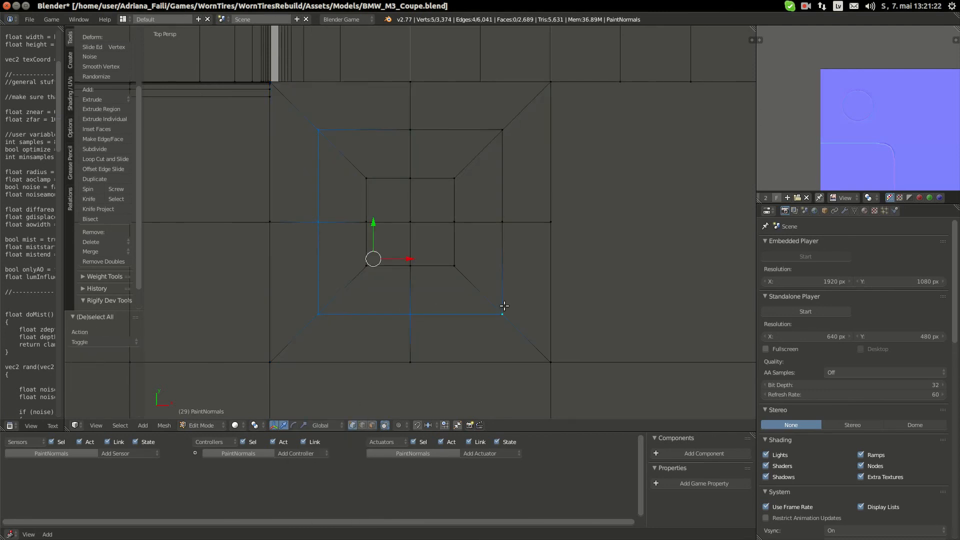
pyautogui.keyDown('shift'); pyautogui.rightClick(513, 215); pyautogui.keyUp('shift')
pyautogui.keyDown('shift'); pyautogui.rightClick(504, 131); pyautogui.keyUp('shift')
pyautogui.keyDown('shift'); pyautogui.rightClick(408, 127); pyautogui.keyUp('shift')
pyautogui.press('w')
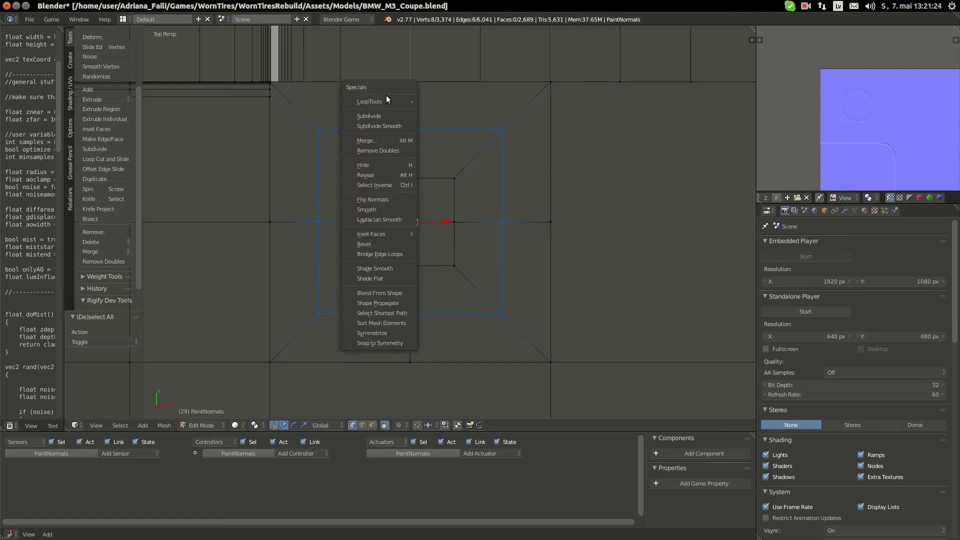
pyautogui.moveTo(387, 101)
pyautogui.click(434, 111)
# Shape the eight vertices of the inner square loop into a circle with LoopTools Circle
pyautogui.press('a')
pyautogui.rightClick(369, 177)
pyautogui.keyDown('shift'); pyautogui.rightClick(413, 175); pyautogui.keyUp('shift')
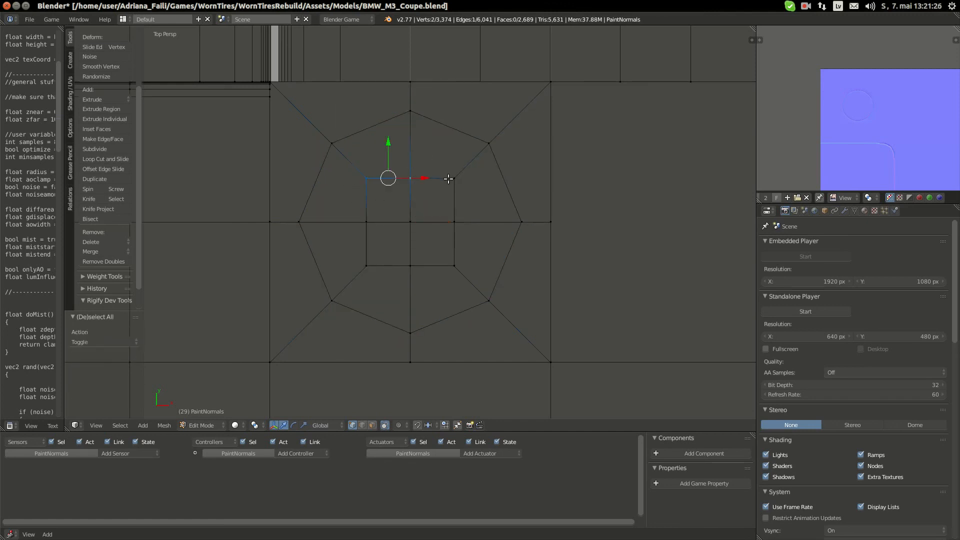
pyautogui.keyDown('shift'); pyautogui.rightClick(453, 178); pyautogui.keyUp('shift')
pyautogui.keyDown('shift'); pyautogui.rightClick(453, 226); pyautogui.keyUp('shift')
pyautogui.keyDown('shift'); pyautogui.rightClick(454, 265); pyautogui.keyUp('shift')
pyautogui.keyDown('shift'); pyautogui.rightClick(411, 267); pyautogui.keyUp('shift')
pyautogui.keyDown('shift'); pyautogui.rightClick(366, 265); pyautogui.keyUp('shift')
pyautogui.keyDown('shift'); pyautogui.rightClick(367, 213); pyautogui.keyUp('shift')
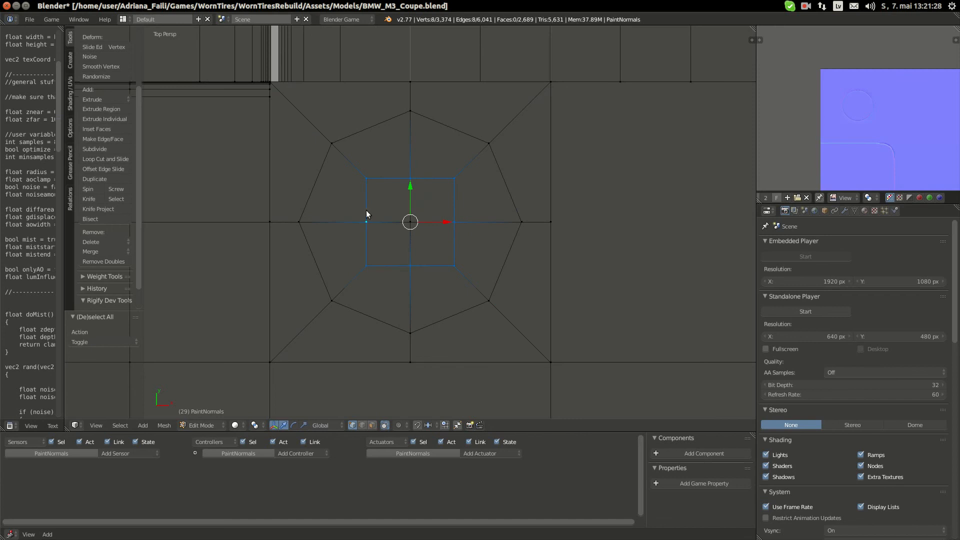
pyautogui.press('w')
pyautogui.moveTo(368, 212)
pyautogui.click(442, 221)
# Select all faces inside the outer circular loop in face select mode and try rotating them
pyautogui.press('a')
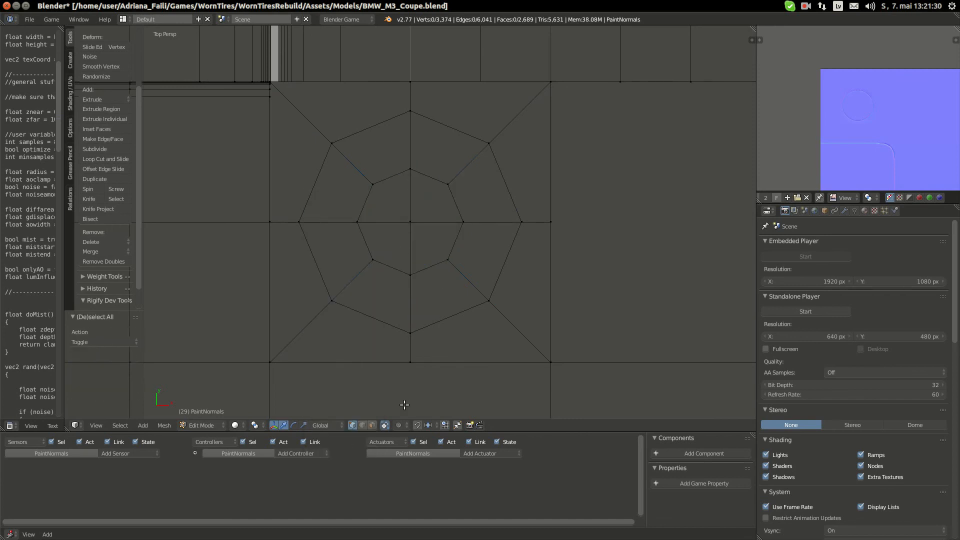
pyautogui.click(378, 426)
pyautogui.press('b')
pyautogui.moveTo(356, 159); pyautogui.dragTo(512, 284)
pyautogui.press('r')
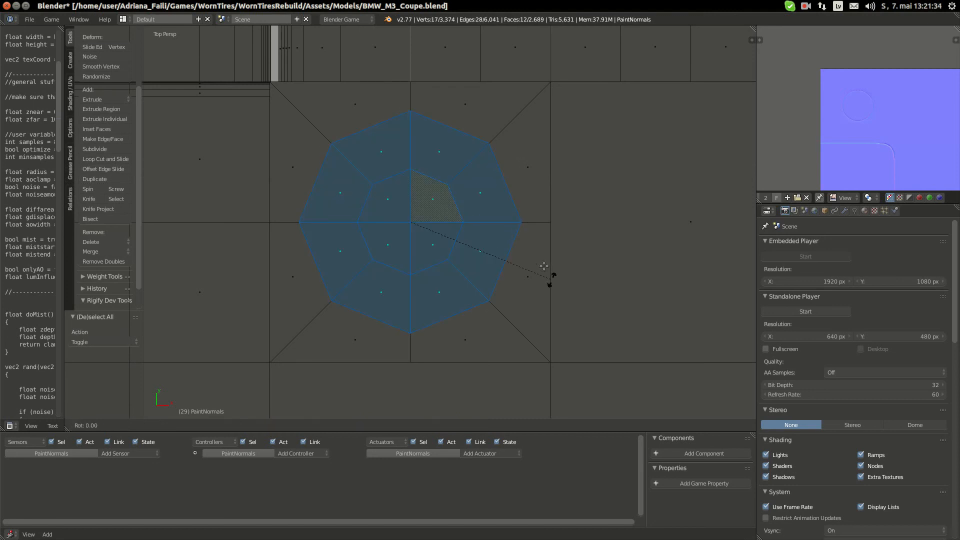
pyautogui.rightClick(463, 227)
# Try extruding the circular faces up 0.030 and scaling them to about 0.934, and undo the extrusion
pyautogui.moveTo(423, 295); pyautogui.dragTo(454, 213, button='middle')
pyautogui.press('e')
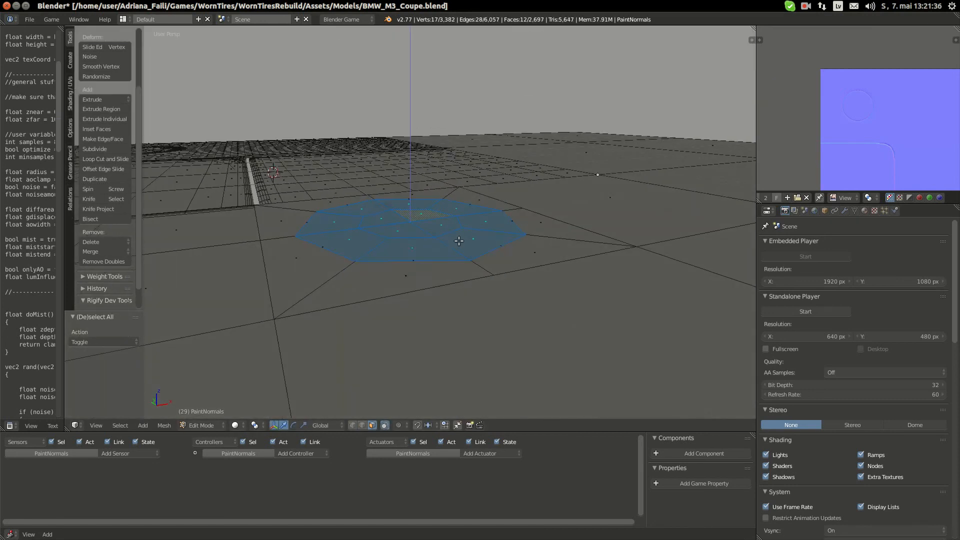
pyautogui.click(458, 237)
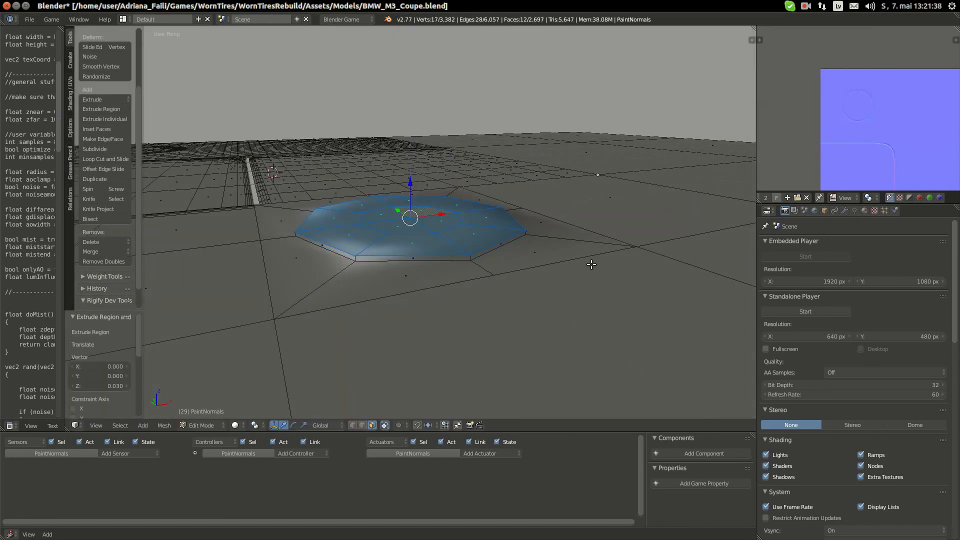
pyautogui.press('KP_7')
pyautogui.press('s')
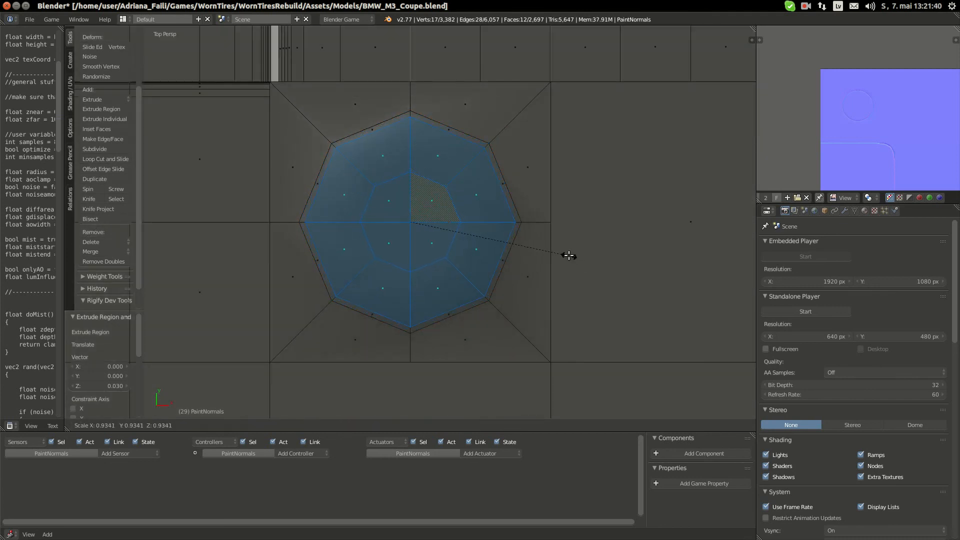
pyautogui.rightClick(569, 256)
pyautogui.hotkey('ctrl', 'z')
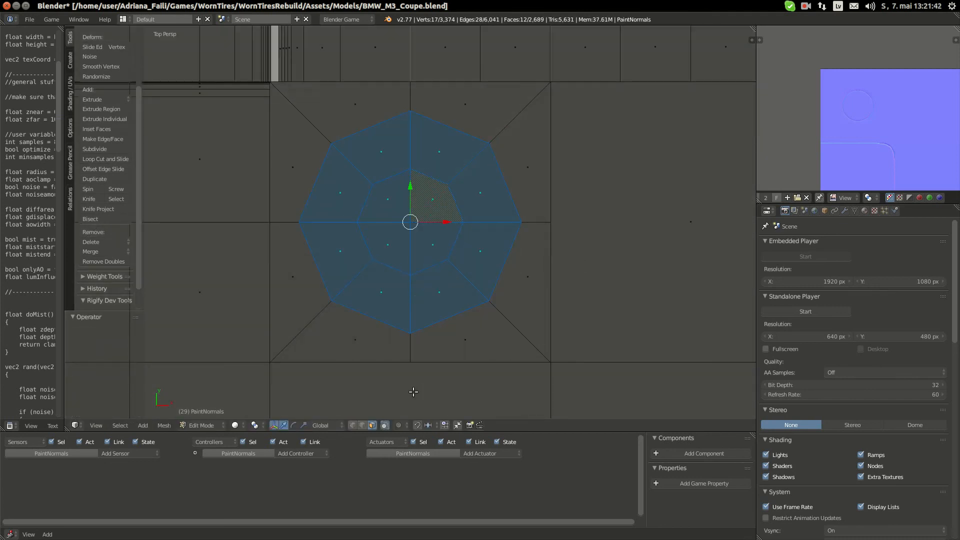
pyautogui.click(354, 428)
pyautogui.press('w')
pyautogui.press('Escape')
pyautogui.press('a')
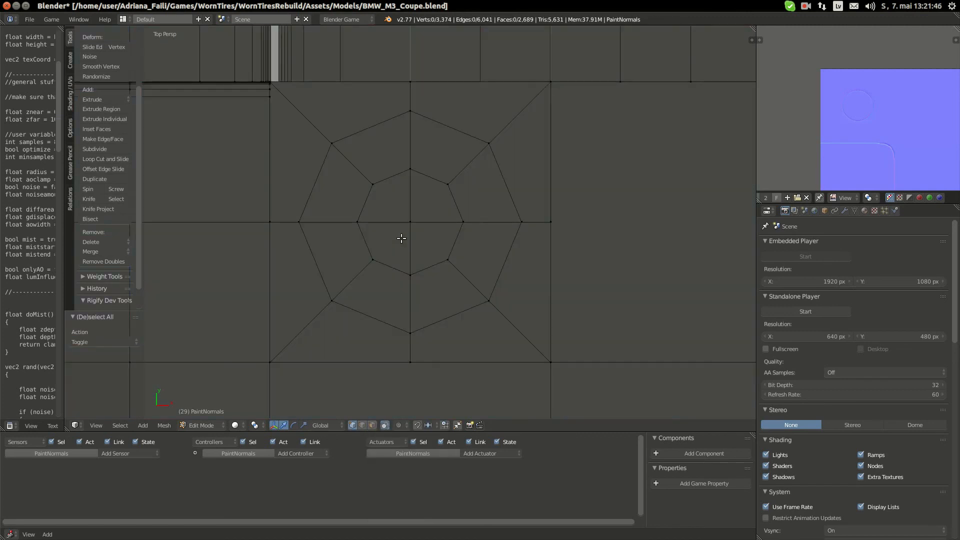
# Subdivide all faces of the square containing both circular loops with one cut and smoothness 0.000, and return to vertex select mode
pyautogui.click(372, 425)
pyautogui.press('b')
pyautogui.moveTo(306, 120); pyautogui.dragTo(466, 304)
pyautogui.press('a')
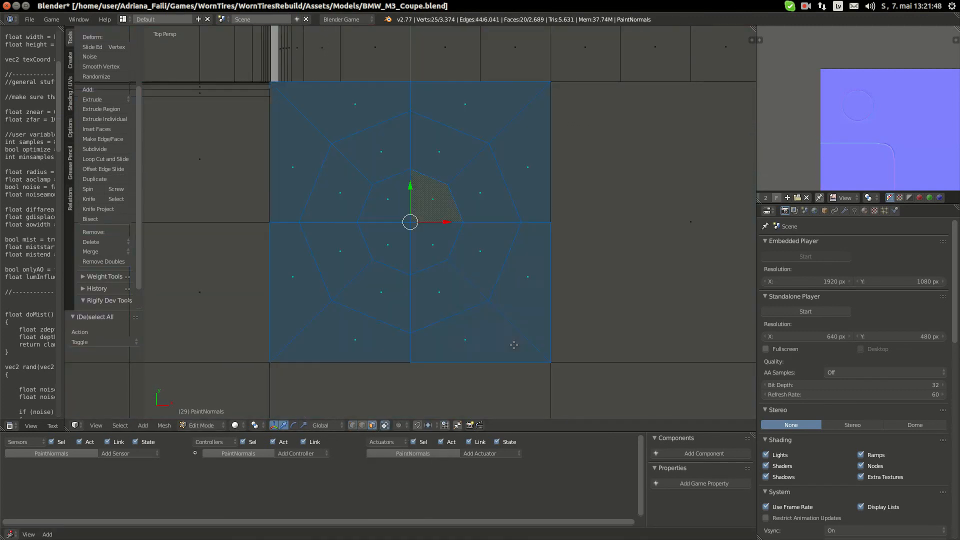
pyautogui.press('w')
pyautogui.click(498, 299)
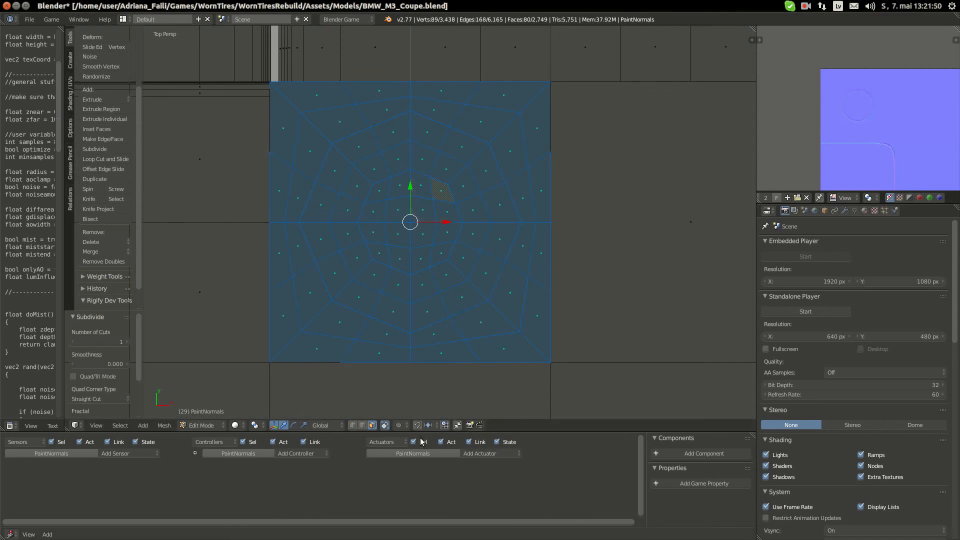
pyautogui.click(353, 426)
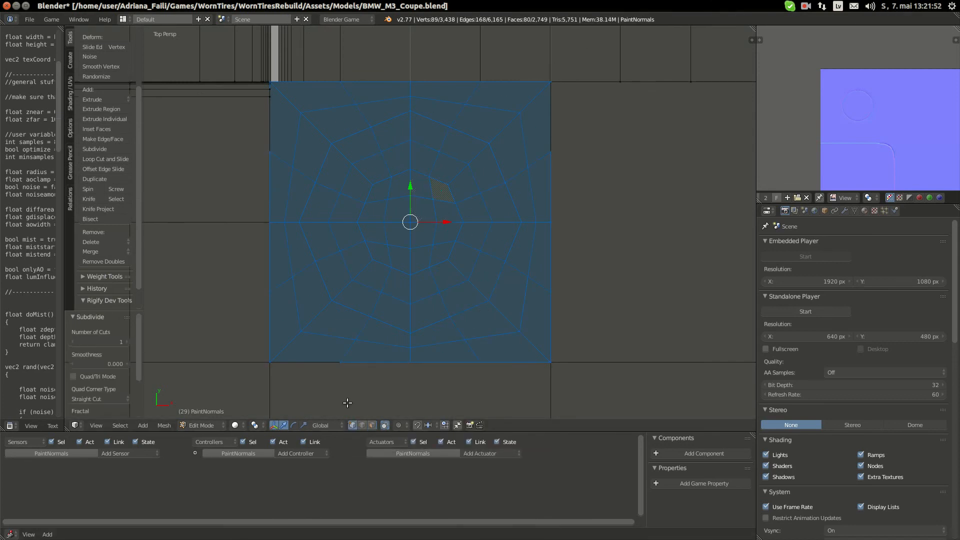
# In edge select mode, select the outermost edge loop within the square and shape it into a circle with LoopTools Circle
pyautogui.keyDown('shift'); pyautogui.moveTo(339, 331); pyautogui.dragTo(355, 342, button='middle'); pyautogui.keyUp('shift')
pyautogui.press('a')
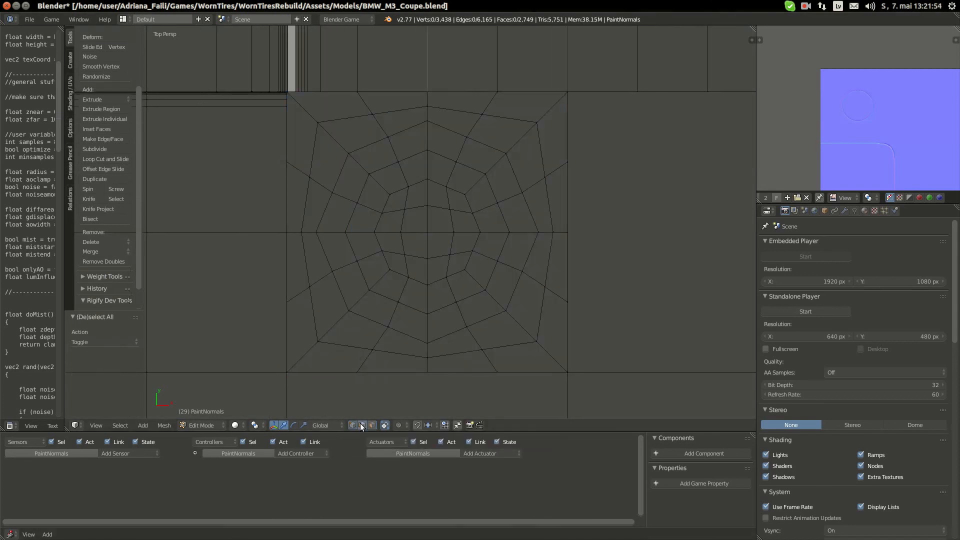
pyautogui.keyDown('alt'); pyautogui.rightClick(454, 351); pyautogui.keyUp('alt')
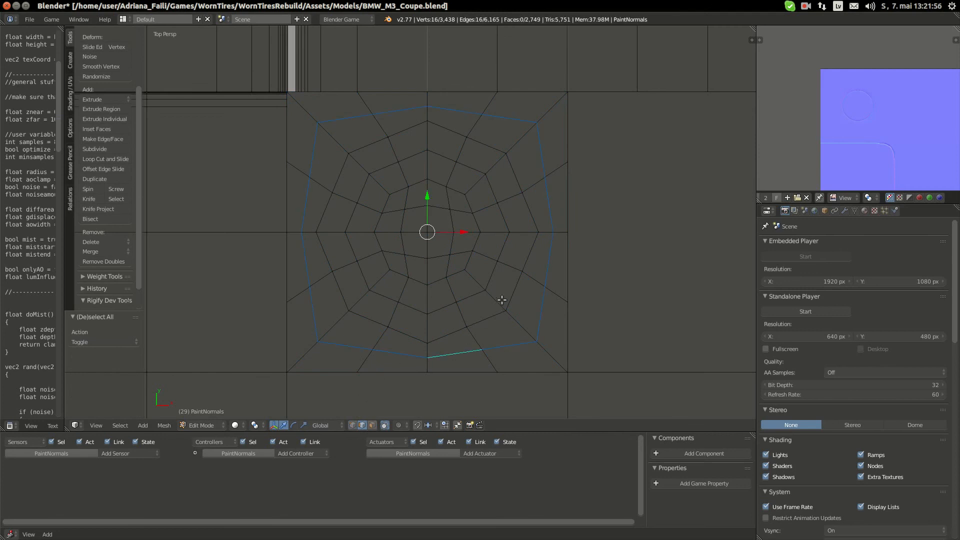
pyautogui.press('w')
pyautogui.moveTo(503, 288)
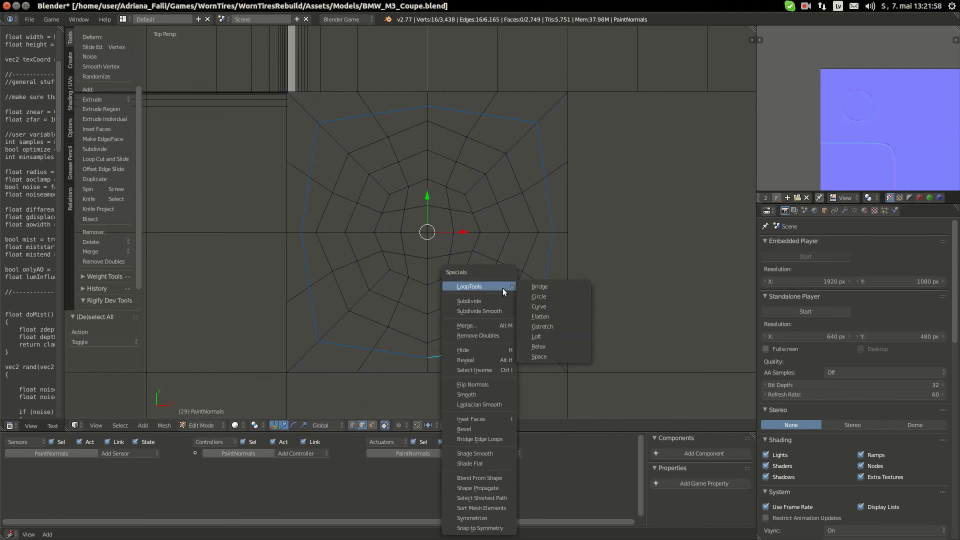
pyautogui.click(544, 293)
pyautogui.press('a')
# Shape the second edge loop from the outside into a regular circle with LoopTools Circle in top view
pyautogui.rightClick(447, 333)
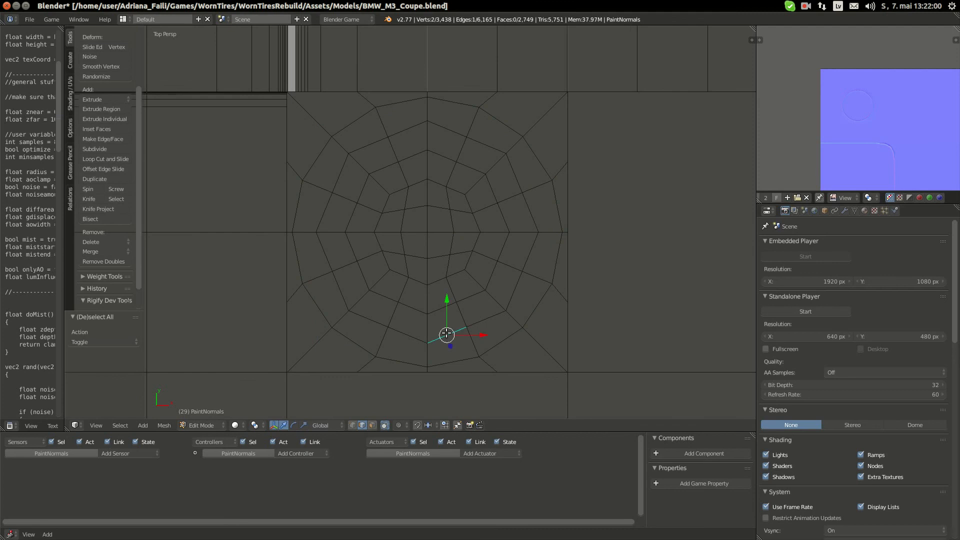
pyautogui.rightClick(487, 318)
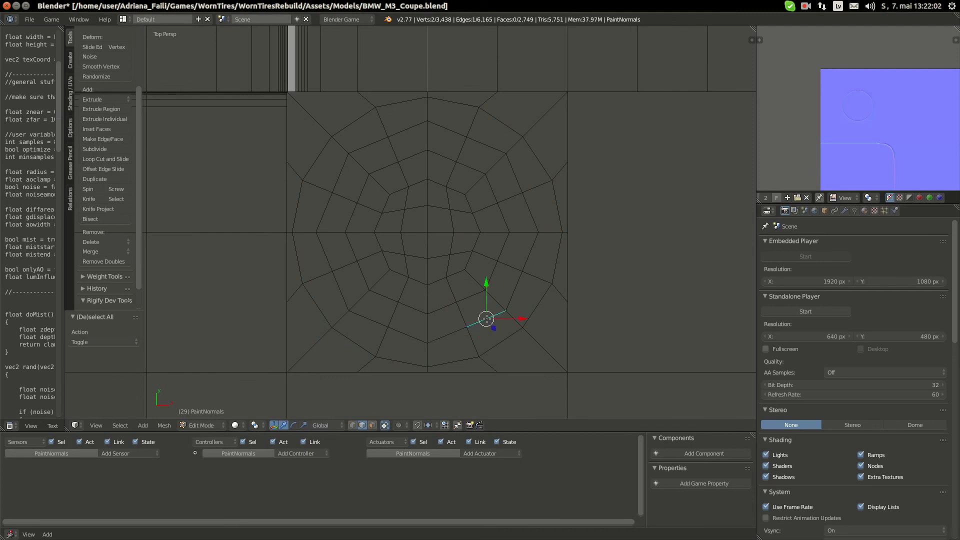
pyautogui.rightClick(512, 287)
pyautogui.rightClick(531, 253)
pyautogui.moveTo(516, 253); pyautogui.dragTo(456, 335, button='middle')
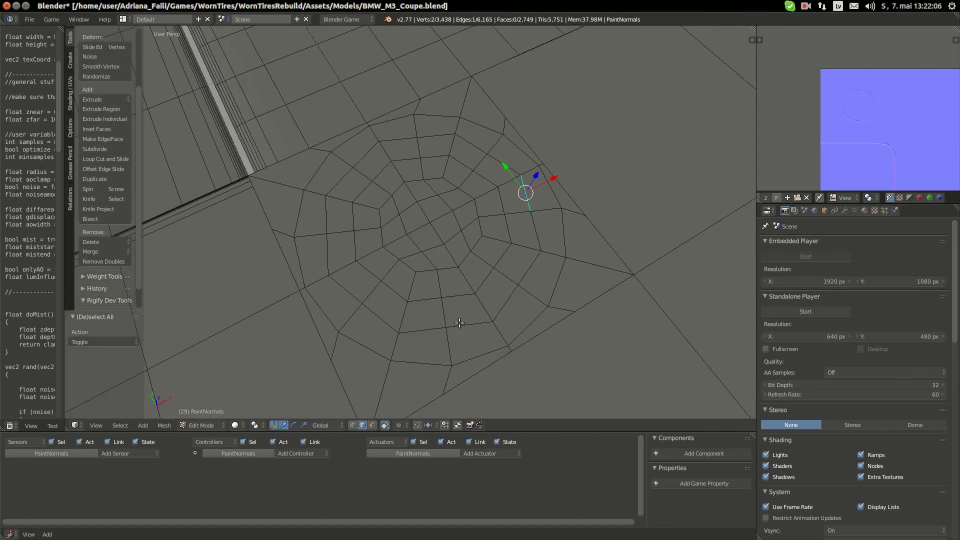
pyautogui.keyDown('alt'); pyautogui.rightClick(463, 322); pyautogui.keyUp('alt')
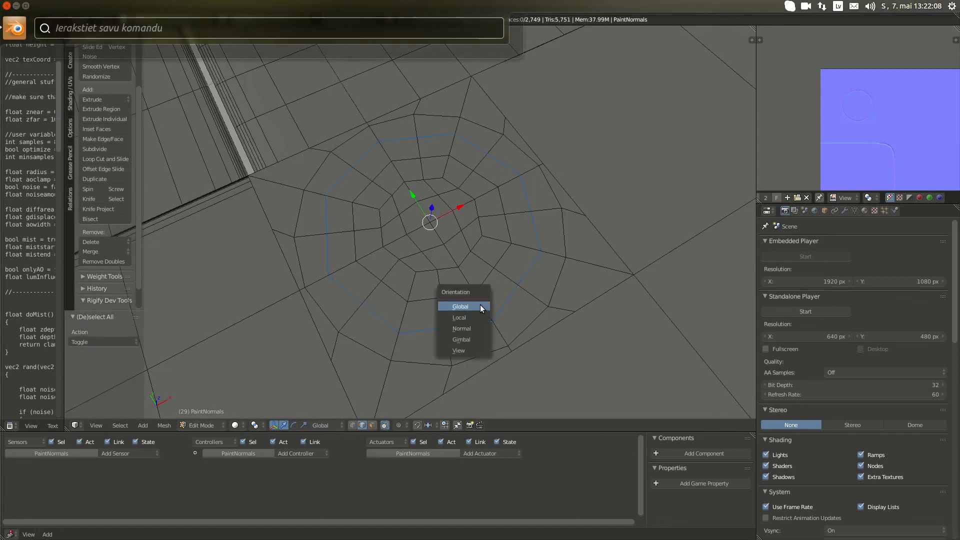
pyautogui.press('Escape')
pyautogui.moveTo(484, 265); pyautogui.dragTo(479, 297, button='middle')
pyautogui.press('KP_7')
pyautogui.press('w')
pyautogui.moveTo(457, 289)
pyautogui.click(514, 296)
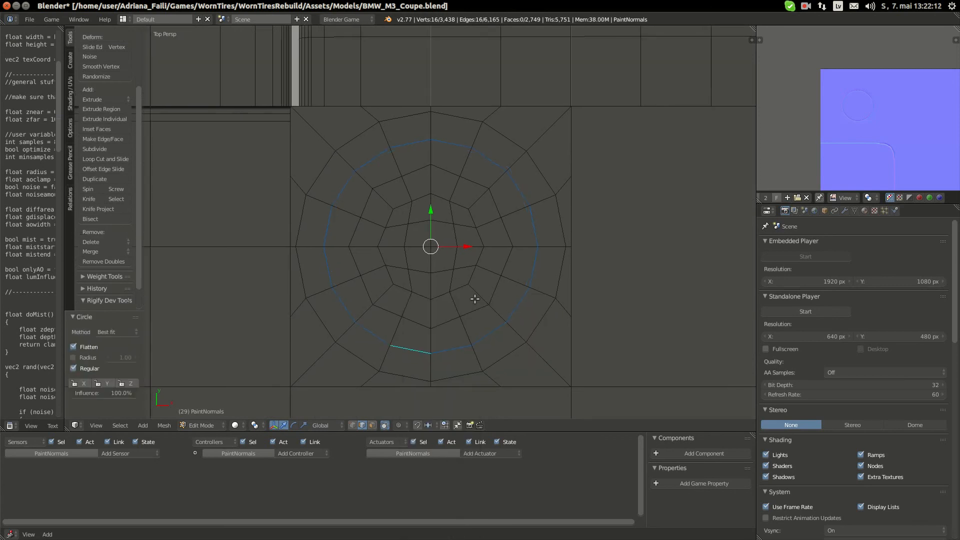
pyautogui.press('a')
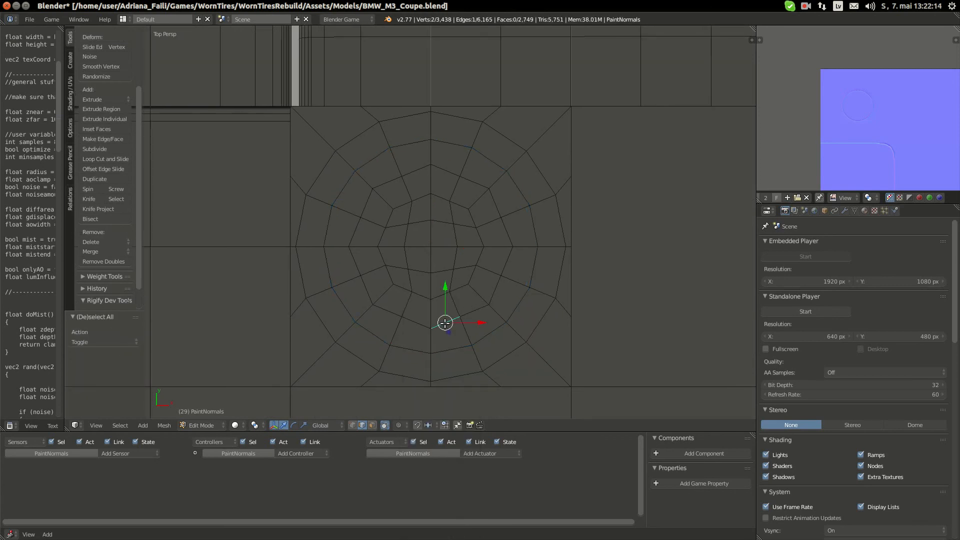
# Select the third edge loop from the outside and round it with LoopTools Circle
pyautogui.moveTo(363, 319); pyautogui.dragTo(386, 304, button='middle')
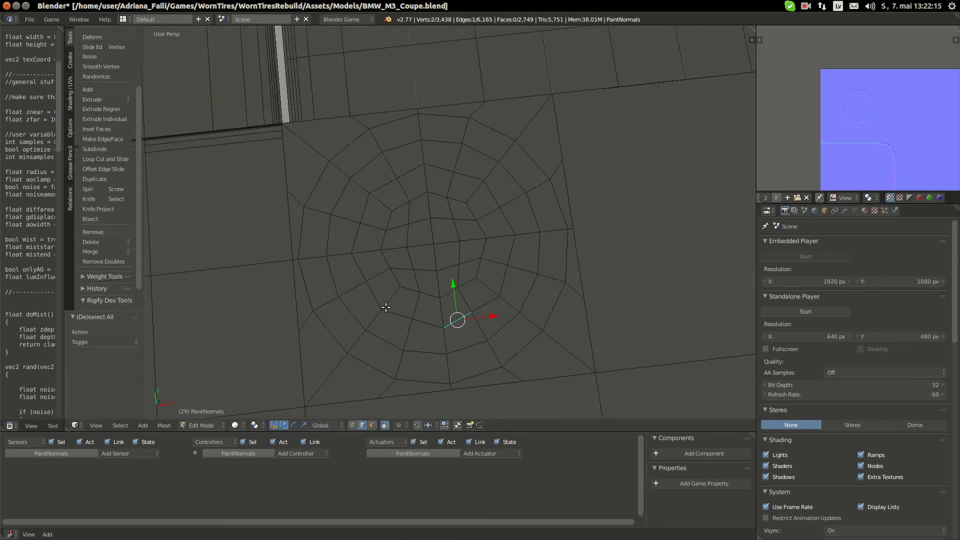
pyautogui.keyDown('alt'); pyautogui.rightClick(424, 320); pyautogui.keyUp('alt')
pyautogui.press('w')
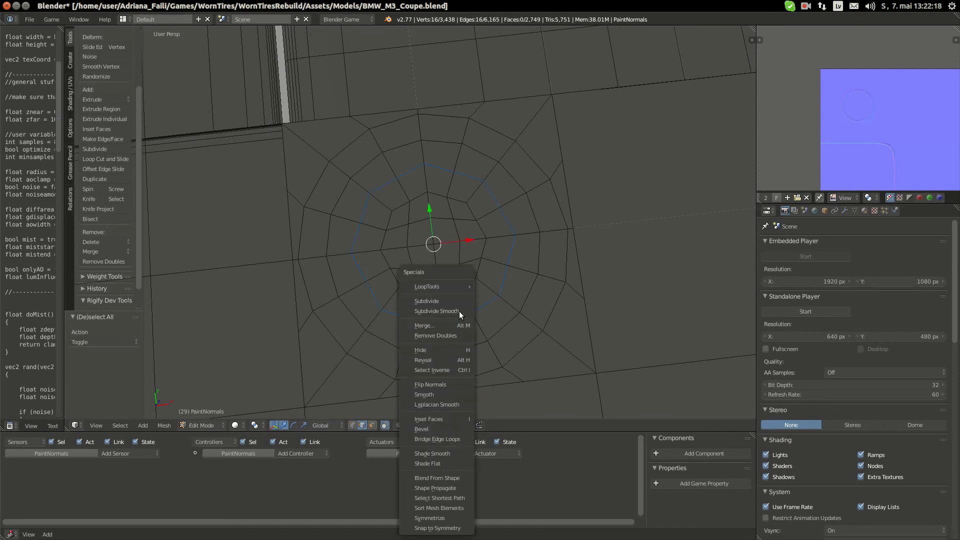
pyautogui.moveTo(464, 285)
pyautogui.click(503, 296)
pyautogui.press('a')
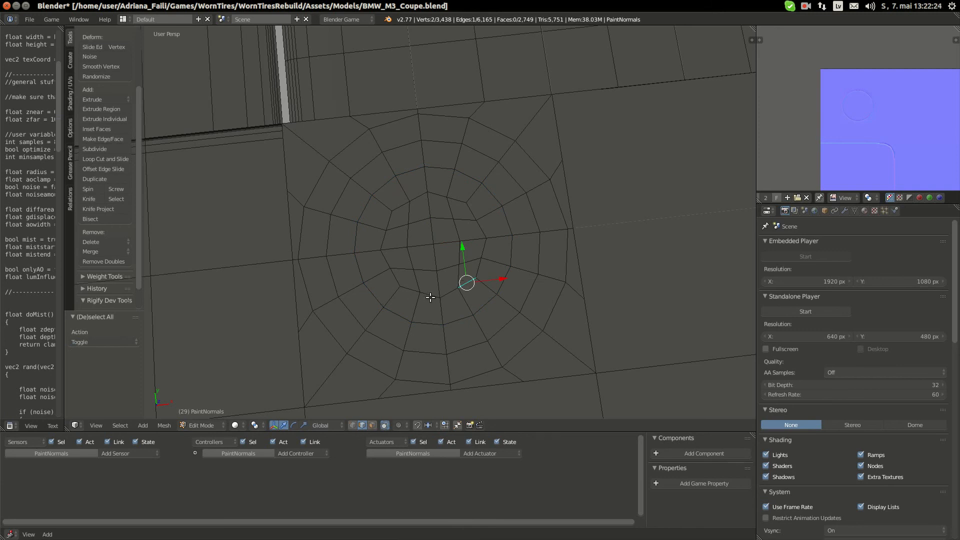
pyautogui.rightClick(430, 297)
pyautogui.keyDown('ctrl'); pyautogui.rightClick(405, 294); pyautogui.keyUp('ctrl')
pyautogui.moveTo(405, 294); pyautogui.dragTo(456, 272, button='middle')
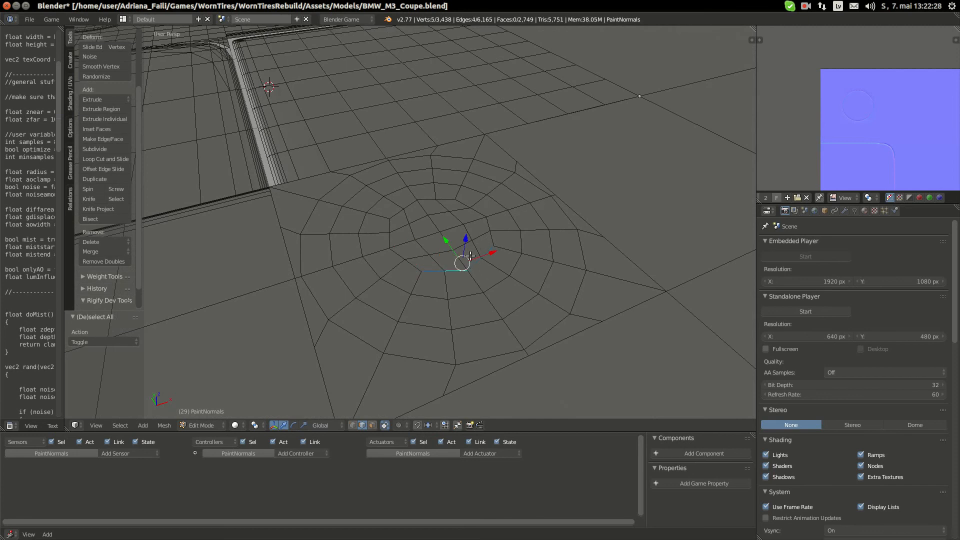
pyautogui.moveTo(502, 246); pyautogui.dragTo(495, 263, button='middle')
pyautogui.press('KP_7')
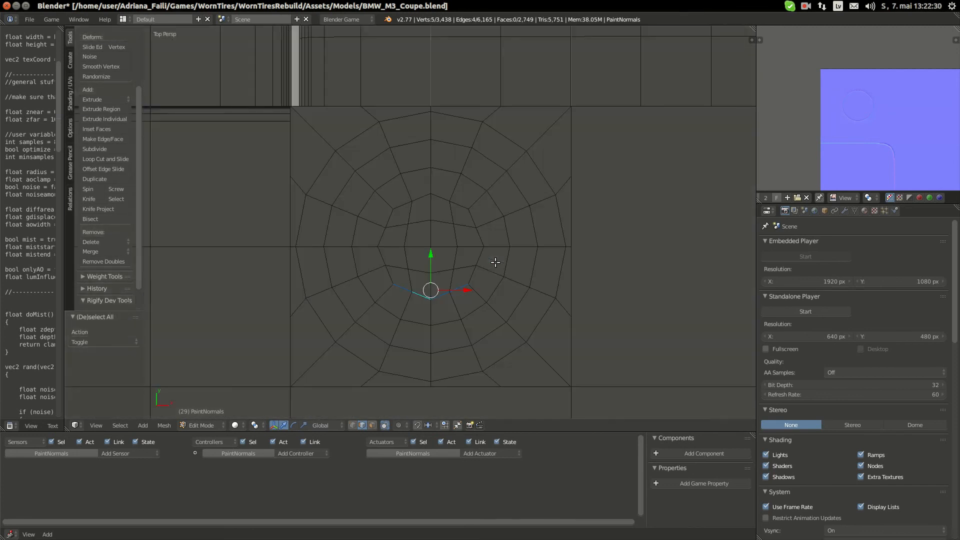
# Knife diagonal edges across the lower-right, upper-right and upper-left corner faces between the central square and the ring around it
pyautogui.press('k')
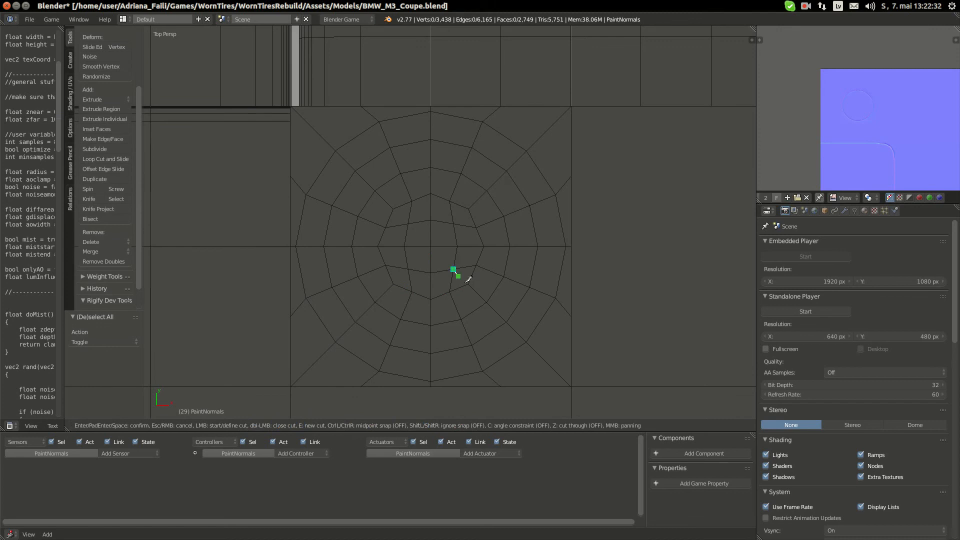
pyautogui.click(469, 284)
pyautogui.press('Return')
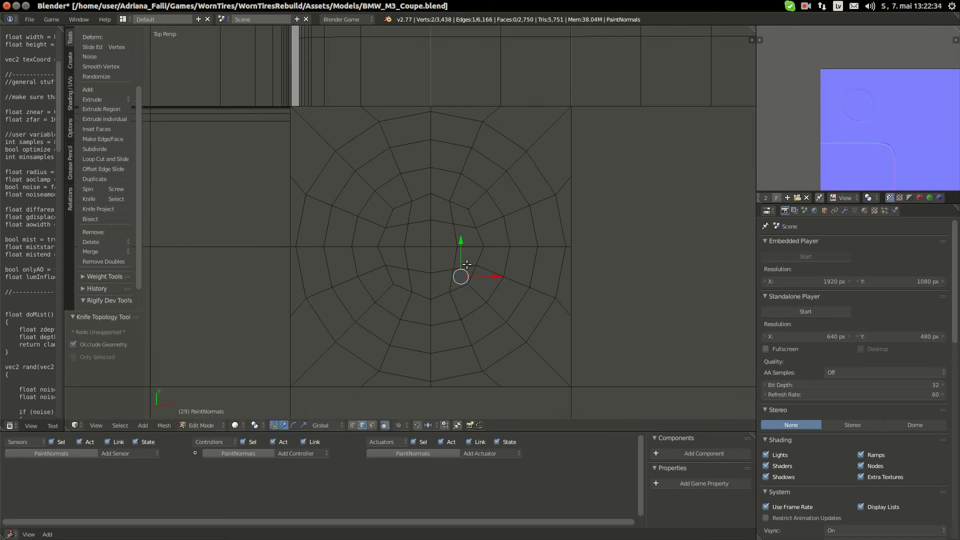
pyautogui.press('a')
pyautogui.press('k')
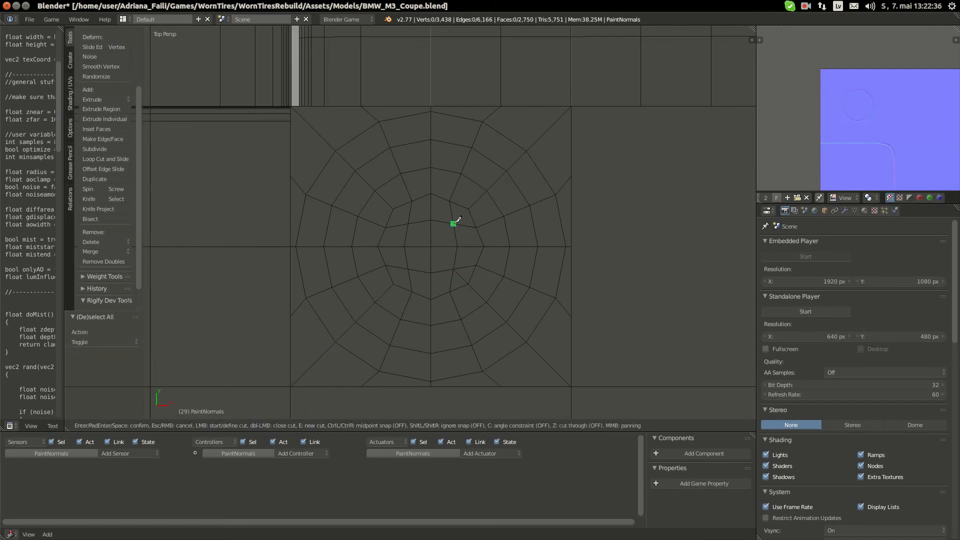
pyautogui.click(469, 209)
pyautogui.press('Return')
pyautogui.press('a')
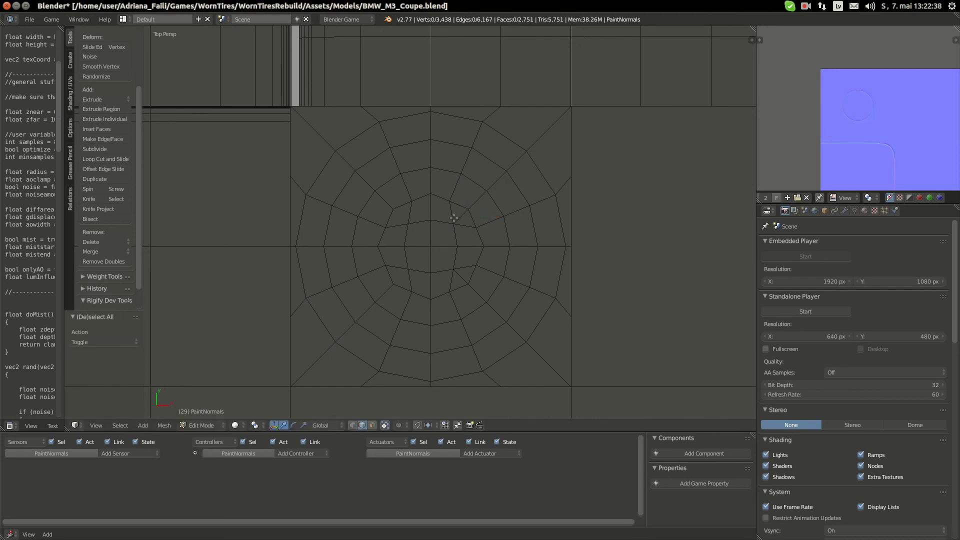
pyautogui.press('k')
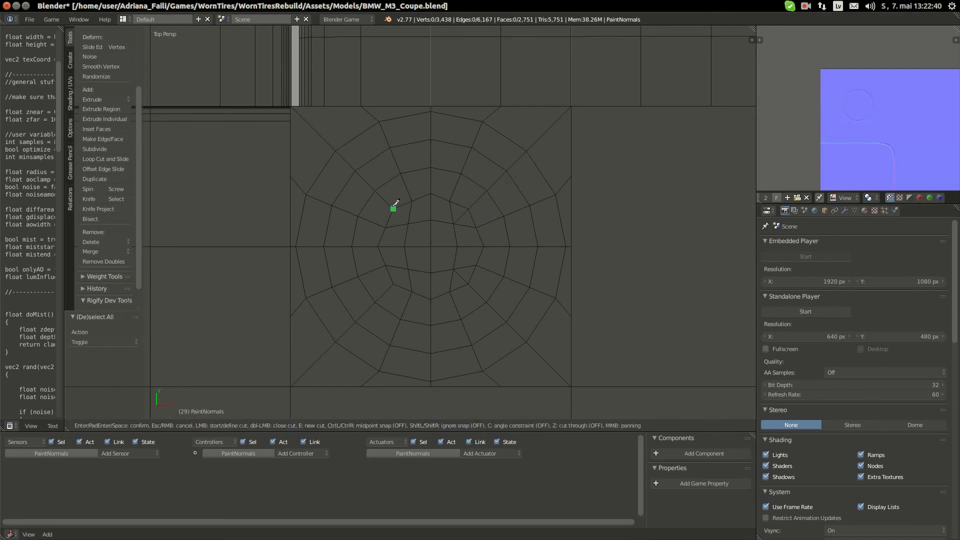
pyautogui.click(411, 218)
pyautogui.press('Return')
pyautogui.press('a')
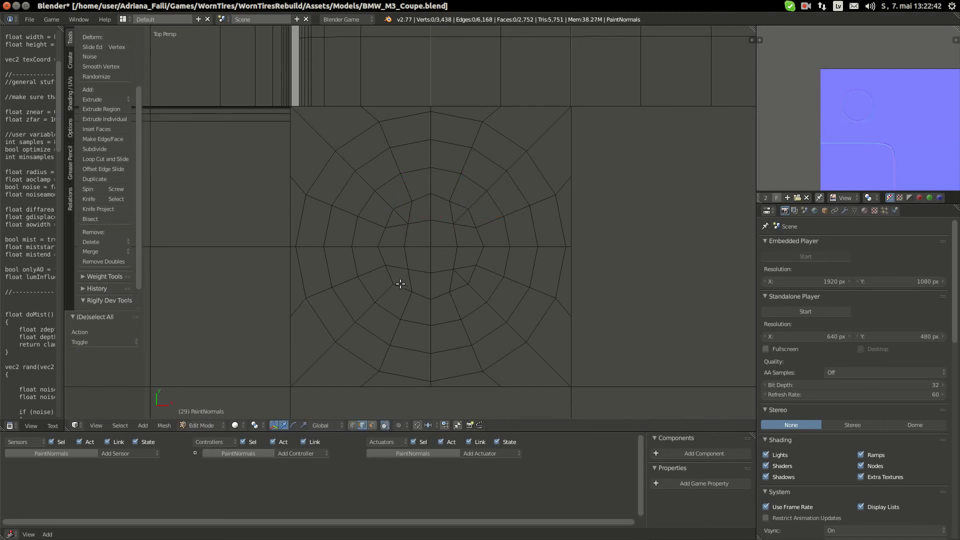
# Knife both diagonals through the centre vertex of the central square, starting one at the lower-left corner of the surrounding ring
pyautogui.press('k')
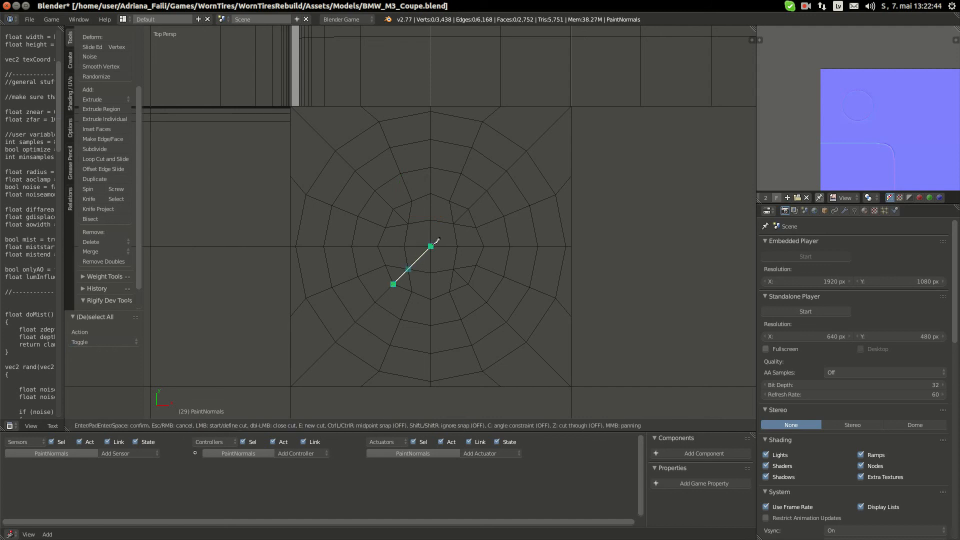
pyautogui.click(457, 218)
pyautogui.press('Return')
pyautogui.press('a')
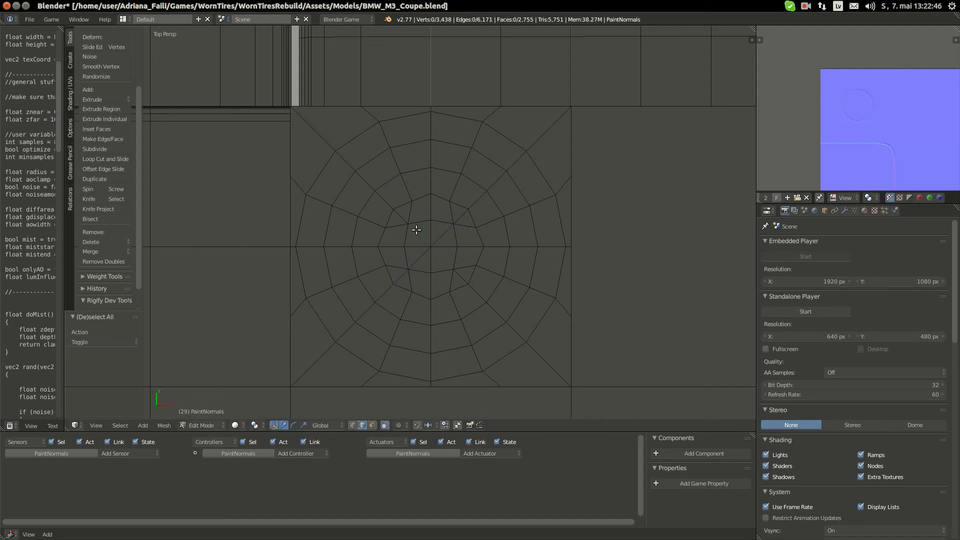
pyautogui.press('k')
pyautogui.click(460, 267)
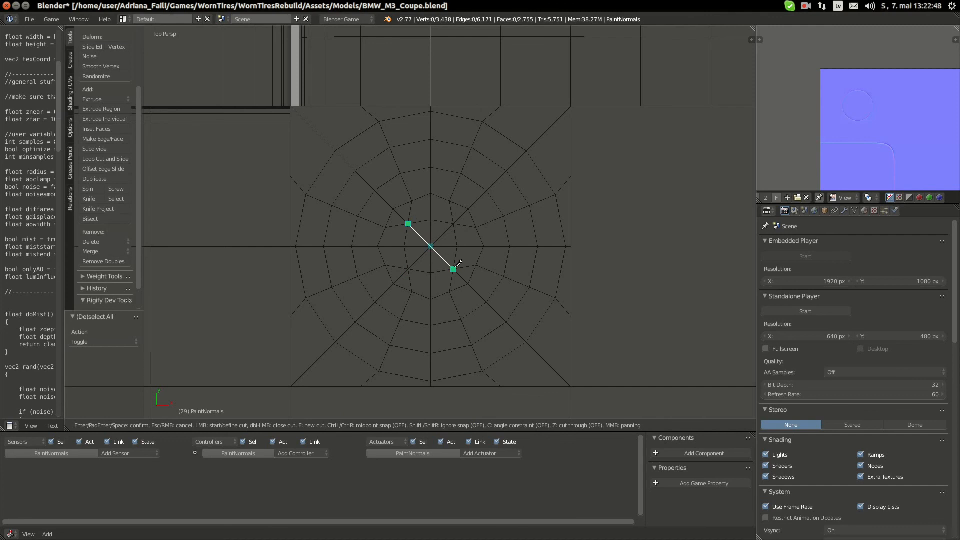
pyautogui.press('Return')
pyautogui.press('a')
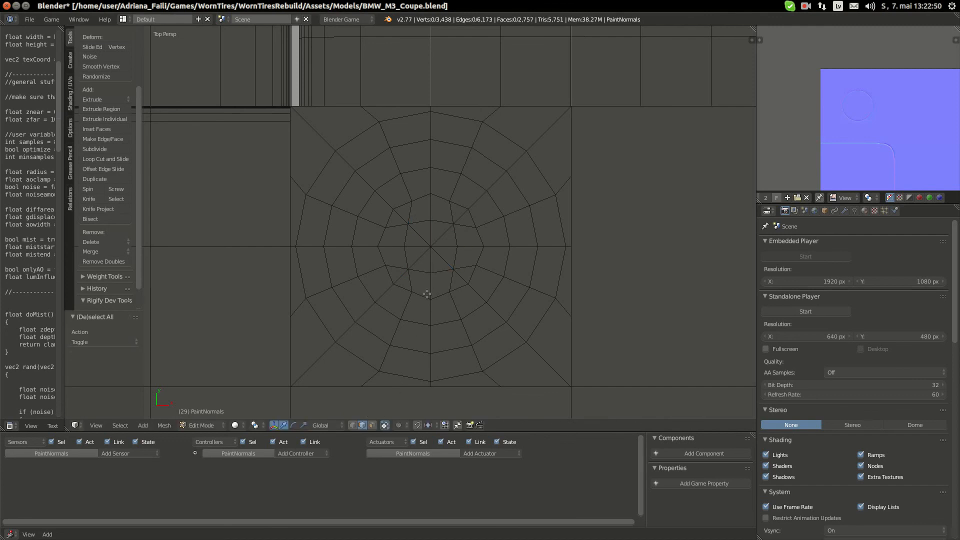
# Shape the edge loop just outside the central square into a circle with LoopTools Circle
pyautogui.keyDown('alt'); pyautogui.rightClick(443, 290); pyautogui.keyUp('alt')
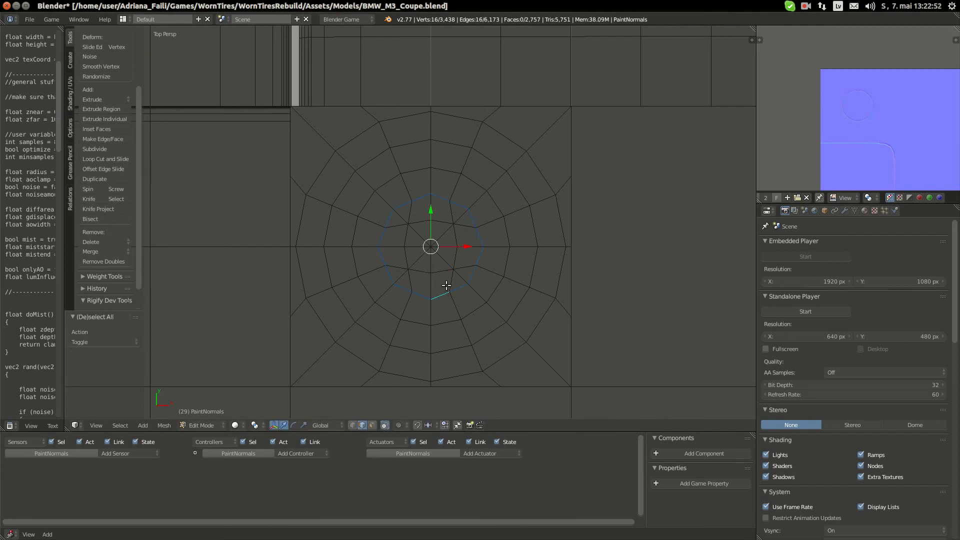
pyautogui.press('w')
pyautogui.moveTo(448, 283)
pyautogui.click(485, 292)
pyautogui.press('a')
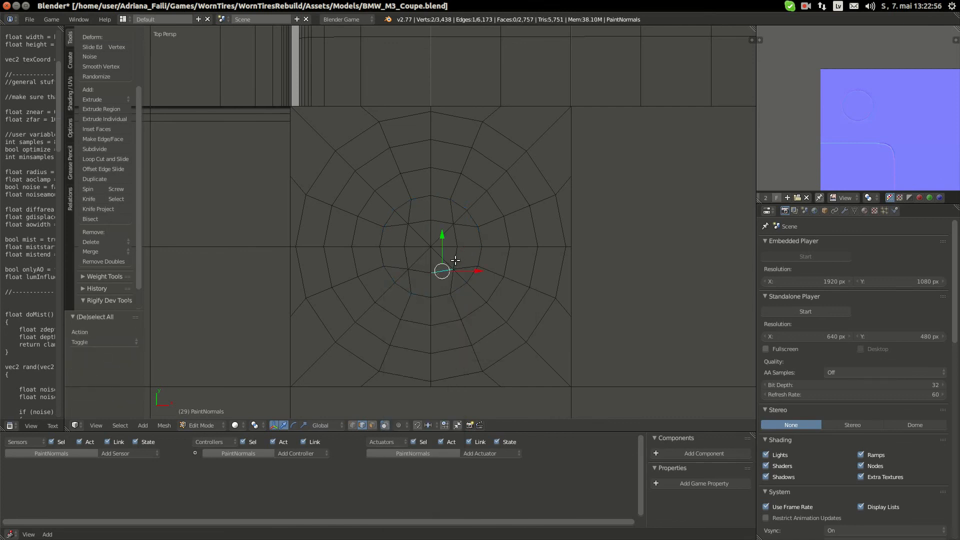
# Select the eight edges of the innermost loop around the centre vertex and round them with LoopTools Circle
pyautogui.keyDown('shift'); pyautogui.rightClick(455, 259); pyautogui.keyUp('shift')
pyautogui.keyDown('shift'); pyautogui.rightClick(445, 228); pyautogui.keyUp('shift')
pyautogui.keyDown('shift'); pyautogui.rightClick(456, 234); pyautogui.keyUp('shift')
pyautogui.keyDown('shift'); pyautogui.rightClick(445, 227); pyautogui.keyUp('shift')
pyautogui.keyDown('shift'); pyautogui.rightClick(419, 221); pyautogui.keyUp('shift')
pyautogui.keyDown('shift'); pyautogui.rightClick(403, 239); pyautogui.keyUp('shift')
pyautogui.keyDown('shift'); pyautogui.rightClick(414, 271); pyautogui.keyUp('shift')
pyautogui.press('w')
pyautogui.moveTo(414, 271)
pyautogui.click(459, 280)
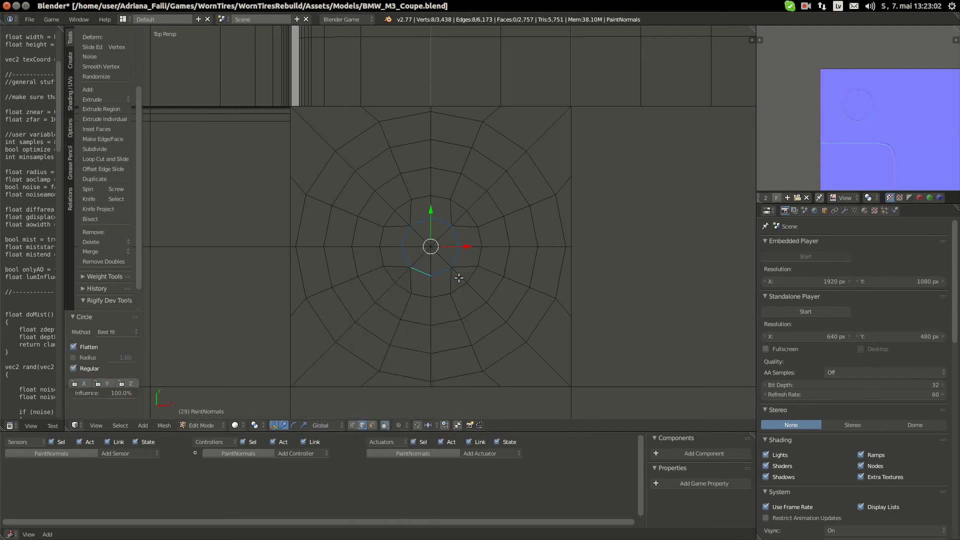
pyautogui.press('a')
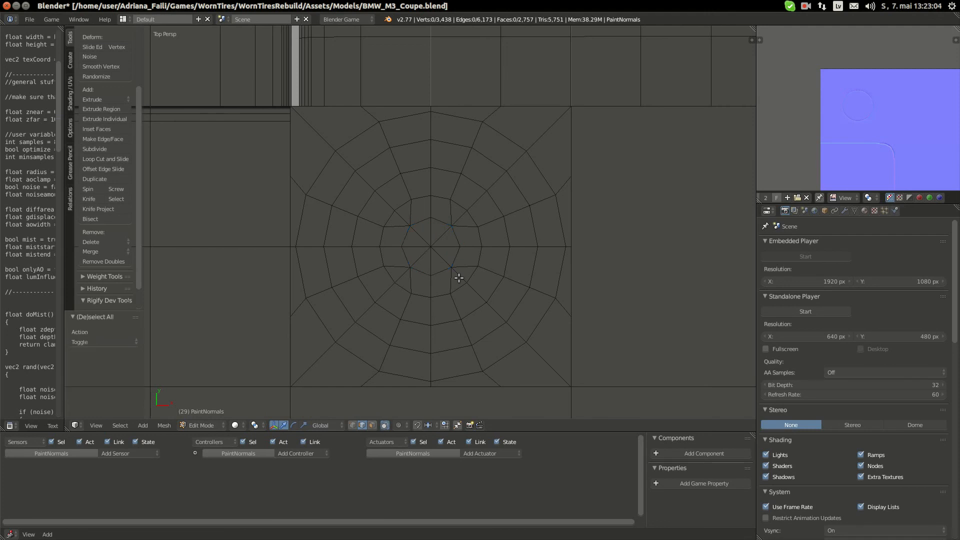
# In face select mode, box-select all faces inside the second circular loop from the outside
pyautogui.press('a')
pyautogui.press('a')
pyautogui.click(369, 425)
pyautogui.press('b')
pyautogui.moveTo(365, 187); pyautogui.dragTo(508, 311)
pyautogui.press('b')
pyautogui.moveTo(398, 311); pyautogui.dragTo(455, 338)
pyautogui.press('b')
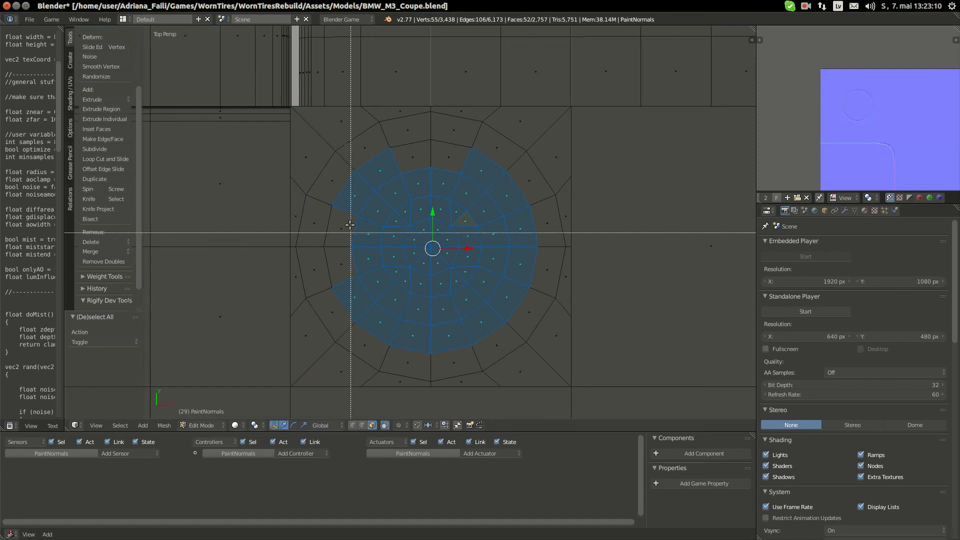
pyautogui.moveTo(349, 230); pyautogui.dragTo(370, 261)
pyautogui.press('b')
pyautogui.moveTo(413, 158); pyautogui.dragTo(450, 173)
# Lower the selected circular faces by 0.006 along the global Z axis
pyautogui.moveTo(440, 175); pyautogui.dragTo(410, 211, button='middle')
pyautogui.press('g')
pyautogui.press('z')
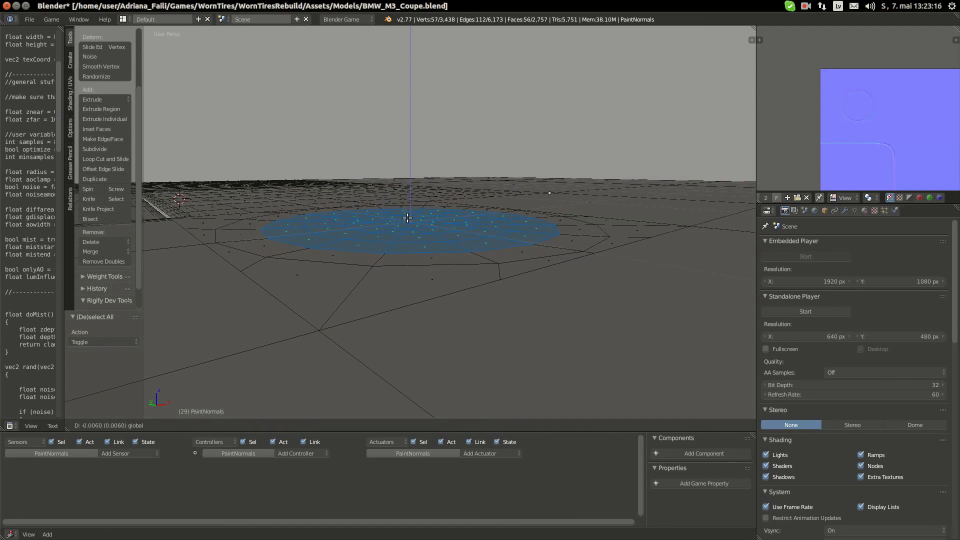
pyautogui.click(407, 218)
pyautogui.press('e')
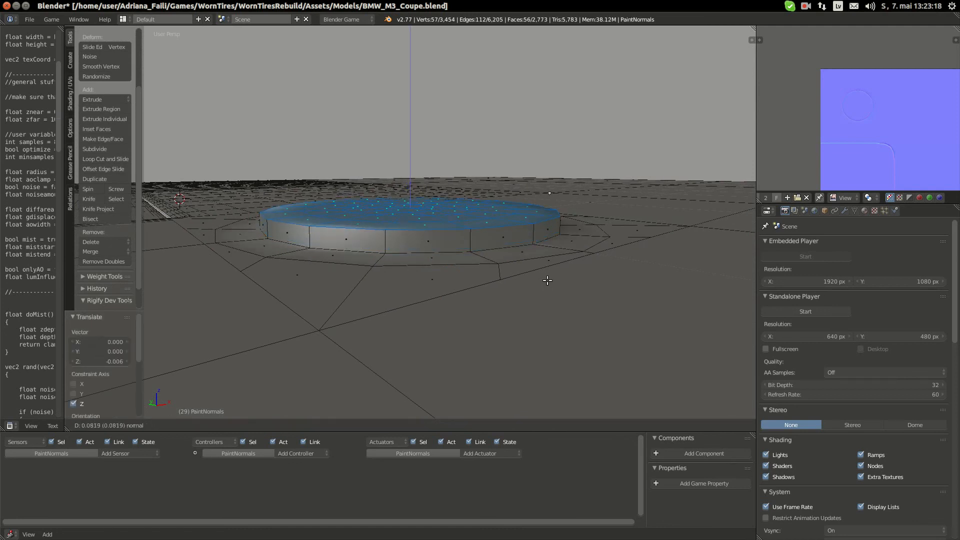
pyautogui.press('Escape')
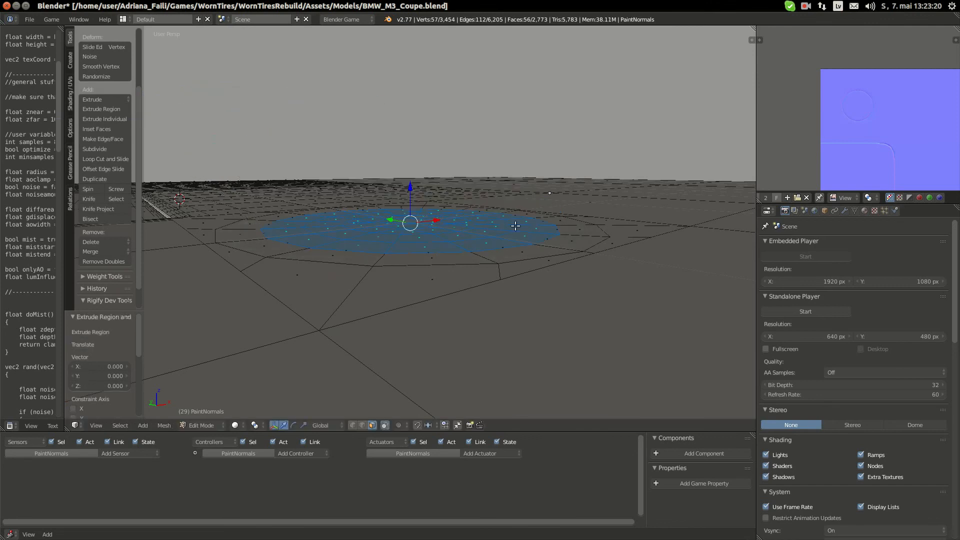
pyautogui.hotkey('ctrl', 'z')
# Extrude the circular faces slightly upward and scale the top to 0.896 for a sloped edge
pyautogui.press('e')
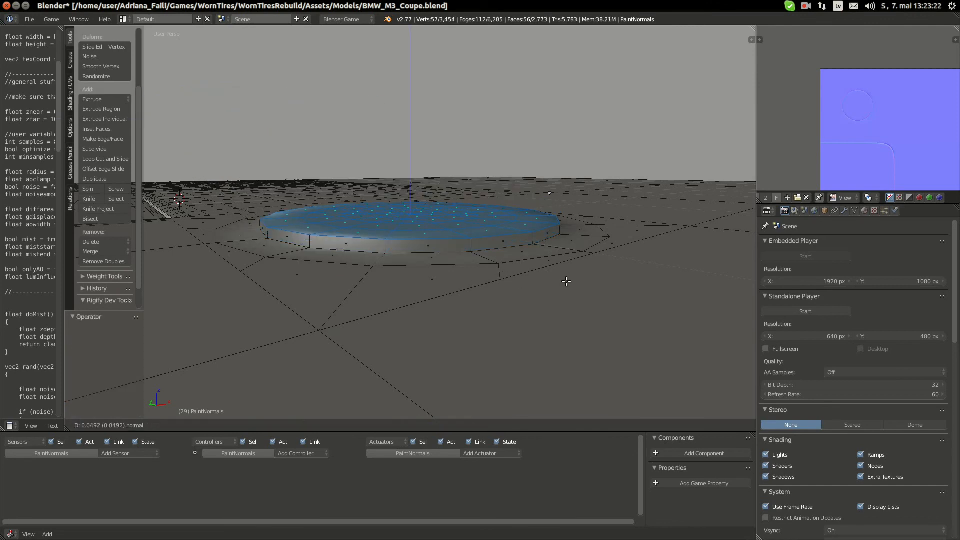
pyautogui.click(628, 281)
pyautogui.press('s')
pyautogui.click(626, 278)
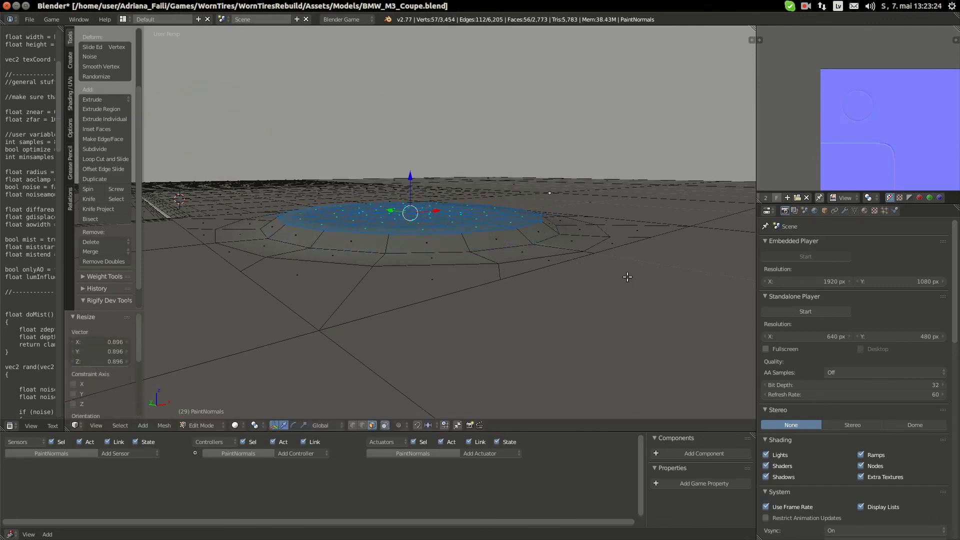
# Switch to Chromium to view the BMW M3 coupe reference photo
pyautogui.moveTo(471, 278); pyautogui.dragTo(404, 317, button='middle')
pyautogui.click(5, 84)
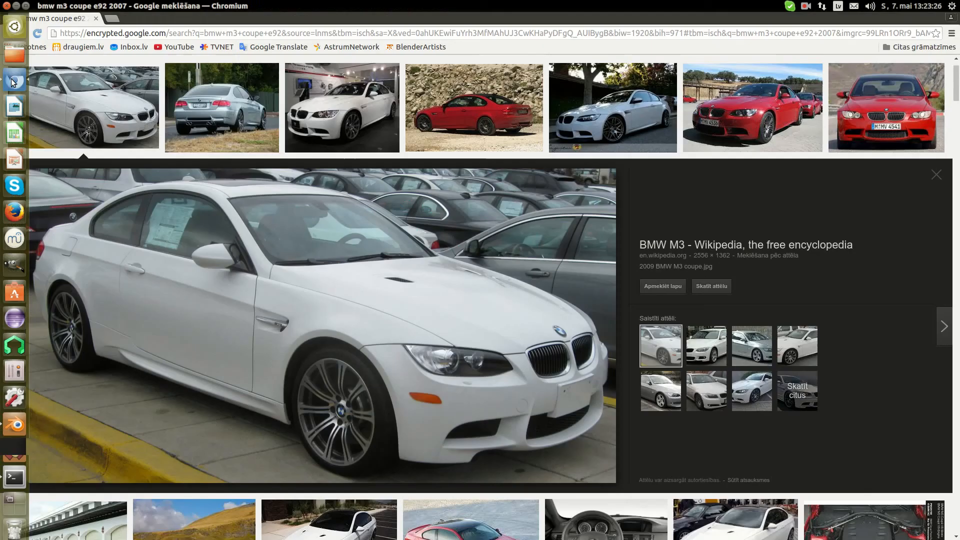
# Browse the BMW M3 coupe image results and open the grey car's side-view photo
pyautogui.scroll(-15, 628, 195)
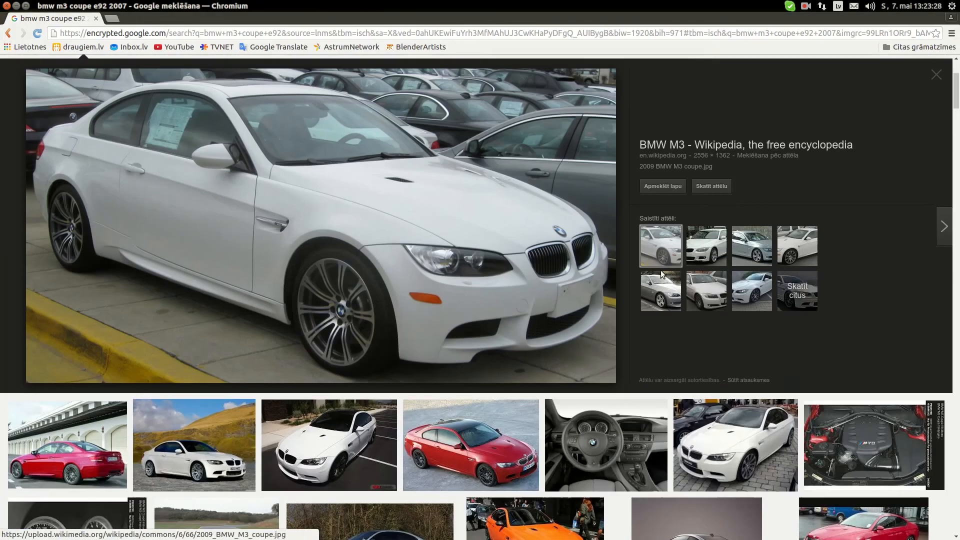
pyautogui.scroll(-1, 532, 297)
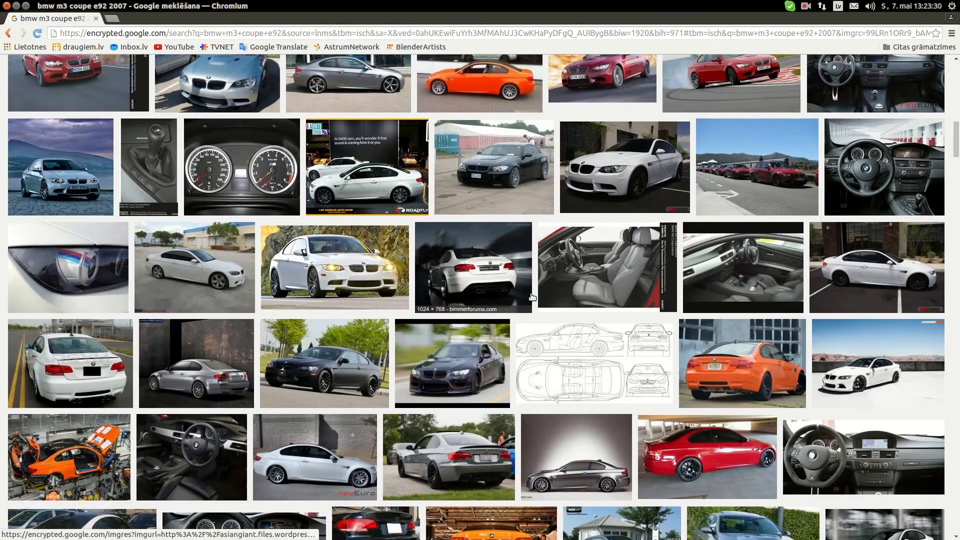
pyautogui.click(330, 98)
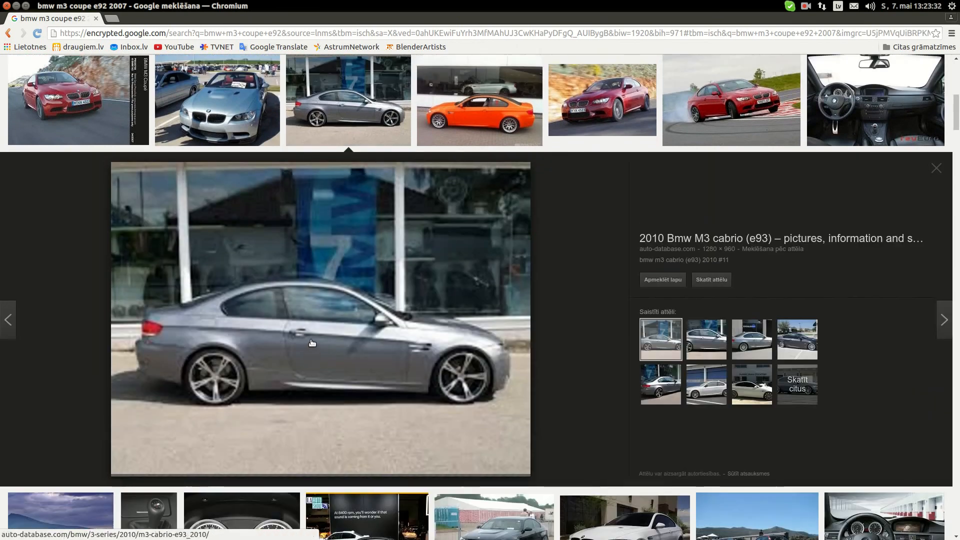
pyautogui.scroll(15, 292, 338)
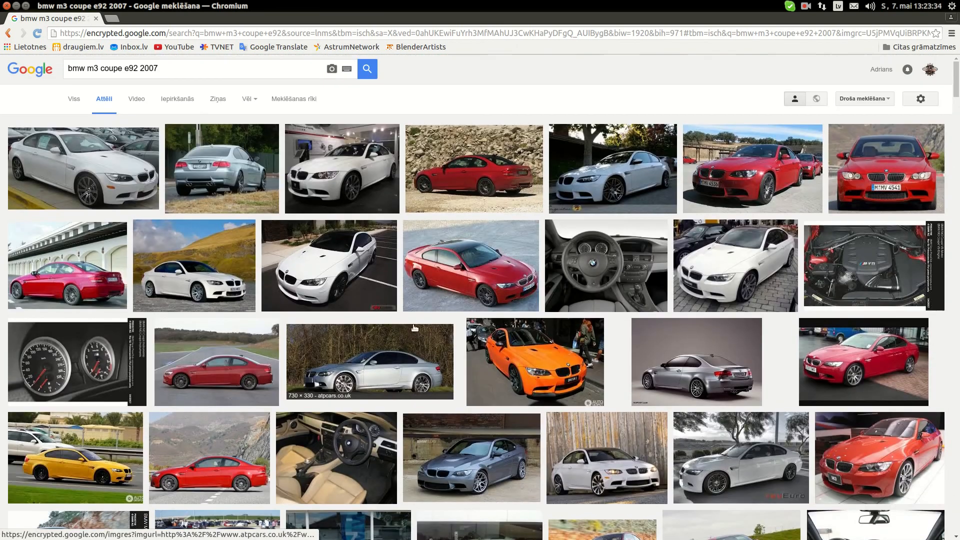
# Search images for "bmw m3 coupe e92 2007 door", extending the query to "bmw m3 coupe e92 2007 door handle"
pyautogui.click(171, 72)
pyautogui.write('do')
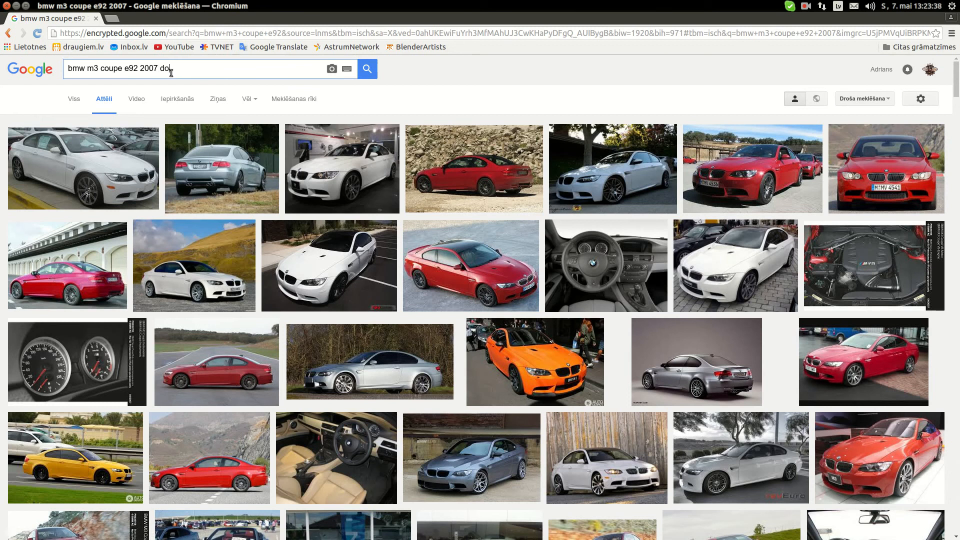
pyautogui.write('or')
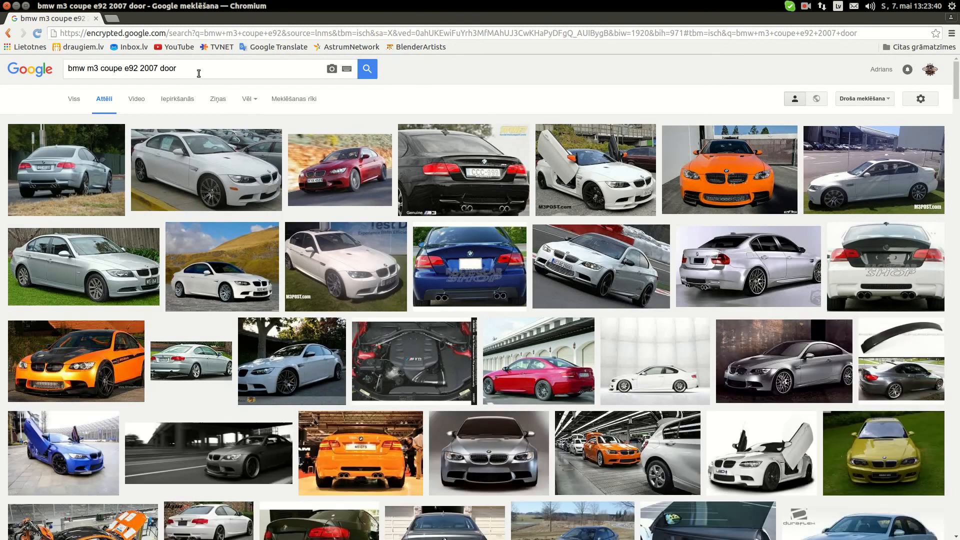
pyautogui.click(200, 75)
pyautogui.write('han')
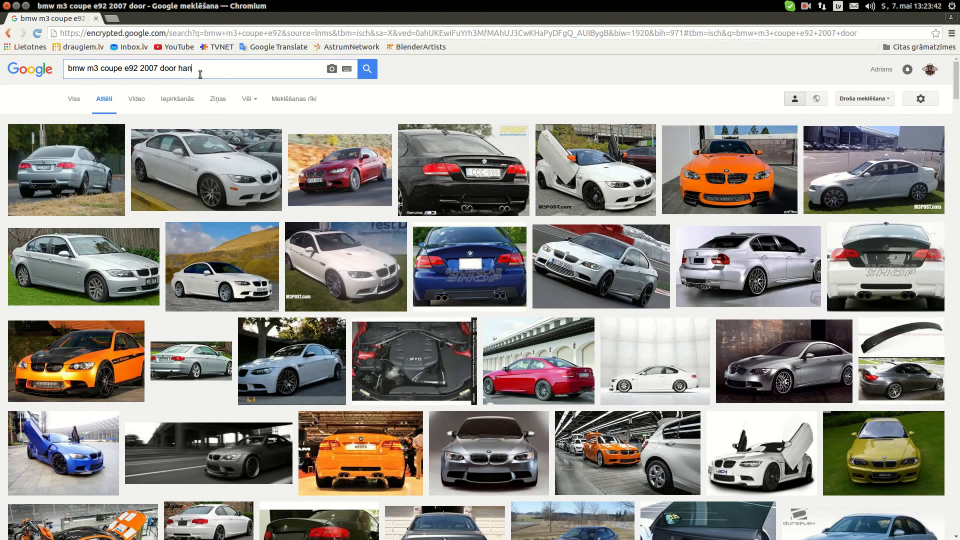
pyautogui.write('dle')
pyautogui.press('Return')
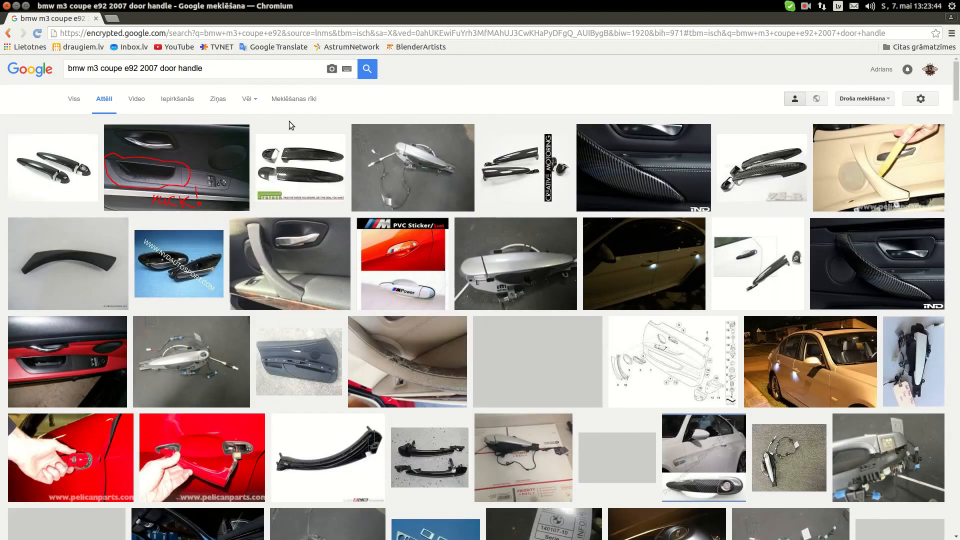
# Open the eBay exterior door handles image and look through the other door handle results
pyautogui.click(53, 173)
pyautogui.scroll(2, 322, 315)
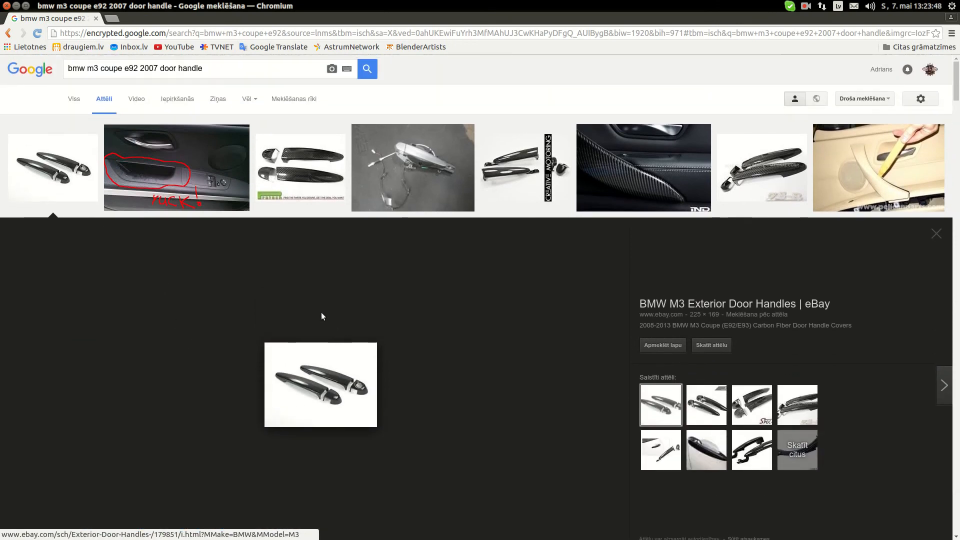
pyautogui.scroll(-3, 291, 283)
pyautogui.scroll(-5, 285, 285)
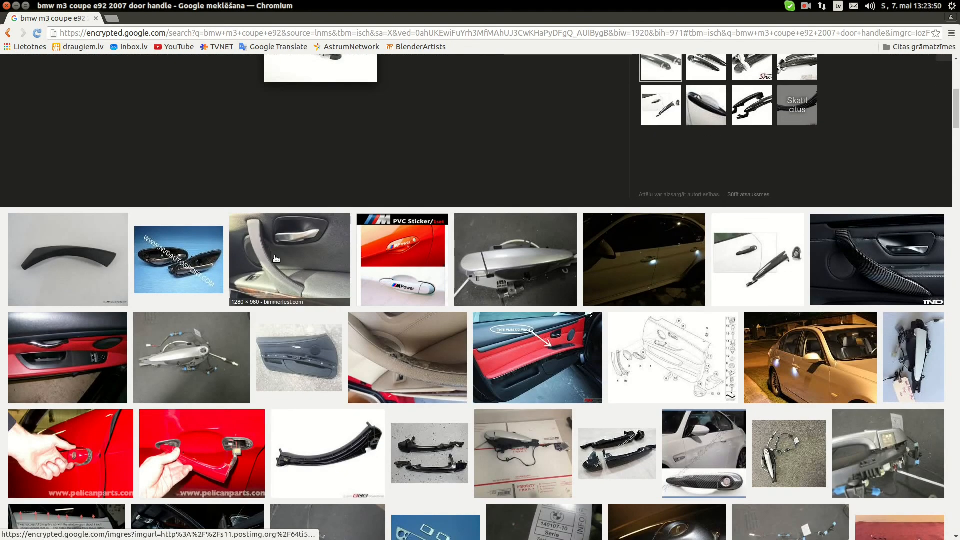
pyautogui.scroll(-4, 276, 259)
pyautogui.scroll(10, 200, 150)
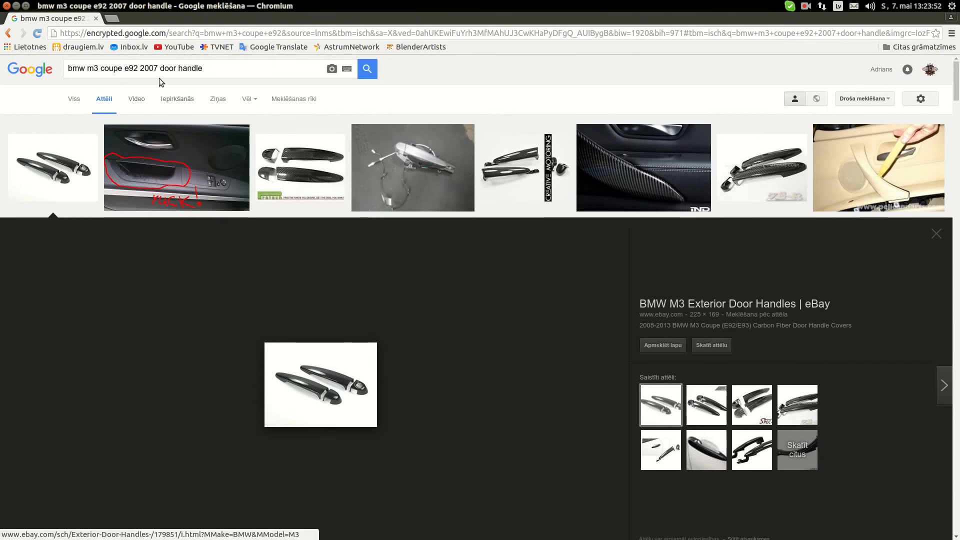
# Search images for "bmw m3 coupe e92 2007 door keyhole" and examine the red car's painted keyhole cover photo
pyautogui.moveTo(204, 68); pyautogui.dragTo(159, 69)
pyautogui.press('BackSpace')
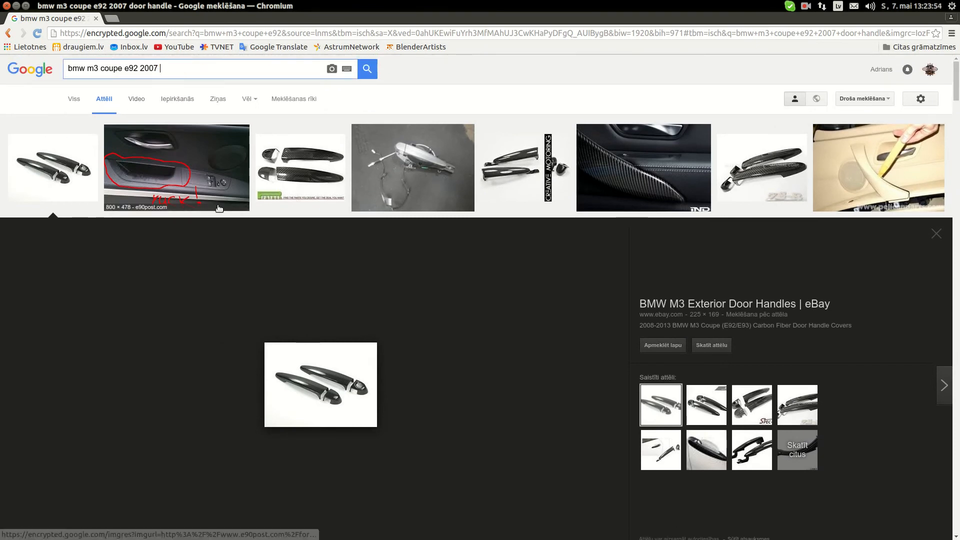
pyautogui.write('door keyhole')
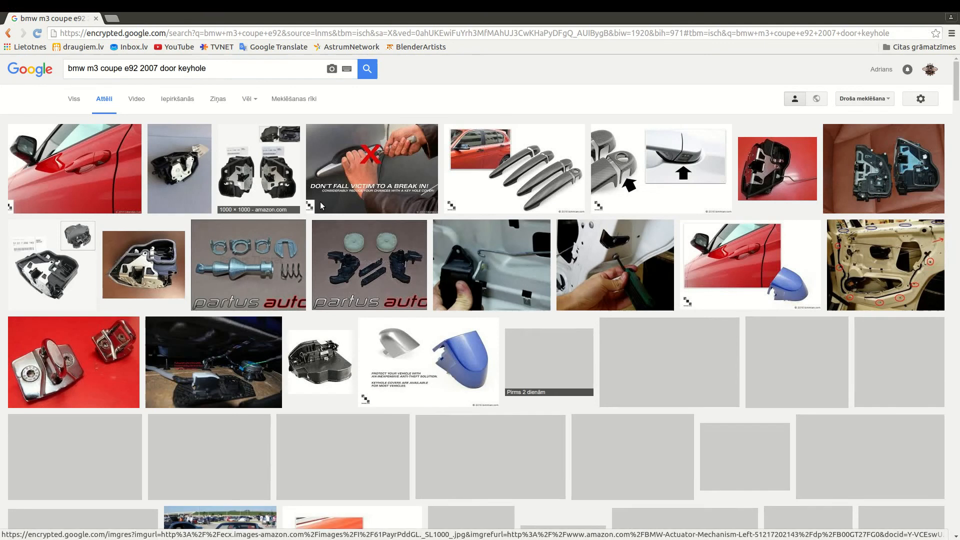
pyautogui.click(75, 183)
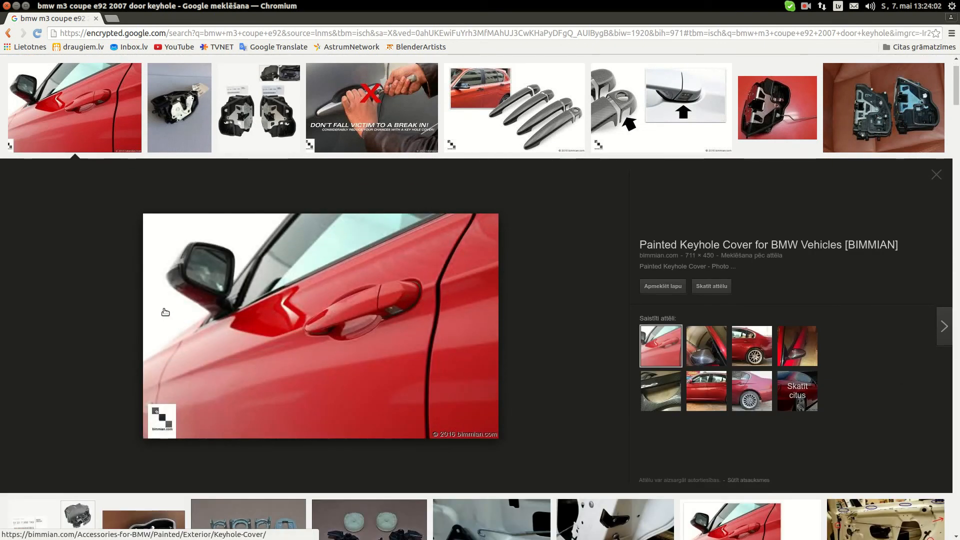
pyautogui.scroll(2, 165, 312)
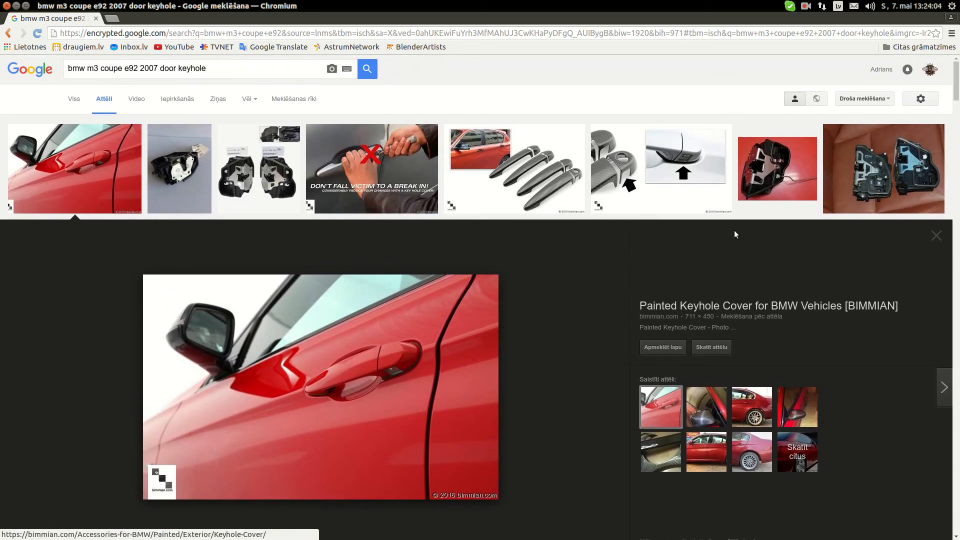
pyautogui.scroll(-5, 487, 235)
pyautogui.scroll(-10, 487, 235)
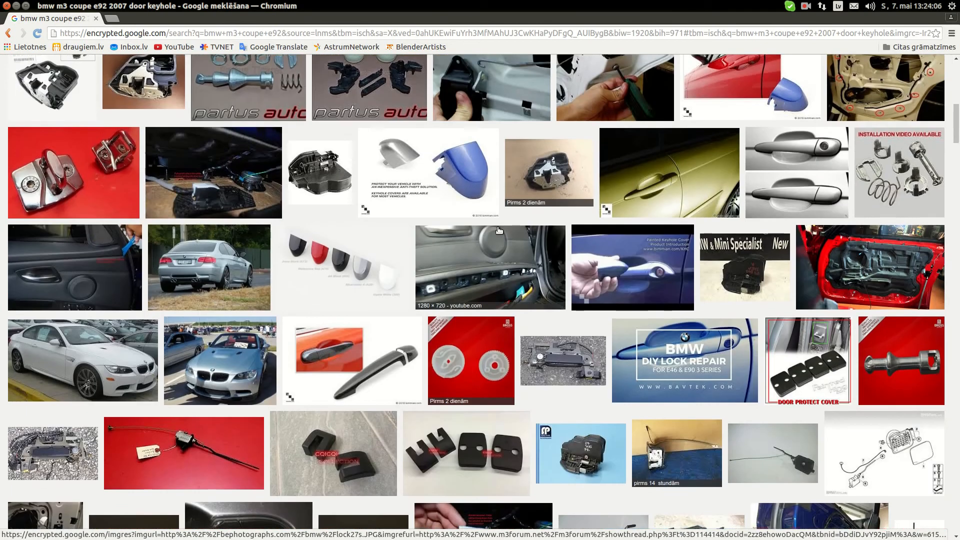
pyautogui.scroll(15, 308, 335)
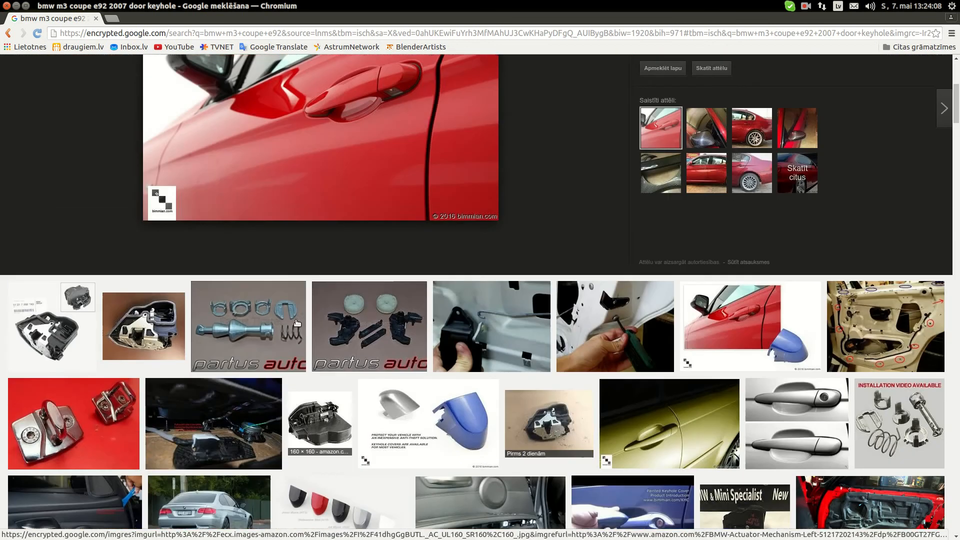
# Reduce the image search to "bmw m3 coupe e92 2007" and run it again
pyautogui.moveTo(220, 68); pyautogui.dragTo(161, 69)
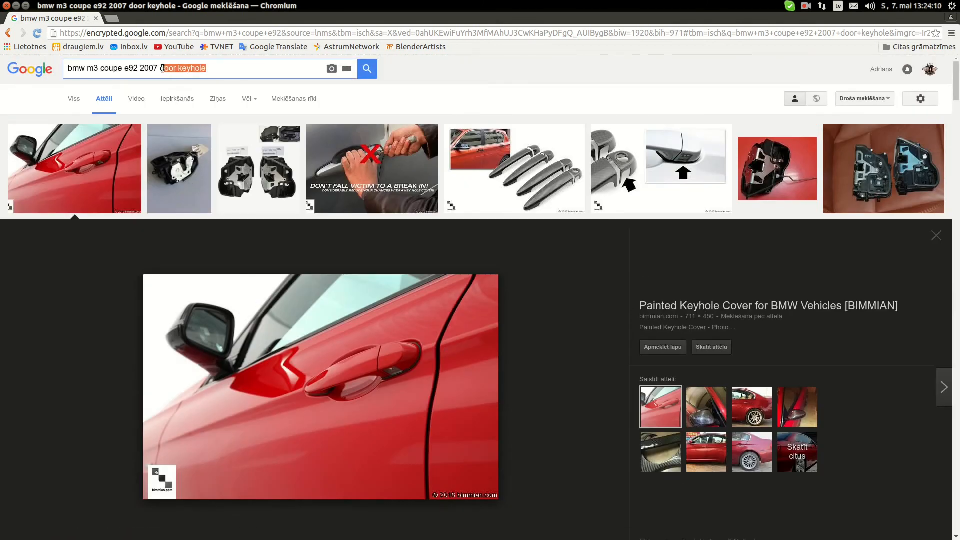
pyautogui.press('BackSpace')
pyautogui.press('BackSpace')
pyautogui.press('Return')
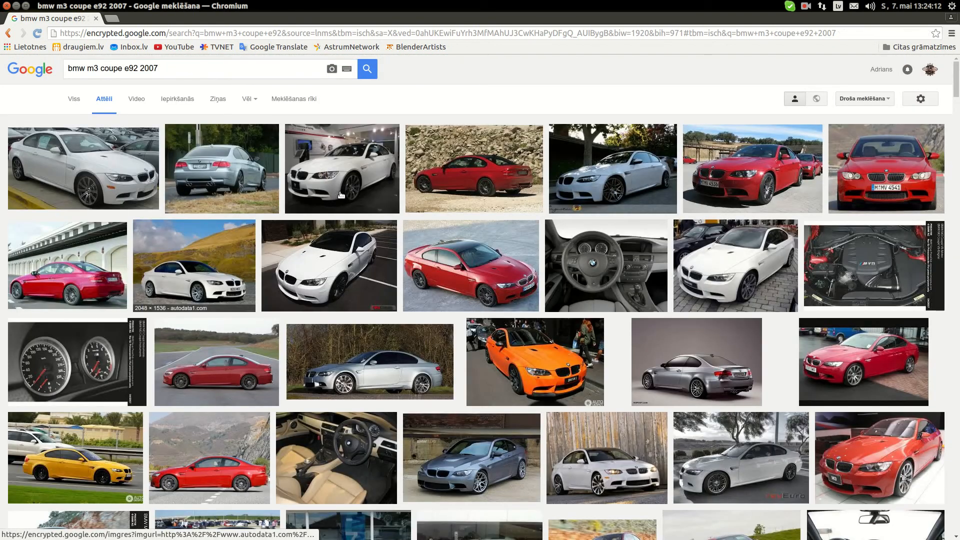
# View several M3 coupe exterior photos, ending on the white Wikipedia "2009 BMW M3 coupe" image
pyautogui.click(365, 277)
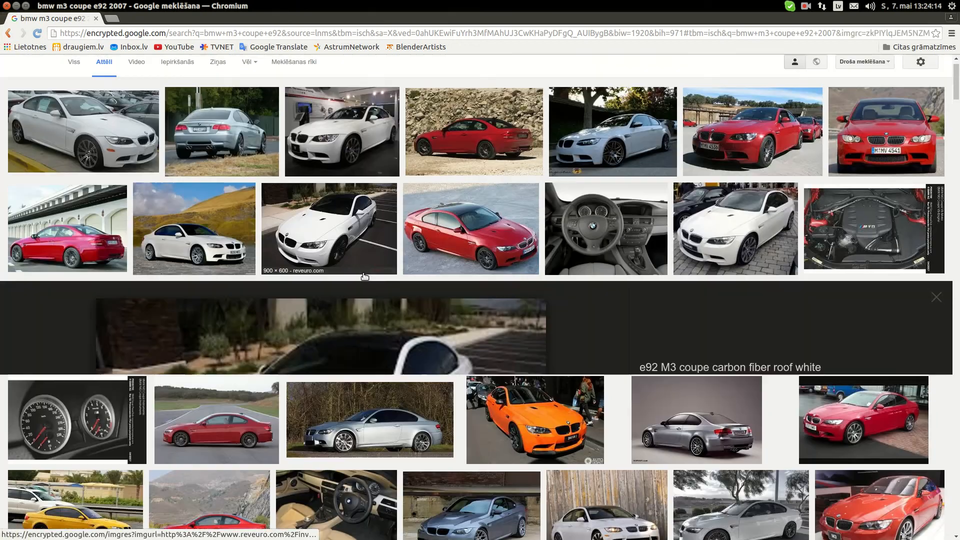
pyautogui.click(488, 99)
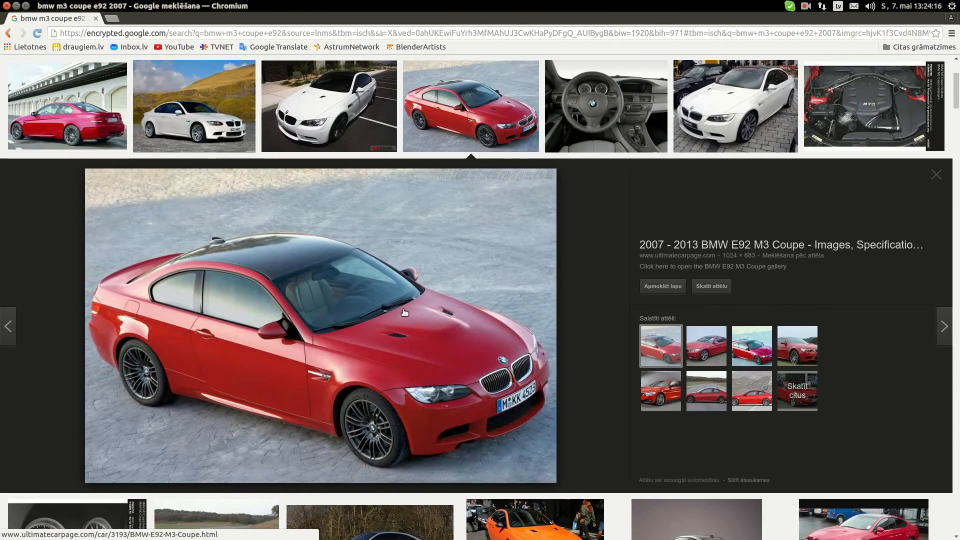
pyautogui.scroll(3, 489, 100)
pyautogui.click(108, 163)
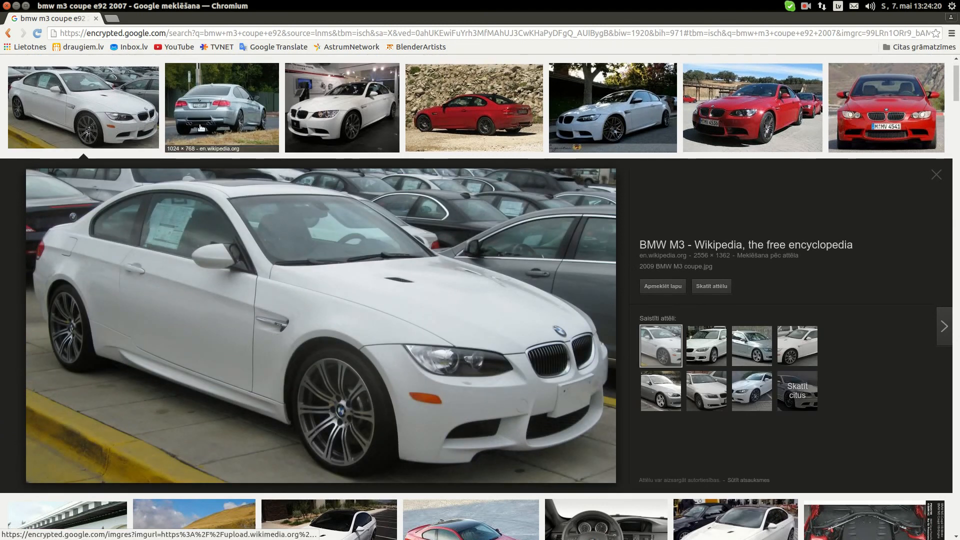
pyautogui.click(238, 116)
pyautogui.click(321, 108)
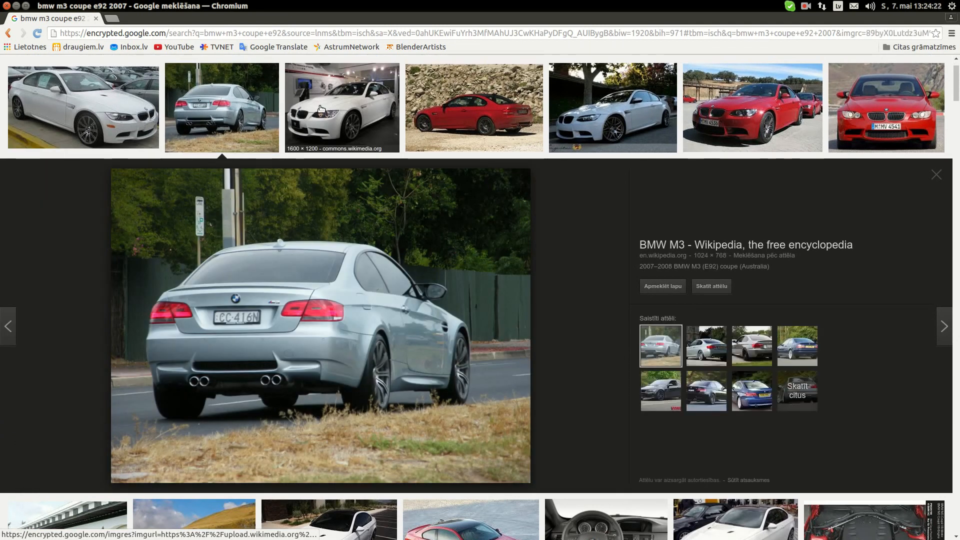
pyautogui.click(53, 99)
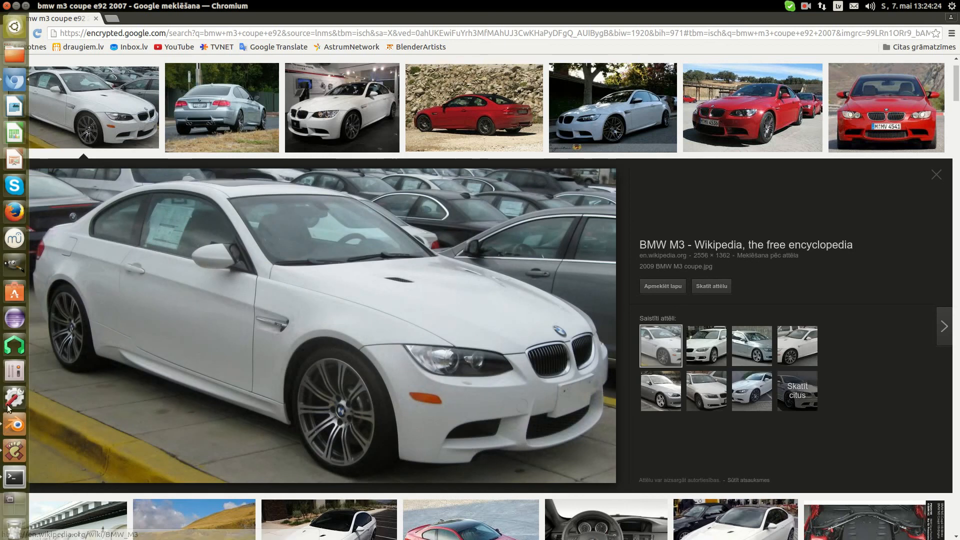
# Switch to Blender and lower the selected top circular faces slightly along the global Z axis
pyautogui.click(7, 431)
pyautogui.moveTo(403, 275); pyautogui.dragTo(423, 222, button='middle')
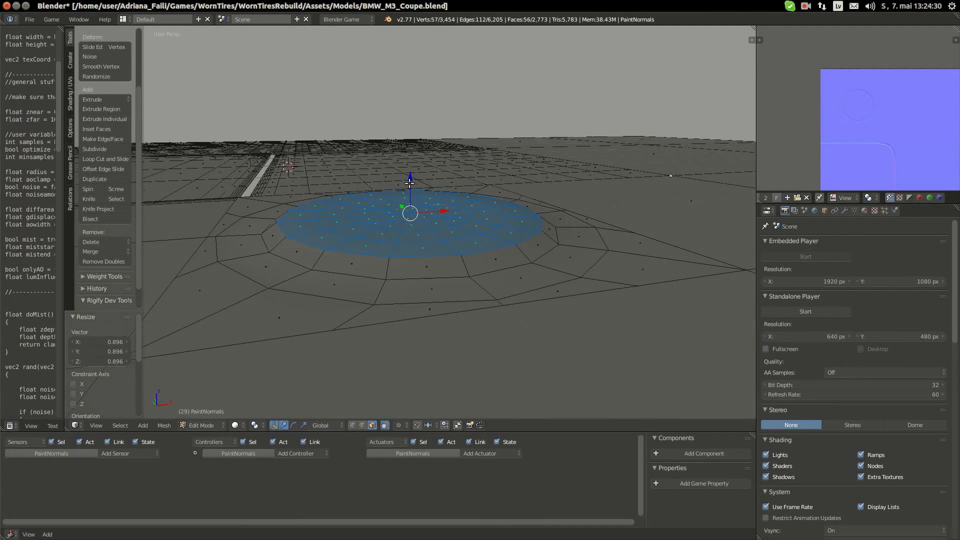
pyautogui.moveTo(409, 184); pyautogui.dragTo(408, 193)
# Box-select the raised disc's faces again, including its complete sloped outer ring
pyautogui.moveTo(408, 195); pyautogui.dragTo(379, 267, button='middle')
pyautogui.press('a')
pyautogui.press('b')
pyautogui.moveTo(316, 132); pyautogui.dragTo(518, 308)
pyautogui.press('b')
pyautogui.moveTo(527, 142); pyautogui.dragTo(536, 129, button='middle')
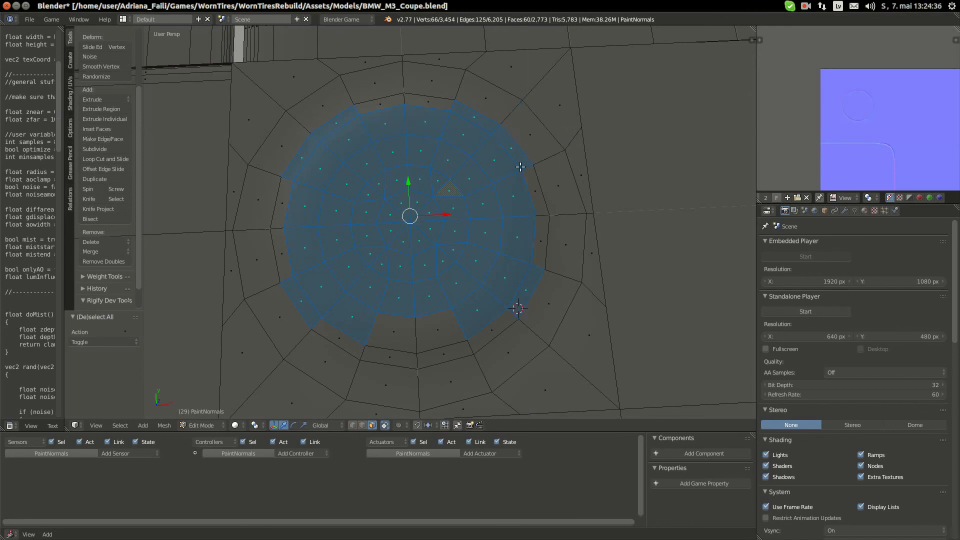
pyautogui.press('b')
pyautogui.moveTo(374, 107); pyautogui.dragTo(415, 97)
pyautogui.press('b')
pyautogui.moveTo(522, 193); pyautogui.dragTo(536, 238)
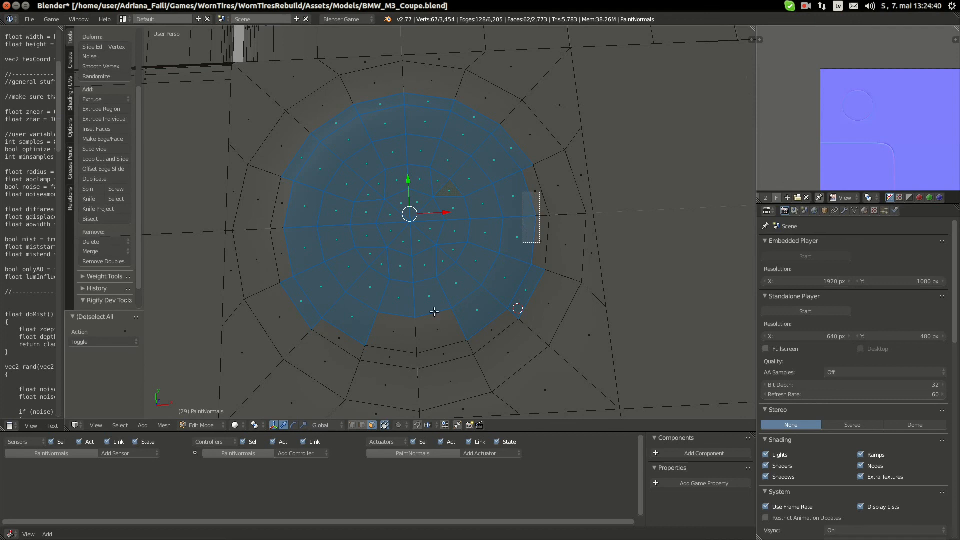
pyautogui.press('b')
pyautogui.moveTo(373, 291); pyautogui.dragTo(472, 349)
pyautogui.press('b')
pyautogui.moveTo(348, 317); pyautogui.dragTo(361, 336)
pyautogui.press('b')
pyautogui.moveTo(287, 196); pyautogui.dragTo(304, 263)
pyautogui.press('b')
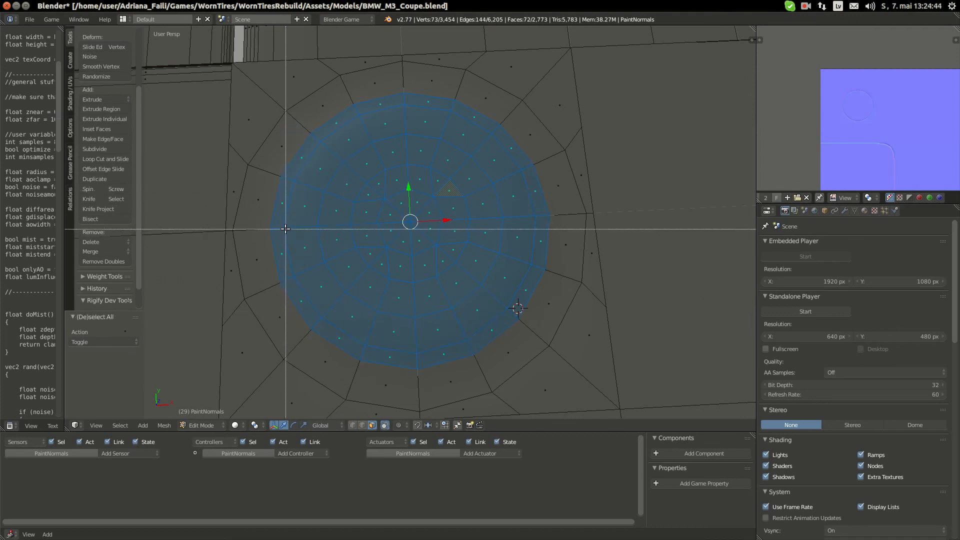
# Try to nudge the selected disc faces along the global Z axis
pyautogui.rightClick(353, 245)
pyautogui.hotkey('shift', 's')
pyautogui.moveTo(353, 245); pyautogui.dragTo(405, 220, button='middle')
pyautogui.click(387, 260)
pyautogui.press('g')
pyautogui.press('z')
pyautogui.click(413, 194)
pyautogui.scroll(6, 402, 228)
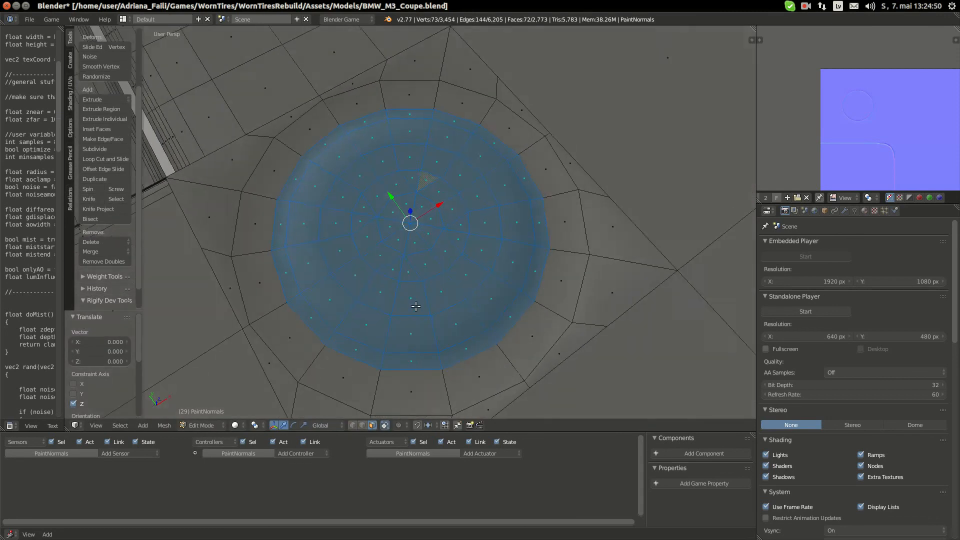
# Select only the disc's inner circular faces inside its wide flat ring and lower them by 0.018 along global Z
pyautogui.press('a')
pyautogui.press('b')
pyautogui.moveTo(399, 151); pyautogui.dragTo(434, 316)
pyautogui.press('KP_7')
pyautogui.scroll(-2, 484, 250)
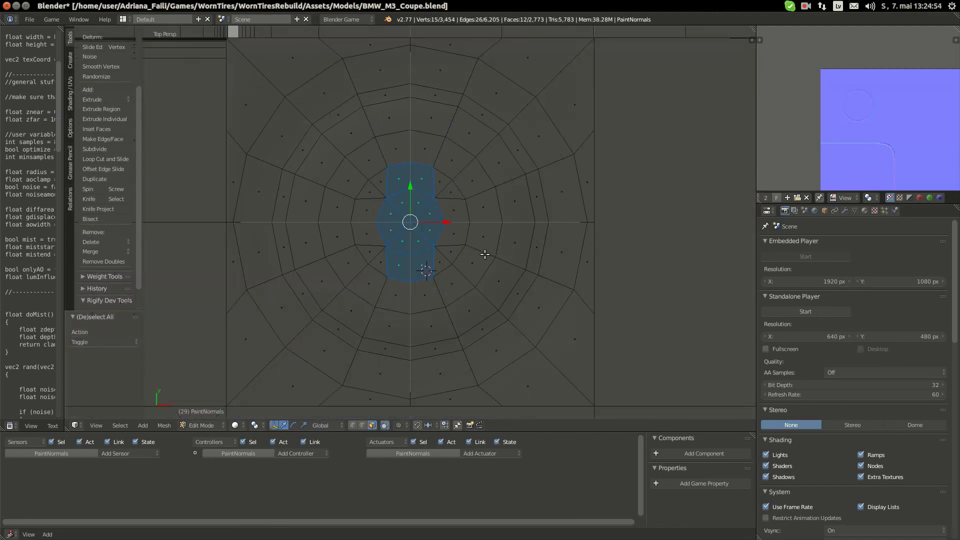
pyautogui.press('b')
pyautogui.moveTo(347, 162); pyautogui.dragTo(484, 286)
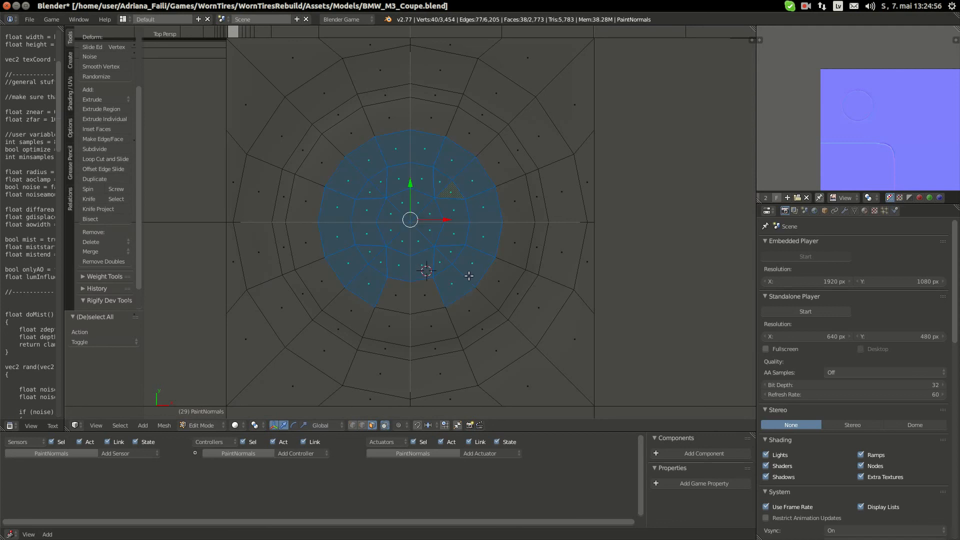
pyautogui.moveTo(470, 276); pyautogui.dragTo(438, 258, button='middle')
pyautogui.press('b')
pyautogui.moveTo(434, 279); pyautogui.dragTo(447, 289)
pyautogui.moveTo(434, 273); pyautogui.dragTo(417, 205, button='middle')
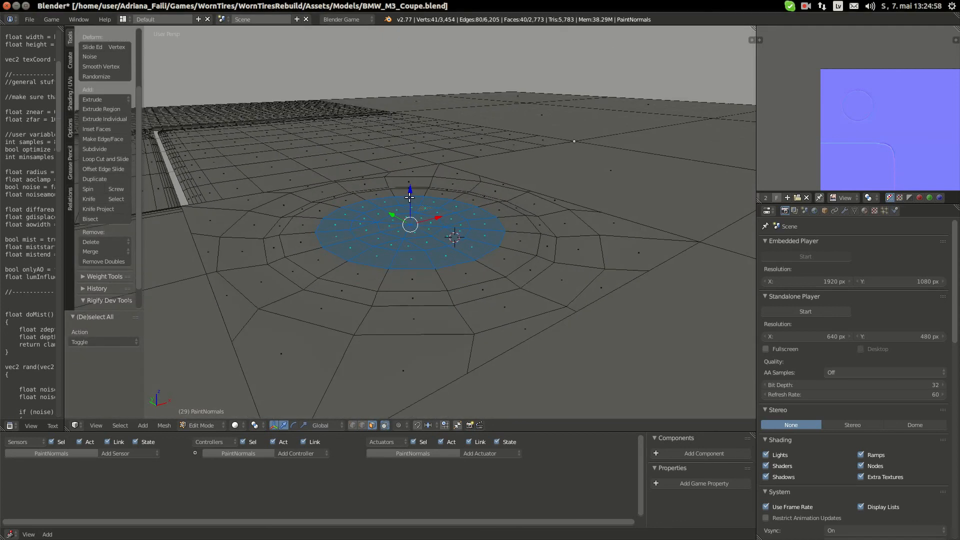
pyautogui.moveTo(409, 198); pyautogui.dragTo(411, 206)
pyautogui.moveTo(411, 206); pyautogui.dragTo(388, 244, button='middle')
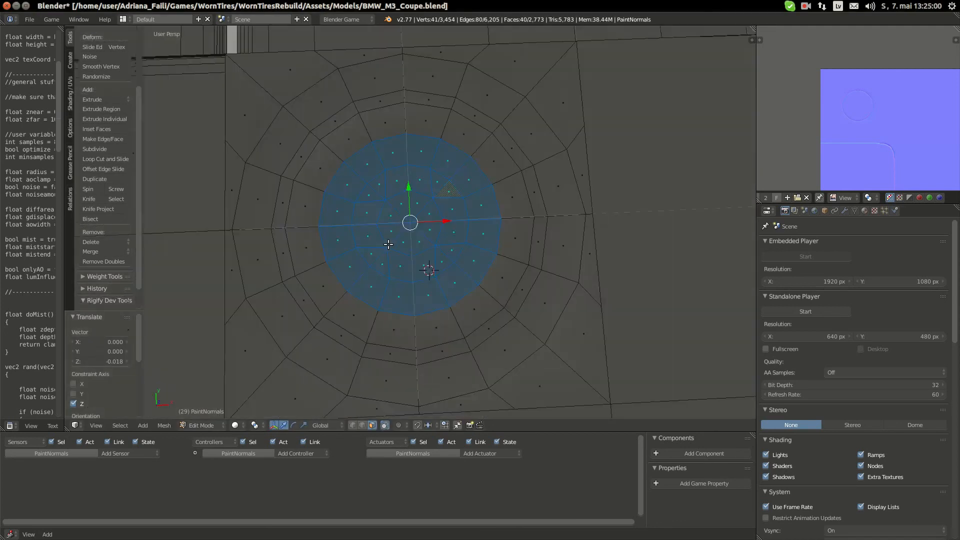
# Select the faces within the next smaller central circle and raise them by 0.007 along global Z
pyautogui.press('a')
pyautogui.press('b')
pyautogui.moveTo(397, 171); pyautogui.dragTo(421, 264)
pyautogui.moveTo(420, 263); pyautogui.dragTo(393, 184, button='middle')
pyautogui.scroll(4, 394, 219)
pyautogui.moveTo(393, 247); pyautogui.dragTo(391, 281, button='middle')
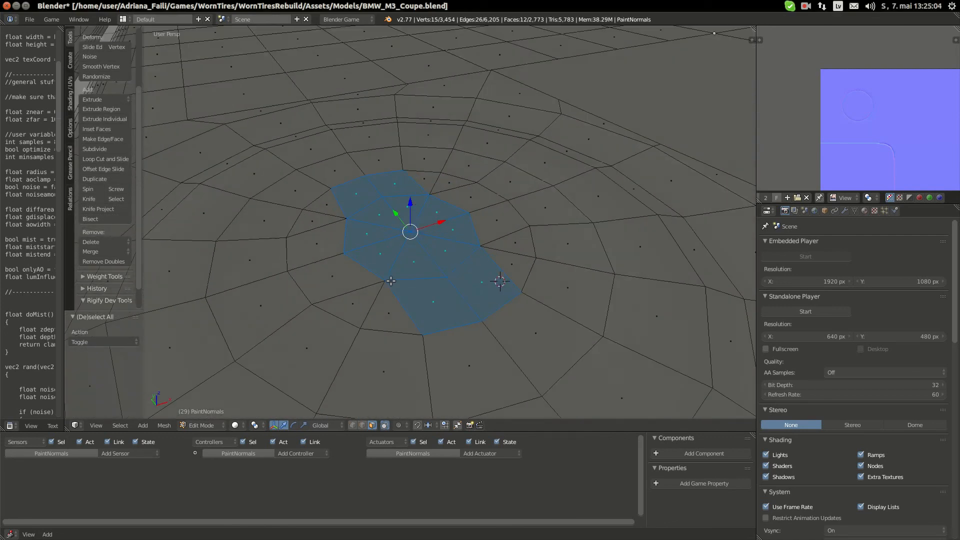
pyautogui.press('KP_7')
pyautogui.press('b')
pyautogui.moveTo(336, 170); pyautogui.dragTo(485, 291)
pyautogui.moveTo(413, 278); pyautogui.dragTo(457, 173, button='middle')
pyautogui.moveTo(410, 209); pyautogui.dragTo(410, 207)
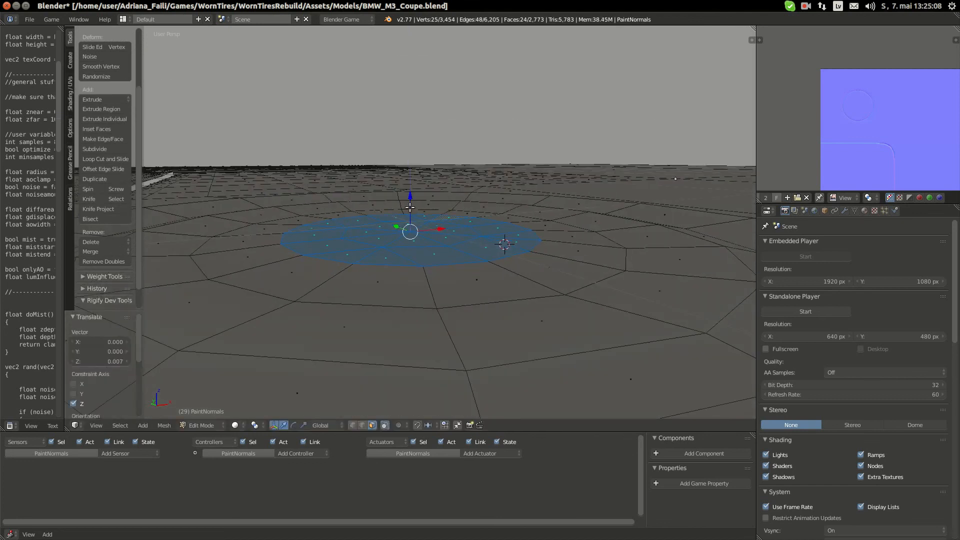
pyautogui.moveTo(410, 207); pyautogui.dragTo(406, 285, button='middle')
pyautogui.press('a')
pyautogui.press('b')
pyautogui.moveTo(400, 165); pyautogui.dragTo(441, 340)
pyautogui.moveTo(440, 341); pyautogui.dragTo(517, 295, button='middle')
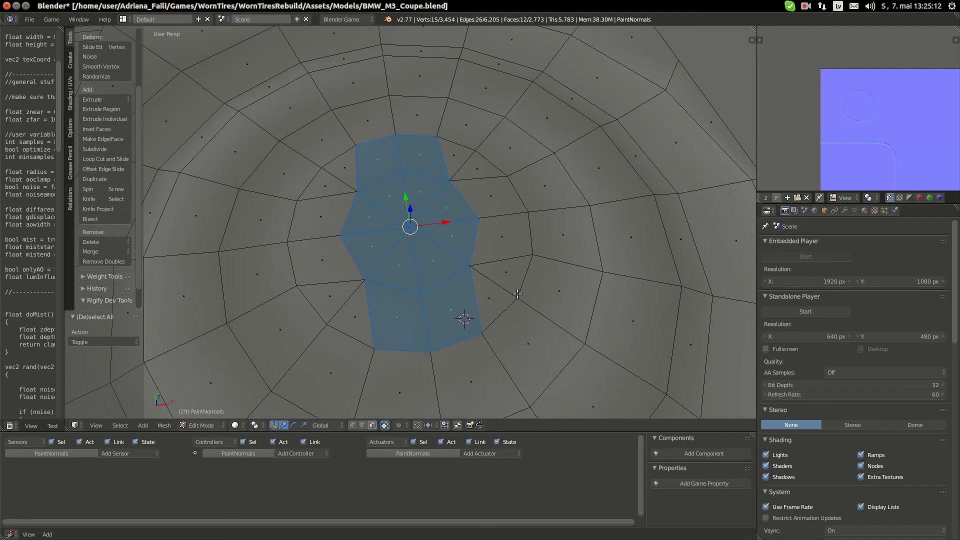
pyautogui.press('s')
pyautogui.press('x')
pyautogui.rightClick(488, 288)
# Select the innermost ring's vertices with the center vertex and scale them to 0.448 along global X
pyautogui.click(352, 425)
pyautogui.press('a')
pyautogui.press('b')
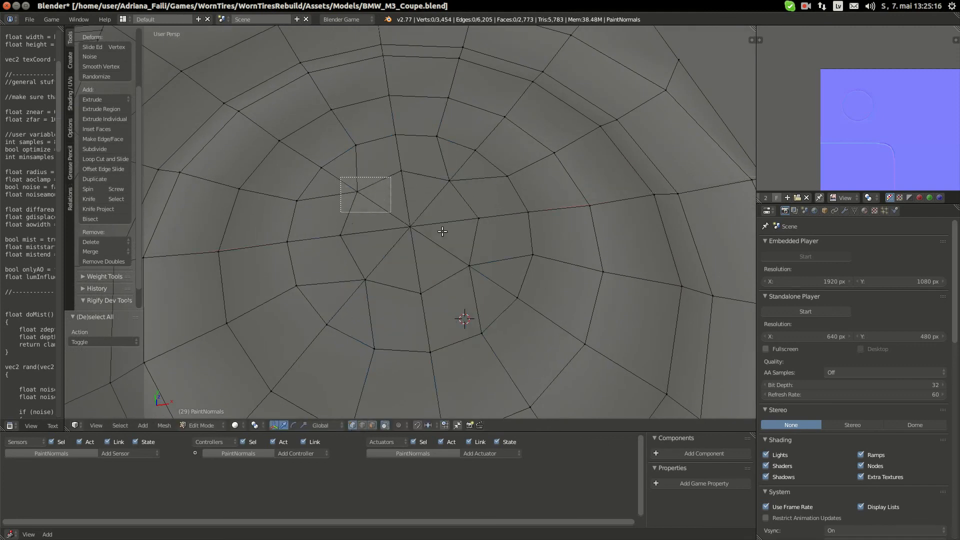
pyautogui.moveTo(341, 177); pyautogui.dragTo(455, 266)
pyautogui.keyDown('shift'); pyautogui.rightClick(401, 171); pyautogui.keyUp('shift')
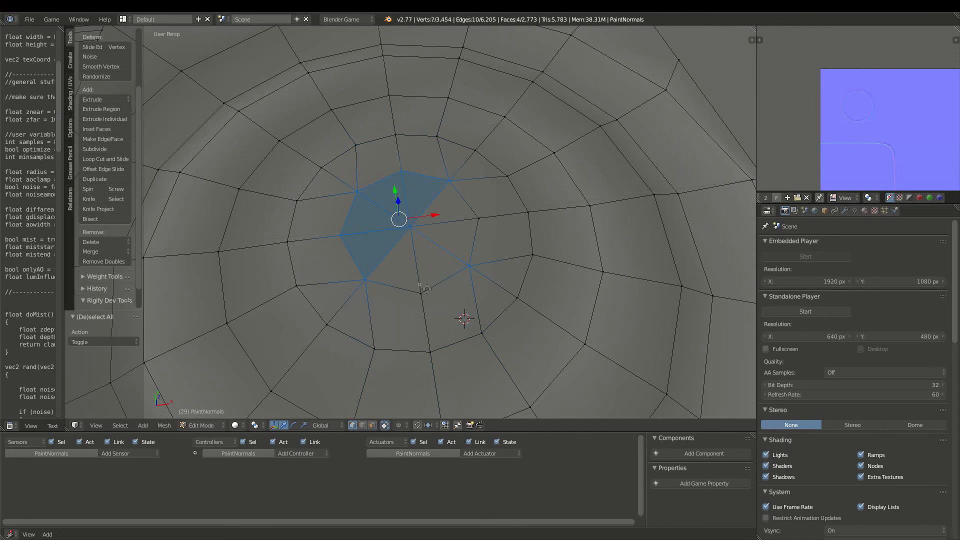
pyautogui.keyDown('shift'); pyautogui.rightClick(421, 291); pyautogui.keyUp('shift')
pyautogui.keyDown('shift'); pyautogui.rightClick(478, 220); pyautogui.keyUp('shift')
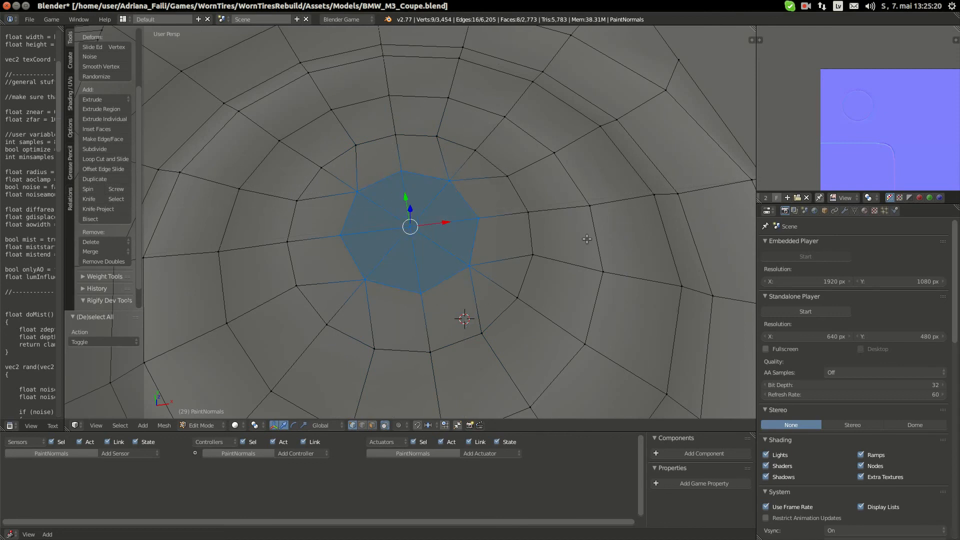
pyautogui.press('s')
pyautogui.press('x')
pyautogui.click(488, 239)
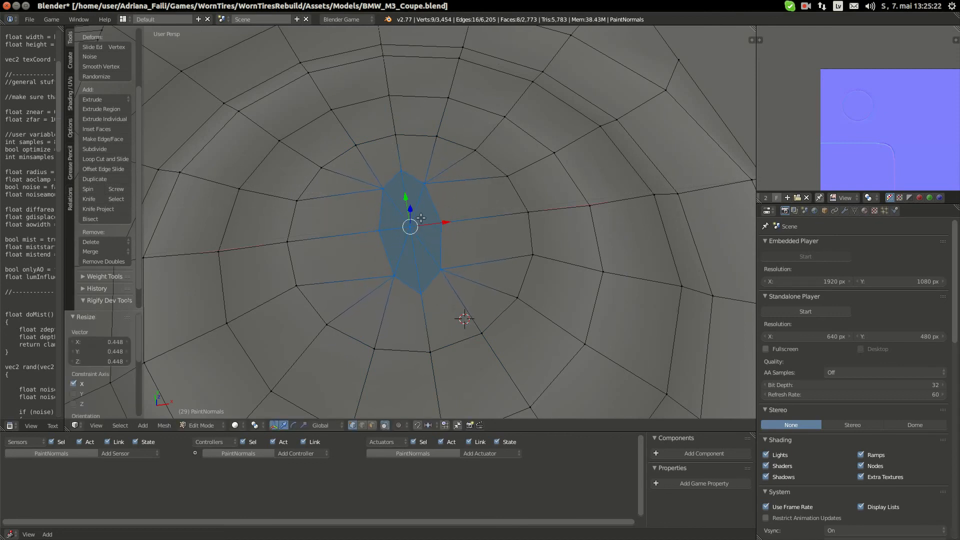
# Clear the selection and snap the 3D cursor to the scene center
pyautogui.press('KP_7')
pyautogui.press('a')
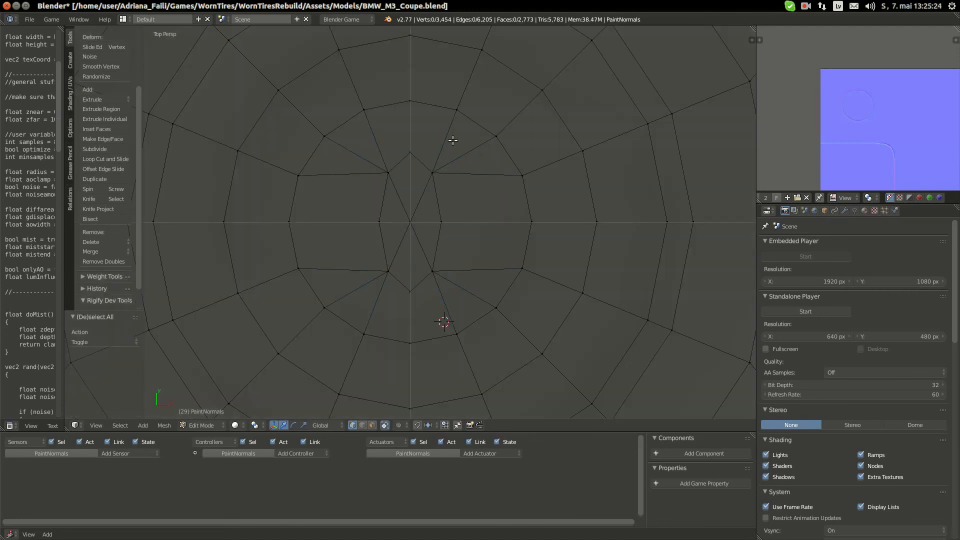
pyautogui.hotkey('shift', 's')
pyautogui.click(470, 314)
# Scale the next ring's four vertices flanking the vertical center line to 0.388 along global X and about 1.06 along global Y
pyautogui.rightClick(375, 94)
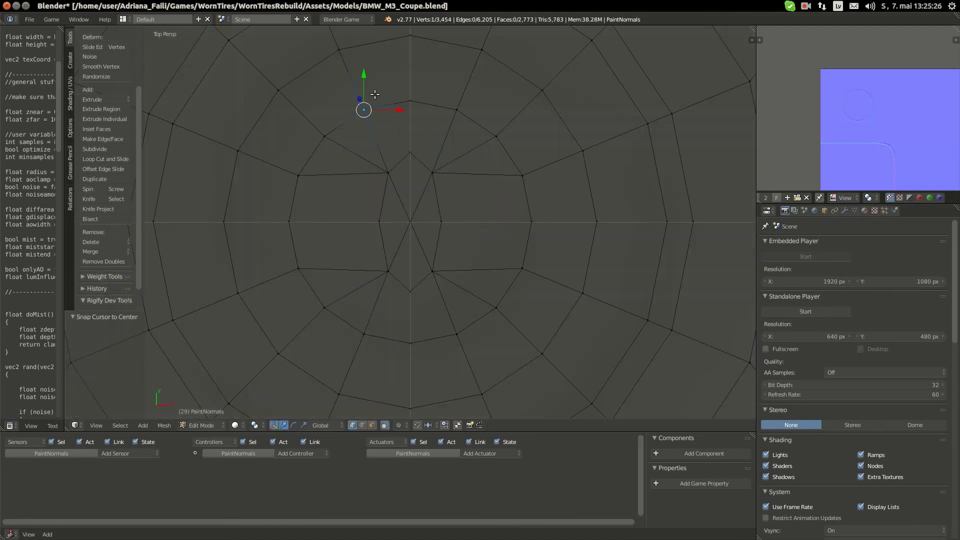
pyautogui.press('s')
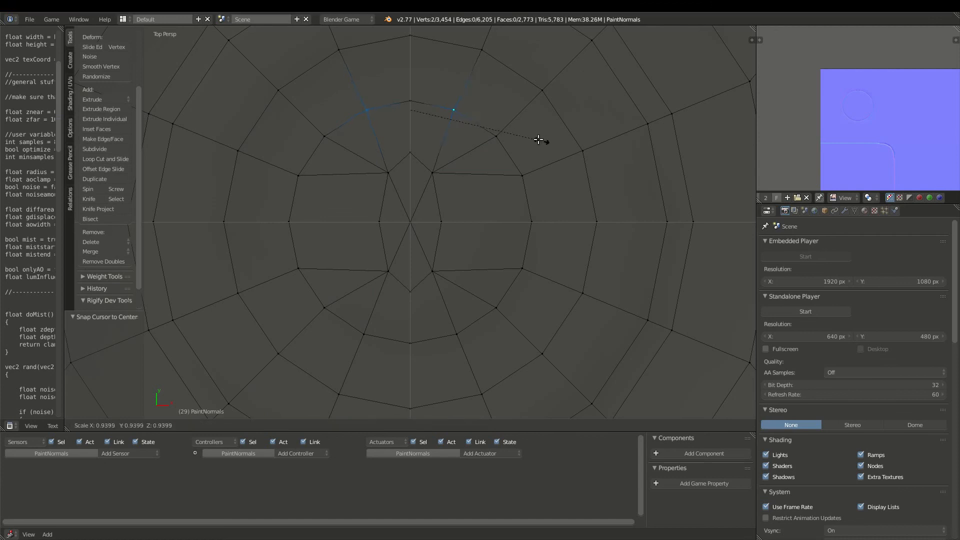
pyautogui.rightClick(351, 343)
pyautogui.keyDown('shift'); pyautogui.rightClick(361, 336); pyautogui.keyUp('shift')
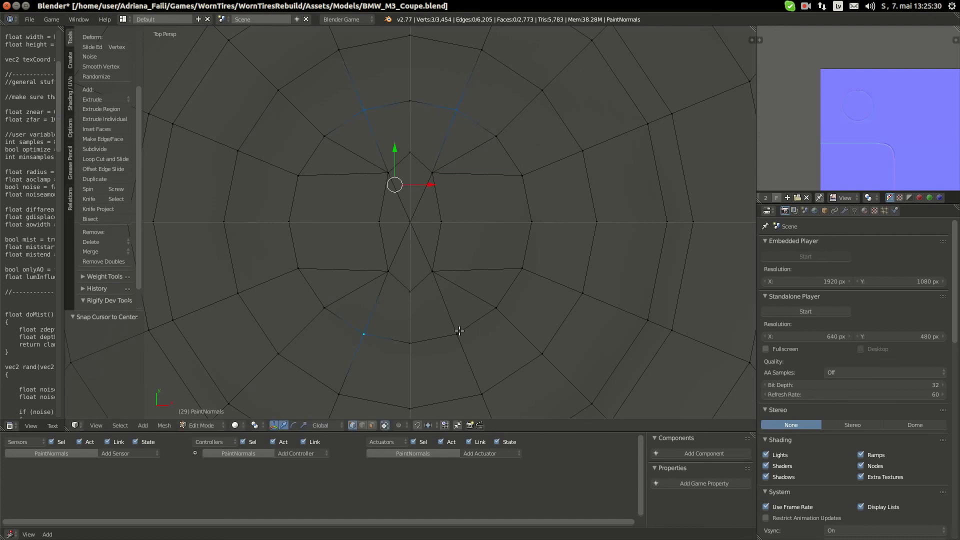
pyautogui.press('s')
pyautogui.press('x')
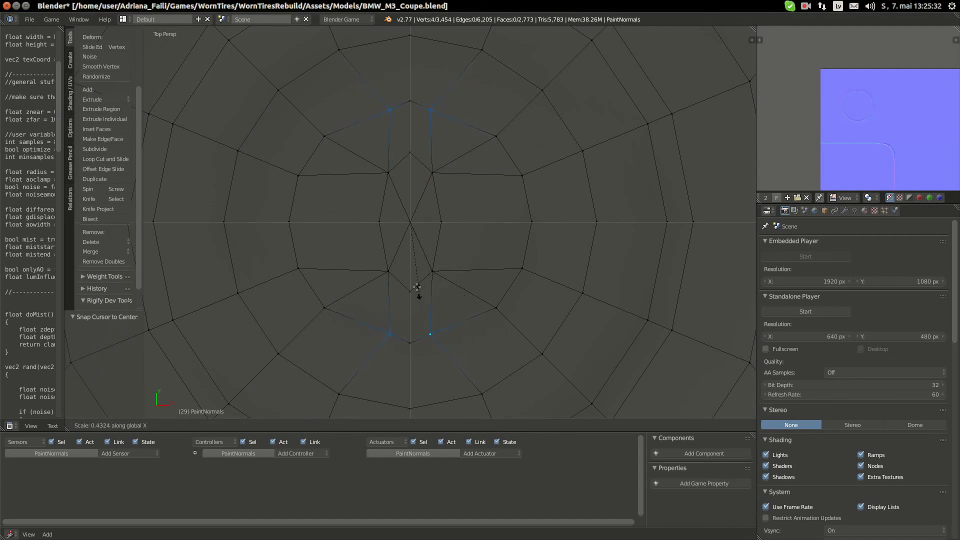
pyautogui.click(419, 285)
pyautogui.press('s')
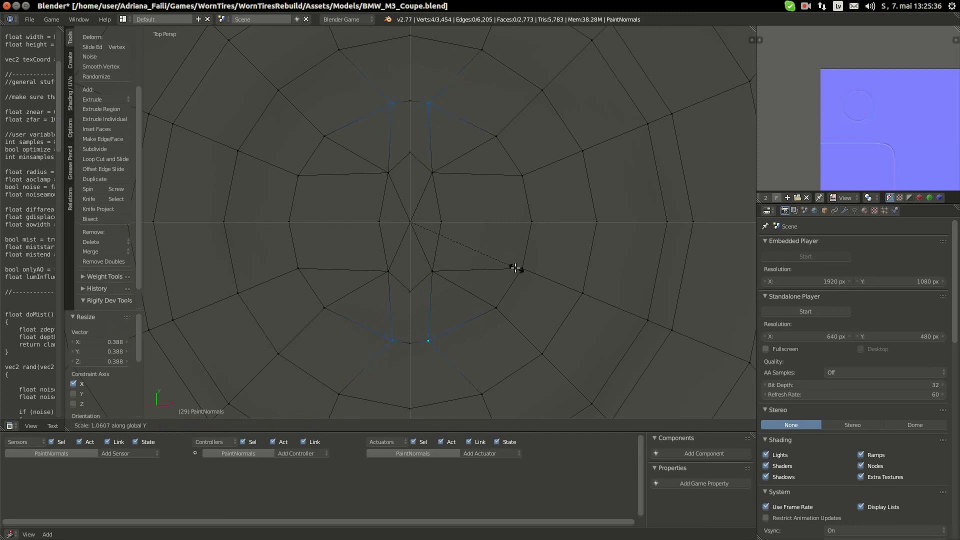
pyautogui.click(515, 268)
# Box-select the faces forming the narrow central slot and extrude them about 0.17 downward along their normal
pyautogui.press('a')
pyautogui.press('b')
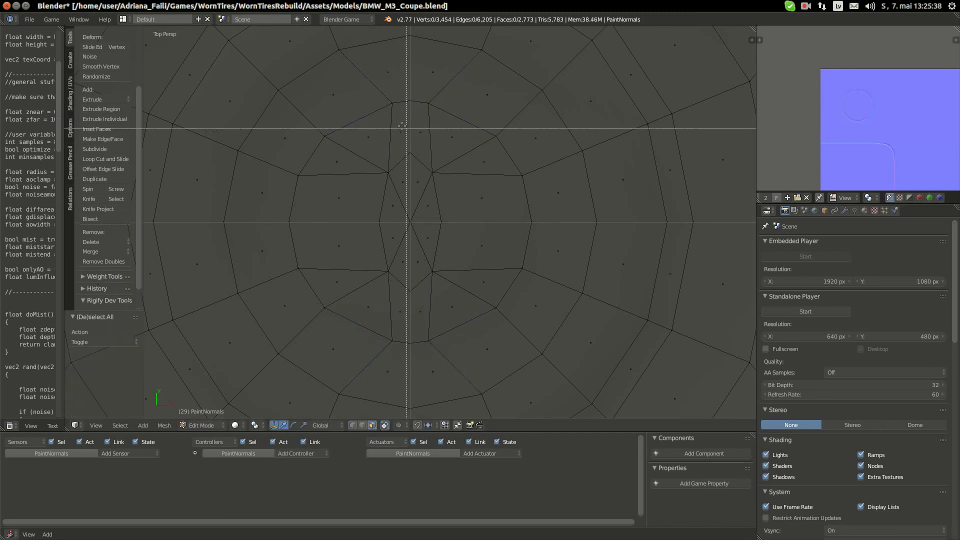
pyautogui.moveTo(400, 141); pyautogui.dragTo(433, 342)
pyautogui.moveTo(420, 325); pyautogui.dragTo(447, 290, button='middle')
pyautogui.press('e')
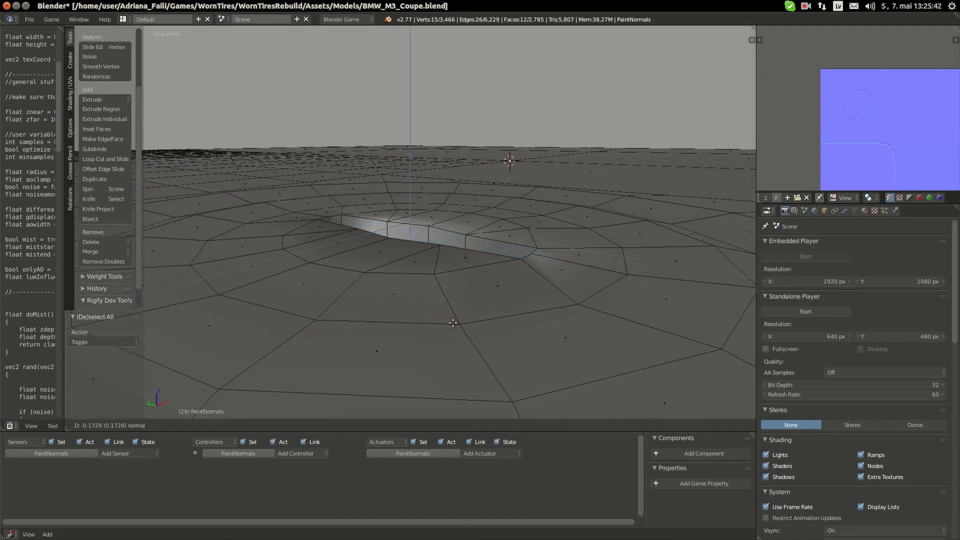
pyautogui.click(453, 322)
# Flatten the extruded slot faces by scaling them to 0 along Z, and clear the selection
pyautogui.moveTo(453, 323); pyautogui.dragTo(380, 395, button='middle')
pyautogui.press('s')
pyautogui.press('z')
pyautogui.press('0')
pyautogui.press('Return')
pyautogui.scroll(-8, 411, 280)
pyautogui.scroll(8, 411, 281)
pyautogui.press('a')
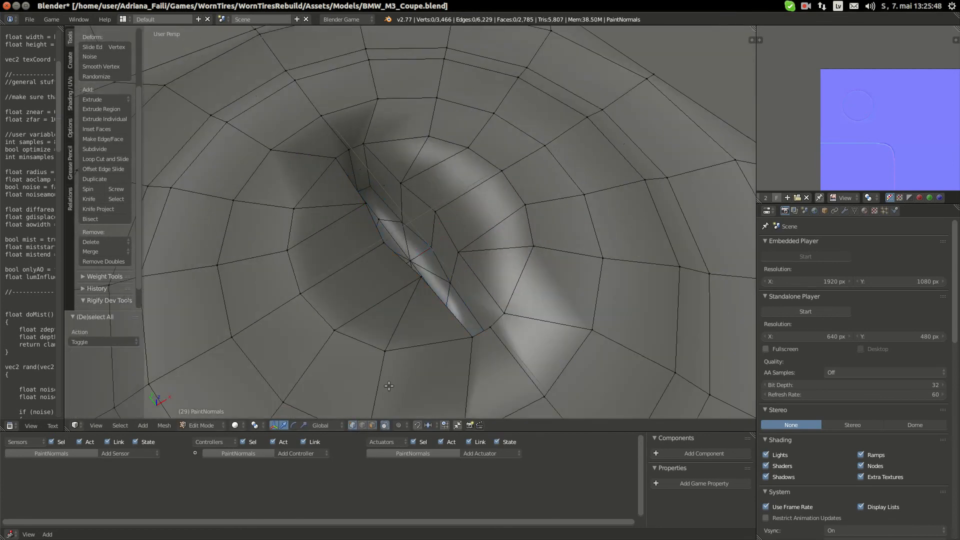
# Move two vertices on the slot's long side: one by -0.009 X, 0.004 Y, the other by -0.018 X, 0.017 Y, 0.009 Z
pyautogui.moveTo(389, 386); pyautogui.dragTo(456, 257, button='middle')
pyautogui.rightClick(456, 256)
pyautogui.press('g')
pyautogui.click(488, 266)
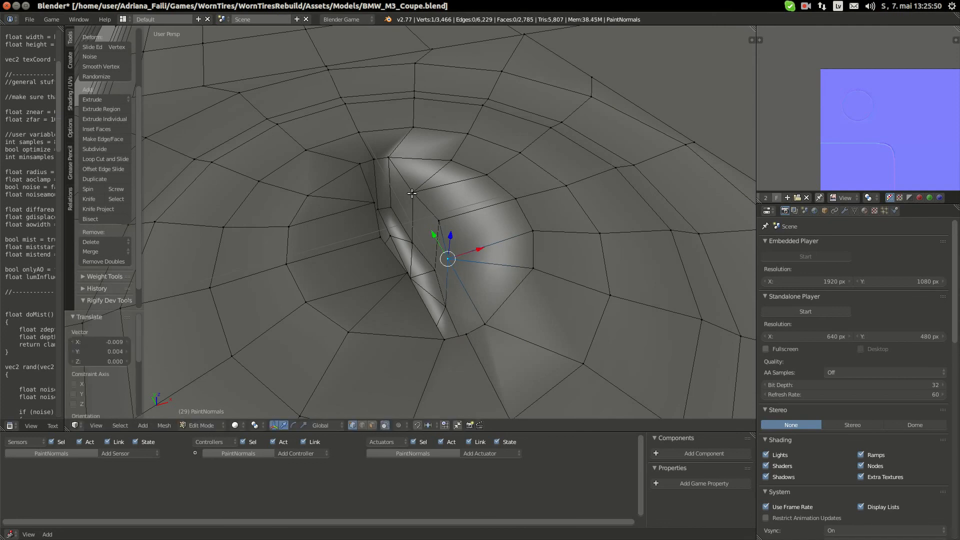
pyautogui.rightClick(412, 193)
pyautogui.press('g')
pyautogui.click(429, 215)
# Move the slot's middle vertex by about -0.026 X, 0.009 Y, and readjust it by 0.015 X, -0.002 Y, 0.003 Z
pyautogui.rightClick(413, 242)
pyautogui.moveTo(439, 262); pyautogui.dragTo(437, 283, button='middle')
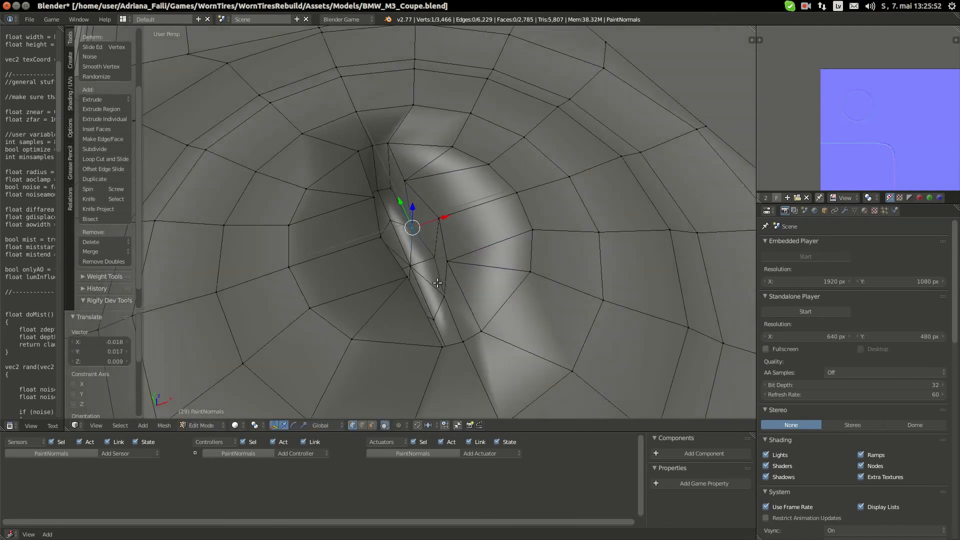
pyautogui.press('g')
pyautogui.click(431, 288)
pyautogui.rightClick(435, 257)
pyautogui.press('g')
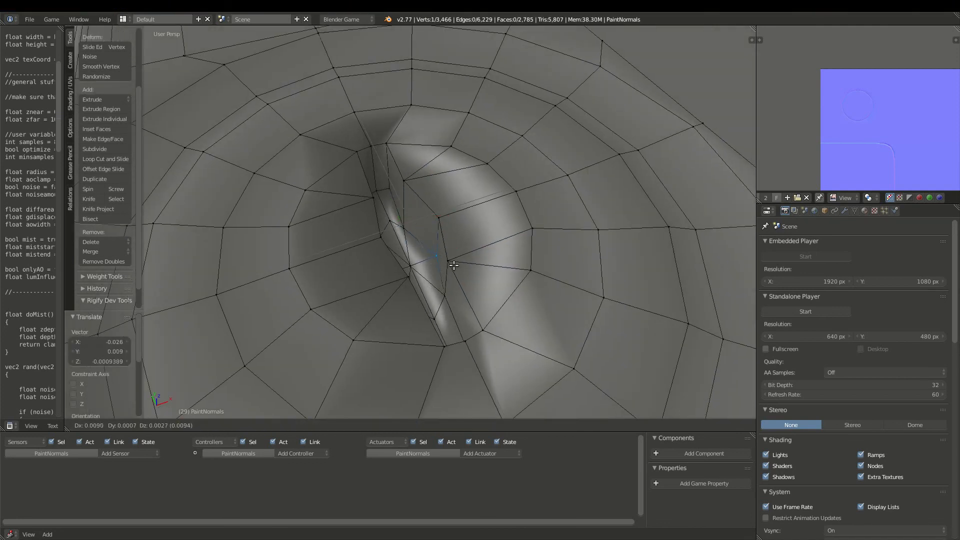
pyautogui.click(454, 266)
pyautogui.moveTo(455, 267); pyautogui.dragTo(395, 277, button='middle')
pyautogui.scroll(-5, 395, 277)
pyautogui.scroll(7, 425, 322)
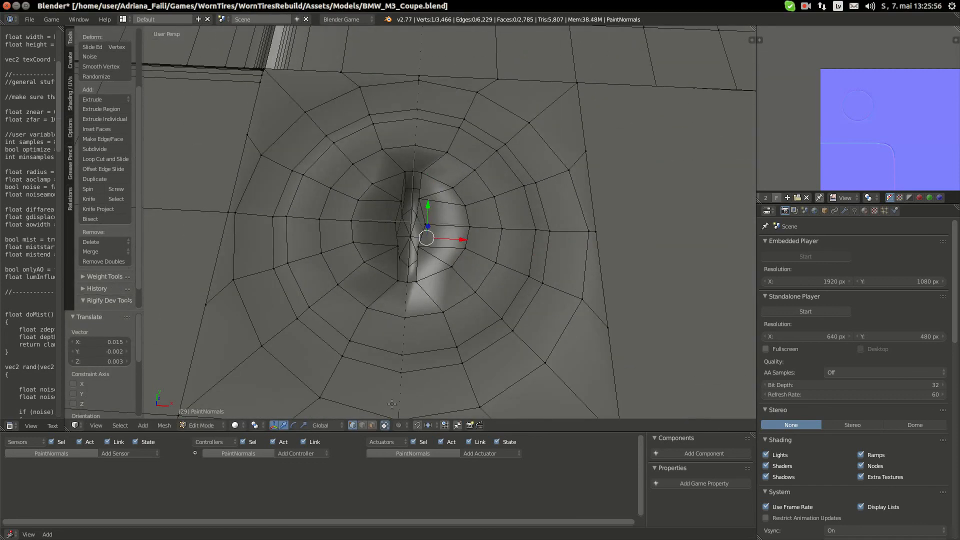
# Select all the edges around the slot's upper rim and apply Edge Split to them
pyautogui.press('a')
pyautogui.rightClick(415, 308)
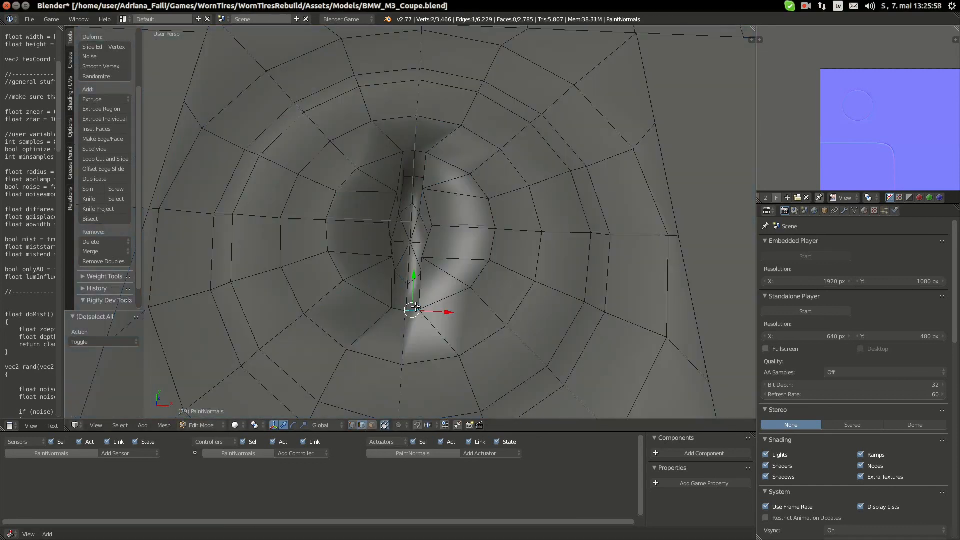
pyautogui.moveTo(434, 309); pyautogui.dragTo(446, 288, button='middle')
pyautogui.keyDown('alt'); pyautogui.rightClick(447, 304); pyautogui.keyUp('alt')
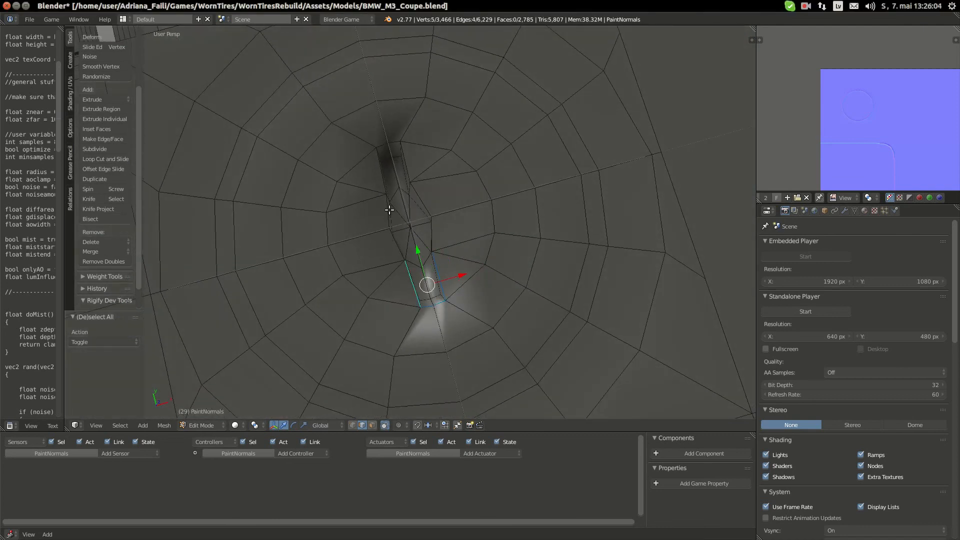
pyautogui.keyDown('shift'); pyautogui.rightClick(409, 157); pyautogui.keyUp('shift')
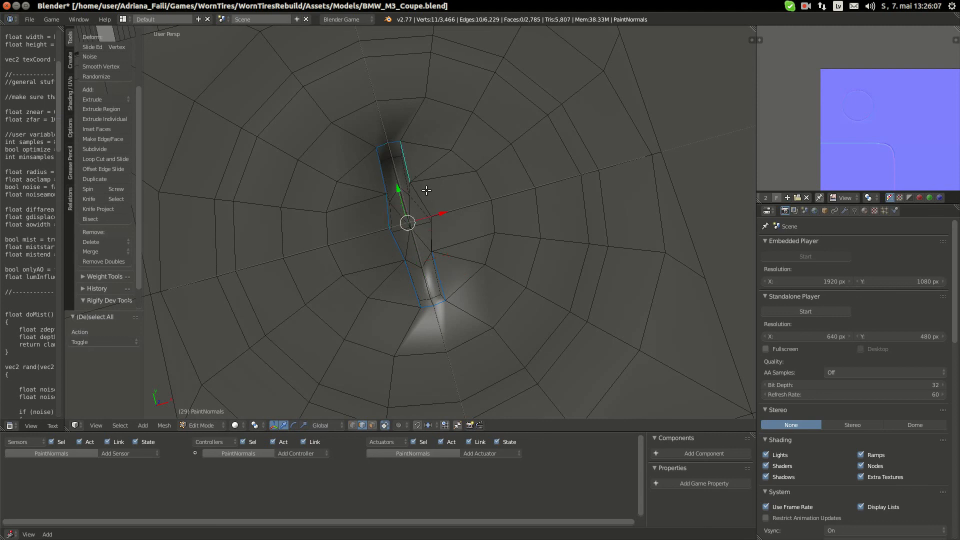
pyautogui.hotkey('ctrl', 'z')
pyautogui.keyDown('shift'); pyautogui.rightClick(432, 235); pyautogui.keyUp('shift')
pyautogui.moveTo(432, 235); pyautogui.dragTo(435, 243, button='middle')
pyautogui.scroll(2, 435, 243)
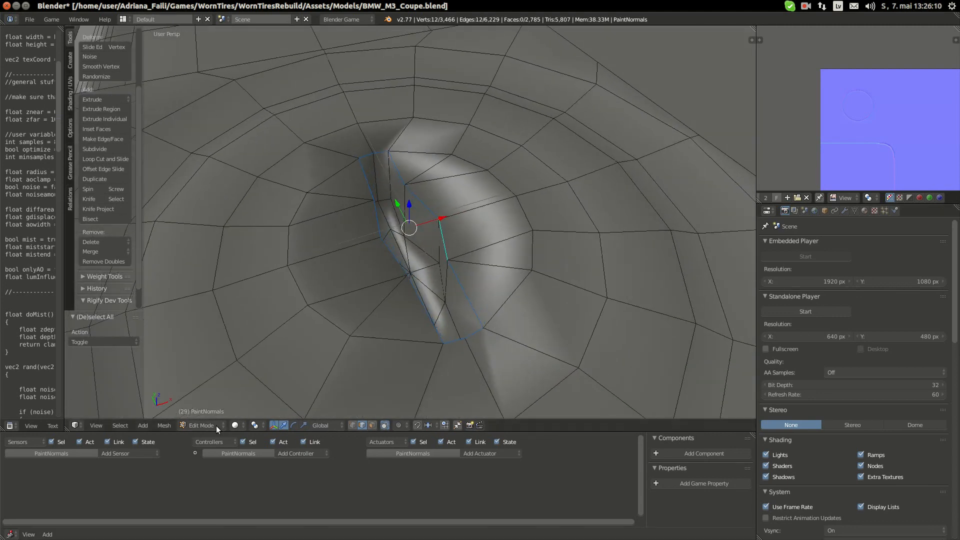
pyautogui.click(166, 425)
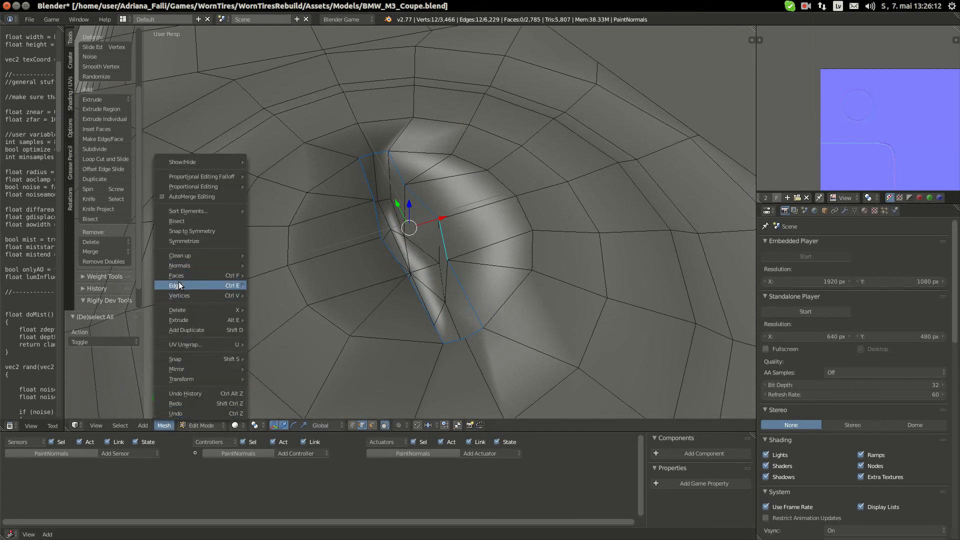
pyautogui.moveTo(179, 283)
pyautogui.click(278, 452)
# Switch to face selection and box-select the faces of the slot's recessed floor
pyautogui.moveTo(395, 345); pyautogui.dragTo(358, 370, button='middle')
pyautogui.click(374, 427)
pyautogui.moveTo(383, 282); pyautogui.dragTo(389, 277, button='middle')
pyautogui.press('a')
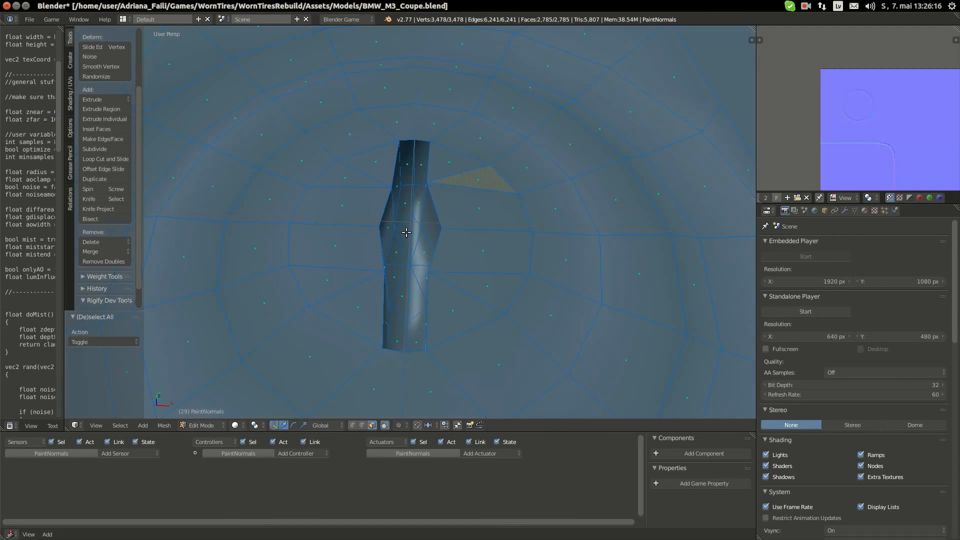
pyautogui.press('a')
pyautogui.press('b')
pyautogui.moveTo(403, 201); pyautogui.dragTo(410, 331)
pyautogui.moveTo(406, 320); pyautogui.dragTo(417, 322, button='middle')
pyautogui.press('b')
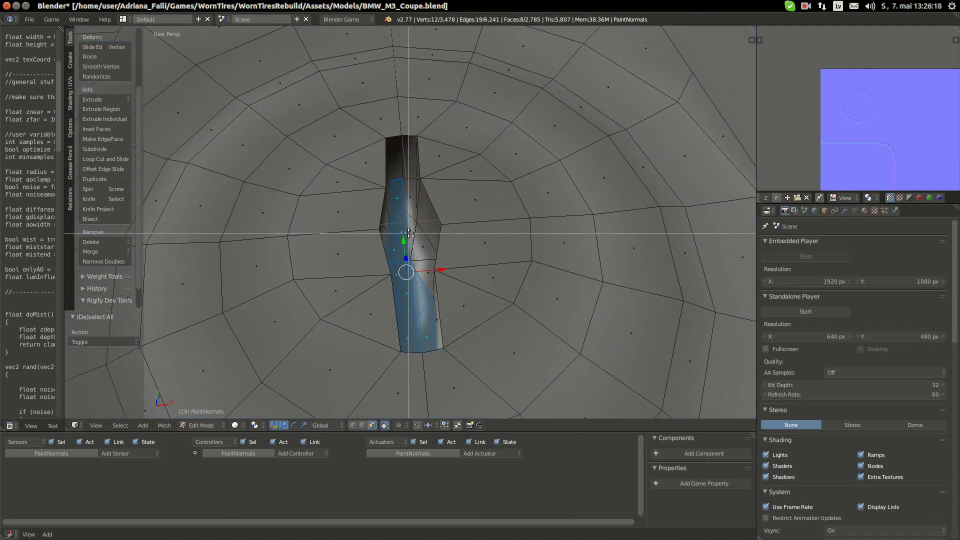
pyautogui.moveTo(409, 189); pyautogui.dragTo(412, 245)
pyautogui.moveTo(413, 245); pyautogui.dragTo(440, 315, button='middle')
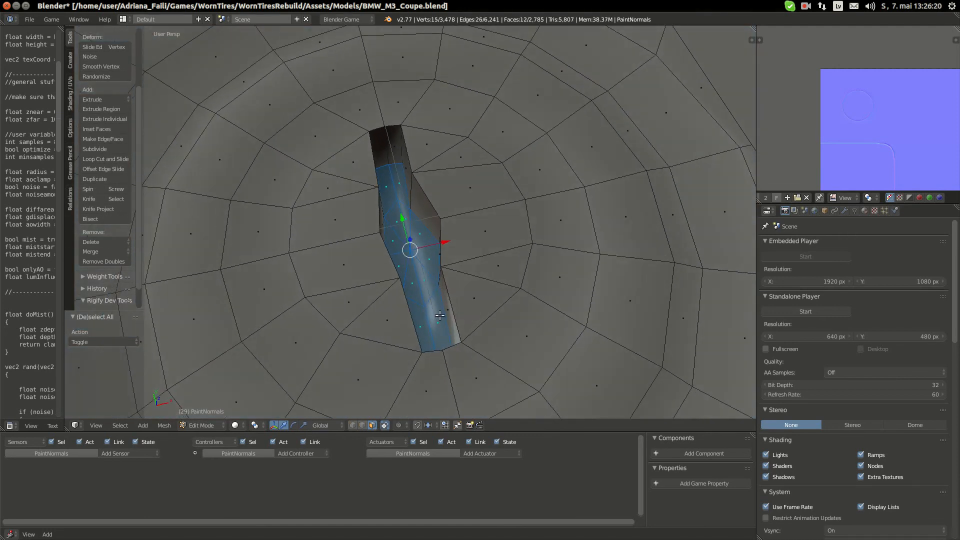
# Select the slot's floor faces afresh and scale them uniformly to 0.82
pyautogui.rightClick(429, 300)
pyautogui.press('b')
pyautogui.moveTo(412, 253); pyautogui.dragTo(434, 319)
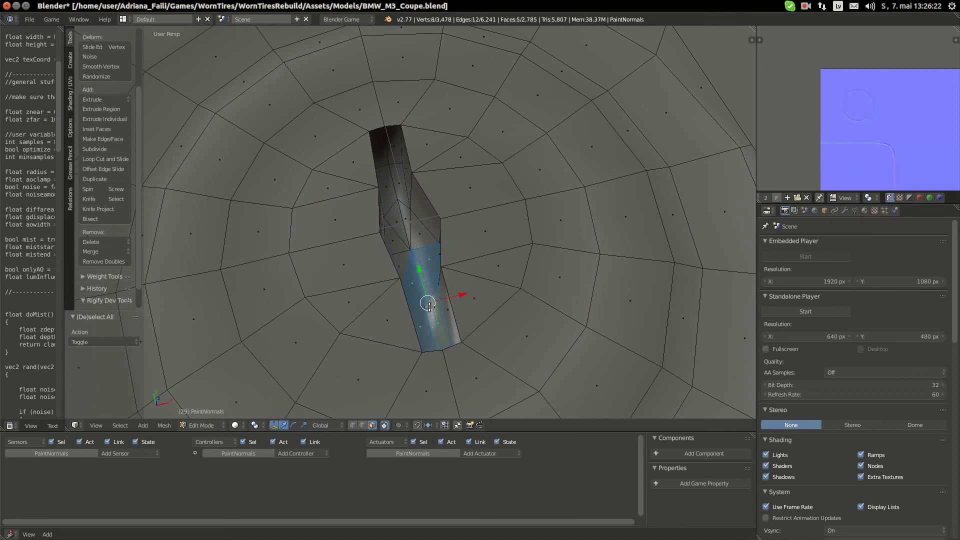
pyautogui.moveTo(434, 319); pyautogui.dragTo(418, 299, button='middle')
pyautogui.press('b')
pyautogui.moveTo(400, 223); pyautogui.dragTo(420, 270)
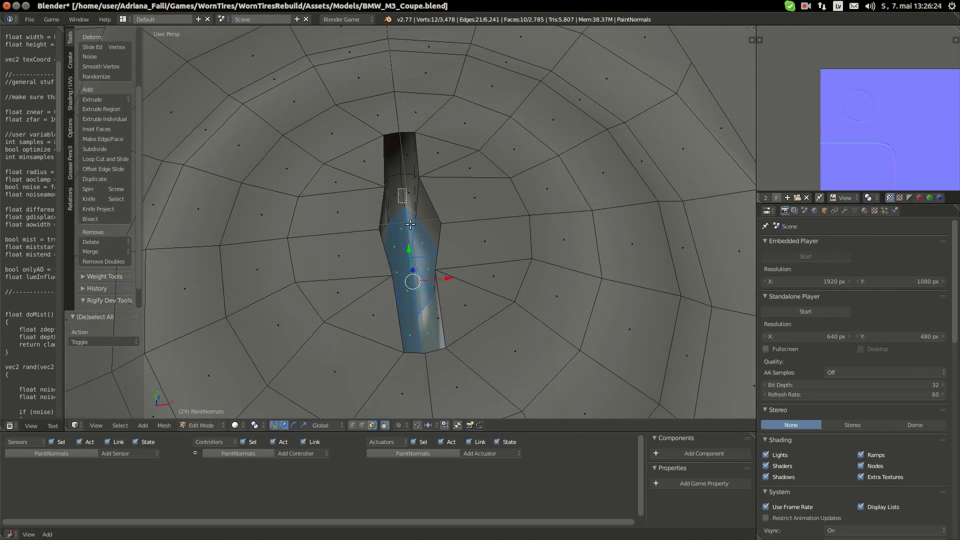
pyautogui.press('s')
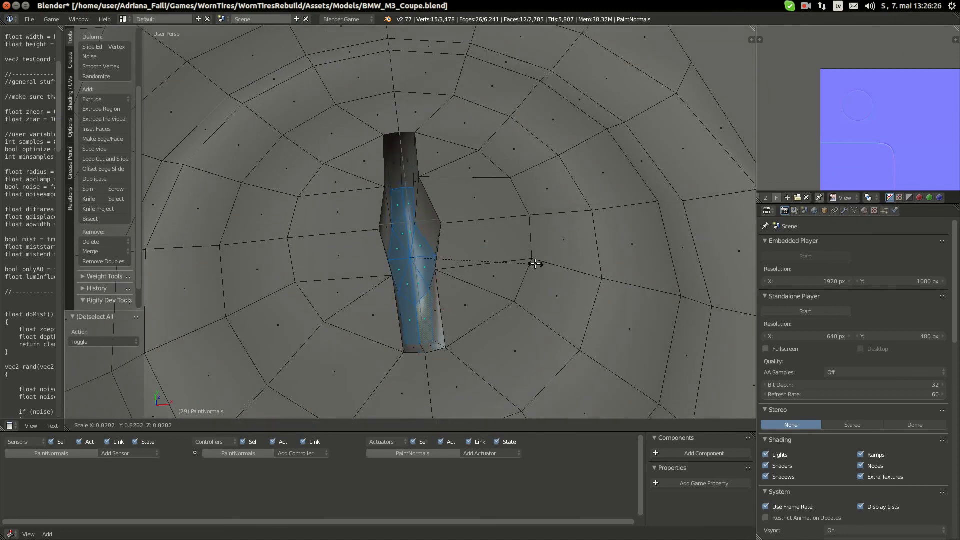
pyautogui.click(535, 264)
pyautogui.moveTo(535, 264); pyautogui.dragTo(530, 300, button='middle')
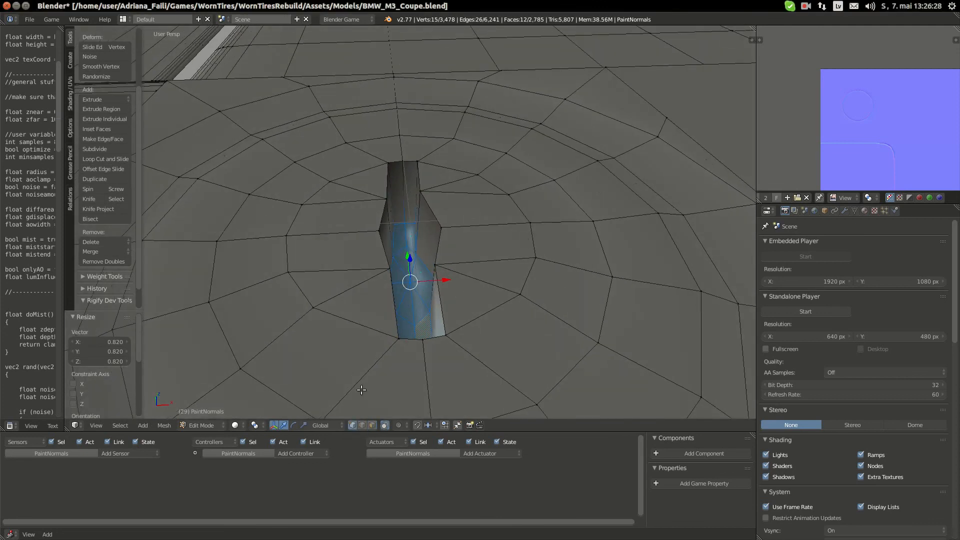
# Move a single vertex inside the slot by -0.014 in X, 0.002 in Y and 0.002 in Z
pyautogui.scroll(-5, 361, 390)
pyautogui.moveTo(362, 390); pyautogui.dragTo(353, 385, button='middle')
pyautogui.scroll(6, 380, 310)
pyautogui.rightClick(420, 206)
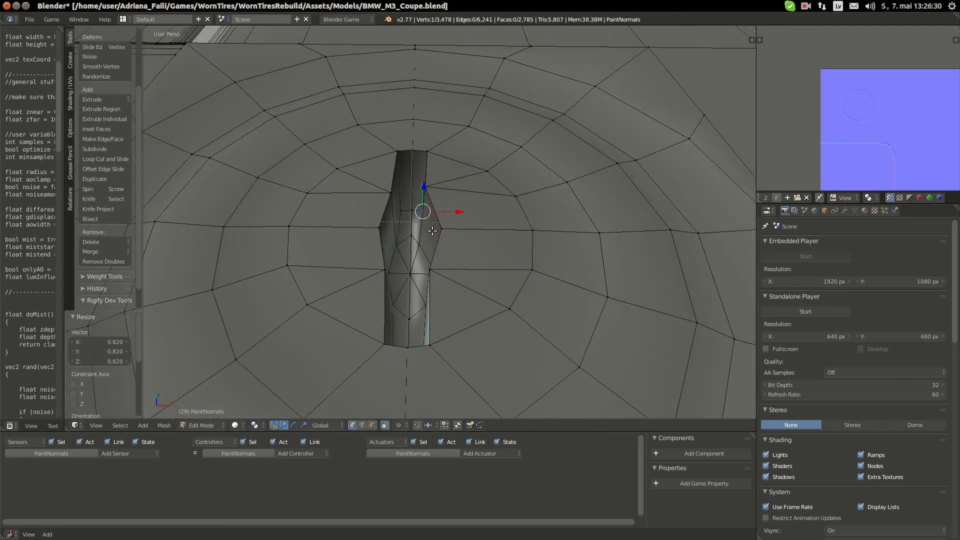
pyautogui.press('g')
pyautogui.click(427, 241)
# Select the outer edge loop of the round lock's ring and apply Edge Split to it
pyautogui.scroll(-5, 426, 242)
pyautogui.moveTo(415, 260); pyautogui.dragTo(395, 314, button='middle')
pyautogui.scroll(2, 424, 299)
pyautogui.click(363, 425)
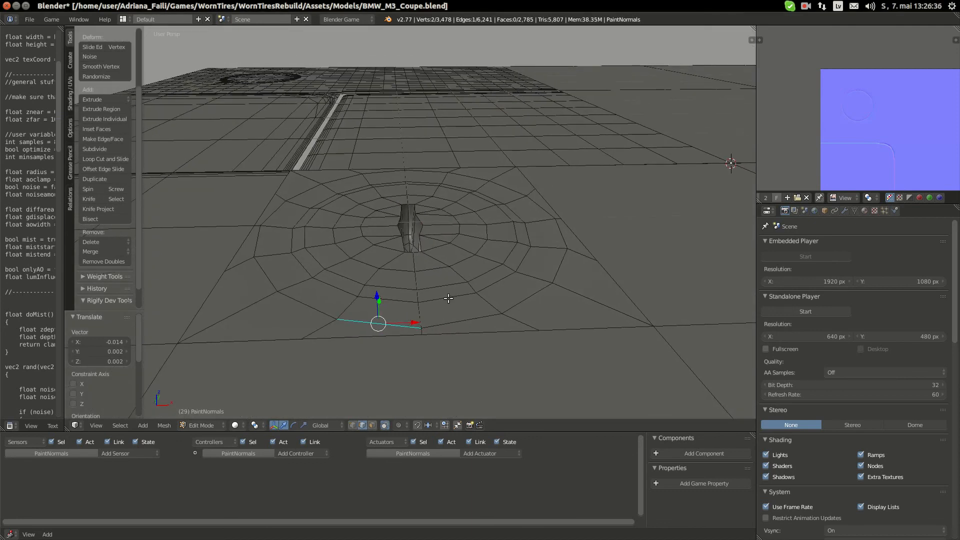
pyautogui.press('a')
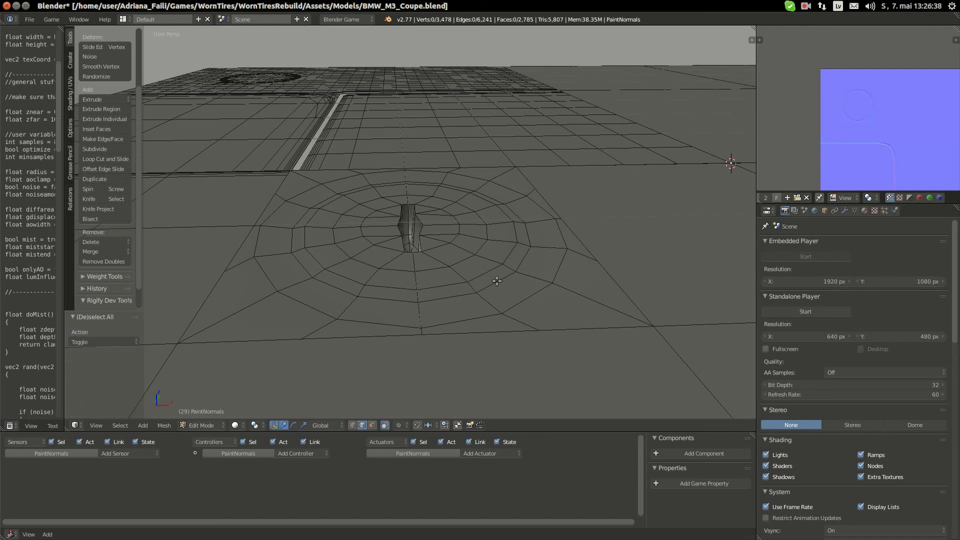
pyautogui.keyDown('alt'); pyautogui.rightClick(497, 281); pyautogui.keyUp('alt')
pyautogui.click(161, 425)
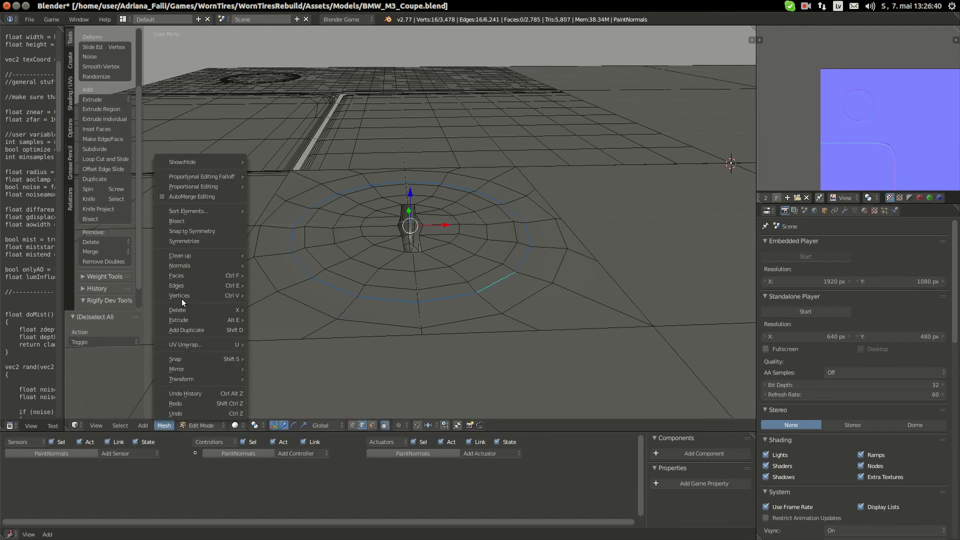
pyautogui.moveTo(181, 285)
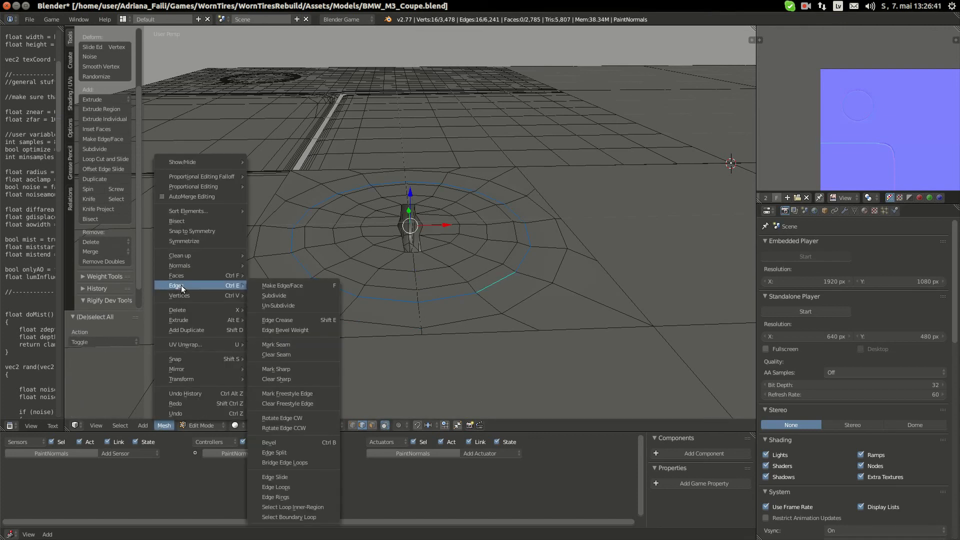
pyautogui.click(284, 449)
pyautogui.moveTo(409, 270); pyautogui.dragTo(425, 289, button='middle')
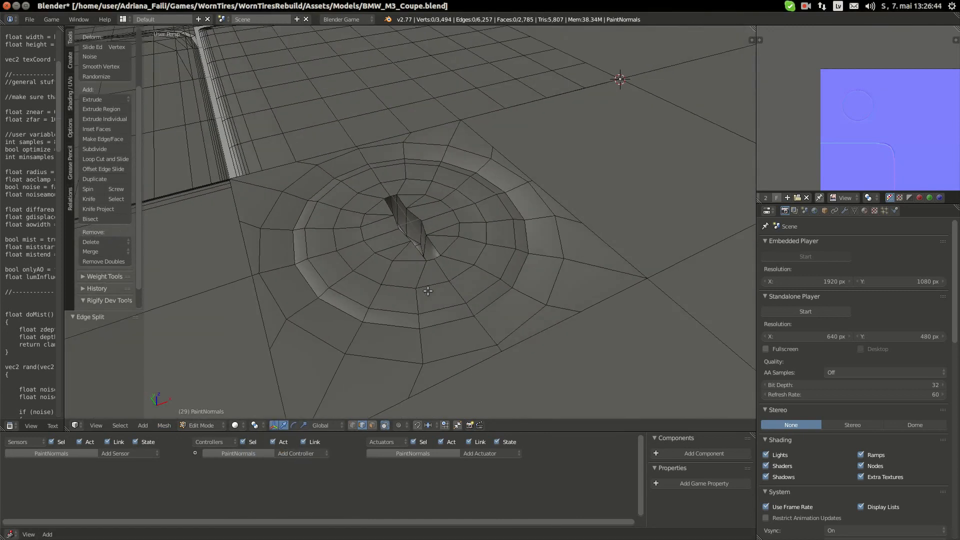
# Select the slightly smaller edge loop just inside the split one on the lock and apply Edge Split to it
pyautogui.press('a')
pyautogui.press('a')
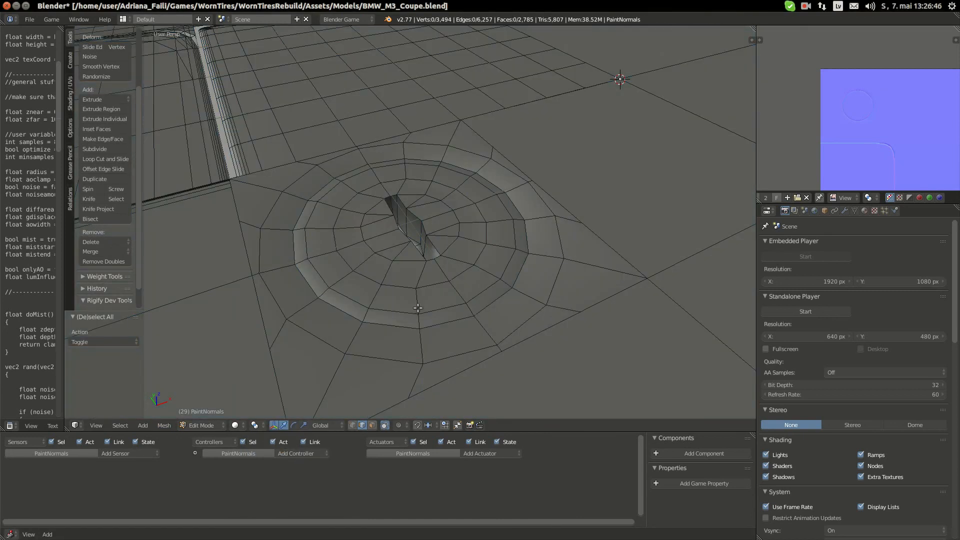
pyautogui.press('super')
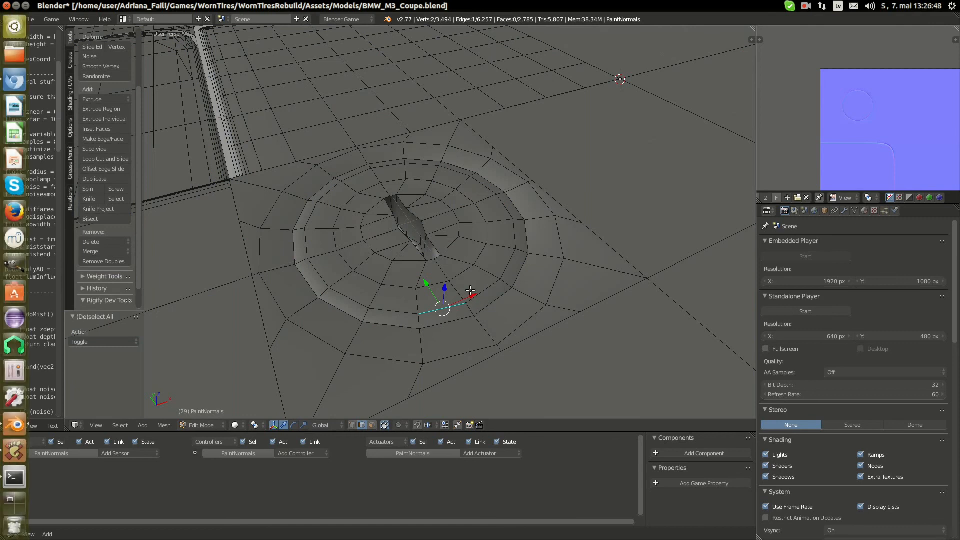
pyautogui.keyDown('alt'); pyautogui.rightClick(481, 287); pyautogui.keyUp('alt')
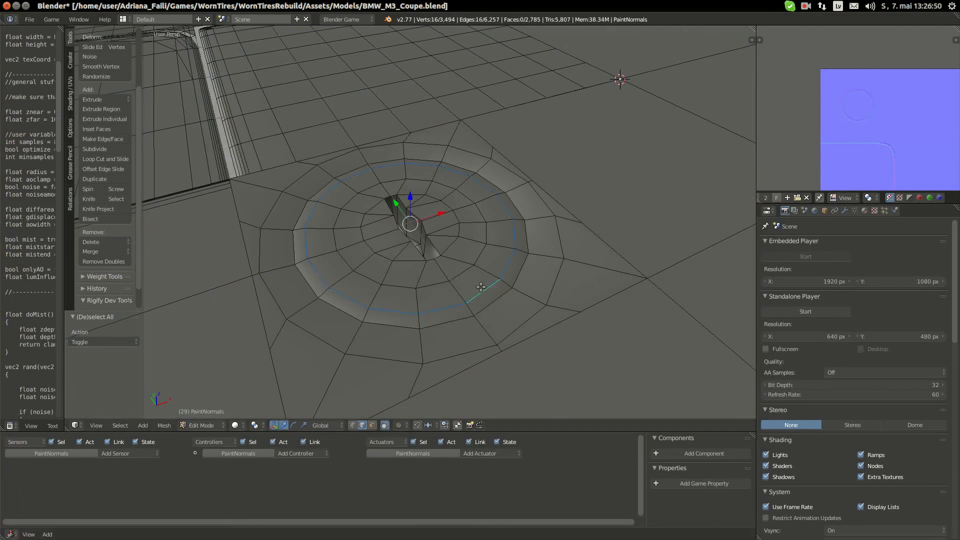
pyautogui.click(163, 427)
pyautogui.moveTo(178, 284)
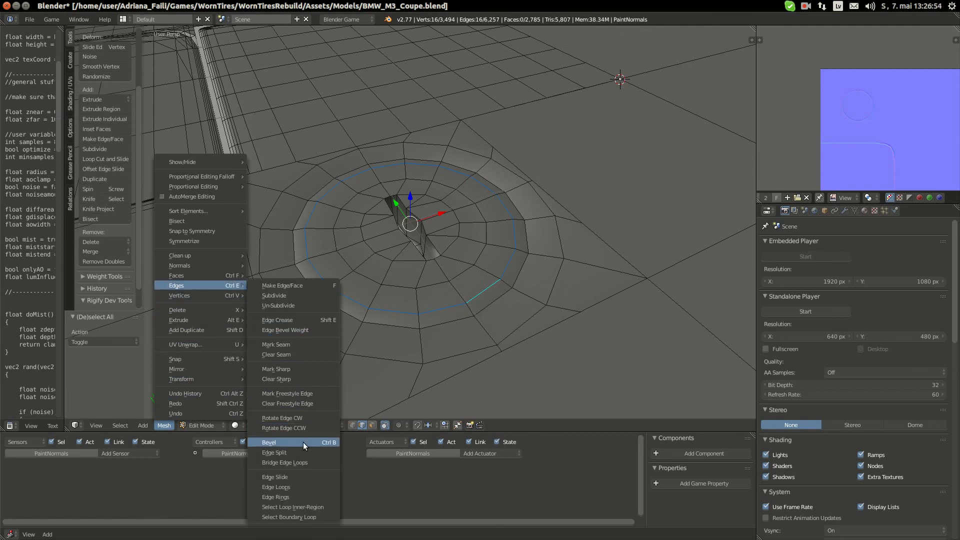
pyautogui.click(298, 451)
# Clear the selection, leave mesh editing and save the file
pyautogui.moveTo(383, 295); pyautogui.dragTo(428, 286, button='middle')
pyautogui.press('a')
pyautogui.press('a')
pyautogui.press('a')
pyautogui.press('Tab')
pyautogui.press('Home')
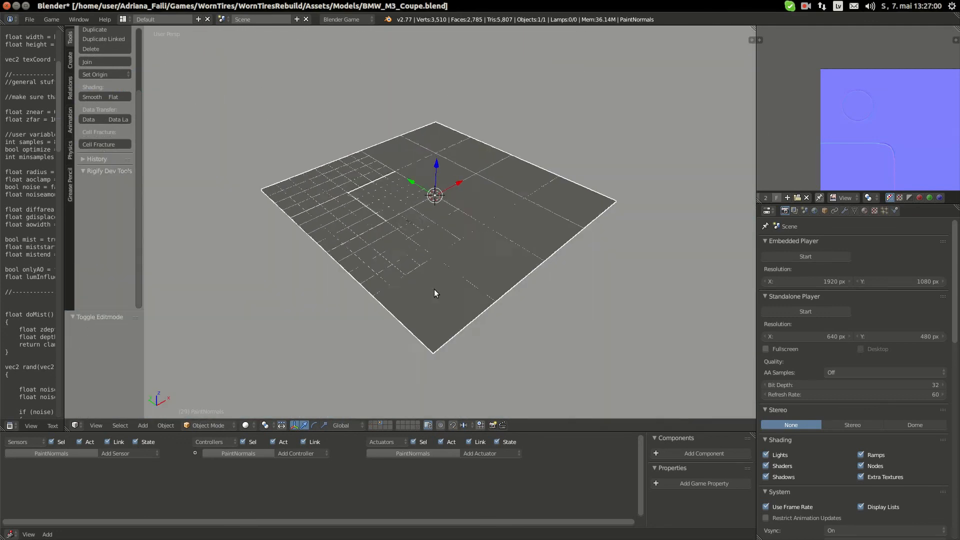
pyautogui.click(36, 19)
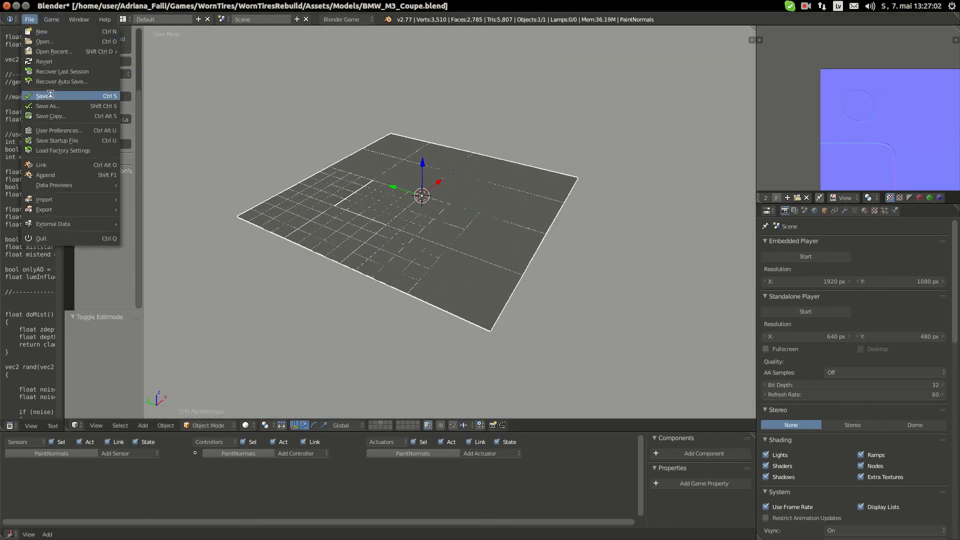
pyautogui.click(47, 95)
# Move the Baker plane from layer 20 to layer 3 and display layer 3
pyautogui.scroll(6, 439, 256)
pyautogui.scroll(5, 457, 296)
pyautogui.moveTo(457, 296); pyautogui.dragTo(458, 254, button='middle')
pyautogui.scroll(-11, 464, 221)
pyautogui.scroll(7, 442, 289)
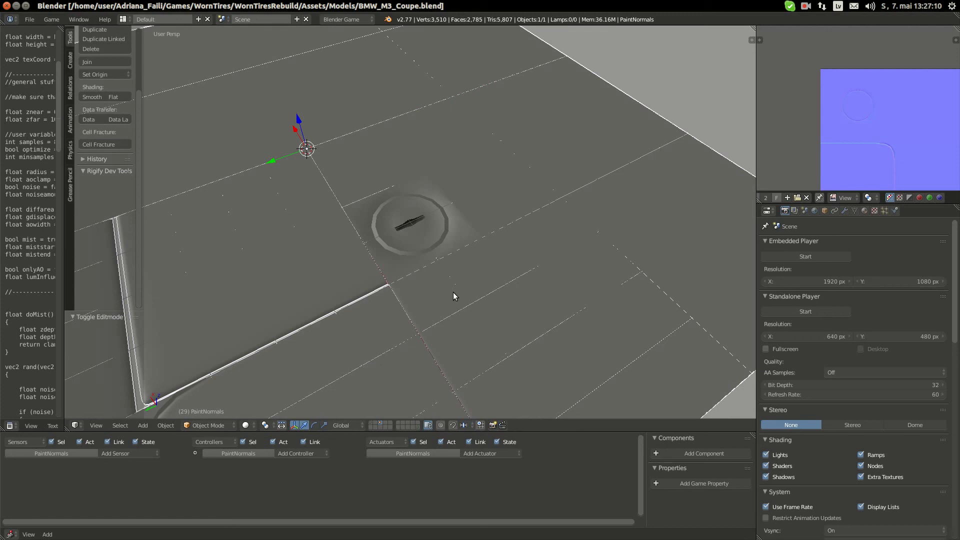
pyautogui.click(418, 426)
pyautogui.press('a')
pyautogui.press('m')
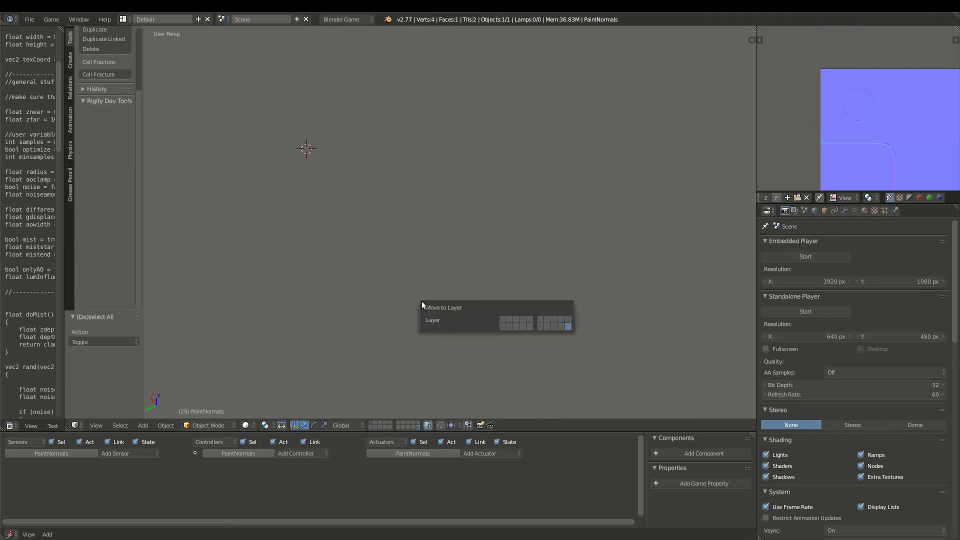
pyautogui.press('1')
pyautogui.press('1')
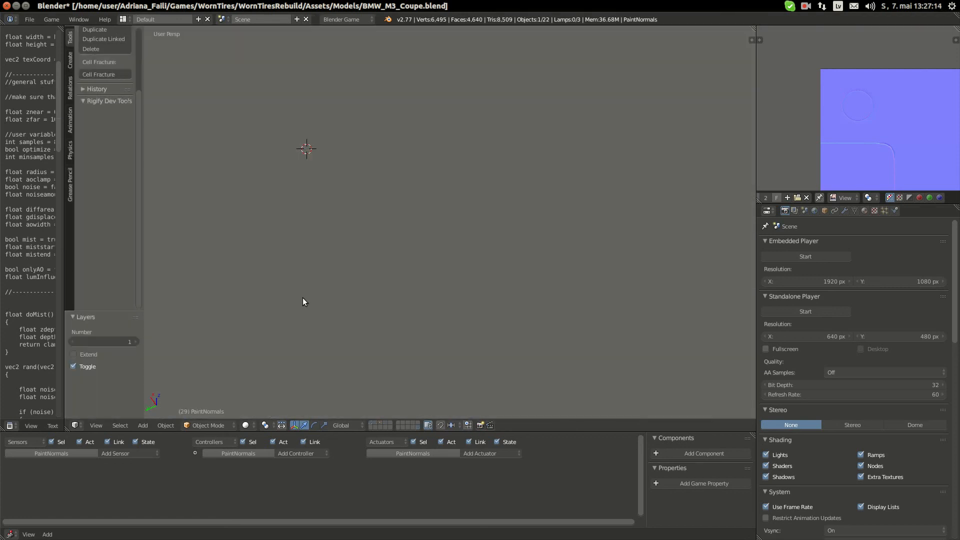
pyautogui.press('m')
pyautogui.press('3')
pyautogui.press('3')
pyautogui.scroll(-3, 391, 188)
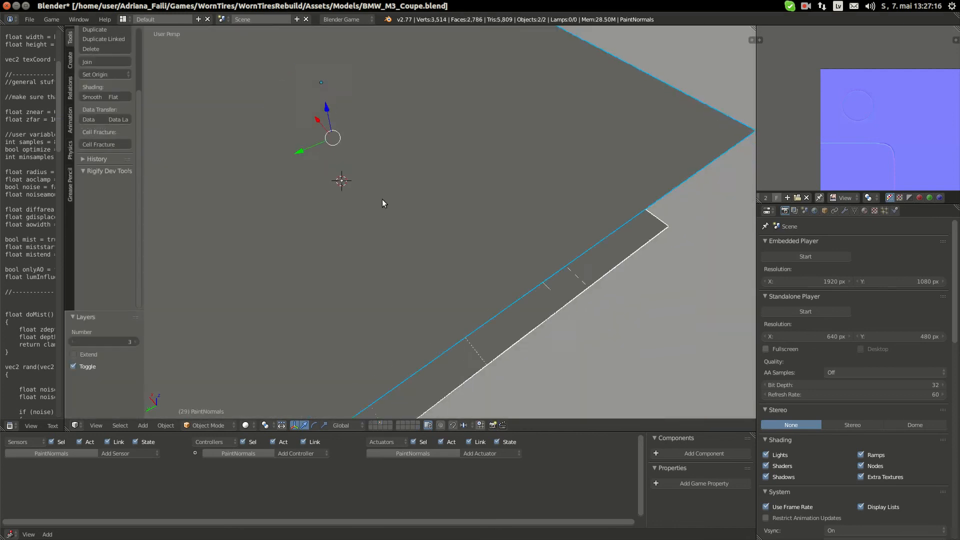
# Select the detailed mesh plus the Baker plane as the active object, and display the plane's UV layout over its normal map
pyautogui.moveTo(383, 200); pyautogui.dragTo(385, 238, button='middle')
pyautogui.scroll(-3, 383, 235)
pyautogui.rightClick(381, 231)
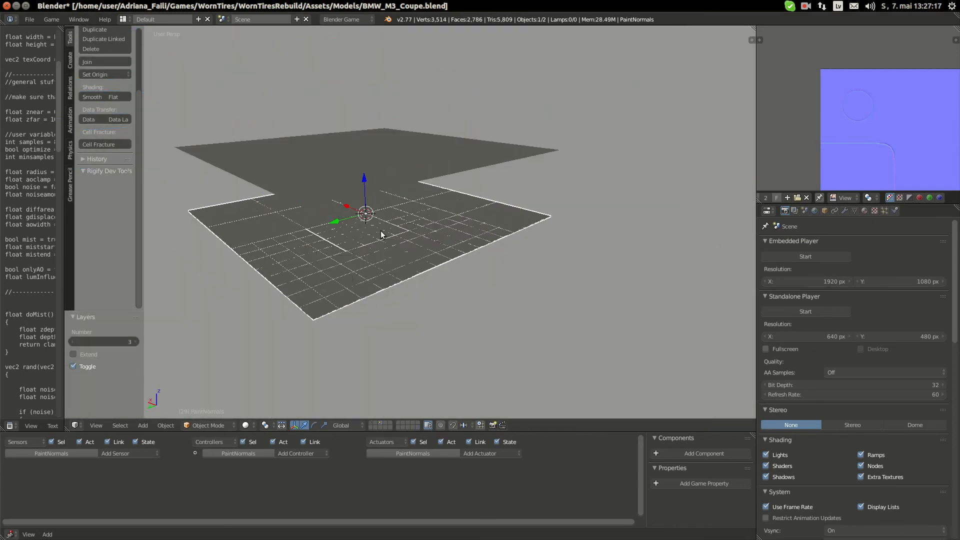
pyautogui.keyDown('shift'); pyautogui.rightClick(394, 197); pyautogui.keyUp('shift')
pyautogui.press('KP_Decimal')
pyautogui.press('Tab')
pyautogui.scroll(-4, 821, 94)
pyautogui.press('Home')
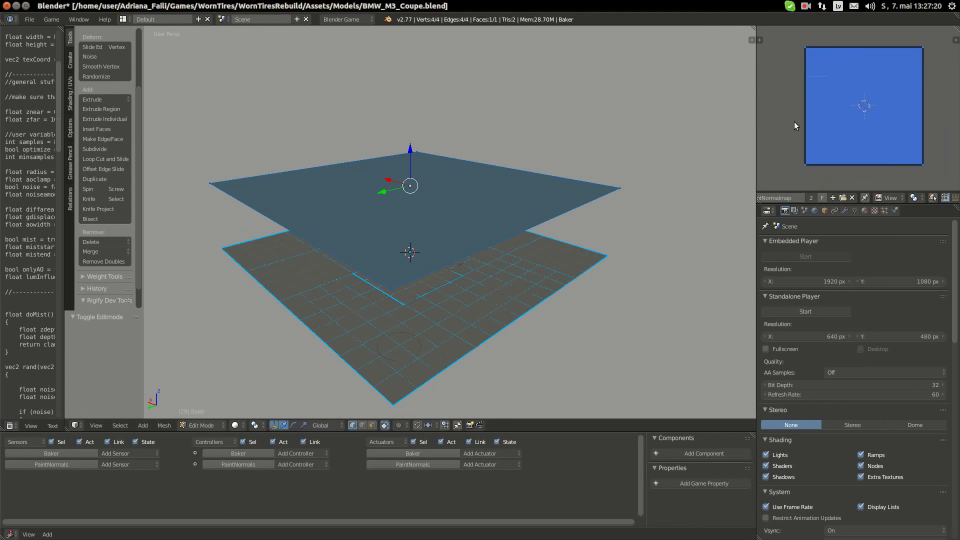
pyautogui.press('Tab')
# Try to bake the detailed mesh's normals onto the Baker plane, and check the result image and the plane's material settings
pyautogui.scroll(-15, 808, 443)
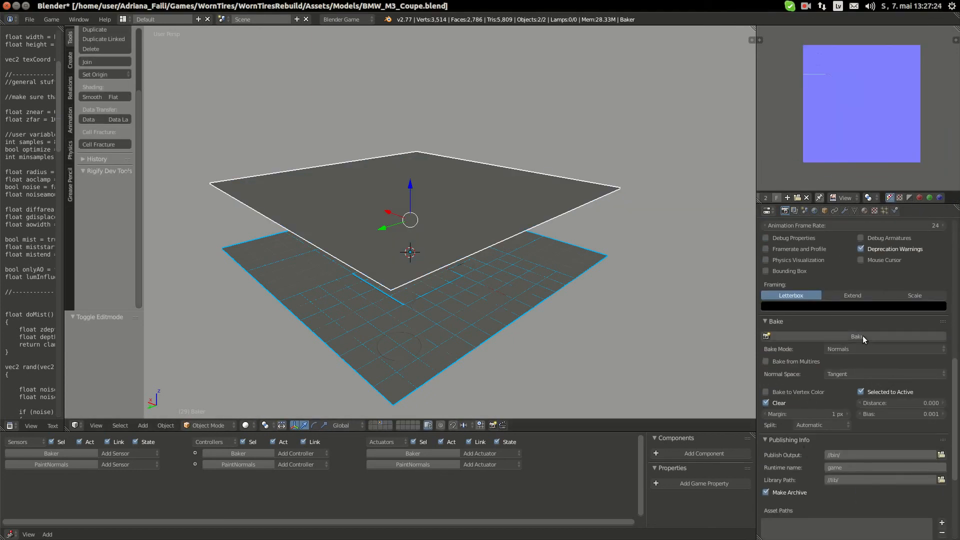
pyautogui.click(847, 336)
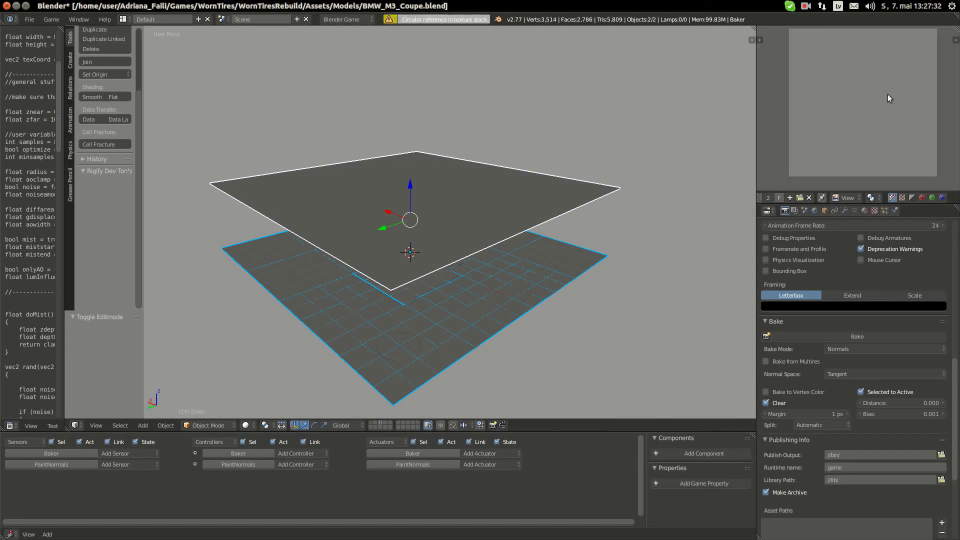
pyautogui.scroll(-3, 888, 94)
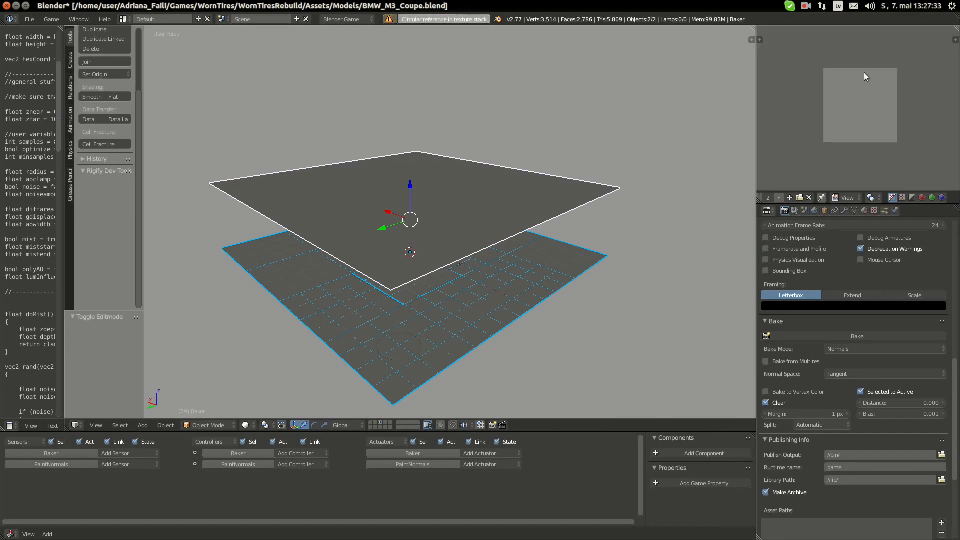
pyautogui.click(874, 210)
pyautogui.click(865, 210)
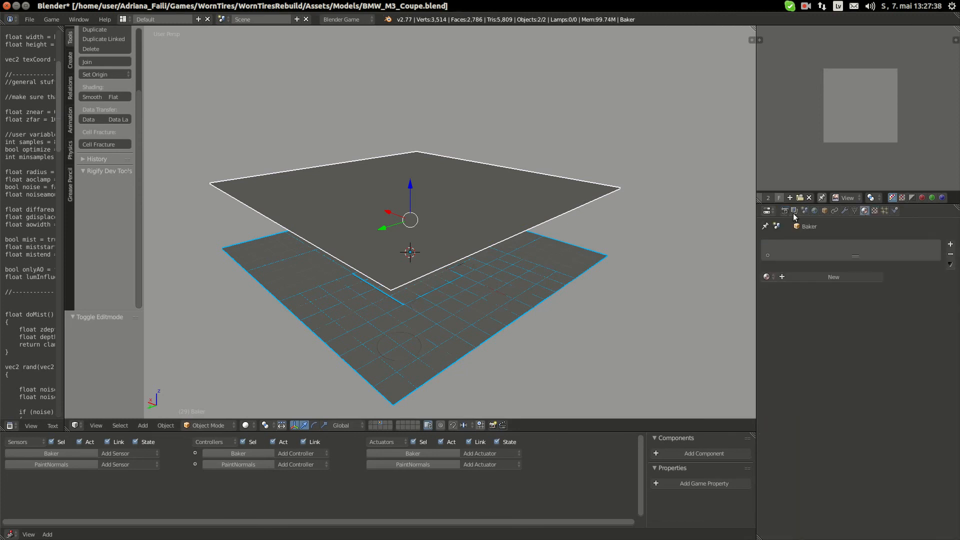
pyautogui.click(785, 210)
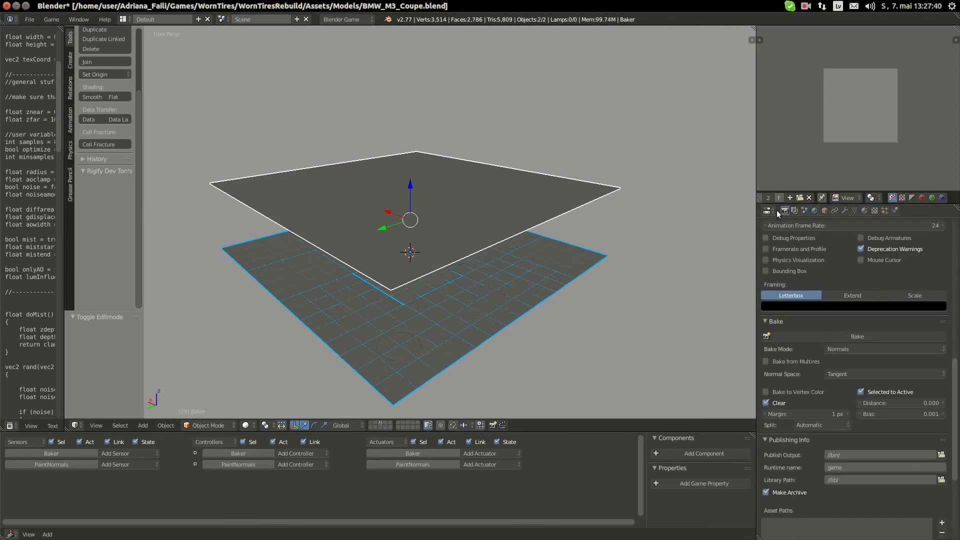
# Start a fresh Blender session and reopen the recent file BMW_M3_Coupe.blend
pyautogui.click(16, 6)
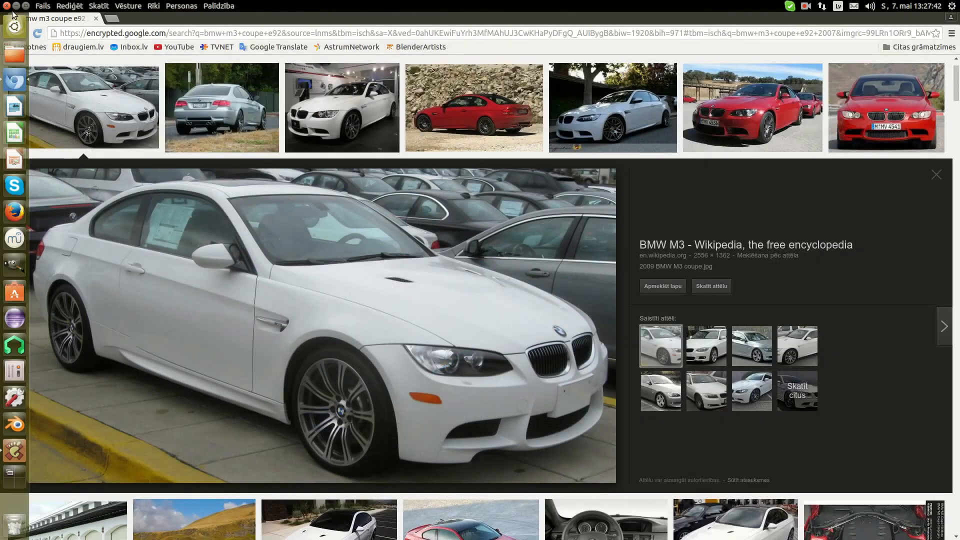
pyautogui.click(14, 27)
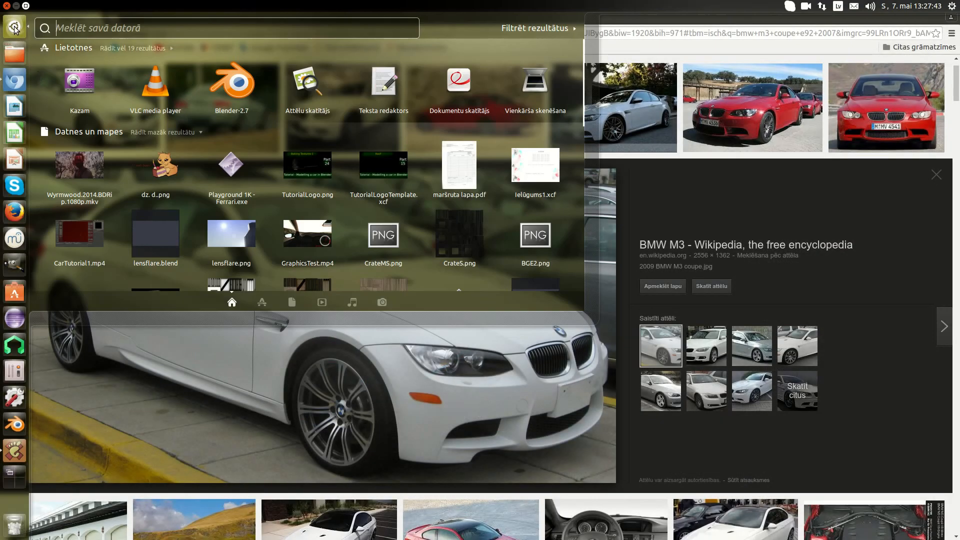
pyautogui.click(228, 97)
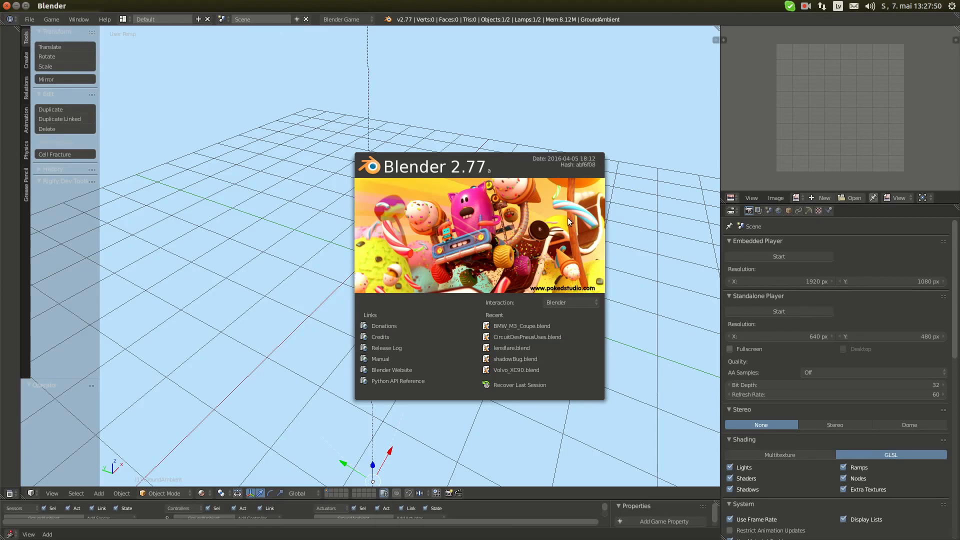
pyautogui.click(540, 326)
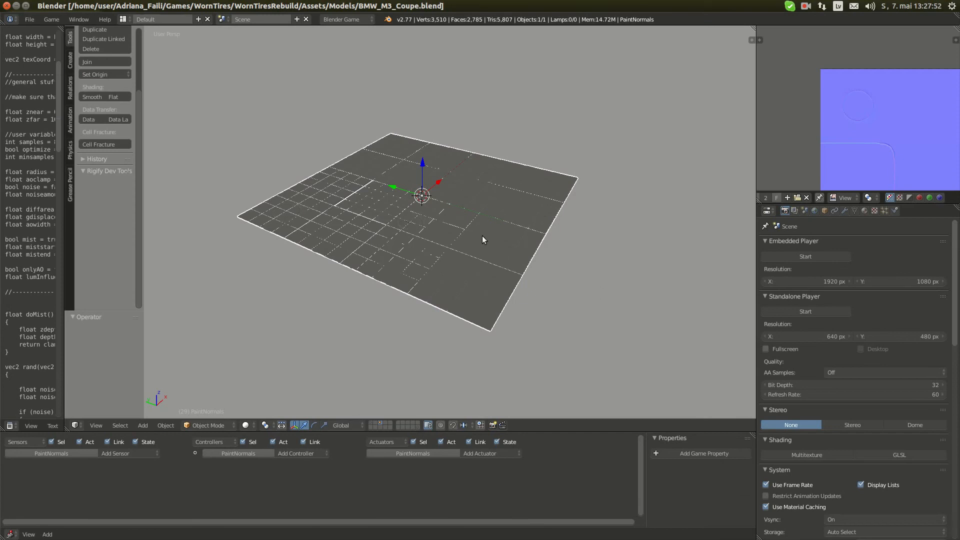
# Move the Baker plane from layer 20 to layer 3 and display layer 3 with the detailed mesh
pyautogui.moveTo(482, 237); pyautogui.dragTo(459, 241, button='middle')
pyautogui.press('a')
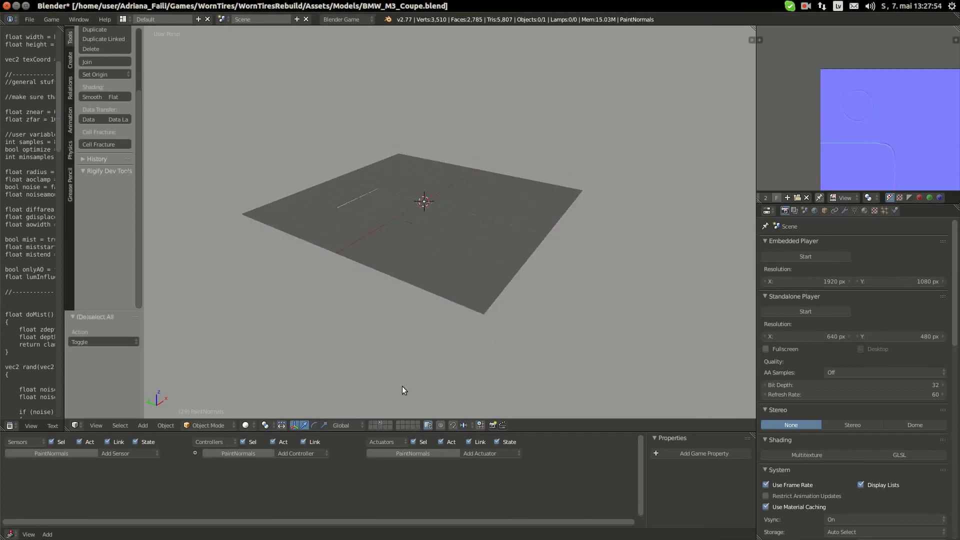
pyautogui.click(416, 425)
pyautogui.press('a')
pyautogui.press('m')
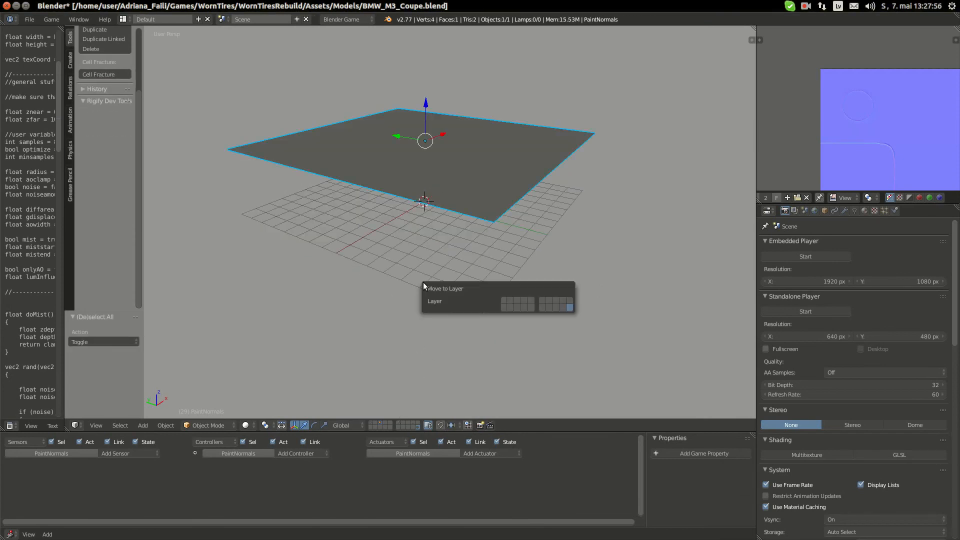
pyautogui.press('3')
pyautogui.press('3')
# Select the PaintNormals mesh plus the Baker plane as the active object, checking the plane's UVs against its image
pyautogui.rightClick(481, 253)
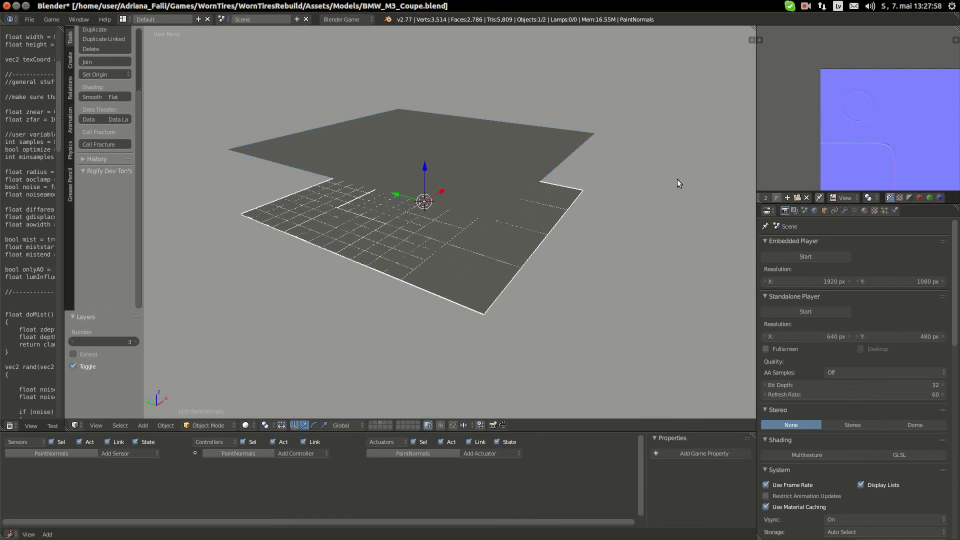
pyautogui.keyDown('shift'); pyautogui.rightClick(525, 173); pyautogui.keyUp('shift')
pyautogui.scroll(-2, 821, 118)
pyautogui.moveTo(820, 98); pyautogui.dragTo(777, 41, button='middle')
pyautogui.press('Tab')
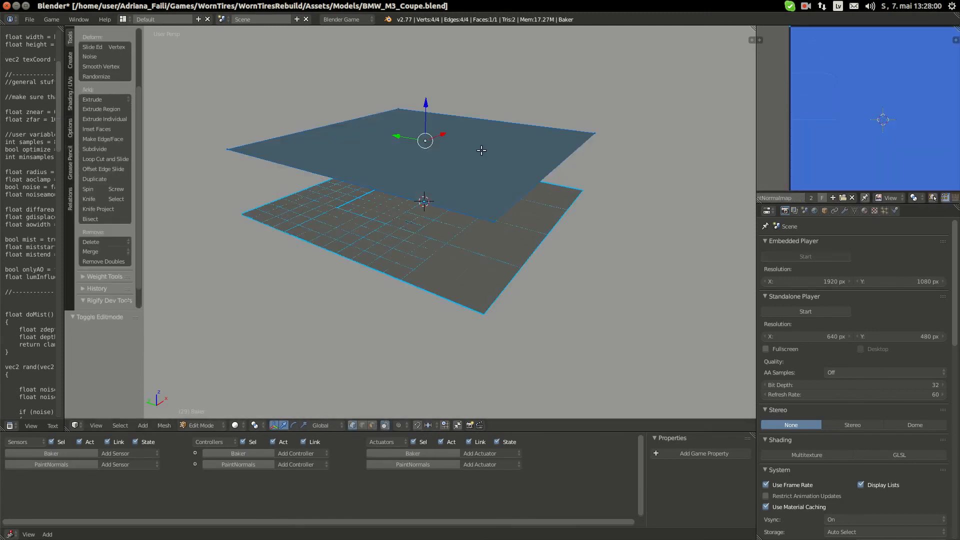
pyautogui.press('Tab')
# Bake the tangent-space normals from the selected mesh to the Baker plane, and select the detailed mesh
pyautogui.scroll(-15, 839, 331)
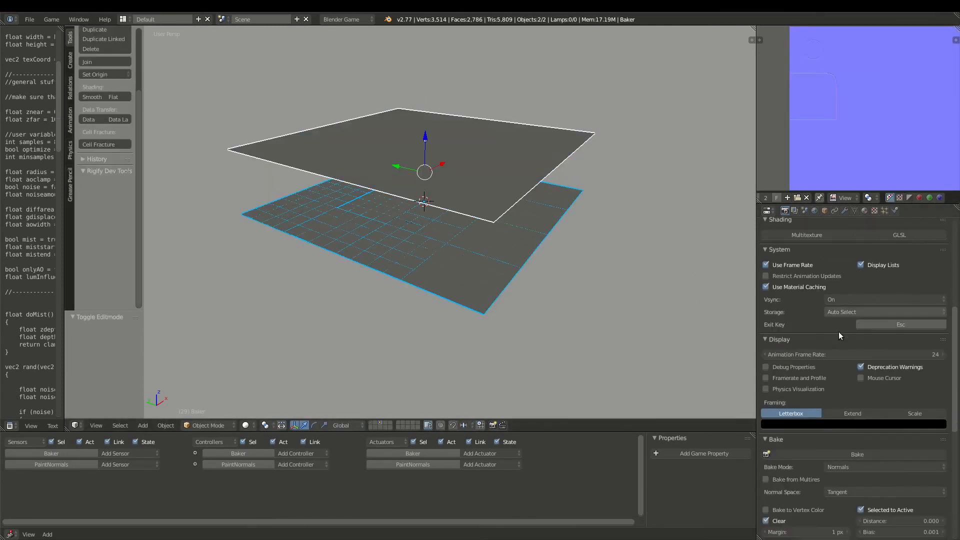
pyautogui.click(842, 353)
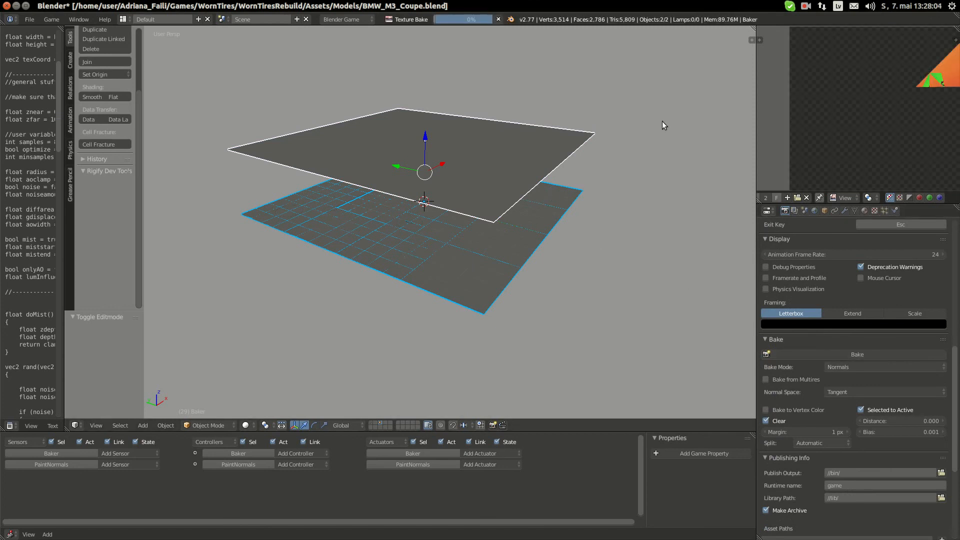
pyautogui.scroll(1, 845, 106)
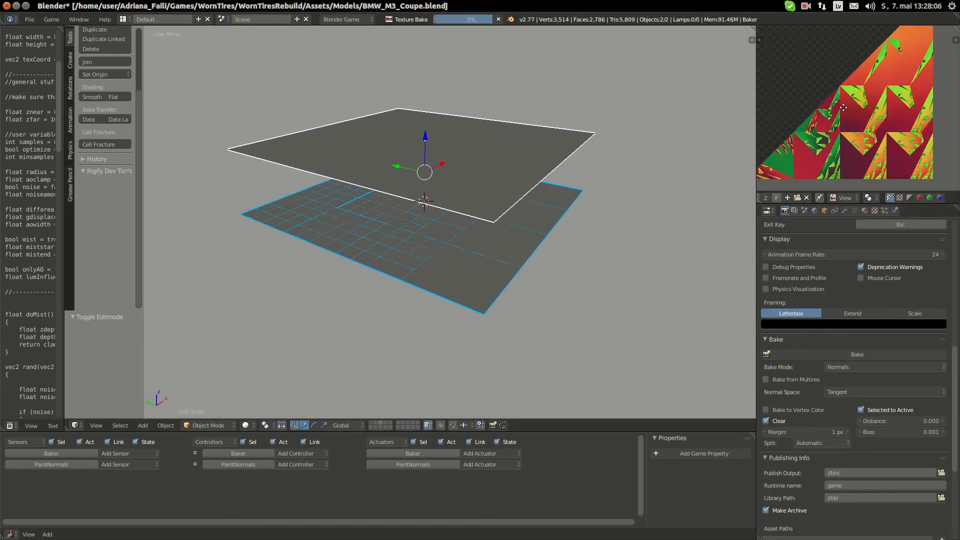
pyautogui.moveTo(441, 166); pyautogui.dragTo(462, 170, button='middle')
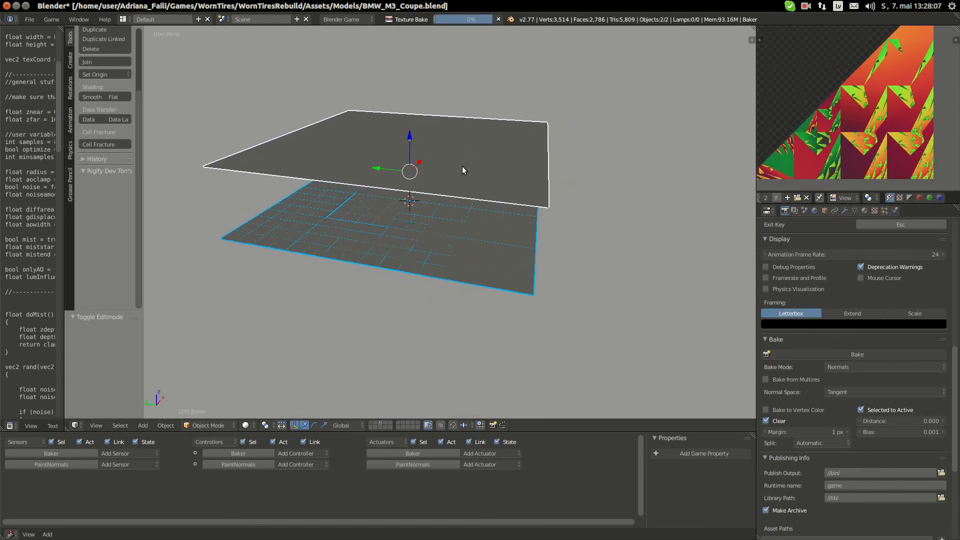
pyautogui.rightClick(460, 241)
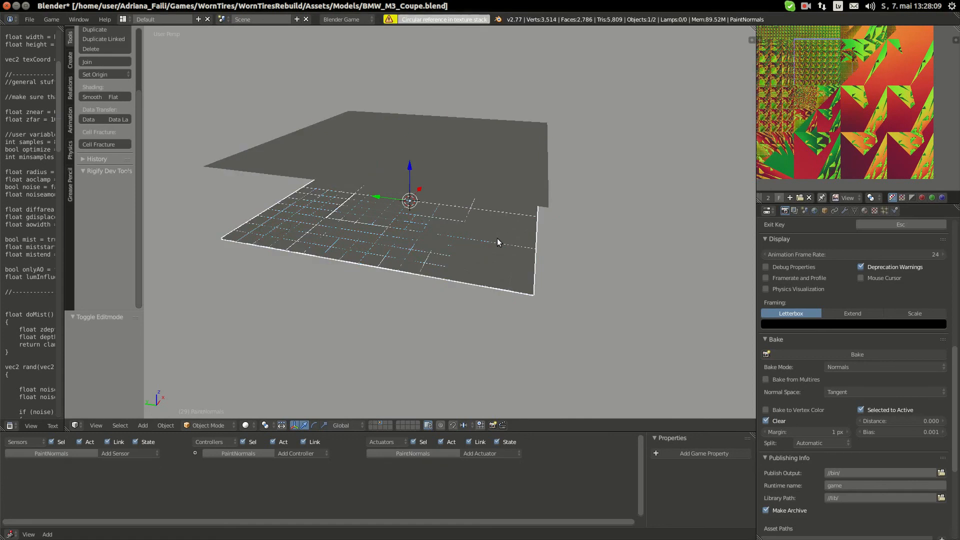
# Remove the Paint material slot from the PaintNormals mesh and return to the render bake settings
pyautogui.click(865, 211)
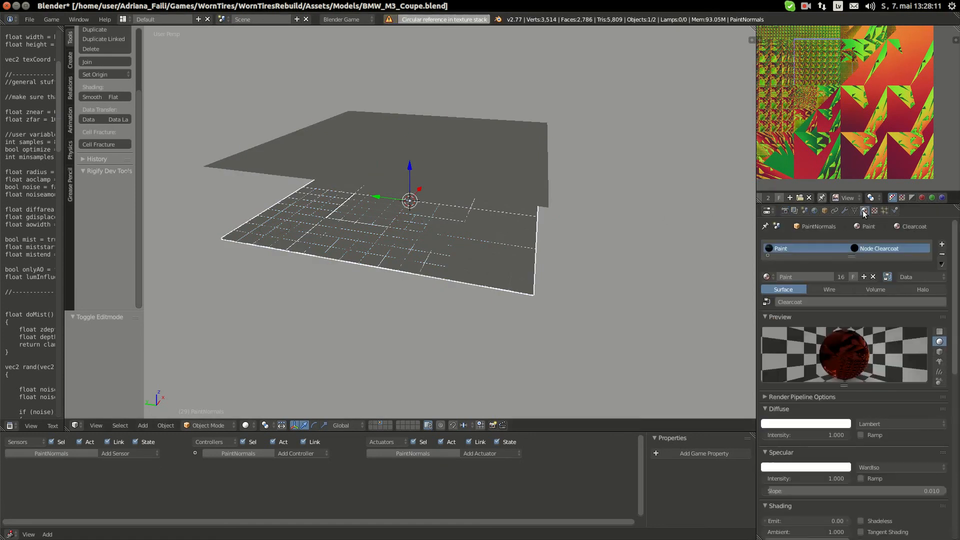
pyautogui.click(943, 256)
pyautogui.click(784, 211)
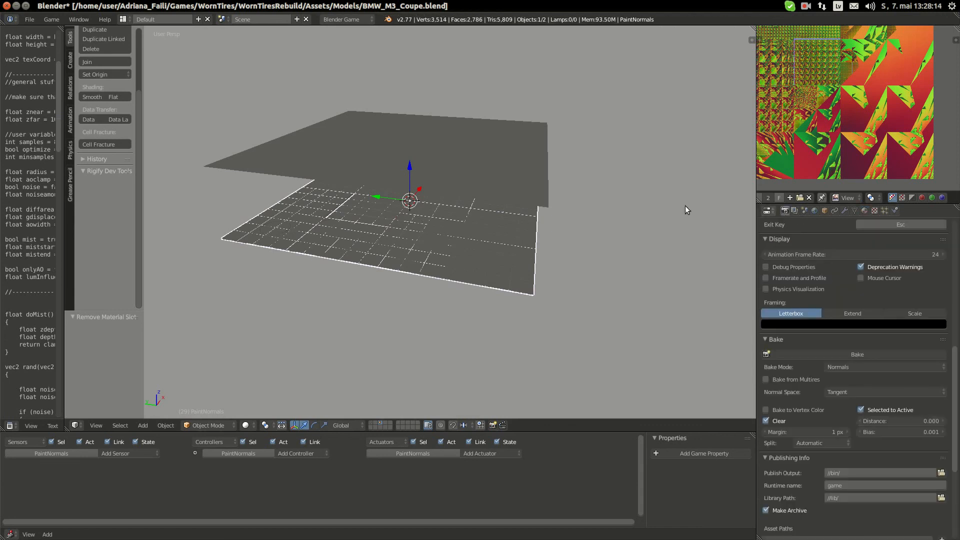
# Add the Baker plane to the selection as the active object and rebake the PaintNormals mesh's tangent-space normals onto it
pyautogui.keyDown('shift'); pyautogui.rightClick(522, 187); pyautogui.keyUp('shift')
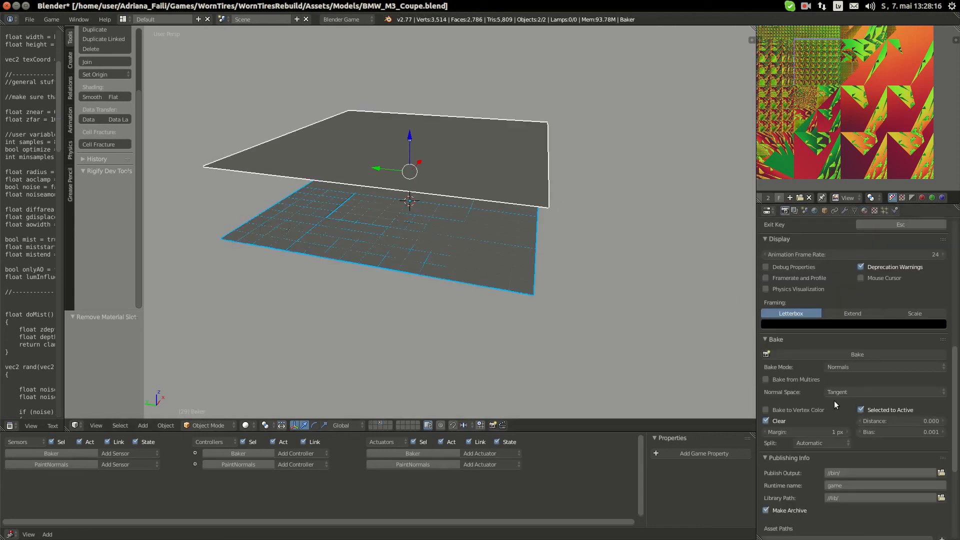
pyautogui.click(846, 355)
pyautogui.scroll(-3, 852, 127)
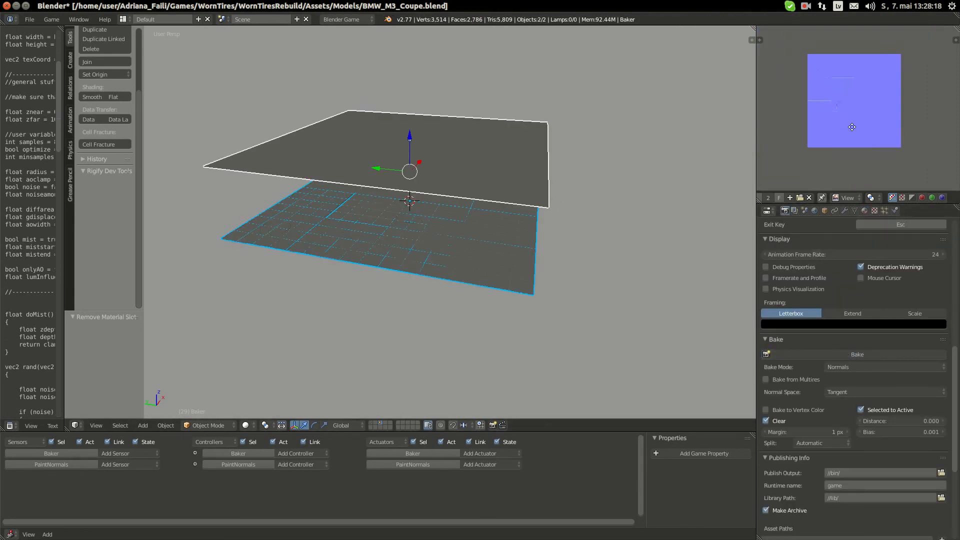
pyautogui.moveTo(852, 127); pyautogui.dragTo(863, 137, button='middle')
pyautogui.scroll(5, 801, 198)
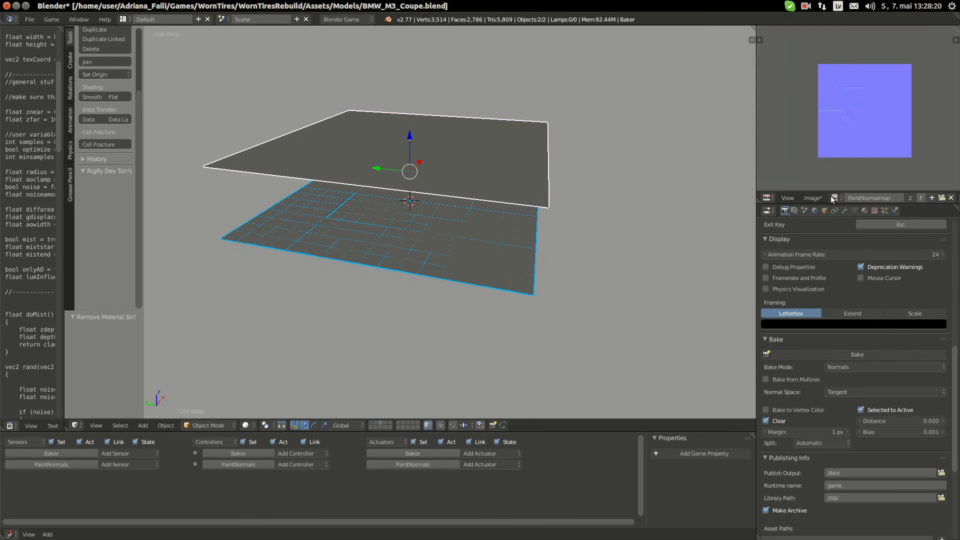
pyautogui.click(811, 198)
pyautogui.click(844, 116)
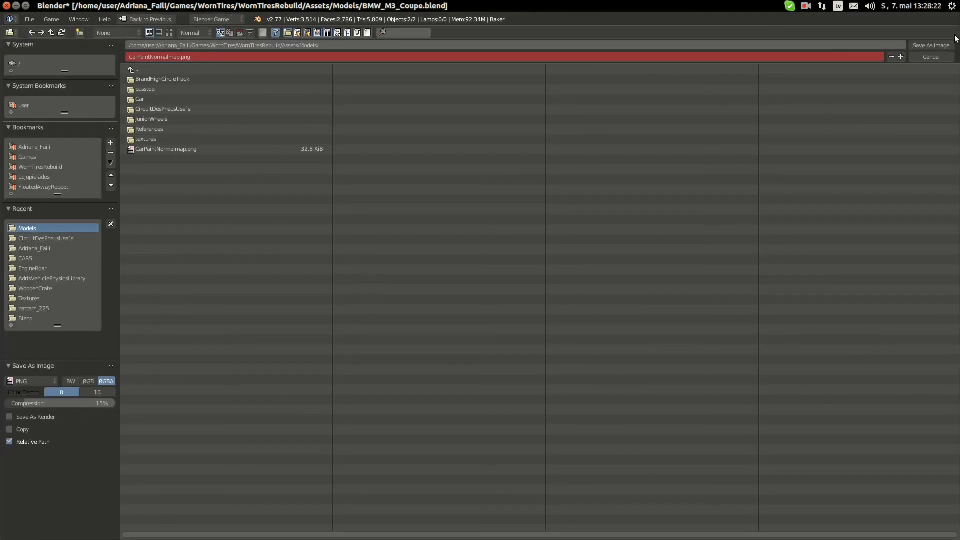
pyautogui.click(934, 56)
# Save the baked normal map image to its existing file, and reopen BMW_M3_Coupe.blend in a fresh Blender session
pyautogui.click(811, 198)
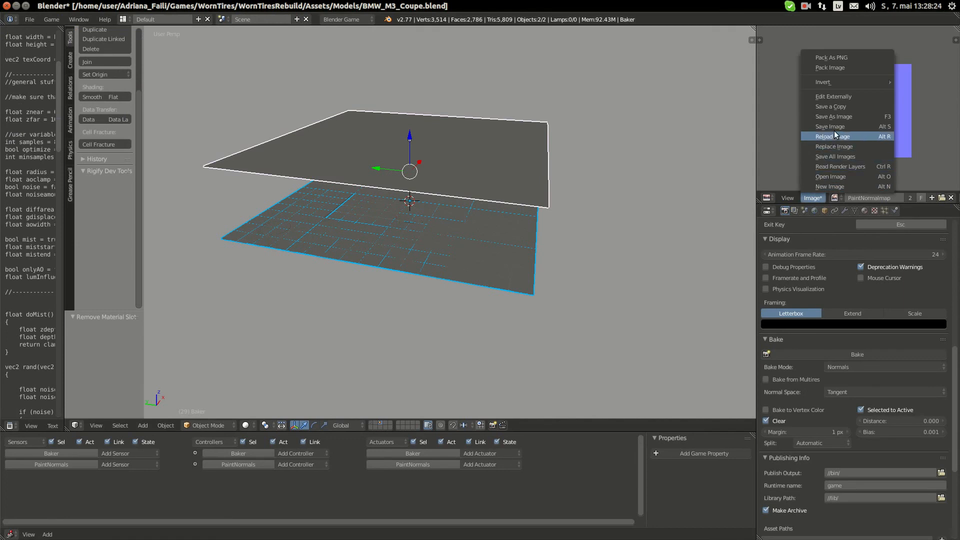
pyautogui.click(834, 131)
pyautogui.click(16, 6)
pyautogui.moveTo(4, 405)
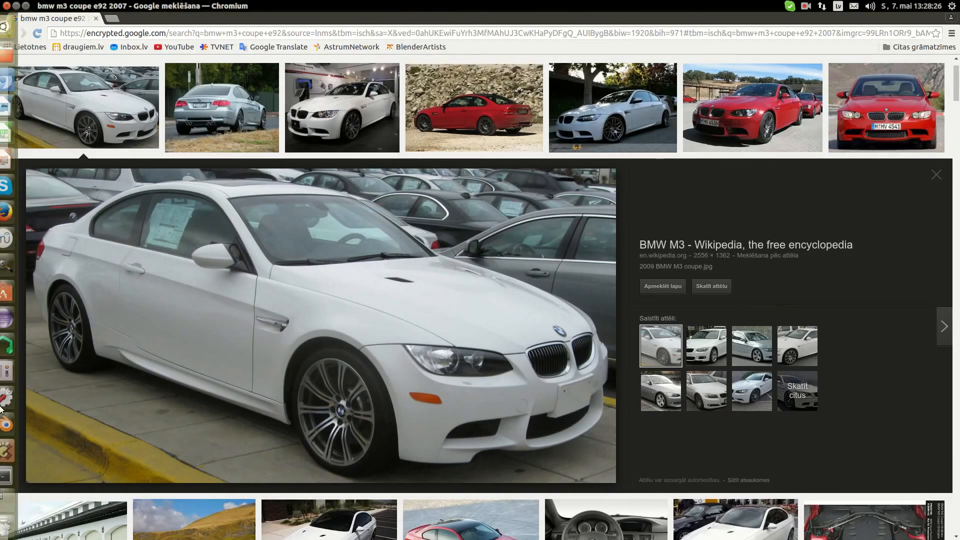
pyautogui.click(13, 424)
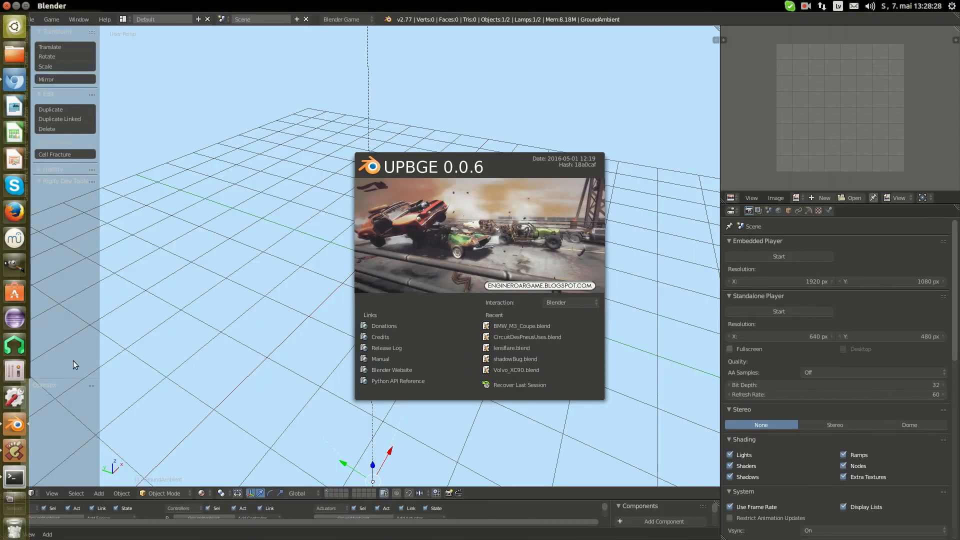
pyautogui.click(524, 326)
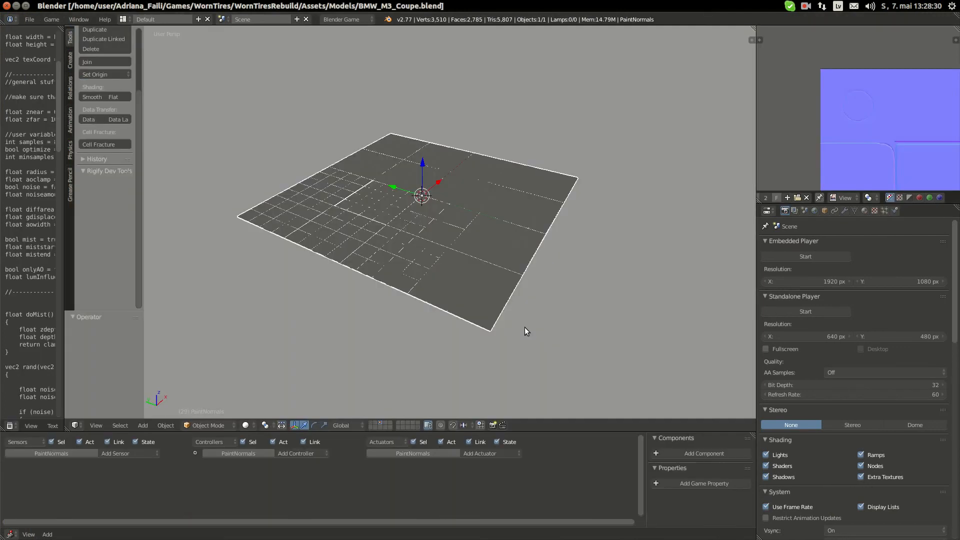
# Examine the seam lines, rounded panel corner and circular lock detail in the reloaded normal map up close
pyautogui.moveTo(906, 48); pyautogui.dragTo(872, 70, button='middle')
pyautogui.moveTo(839, 135); pyautogui.dragTo(858, 153, button='middle')
pyautogui.scroll(2, 856, 133)
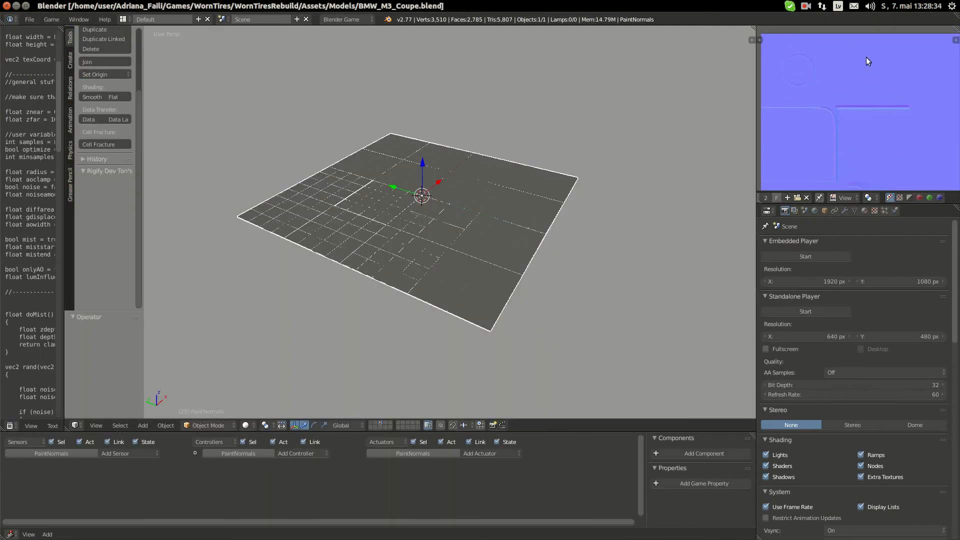
pyautogui.scroll(2, 870, 95)
pyautogui.moveTo(878, 113); pyautogui.dragTo(827, 126, button='middle')
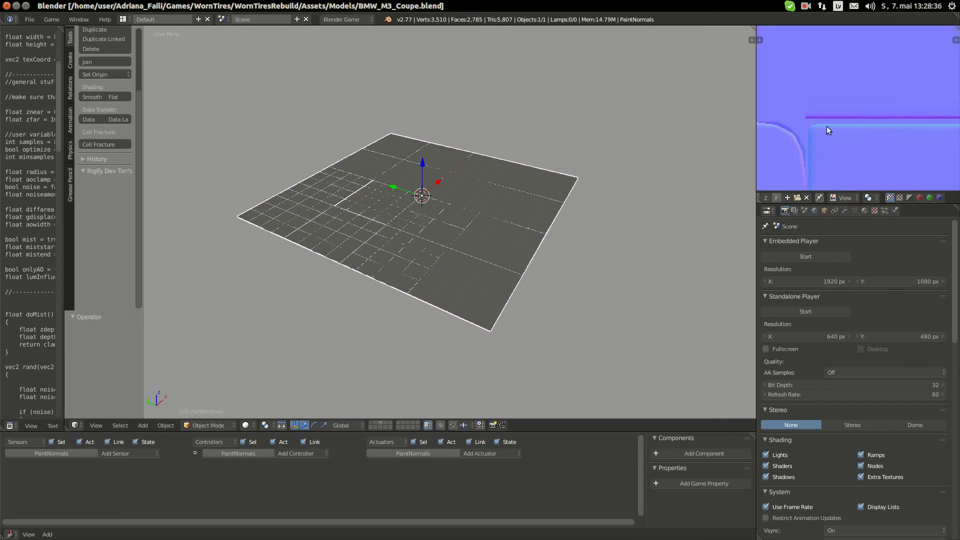
pyautogui.moveTo(953, 127); pyautogui.dragTo(845, 119, button='middle')
pyautogui.moveTo(943, 123); pyautogui.dragTo(844, 121, button='middle')
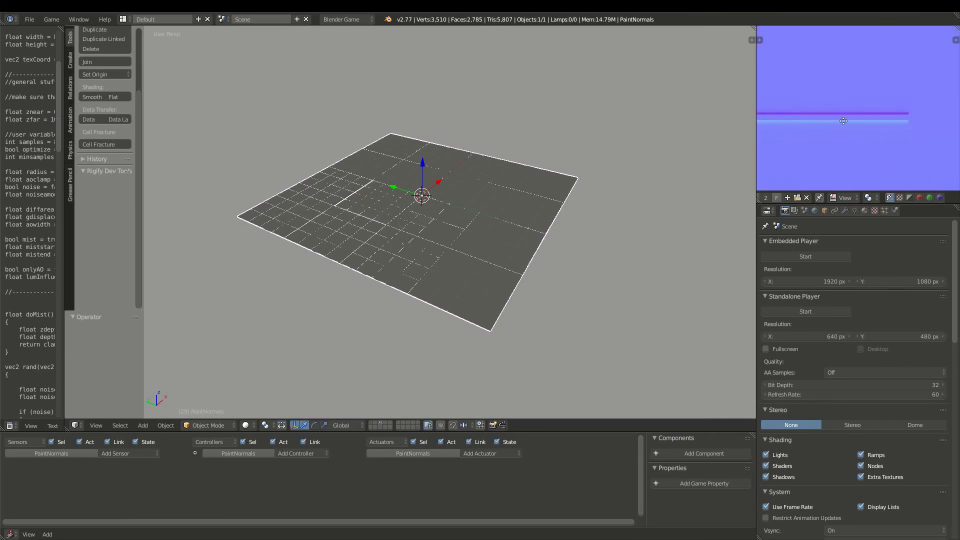
pyautogui.moveTo(773, 120); pyautogui.dragTo(836, 116, button='middle')
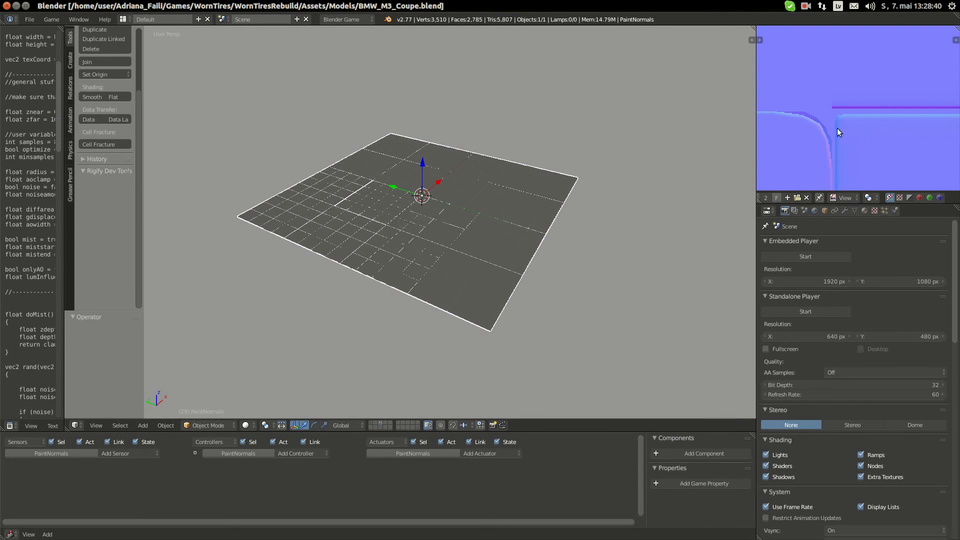
# Display layer 1 with the car body and select the left door
pyautogui.press('1')
pyautogui.scroll(2, 450, 187)
pyautogui.moveTo(418, 202); pyautogui.dragTo(356, 197, button='middle')
pyautogui.scroll(6, 411, 187)
pyautogui.rightClick(391, 206)
pyautogui.scroll(2, 429, 206)
pyautogui.scroll(-2, 400, 216)
pyautogui.scroll(3, 359, 168)
pyautogui.scroll(2, 400, 180)
pyautogui.moveTo(434, 183); pyautogui.dragTo(409, 184, button='middle')
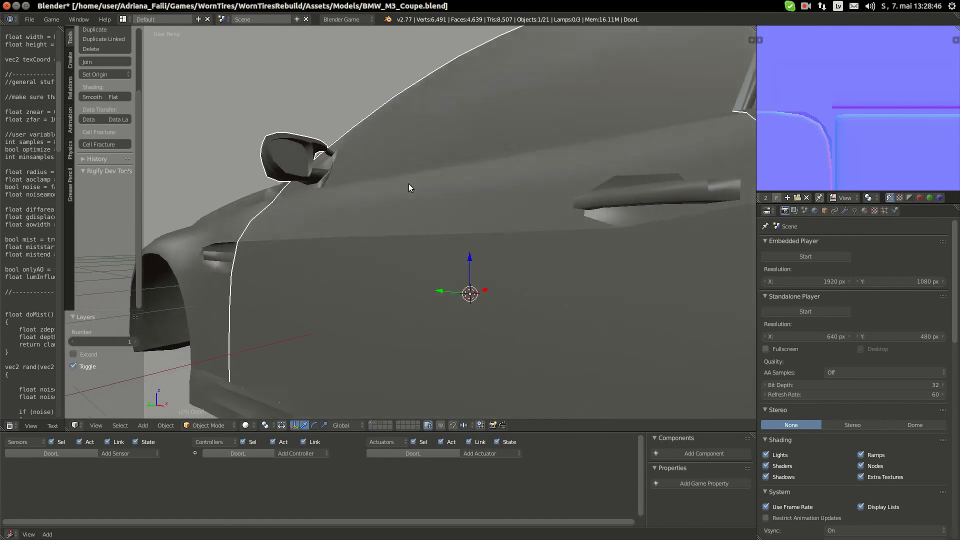
# Switch the viewport shading from solid to a mode that displays the car's paint and materials, and view the whole car
pyautogui.scroll(-7, 409, 184)
pyautogui.moveTo(448, 179); pyautogui.dragTo(626, 145, button='middle')
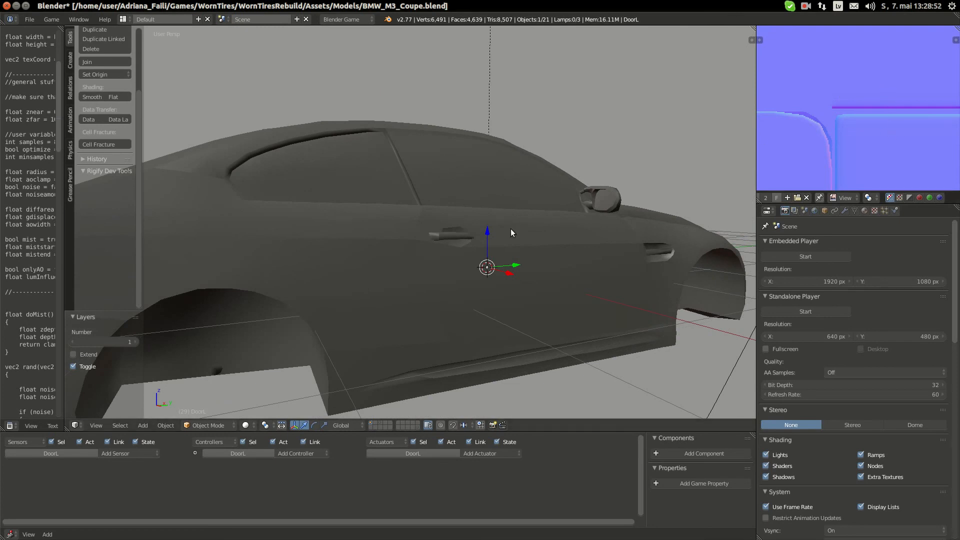
pyautogui.moveTo(511, 229)
pyautogui.mouseDown(button='middle')
pyautogui.moveTo(427, 238)
pyautogui.moveTo(400, 260)
pyautogui.mouseUp(button='middle')
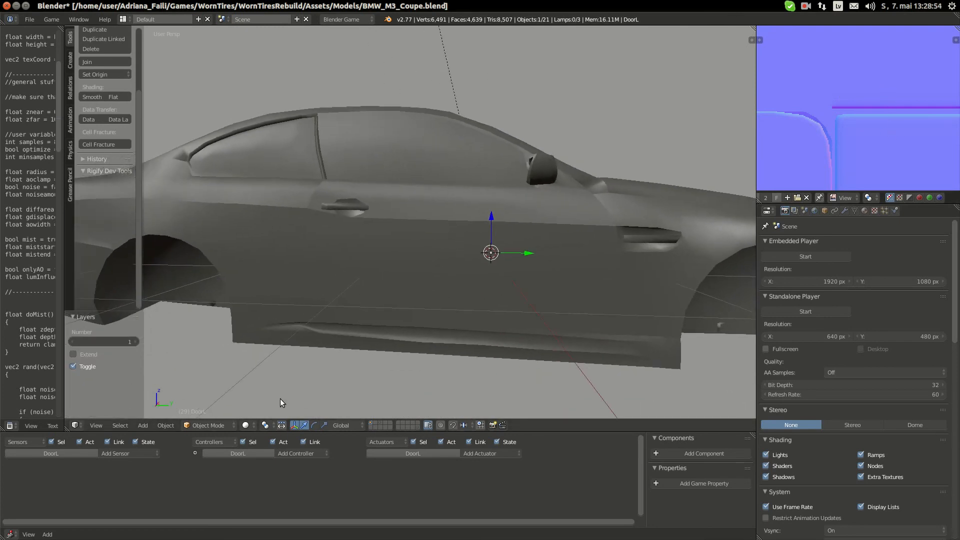
pyautogui.click(246, 425)
pyautogui.click(276, 367)
pyautogui.scroll(-5, 450, 320)
pyautogui.moveTo(470, 320)
pyautogui.mouseDown(button='middle')
pyautogui.moveTo(425, 335)
pyautogui.moveTo(416, 349)
pyautogui.moveTo(430, 335)
pyautogui.moveTo(420, 330)
pyautogui.mouseUp(button='middle')
pyautogui.scroll(5, 416, 349)
pyautogui.scroll(-4, 418, 356)
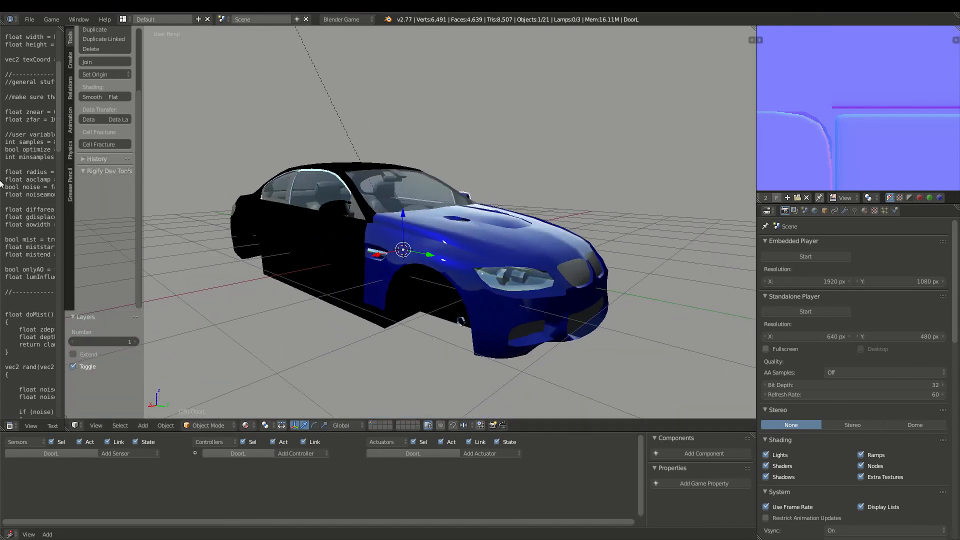
# Check the white BMW M3 reference photo in Chromium and return to Blender
pyautogui.click(14, 81)
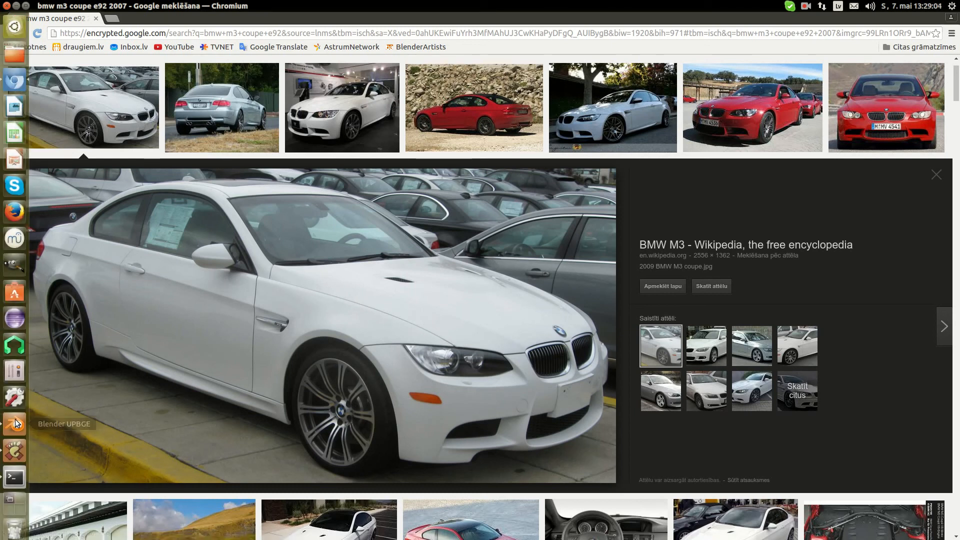
pyautogui.click(15, 425)
# Select the front hood, frame it and open its mesh for editing near the side edge by the fender
pyautogui.rightClick(463, 227)
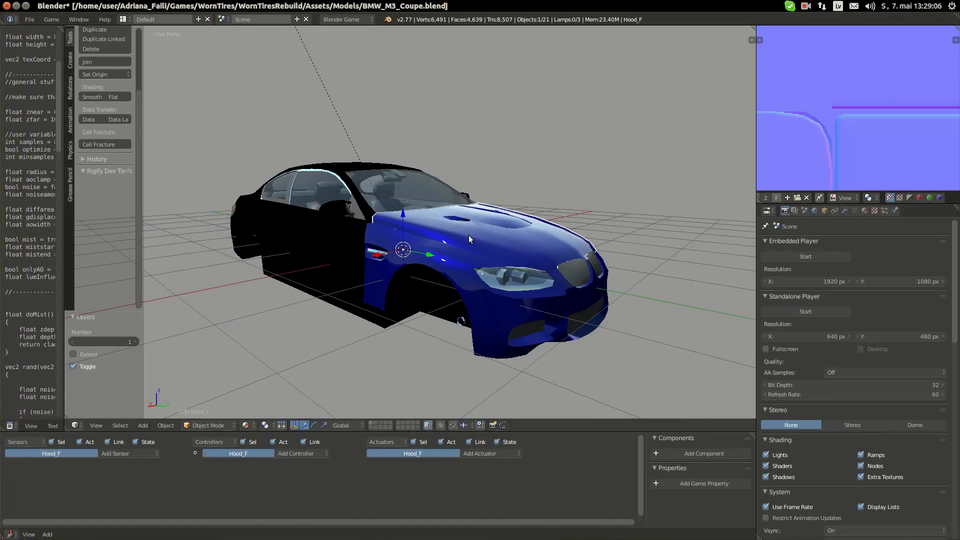
pyautogui.press('KP_Decimal')
pyautogui.moveTo(318, 337); pyautogui.dragTo(394, 258, button='middle')
pyautogui.press('Tab')
pyautogui.scroll(2, 350, 275)
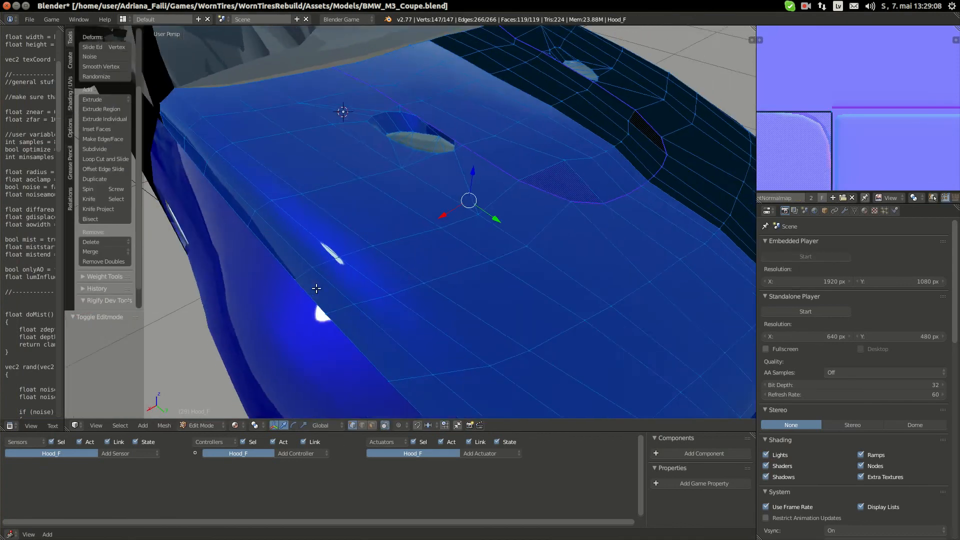
pyautogui.moveTo(315, 287); pyautogui.dragTo(405, 320, button='middle')
pyautogui.moveTo(305, 347); pyautogui.dragTo(360, 333, button='middle')
pyautogui.scroll(2, 360, 334)
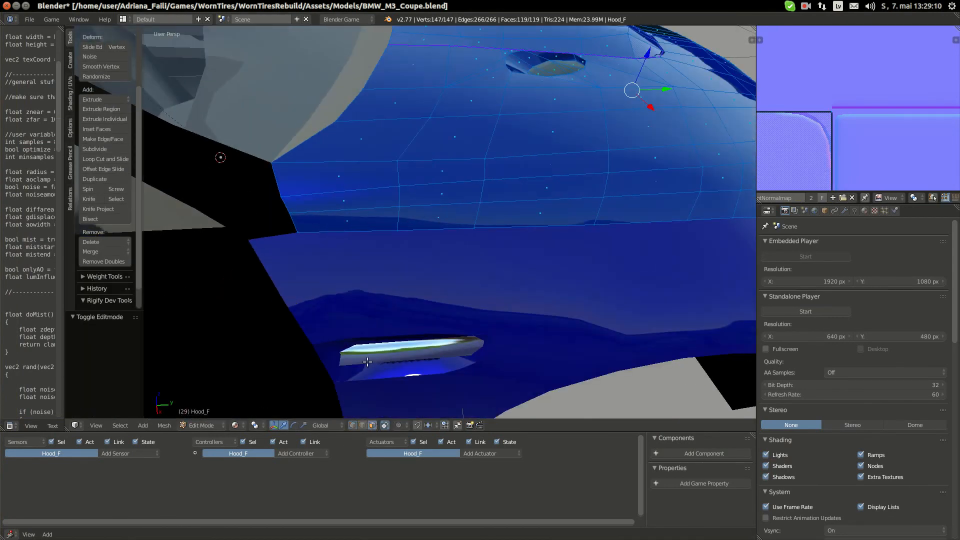
# Select the row of faces along the hood's outer side edge, from the windshield end towards the headlight
pyautogui.rightClick(361, 228)
pyautogui.keyDown('shift'); pyautogui.rightClick(475, 210); pyautogui.keyUp('shift')
pyautogui.keyDown('shift'); pyautogui.rightClick(549, 217); pyautogui.keyUp('shift')
pyautogui.moveTo(625, 247); pyautogui.dragTo(543, 263, button='middle')
pyautogui.keyDown('shift'); pyautogui.rightClick(616, 308); pyautogui.keyUp('shift')
pyautogui.scroll(-3, 625, 316)
pyautogui.moveTo(629, 319); pyautogui.dragTo(468, 271, button='middle')
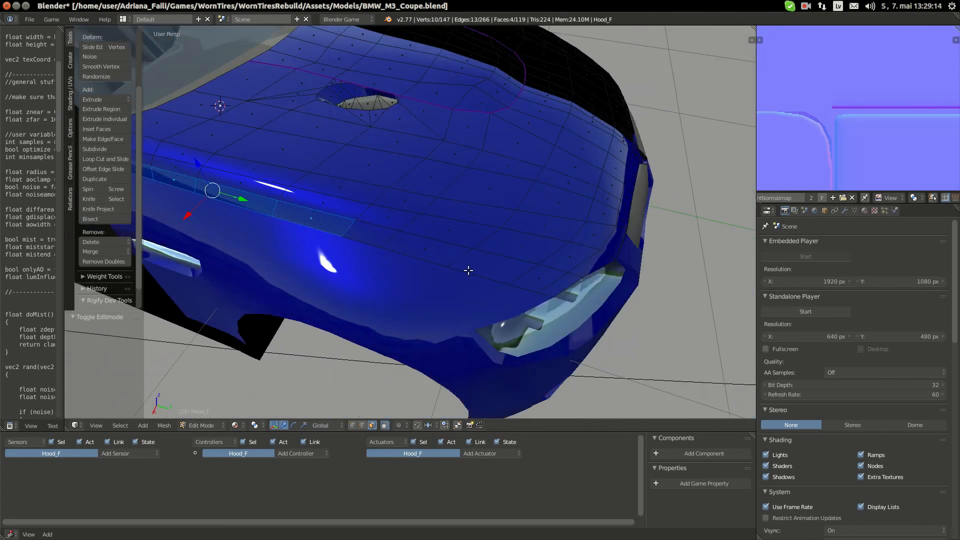
pyautogui.keyDown('shift'); pyautogui.rightClick(380, 233); pyautogui.keyUp('shift')
pyautogui.keyDown('shift'); pyautogui.rightClick(458, 261); pyautogui.keyUp('shift')
pyautogui.keyDown('shift'); pyautogui.rightClick(523, 293); pyautogui.keyUp('shift')
pyautogui.moveTo(555, 324); pyautogui.dragTo(462, 294, button='middle')
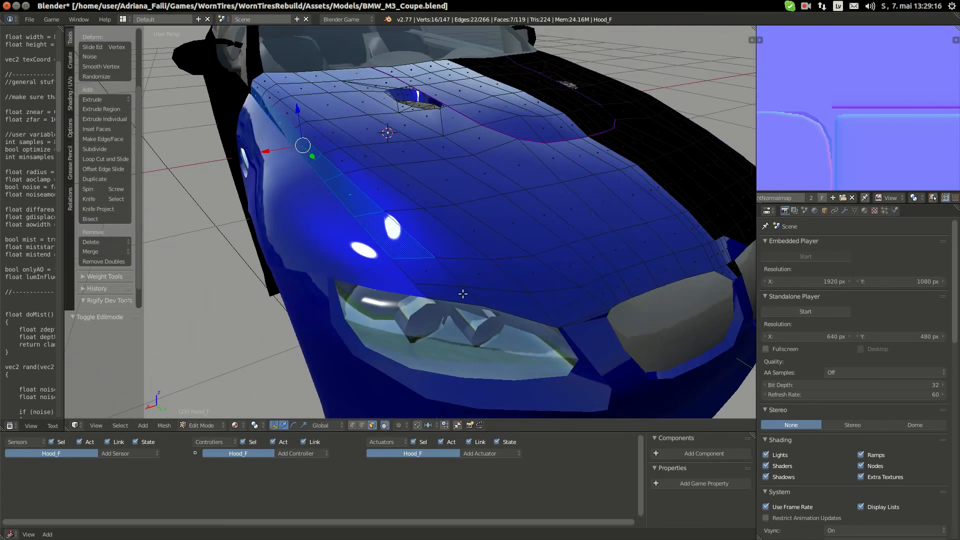
# Extend the selection with the faces along the hood's front edge, from the headlight corner across the grille to the centre
pyautogui.keyDown('shift'); pyautogui.rightClick(431, 274); pyautogui.keyUp('shift')
pyautogui.keyDown('shift'); pyautogui.rightClick(507, 304); pyautogui.keyUp('shift')
pyautogui.moveTo(535, 317); pyautogui.dragTo(504, 301, button='middle')
pyautogui.scroll(1, 579, 339)
pyautogui.keyDown('shift'); pyautogui.rightClick(587, 341); pyautogui.keyUp('shift')
pyautogui.scroll(-2, 587, 341)
pyautogui.moveTo(588, 340); pyautogui.dragTo(573, 334, button='middle')
pyautogui.keyDown('shift'); pyautogui.rightClick(464, 255); pyautogui.keyUp('shift')
pyautogui.keyDown('shift'); pyautogui.rightClick(520, 253); pyautogui.keyUp('shift')
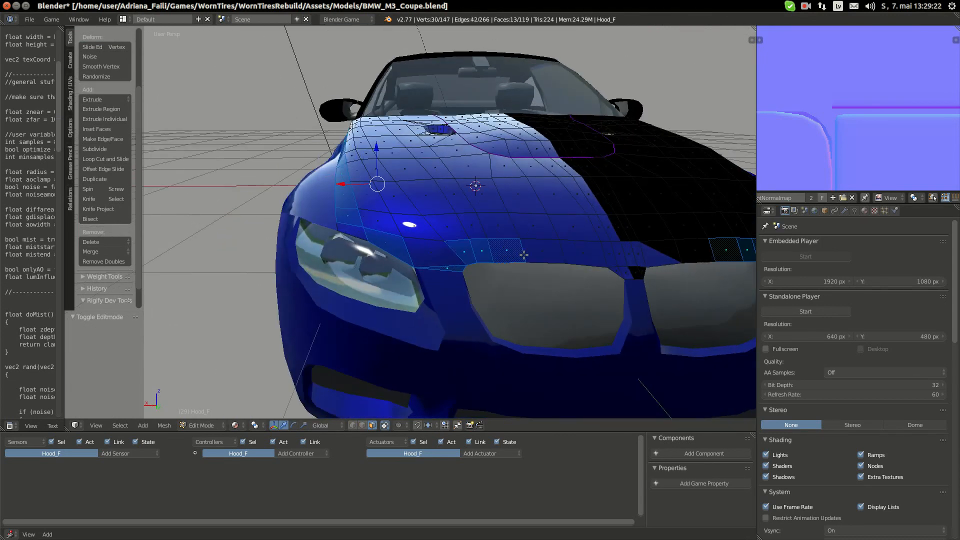
pyautogui.keyDown('shift'); pyautogui.rightClick(588, 251); pyautogui.keyUp('shift')
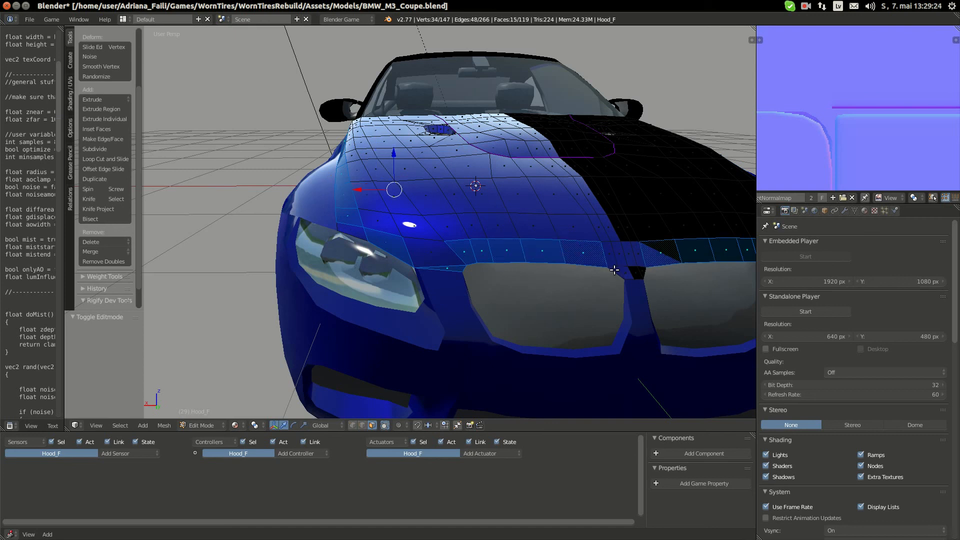
pyautogui.keyDown('shift'); pyautogui.rightClick(614, 270); pyautogui.keyUp('shift')
pyautogui.keyDown('shift'); pyautogui.rightClick(634, 273); pyautogui.keyUp('shift')
pyautogui.scroll(-6, 634, 272)
pyautogui.moveTo(410, 235); pyautogui.dragTo(465, 245, button='middle')
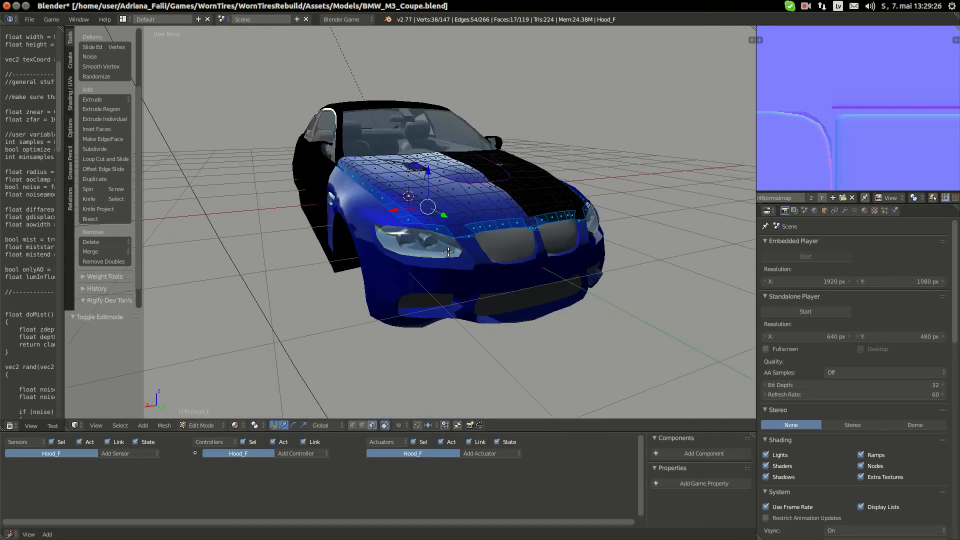
# Move the selected faces' UVs on the normal map by 0.5 along Y and 0.25 along X
pyautogui.scroll(3, 469, 264)
pyautogui.scroll(-7, 840, 126)
pyautogui.moveTo(840, 126); pyautogui.dragTo(856, 140, button='middle')
pyautogui.scroll(2, 848, 131)
pyautogui.scroll(-2, 852, 134)
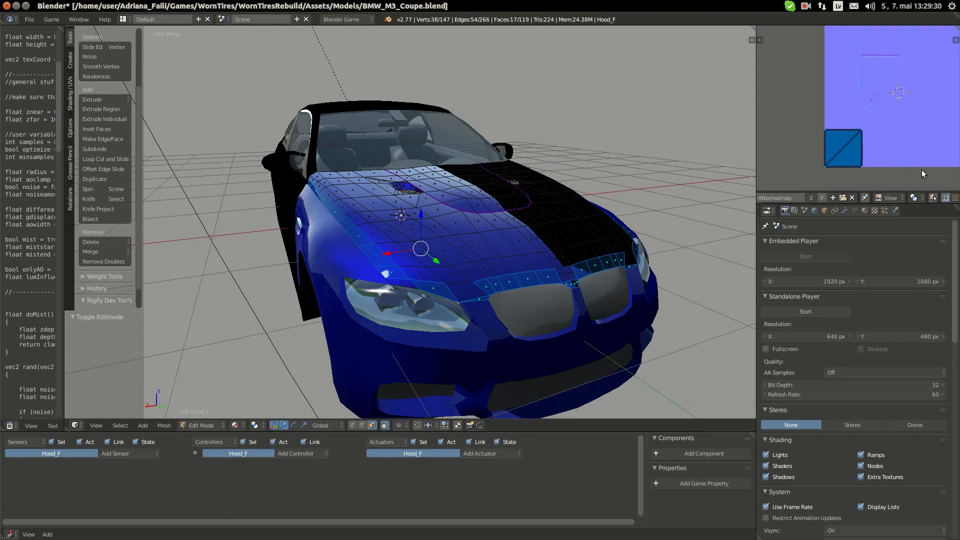
pyautogui.write('g')
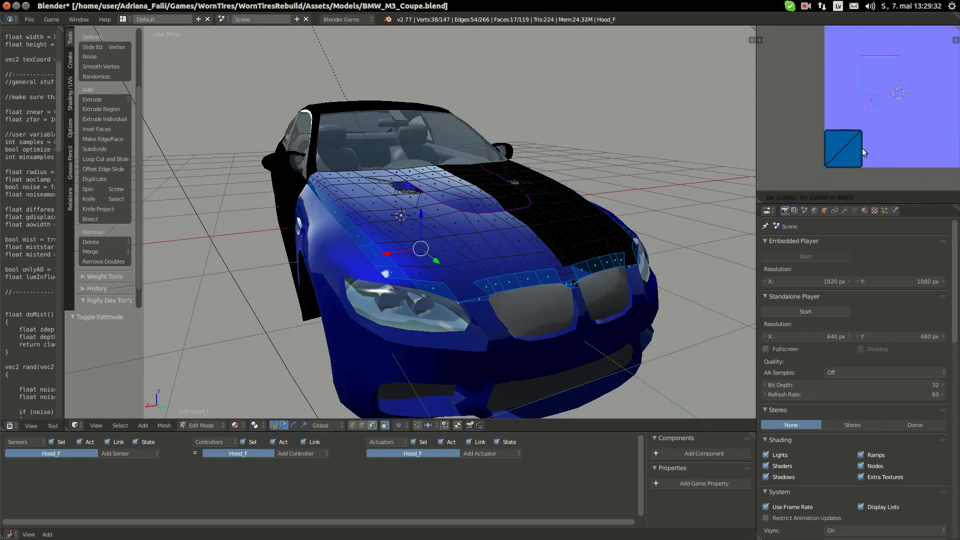
pyautogui.write('y0.5')
pyautogui.press('Return')
pyautogui.write('g')
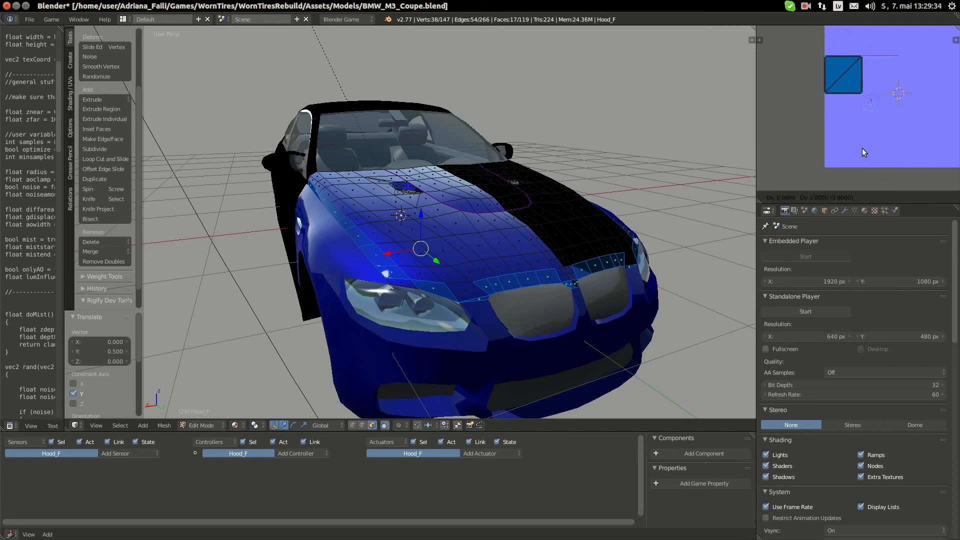
pyautogui.write('x0.25')
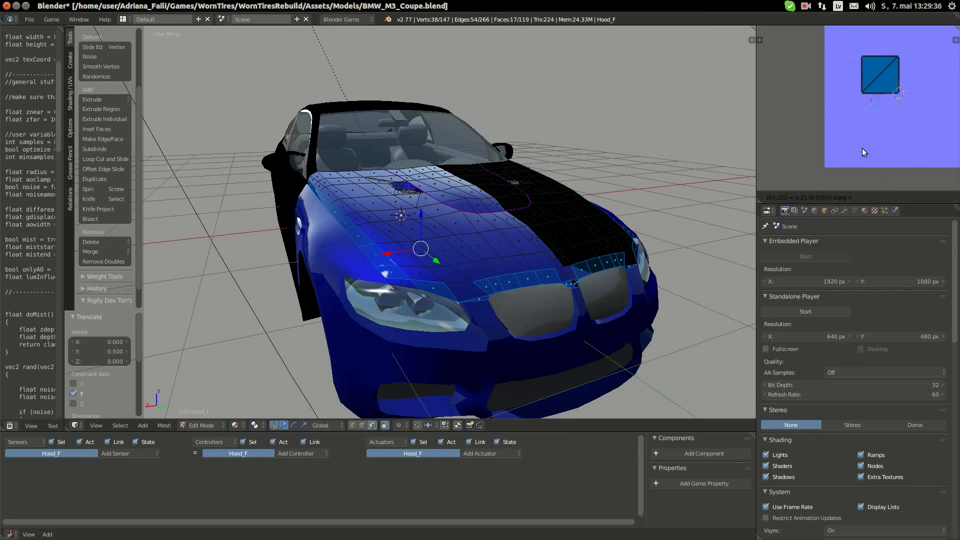
pyautogui.press('Return')
pyautogui.press('g')
pyautogui.press('Escape')
# Check the hood edge in Object Mode, and shift the selected UVs along Y by -0.5 and by 0.25
pyautogui.press('Tab')
pyautogui.scroll(5, 314, 272)
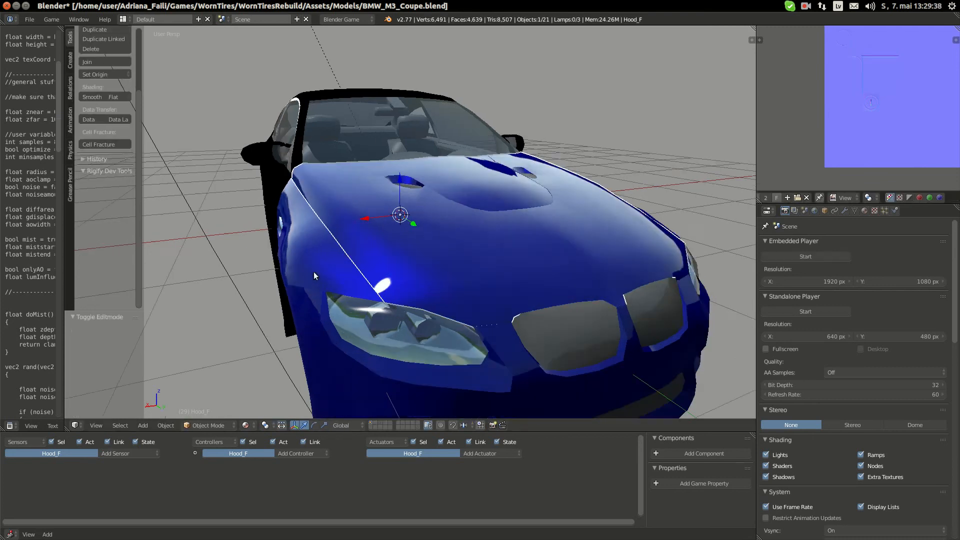
pyautogui.moveTo(325, 277)
pyautogui.mouseDown(button='middle')
pyautogui.moveTo(337, 265)
pyautogui.moveTo(318, 270)
pyautogui.moveTo(332, 293)
pyautogui.moveTo(418, 299)
pyautogui.moveTo(294, 280)
pyautogui.moveTo(333, 264)
pyautogui.mouseUp(button='middle')
pyautogui.scroll(-4, 329, 276)
pyautogui.press('Tab')
pyautogui.scroll(-3, 857, 121)
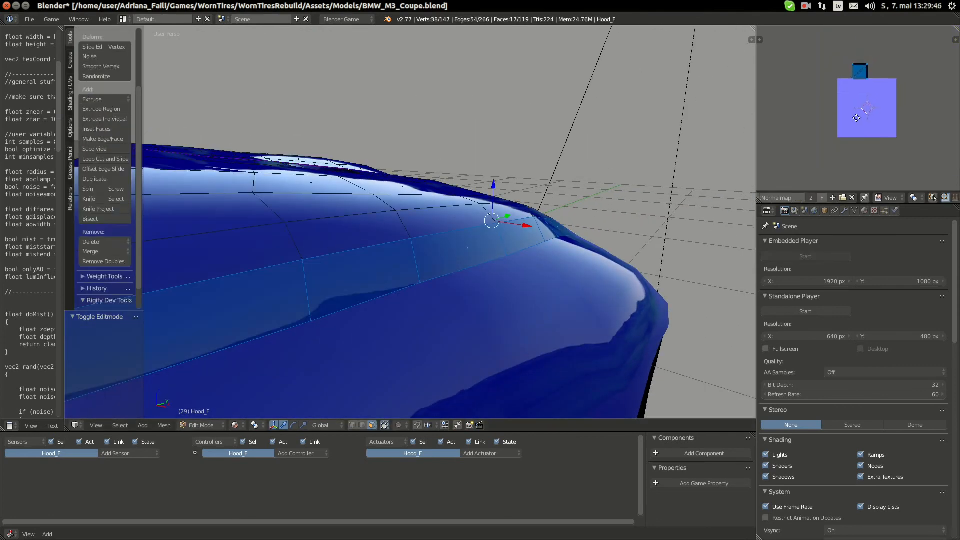
pyautogui.scroll(1, 857, 117)
pyautogui.write('gy')
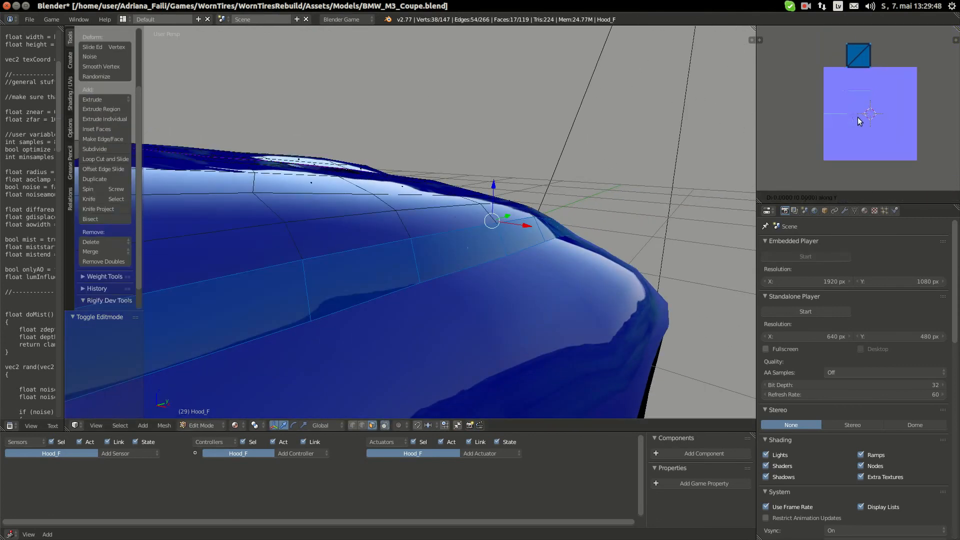
pyautogui.write('-.5')
pyautogui.press('Return')
pyautogui.write('gy.25')
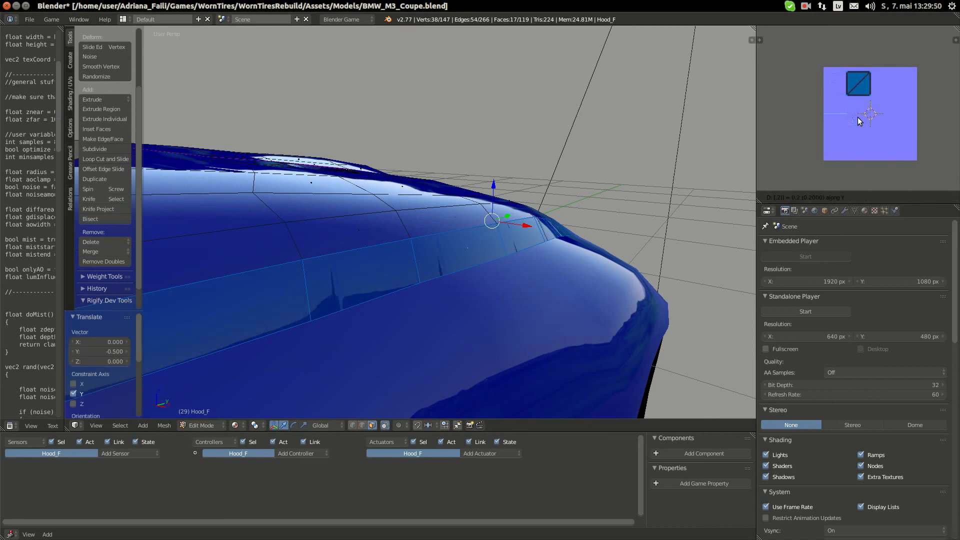
pyautogui.press('Return')
# Reselect only the faces along the hood's outer side edge, from the windshield end to the headlight
pyautogui.press('Tab')
pyautogui.moveTo(494, 257); pyautogui.dragTo(343, 315, button='middle')
pyautogui.press('Tab')
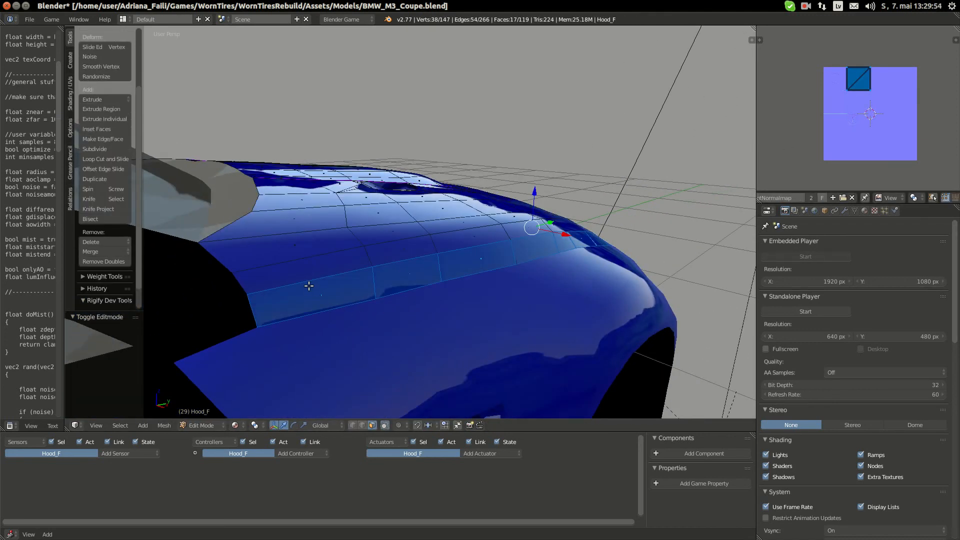
pyautogui.rightClick(409, 274)
pyautogui.keyDown('shift'); pyautogui.rightClick(328, 292); pyautogui.keyUp('shift')
pyautogui.keyDown('shift'); pyautogui.rightClick(484, 269); pyautogui.keyUp('shift')
pyautogui.moveTo(484, 269); pyautogui.dragTo(451, 291, button='middle')
pyautogui.scroll(1, 340, 254)
pyautogui.keyDown('shift'); pyautogui.rightClick(340, 254); pyautogui.keyUp('shift')
pyautogui.keyDown('shift'); pyautogui.rightClick(467, 272); pyautogui.keyUp('shift')
pyautogui.keyDown('shift'); pyautogui.rightClick(554, 278); pyautogui.keyUp('shift')
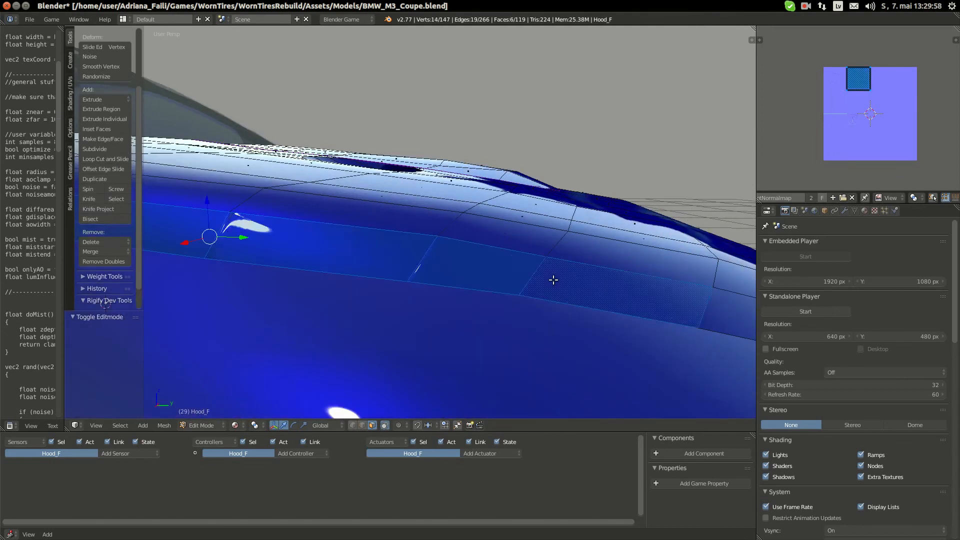
pyautogui.scroll(-3, 553, 279)
pyautogui.moveTo(533, 322); pyautogui.dragTo(467, 354, button='middle')
pyautogui.scroll(2, 469, 320)
pyautogui.keyDown('shift'); pyautogui.rightClick(466, 318); pyautogui.keyUp('shift')
pyautogui.scroll(-2, 466, 319)
pyautogui.scroll(2, 500, 359)
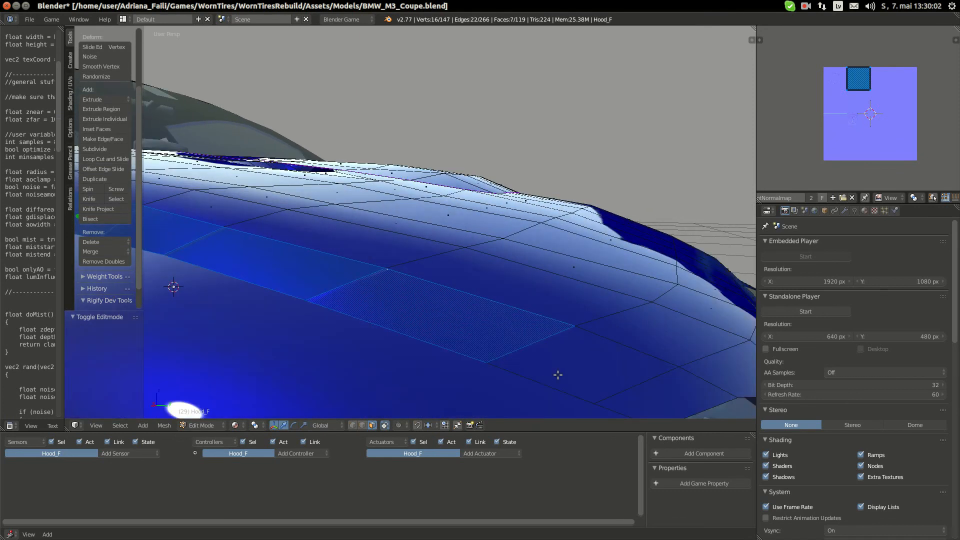
# Rotate the side-edge faces' UVs by -90° and by another -180°, checking the hood's seam line in Object Mode
pyautogui.press('Tab')
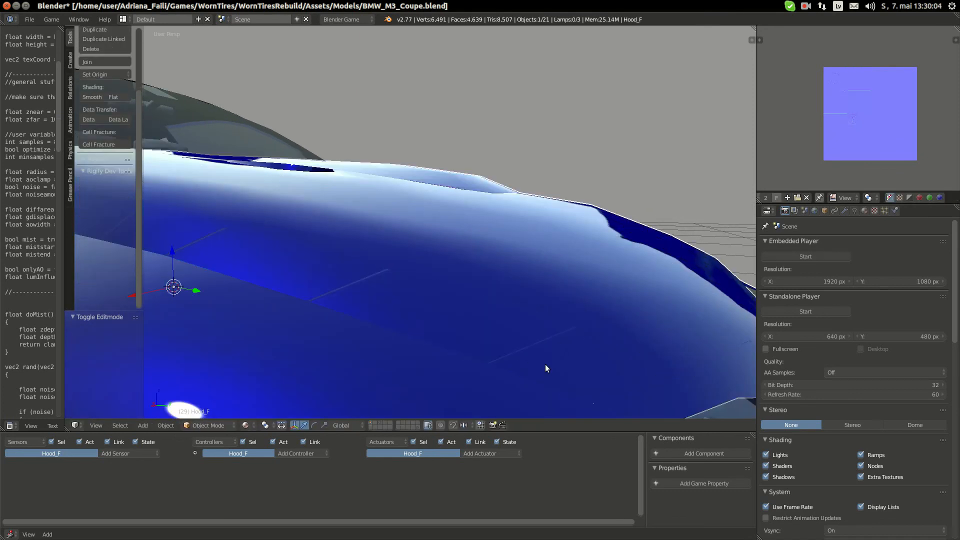
pyautogui.press('Tab')
pyautogui.scroll(-4, 563, 368)
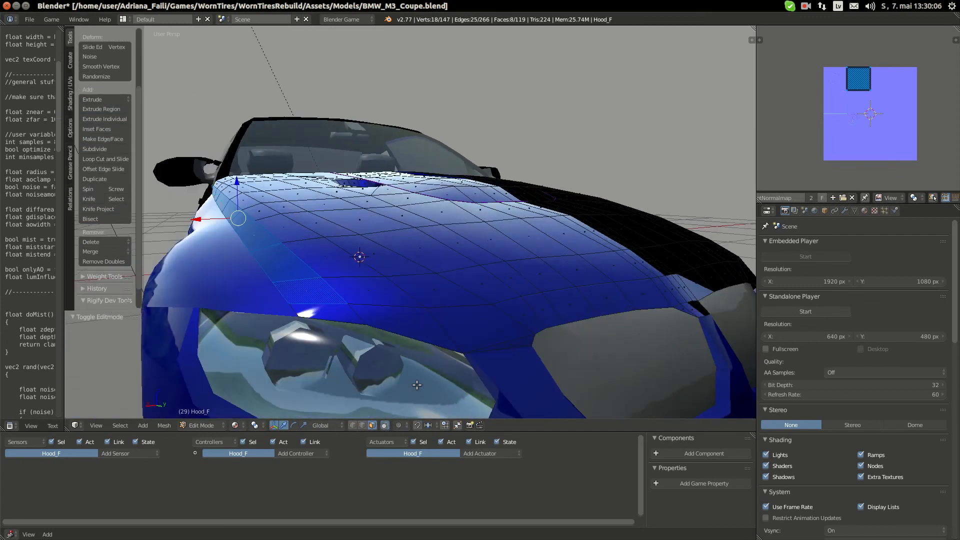
pyautogui.scroll(2, 416, 385)
pyautogui.press('Tab')
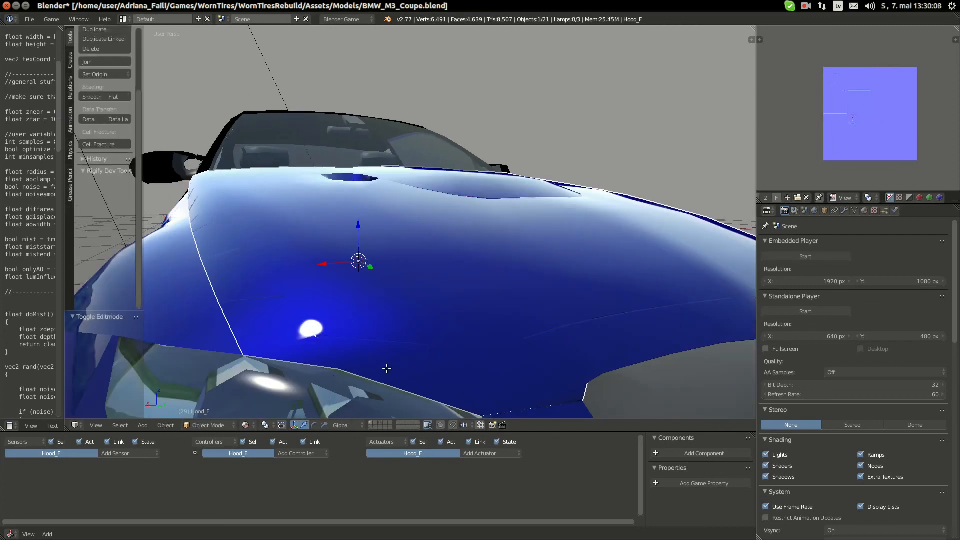
pyautogui.press('Tab')
pyautogui.scroll(3, 879, 121)
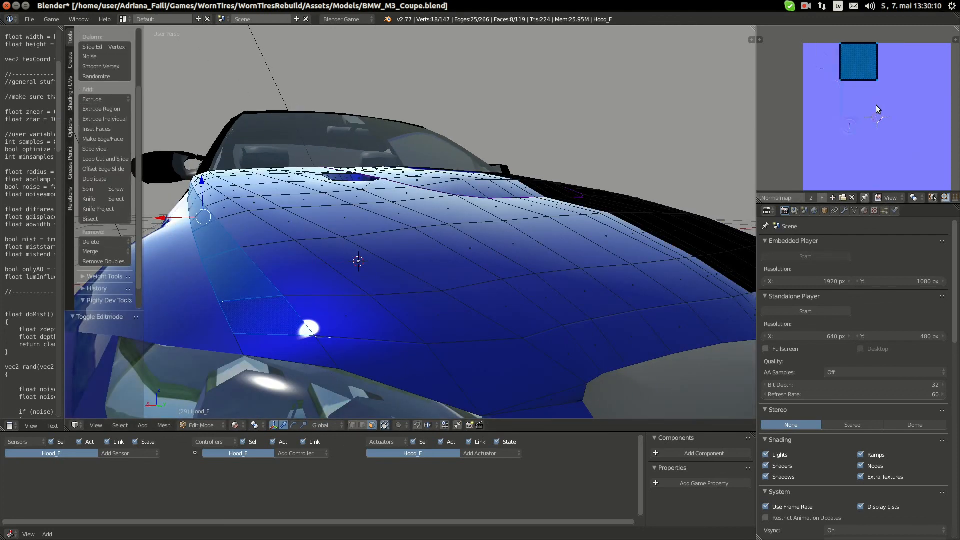
pyautogui.write('r-90')
pyautogui.press('Return')
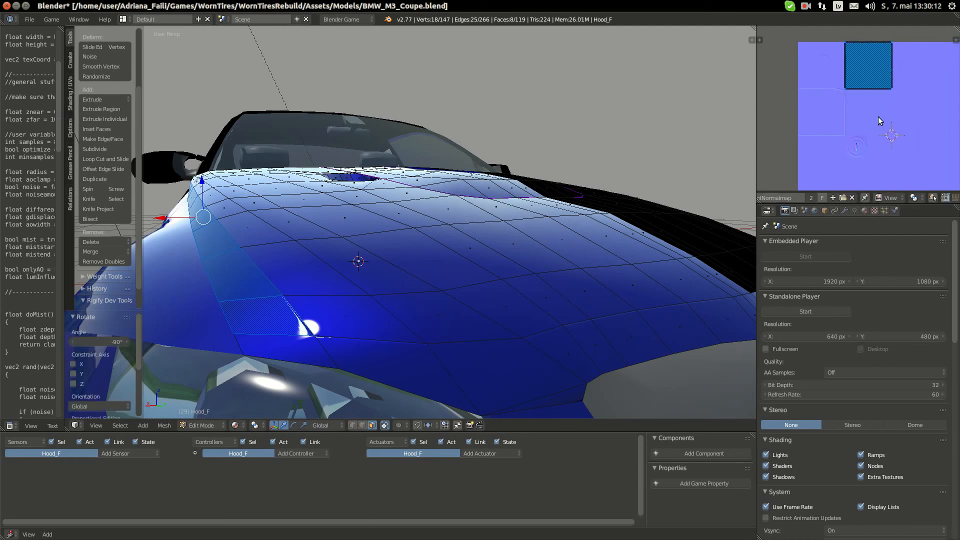
pyautogui.write('r')
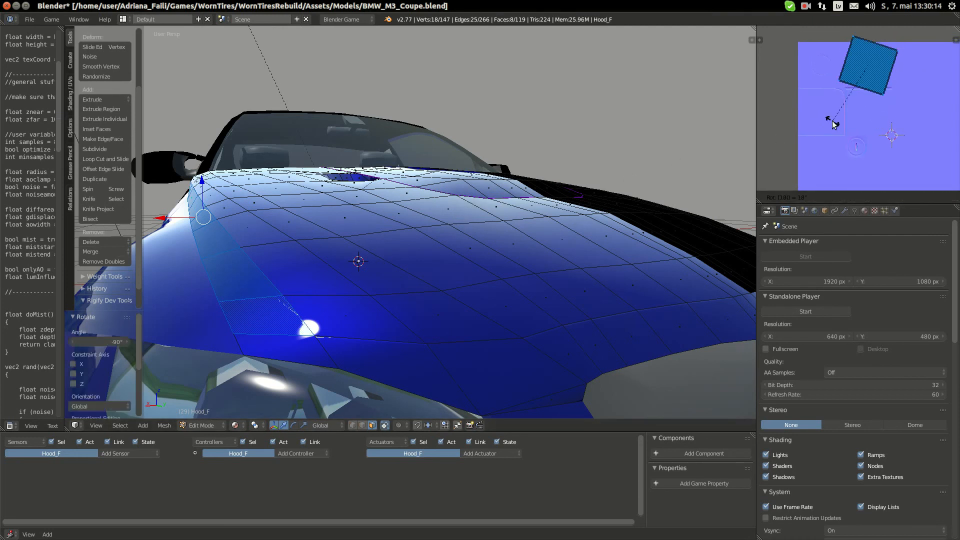
pyautogui.write('-180')
pyautogui.press('Return')
# Snap the 2D cursor to the UV square's lower-left corner and set the UV pivot to 2D Cursor
pyautogui.press('Tab')
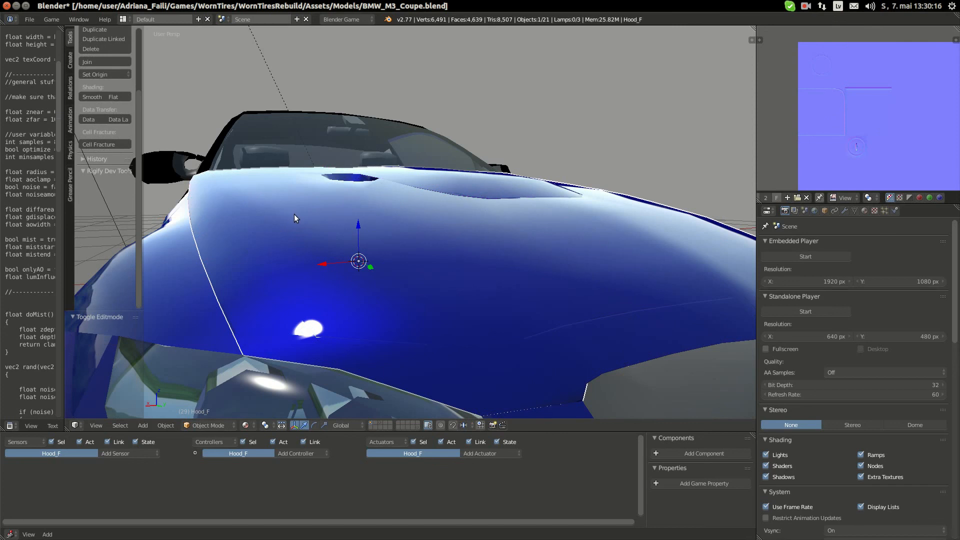
pyautogui.scroll(3, 300, 214)
pyautogui.moveTo(307, 212); pyautogui.dragTo(295, 212, button='middle')
pyautogui.press('Tab')
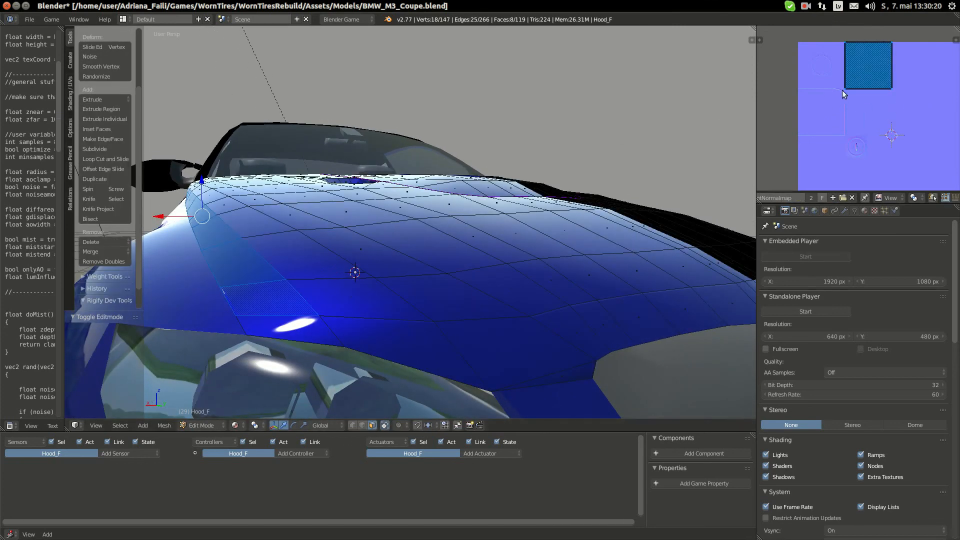
pyautogui.press('a')
pyautogui.moveTo(860, 98); pyautogui.dragTo(863, 112)
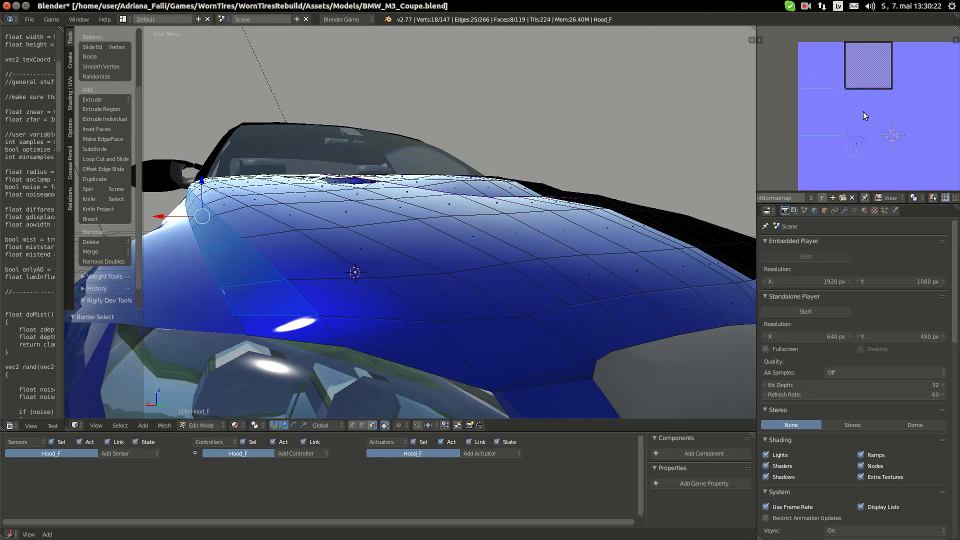
pyautogui.hotkey('shift', 's')
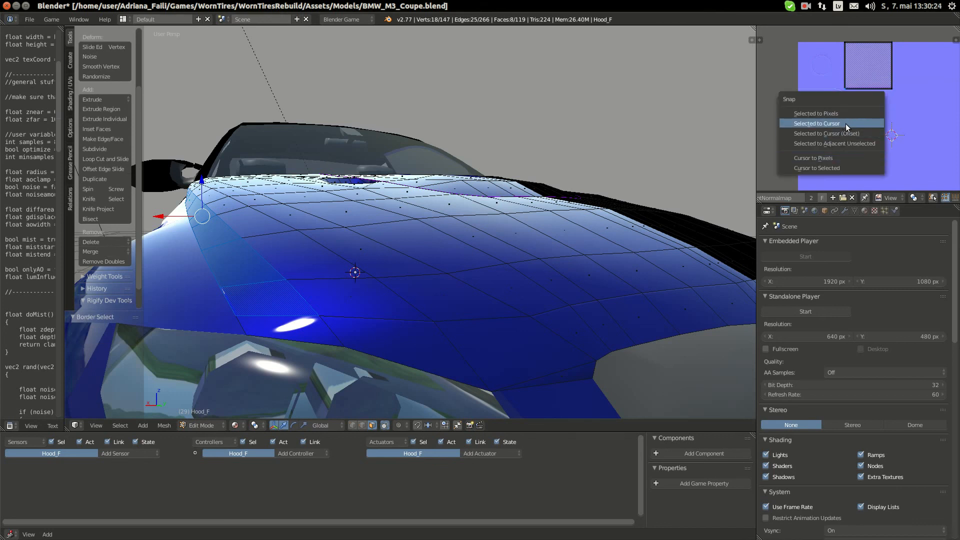
pyautogui.click(848, 166)
pyautogui.press('.')
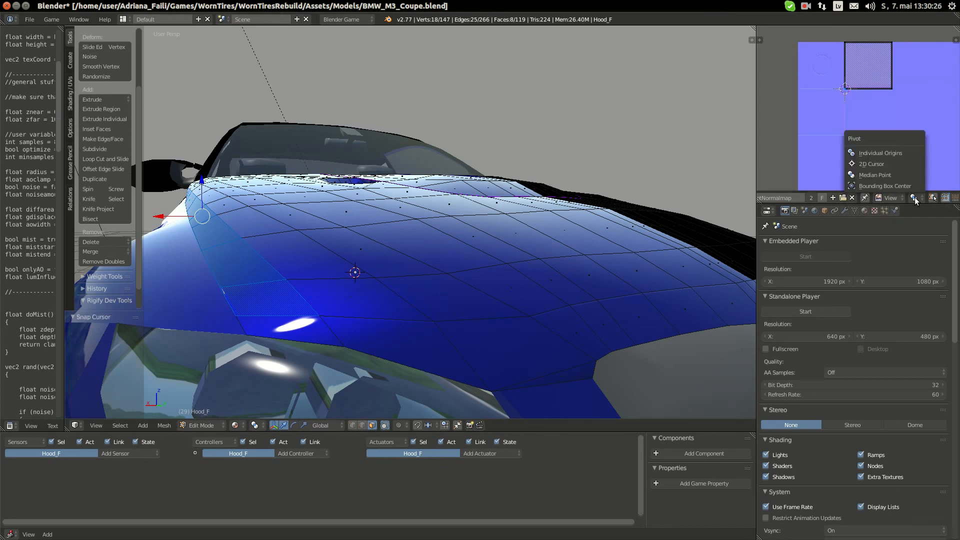
pyautogui.click(884, 163)
# Scale all the side-edge faces' UVs by 0.5 about the 2D cursor and view the hood in Object Mode
pyautogui.press('a')
pyautogui.press('a')
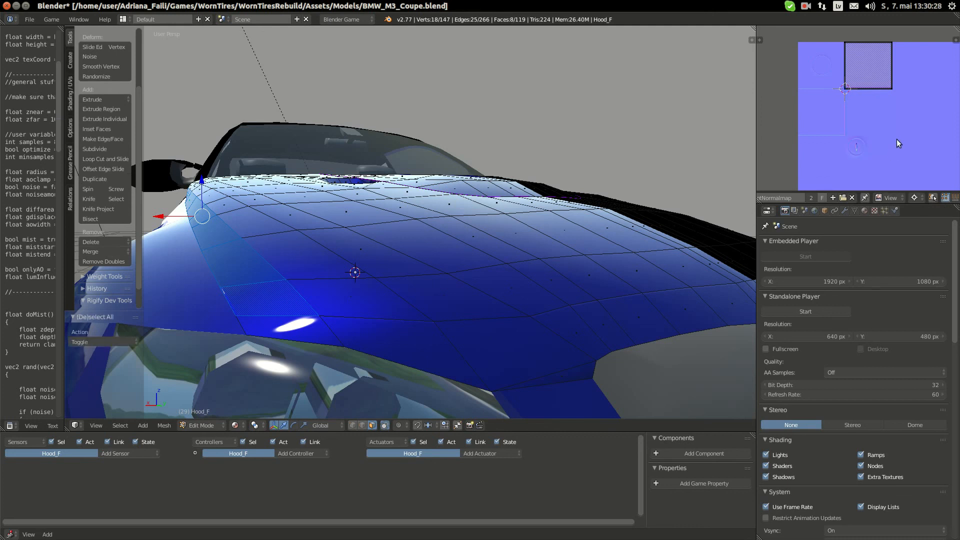
pyautogui.write('s')
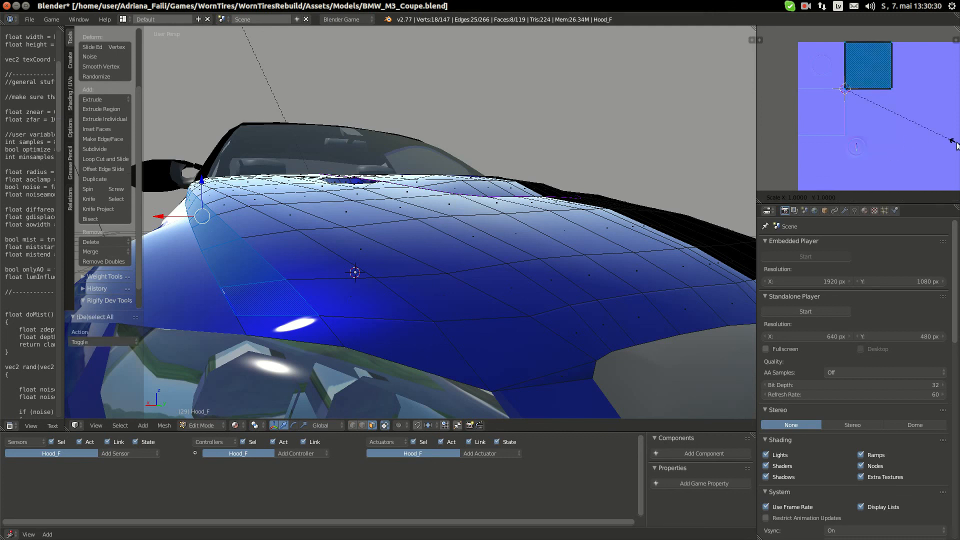
pyautogui.write('.5')
pyautogui.press('Return')
pyautogui.press('Tab')
pyautogui.moveTo(294, 260); pyautogui.dragTo(378, 366, button='middle')
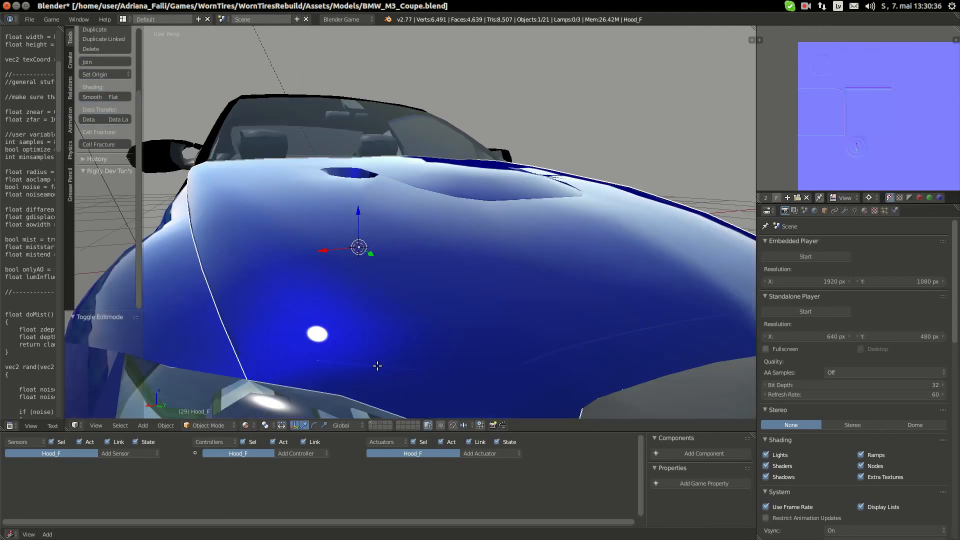
# Select the hood's front-edge face above the headlight and set the UV pivot to Median Point
pyautogui.press('Tab')
pyautogui.rightClick(389, 372)
pyautogui.moveTo(468, 344); pyautogui.dragTo(472, 338, button='middle')
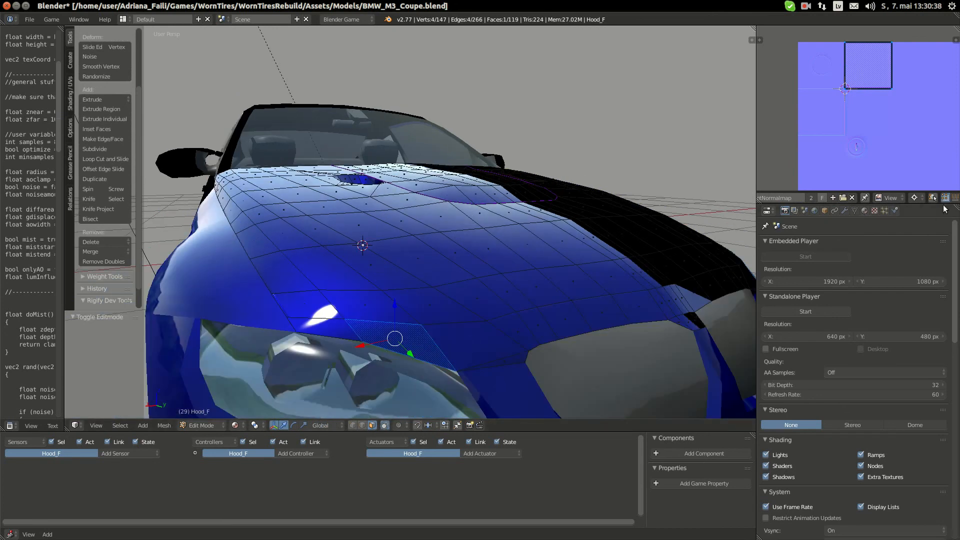
pyautogui.click(923, 196)
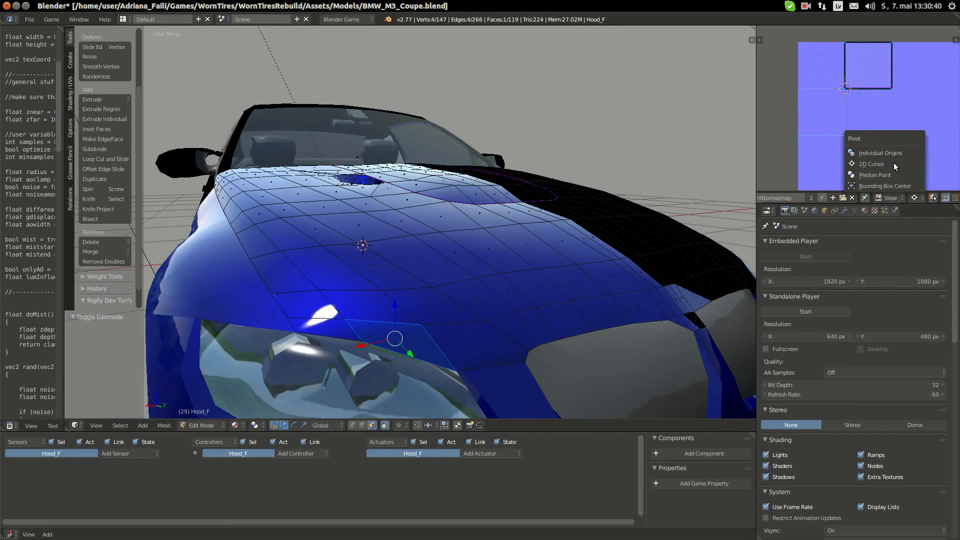
pyautogui.click(892, 170)
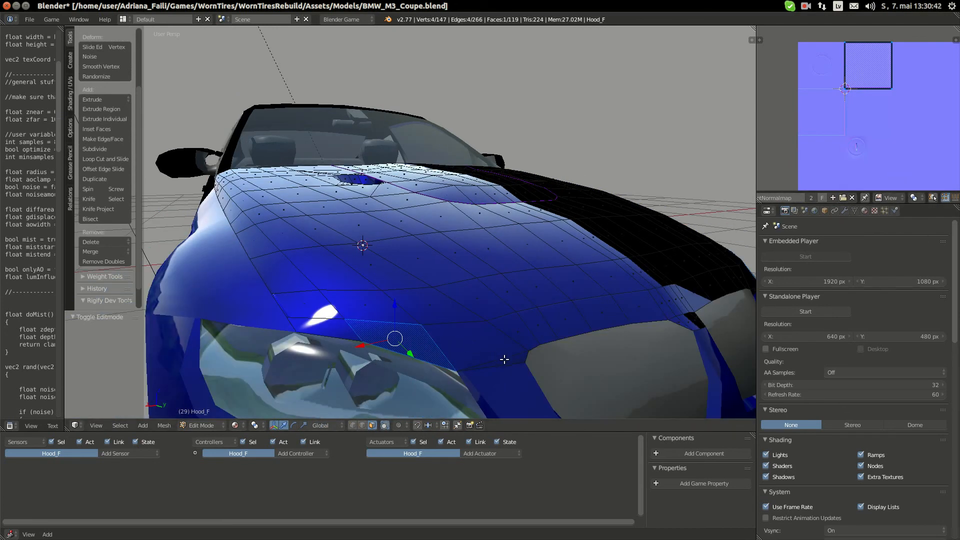
# Add the remaining front-edge faces along the hood's border above the grille opening to the selection
pyautogui.keyDown('shift'); pyautogui.rightClick(531, 328); pyautogui.keyUp('shift')
pyautogui.keyDown('shift'); pyautogui.rightClick(535, 326); pyautogui.keyUp('shift')
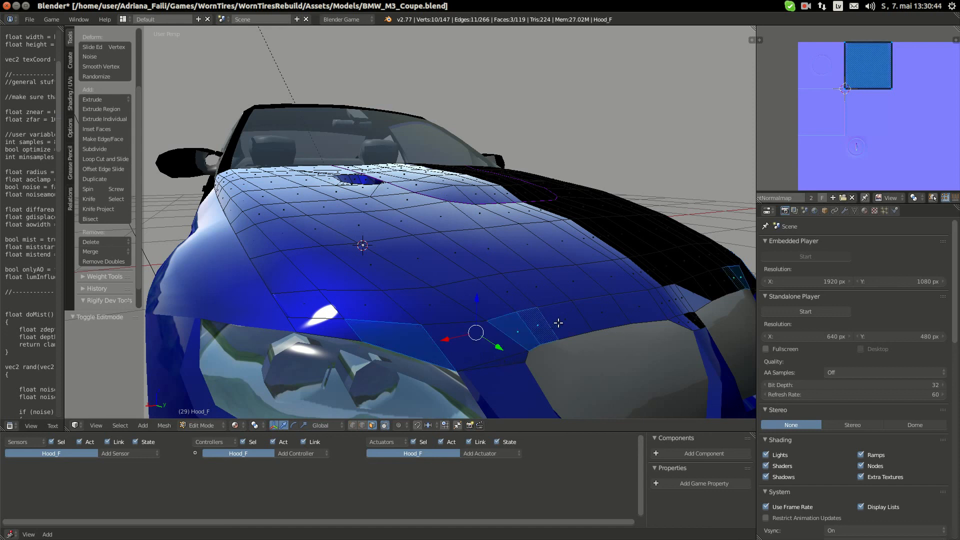
pyautogui.keyDown('shift'); pyautogui.rightClick(559, 323); pyautogui.keyUp('shift')
pyautogui.keyDown('shift'); pyautogui.rightClick(599, 316); pyautogui.keyUp('shift')
pyautogui.moveTo(600, 331); pyautogui.dragTo(520, 341, button='middle')
pyautogui.keyDown('shift'); pyautogui.rightClick(521, 341); pyautogui.keyUp('shift')
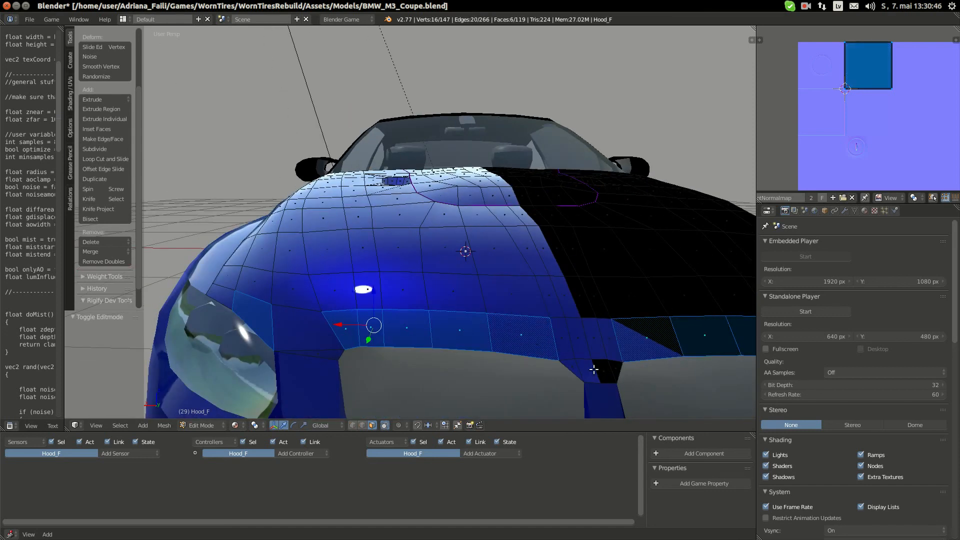
# Rotate the selected front-edge faces' UVs by 180° and check the hood's seam line in Object Mode
pyautogui.moveTo(382, 351); pyautogui.dragTo(439, 307, button='middle')
pyautogui.press('KP_Decimal')
pyautogui.scroll(4, 384, 348)
pyautogui.press('Tab')
pyautogui.press('Tab')
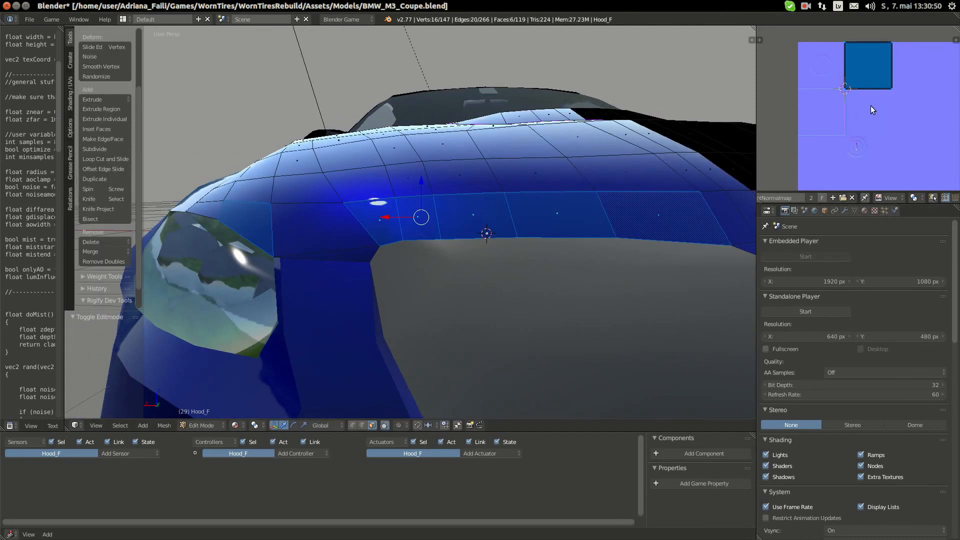
pyautogui.write('r180')
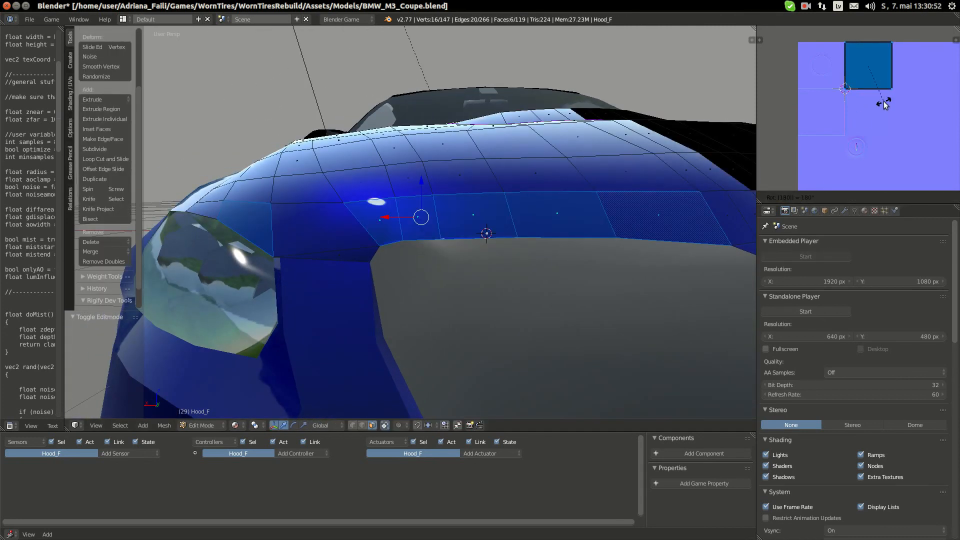
pyautogui.press('Return')
pyautogui.press('Tab')
pyautogui.moveTo(420, 293); pyautogui.dragTo(426, 300, button='middle')
pyautogui.press('Tab')
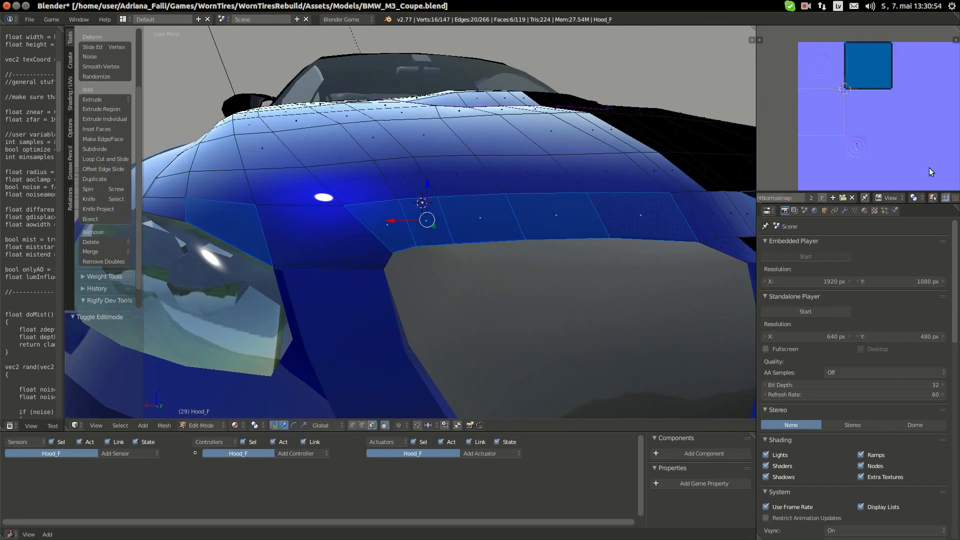
# Set the UV pivot to 2D Cursor and scale the front-edge faces' UVs by 0.5, checking the hood in Object Mode
pyautogui.click(920, 197)
pyautogui.click(882, 163)
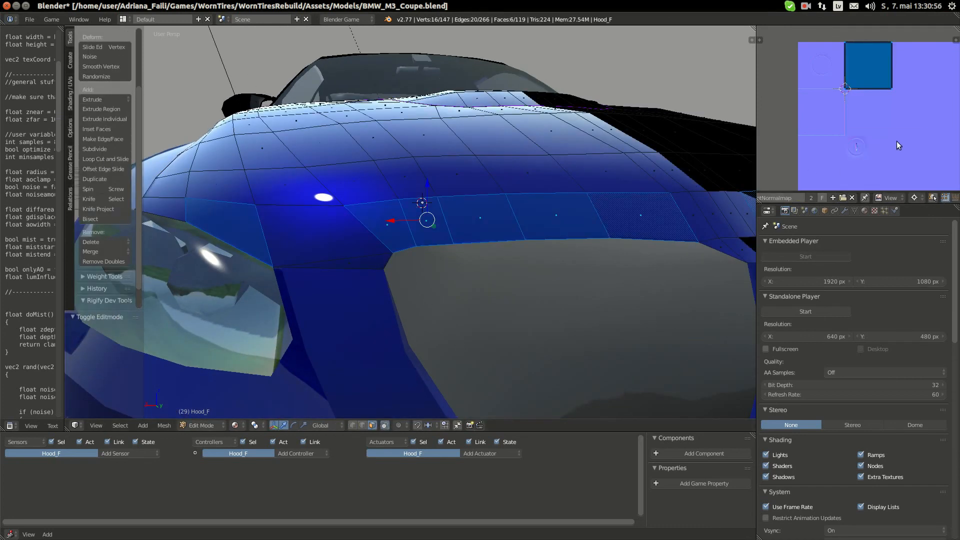
pyautogui.write('s0.5')
pyautogui.press('Return')
pyautogui.press('Tab')
pyautogui.moveTo(538, 230); pyautogui.dragTo(562, 298, button='middle')
pyautogui.press('Tab')
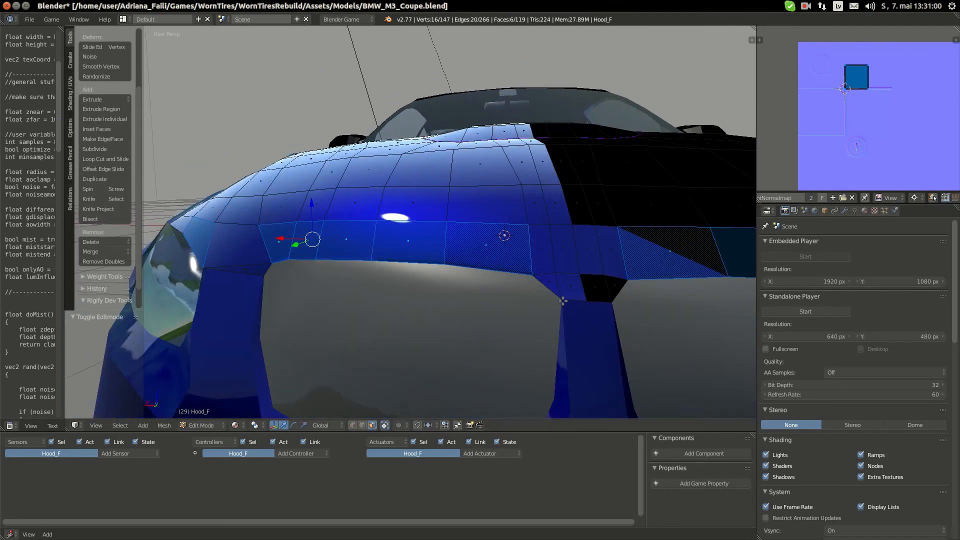
# Select the two triangular faces at the corners of the grille opening and set the UV pivot to Median Point
pyautogui.rightClick(550, 283)
pyautogui.moveTo(309, 301); pyautogui.dragTo(355, 326, button='middle')
pyautogui.keyDown('shift'); pyautogui.rightClick(363, 313); pyautogui.keyUp('shift')
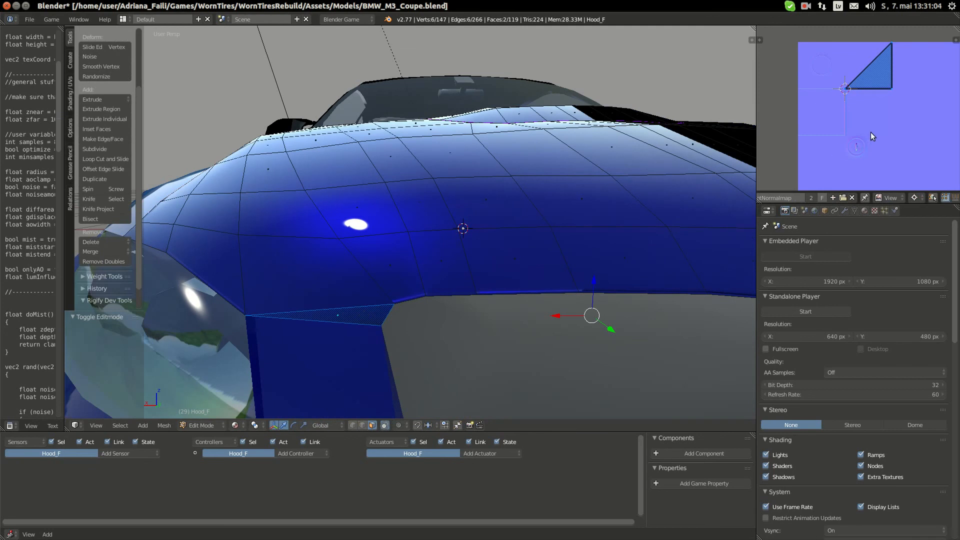
pyautogui.click(920, 198)
pyautogui.click(886, 175)
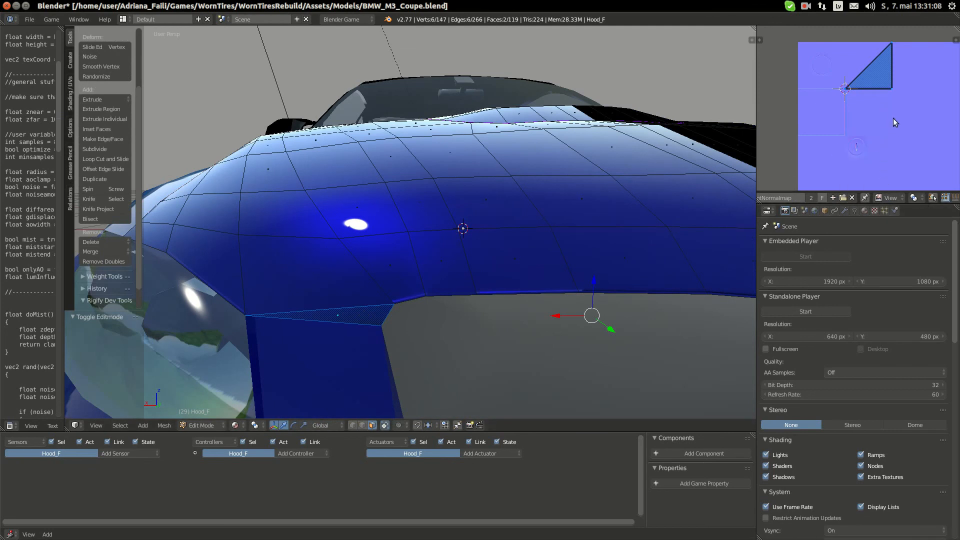
pyautogui.press('r')
pyautogui.press('Escape')
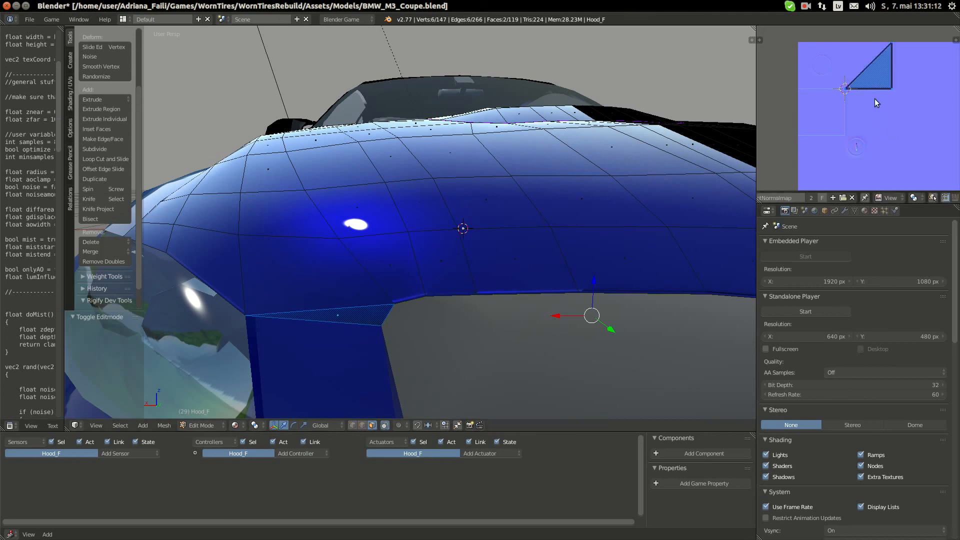
# Snap the 2D cursor to the selected triangles' UVs and set the UV pivot to 2D Cursor
pyautogui.hotkey('shift', 's')
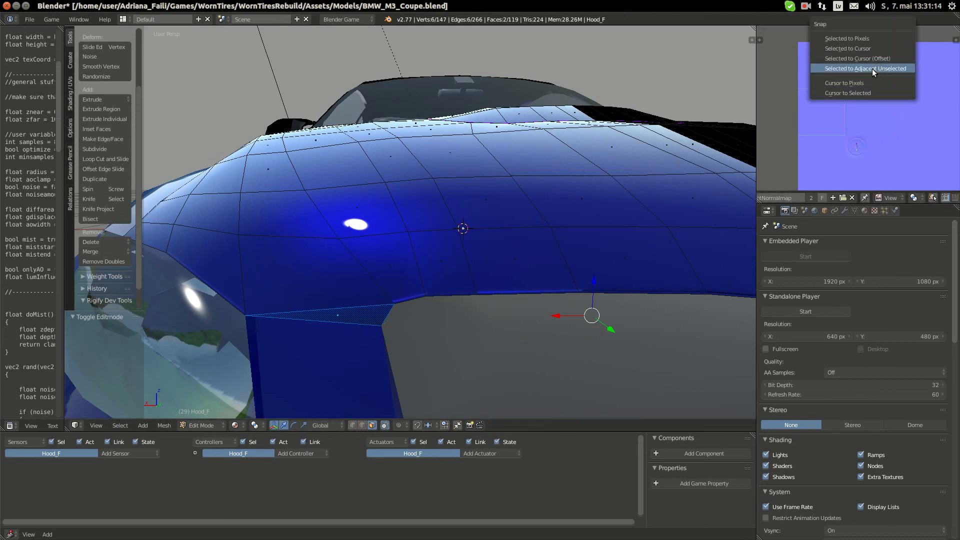
pyautogui.click(875, 92)
pyautogui.press('Tab')
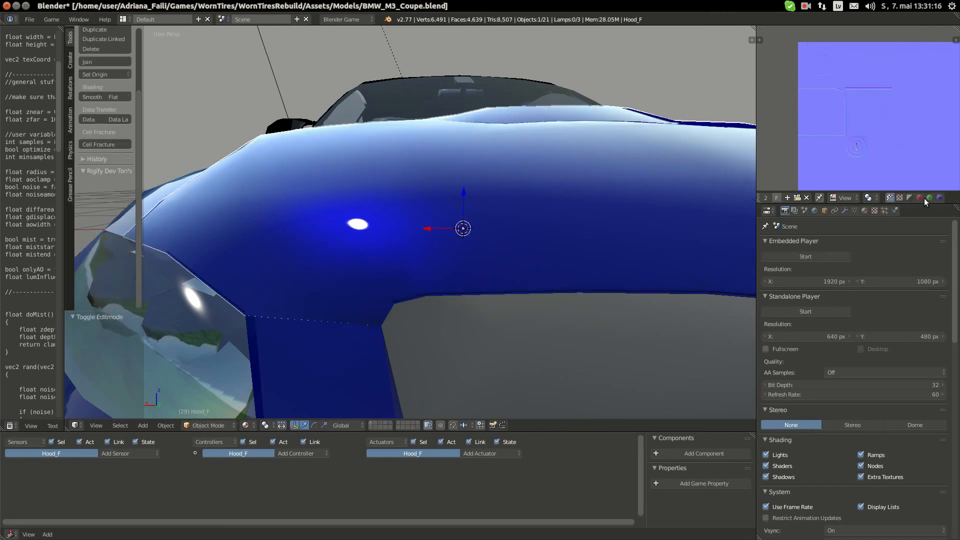
pyautogui.press('Tab')
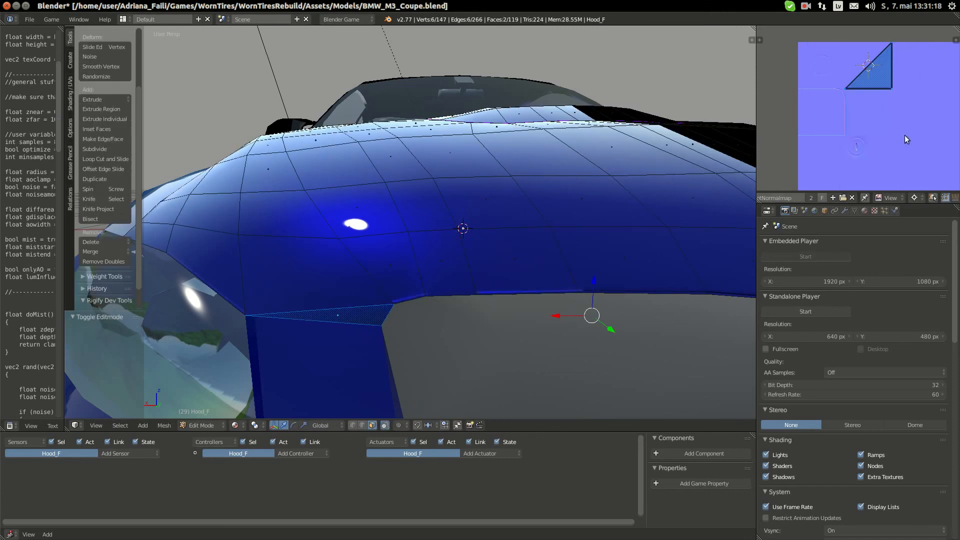
pyautogui.press('Tab')
pyautogui.press('Tab')
# Rotate the two triangular faces' UVs a quarter turn about the 2D cursor and inspect the grille corner in Object Mode
pyautogui.write('r0')
pyautogui.press('Return')
pyautogui.press('Tab')
pyautogui.scroll(1, 436, 321)
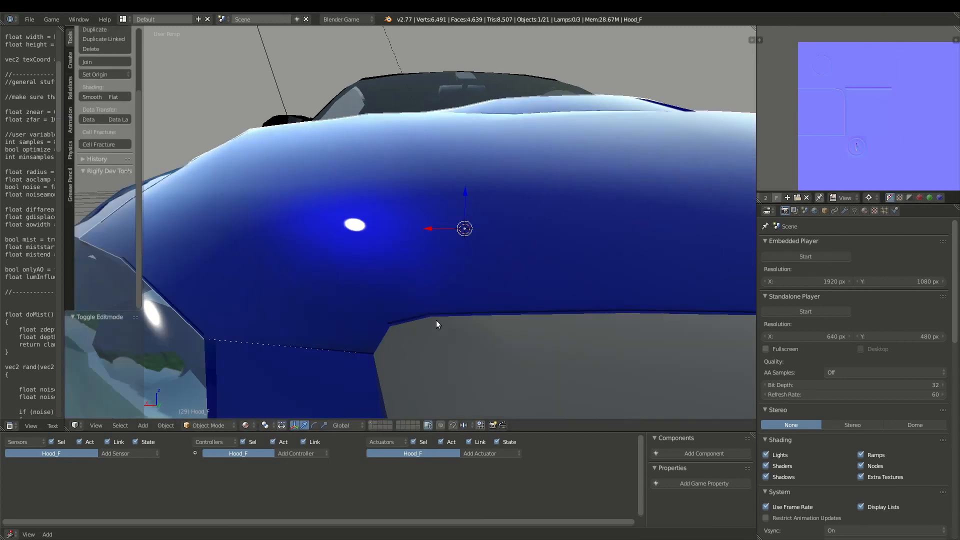
pyautogui.moveTo(436, 320); pyautogui.dragTo(382, 324, button='middle')
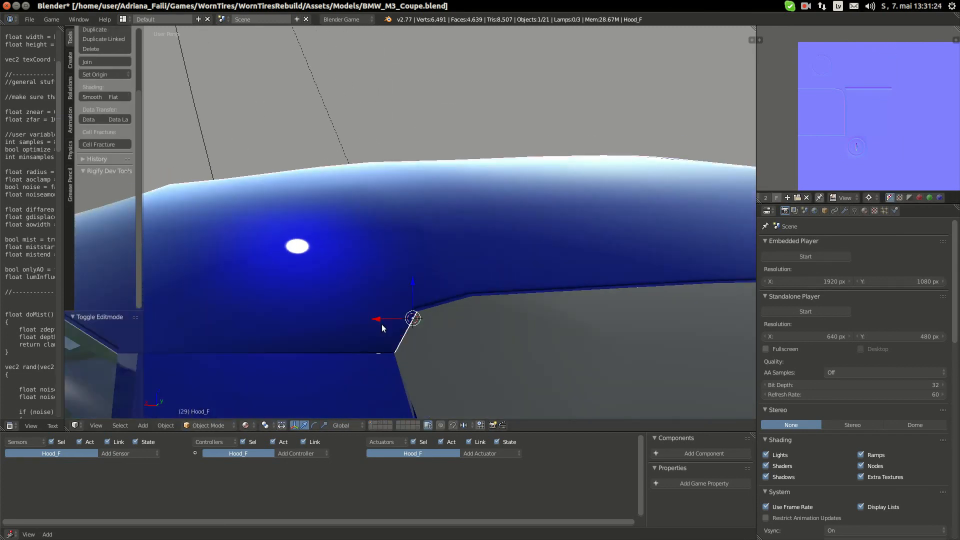
pyautogui.press('Tab')
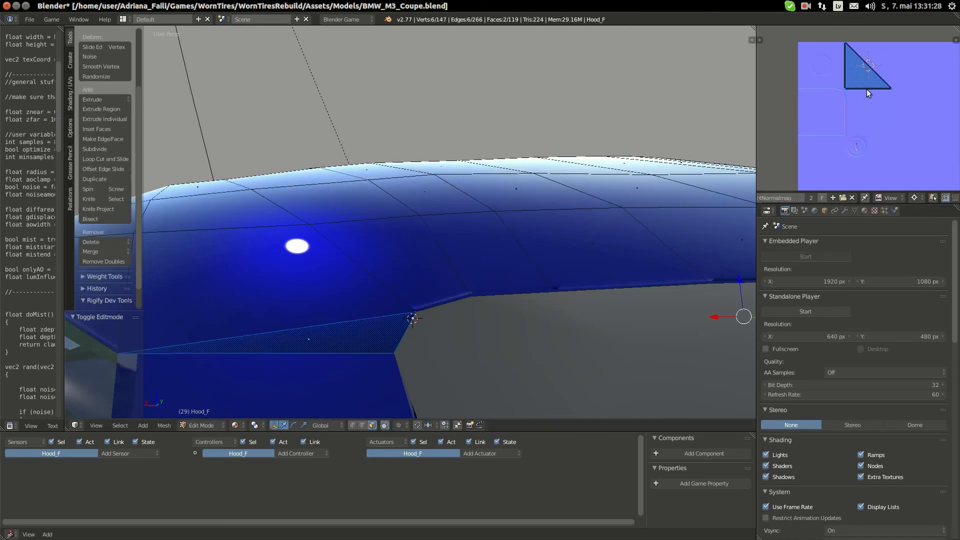
# Move the two triangular faces' UVs by -0.25 along Y and view the hood in Object Mode
pyautogui.write('gy')
pyautogui.write('-0.25')
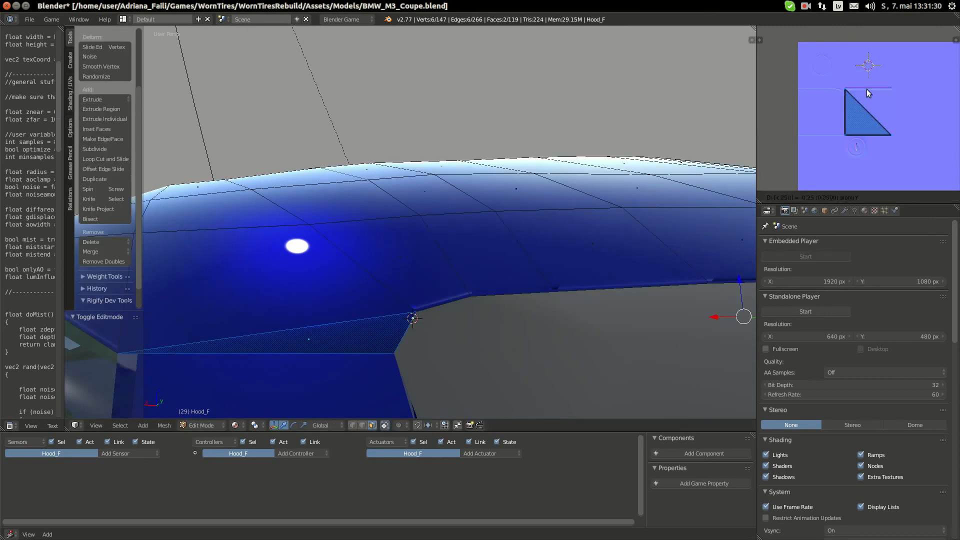
pyautogui.press('Return')
pyautogui.press('Tab')
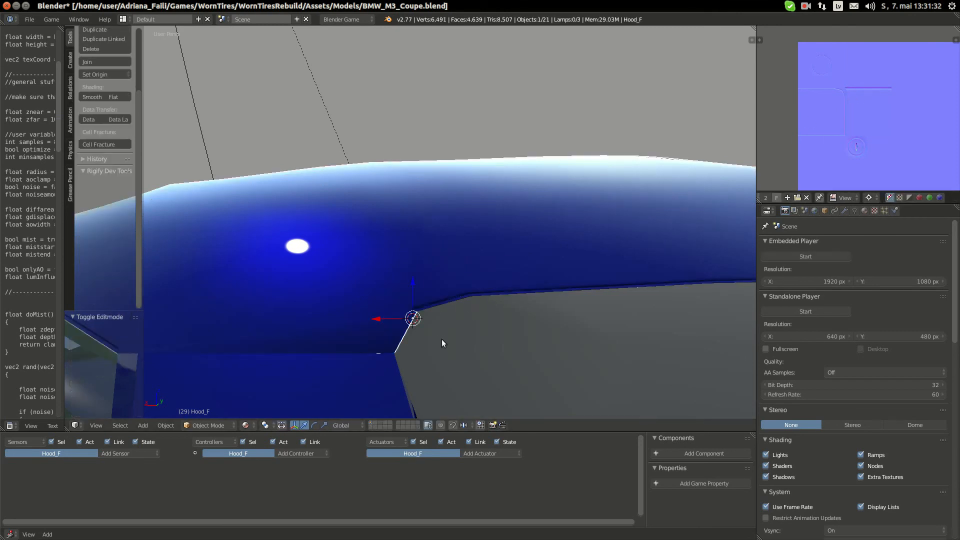
# Examine the seam line along the hood's front edge up to the centre, checking one edge face's UVs and leaving nothing selected
pyautogui.press('Tab')
pyautogui.moveTo(566, 327); pyautogui.dragTo(336, 332, button='middle')
pyautogui.rightClick(336, 331)
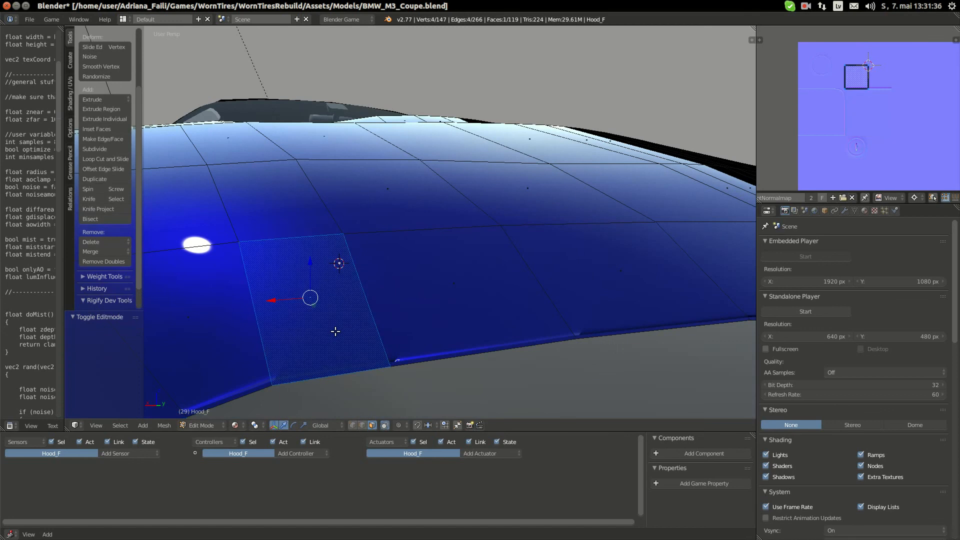
pyautogui.press('a')
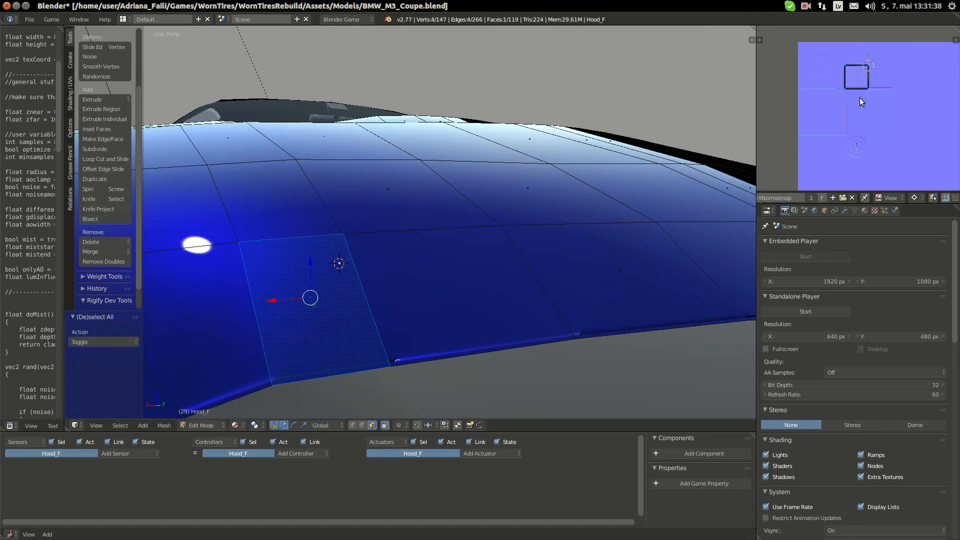
pyautogui.scroll(3, 859, 97)
pyautogui.moveTo(860, 74); pyautogui.dragTo(865, 78, button='middle')
pyautogui.press('Tab')
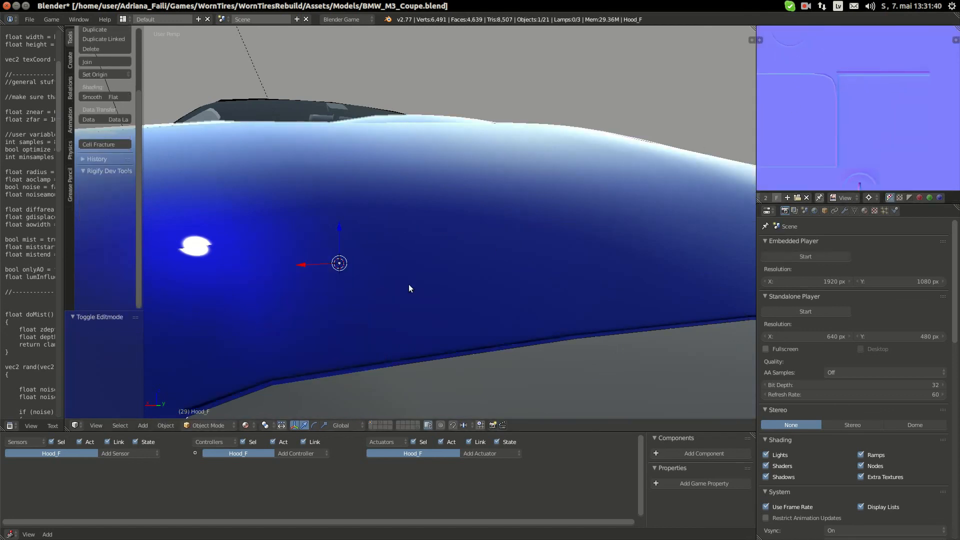
pyautogui.press('Tab')
pyautogui.press('a')
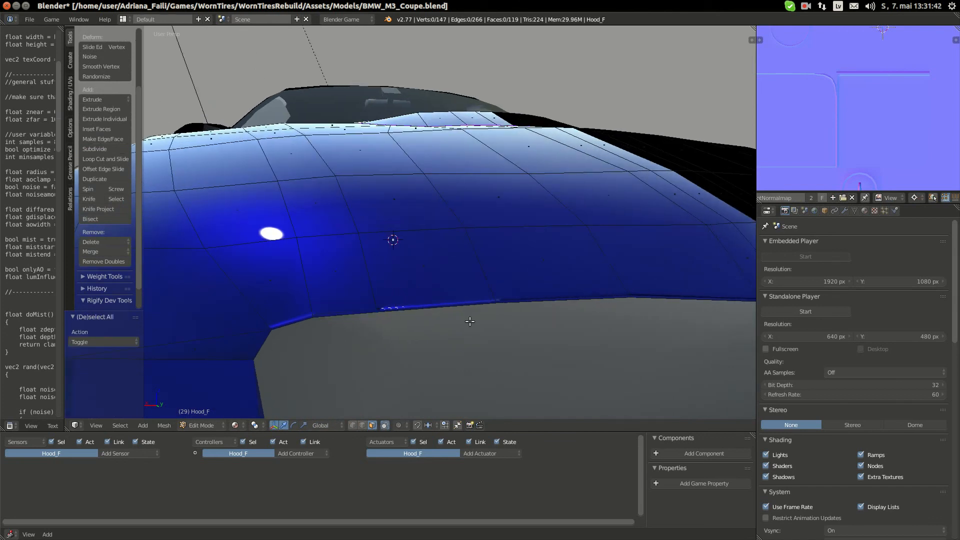
pyautogui.moveTo(470, 321); pyautogui.dragTo(475, 355, button='middle')
pyautogui.press('Tab')
pyautogui.press('Tab')
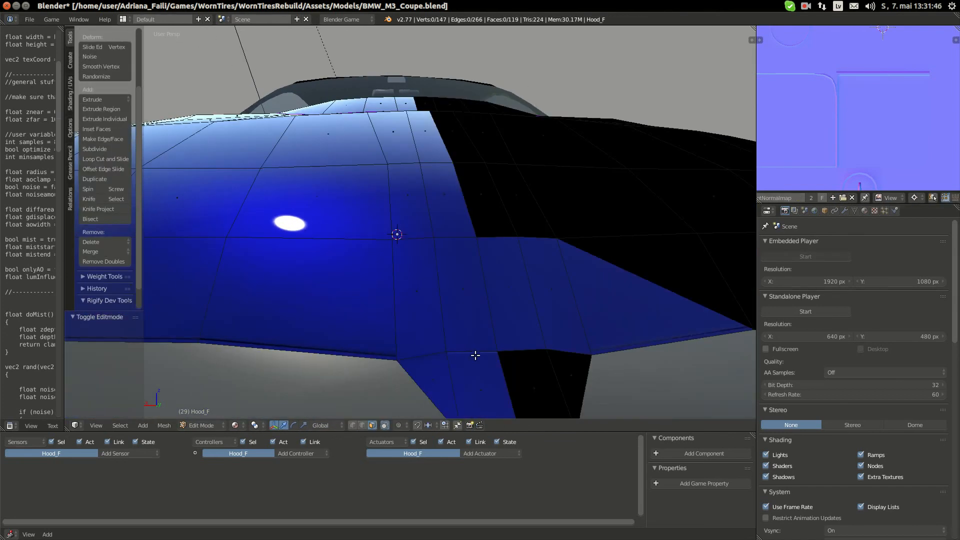
# Select the triangular face beside the hood's front centre, move its UVs 0.25 along Y, and check the seam in Object Mode
pyautogui.rightClick(439, 364)
pyautogui.scroll(-2, 854, 129)
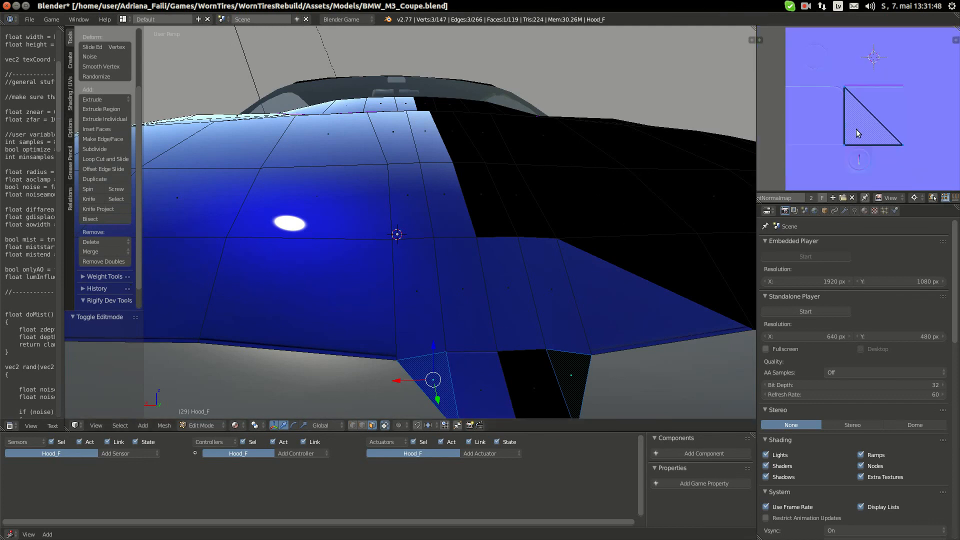
pyautogui.scroll(1, 856, 129)
pyautogui.write('gy.')
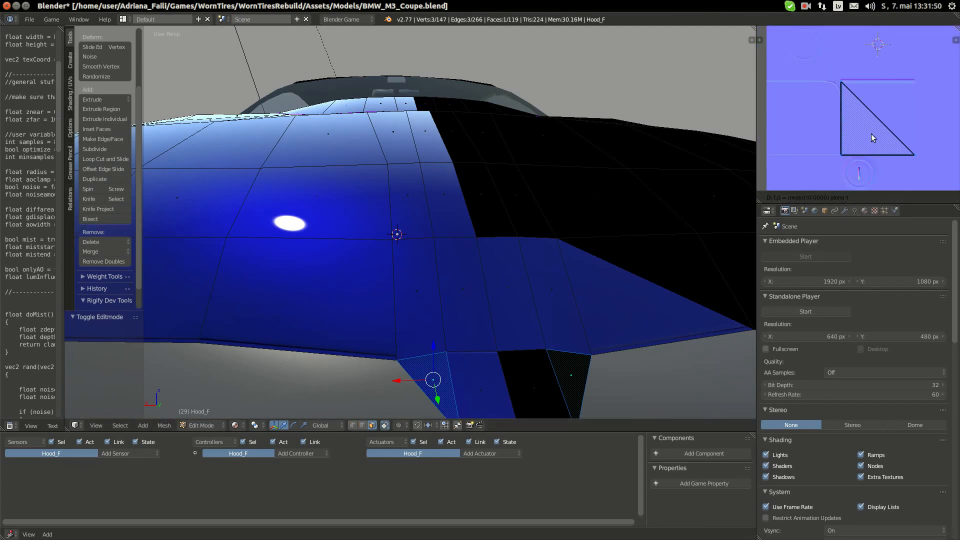
pyautogui.write('25')
pyautogui.press('Return')
pyautogui.press('Tab')
pyautogui.press('Tab')
pyautogui.scroll(-1, 445, 312)
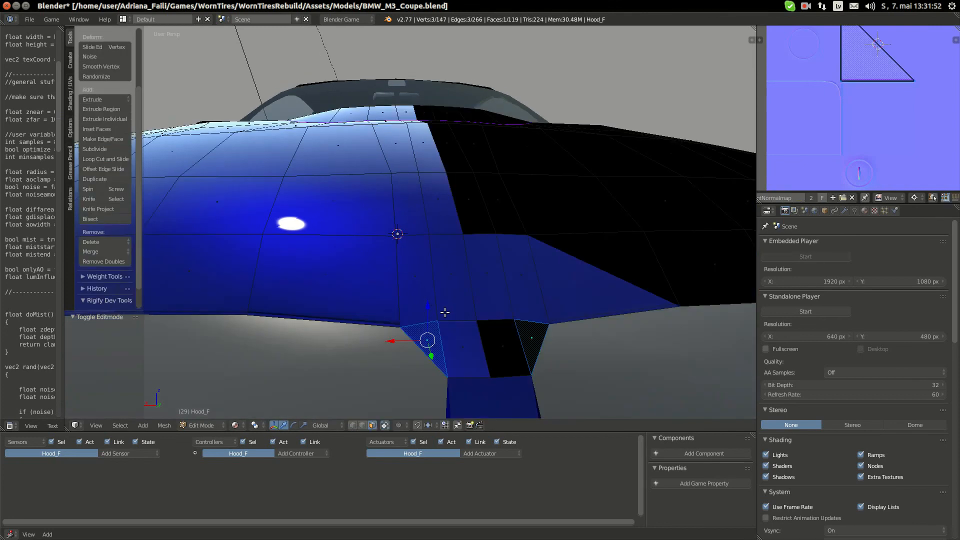
pyautogui.scroll(3, 445, 313)
pyautogui.press('Tab')
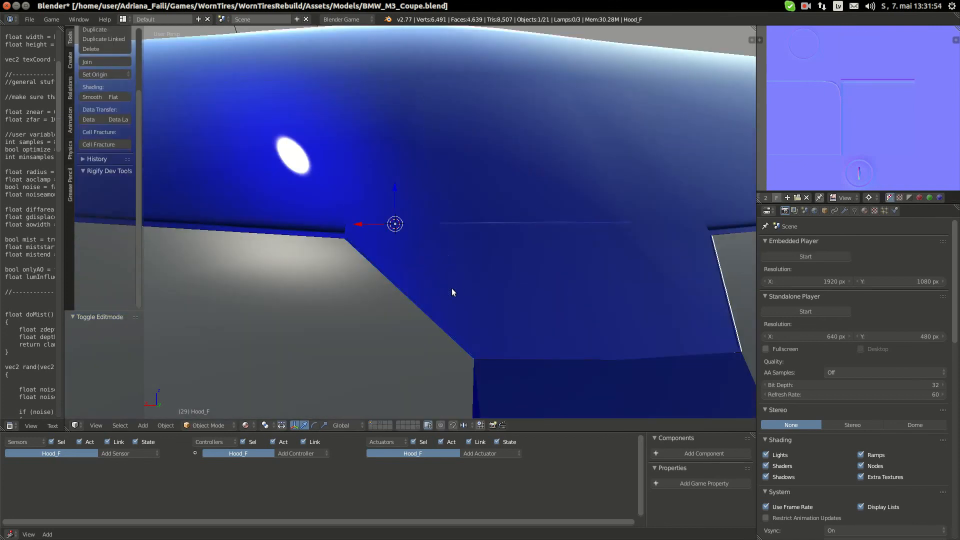
# Reselect the hood and select its lowest front centre face between the grille openings in Edit Mode
pyautogui.scroll(1, 452, 288)
pyautogui.scroll(-1, 452, 288)
pyautogui.scroll(-2, 462, 288)
pyautogui.press('Tab')
pyautogui.press('Tab')
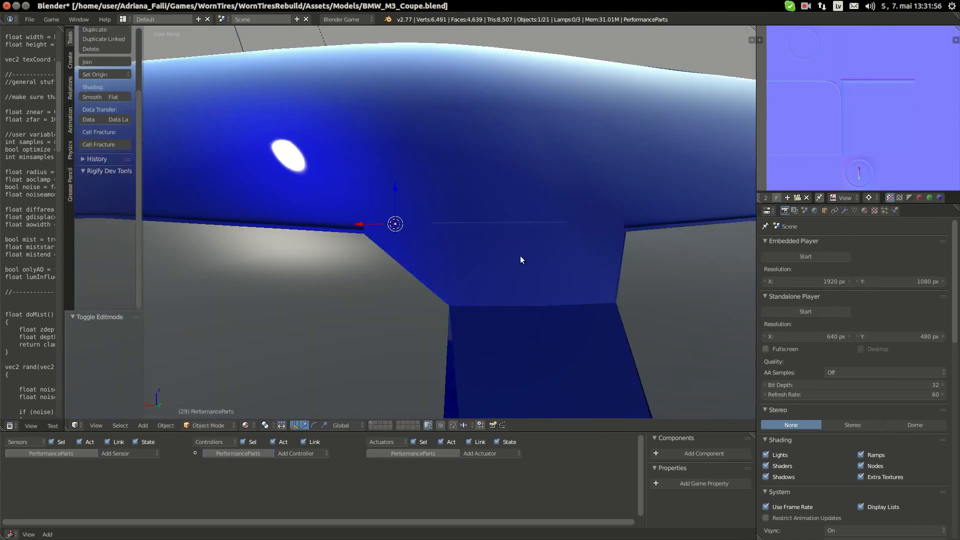
pyautogui.rightClick(503, 242)
pyautogui.rightClick(485, 249)
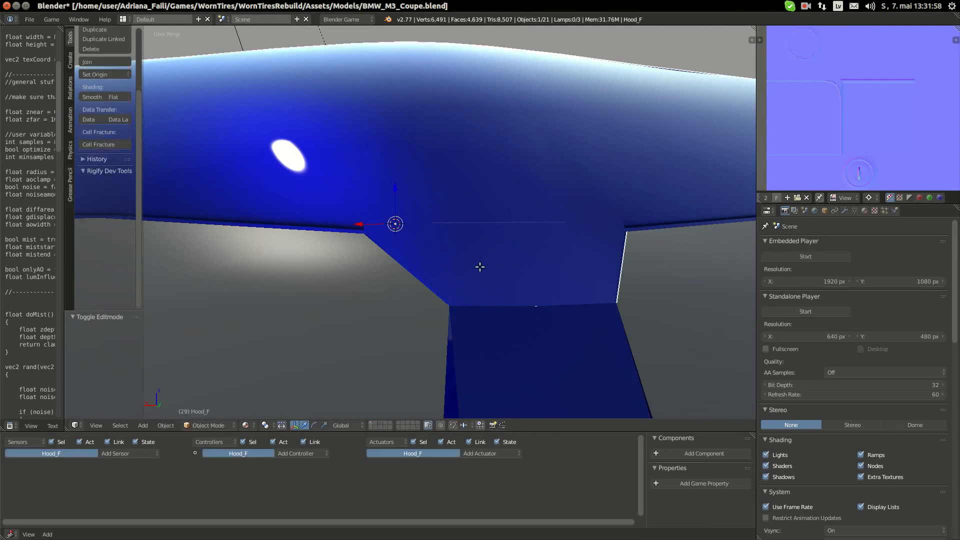
pyautogui.press('Tab')
pyautogui.moveTo(828, 104); pyautogui.dragTo(866, 97, button='middle')
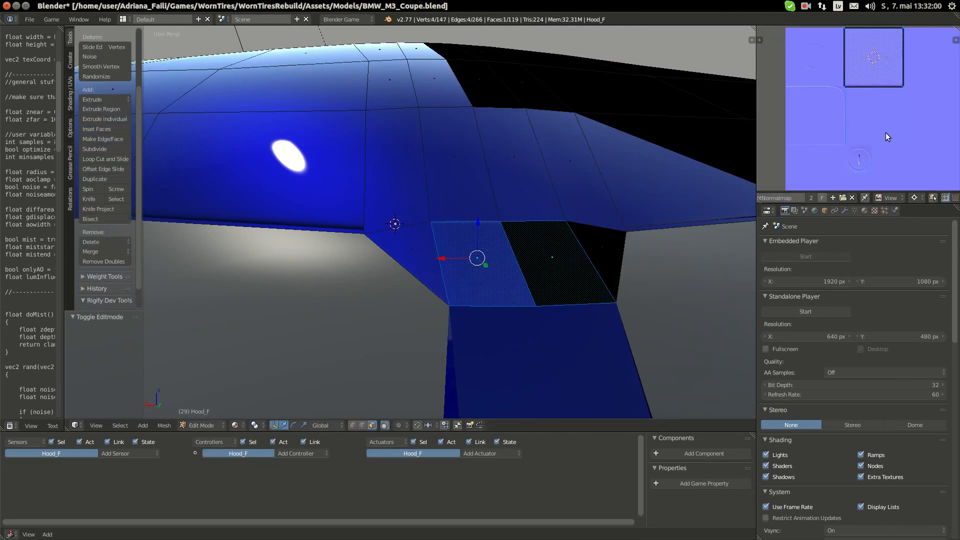
pyautogui.scroll(1, 886, 133)
pyautogui.click(919, 199)
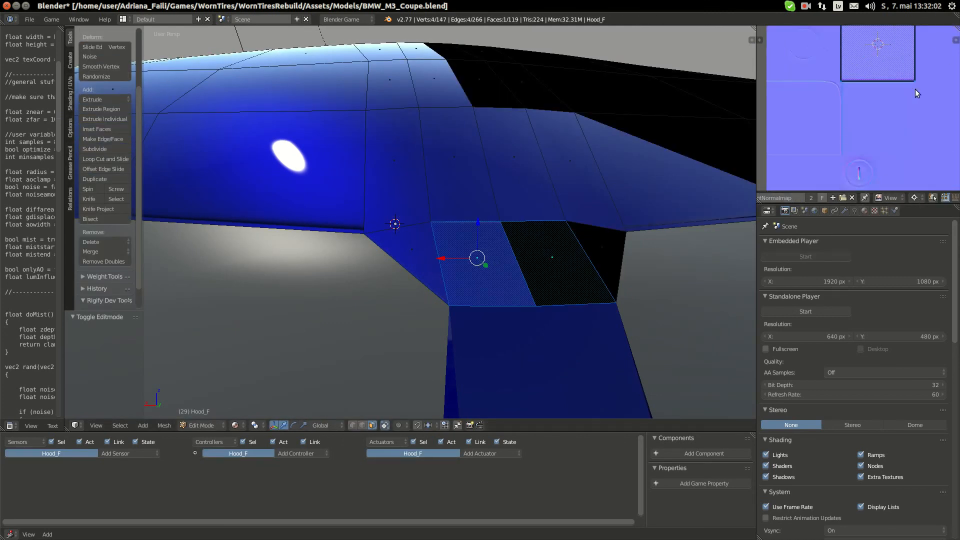
pyautogui.press('e')
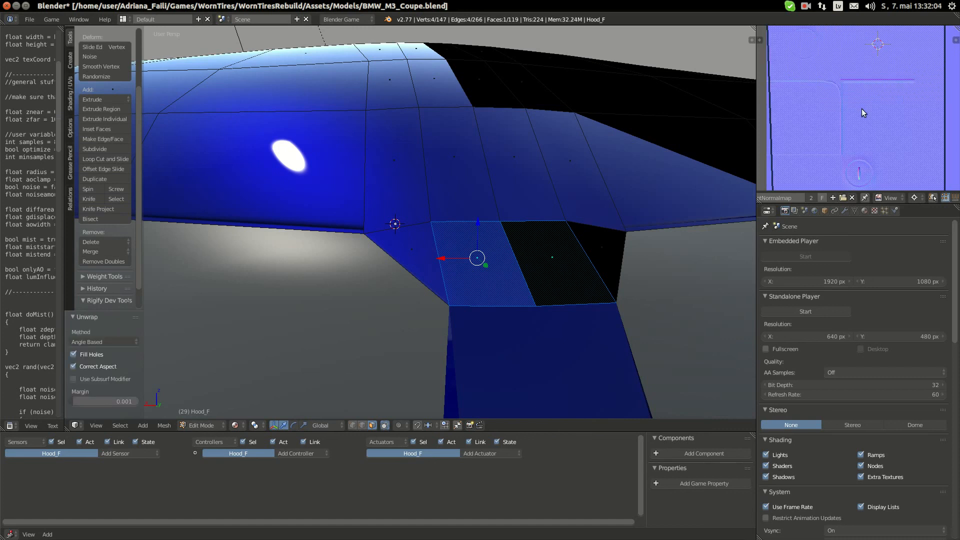
pyautogui.hotkey('ctrl', 'z')
# Rotate the front centre face's UVs by 180° and check the seam line in Object Mode
pyautogui.write('r9')
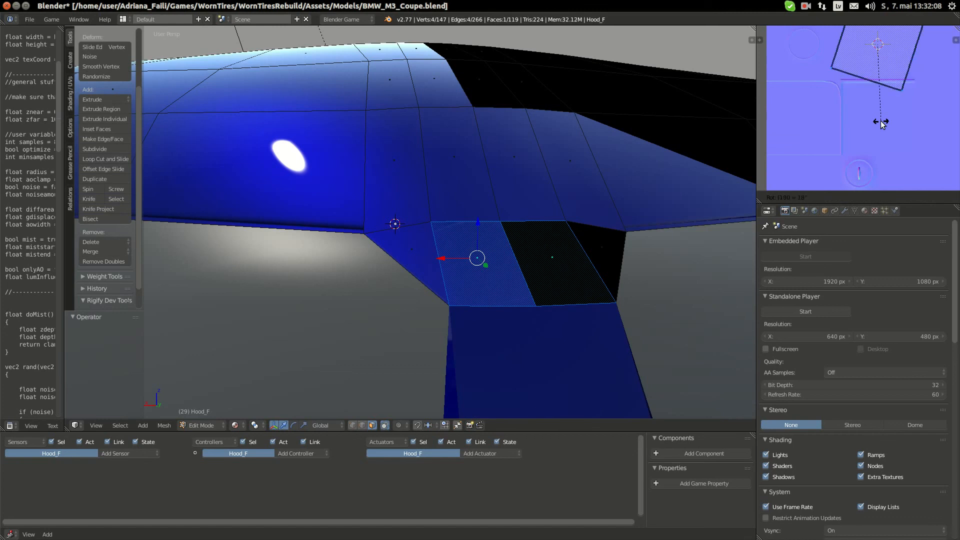
pyautogui.press('Escape')
pyautogui.press('Tab')
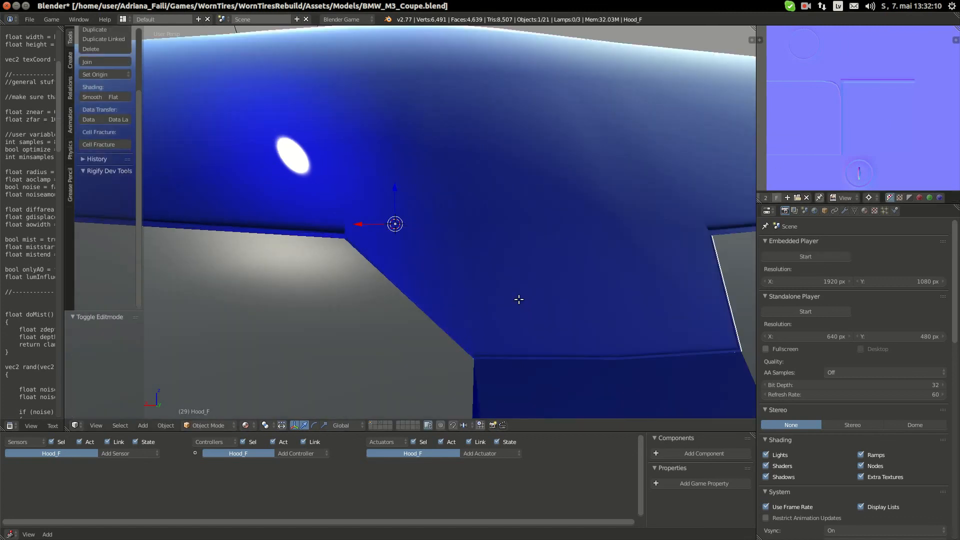
pyautogui.press('Tab')
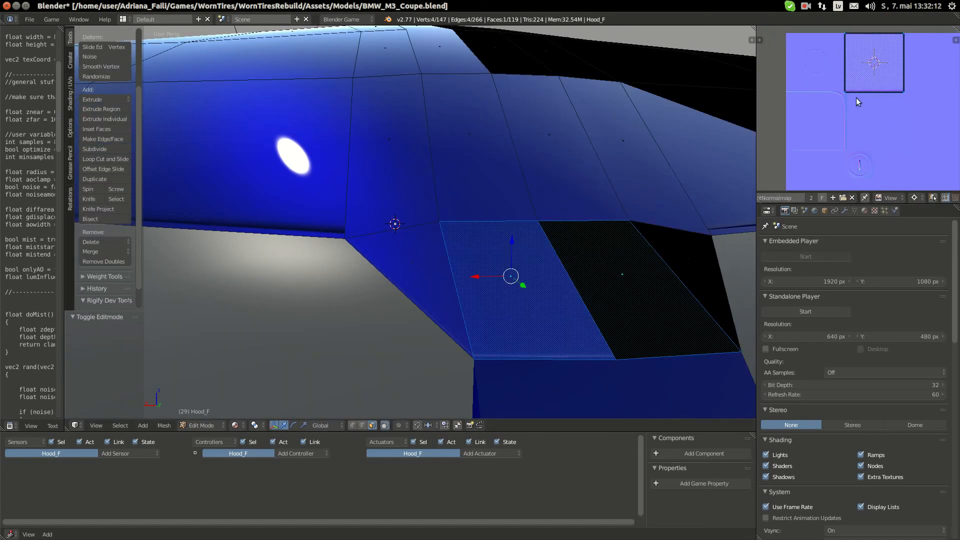
# Snap the 2D cursor to the front centre face's lower-left UV corner, scale its UVs by 0.5, and check the seam in Object Mode
pyautogui.hotkey('shift', 's')
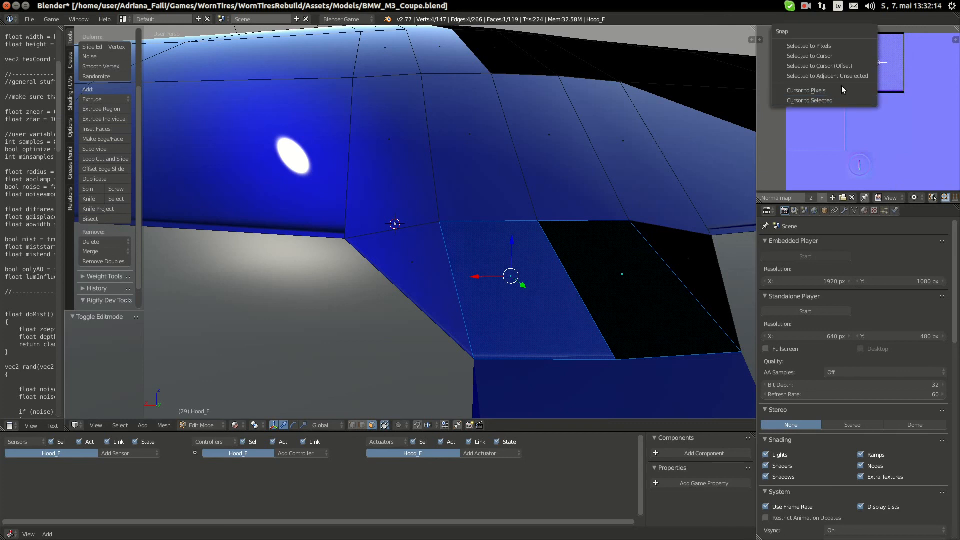
pyautogui.click(851, 102)
pyautogui.press('Tab')
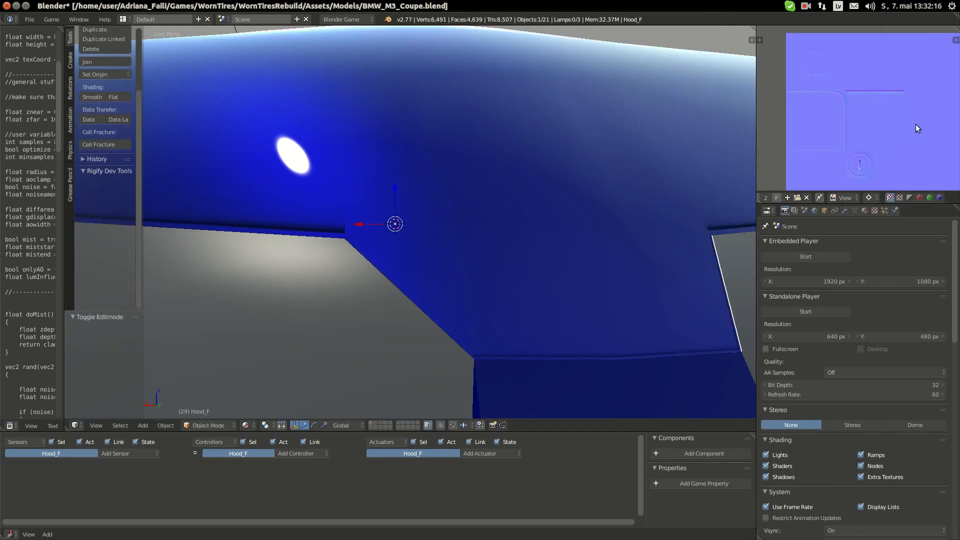
pyautogui.press('Tab')
pyautogui.write('s0.5')
pyautogui.press('Return')
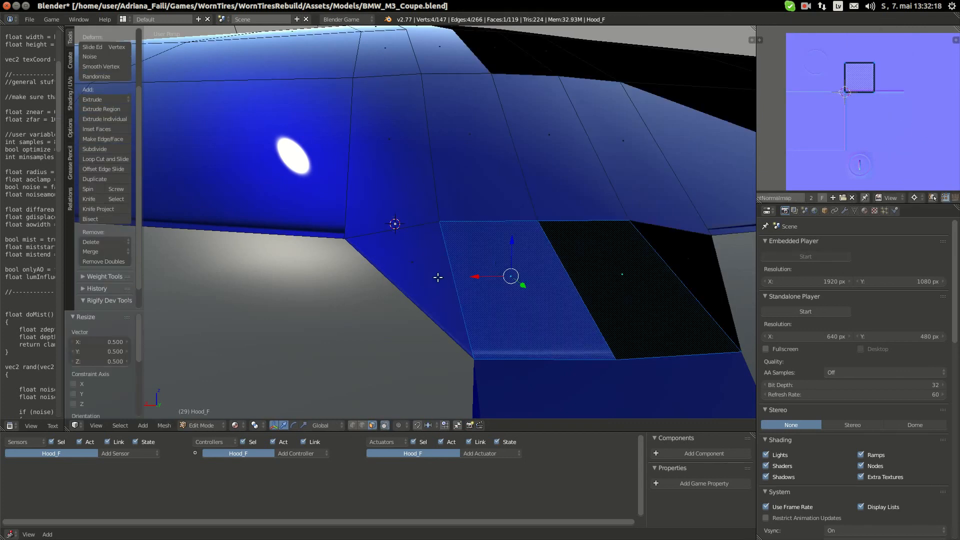
pyautogui.press('Tab')
# Inspect the seam from the hood's front centre towards the headlight and select the triangular face between headlight and grille in Edit Mode
pyautogui.rightClick(416, 260)
pyautogui.rightClick(416, 261)
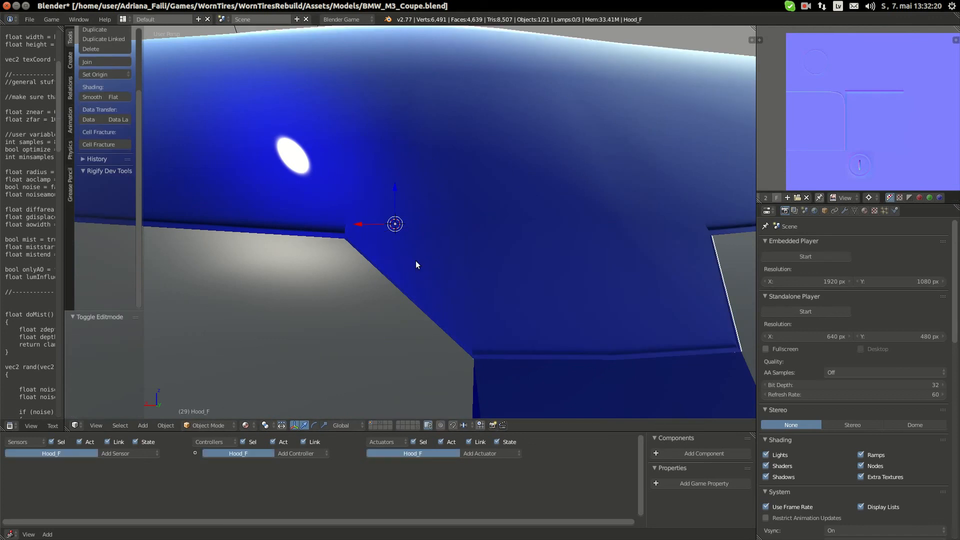
pyautogui.press('Tab')
pyautogui.scroll(-7, 416, 260)
pyautogui.moveTo(417, 261); pyautogui.dragTo(358, 282, button='middle')
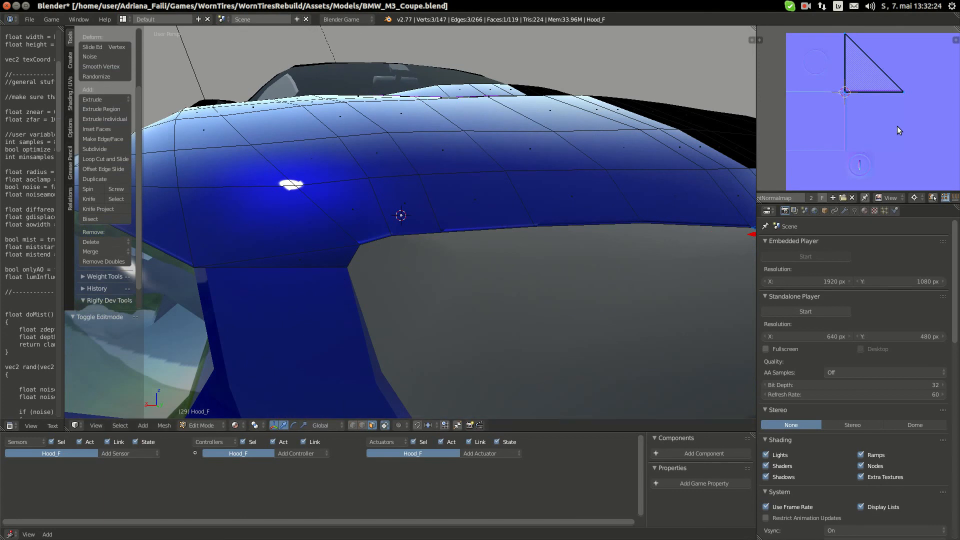
pyautogui.press('Tab')
pyautogui.moveTo(452, 245); pyautogui.dragTo(503, 248, button='middle')
pyautogui.press('Tab')
pyautogui.moveTo(338, 255); pyautogui.dragTo(435, 273, button='middle')
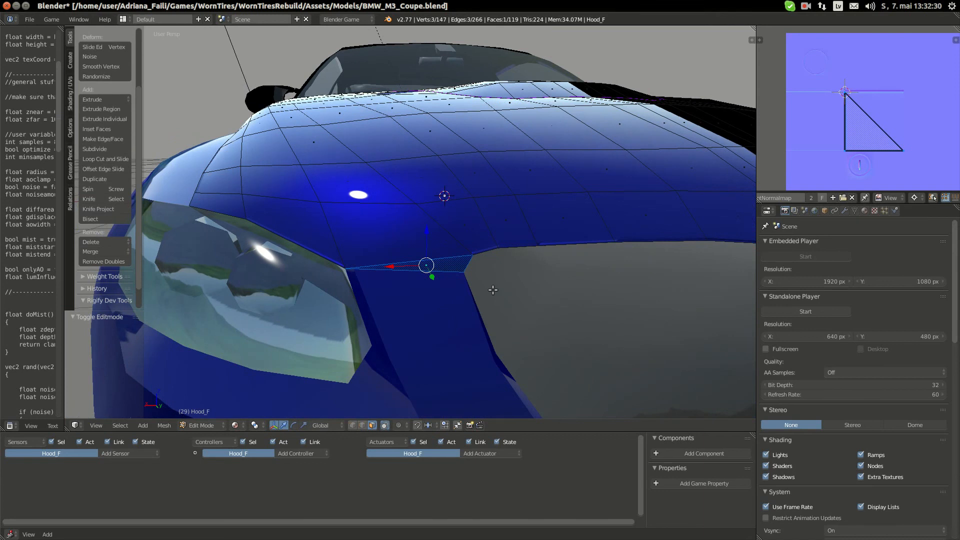
pyautogui.scroll(6, 493, 290)
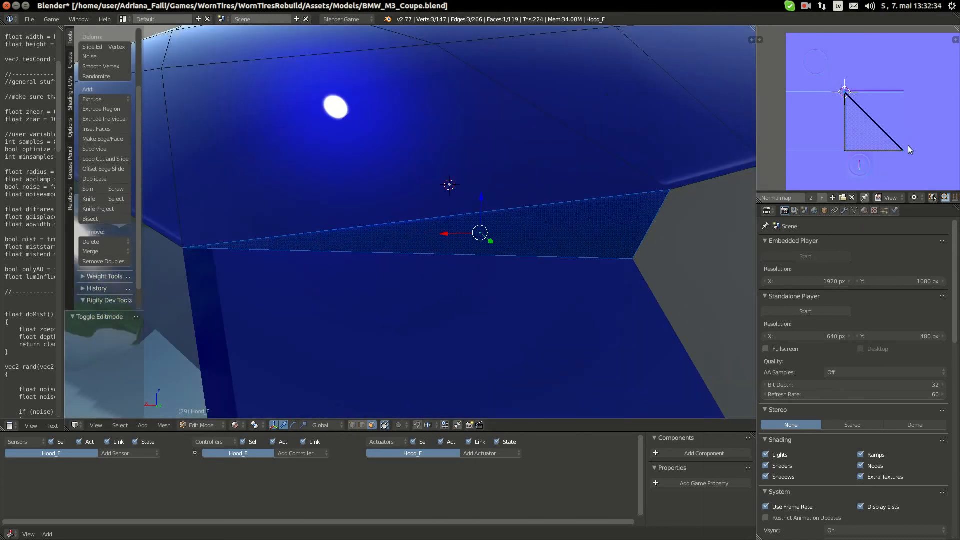
# Snap the UV editor's 2D cursor to the centre of the triangular face's UVs
pyautogui.hotkey('shift', 's')
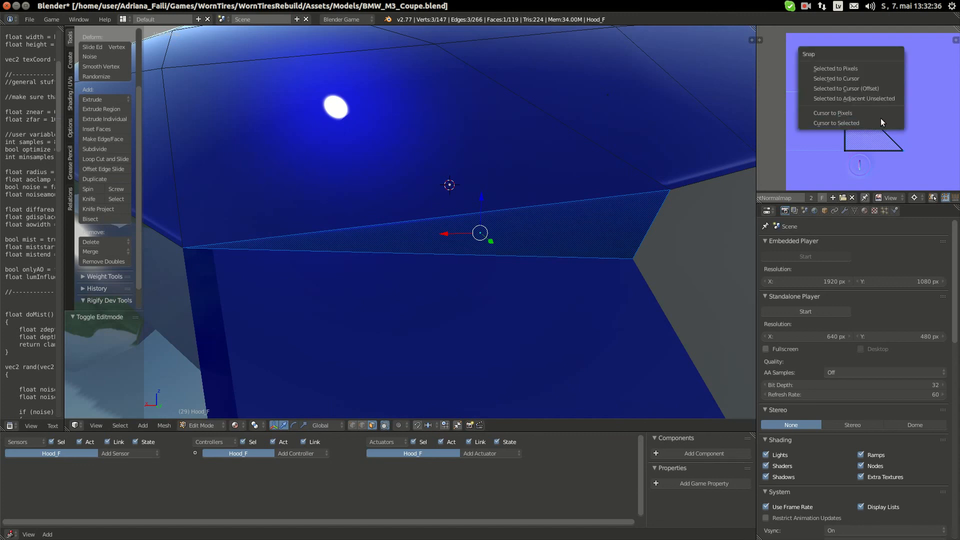
pyautogui.click(850, 123)
pyautogui.press('a')
pyautogui.scroll(-6, 562, 215)
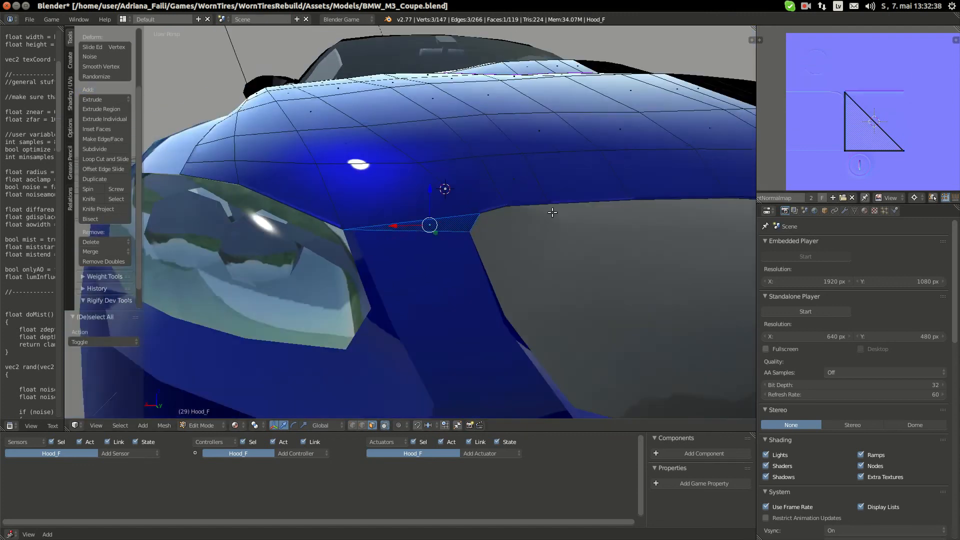
pyautogui.scroll(6, 562, 215)
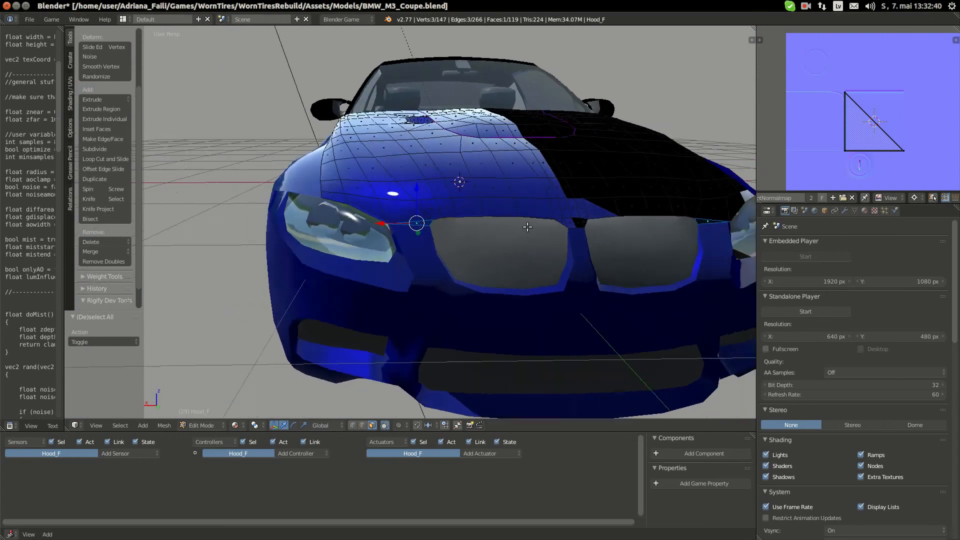
pyautogui.scroll(5, 525, 235)
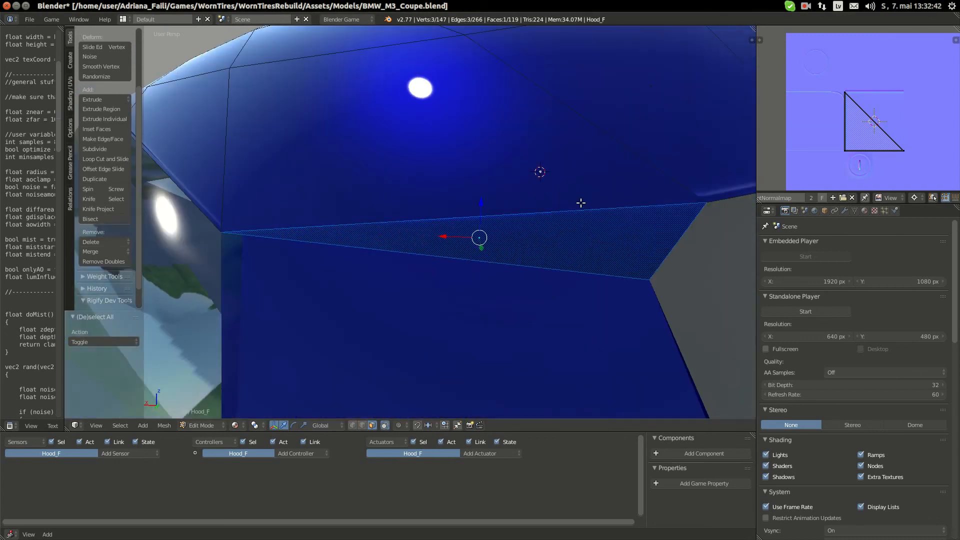
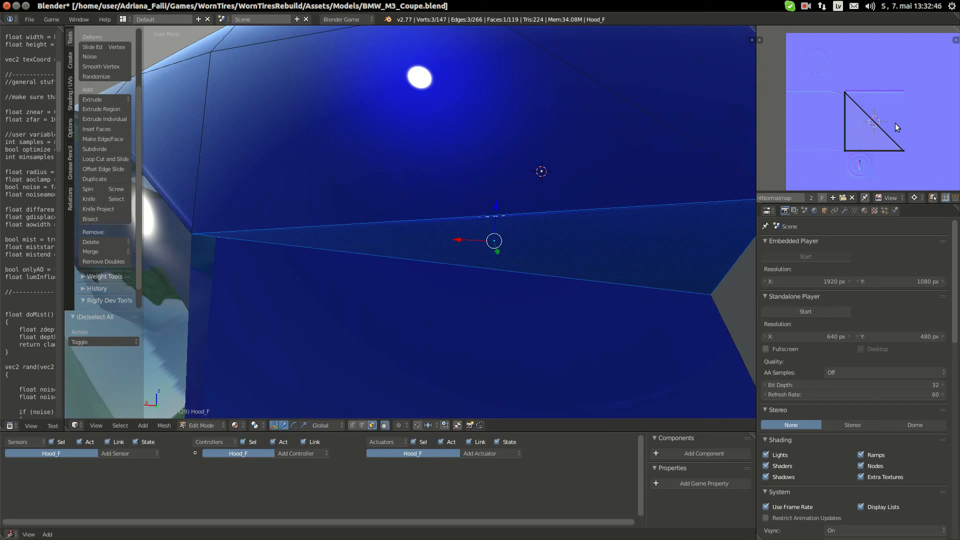
# Rotate the triangular face's UVs by 90° about the 2D cursor and check the seam in Object Mode
pyautogui.write('r90')
pyautogui.press('Return')
pyautogui.press('Tab')
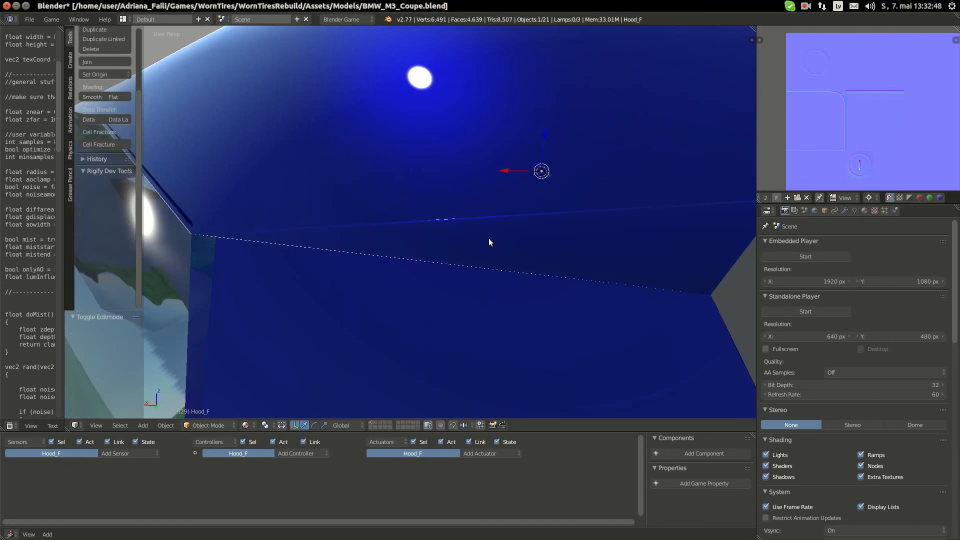
pyautogui.scroll(-2, 488, 238)
pyautogui.moveTo(488, 238)
pyautogui.mouseDown(button='middle')
pyautogui.moveTo(467, 226)
pyautogui.moveTo(505, 230)
pyautogui.mouseUp(button='middle')
# Return to the triangular face in Edit Mode and set the UV editor's pivot to Median Point
pyautogui.press('Tab')
pyautogui.press('Tab')
pyautogui.press('Tab')
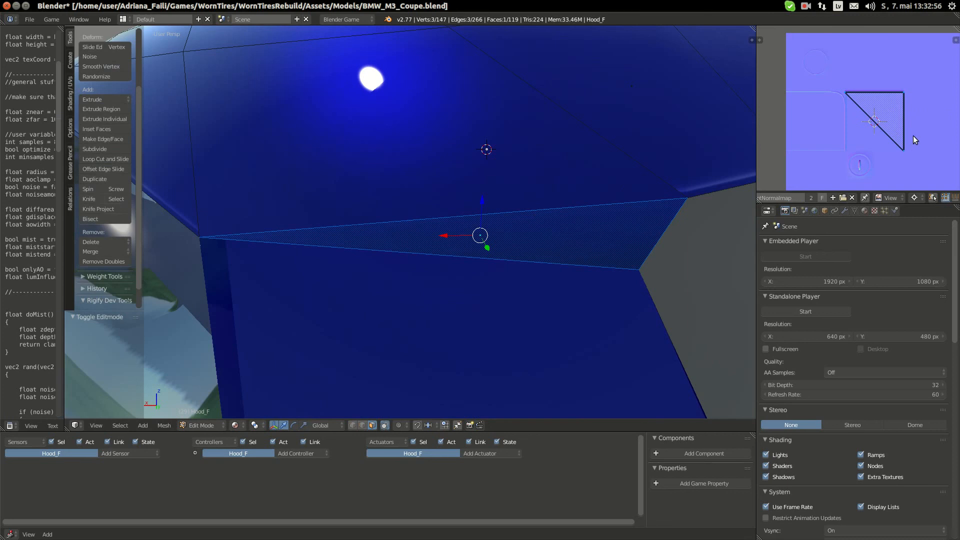
pyautogui.click(925, 198)
pyautogui.click(887, 171)
pyautogui.write('gx-.12')
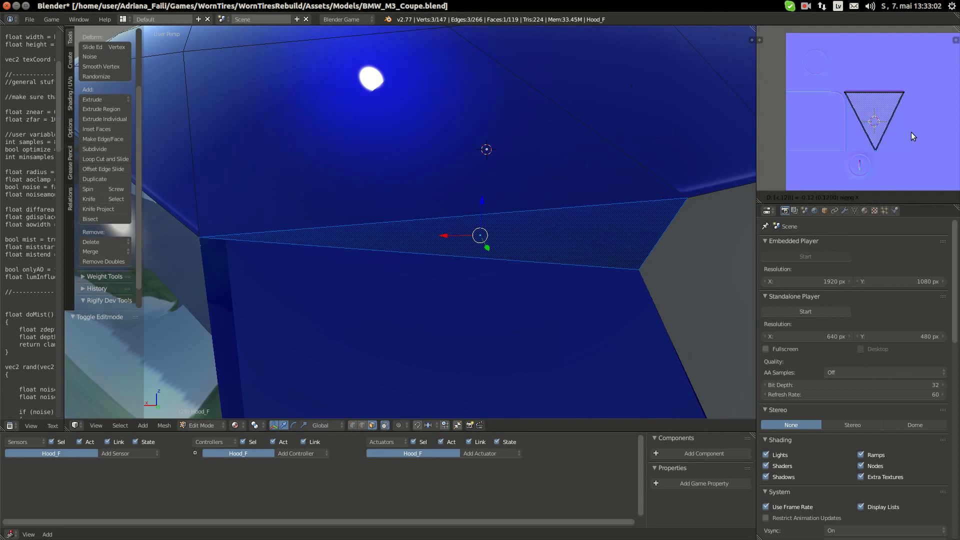
pyautogui.press('BackSpace')
pyautogui.press('BackSpace')
pyautogui.write('254')
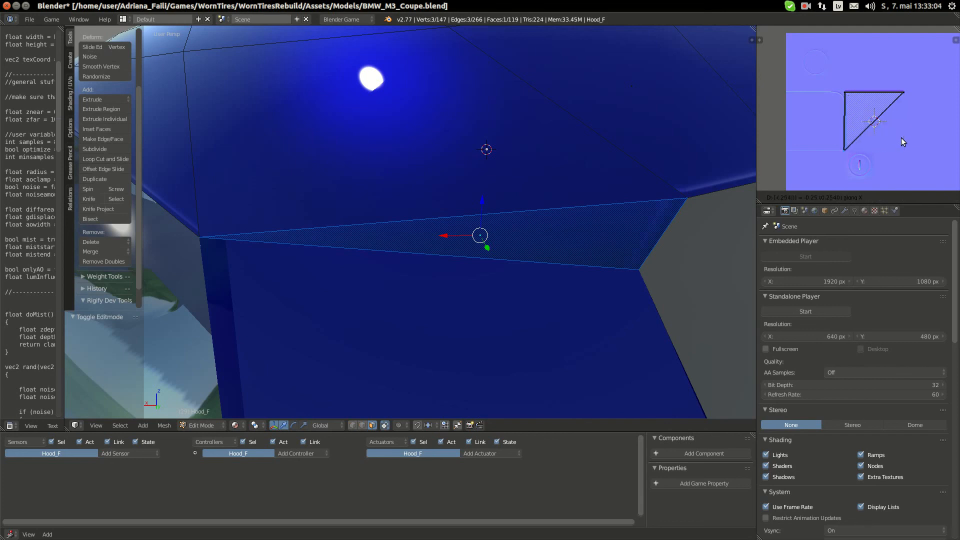
pyautogui.press('Escape')
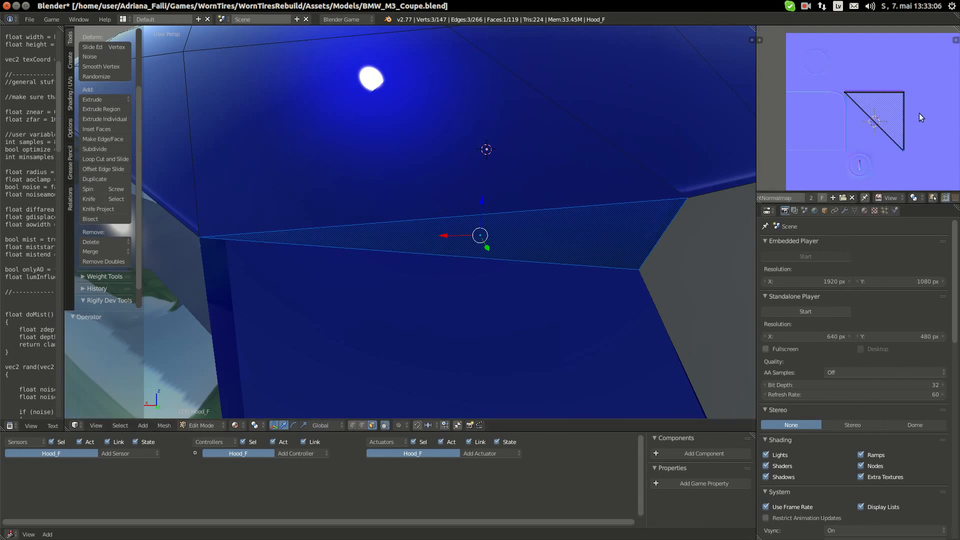
# Move the triangular face's lower UV vertex -0.25 along X and check the seam in Object Mode
pyautogui.write('gx-.25')
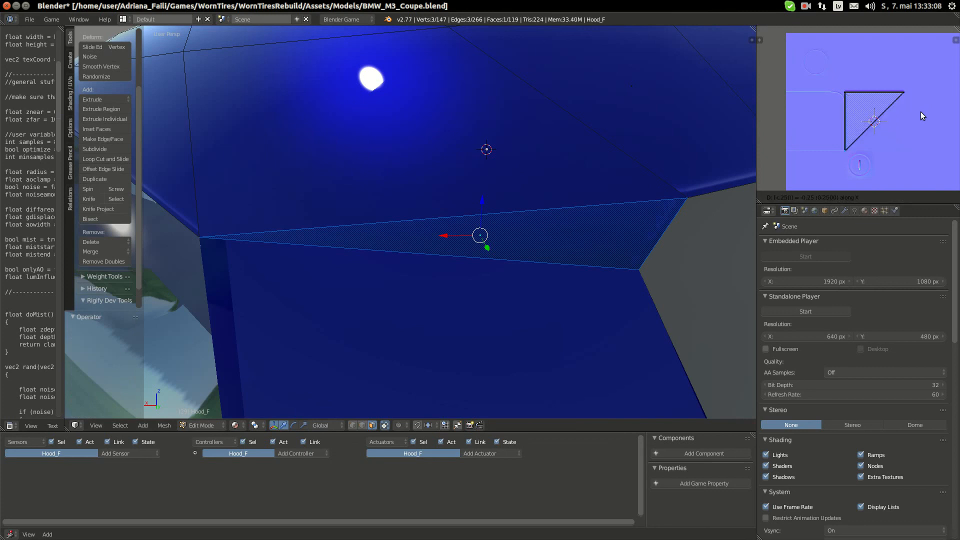
pyautogui.press('Return')
pyautogui.press('Tab')
pyautogui.scroll(-5, 532, 220)
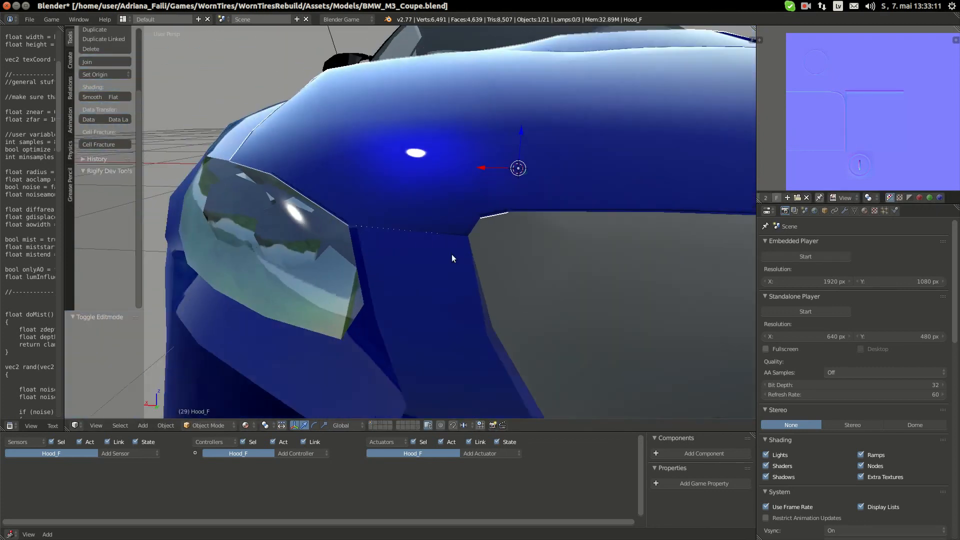
pyautogui.scroll(-4, 451, 255)
# Reselect the hood and select its front outer corner face above the headlight in Edit Mode
pyautogui.press('a')
pyautogui.moveTo(327, 258); pyautogui.dragTo(433, 266, button='middle')
pyautogui.scroll(3, 434, 267)
pyautogui.rightClick(450, 240)
pyautogui.press('Tab')
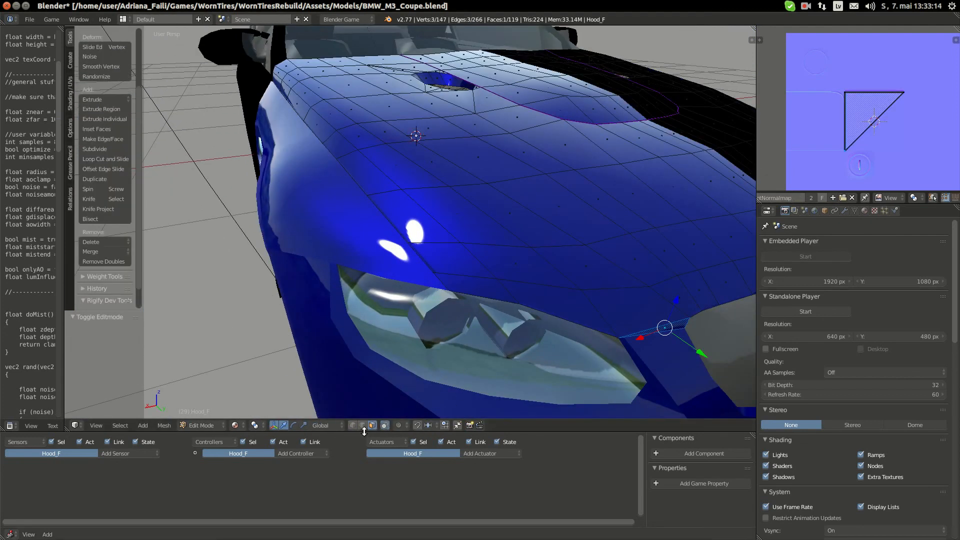
pyautogui.rightClick(461, 283)
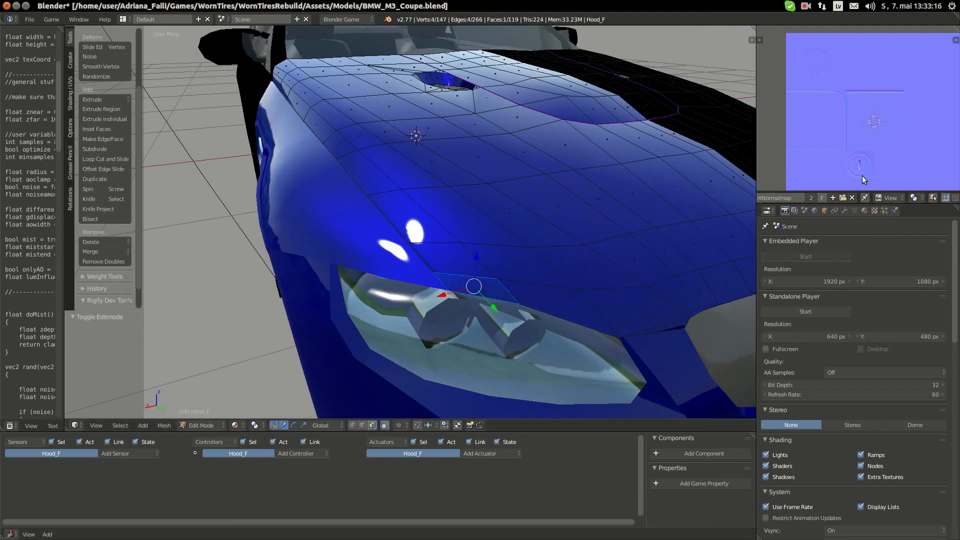
# Move the corner face's UVs 0.5 along Y and 0.25 along X on the normal map
pyautogui.scroll(-3, 856, 155)
pyautogui.scroll(1, 855, 150)
pyautogui.write('gy.')
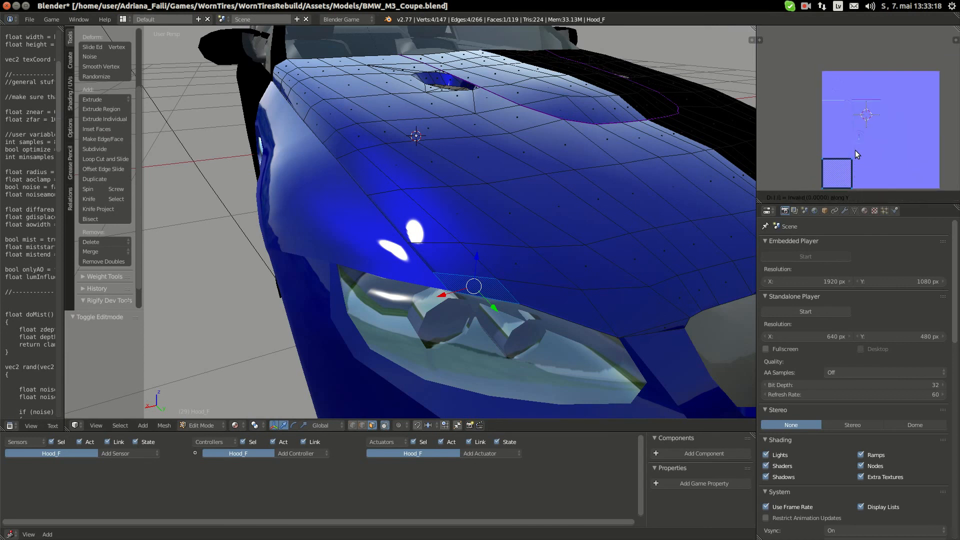
pyautogui.write('25')
pyautogui.press('Return')
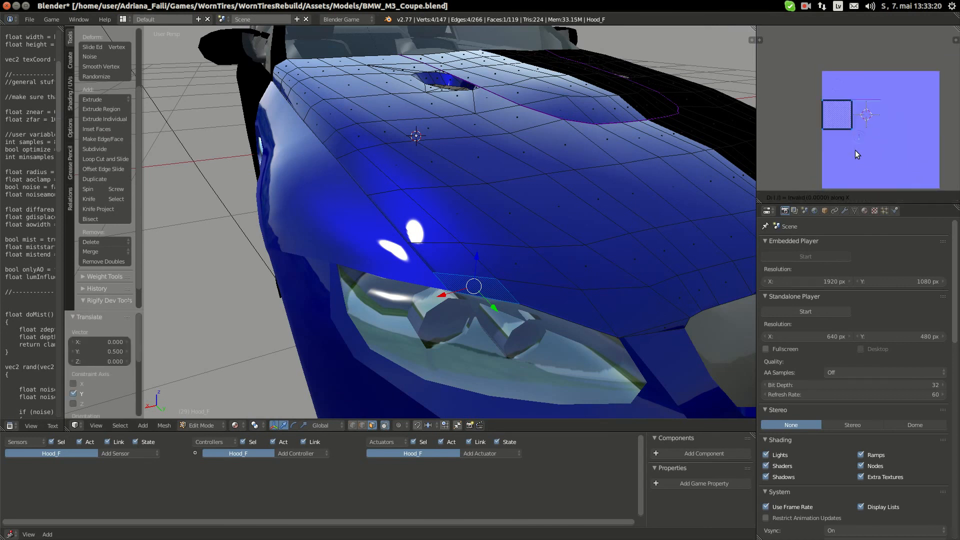
pyautogui.press('KP_Decimal')
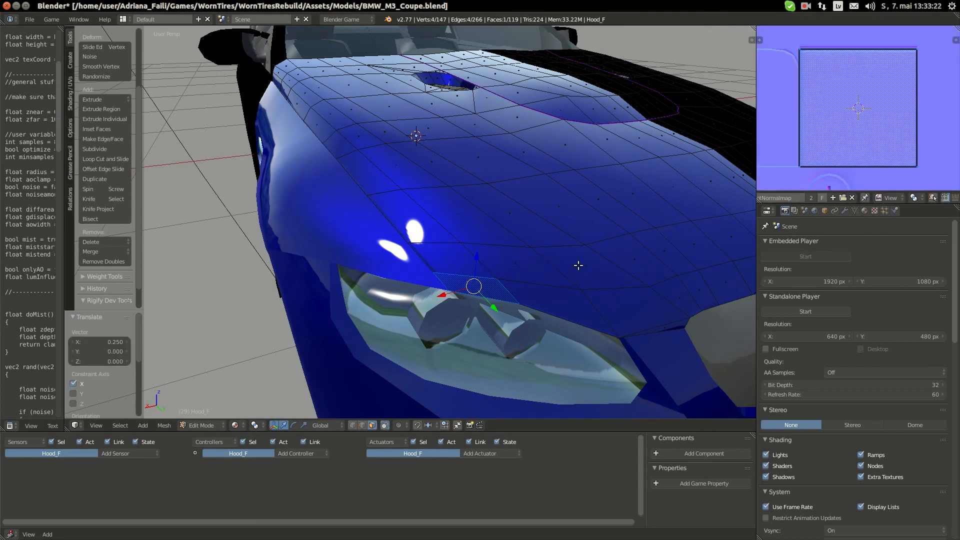
# Check the seam at the hood's corner above the headlight and rotate the corner face's UVs by 90°
pyautogui.scroll(1, 540, 284)
pyautogui.moveTo(576, 335); pyautogui.dragTo(587, 233, button='middle')
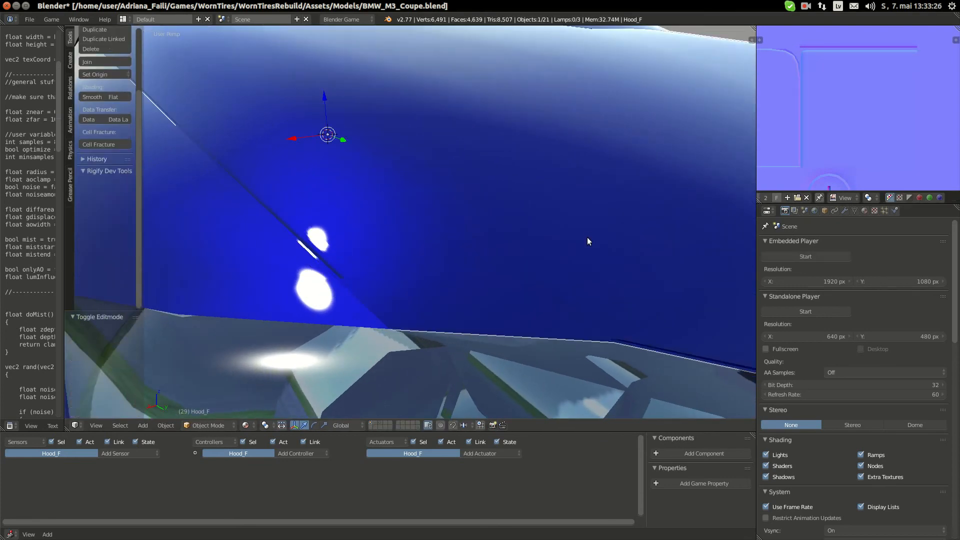
pyautogui.press('Tab')
pyautogui.press('Tab')
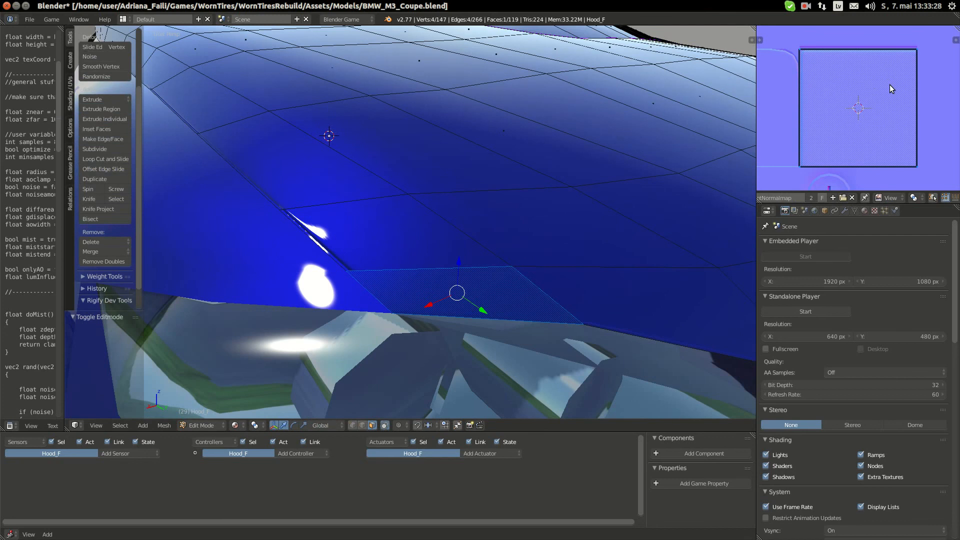
pyautogui.write('r90')
pyautogui.press('Return')
pyautogui.press('Tab')
pyautogui.press('Tab')
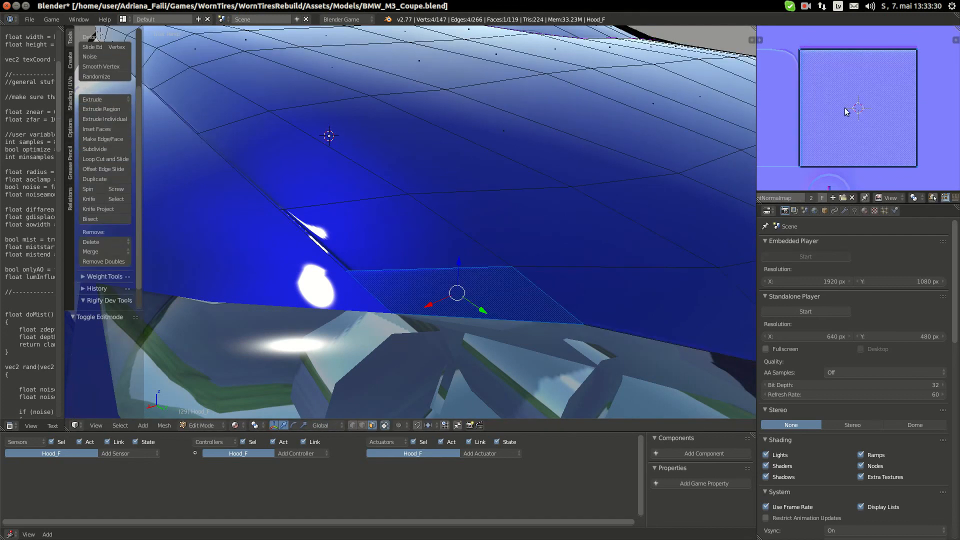
# Rotate the corner face's UVs by 180°, check the seam in Object Mode, and return to Edit Mode
pyautogui.write('r180')
pyautogui.press('Return')
pyautogui.press('Tab')
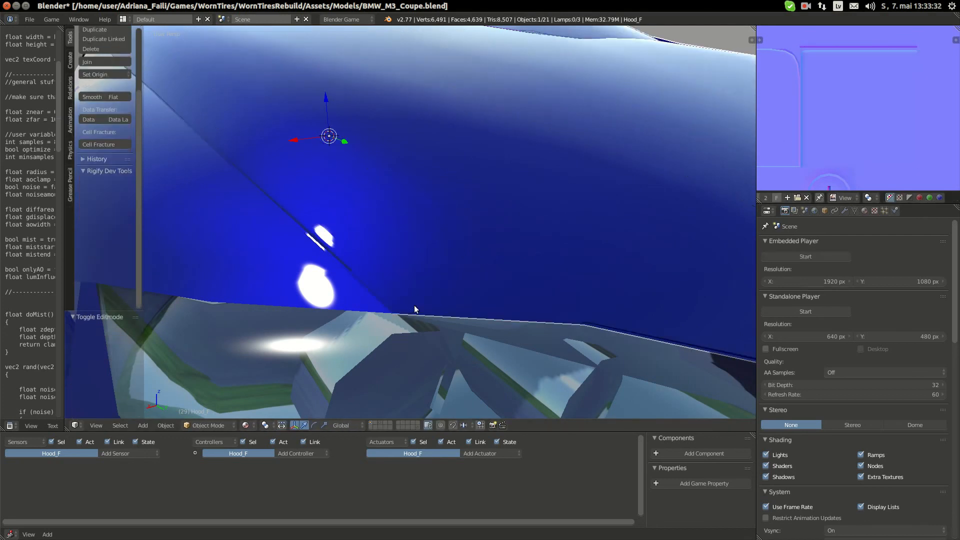
pyautogui.moveTo(415, 305); pyautogui.dragTo(476, 300, button='middle')
pyautogui.press('Tab')
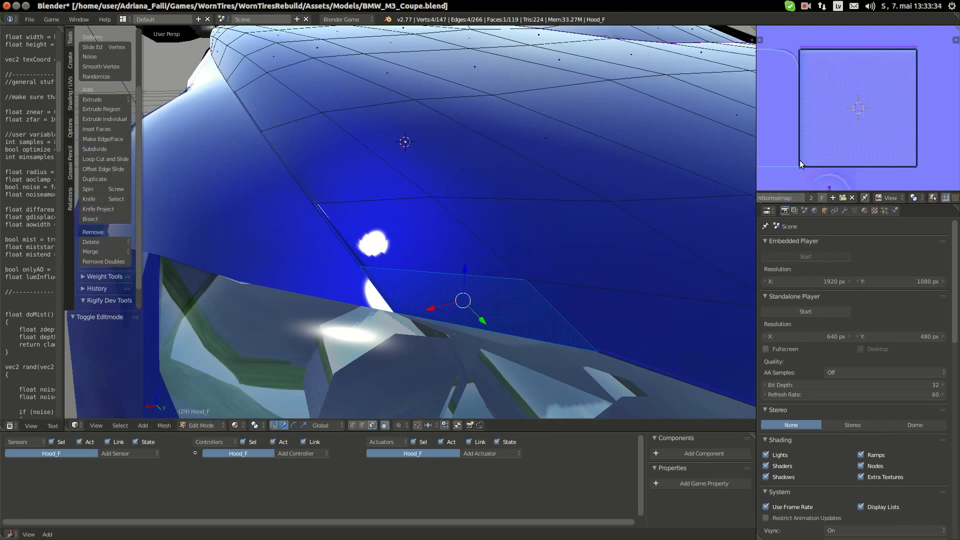
pyautogui.hotkey('shift', 's')
pyautogui.click(800, 131)
pyautogui.press('a')
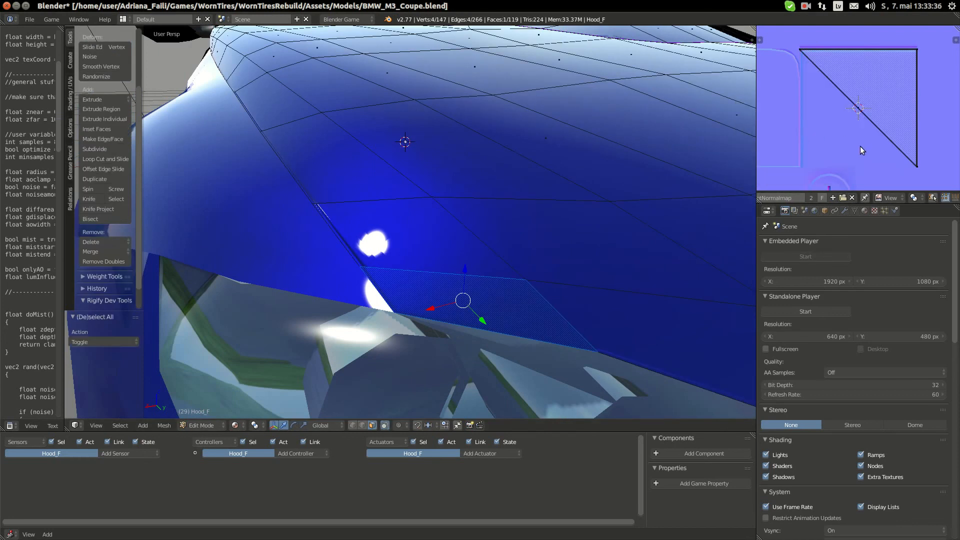
pyautogui.hotkey('ctrl', 'z')
# Snap the 2D cursor to the corner face's lower-left UV vertex and set the UV pivot to 2D Cursor
pyautogui.hotkey('shift', 's')
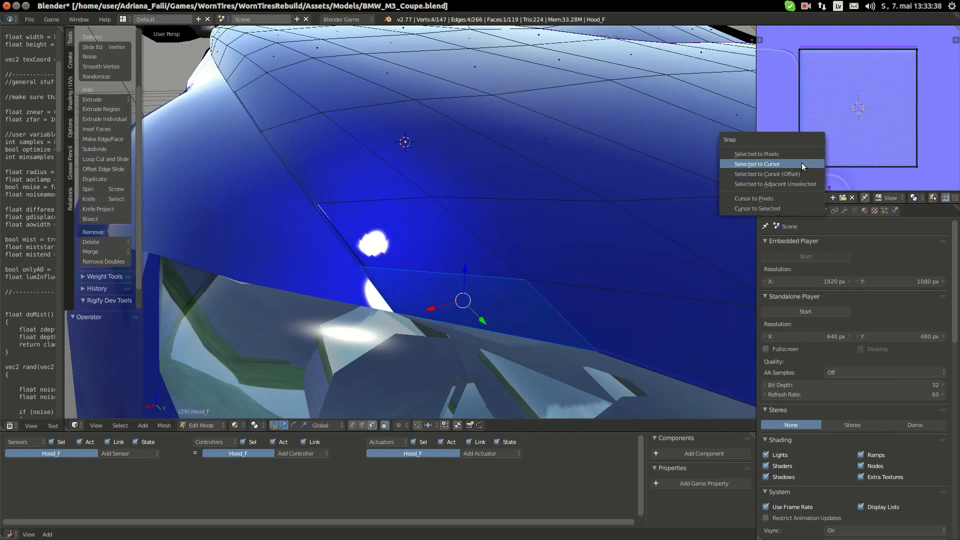
pyautogui.click(796, 200)
pyautogui.click(919, 199)
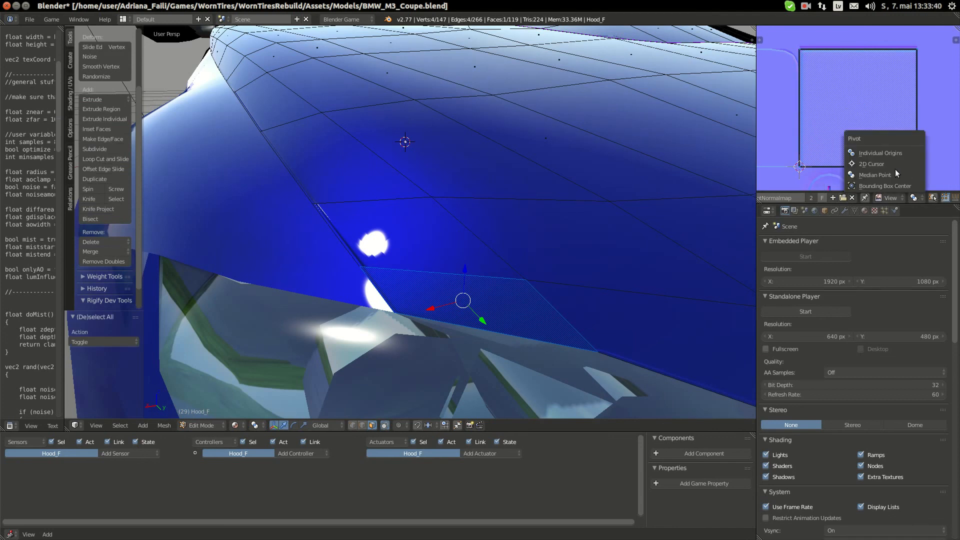
pyautogui.click(889, 161)
# Add the hood face beside the grille to the selection and snap the 2D cursor to the selected upper-left UV vertex
pyautogui.scroll(-5, 547, 210)
pyautogui.keyDown('shift'); pyautogui.moveTo(570, 331); pyautogui.dragTo(560, 335, button='middle'); pyautogui.keyUp('shift')
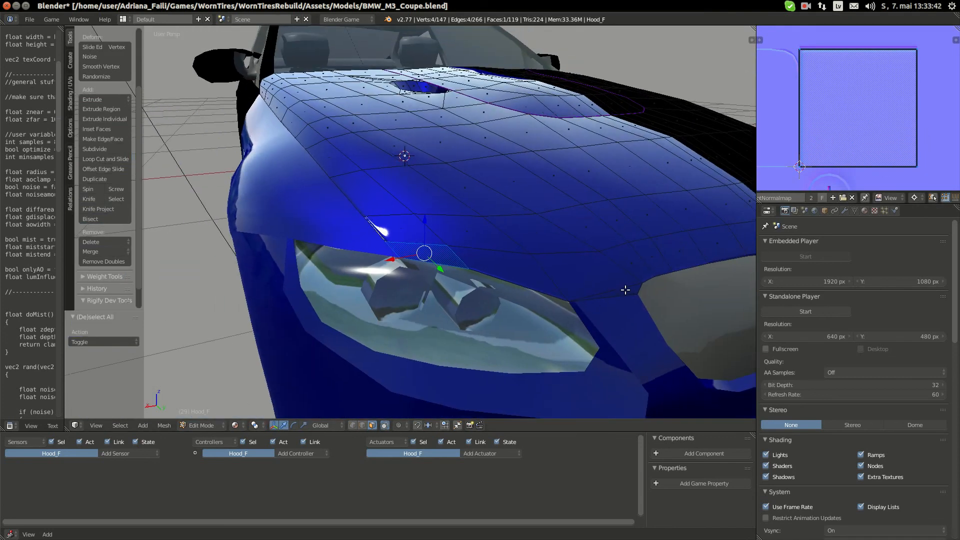
pyautogui.keyDown('shift'); pyautogui.rightClick(629, 292); pyautogui.keyUp('shift')
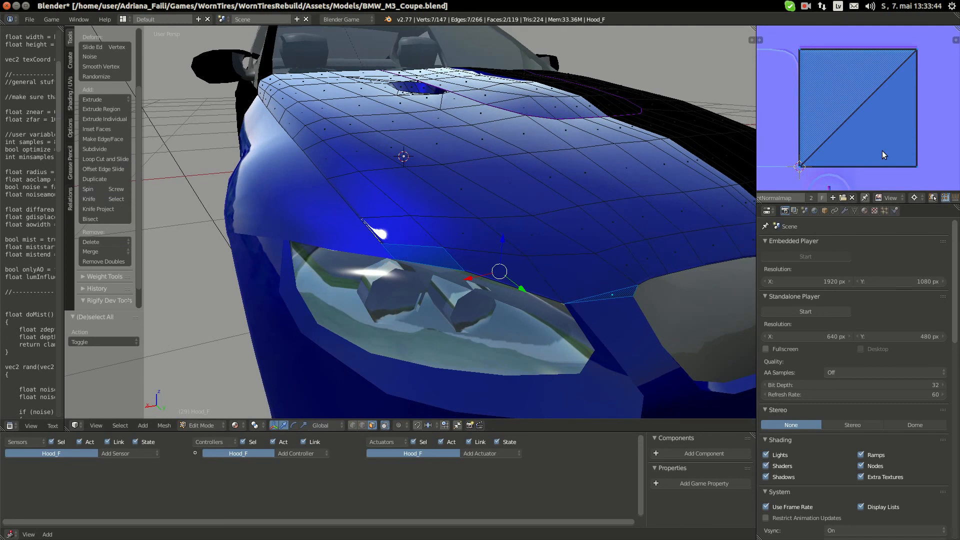
pyautogui.press('a')
pyautogui.moveTo(817, 60); pyautogui.dragTo(849, 76, button='right')
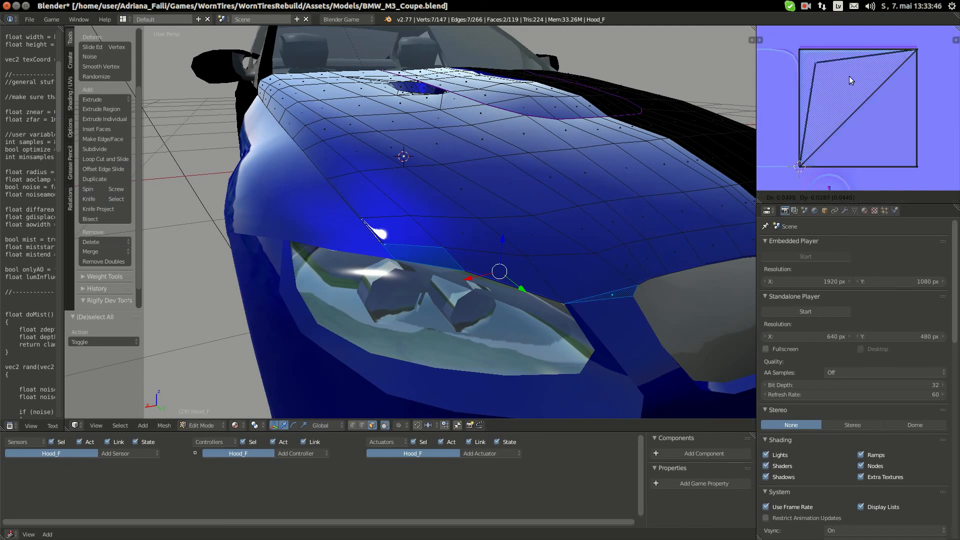
pyautogui.rightClick(846, 82)
pyautogui.hotkey('shift', 's')
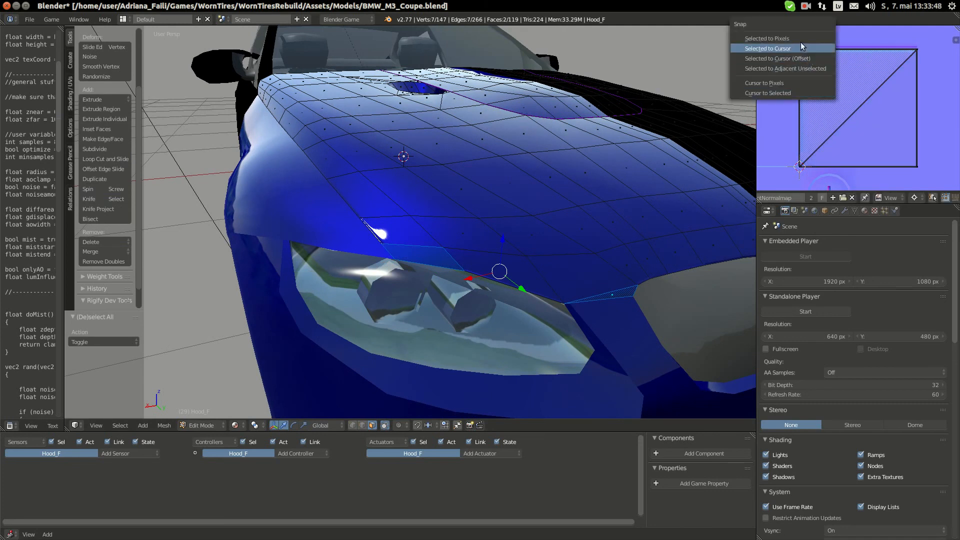
pyautogui.click(796, 92)
# Scale the UVs of both selected faces by 0.5 about the 2D cursor
pyautogui.press('a')
pyautogui.press('a')
pyautogui.press('s')
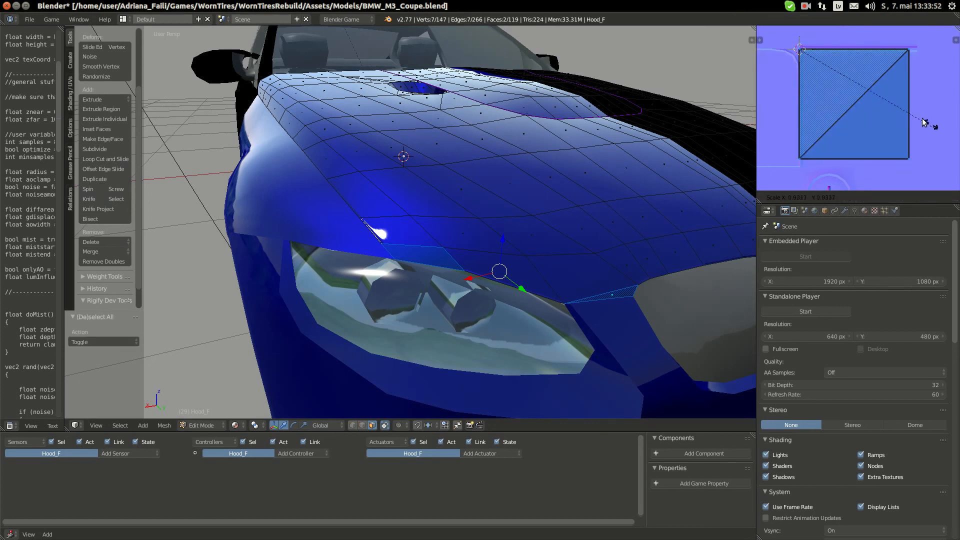
pyautogui.press('2')
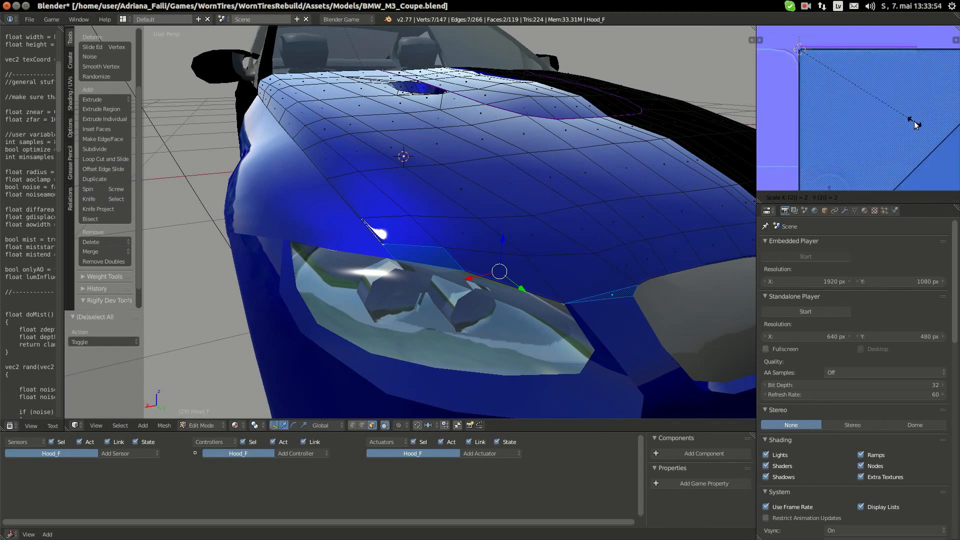
pyautogui.rightClick(915, 129)
pyautogui.press('s')
pyautogui.press('.')
pyautogui.press('5')
pyautogui.press('Return')
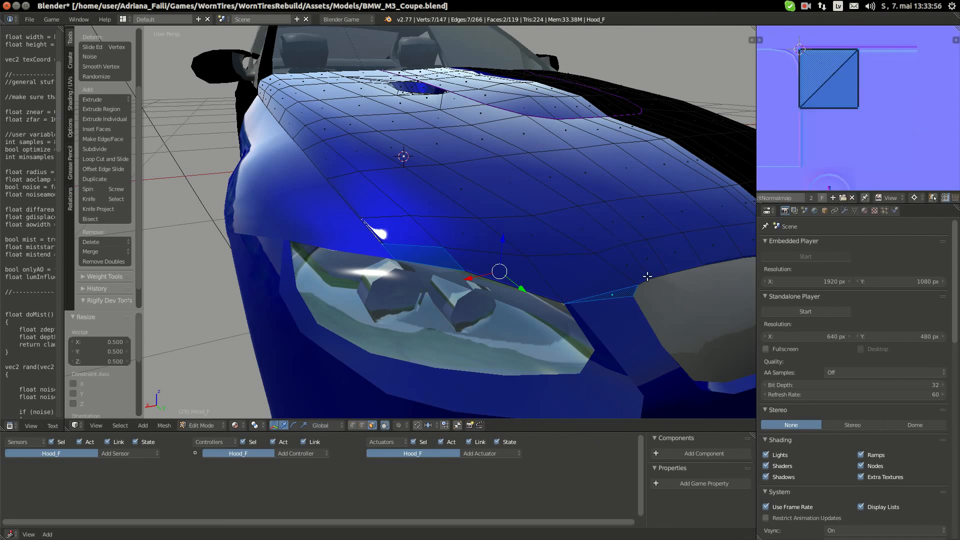
# Return to Object Mode and check the seam along the hood's front and side edges
pyautogui.moveTo(648, 277)
pyautogui.mouseDown(button='middle')
pyautogui.moveTo(620, 288)
pyautogui.moveTo(630, 276)
pyautogui.mouseUp(button='middle')
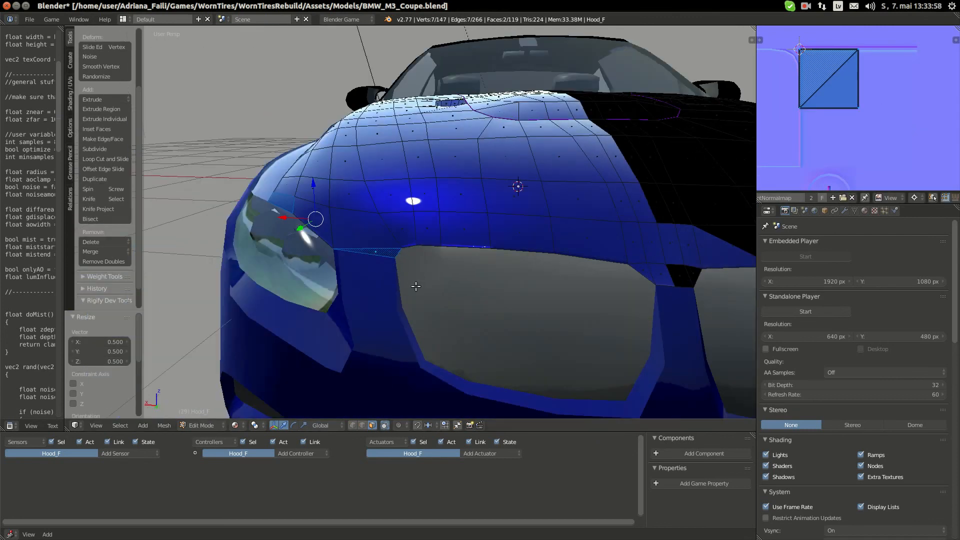
pyautogui.moveTo(415, 286); pyautogui.dragTo(395, 376, button='middle')
pyautogui.press('a')
pyautogui.click(353, 425)
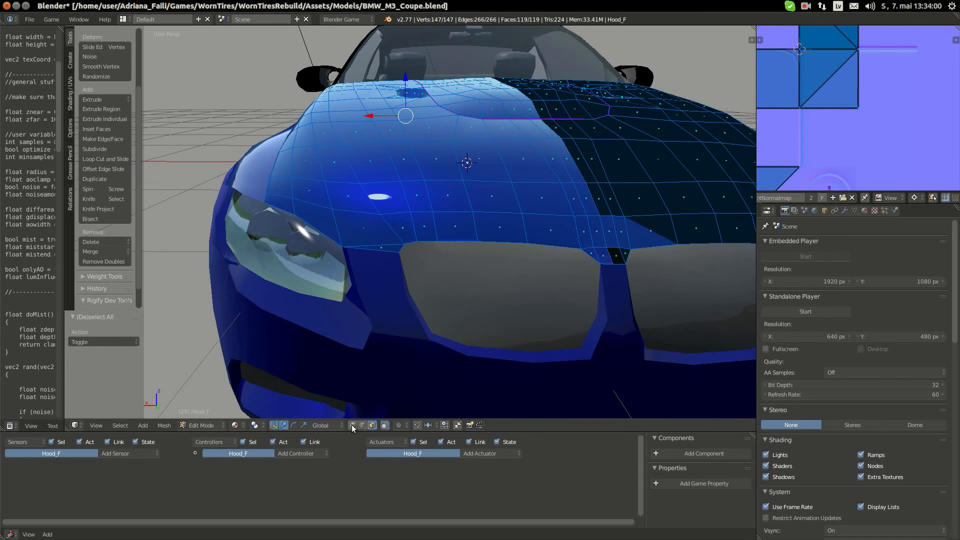
pyautogui.press('Tab')
pyautogui.scroll(3, 403, 293)
pyautogui.moveTo(403, 293); pyautogui.dragTo(447, 287, button='middle')
pyautogui.press('a')
pyautogui.scroll(-7, 461, 285)
pyautogui.scroll(7, 430, 308)
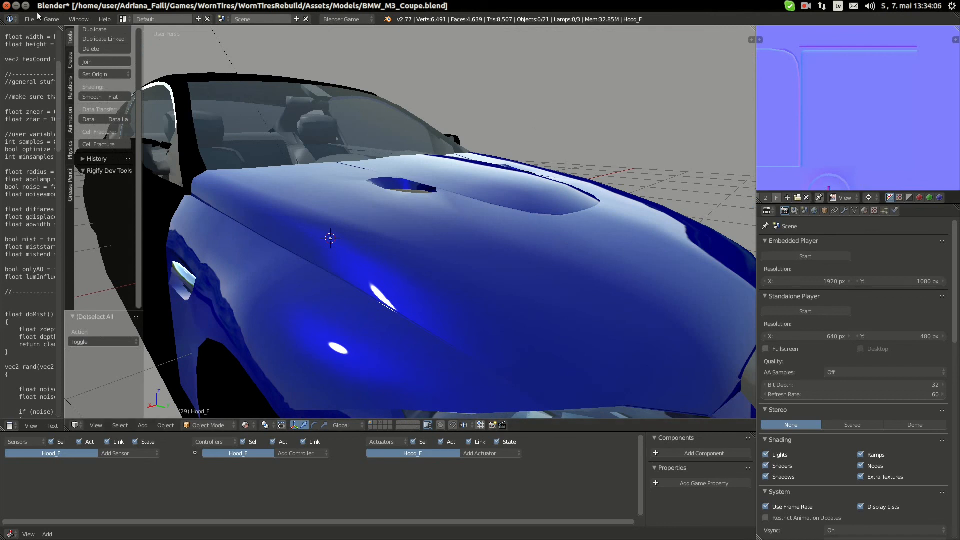
# Select the hood object and save the Blender file
pyautogui.rightClick(398, 241)
pyautogui.scroll(-3, 398, 241)
pyautogui.click(30, 19)
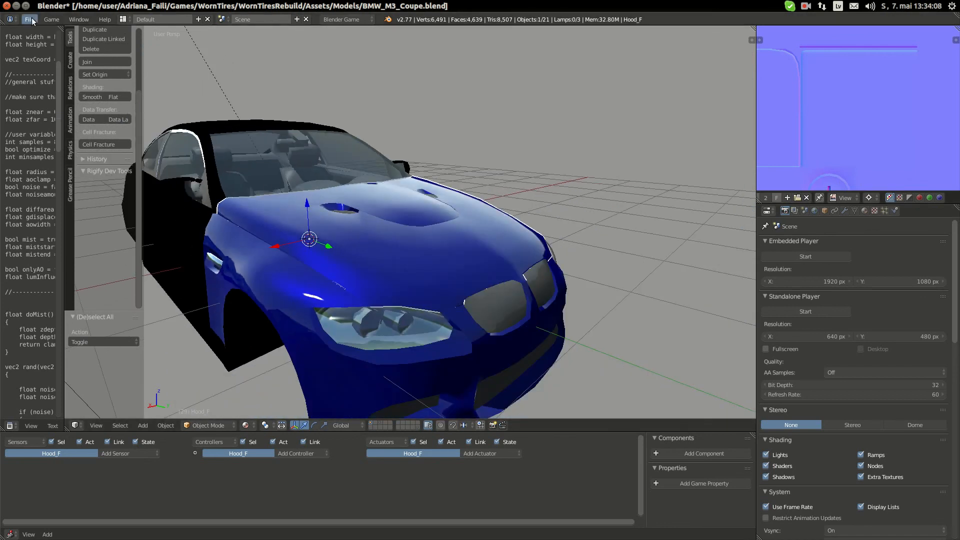
pyautogui.click(51, 95)
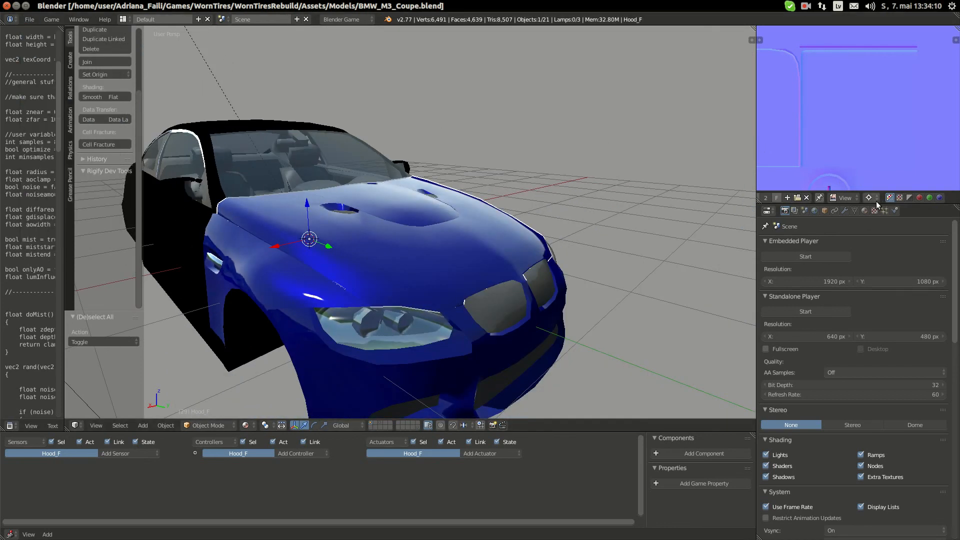
# Switch the hood to Texture Paint mode, using the Image painting mode with PaintNormalmap as the canvas image
pyautogui.click(195, 426)
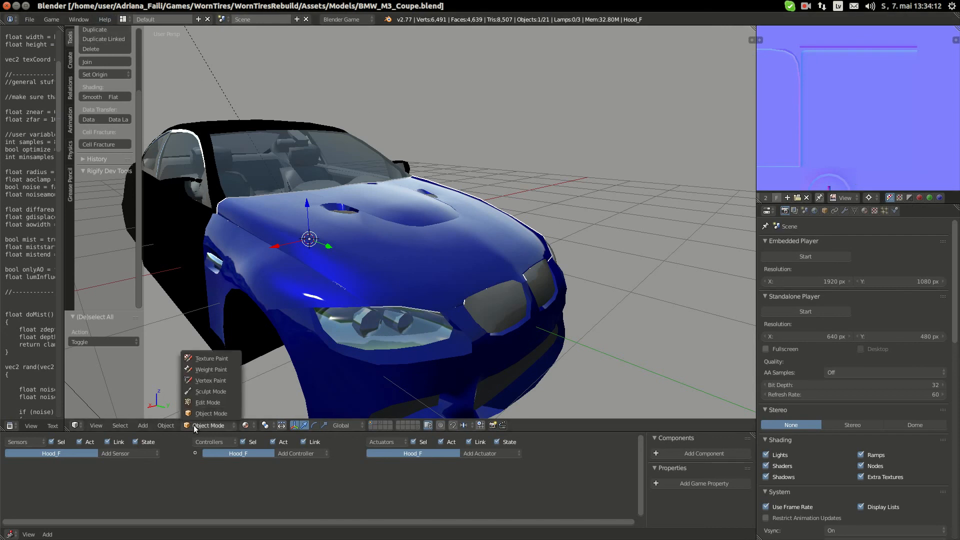
pyautogui.click(209, 357)
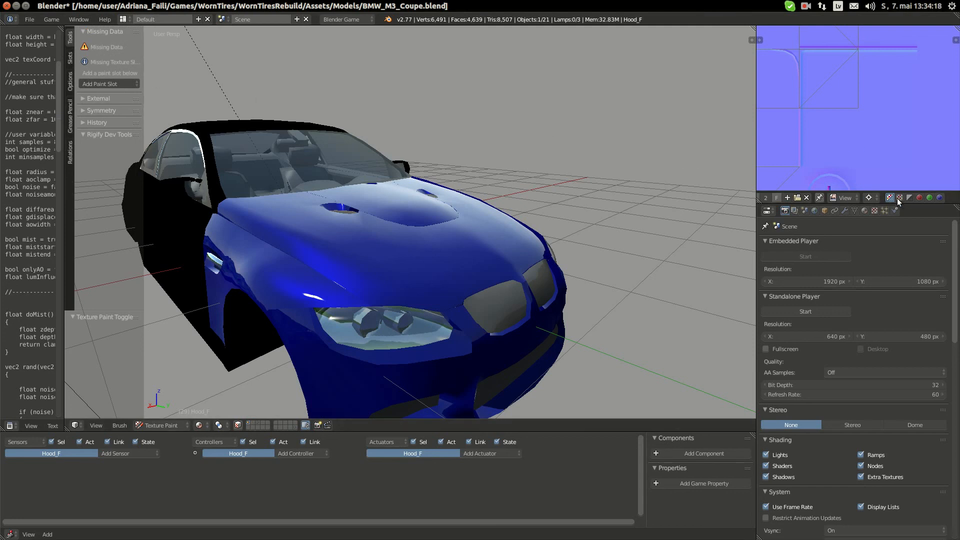
pyautogui.click(113, 84)
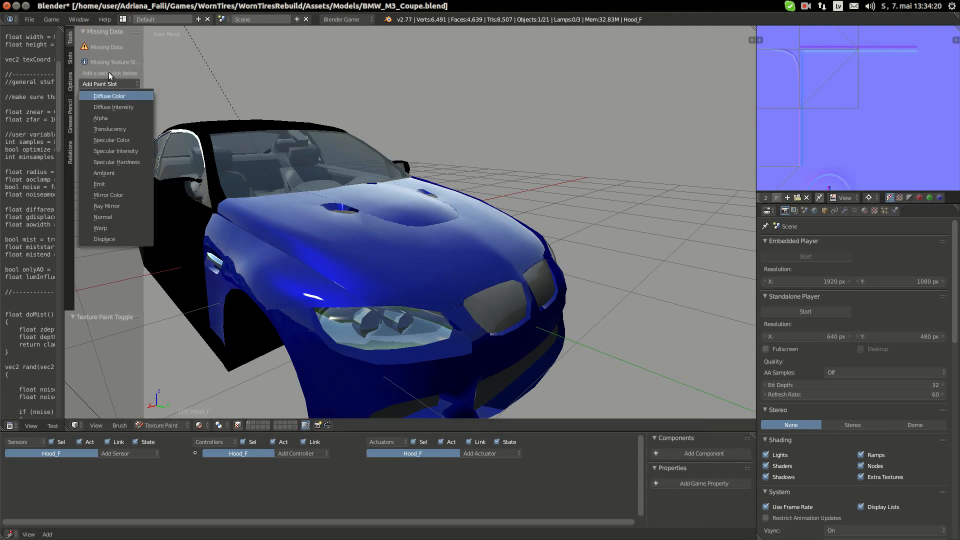
pyautogui.click(70, 58)
pyautogui.click(101, 56)
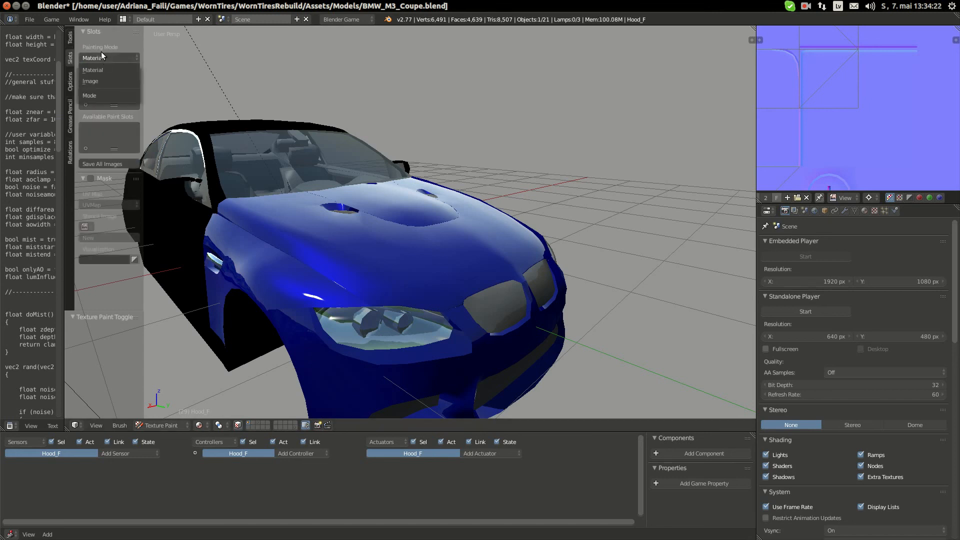
pyautogui.click(105, 80)
pyautogui.click(87, 82)
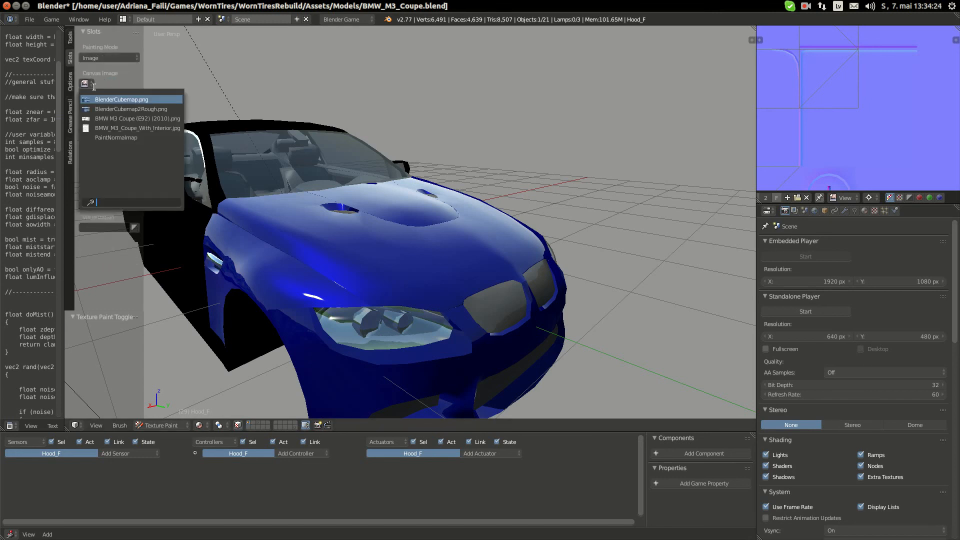
pyautogui.click(125, 128)
pyautogui.click(70, 44)
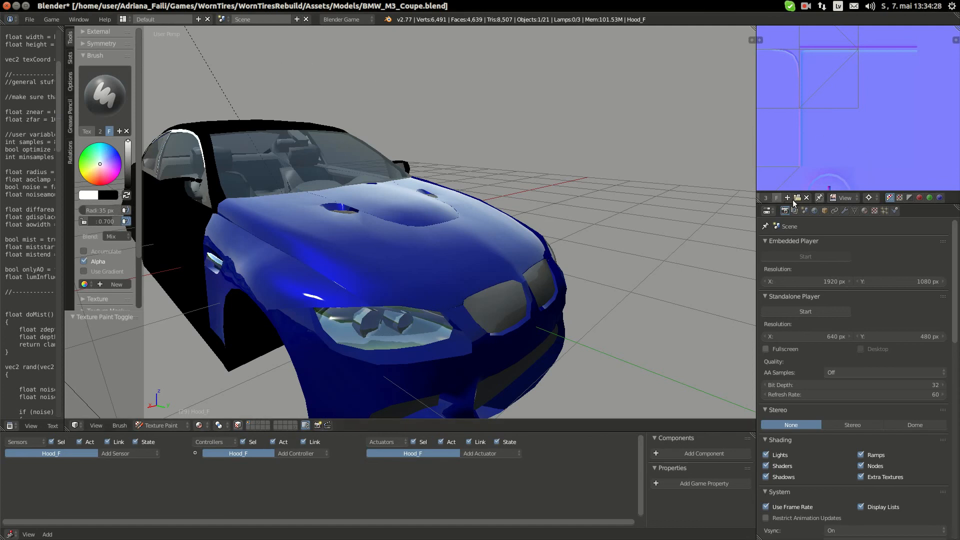
# Set the image editor showing PaintNormalmap to Paint mode
pyautogui.hscroll(-5, 793, 200)
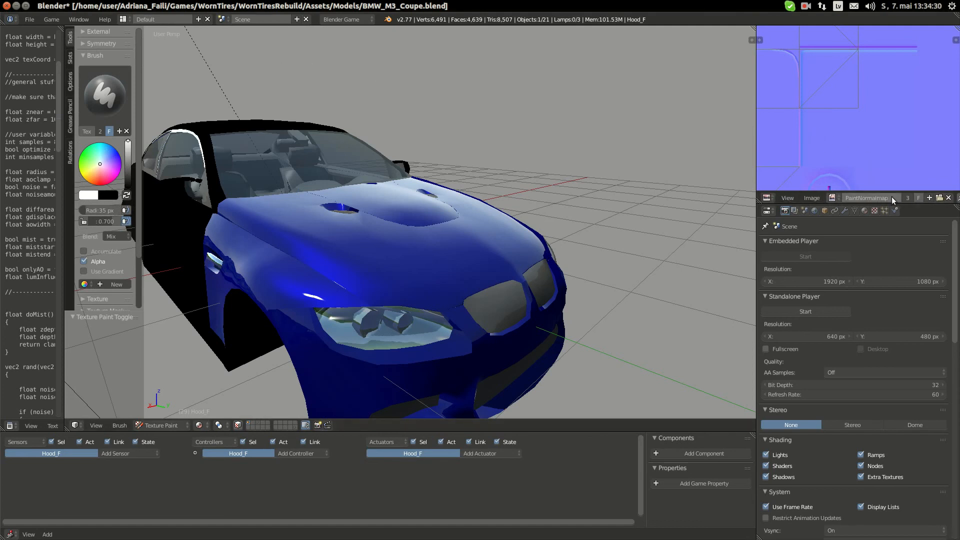
pyautogui.hscroll(6, 892, 198)
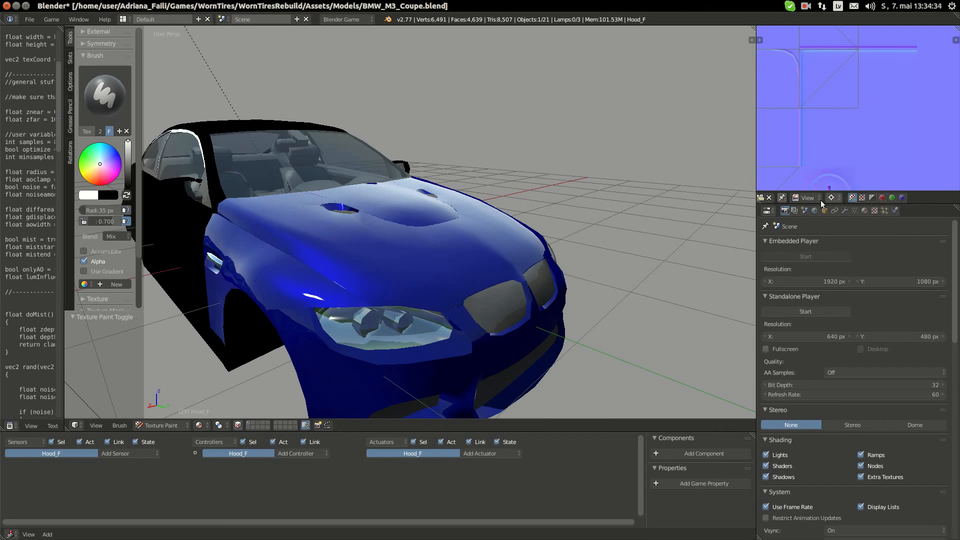
pyautogui.hscroll(-3, 823, 200)
pyautogui.click(872, 198)
pyautogui.click(855, 175)
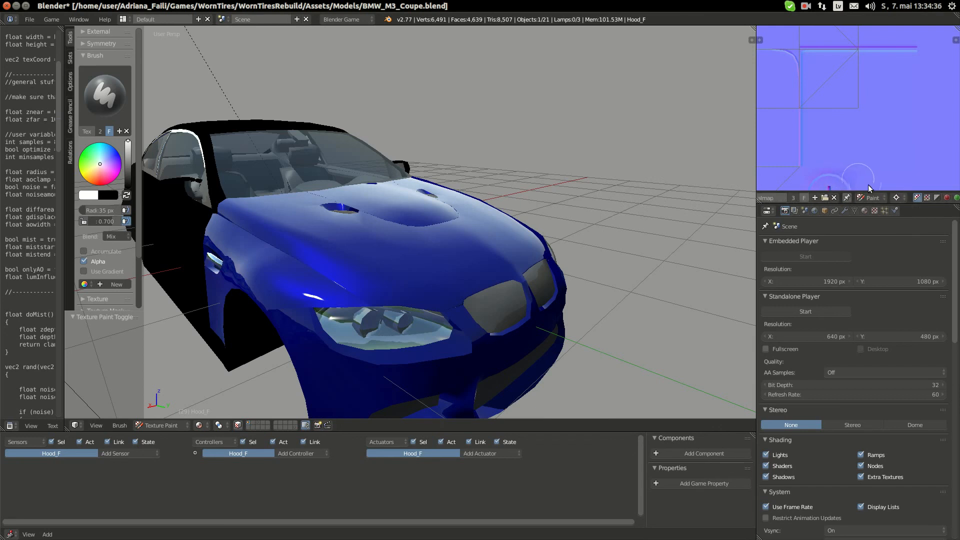
pyautogui.hscroll(-2, 826, 197)
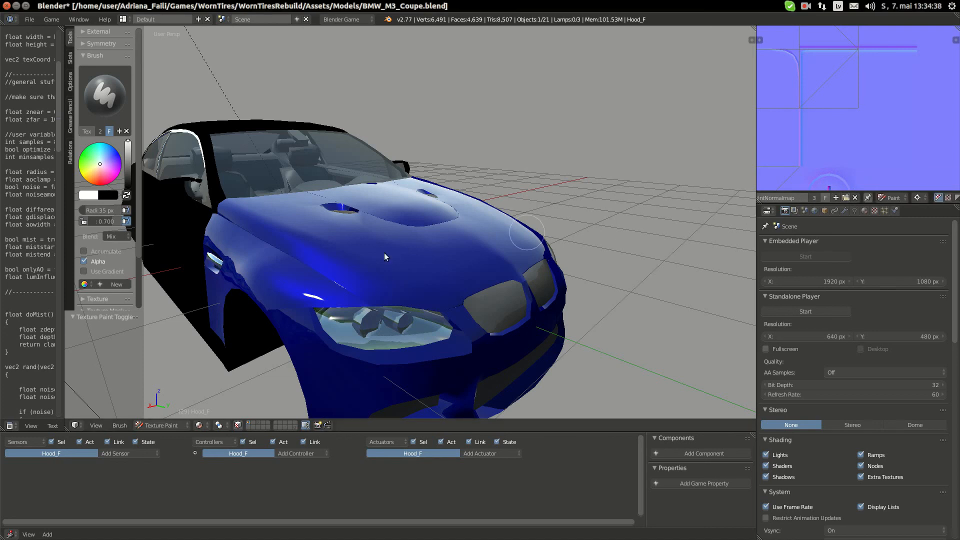
# Reduce the brush radius to 1 px for painting inside the vertical seam on the normal map
pyautogui.scroll(4, 384, 253)
pyautogui.moveTo(366, 275); pyautogui.dragTo(428, 270, button='middle')
pyautogui.keyDown('shift'); pyautogui.moveTo(298, 292); pyautogui.dragTo(392, 253, button='middle'); pyautogui.keyUp('shift')
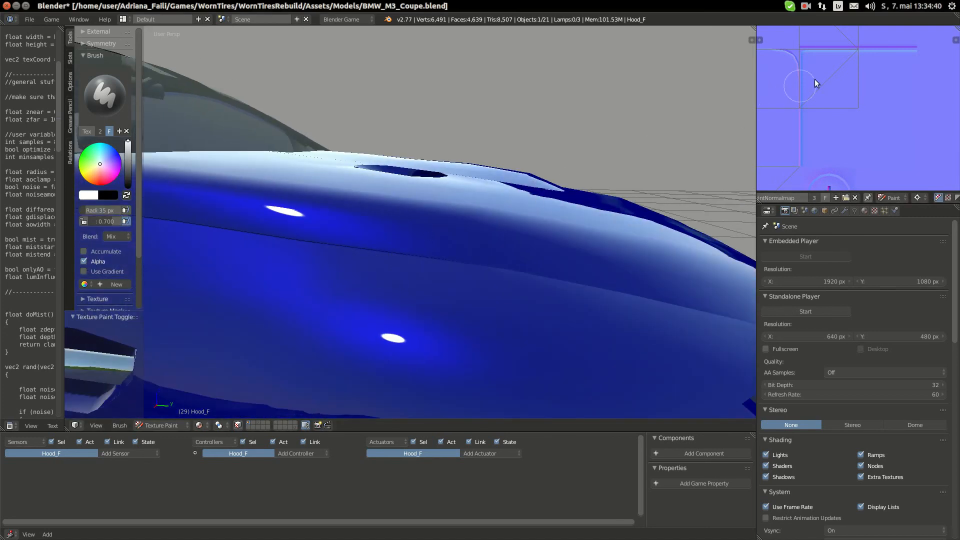
pyautogui.scroll(5, 798, 102)
pyautogui.moveTo(833, 124); pyautogui.dragTo(929, 136, button='middle')
pyautogui.scroll(6, 920, 117)
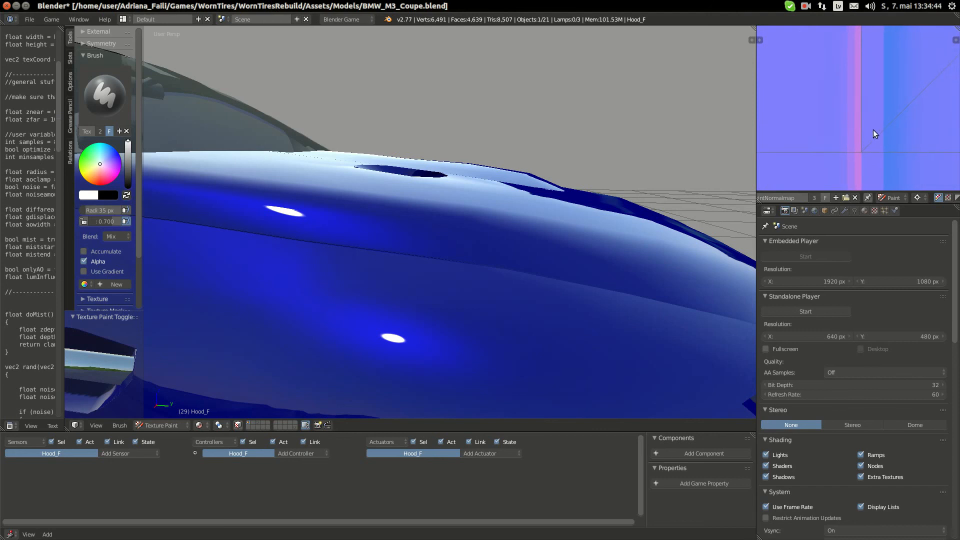
pyautogui.scroll(-6, 873, 130)
pyautogui.press('f')
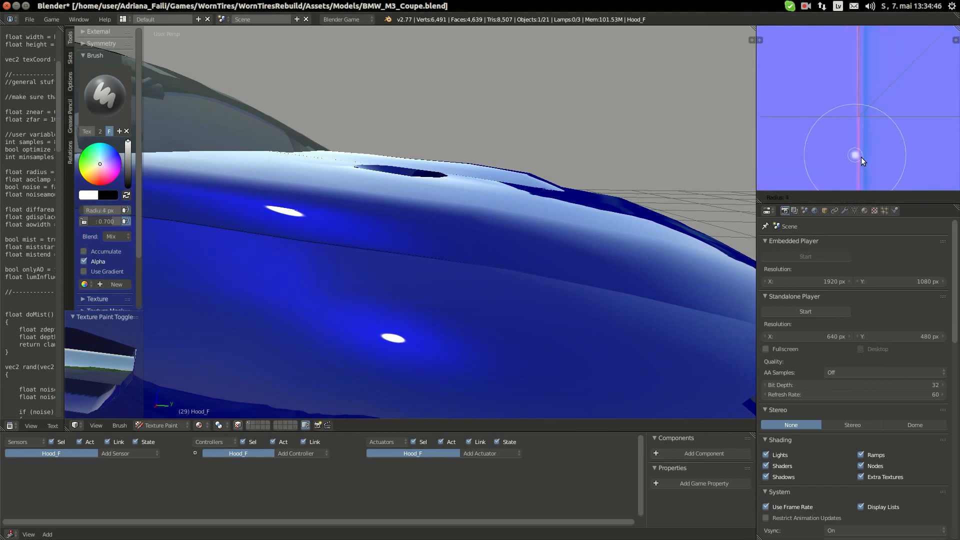
pyautogui.click(861, 157)
pyautogui.press('f')
pyautogui.click(873, 148)
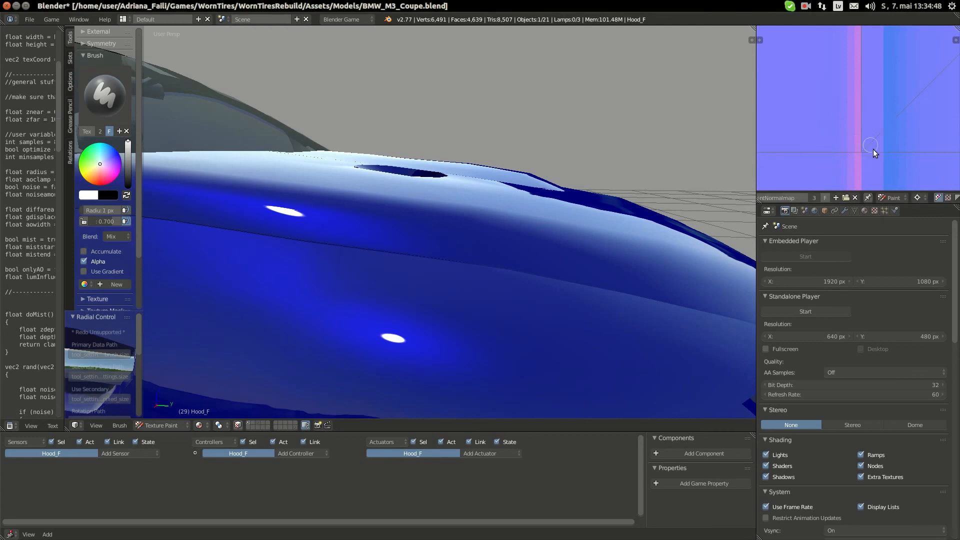
pyautogui.scroll(-3, 875, 146)
pyautogui.scroll(7, 864, 125)
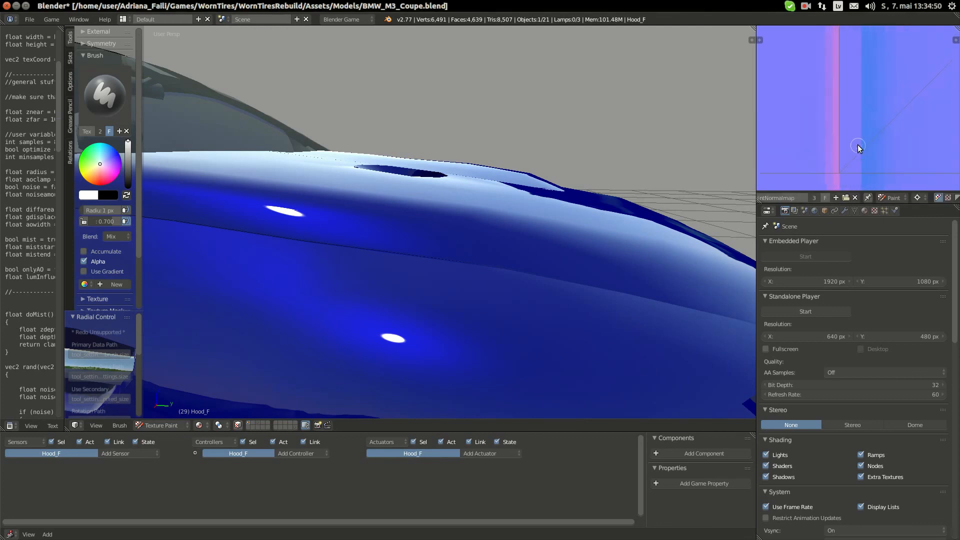
# Set the brush colour to black and paint a short vertical stroke between the seam's pink and blue lines
pyautogui.moveTo(129, 174); pyautogui.dragTo(129, 188)
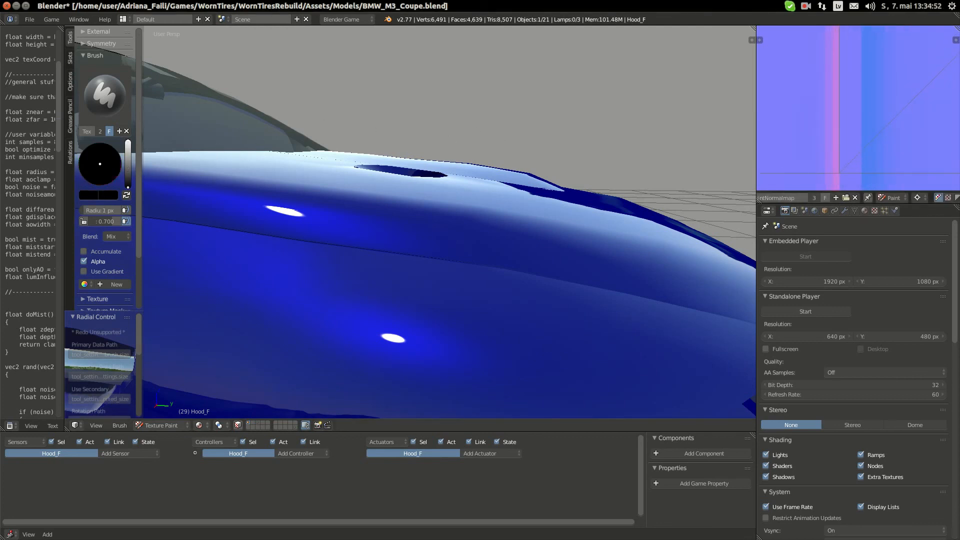
pyautogui.moveTo(487, 208); pyautogui.dragTo(347, 238, button='middle')
pyautogui.scroll(3, 336, 243)
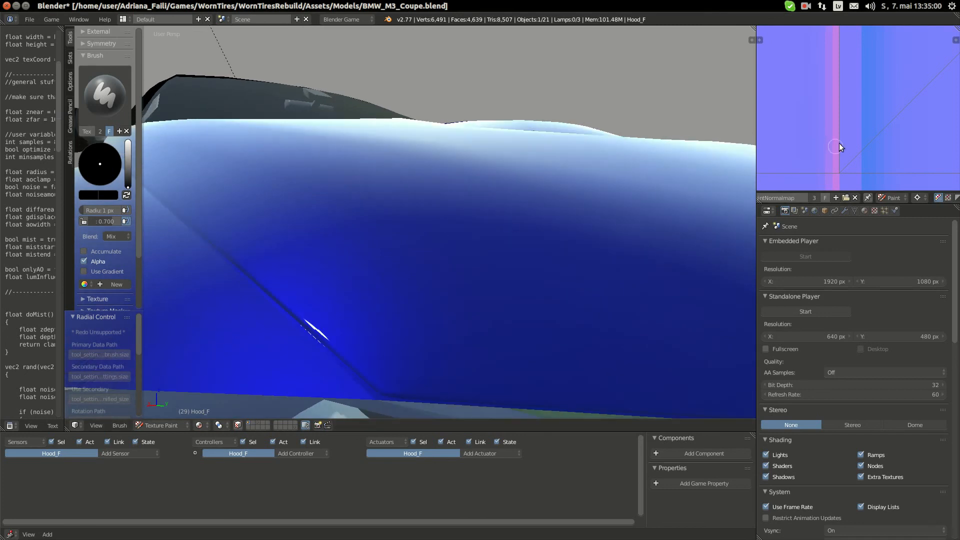
pyautogui.moveTo(849, 139); pyautogui.dragTo(853, 173)
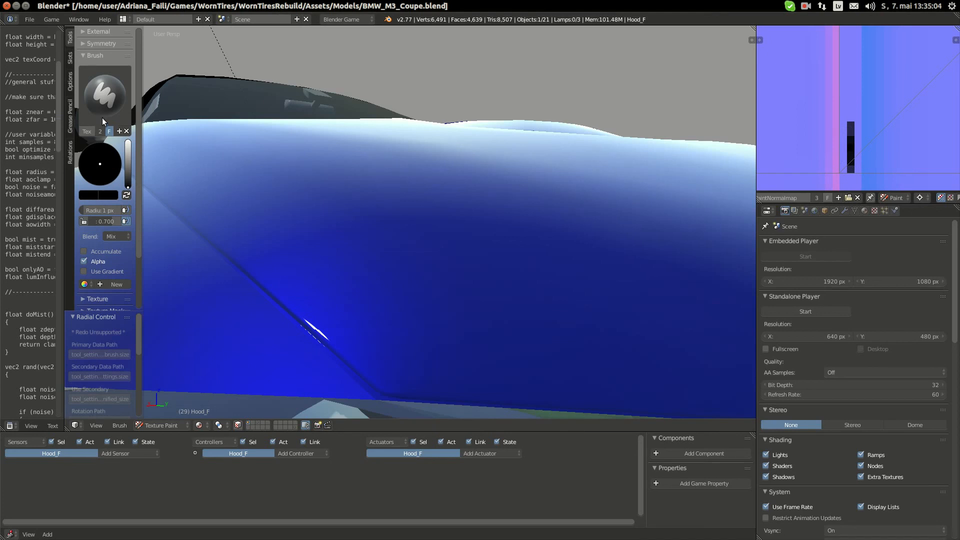
# Set the brush's stroke method to Airbrush with a rate of 0.001
pyautogui.scroll(-3, 95, 283)
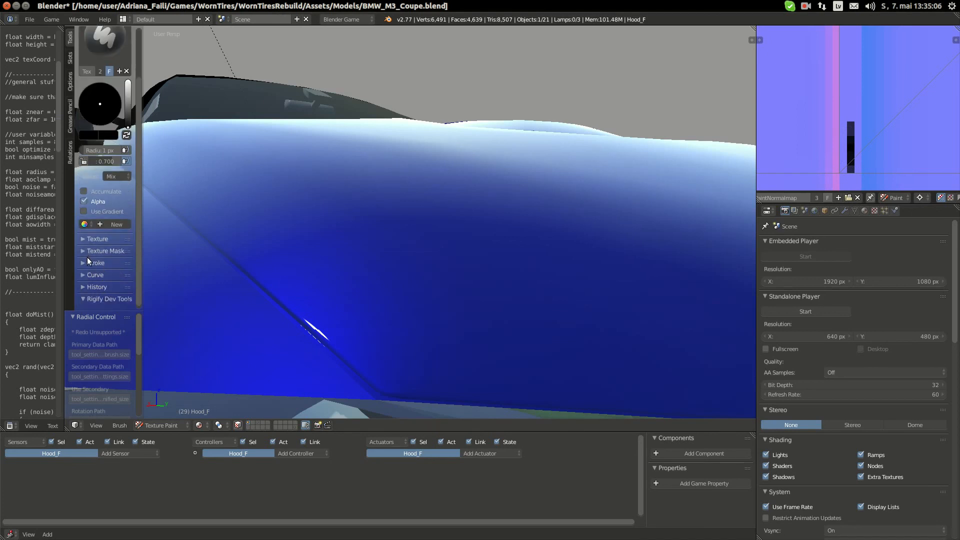
pyautogui.click(87, 257)
pyautogui.scroll(-2, 97, 260)
pyautogui.scroll(-1, 97, 264)
pyautogui.click(95, 229)
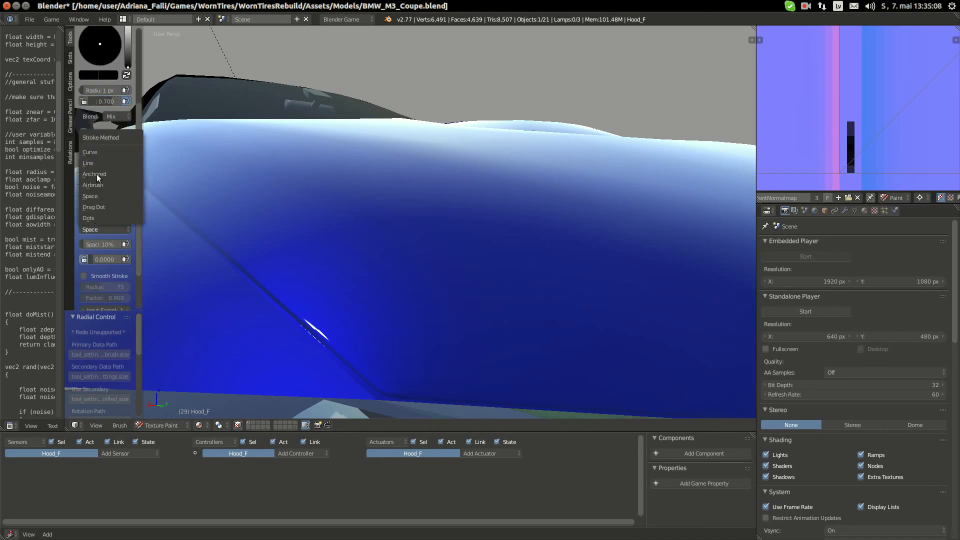
pyautogui.click(93, 185)
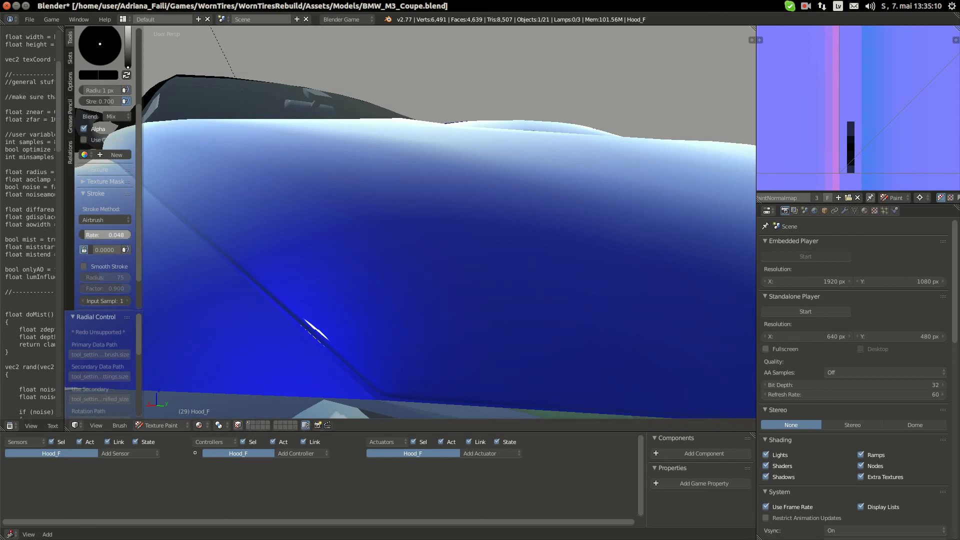
pyautogui.moveTo(93, 235); pyautogui.dragTo(86, 231)
pyautogui.click(95, 235)
pyautogui.press('BackSpace')
pyautogui.write('01')
pyautogui.press('Return')
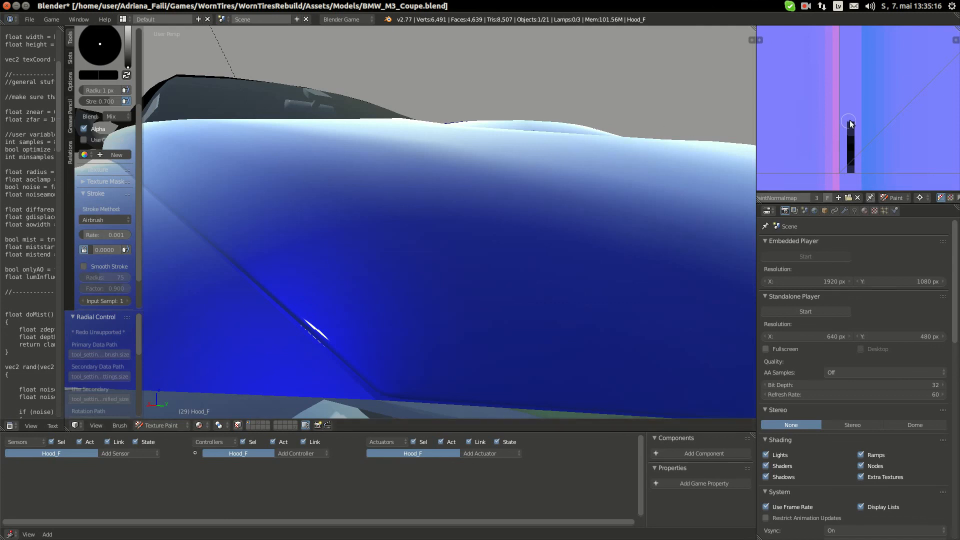
# Widen the black stroke to fill the gap between the vertical seam's pink and blue lines on the normal map
pyautogui.moveTo(851, 120)
pyautogui.mouseDown()
pyautogui.moveTo(846, 169)
pyautogui.moveTo(855, 167)
pyautogui.moveTo(854, 138)
pyautogui.mouseUp()
pyautogui.moveTo(854, 120)
pyautogui.mouseDown()
pyautogui.moveTo(859, 145)
pyautogui.moveTo(843, 97)
pyautogui.moveTo(857, 113)
pyautogui.mouseUp()
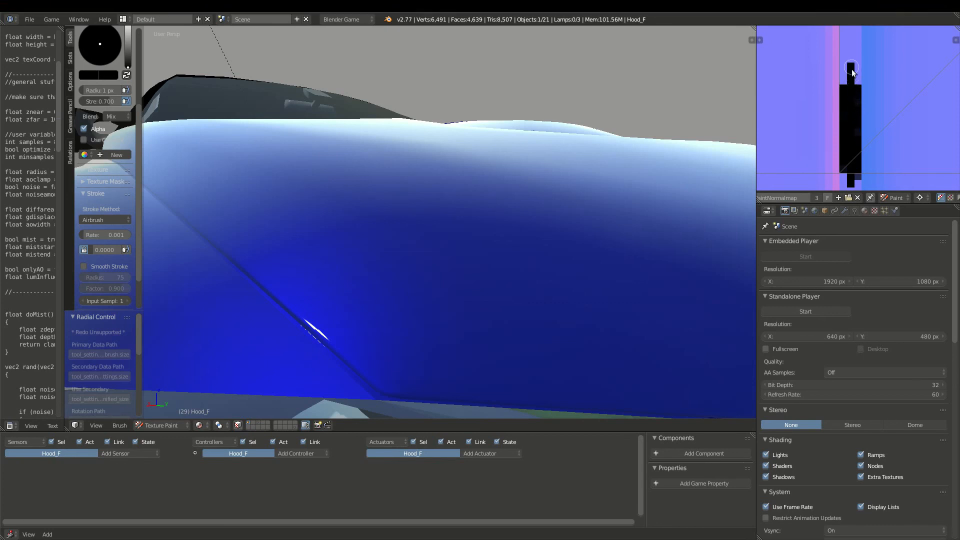
pyautogui.hotkey('ctrl', 'z')
pyautogui.hotkey('ctrl', 'z')
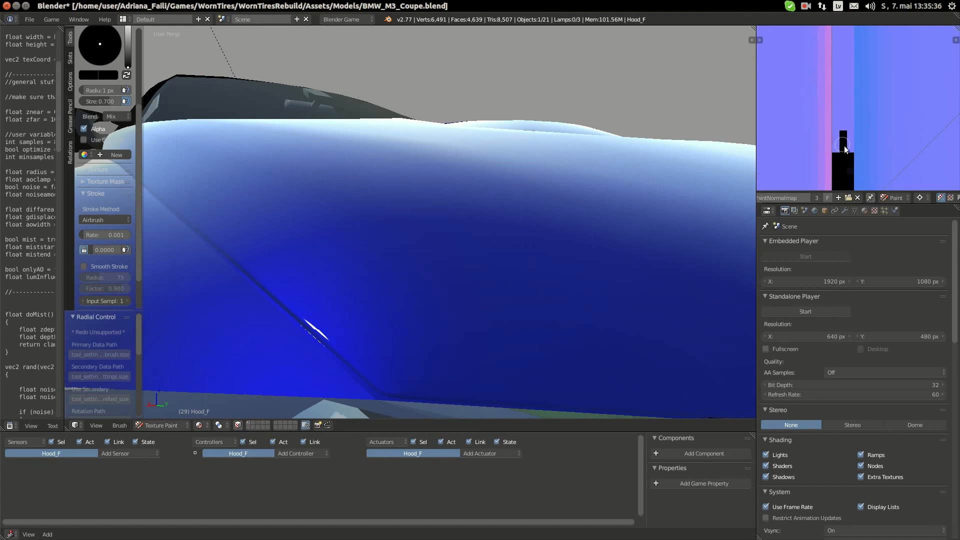
# Increase the brush radius to 2 px and paint a further short black stretch up the seam gap
pyautogui.press('f')
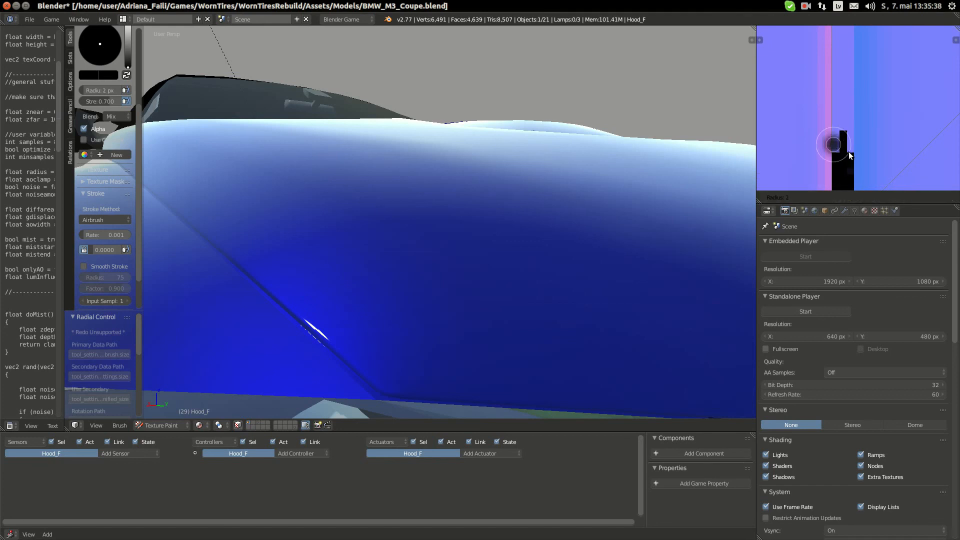
pyautogui.click(845, 151)
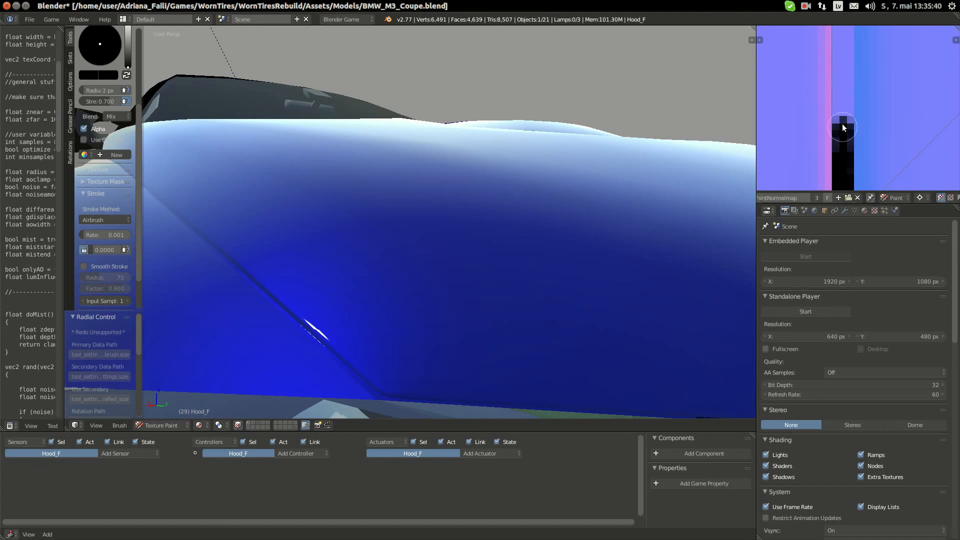
pyautogui.moveTo(842, 125)
pyautogui.mouseDown()
pyautogui.moveTo(848, 153)
pyautogui.moveTo(844, 141)
pyautogui.mouseUp()
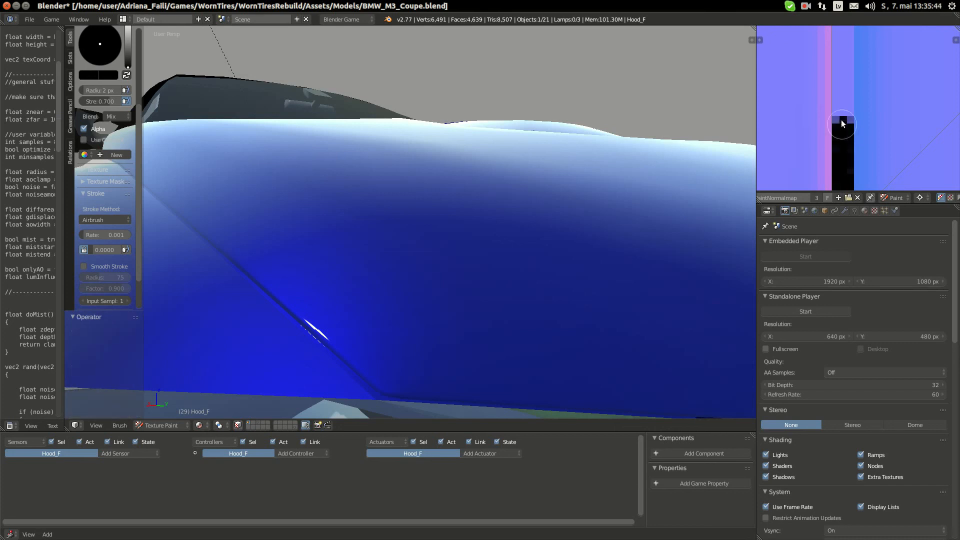
pyautogui.scroll(5, 100, 130)
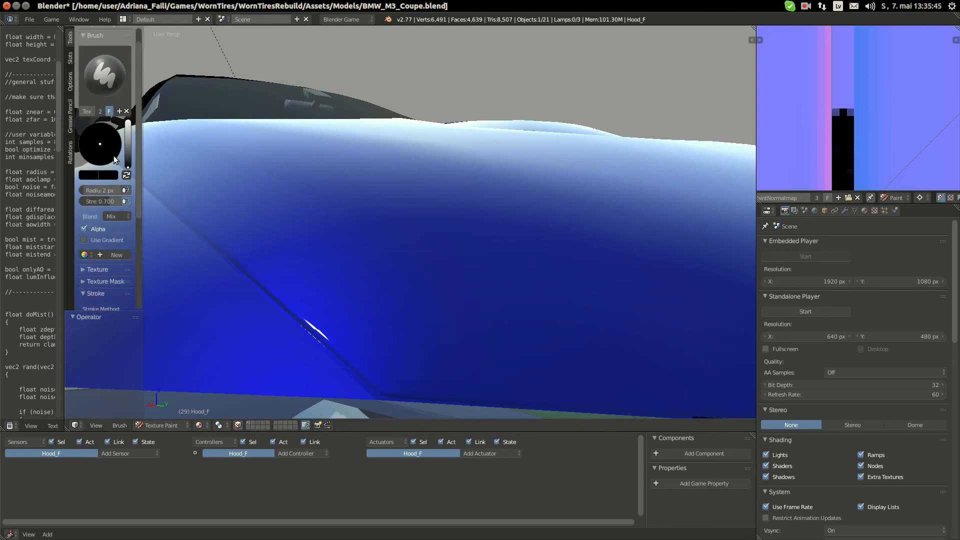
pyautogui.click(97, 93)
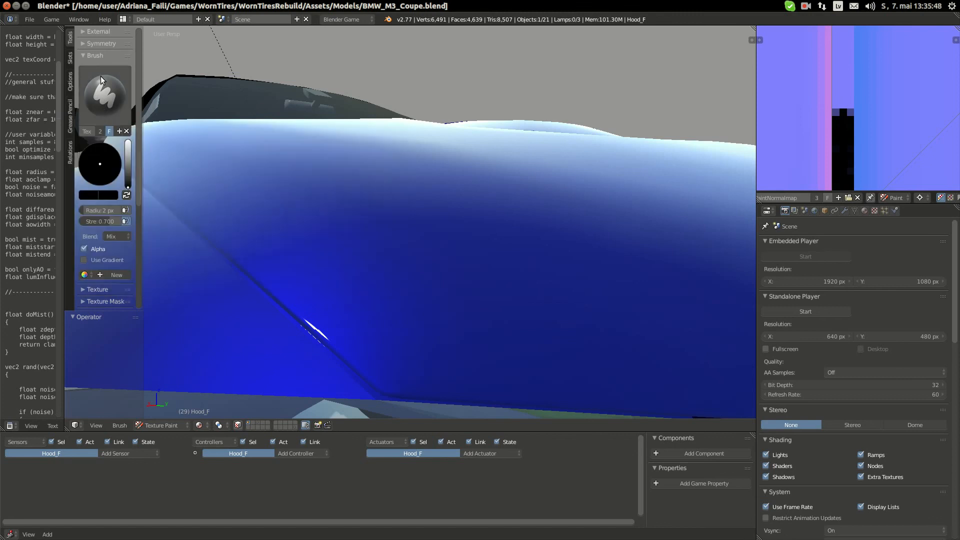
# Reduce the brush radius to 1 px and continue filling the seam gap with black upwards, following its bend near the pink line
pyautogui.moveTo(843, 109); pyautogui.dragTo(842, 129, button='middle')
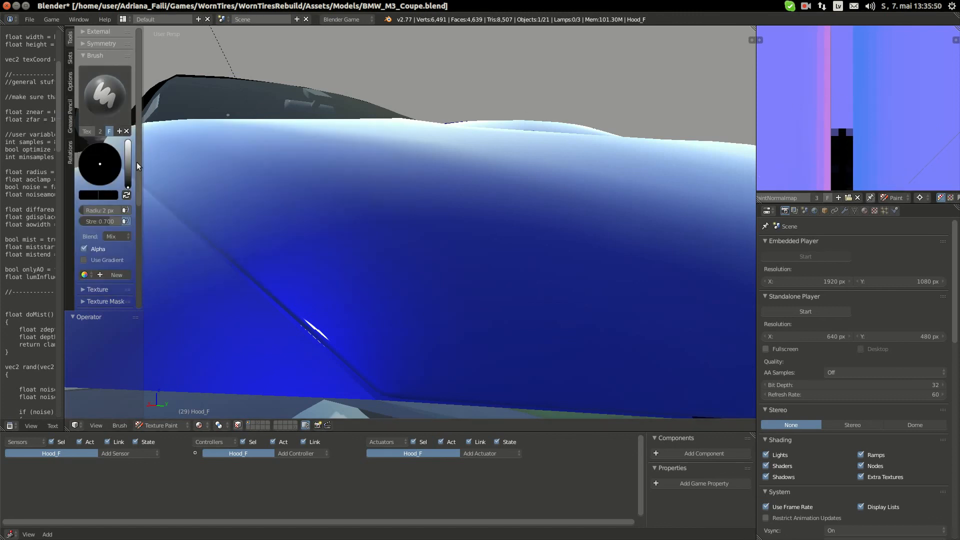
pyautogui.press('f')
pyautogui.click(849, 131)
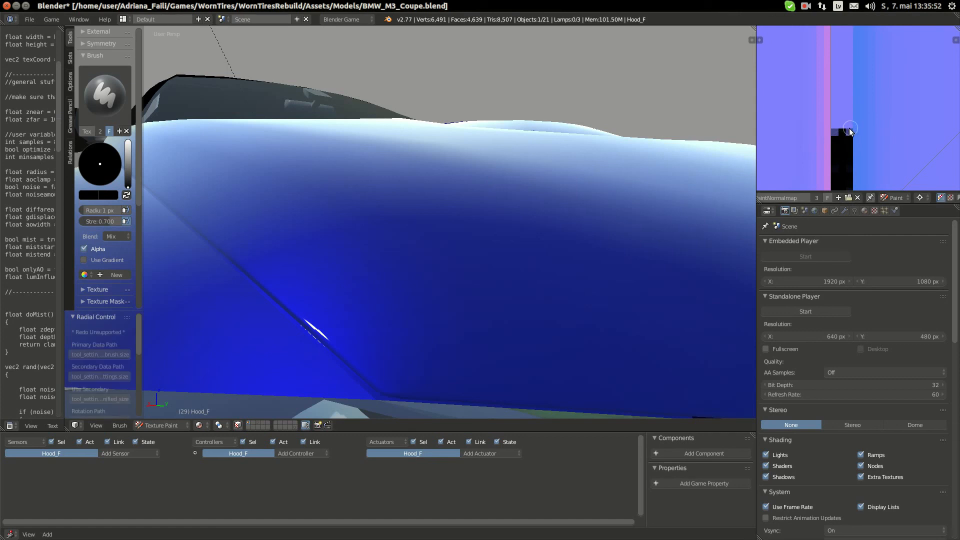
pyautogui.moveTo(850, 131)
pyautogui.mouseDown()
pyautogui.moveTo(845, 108)
pyautogui.moveTo(844, 144)
pyautogui.moveTo(840, 81)
pyautogui.moveTo(834, 121)
pyautogui.moveTo(834, 88)
pyautogui.moveTo(850, 70)
pyautogui.moveTo(839, 70)
pyautogui.moveTo(841, 52)
pyautogui.mouseUp()
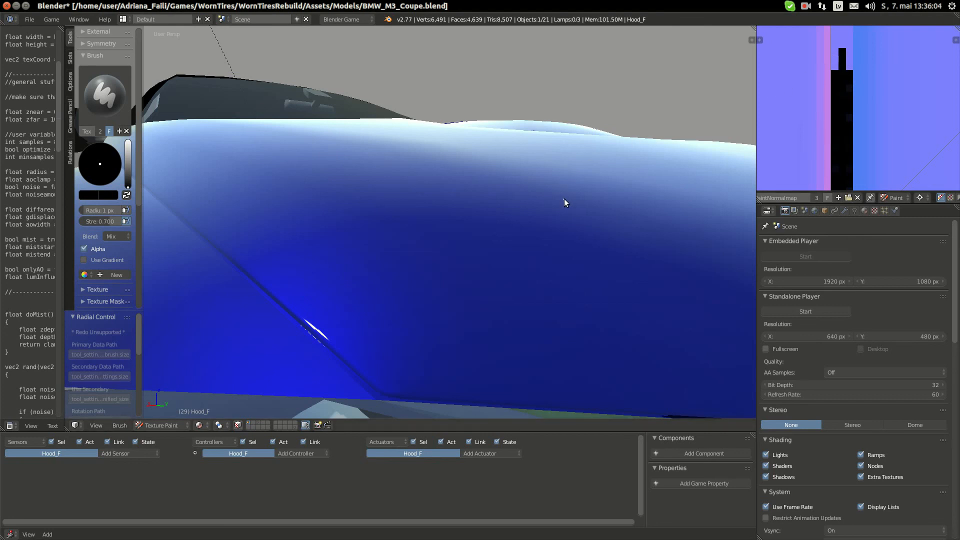
pyautogui.scroll(-3, 565, 199)
pyautogui.scroll(3, 565, 199)
pyautogui.moveTo(843, 76); pyautogui.dragTo(832, 122, button='middle')
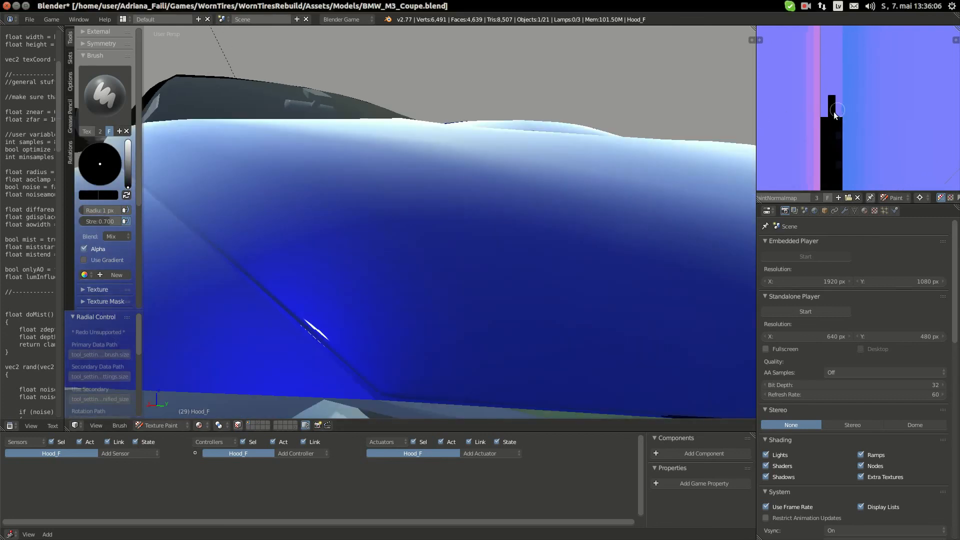
pyautogui.moveTo(828, 120)
pyautogui.mouseDown()
pyautogui.moveTo(831, 93)
pyautogui.moveTo(840, 120)
pyautogui.moveTo(838, 99)
pyautogui.mouseUp()
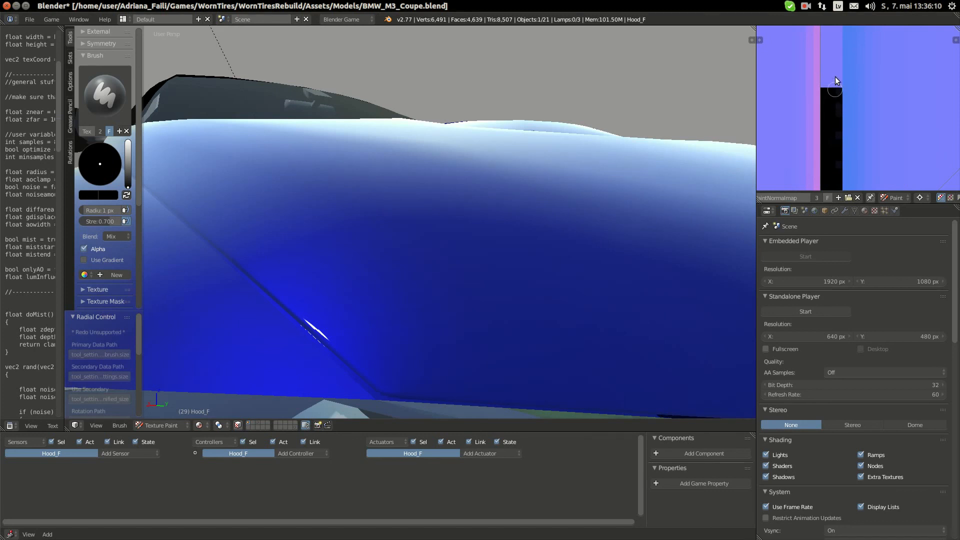
pyautogui.moveTo(835, 62)
pyautogui.mouseDown()
pyautogui.moveTo(831, 45)
pyautogui.moveTo(838, 92)
pyautogui.mouseUp()
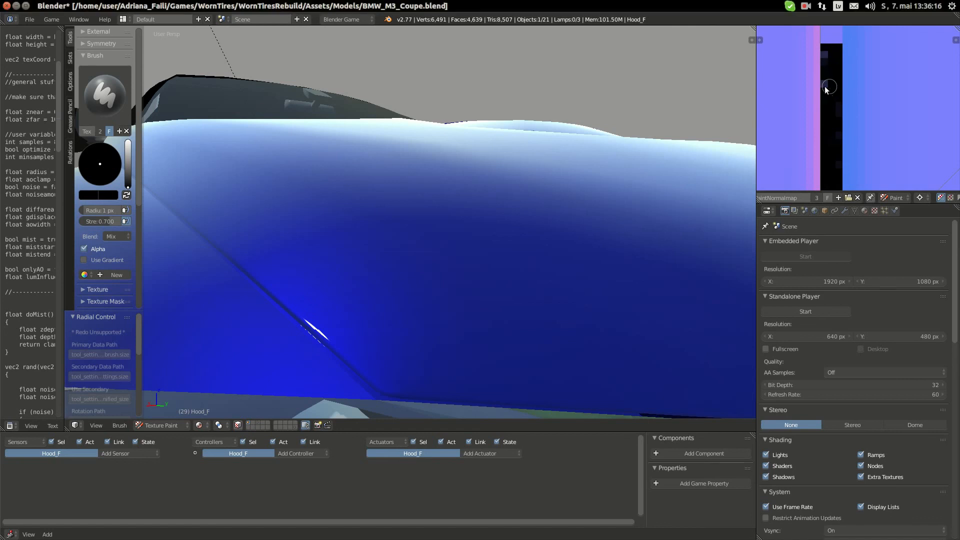
pyautogui.moveTo(834, 49); pyautogui.dragTo(844, 125, button='middle')
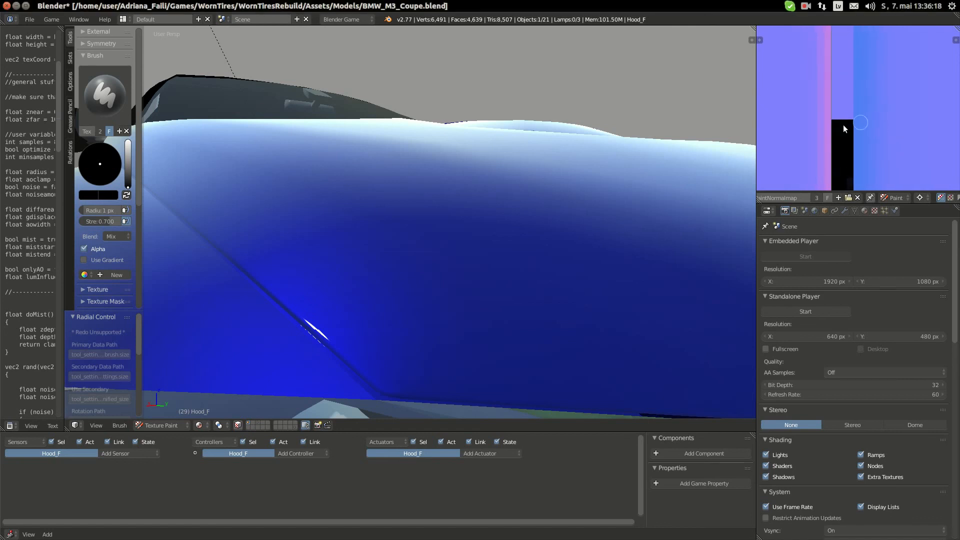
pyautogui.moveTo(850, 114)
pyautogui.mouseDown()
pyautogui.moveTo(846, 88)
pyautogui.moveTo(845, 120)
pyautogui.moveTo(837, 93)
pyautogui.moveTo(836, 108)
pyautogui.moveTo(850, 86)
pyautogui.moveTo(838, 71)
pyautogui.mouseUp()
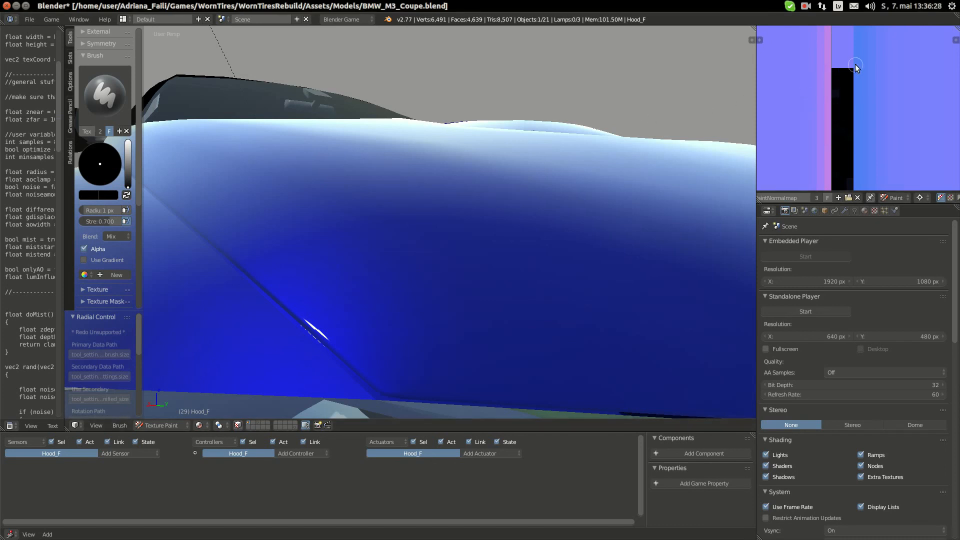
pyautogui.moveTo(855, 65); pyautogui.dragTo(856, 144, button='middle')
pyautogui.moveTo(843, 148)
pyautogui.mouseDown()
pyautogui.moveTo(836, 106)
pyautogui.moveTo(846, 128)
pyautogui.moveTo(849, 103)
pyautogui.moveTo(838, 93)
pyautogui.moveTo(839, 61)
pyautogui.moveTo(844, 86)
pyautogui.moveTo(848, 67)
pyautogui.mouseUp()
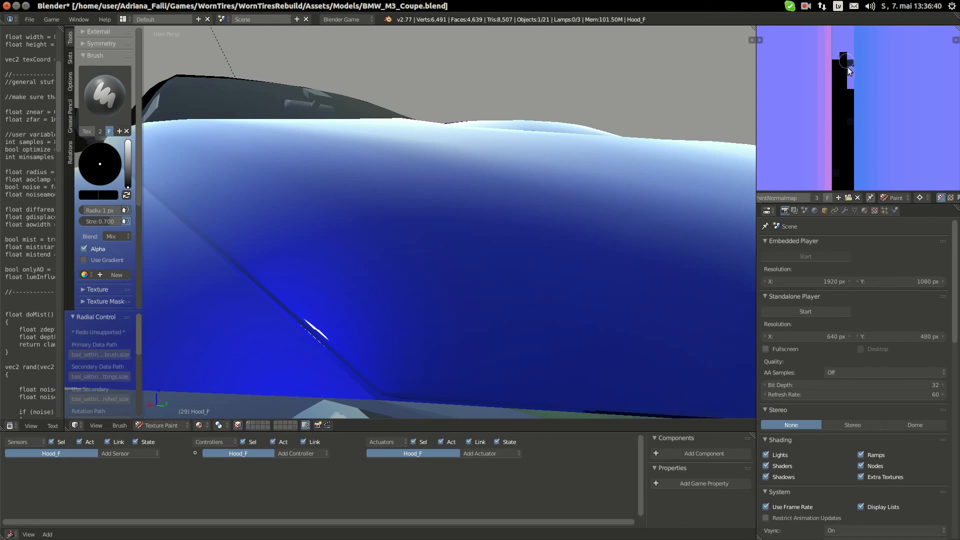
pyautogui.moveTo(846, 73); pyautogui.dragTo(856, 107, button='middle')
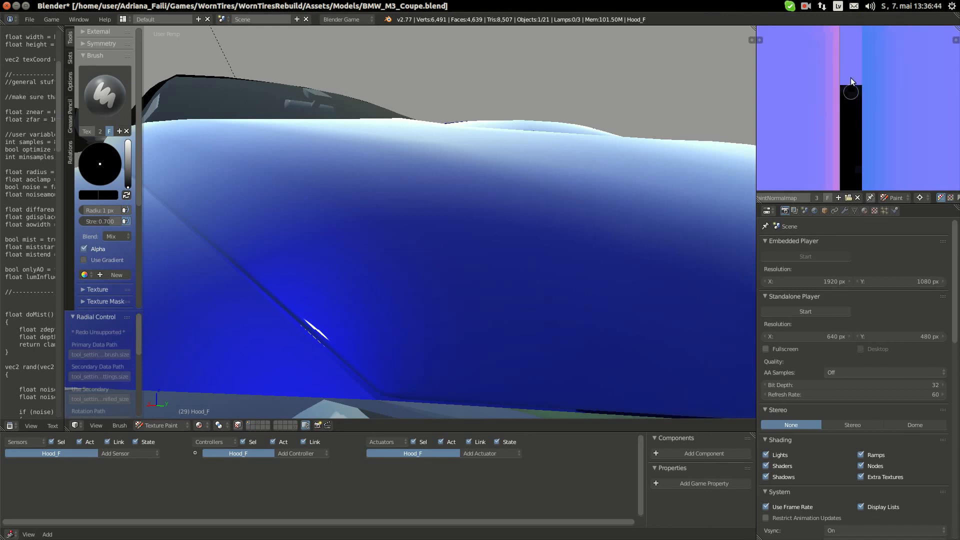
pyautogui.moveTo(852, 81); pyautogui.dragTo(855, 78)
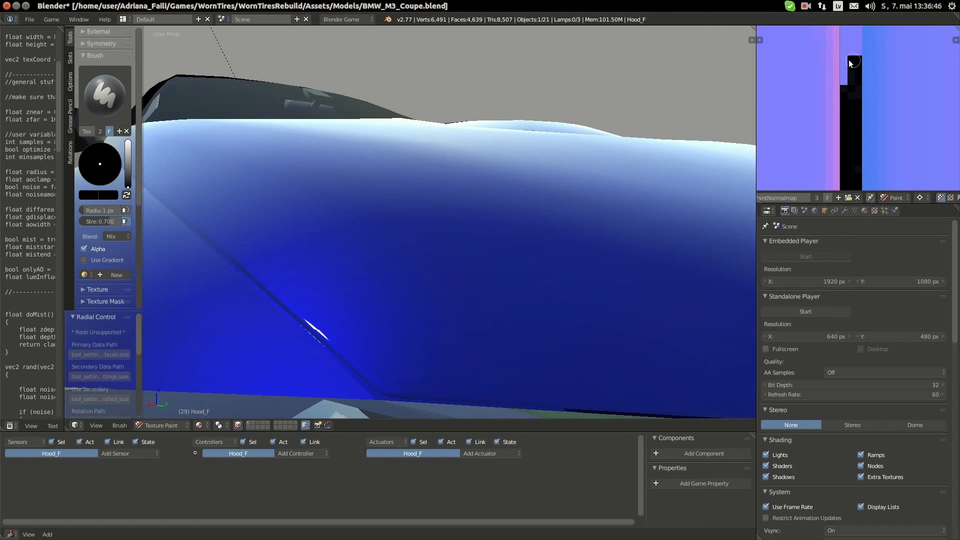
pyautogui.moveTo(847, 80); pyautogui.dragTo(846, 73)
pyautogui.moveTo(853, 72); pyautogui.dragTo(855, 119, button='middle')
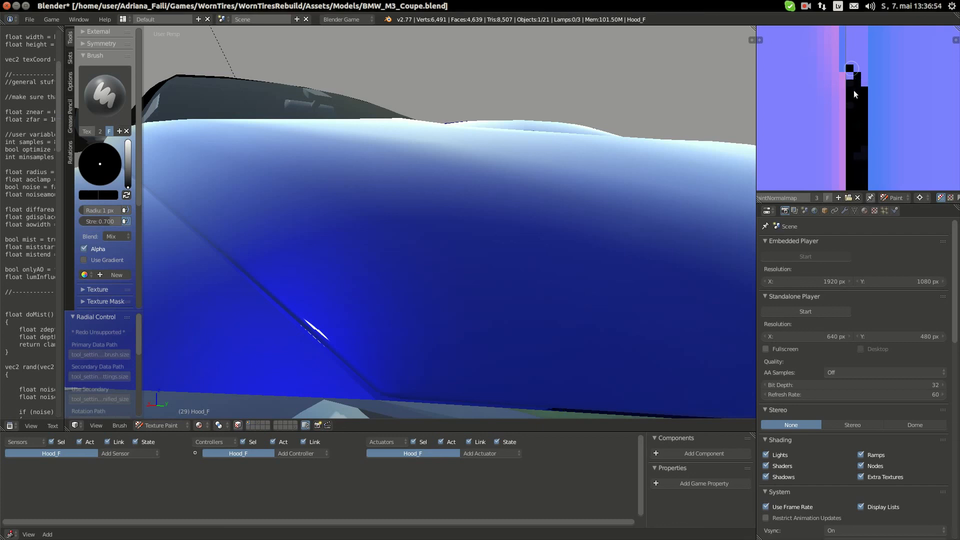
pyautogui.moveTo(860, 62); pyautogui.dragTo(853, 63)
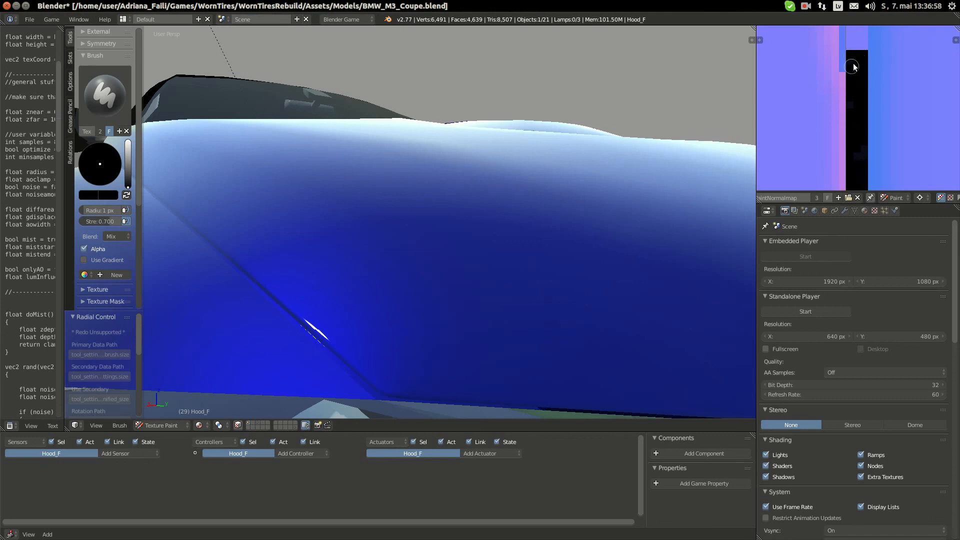
pyautogui.moveTo(853, 63); pyautogui.dragTo(852, 132, button='middle')
pyautogui.moveTo(851, 127)
pyautogui.mouseDown()
pyautogui.moveTo(850, 82)
pyautogui.moveTo(856, 120)
pyautogui.moveTo(864, 91)
pyautogui.moveTo(859, 109)
pyautogui.mouseUp()
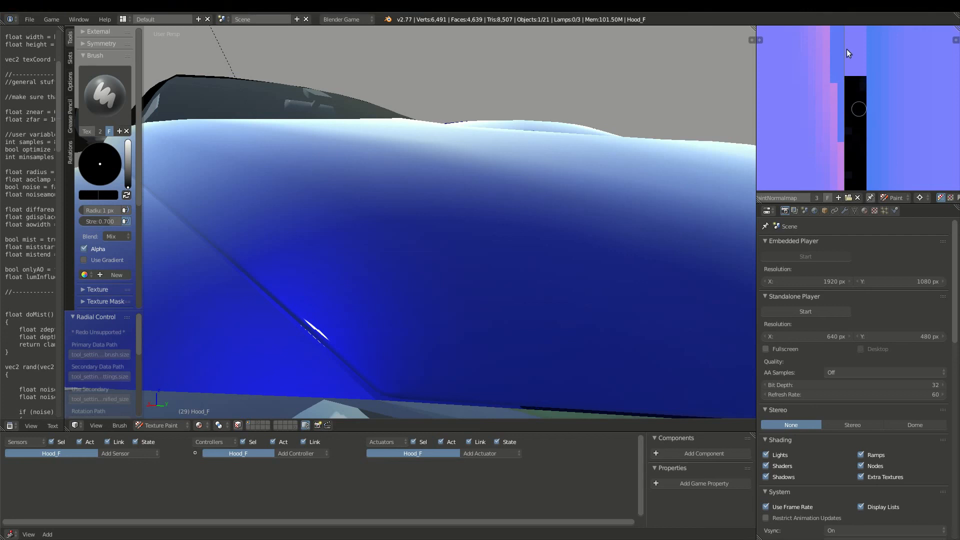
pyautogui.moveTo(846, 50); pyautogui.dragTo(852, 111, button='middle')
pyautogui.moveTo(853, 128)
pyautogui.mouseDown()
pyautogui.moveTo(856, 116)
pyautogui.moveTo(853, 123)
pyautogui.mouseUp()
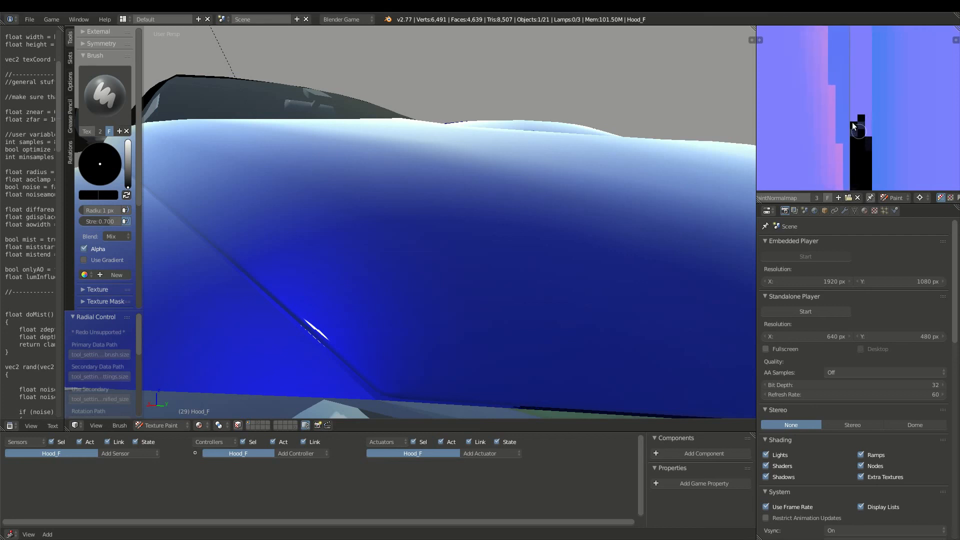
# Zoom the car out to see its front and switch Hood_F from Texture Paint to Object Mode
pyautogui.scroll(-5, 510, 218)
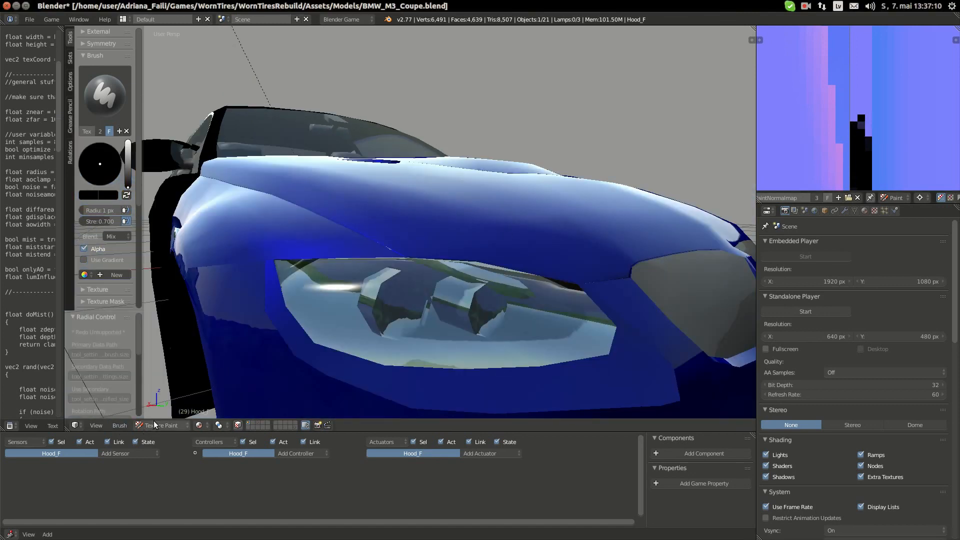
pyautogui.press('Tab')
pyautogui.press('Tab')
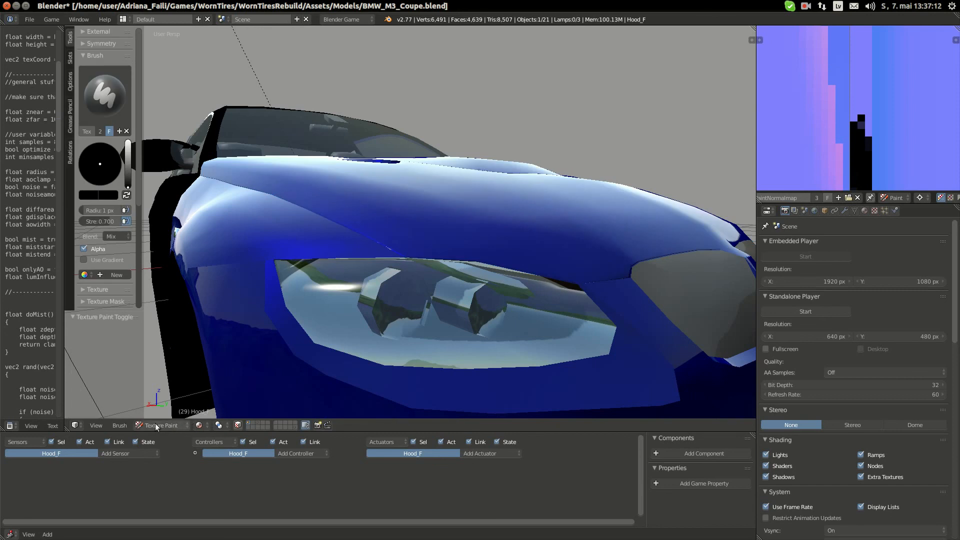
pyautogui.click(165, 427)
pyautogui.click(174, 409)
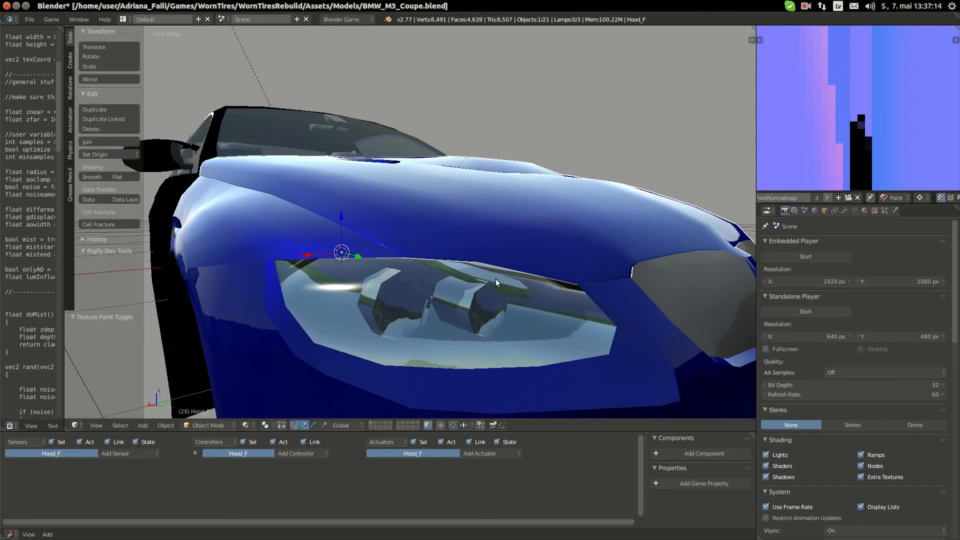
# Examine the black gap along the hood's front edge above the headlight, centring on the hood's corner vertex
pyautogui.scroll(5, 496, 289)
pyautogui.moveTo(496, 278); pyautogui.dragTo(494, 293, button='middle')
pyautogui.press('Tab')
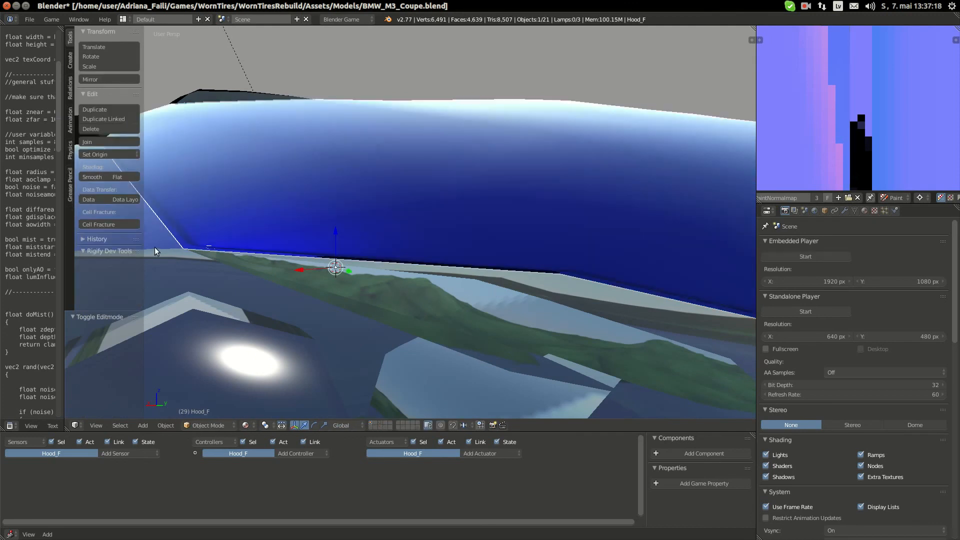
pyautogui.rightClick(184, 248)
pyautogui.press('KP_Decimal')
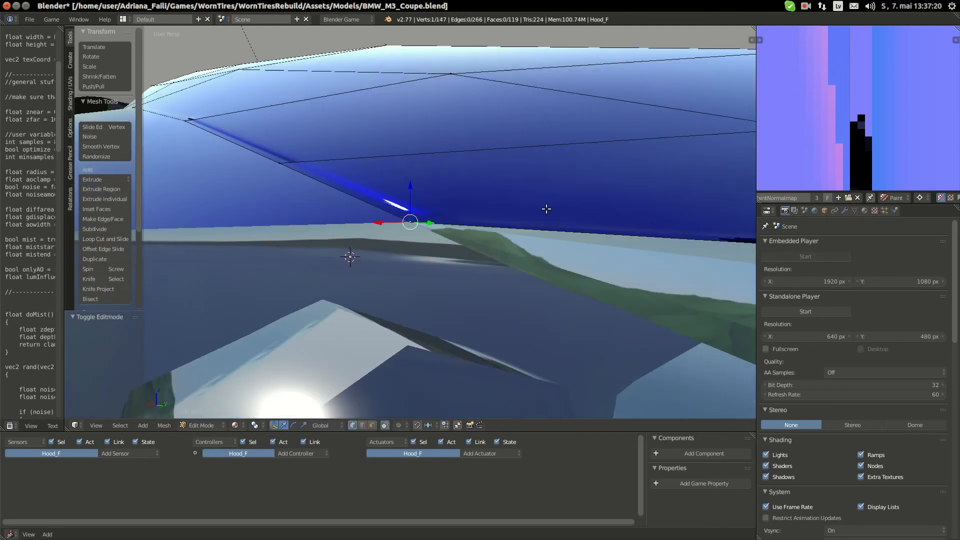
pyautogui.press('Tab')
pyautogui.scroll(4, 547, 208)
pyautogui.moveTo(547, 209)
pyautogui.mouseDown(button='middle')
pyautogui.moveTo(551, 235)
pyautogui.moveTo(598, 215)
pyautogui.moveTo(656, 167)
pyautogui.moveTo(544, 204)
pyautogui.mouseUp(button='middle')
pyautogui.scroll(-4, 543, 200)
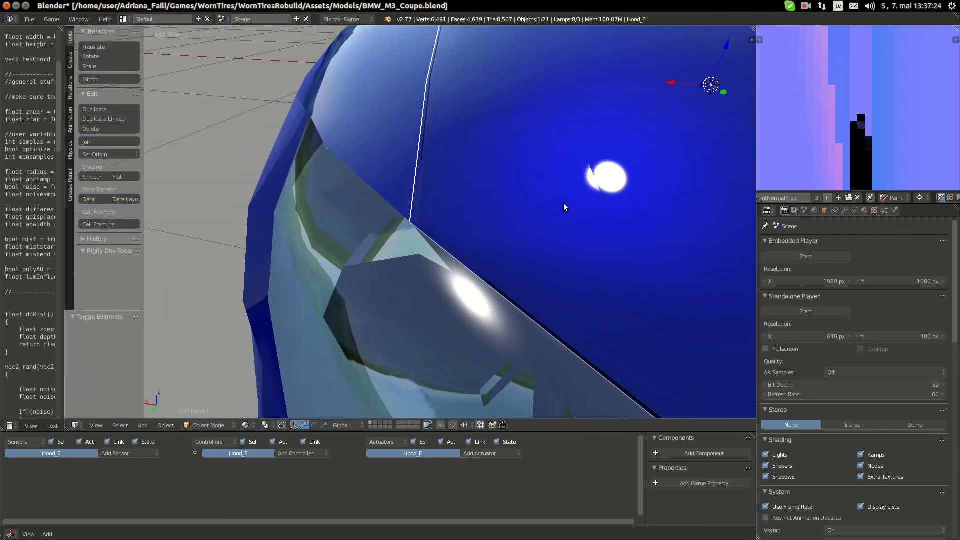
# Reload the saved BMW_M3_Coupe.blend, discarding the unsaved painting
pyautogui.scroll(-2, 563, 209)
pyautogui.hotkey('ctrl', 'shift', 'o')
pyautogui.press('Return')
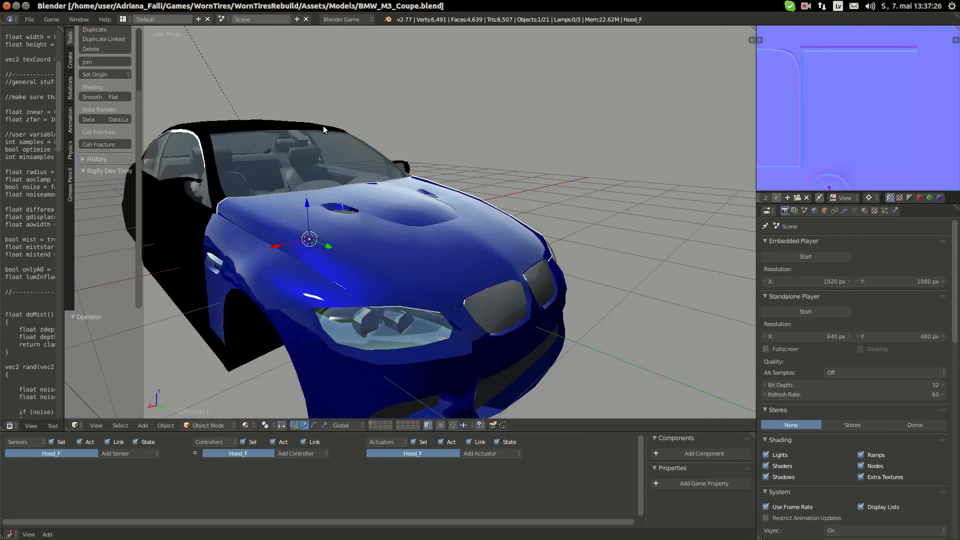
# Switch to GIMP and open CarPaintNormalmap.png from the WornTiresRebuild/Assets/Models folder
pyautogui.moveTo(10, 263)
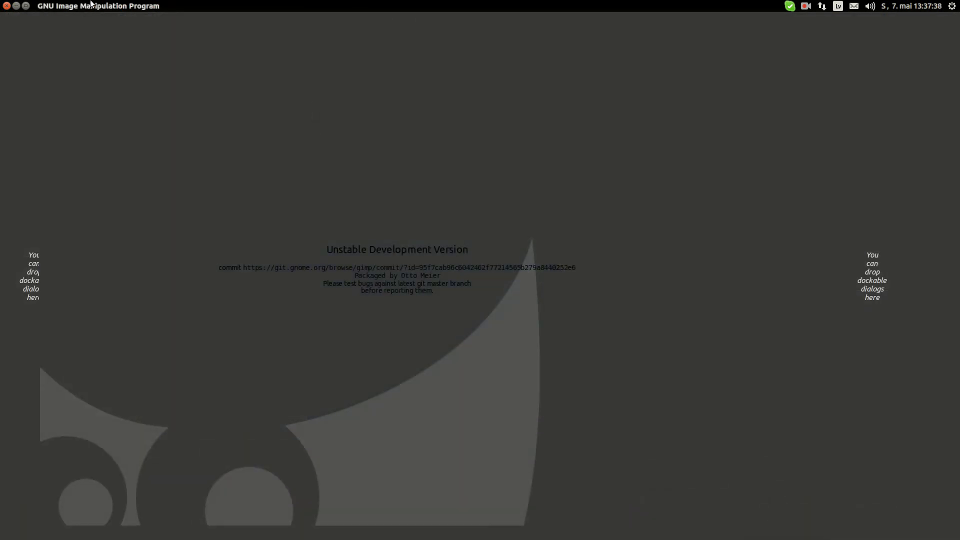
pyautogui.rightClick(141, 88)
pyautogui.moveTo(172, 98)
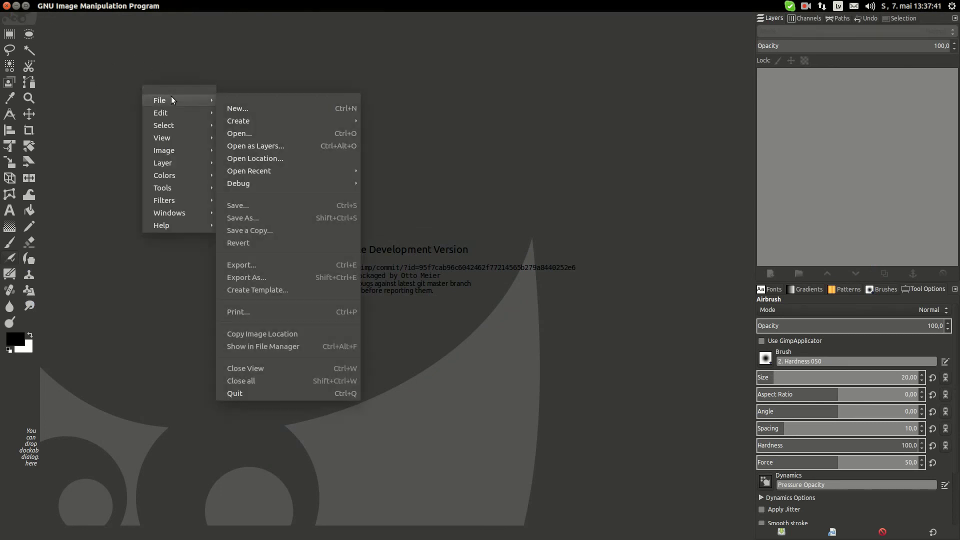
pyautogui.click(242, 134)
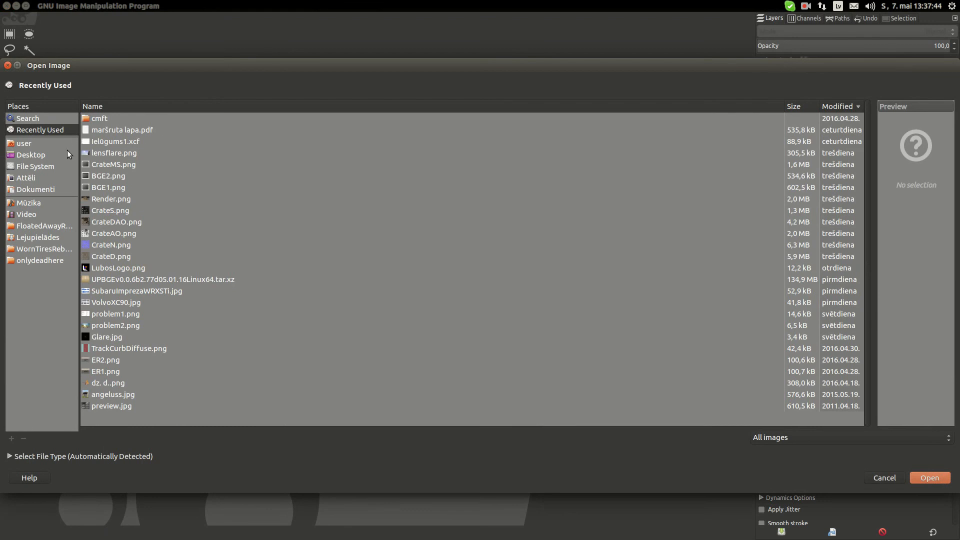
pyautogui.click(44, 248)
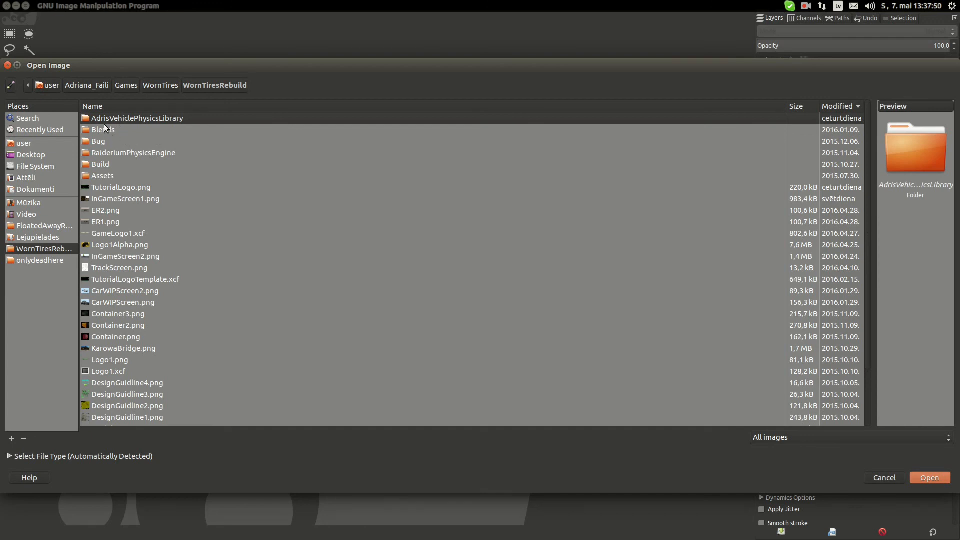
pyautogui.doubleClick(106, 176)
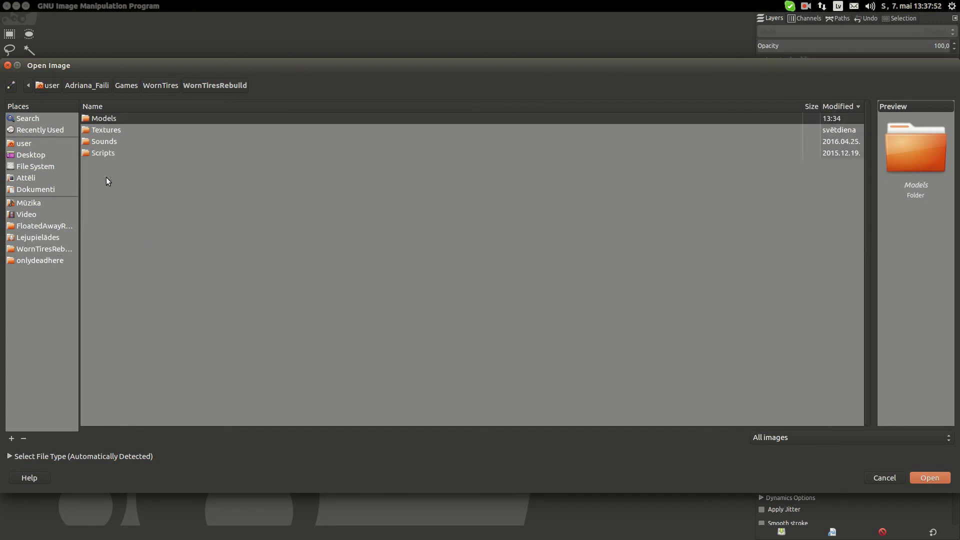
pyautogui.doubleClick(105, 131)
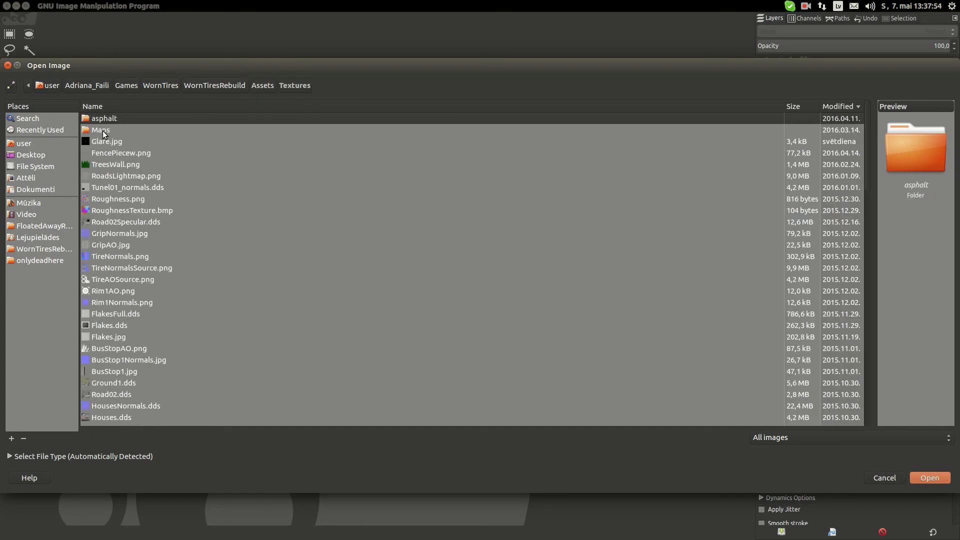
pyautogui.click(258, 81)
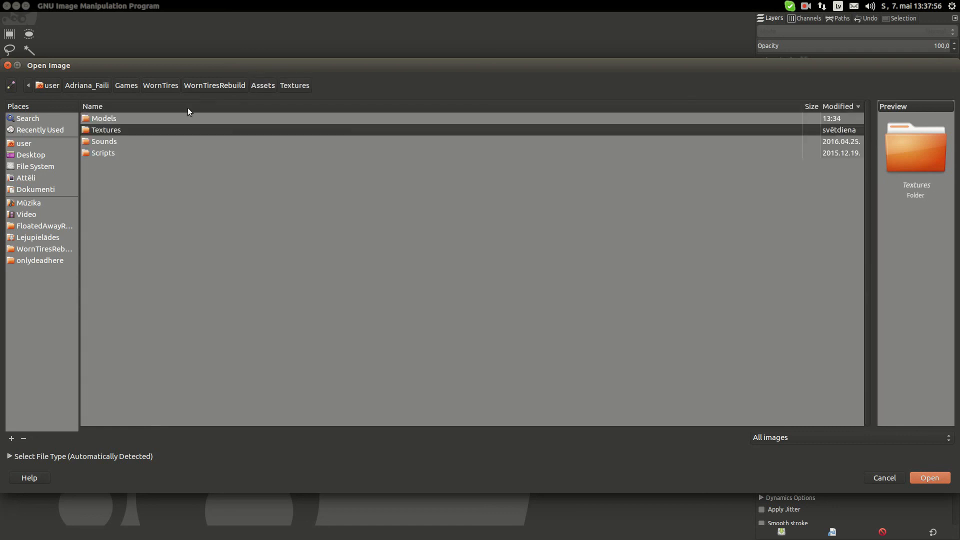
pyautogui.doubleClick(124, 120)
pyautogui.click(145, 198)
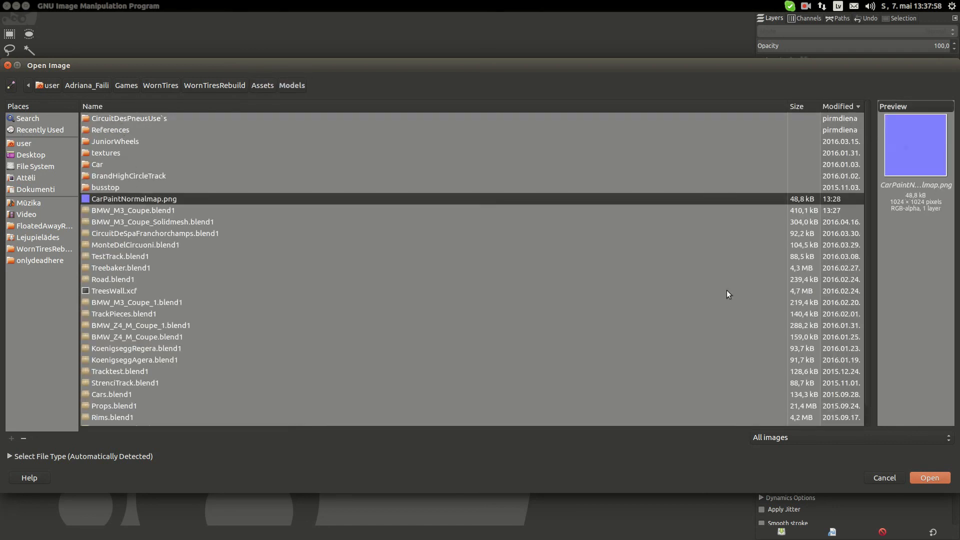
pyautogui.click(931, 478)
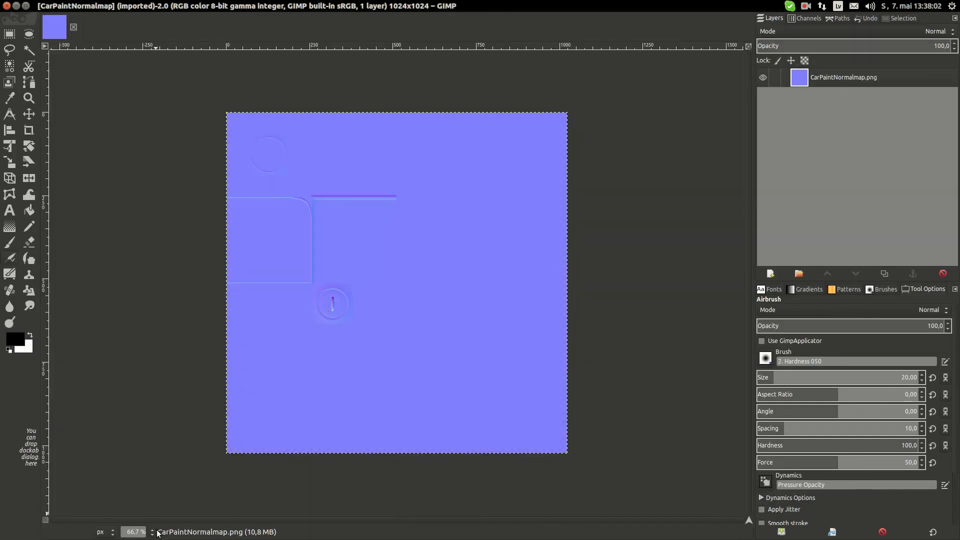
# Bring the lower end of the vertical seam into view at 400% and set up the Pencil with a size of 1
pyautogui.click(152, 532)
pyautogui.click(142, 435)
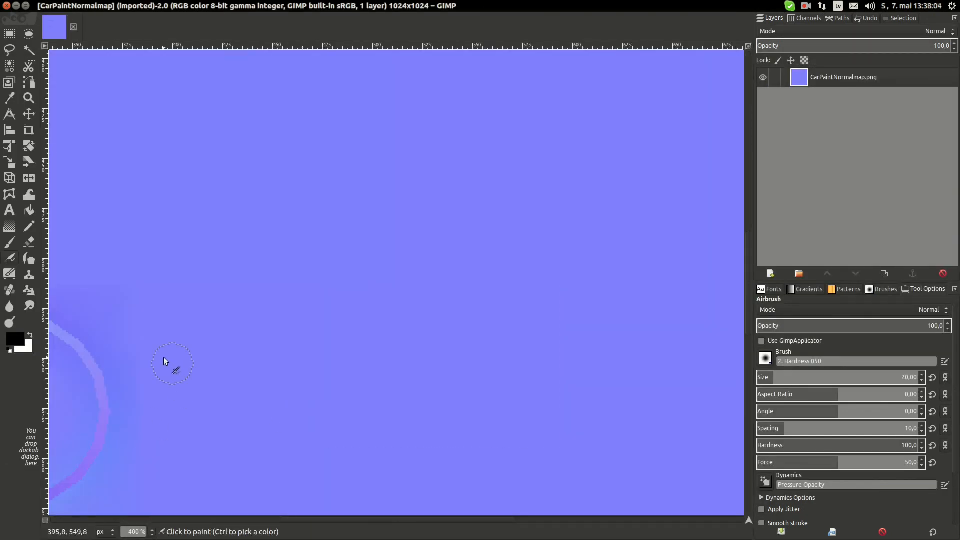
pyautogui.moveTo(162, 357); pyautogui.dragTo(396, 265, button='middle')
pyautogui.moveTo(287, 300); pyautogui.dragTo(514, 289, button='middle')
pyautogui.moveTo(340, 249); pyautogui.dragTo(432, 353, button='middle')
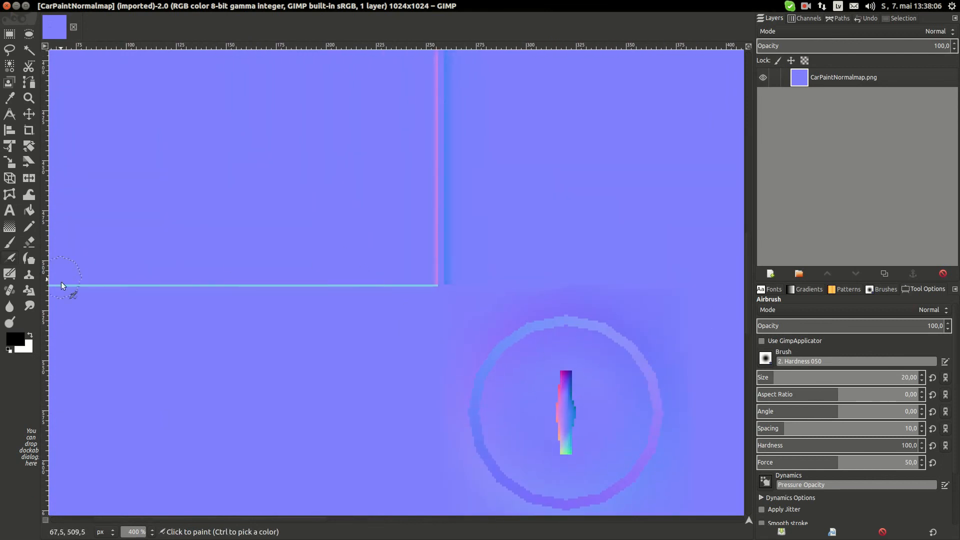
pyautogui.click(29, 228)
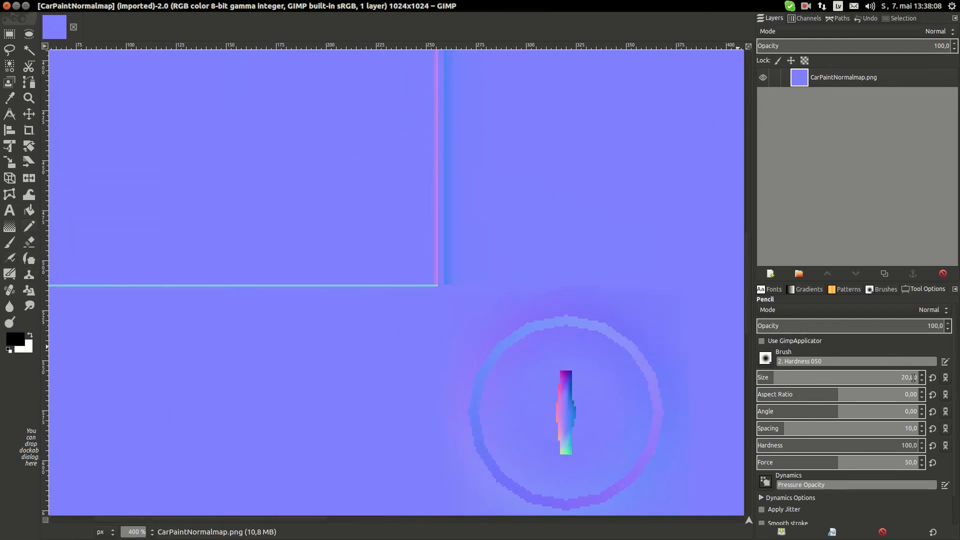
pyautogui.moveTo(923, 384); pyautogui.dragTo(922, 384)
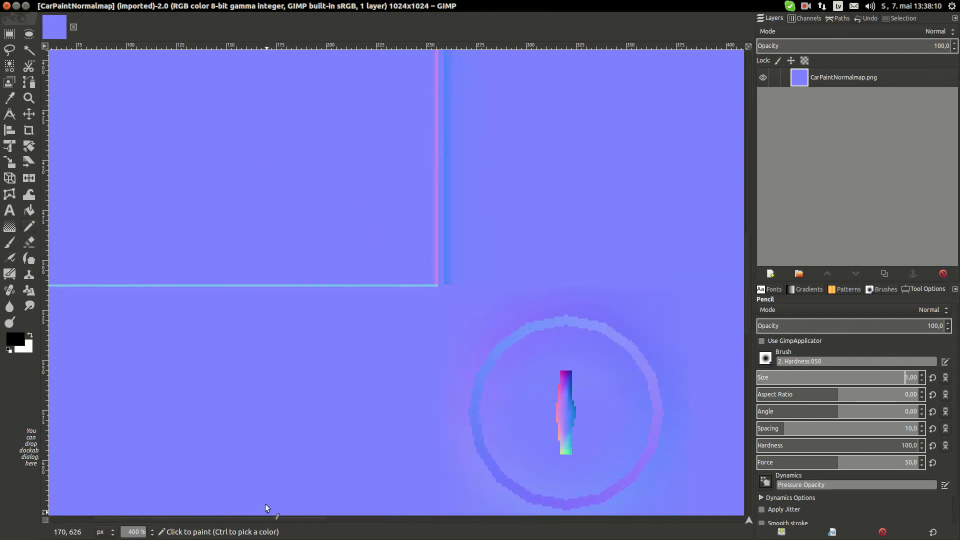
# Close the lower end of the vertical seam gap with black pencil pixels at 800% zoom
pyautogui.click(442, 283)
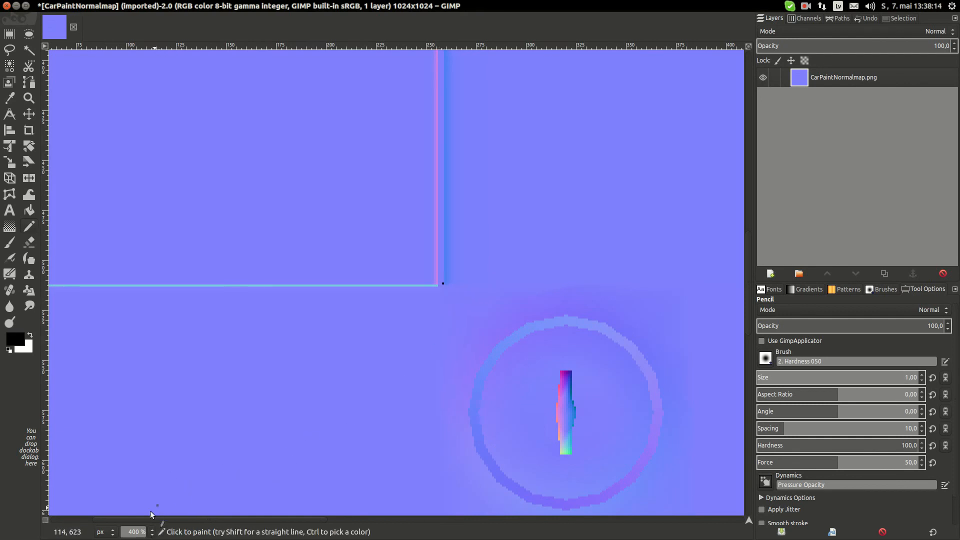
pyautogui.hotkey('ctrl', 'z')
pyautogui.click(152, 531)
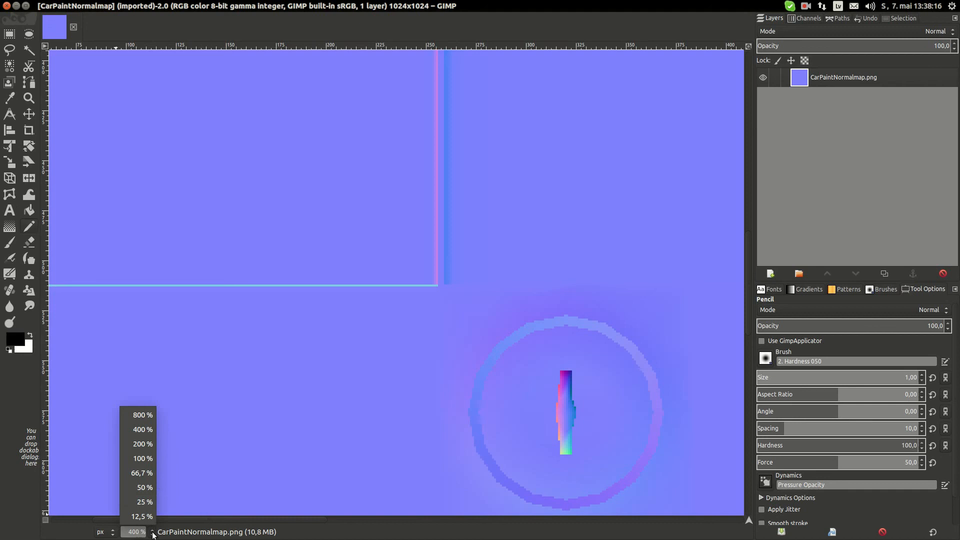
pyautogui.click(142, 415)
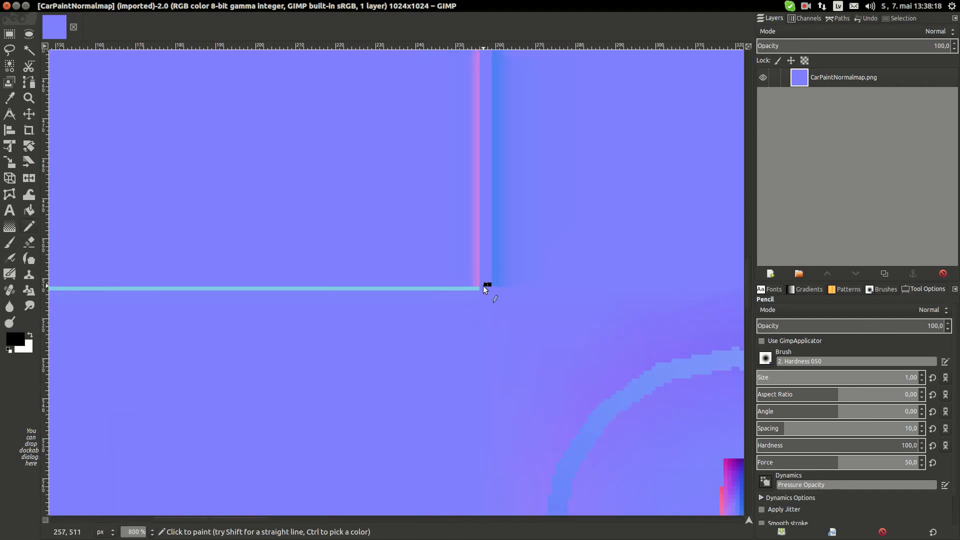
pyautogui.moveTo(483, 287); pyautogui.dragTo(482, 286)
# Draw a straight vertical black line from beside the curved seam up to the start of the purple line, closing the gap's open side
pyautogui.moveTo(492, 215); pyautogui.dragTo(409, 444, button='middle')
pyautogui.moveTo(478, 157); pyautogui.dragTo(425, 397, button='middle')
pyautogui.moveTo(422, 155); pyautogui.dragTo(411, 340, button='middle')
pyautogui.moveTo(392, 150); pyautogui.dragTo(390, 370, button='middle')
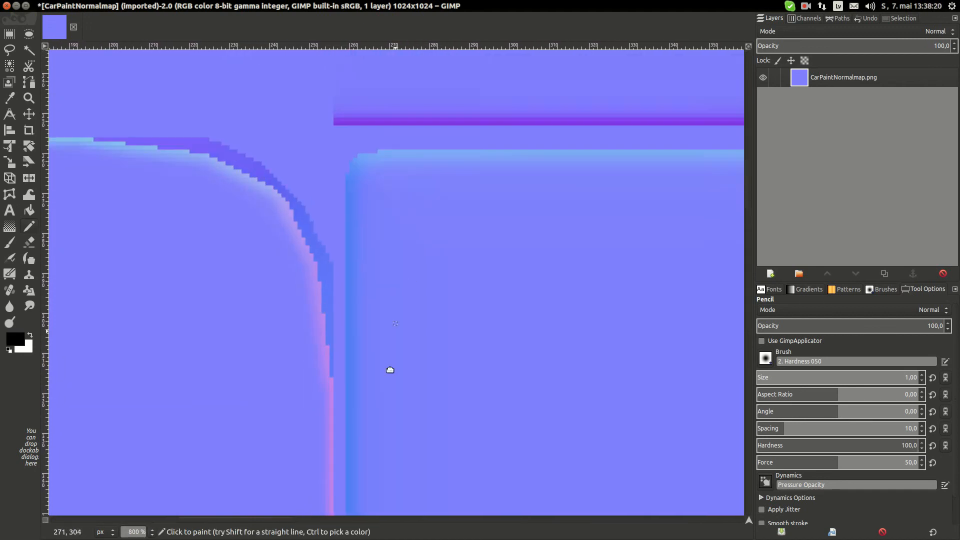
pyautogui.moveTo(362, 158); pyautogui.dragTo(376, 277, button='middle')
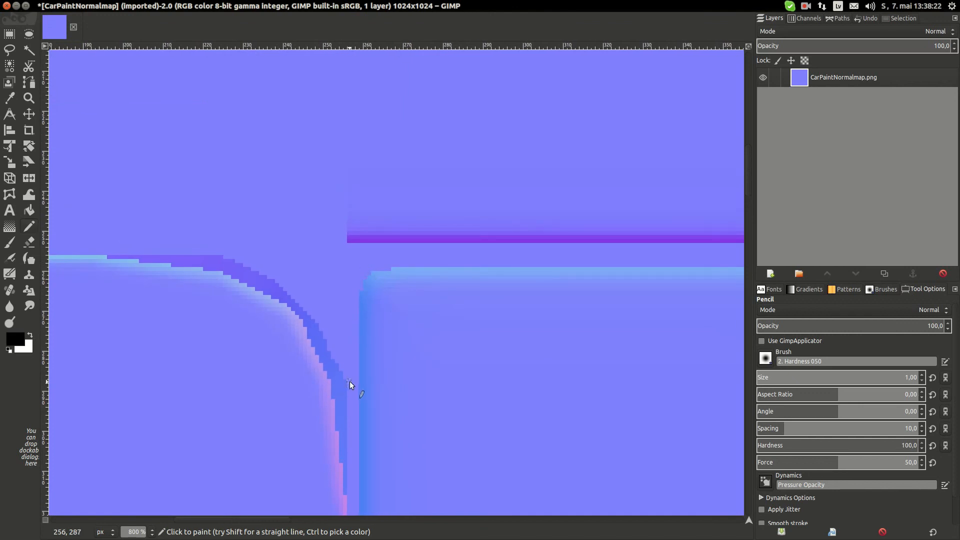
pyautogui.click(349, 382)
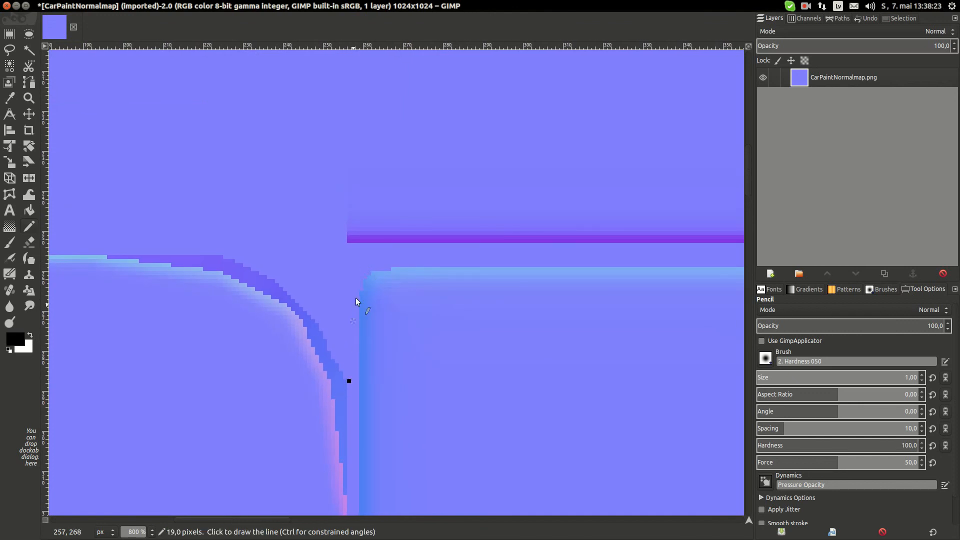
pyautogui.keyDown('shift'); pyautogui.click(349, 244); pyautogui.keyUp('shift')
# Close the far end of the horizontal seam gap with a short vertical black line between the purple and light-blue edges
pyautogui.hscroll(15, 485, 298)
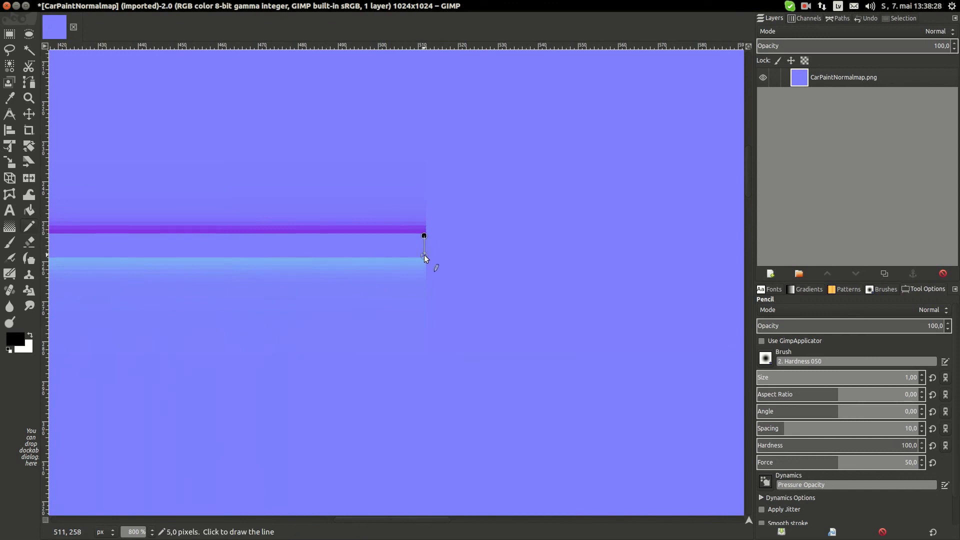
pyautogui.keyDown('shift'); pyautogui.click(424, 257); pyautogui.keyUp('shift')
pyautogui.click(151, 531)
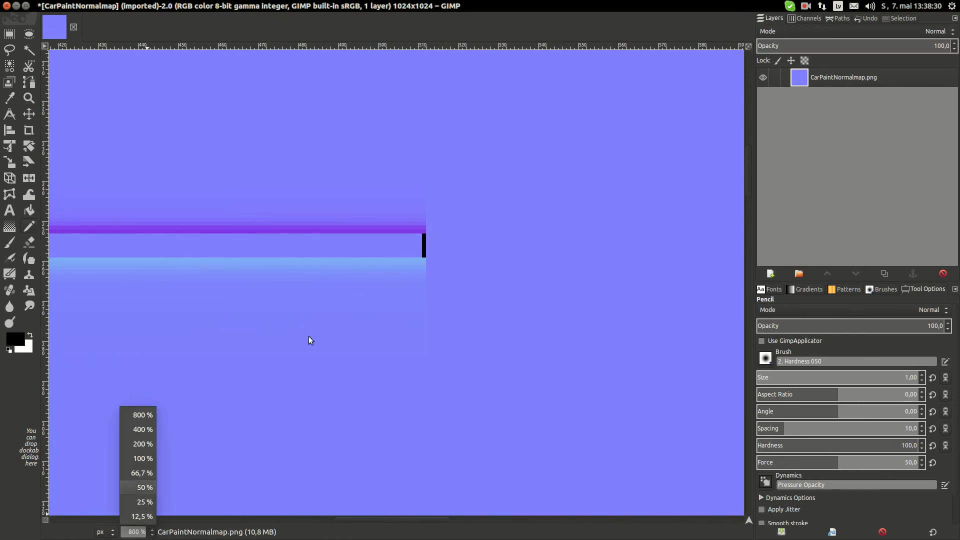
pyautogui.click(502, 304)
# Bucket-fill the enclosed seam gap with the black foreground colour and check the filled gap on the whole image at 100%
pyautogui.moveTo(222, 283); pyautogui.dragTo(420, 280, button='middle')
pyautogui.click(30, 211)
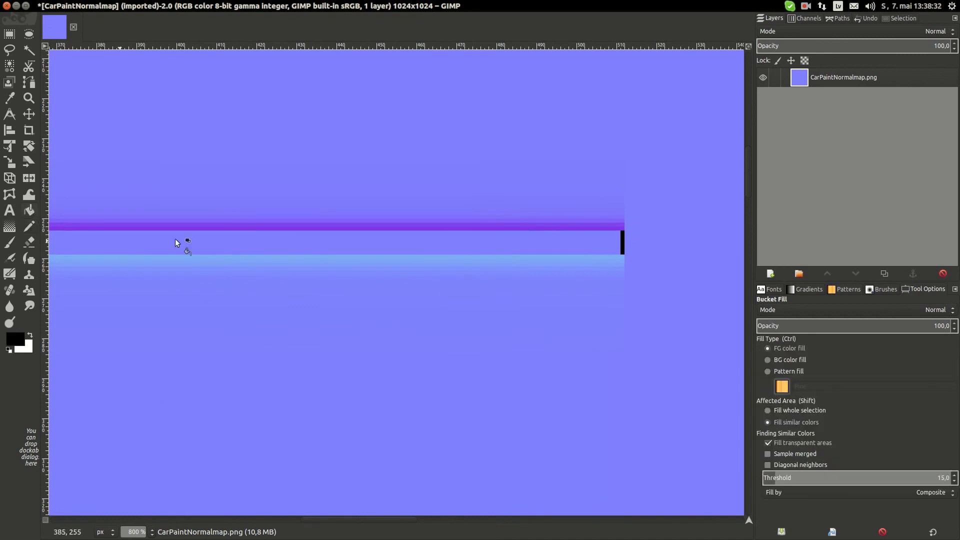
pyautogui.click(200, 242)
pyautogui.moveTo(134, 286); pyautogui.dragTo(335, 267, button='middle')
pyautogui.moveTo(130, 371); pyautogui.dragTo(643, 269, button='middle')
pyautogui.moveTo(237, 358); pyautogui.dragTo(213, 199, button='middle')
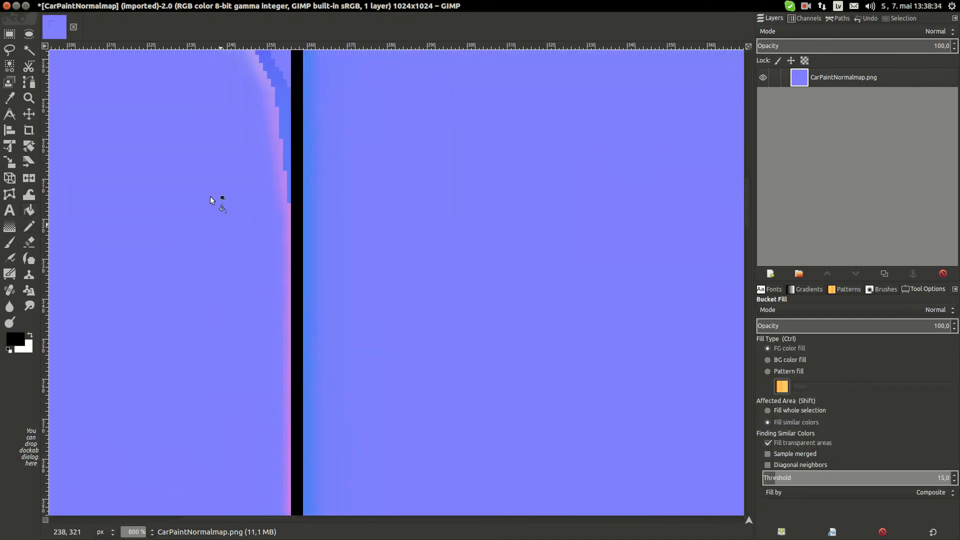
pyautogui.click(151, 531)
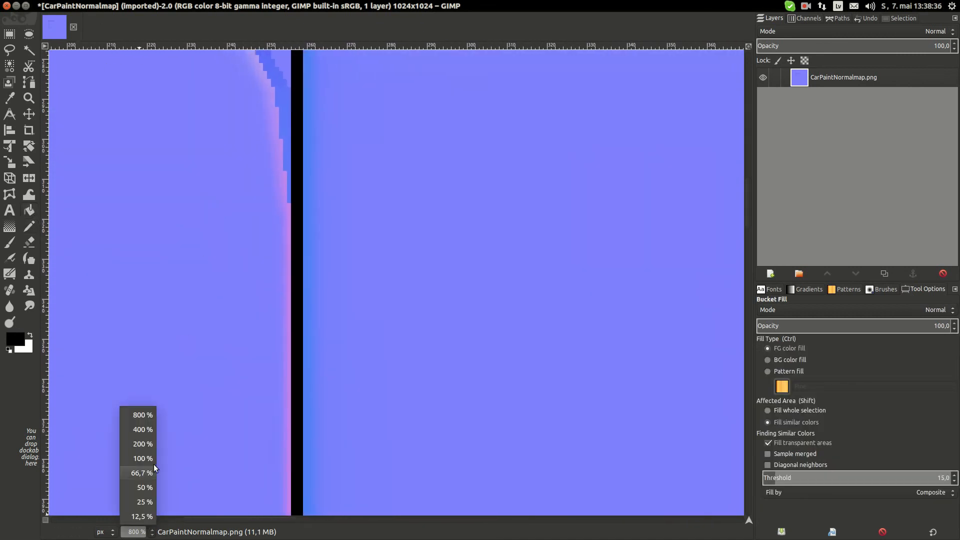
pyautogui.click(153, 463)
pyautogui.scroll(-2, 273, 280)
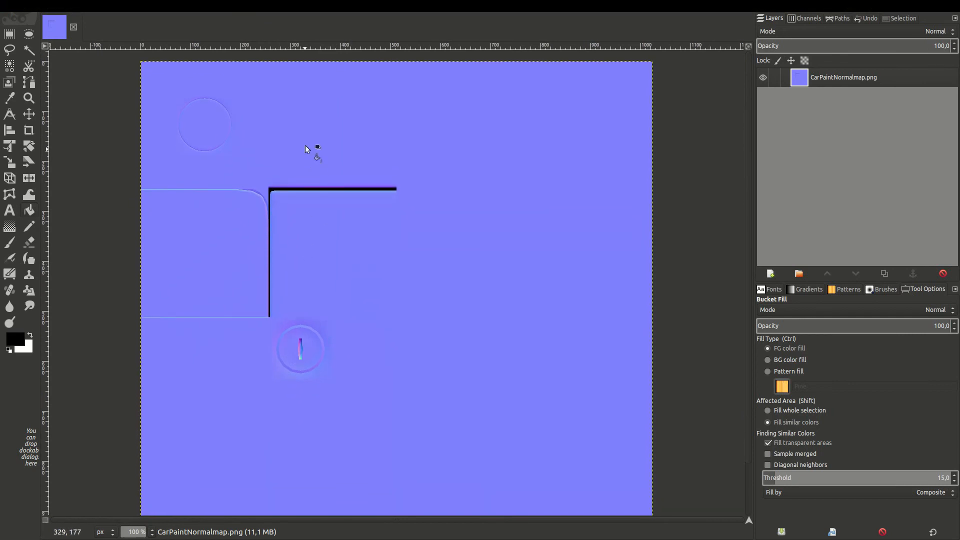
# Overwrite CarPaintNormalmap.png with the edited image and quit GIMP, discarding the unsaved project changes
pyautogui.rightClick(168, 178)
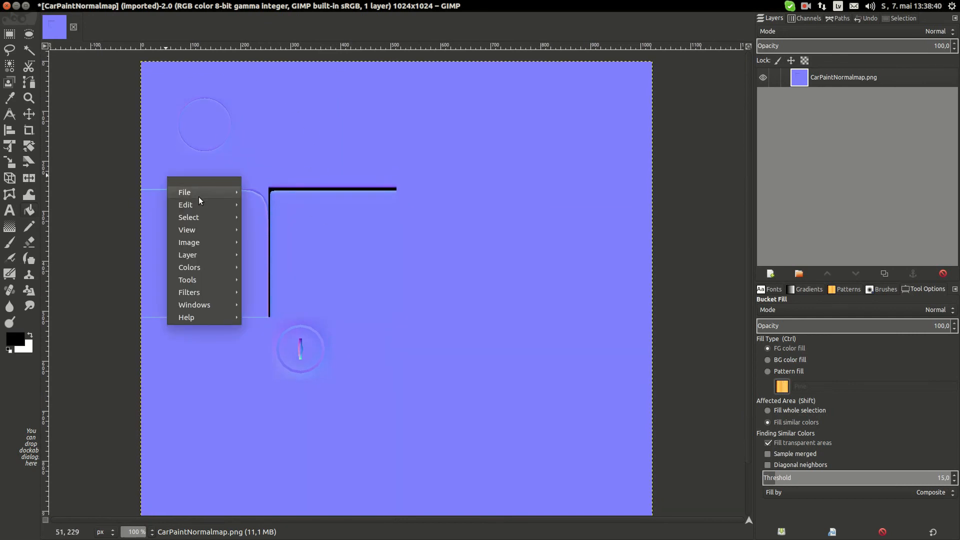
pyautogui.moveTo(200, 193)
pyautogui.click(303, 360)
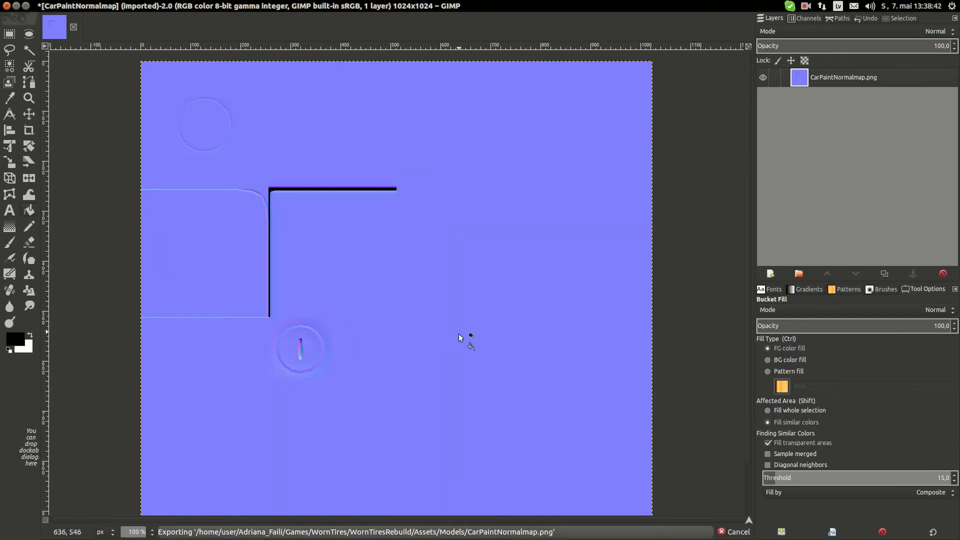
pyautogui.hotkey('ctrl', 'q')
pyautogui.click(557, 328)
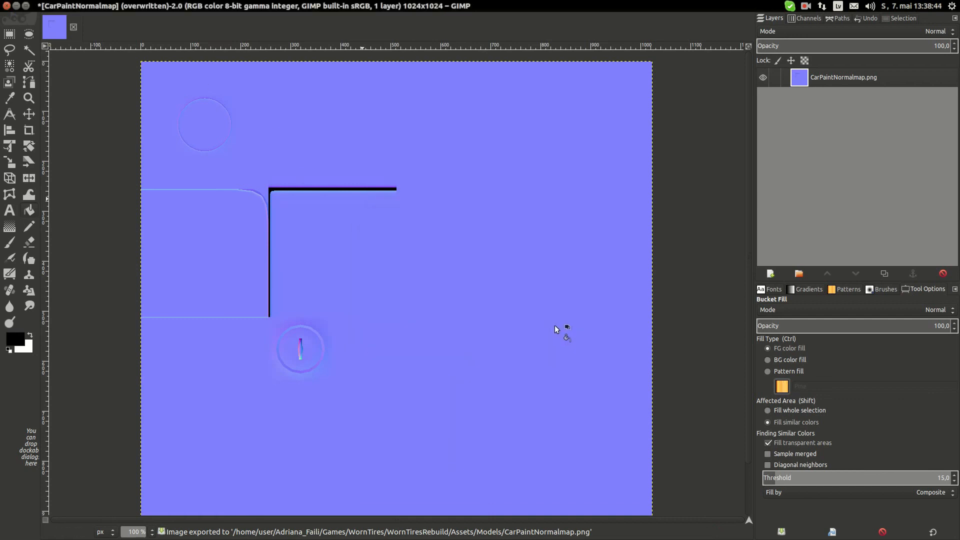
# Return to Blender and reload the PaintNormalmap image in the image editor
pyautogui.moveTo(393, 276); pyautogui.dragTo(356, 327, button='middle')
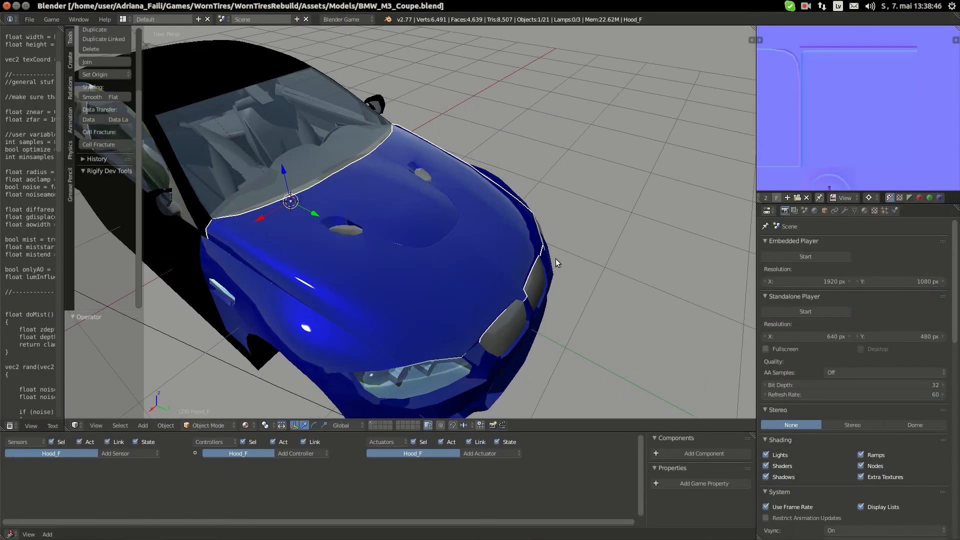
pyautogui.scroll(5, 786, 197)
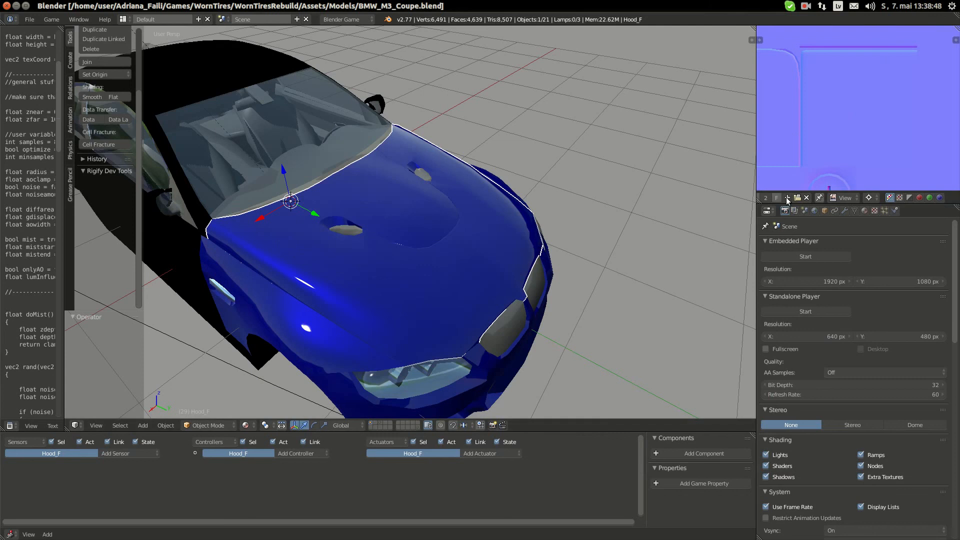
pyautogui.click(820, 196)
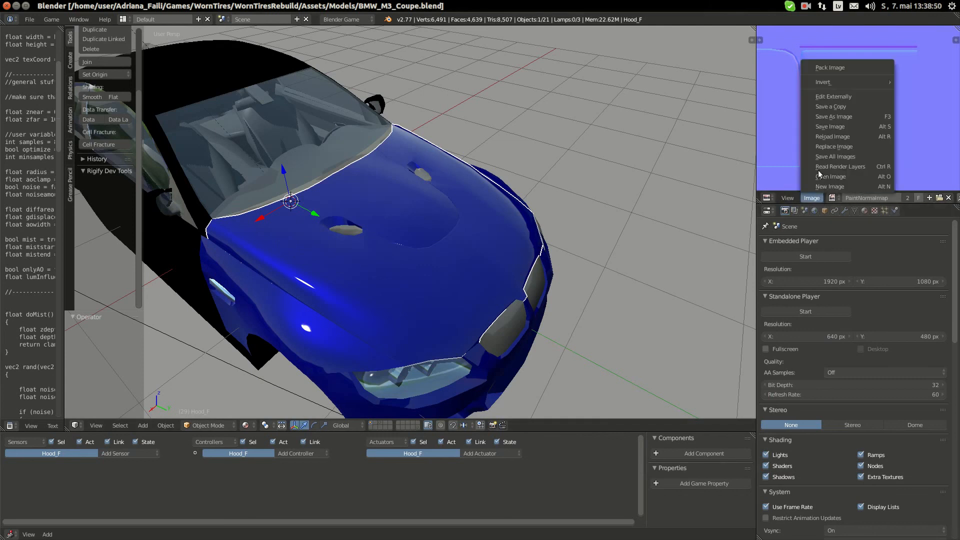
pyautogui.click(834, 137)
pyautogui.scroll(-1, 814, 138)
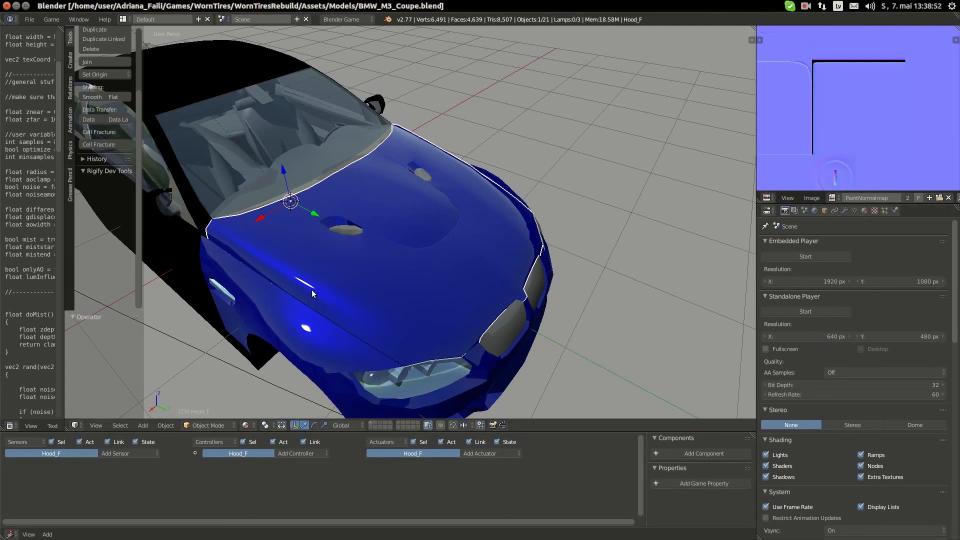
# Examine the hood's seam with the reloaded normal map, briefly entering Edit Mode, and deselect all objects
pyautogui.scroll(6, 311, 289)
pyautogui.moveTo(324, 282); pyautogui.dragTo(407, 244, button='middle')
pyautogui.press('Tab')
pyautogui.scroll(-6, 325, 257)
pyautogui.press('Tab')
pyautogui.press('a')
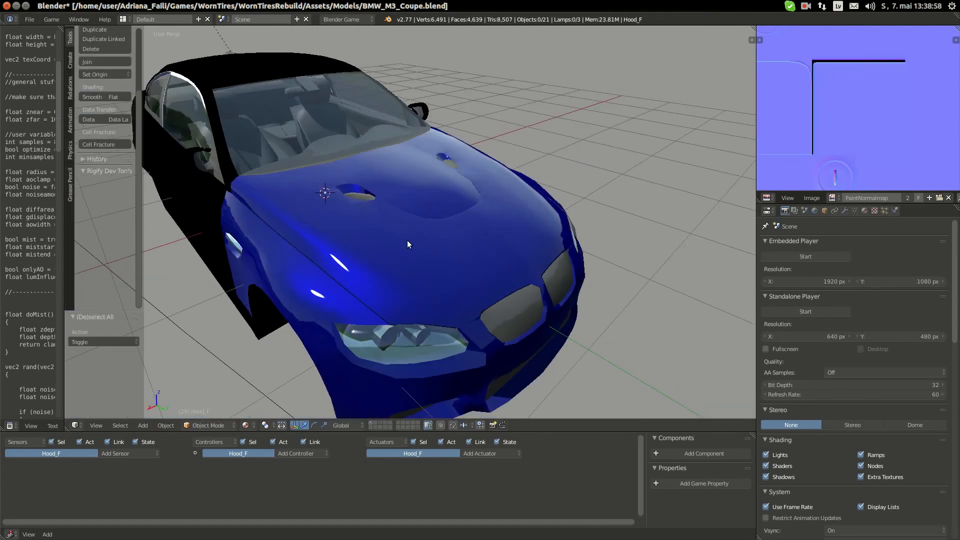
# Inspect the car's front from a distance and its side, and select the front wing object Wing_FR
pyautogui.scroll(-3, 360, 200)
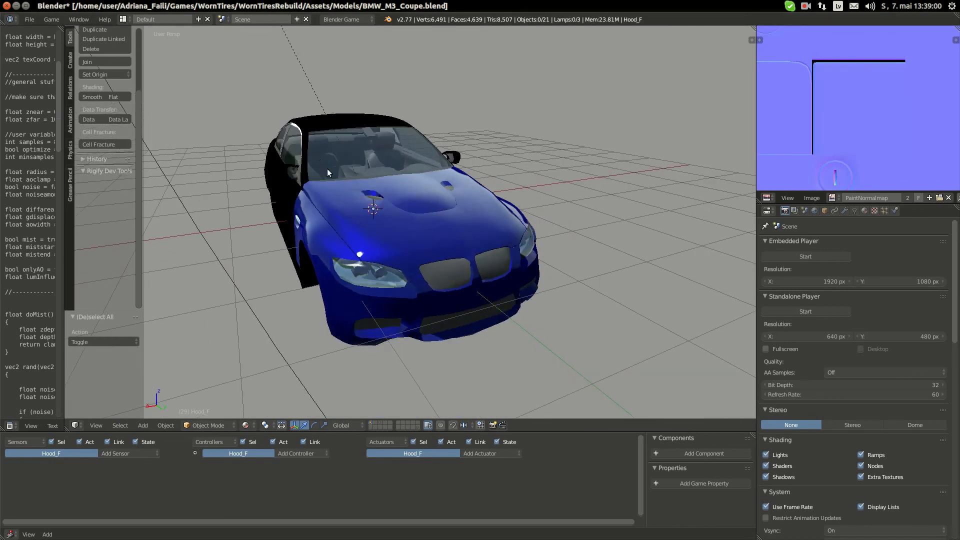
pyautogui.scroll(-2, 388, 268)
pyautogui.scroll(5, 387, 269)
pyautogui.rightClick(365, 267)
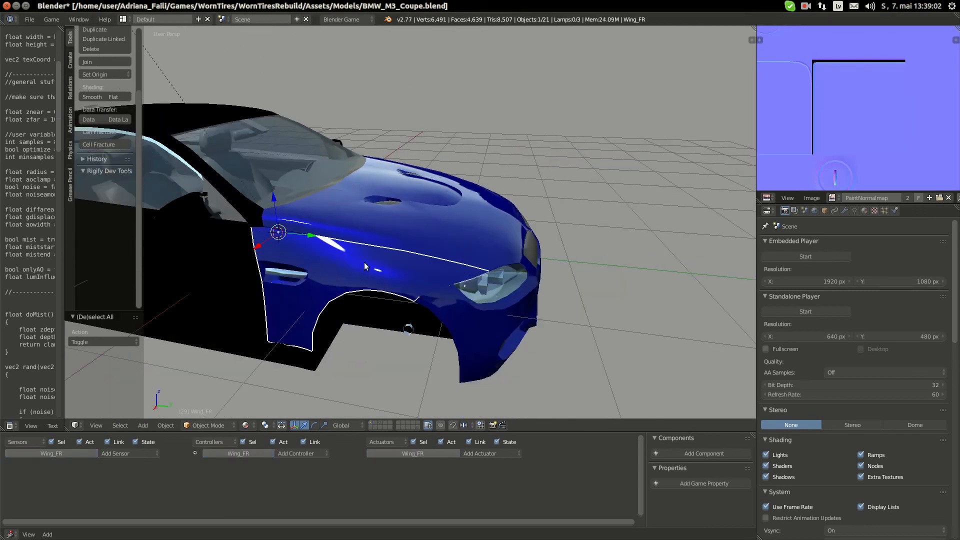
# Compare the blue car's front wing with the white BMW M3 reference photo in Chromium, switching back to Blender
pyautogui.click(15, 80)
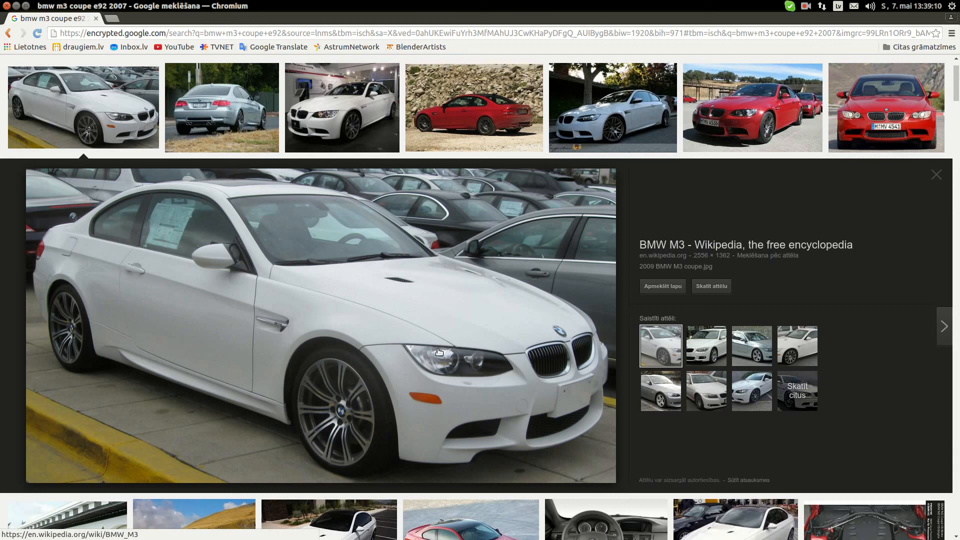
pyautogui.moveTo(1, 443)
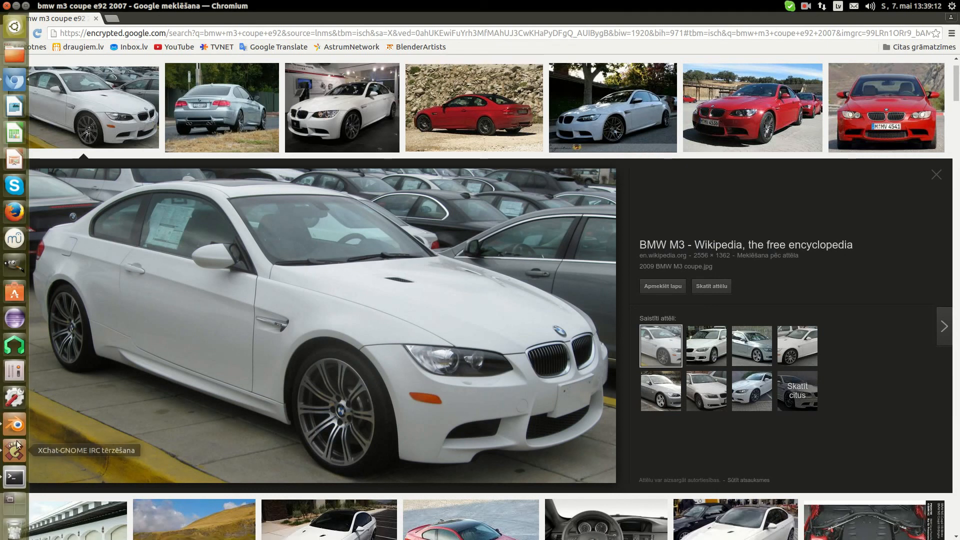
pyautogui.click(15, 426)
pyautogui.scroll(5, 334, 278)
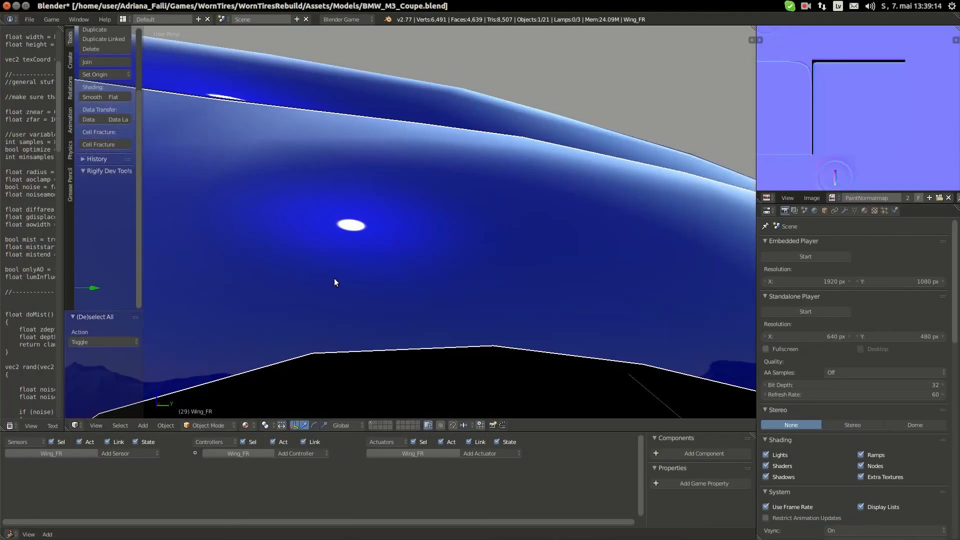
pyautogui.scroll(-6, 334, 279)
pyautogui.click(12, 77)
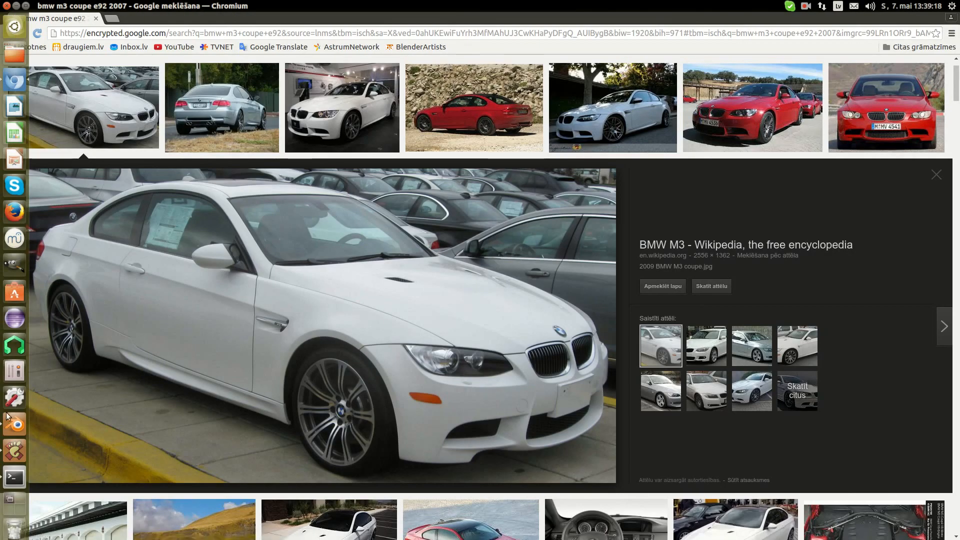
pyautogui.click(14, 425)
# Mark the row of edges around Wing_FR's wheel arch as sharp, using the Chromium reference photo as a guide
pyautogui.moveTo(304, 344); pyautogui.dragTo(383, 379, button='middle')
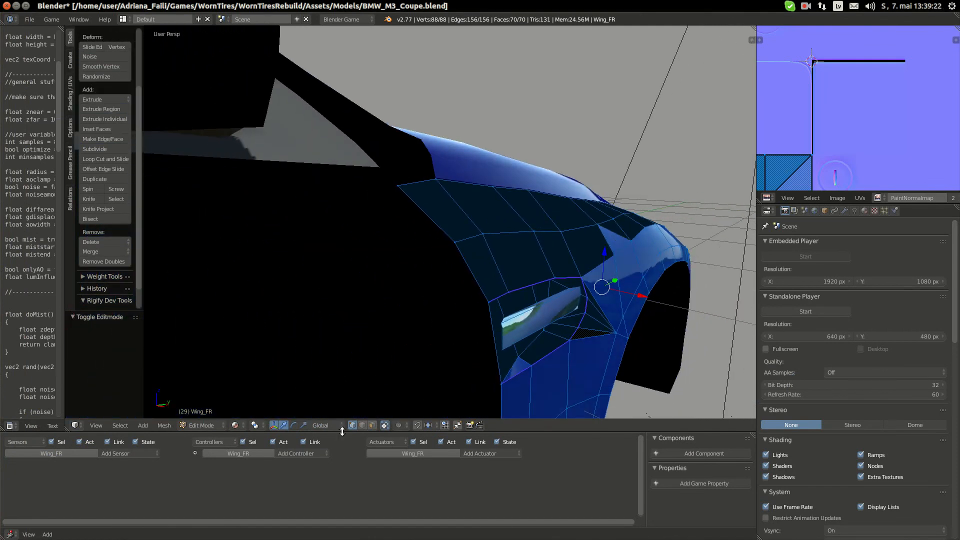
pyautogui.click(365, 427)
pyautogui.moveTo(527, 357); pyautogui.dragTo(568, 310, button='middle')
pyautogui.press('a')
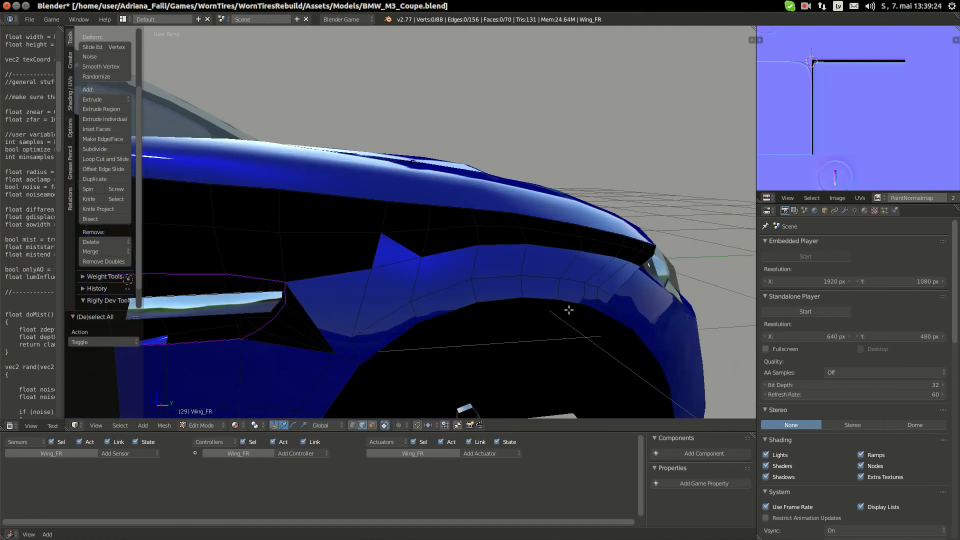
pyautogui.rightClick(606, 293)
pyautogui.keyDown('shift'); pyautogui.rightClick(593, 286); pyautogui.keyUp('shift')
pyautogui.keyDown('shift'); pyautogui.rightClick(572, 278); pyautogui.keyUp('shift')
pyautogui.keyDown('shift'); pyautogui.rightClick(540, 278); pyautogui.keyUp('shift')
pyautogui.keyDown('shift'); pyautogui.rightClick(475, 272); pyautogui.keyUp('shift')
pyautogui.keyDown('shift'); pyautogui.rightClick(479, 264); pyautogui.keyUp('shift')
pyautogui.keyDown('shift'); pyautogui.rightClick(486, 275); pyautogui.keyUp('shift')
pyautogui.keyDown('shift'); pyautogui.rightClick(448, 288); pyautogui.keyUp('shift')
pyautogui.keyDown('shift'); pyautogui.rightClick(385, 312); pyautogui.keyUp('shift')
pyautogui.scroll(-2, 368, 325)
pyautogui.keyDown('shift'); pyautogui.rightClick(367, 305); pyautogui.keyUp('shift')
pyautogui.keyDown('shift'); pyautogui.rightClick(347, 322); pyautogui.keyUp('shift')
pyautogui.moveTo(0, 95)
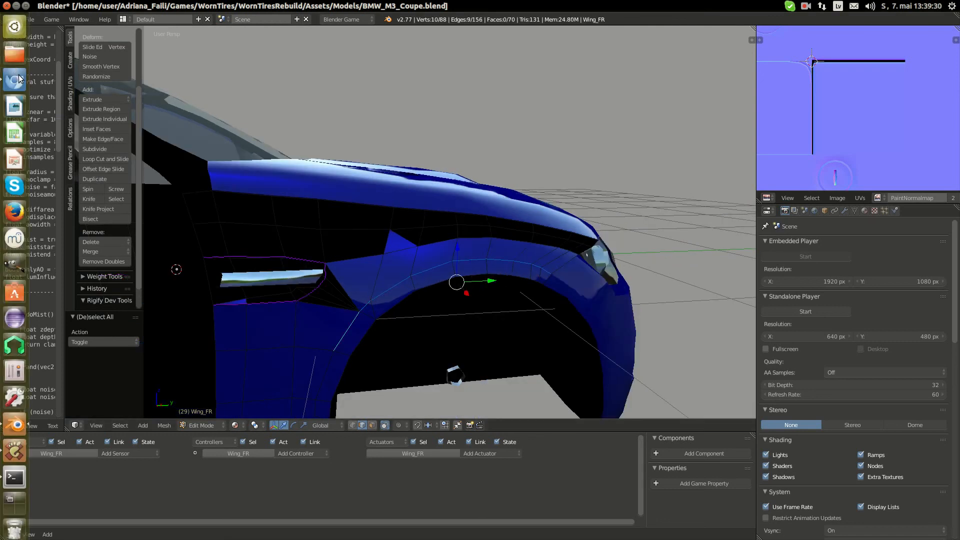
pyautogui.click(19, 79)
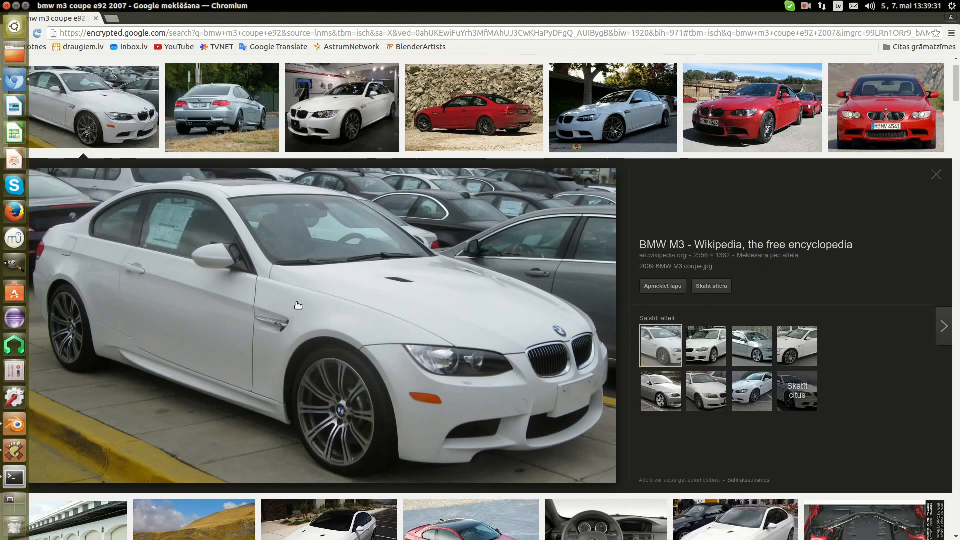
pyautogui.click(15, 424)
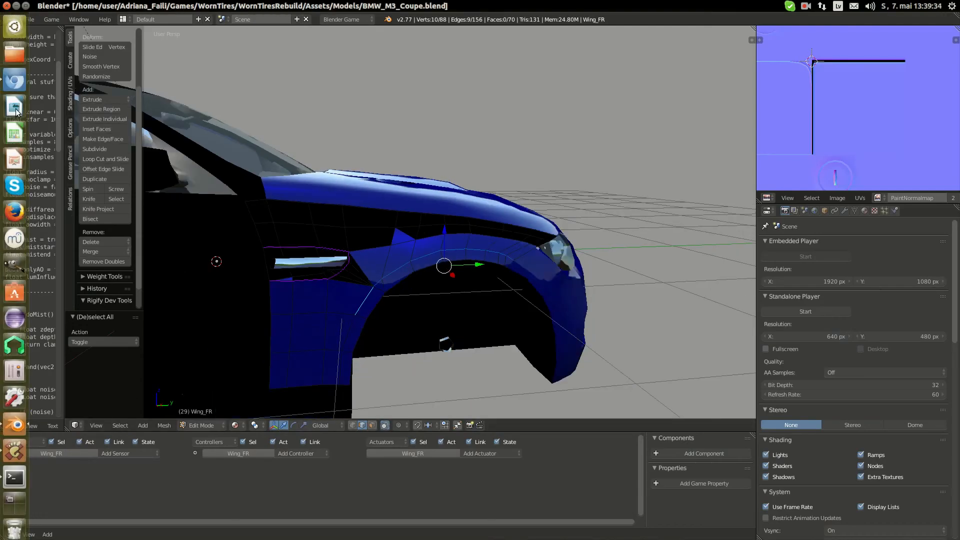
pyautogui.hotkey('ctrl', 'e')
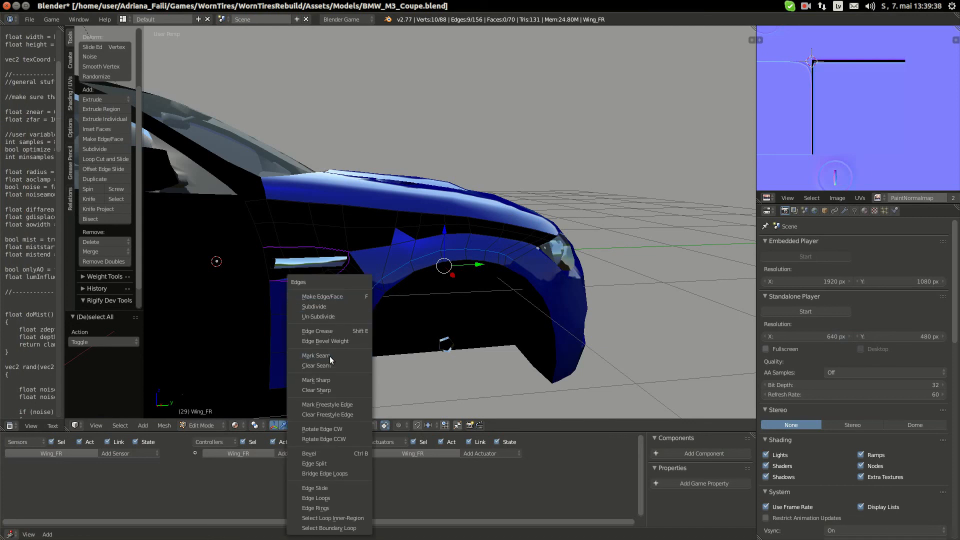
pyautogui.click(328, 379)
pyautogui.press('a')
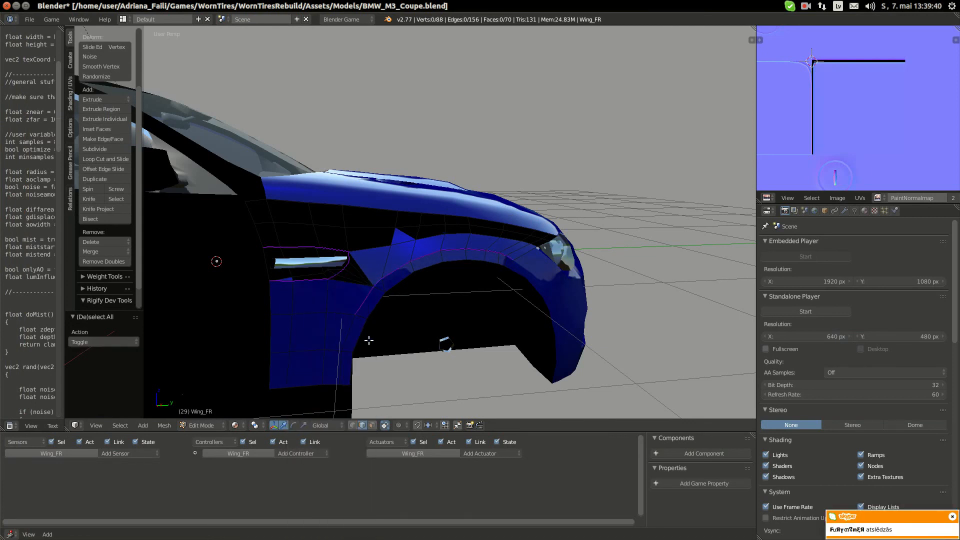
pyautogui.press('Tab')
pyautogui.scroll(5, 370, 295)
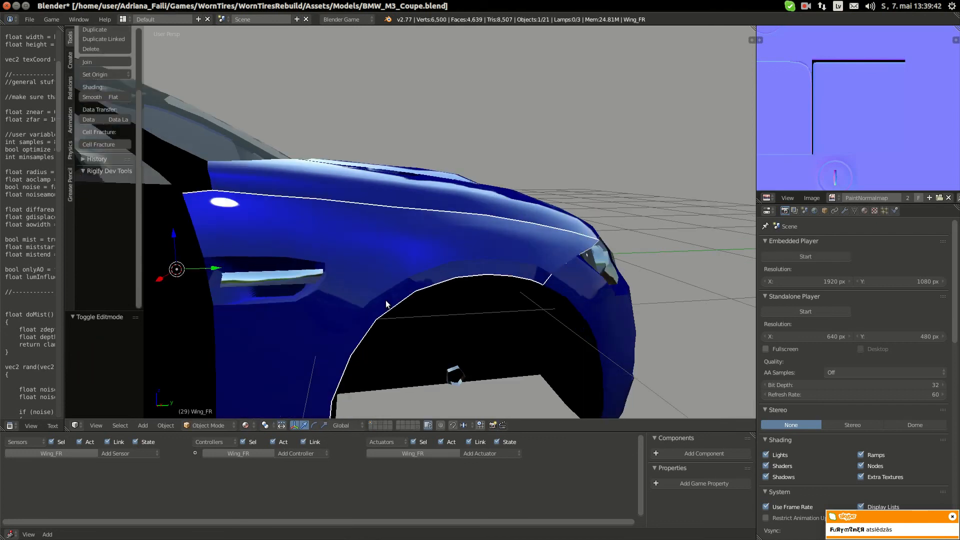
# Continue the wheel arch line on Bumper_F by marking its arch edges as sharp, checking the reference photo in Chromium
pyautogui.moveTo(354, 293); pyautogui.dragTo(335, 295, button='middle')
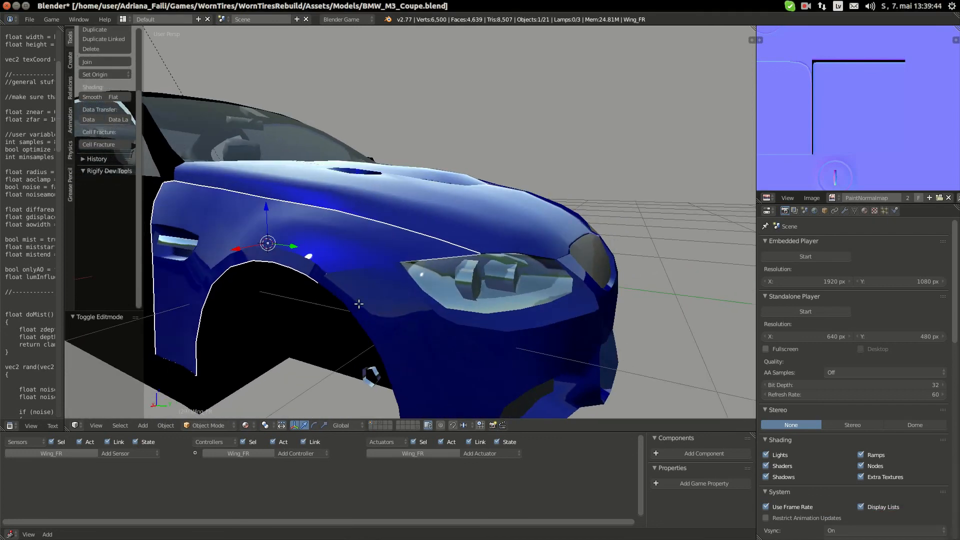
pyautogui.press('Tab')
pyautogui.press('Tab')
pyautogui.rightClick(372, 336)
pyautogui.press('Tab')
pyautogui.moveTo(361, 345); pyautogui.dragTo(321, 353, button='middle')
pyautogui.scroll(1, 315, 412)
pyautogui.click(363, 426)
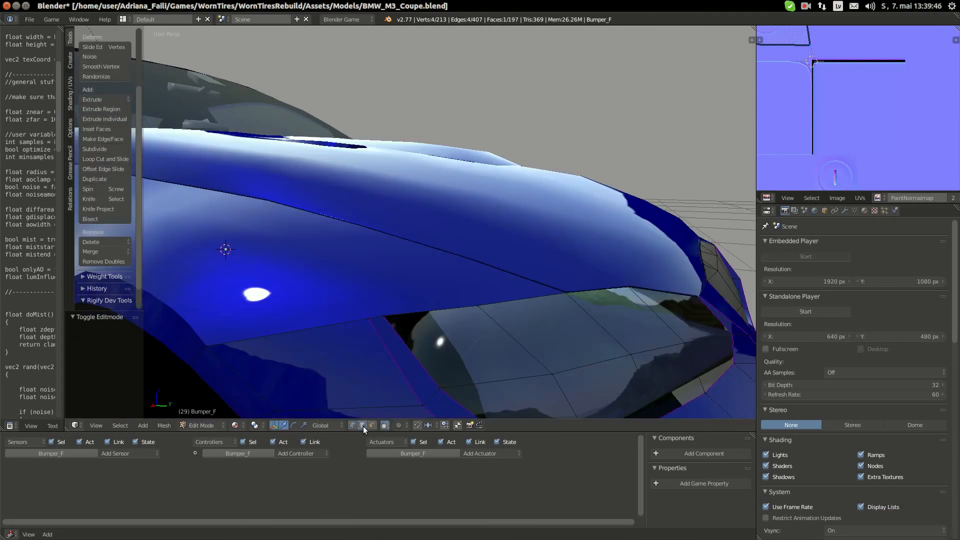
pyautogui.scroll(-2, 343, 314)
pyautogui.keyDown('alt'); pyautogui.rightClick(369, 314); pyautogui.keyUp('alt')
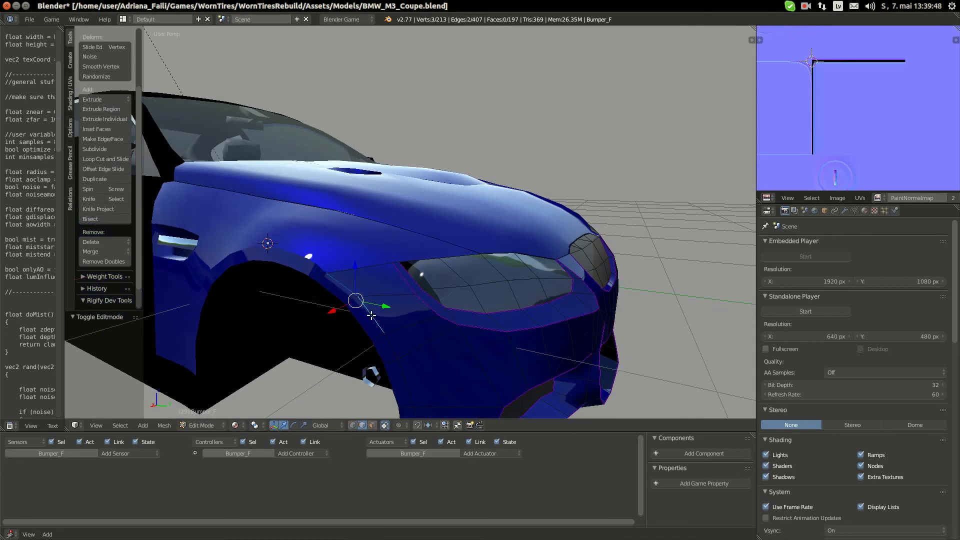
pyautogui.keyDown('shift'); pyautogui.rightClick(389, 346); pyautogui.keyUp('shift')
pyautogui.moveTo(1, 95)
pyautogui.click(14, 80)
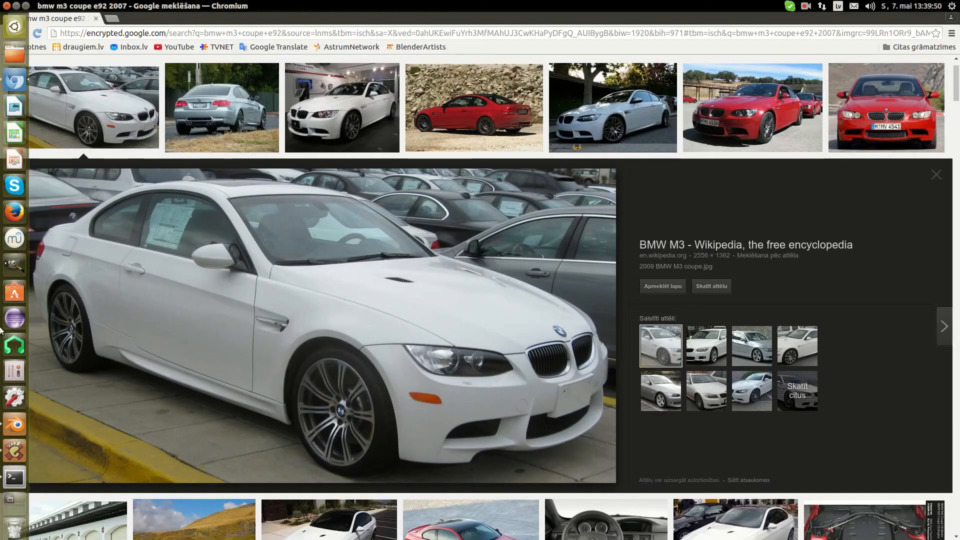
pyautogui.click(14, 424)
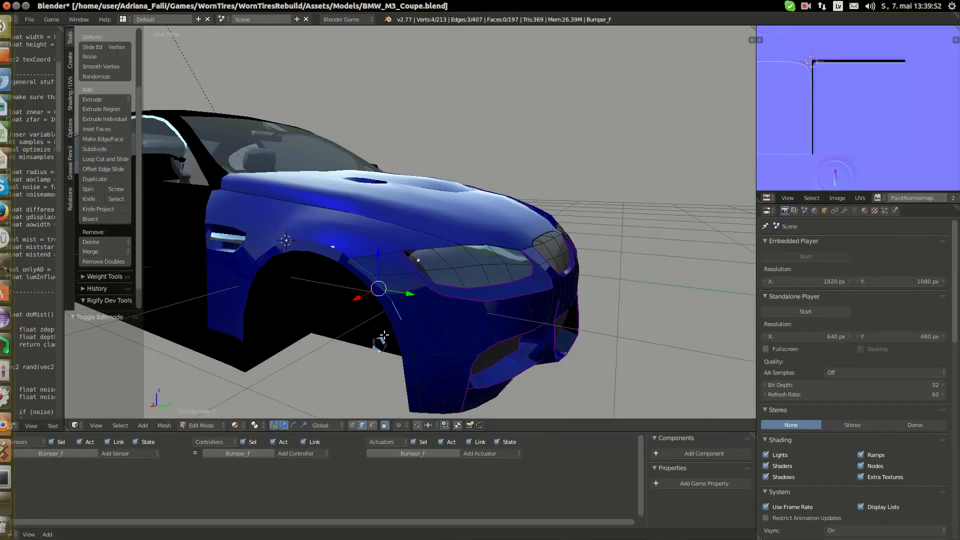
pyautogui.moveTo(384, 334); pyautogui.dragTo(413, 313, button='middle')
pyautogui.keyDown('shift'); pyautogui.rightClick(414, 314); pyautogui.keyUp('shift')
pyautogui.hotkey('ctrl', 'e')
pyautogui.click(413, 314)
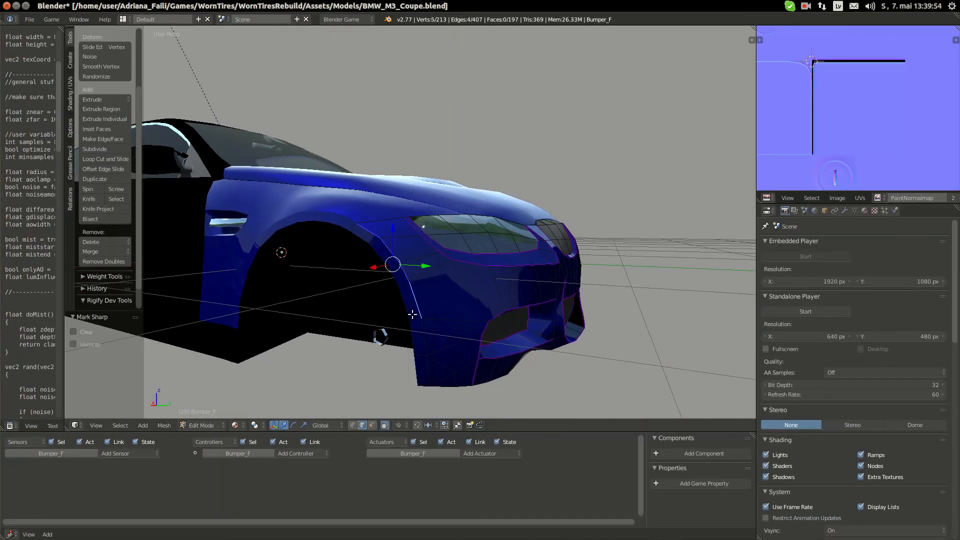
pyautogui.press('a')
pyautogui.press('Tab')
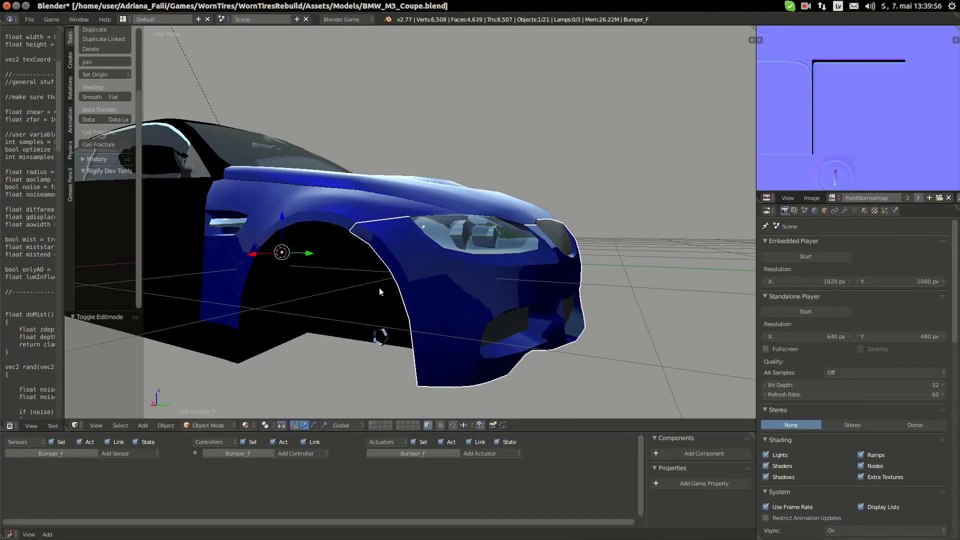
# Move the UVs of the four Wing_FR faces bordering the bumper and headlight by 0.5 along Y
pyautogui.scroll(-1, 379, 288)
pyautogui.moveTo(379, 288); pyautogui.dragTo(485, 266, button='middle')
pyautogui.scroll(1, 399, 277)
pyautogui.rightClick(450, 262)
pyautogui.press('Tab')
pyautogui.scroll(2, 450, 262)
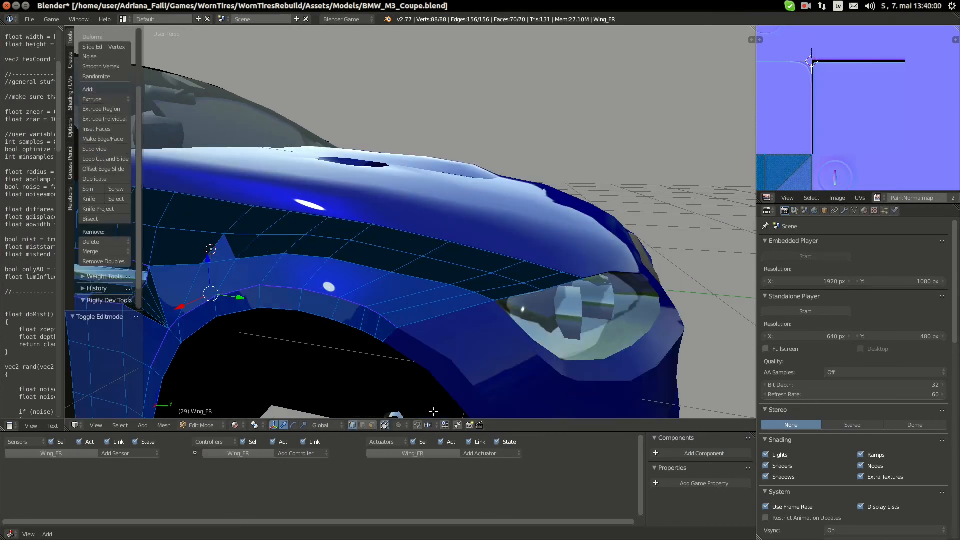
pyautogui.scroll(-3, 845, 161)
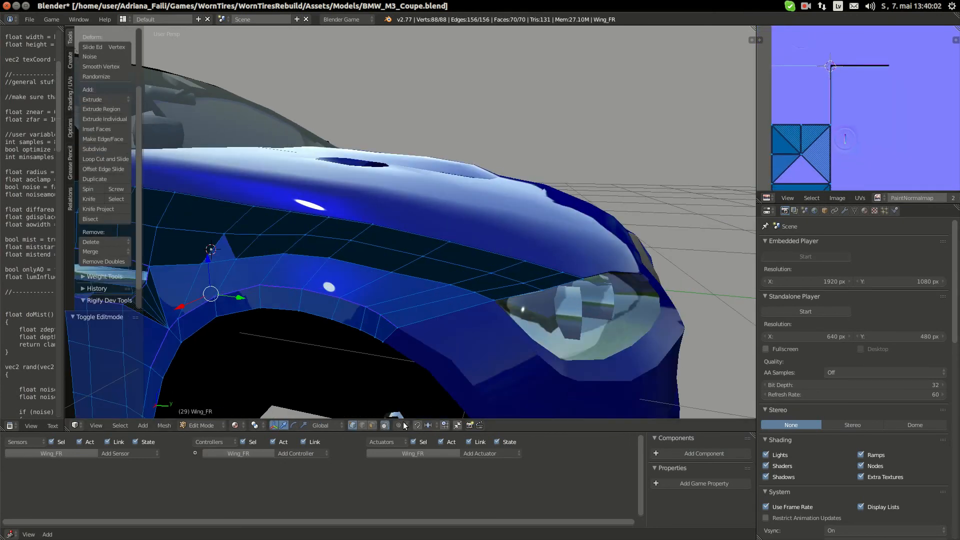
pyautogui.click(372, 425)
pyautogui.rightClick(555, 282)
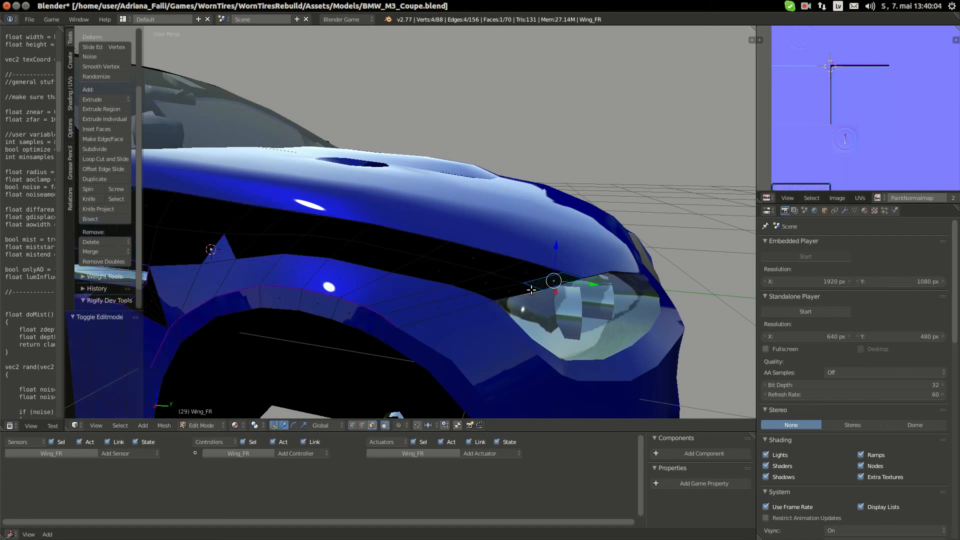
pyautogui.keyDown('shift'); pyautogui.rightClick(480, 297); pyautogui.keyUp('shift')
pyautogui.keyDown('shift'); pyautogui.rightClick(409, 316); pyautogui.keyUp('shift')
pyautogui.keyDown('shift'); pyautogui.rightClick(379, 326); pyautogui.keyUp('shift')
pyautogui.press('KP_Decimal')
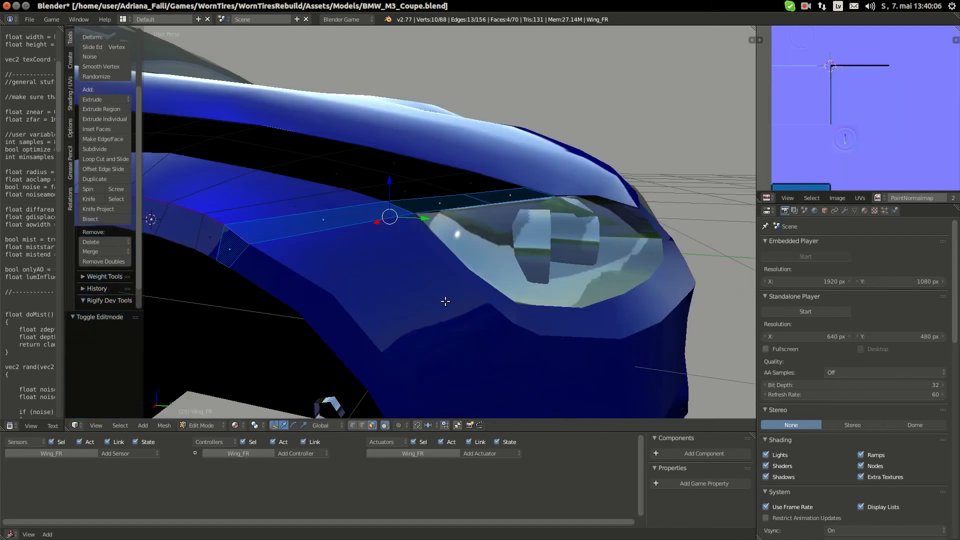
pyautogui.scroll(-3, 860, 111)
pyautogui.moveTo(844, 117); pyautogui.dragTo(843, 92, button='middle')
pyautogui.scroll(2, 843, 92)
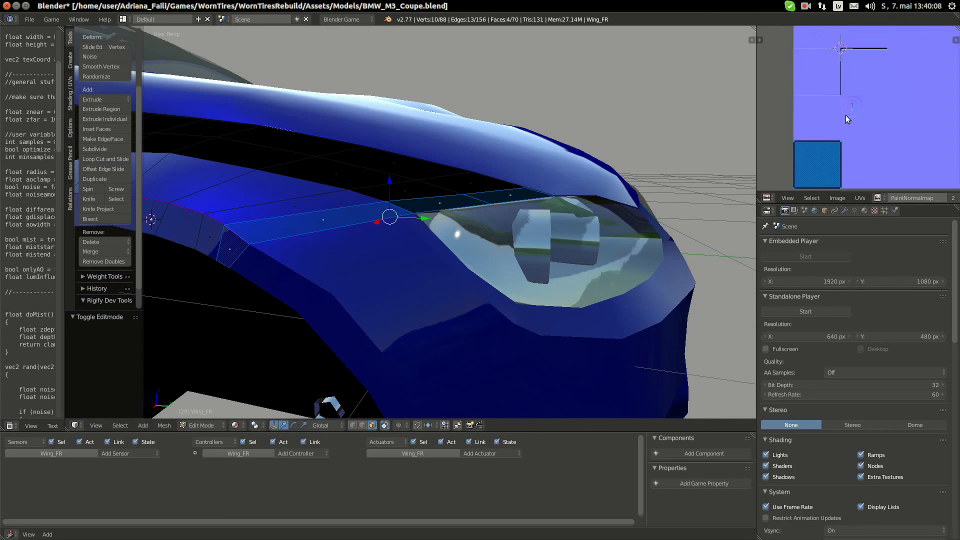
pyautogui.write('gy.5')
pyautogui.press('Return')
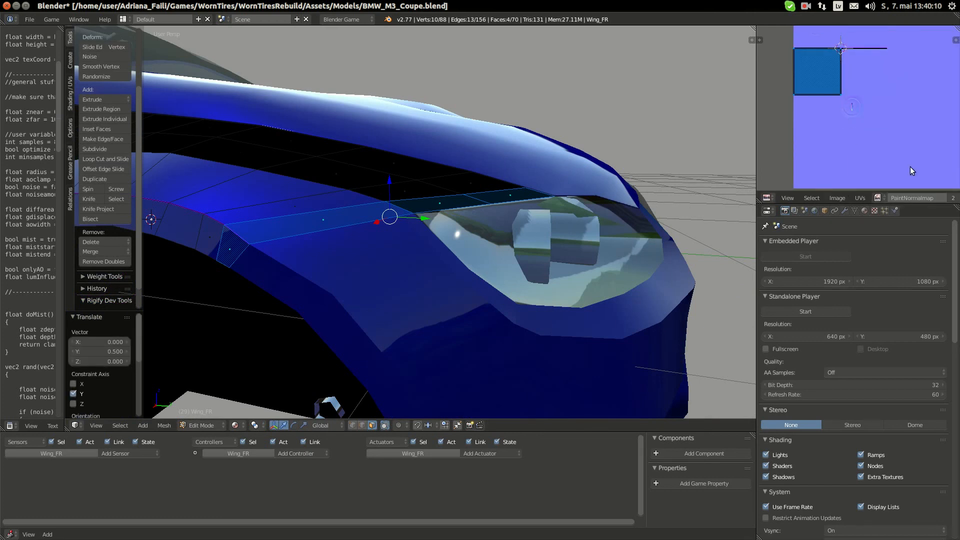
# Shift the selected Wing_FR faces' UVs by 0.25 along X and 0.25 along Y
pyautogui.write('gx.25')
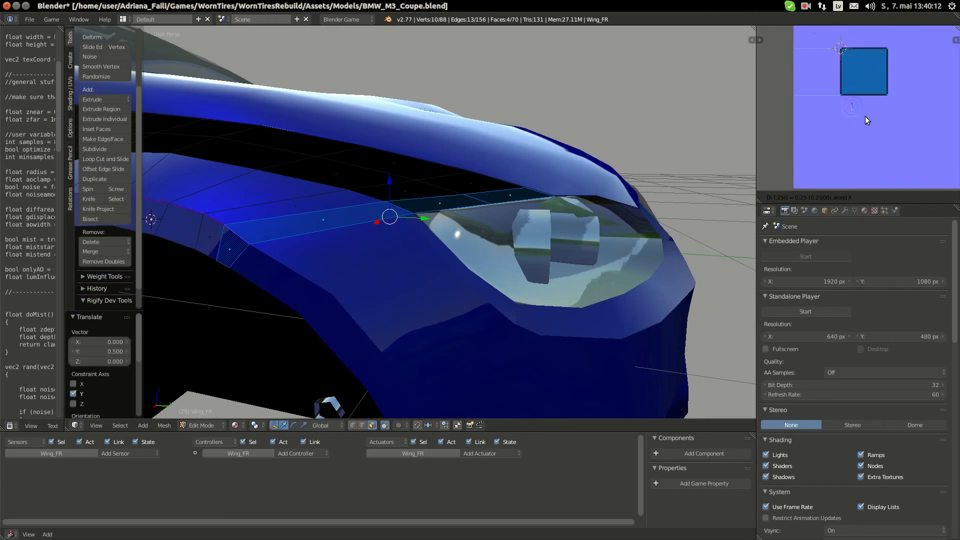
pyautogui.press('Return')
pyautogui.write('25')
pyautogui.press('Return')
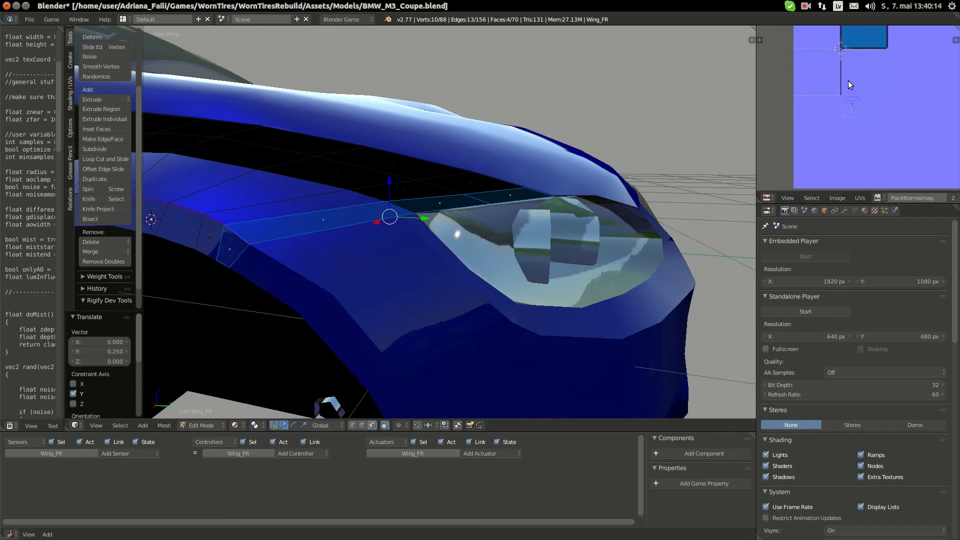
pyautogui.press('Tab')
pyautogui.press('Tab')
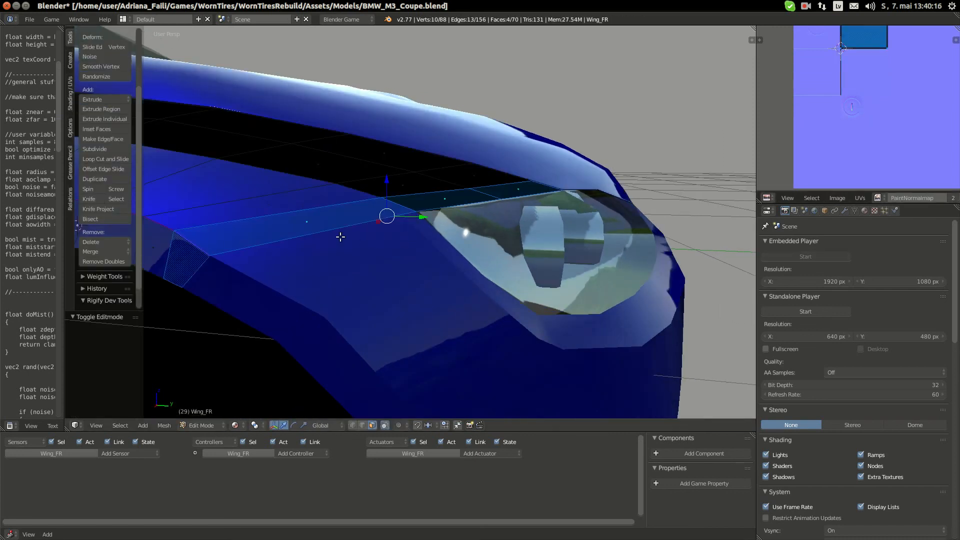
# Try rotating the selected Wing_FR faces' UVs by 180 degrees and inspect the seam beside the headlight
pyautogui.press('g')
pyautogui.moveTo(866, 118); pyautogui.dragTo(861, 134, button='middle')
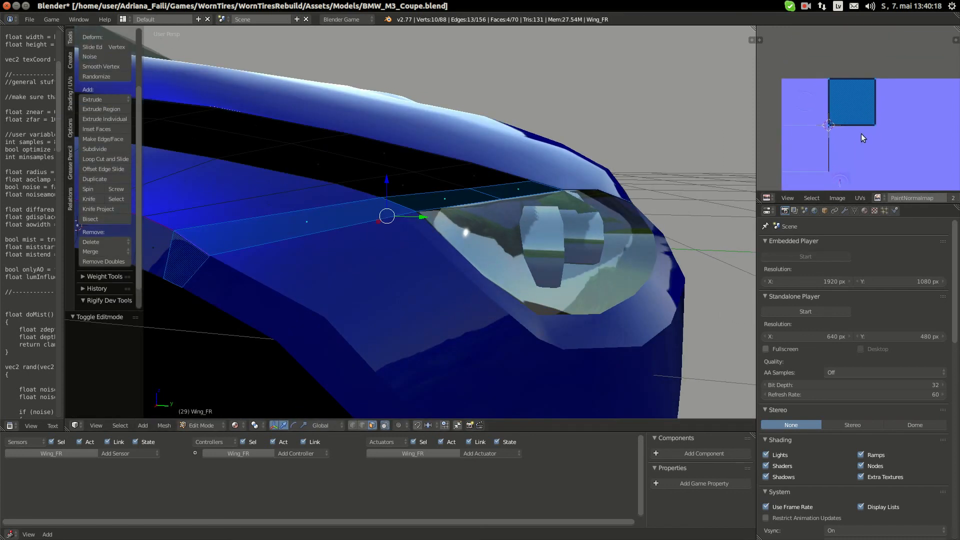
pyautogui.write('r180')
pyautogui.press('Return')
pyautogui.press('Tab')
pyautogui.moveTo(320, 240); pyautogui.dragTo(385, 254, button='middle')
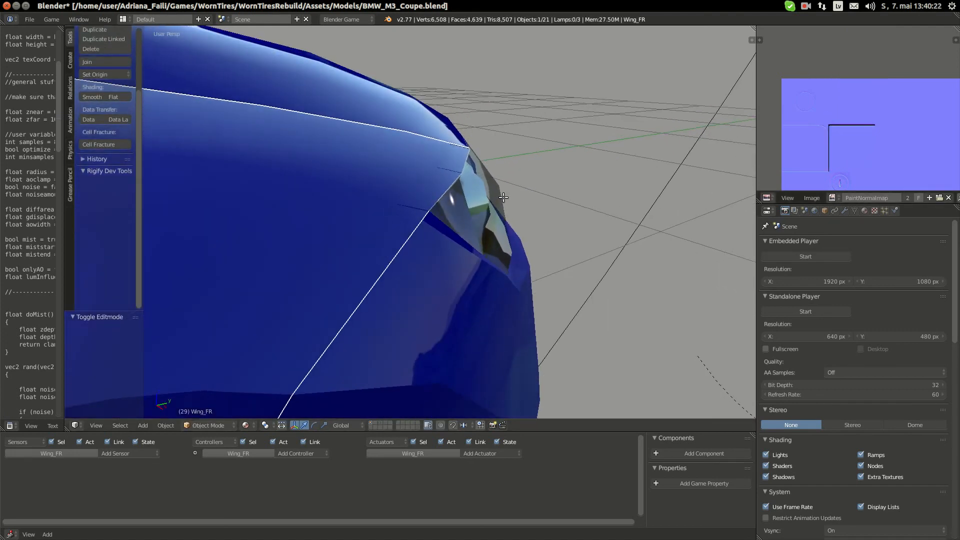
# Set the UV pivot to Median Point and rotate the selected Wing_FR faces' UVs by 90 degrees
pyautogui.press('Tab')
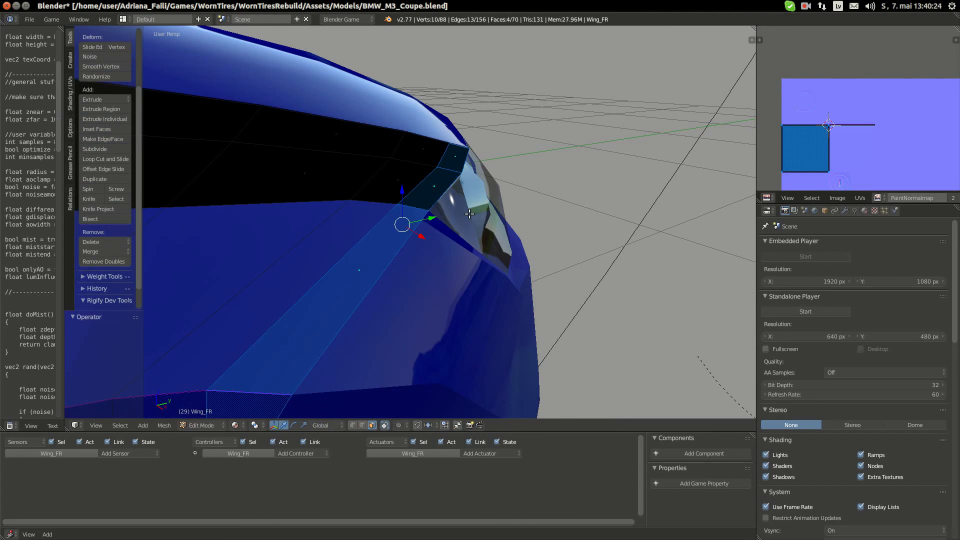
pyautogui.moveTo(943, 197); pyautogui.dragTo(838, 197, button='middle')
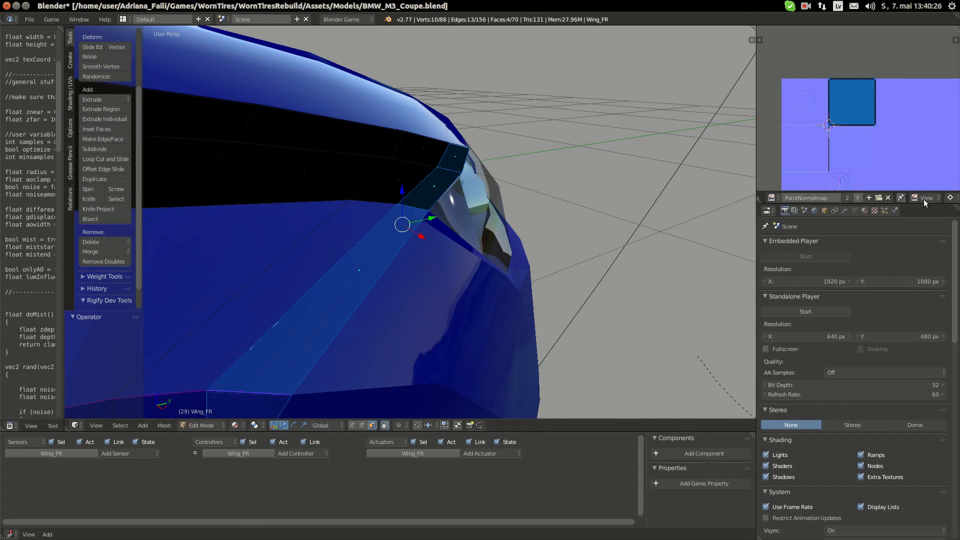
pyautogui.click(950, 197)
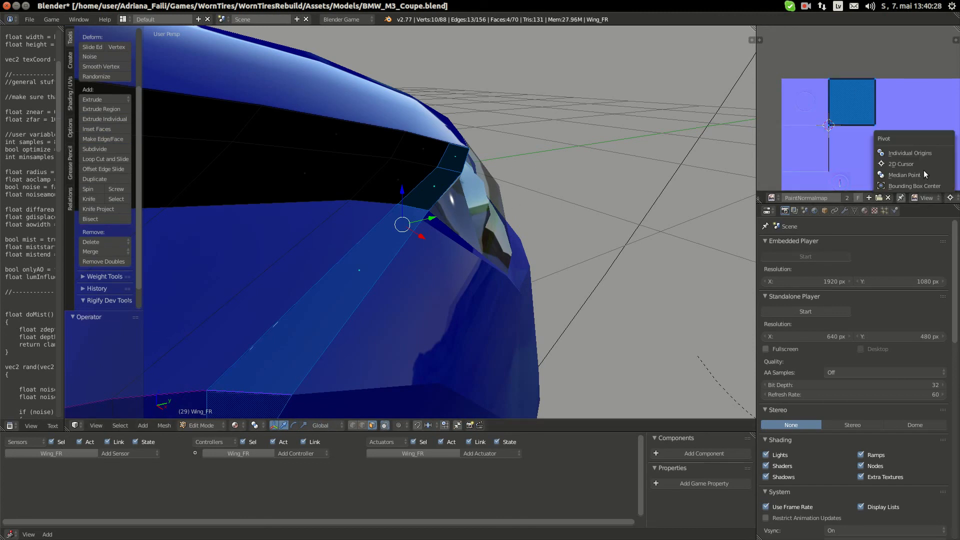
pyautogui.click(925, 176)
pyautogui.write('r90')
pyautogui.press('Return')
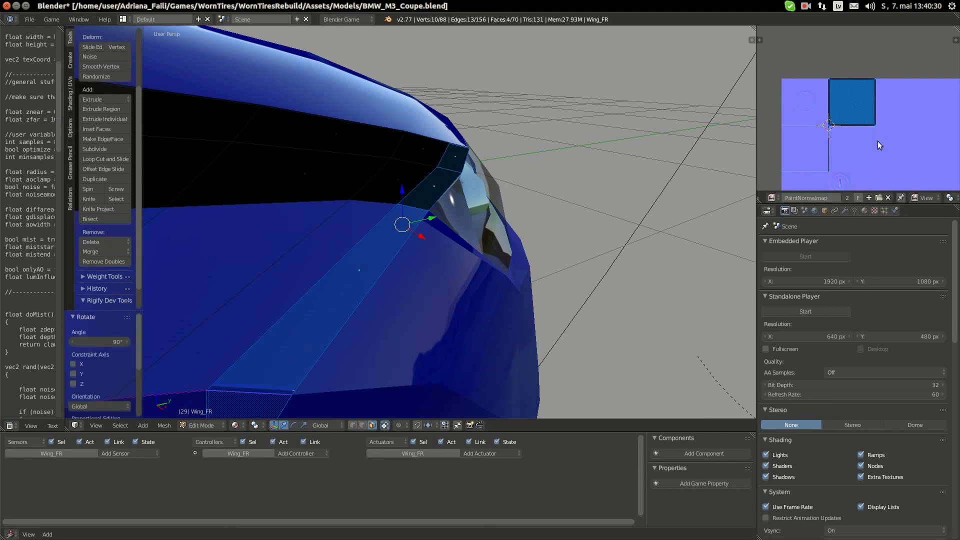
pyautogui.press('r')
pyautogui.rightClick(878, 142)
pyautogui.press('Tab')
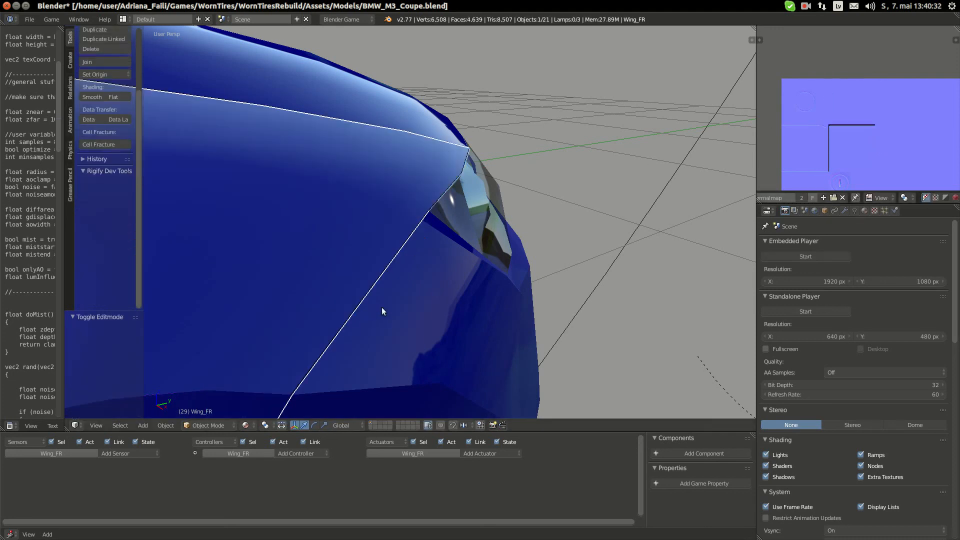
# Set the UV pivot to 2D Cursor and scale the selected Wing_FR faces' UVs by 0.5
pyautogui.moveTo(382, 307); pyautogui.dragTo(350, 284, button='middle')
pyautogui.press('Tab')
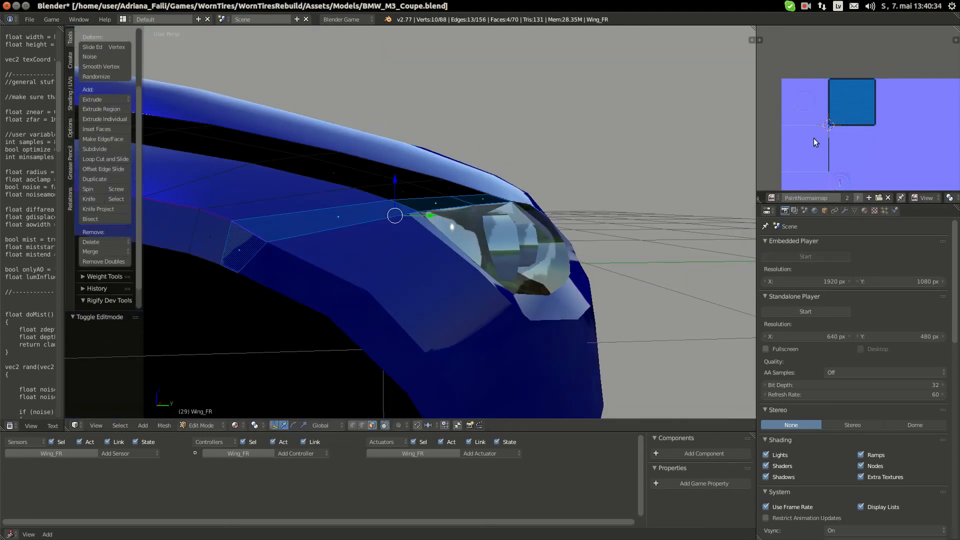
pyautogui.click(951, 198)
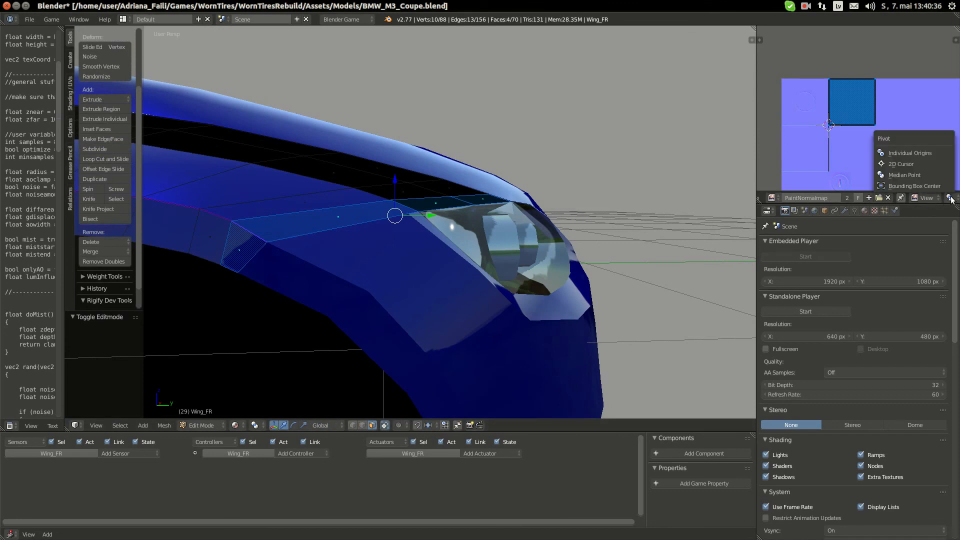
pyautogui.click(903, 165)
pyautogui.write('s')
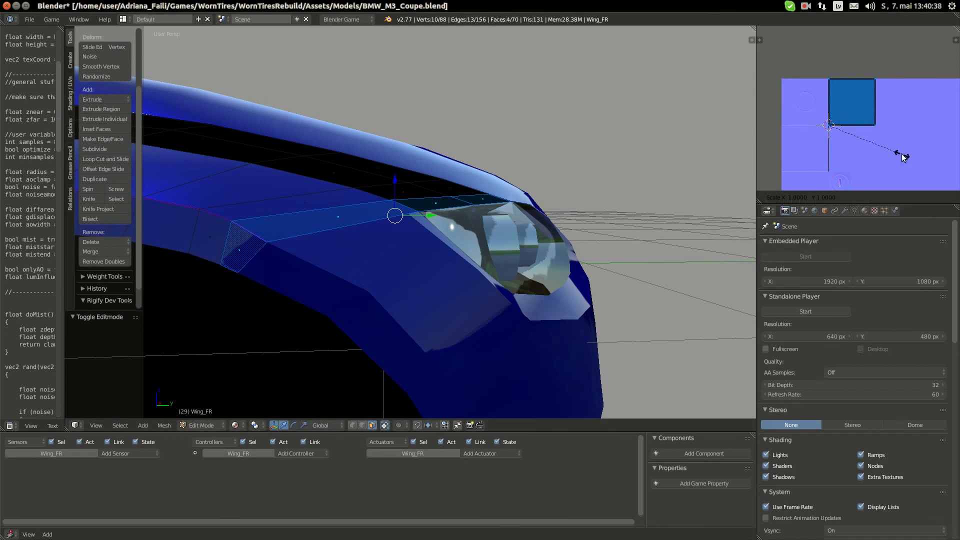
pyautogui.write('.5')
pyautogui.press('Return')
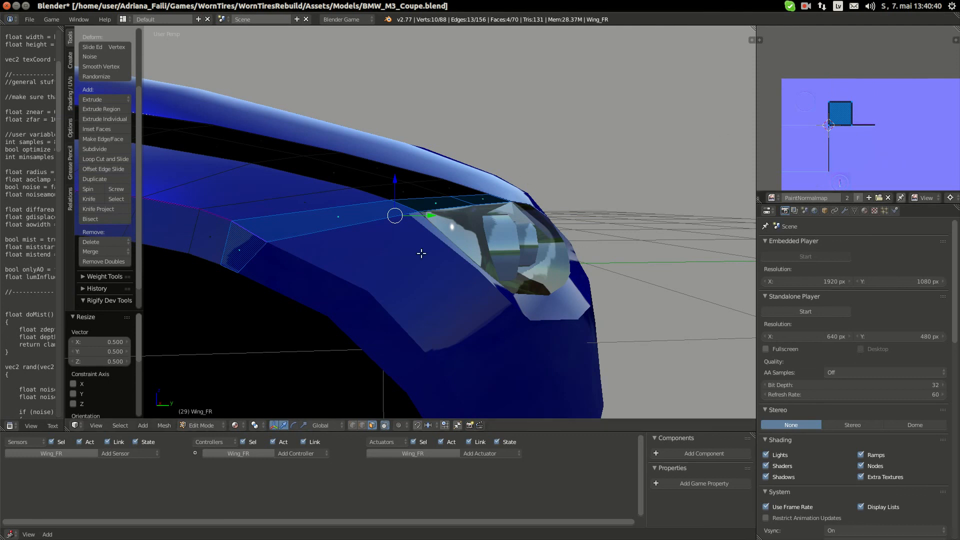
pyautogui.press('a')
pyautogui.press('a')
pyautogui.press('Tab')
pyautogui.scroll(-8, 357, 278)
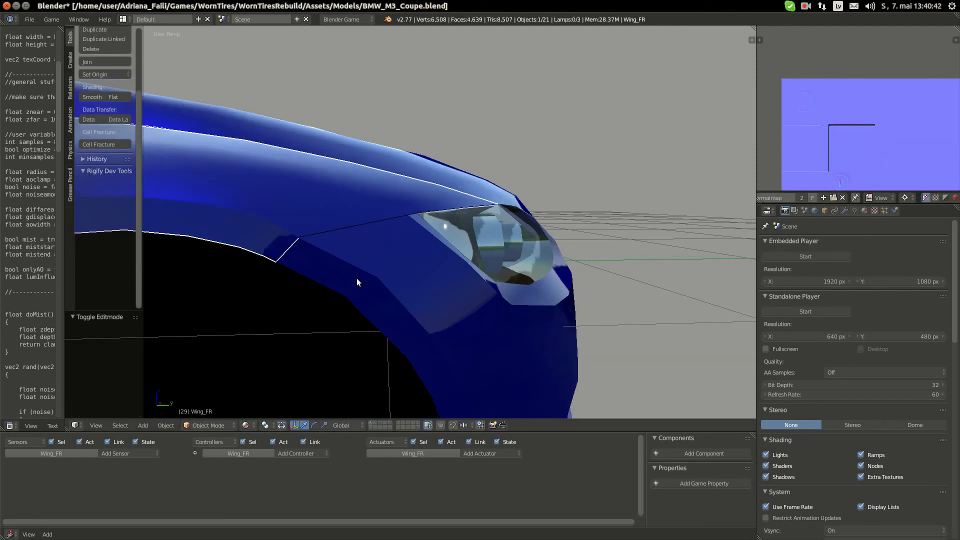
# Start a new face selection on Wing_FR with the uppermost face along the door edge
pyautogui.scroll(-4, 321, 275)
pyautogui.moveTo(321, 275); pyautogui.dragTo(427, 238, button='middle')
pyautogui.scroll(3, 427, 238)
pyautogui.rightClick(427, 238)
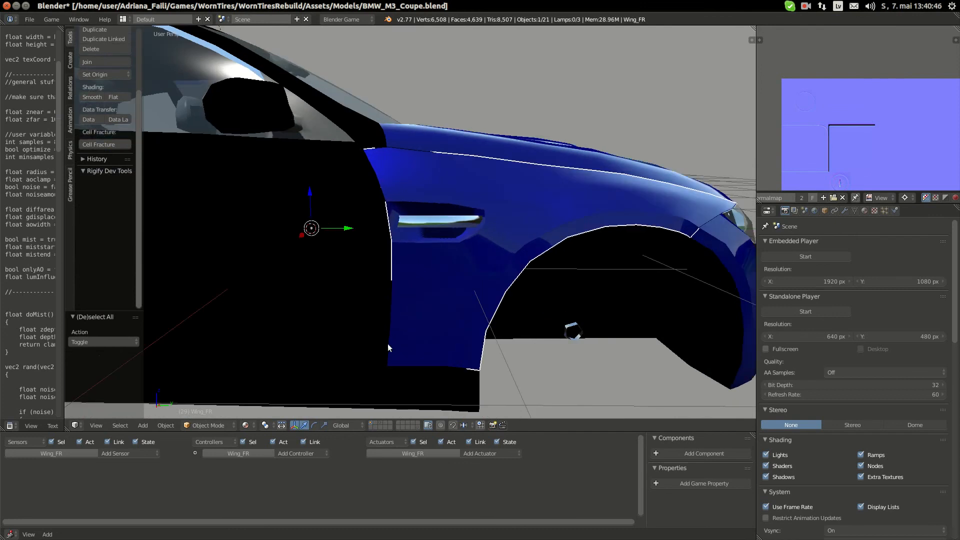
pyautogui.press('Tab')
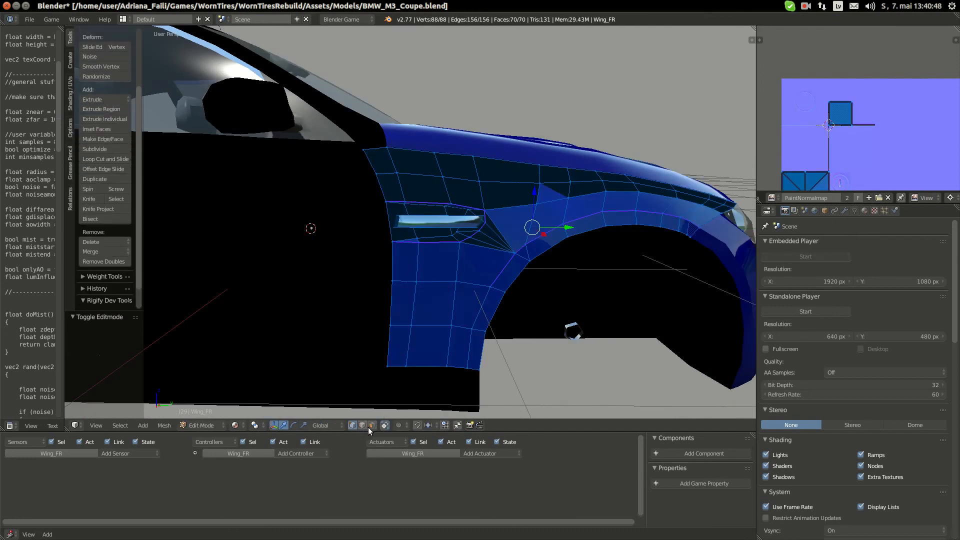
pyautogui.rightClick(381, 171)
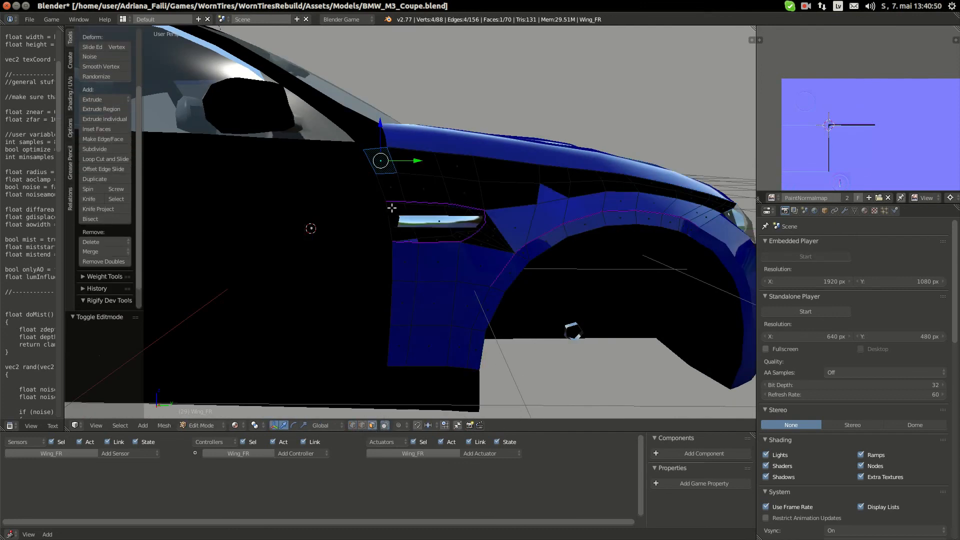
pyautogui.moveTo(372, 234); pyautogui.dragTo(368, 214, button='middle')
# Switch to Chromium to examine the panel gaps around the front wing on the BMW M3 reference photo, and return to Blender
pyautogui.click(10, 80)
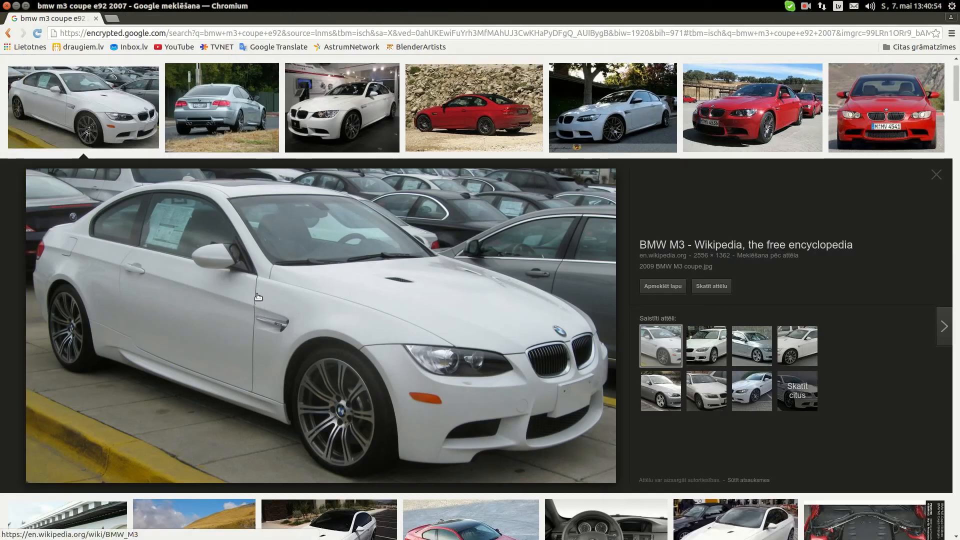
pyautogui.moveTo(1, 315)
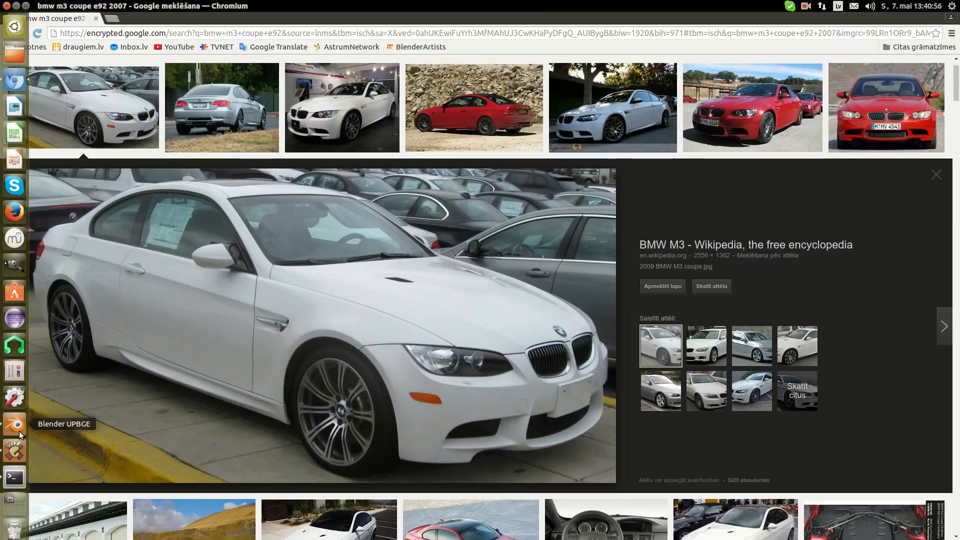
pyautogui.click(15, 425)
# Extend the selection down Wing_FR's door edge and across its bottom row to the wheel arch
pyautogui.keyDown('shift'); pyautogui.rightClick(397, 225); pyautogui.keyUp('shift')
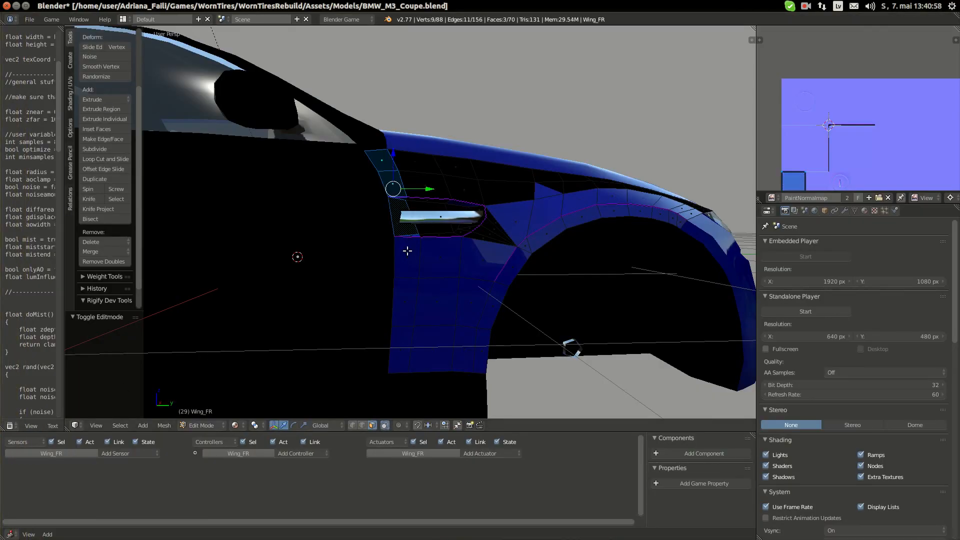
pyautogui.keyDown('shift'); pyautogui.rightClick(408, 266); pyautogui.keyUp('shift')
pyautogui.keyDown('shift'); pyautogui.rightClick(404, 301); pyautogui.keyUp('shift')
pyautogui.keyDown('shift'); pyautogui.rightClick(399, 339); pyautogui.keyUp('shift')
pyautogui.keyDown('shift'); pyautogui.rightClick(413, 352); pyautogui.keyUp('shift')
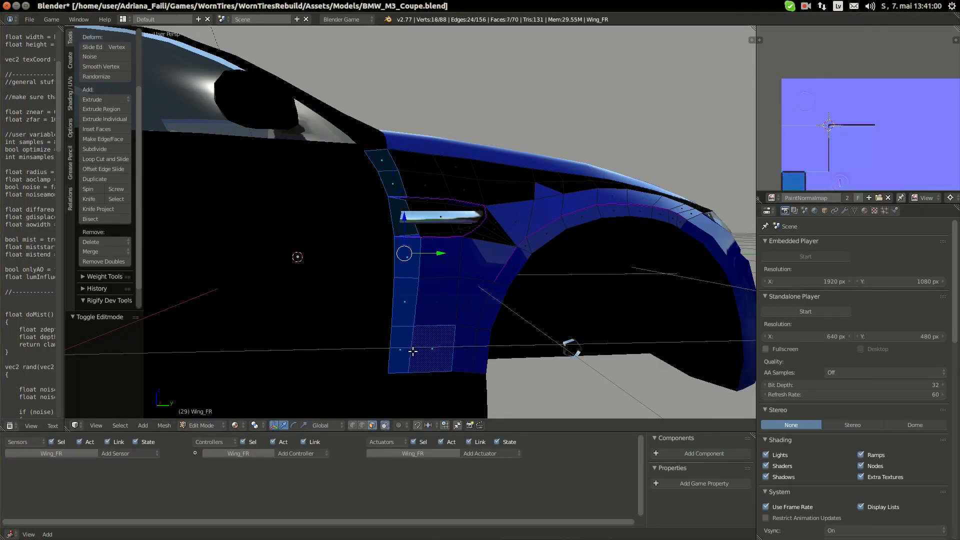
pyautogui.keyDown('shift'); pyautogui.rightClick(465, 346); pyautogui.keyUp('shift')
pyautogui.keyDown('shift'); pyautogui.rightClick(480, 347); pyautogui.keyUp('shift')
# With the UV pivot set to Median Point, reset the UVs of the selected Wing_FR edge faces and scale them by 0.25
pyautogui.scroll(-3, 911, 125)
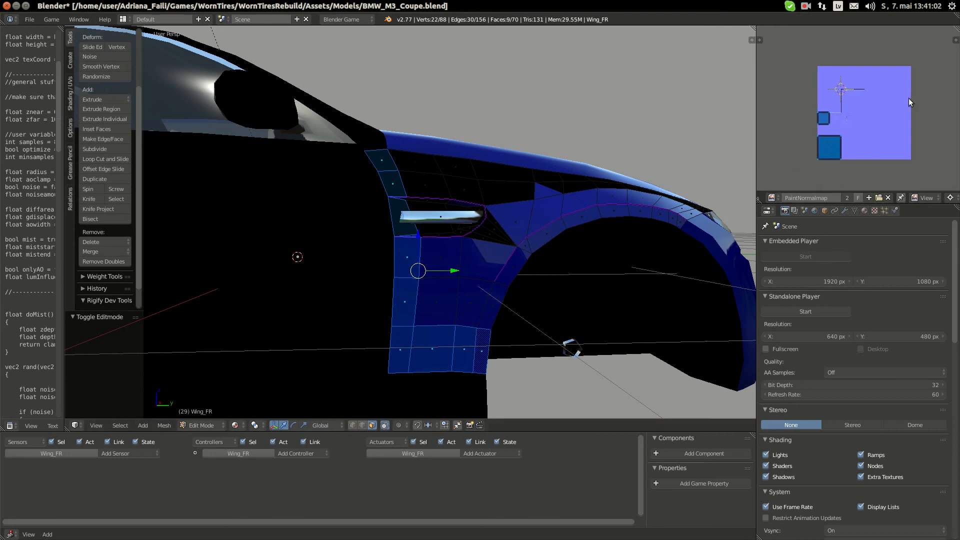
pyautogui.scroll(2, 900, 105)
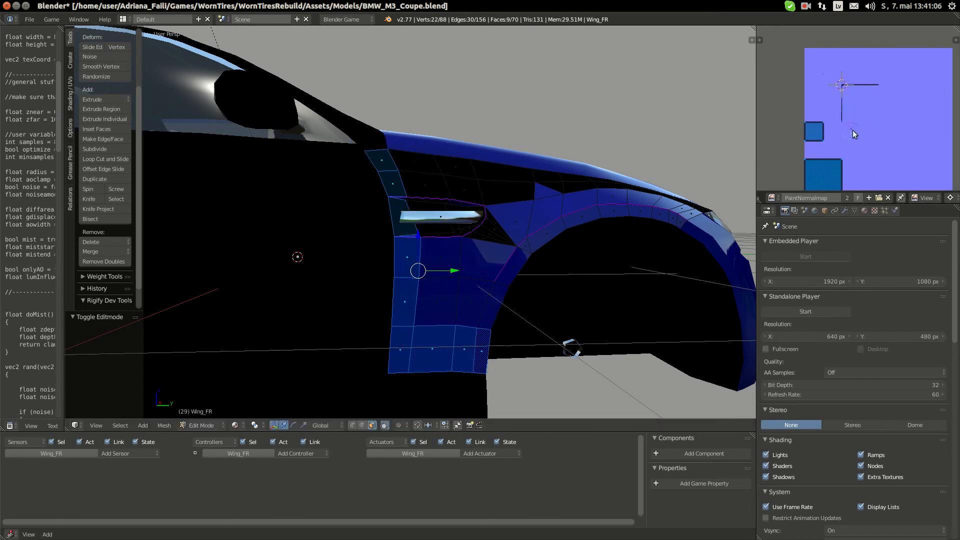
pyautogui.scroll(1, 840, 135)
pyautogui.scroll(-2, 874, 74)
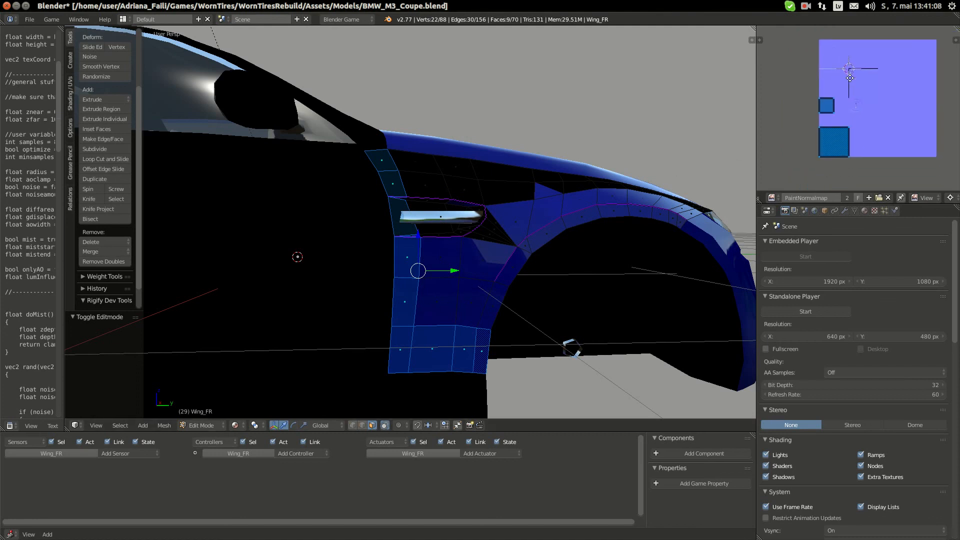
pyautogui.click(950, 198)
pyautogui.click(907, 175)
pyautogui.moveTo(427, 284); pyautogui.dragTo(432, 314, button='middle')
pyautogui.scroll(5, 432, 314)
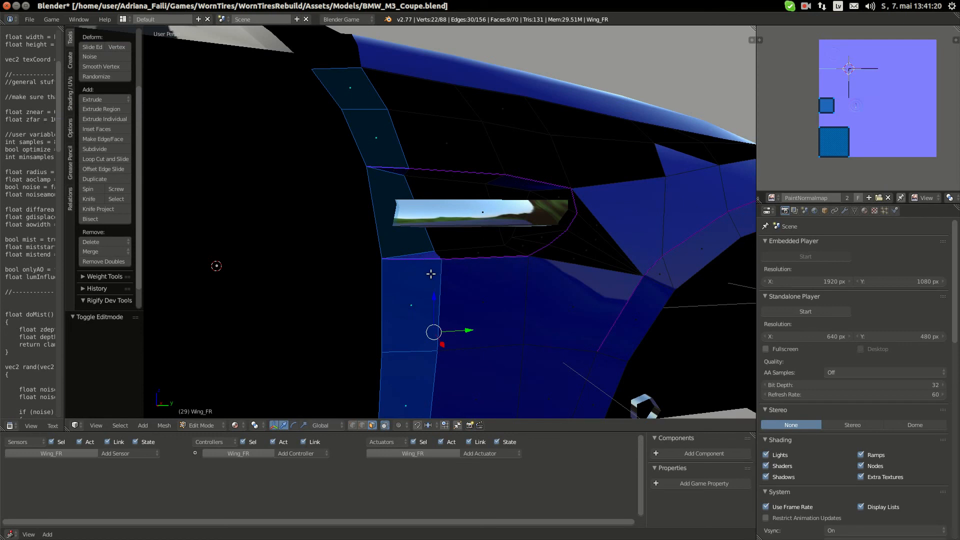
pyautogui.moveTo(431, 274); pyautogui.dragTo(407, 274, button='middle')
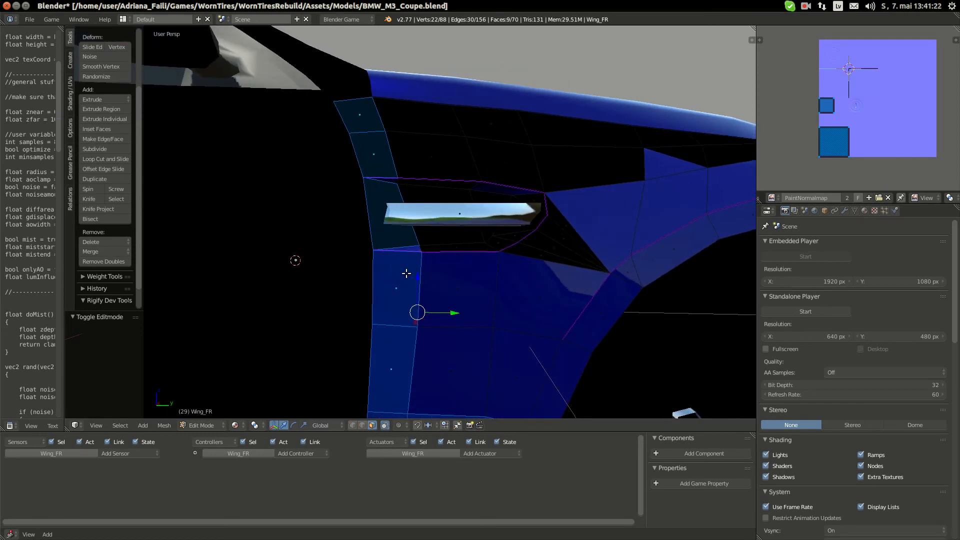
pyautogui.press('u')
pyautogui.click(380, 378)
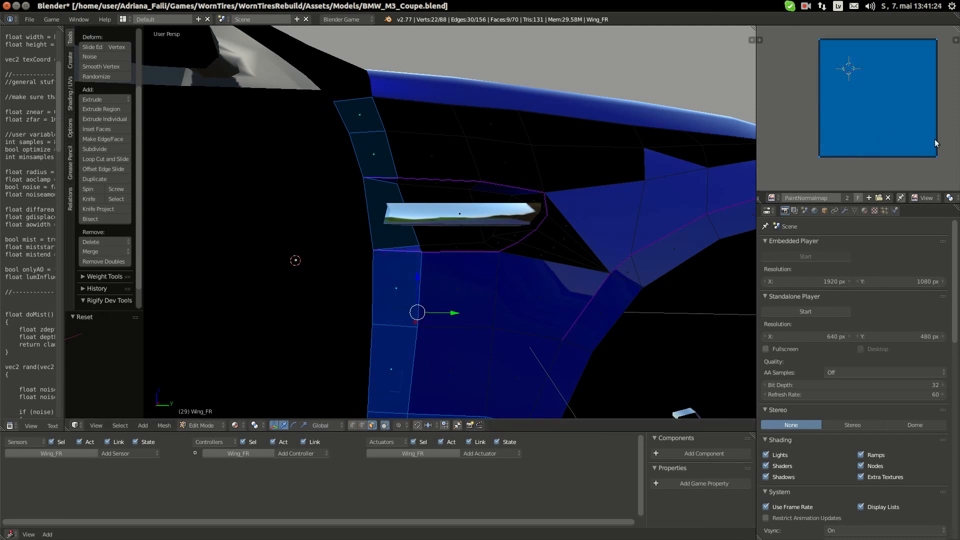
pyautogui.write('s.25')
pyautogui.press('Return')
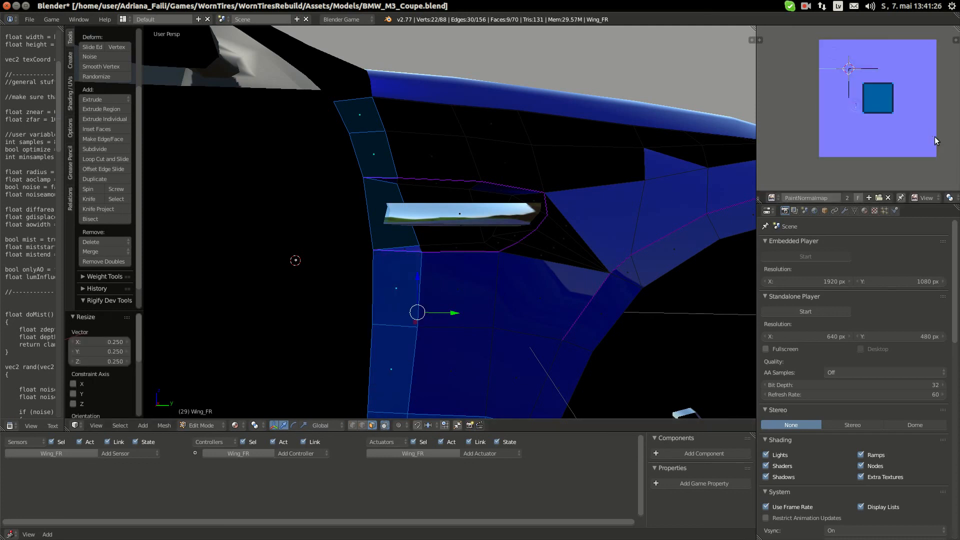
# Shift the selected edge faces' UVs by -0.125 along X and 0.375 along Y
pyautogui.press('g')
pyautogui.press('x')
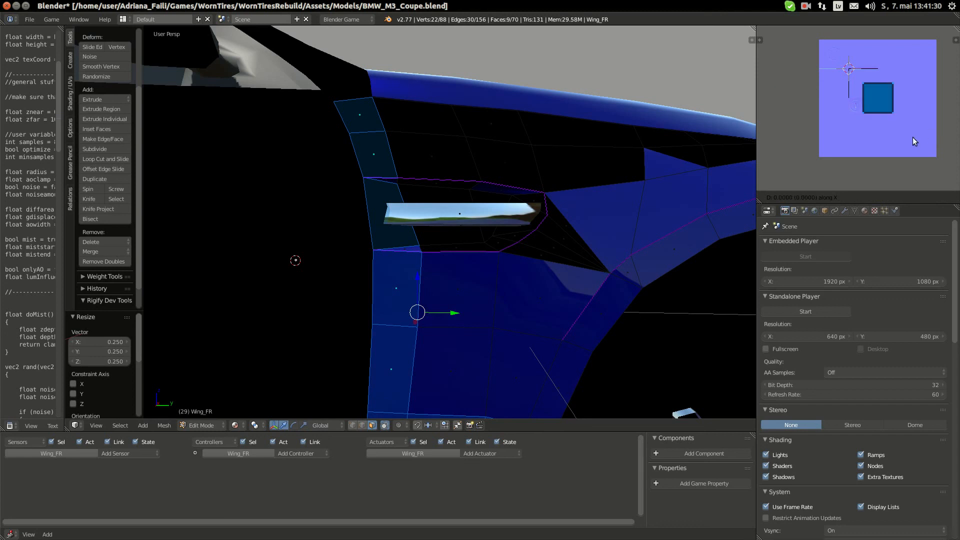
pyautogui.write('-.125')
pyautogui.press('Return')
pyautogui.write('g')
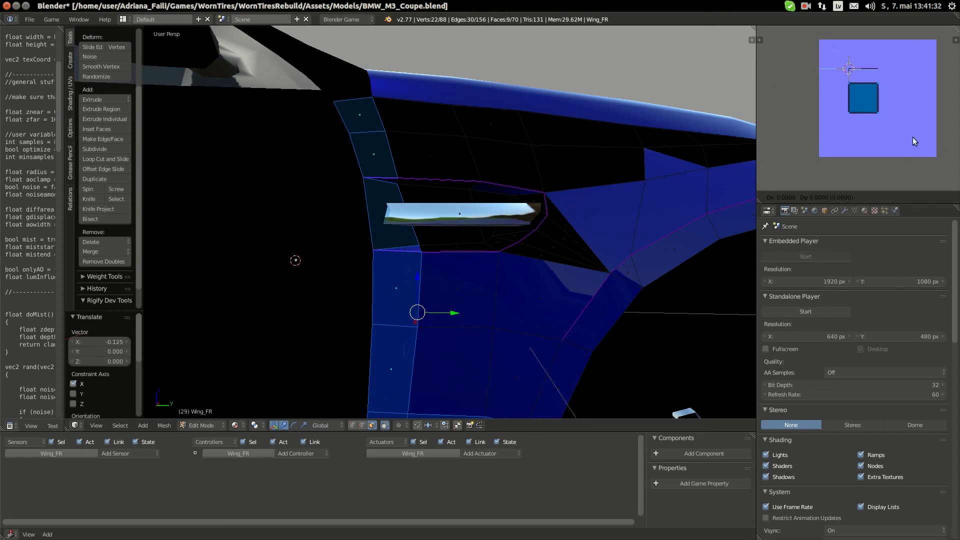
pyautogui.write('y.375')
pyautogui.press('Return')
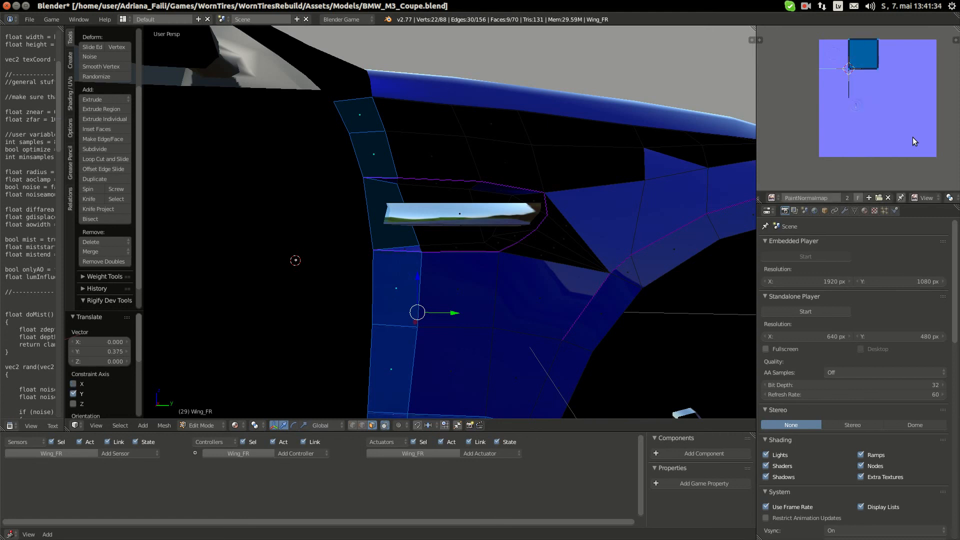
# Rotate the selected edge faces' UVs by 90 degrees and inspect the seam lines along the door edge
pyautogui.press('KP_Decimal')
pyautogui.press('Tab')
pyautogui.keyDown('shift'); pyautogui.moveTo(405, 299); pyautogui.dragTo(440, 208, button='middle'); pyautogui.keyUp('shift')
pyautogui.press('Tab')
pyautogui.write('r90')
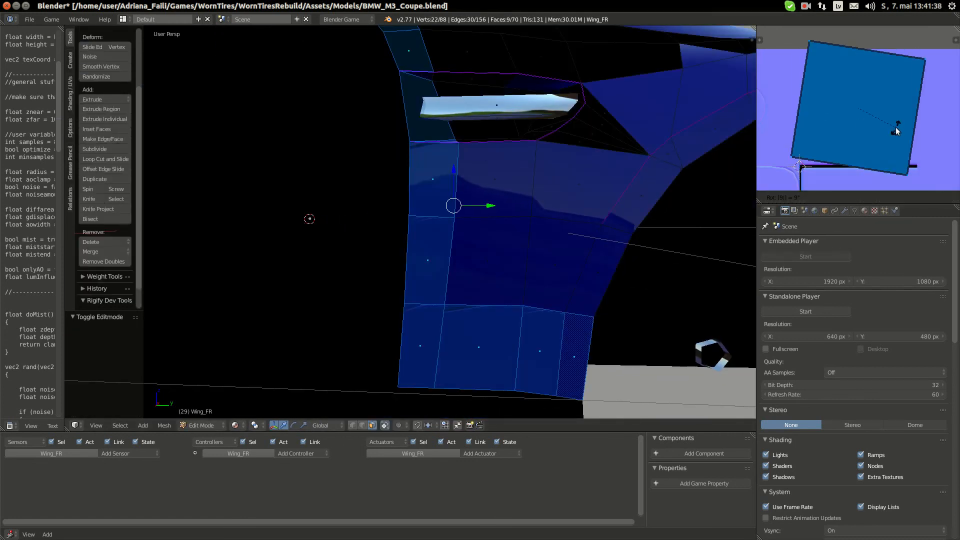
pyautogui.press('Return')
pyautogui.press('Tab')
pyautogui.scroll(1, 474, 212)
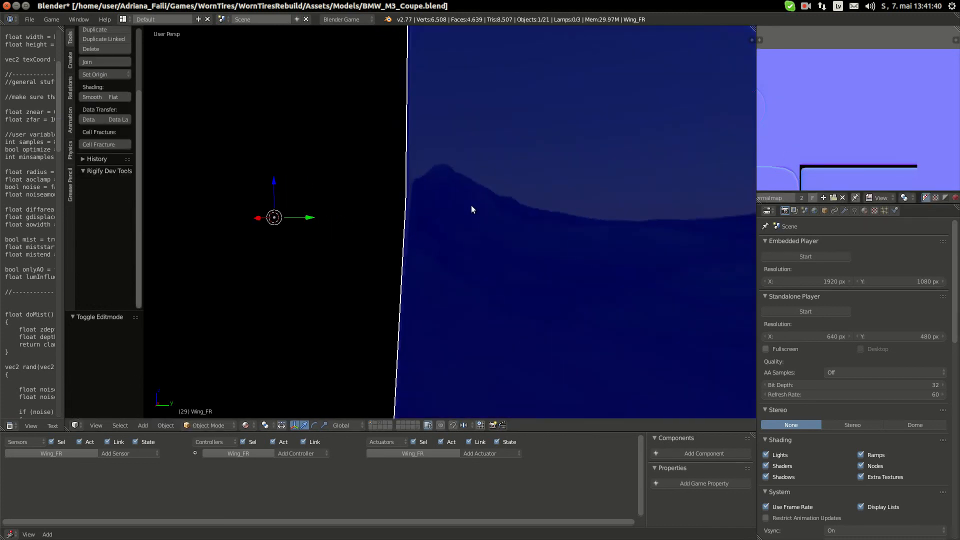
pyautogui.scroll(-3, 472, 205)
pyautogui.scroll(5, 449, 248)
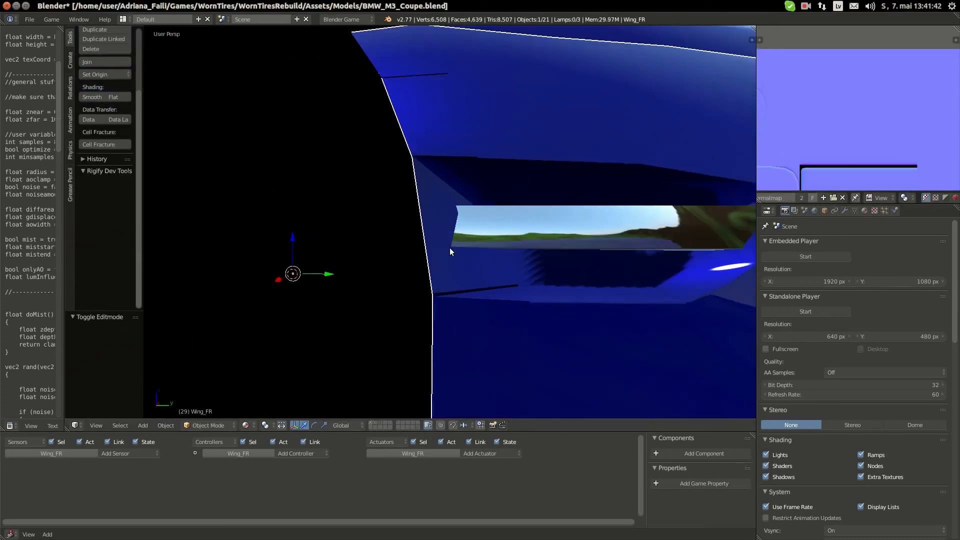
pyautogui.press('Tab')
pyautogui.press('Tab')
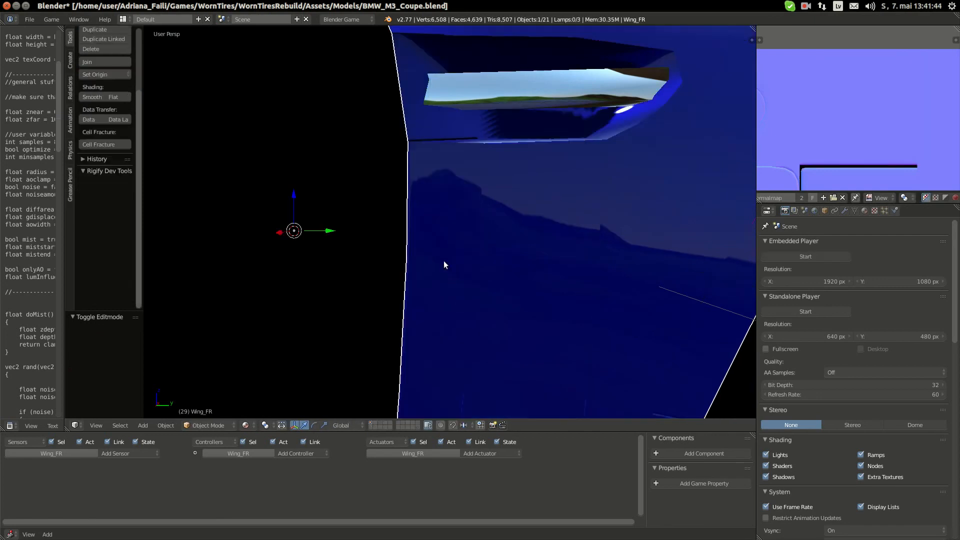
# Move the UVs of the door-edge face directly below the side vent by -0.25 along Y and check the seam
pyautogui.moveTo(479, 306); pyautogui.dragTo(480, 241, button='middle')
pyautogui.press('Tab')
pyautogui.press('Tab')
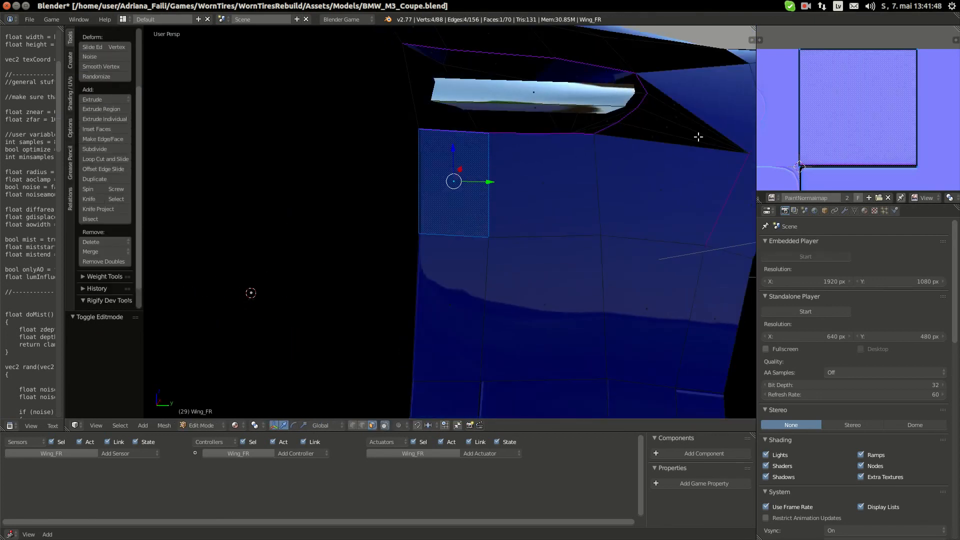
pyautogui.scroll(-2, 862, 148)
pyautogui.scroll(-1, 873, 127)
pyautogui.write('gy')
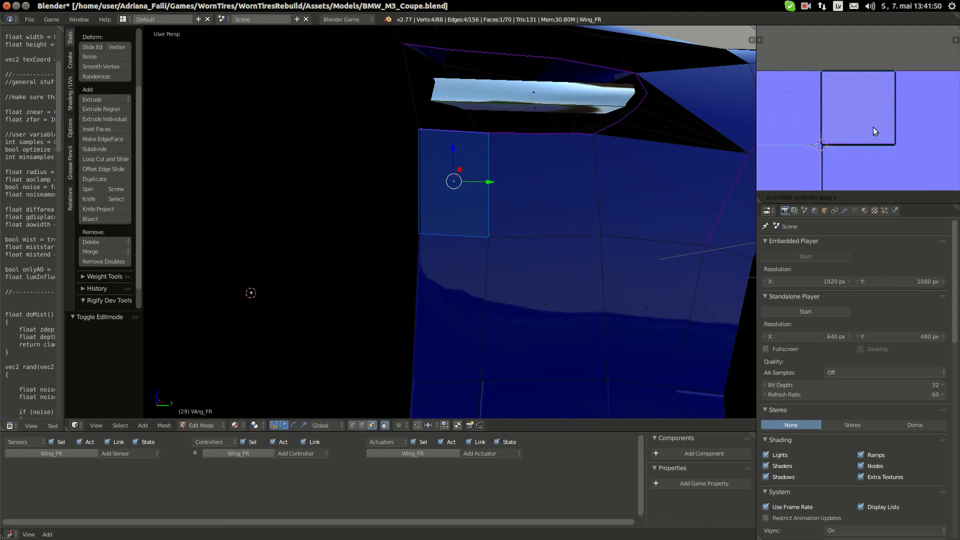
pyautogui.write('-.25')
pyautogui.press('Return')
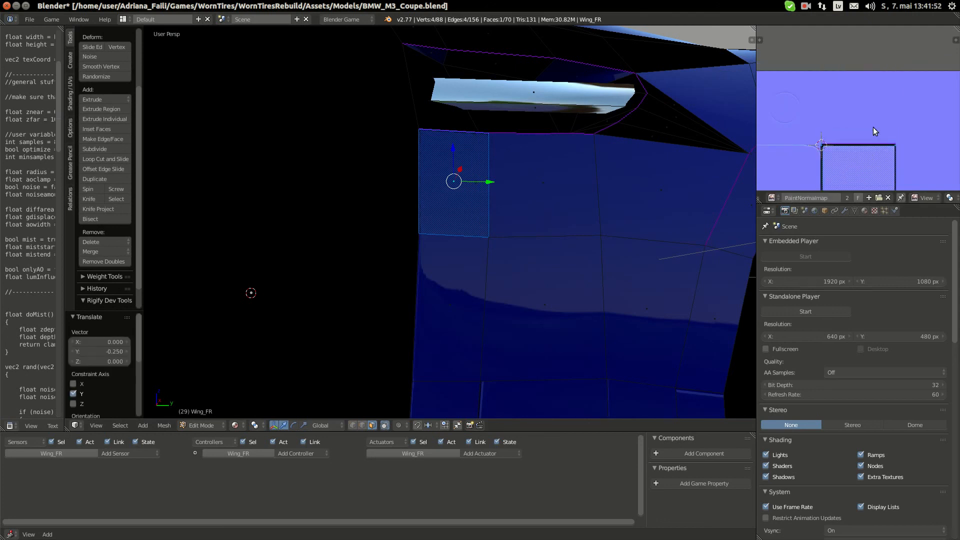
pyautogui.press('Tab')
pyautogui.scroll(2, 509, 187)
pyautogui.press('Tab')
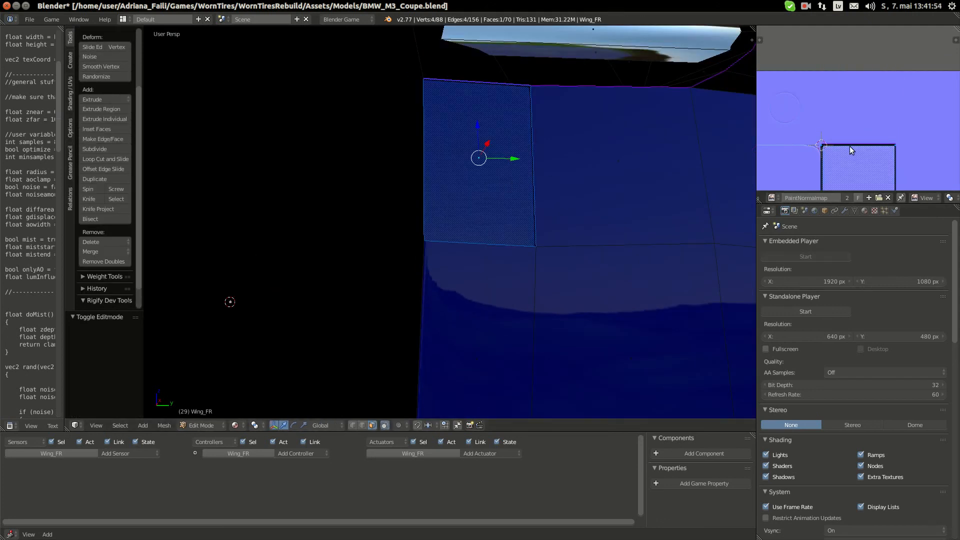
pyautogui.press('Tab')
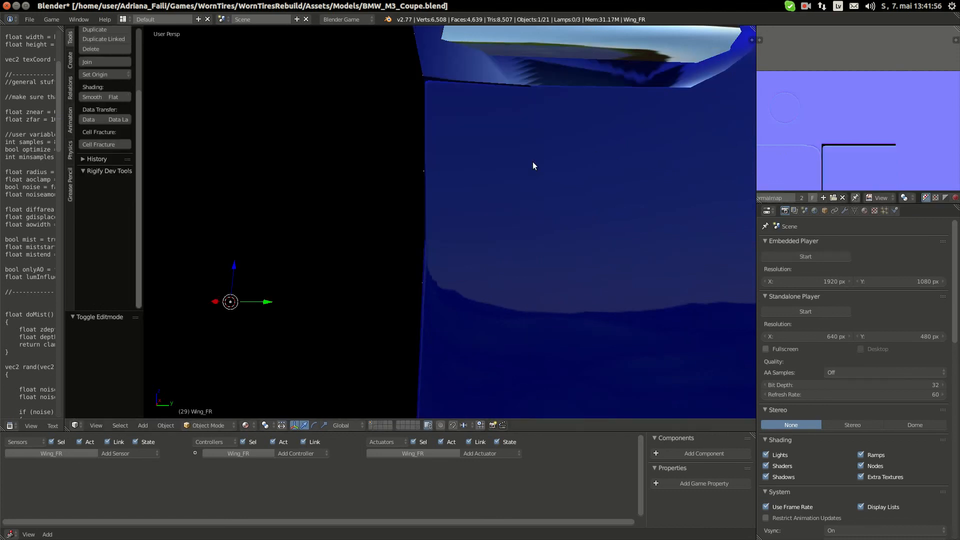
# Move the UVs of the door-edge face directly above the side vent down by the island's own height, below the horizontal seam line
pyautogui.scroll(-2, 533, 162)
pyautogui.moveTo(533, 162); pyautogui.dragTo(484, 229, button='middle')
pyautogui.scroll(2, 484, 230)
pyautogui.press('Tab')
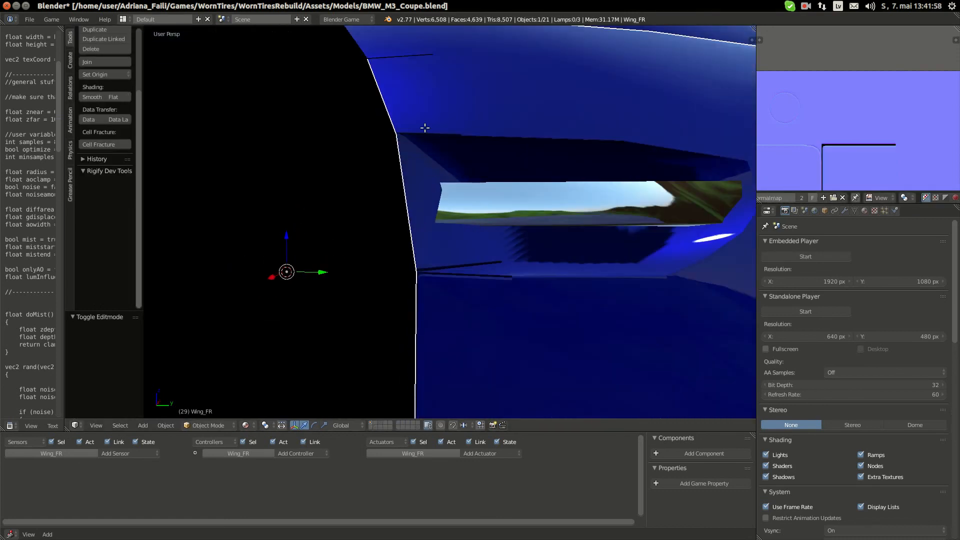
pyautogui.moveTo(465, 157); pyautogui.dragTo(478, 200, button='middle')
pyautogui.press('g')
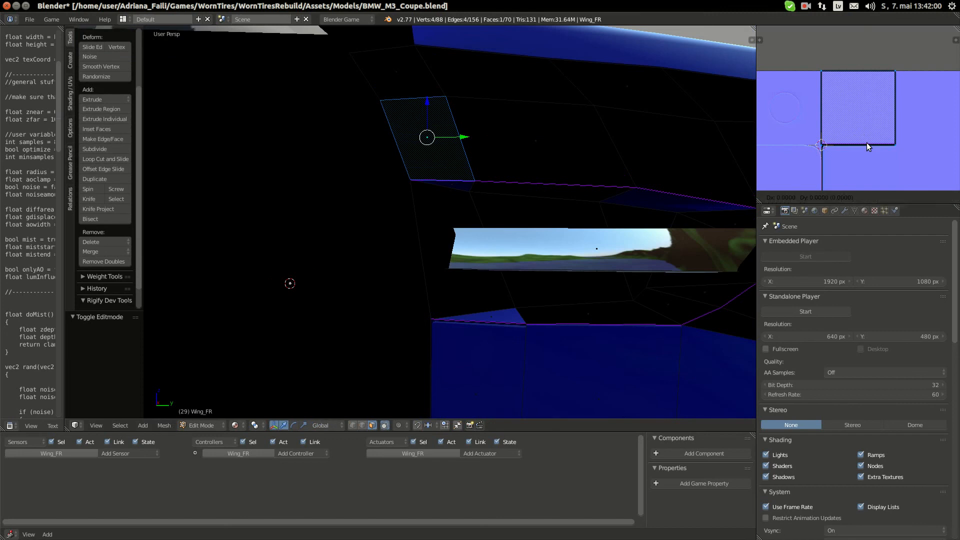
pyautogui.press('Escape')
pyautogui.press('Tab')
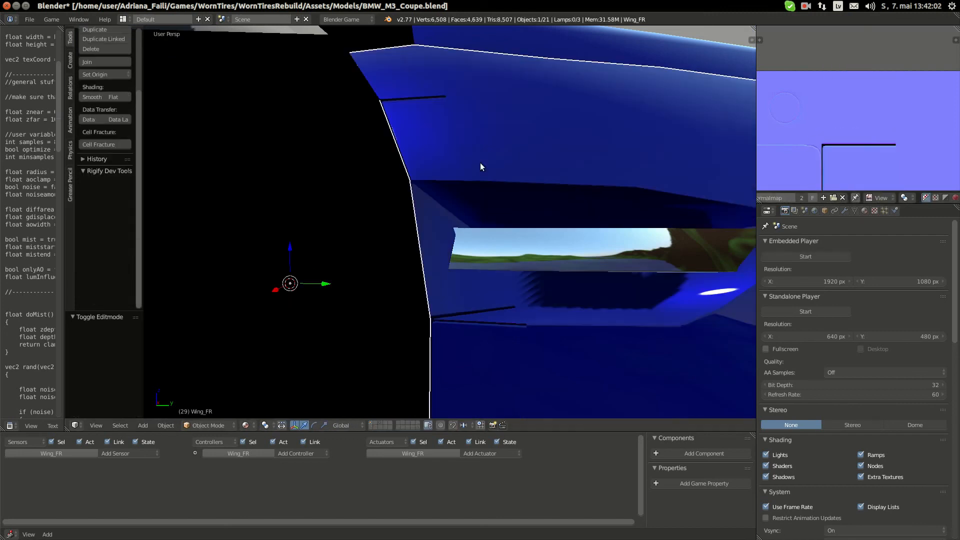
# Rotate the UVs of the face above the side vent by -90 degrees and again by 180 degrees, checking the seam after each
pyautogui.press('Tab')
pyautogui.write('r-90')
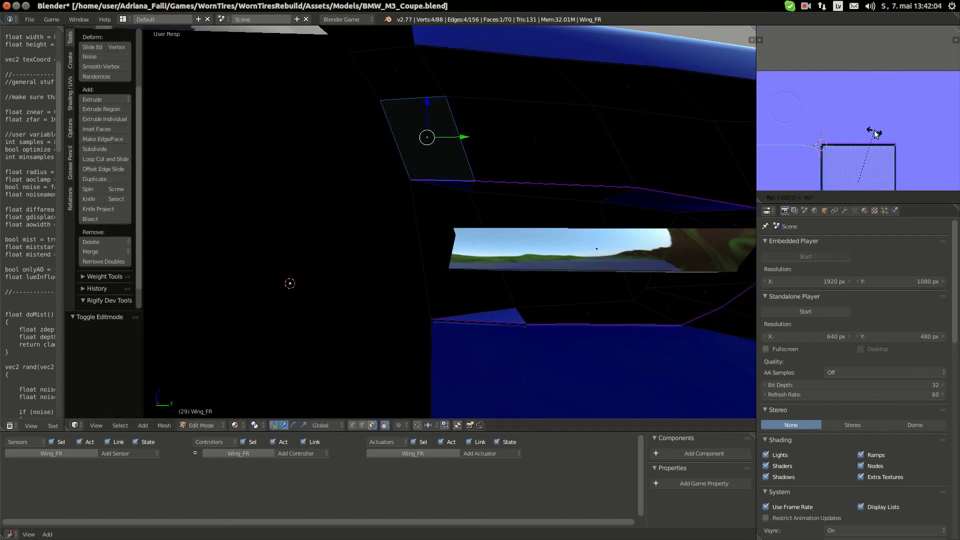
pyautogui.press('Return')
pyautogui.press('Tab')
pyautogui.press('Tab')
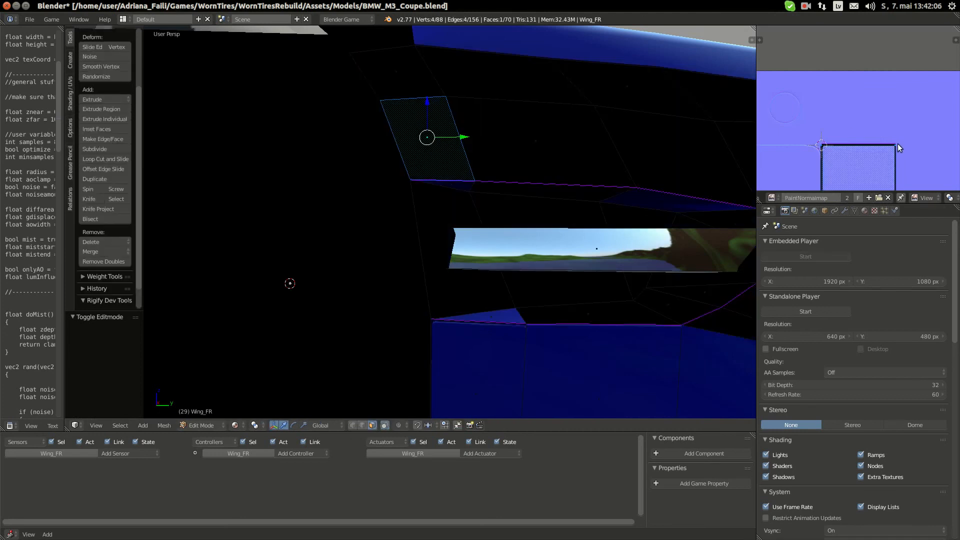
pyautogui.write('r18')
pyautogui.press('Tab')
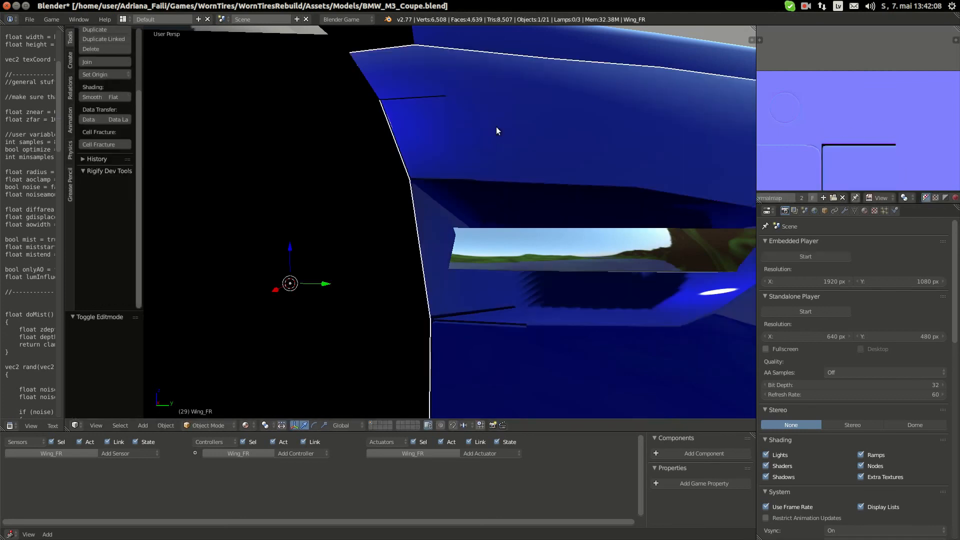
pyautogui.keyDown('shift'); pyautogui.moveTo(502, 162); pyautogui.dragTo(507, 247, button='middle'); pyautogui.keyUp('shift')
pyautogui.scroll(3, 507, 247)
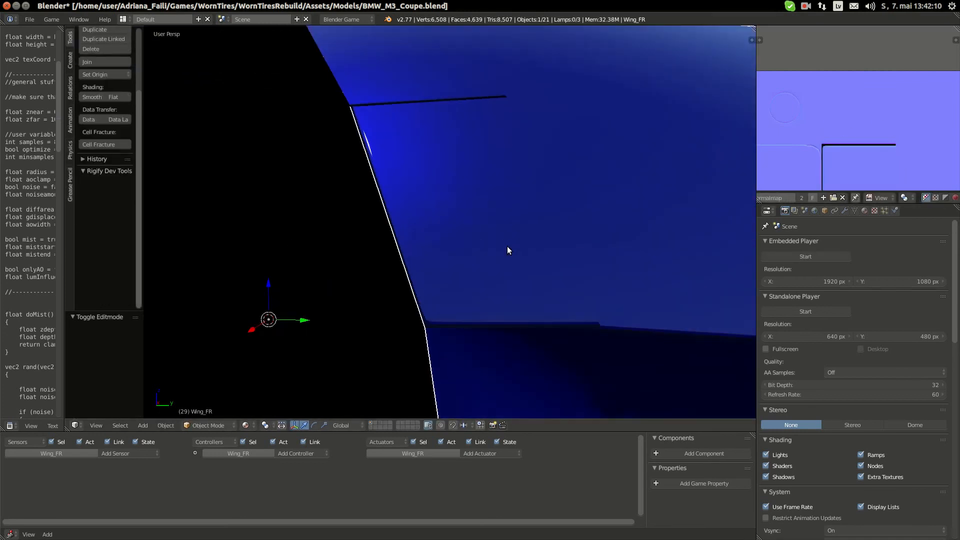
# Try turning the UVs of the face above the vent by another 90 degrees and compare the seam lines on the wing
pyautogui.press('Tab')
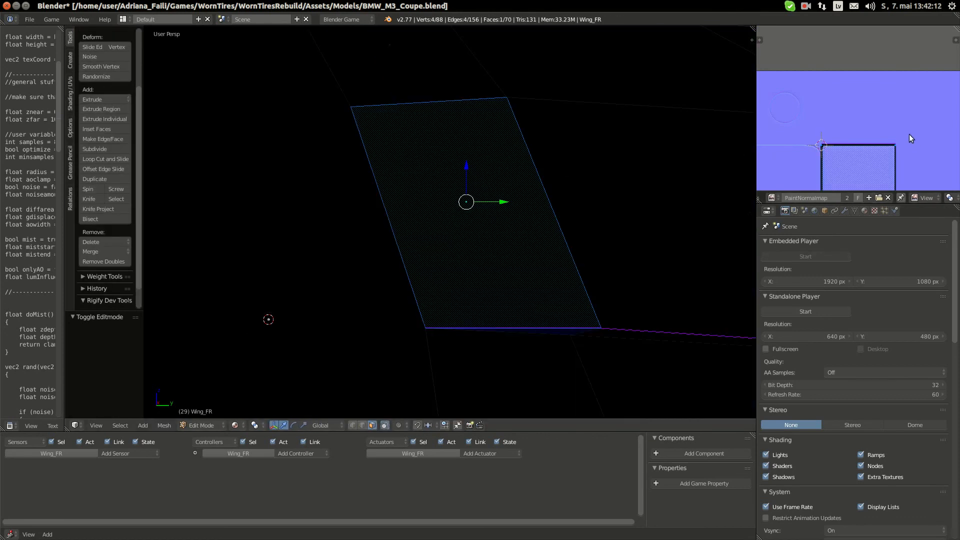
pyautogui.press('r')
pyautogui.press('Escape')
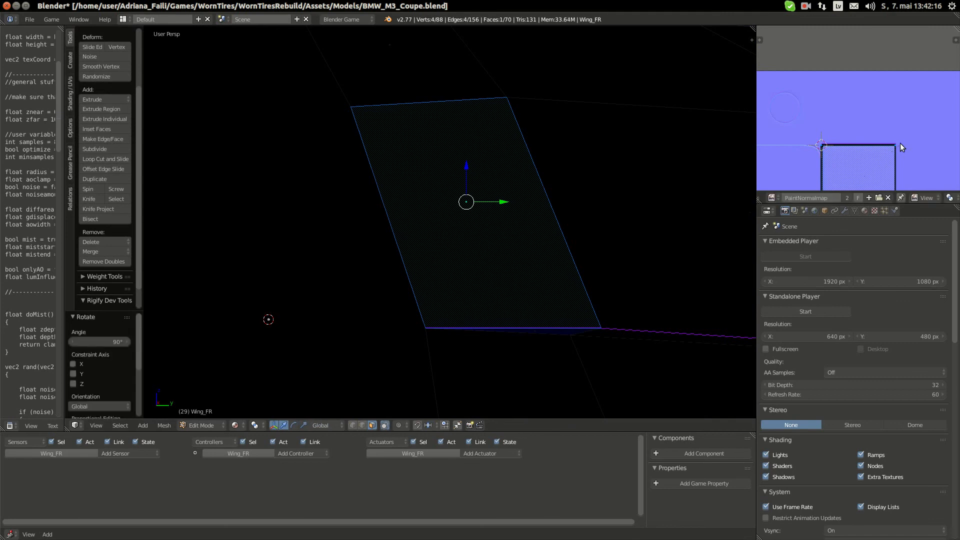
pyautogui.press('Tab')
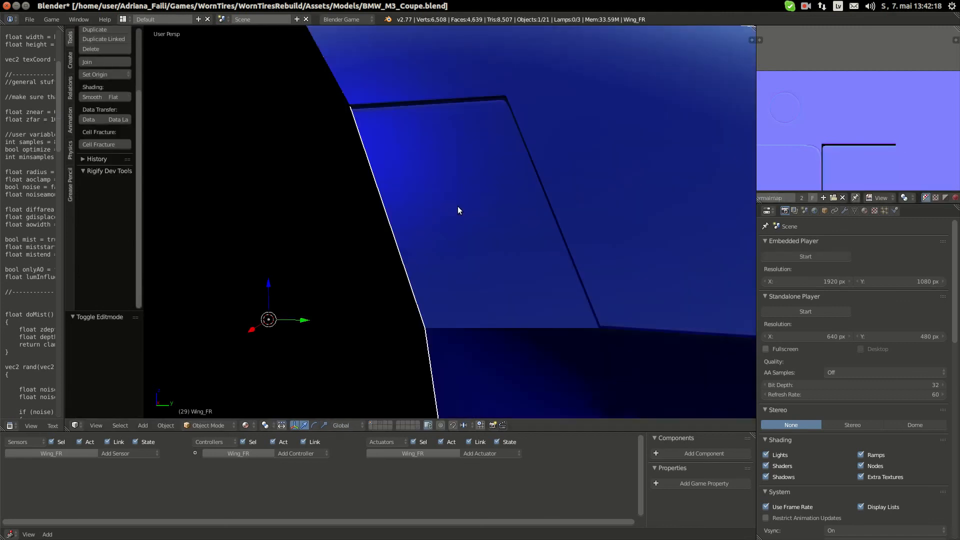
pyautogui.scroll(-2, 457, 206)
pyautogui.scroll(-3, 830, 128)
pyautogui.press('Tab')
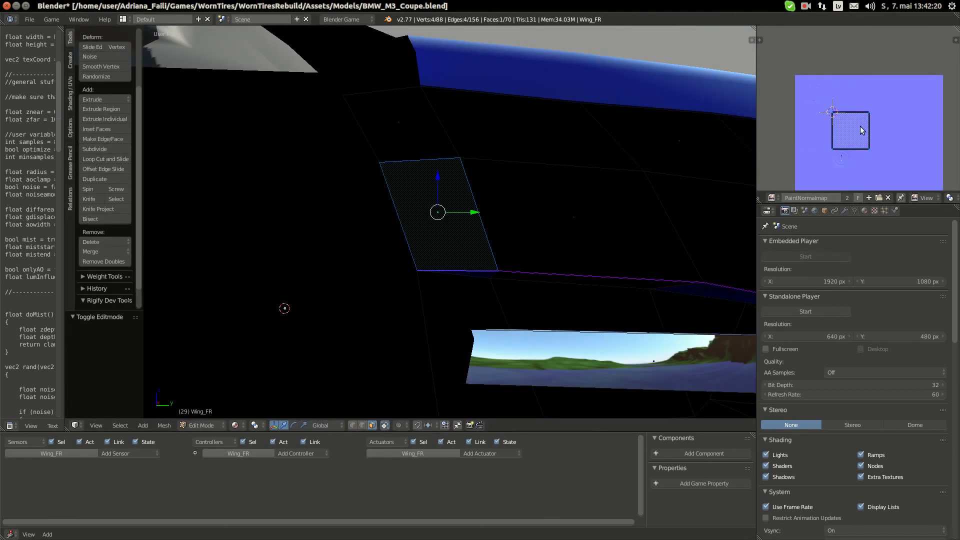
# Rotate the same face's UVs by 90 degrees again, back towards a seam along the door edge and the vent recess
pyautogui.scroll(7, 861, 127)
pyautogui.moveTo(869, 132); pyautogui.dragTo(851, 108, button='middle')
pyautogui.scroll(-2, 848, 106)
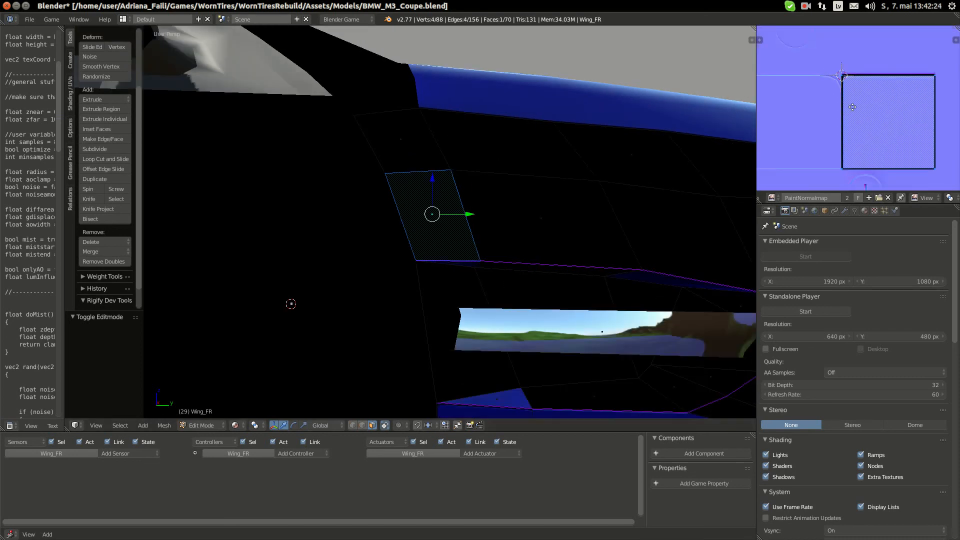
pyautogui.press('r')
pyautogui.press('9')
pyautogui.press('Escape')
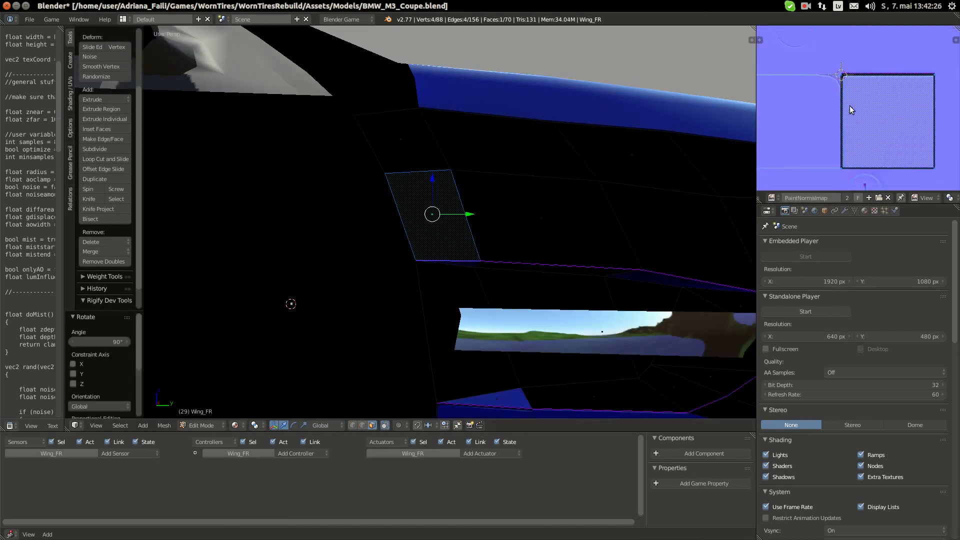
pyautogui.press('KP_Decimal')
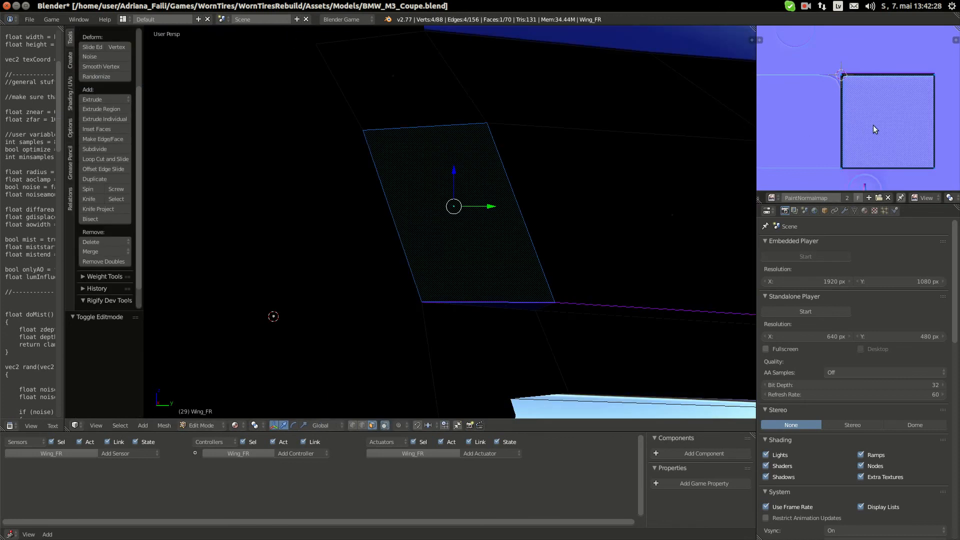
pyautogui.press('Tab')
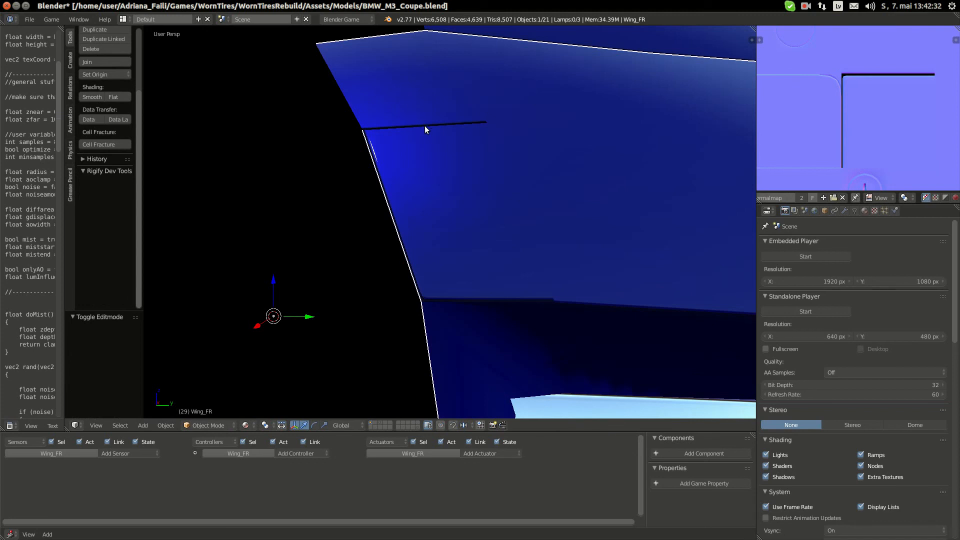
# Rotate the UVs of the next door-edge face up by -180 degrees
pyautogui.moveTo(424, 130); pyautogui.dragTo(428, 138, button='middle')
pyautogui.press('Tab')
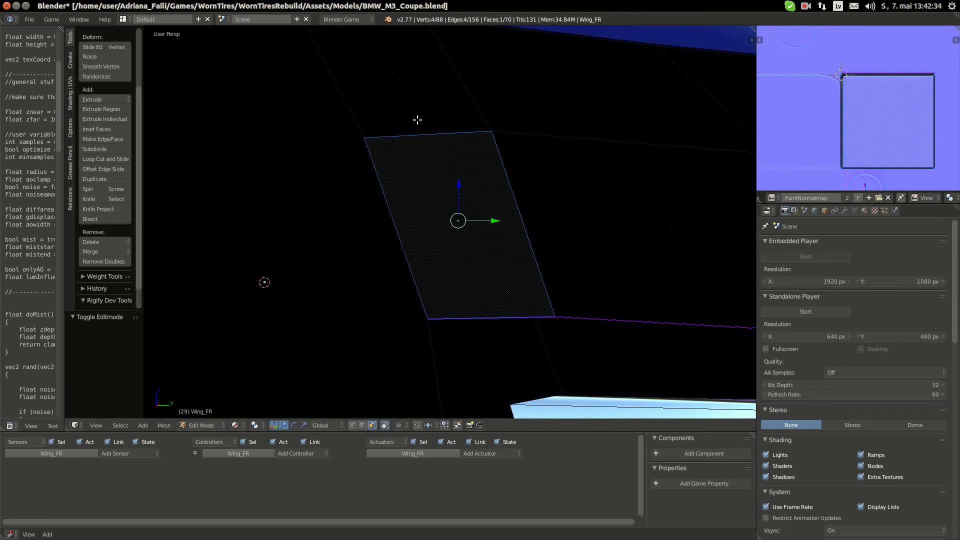
pyautogui.rightClick(518, 92)
pyautogui.scroll(-1, 900, 76)
pyautogui.press('r')
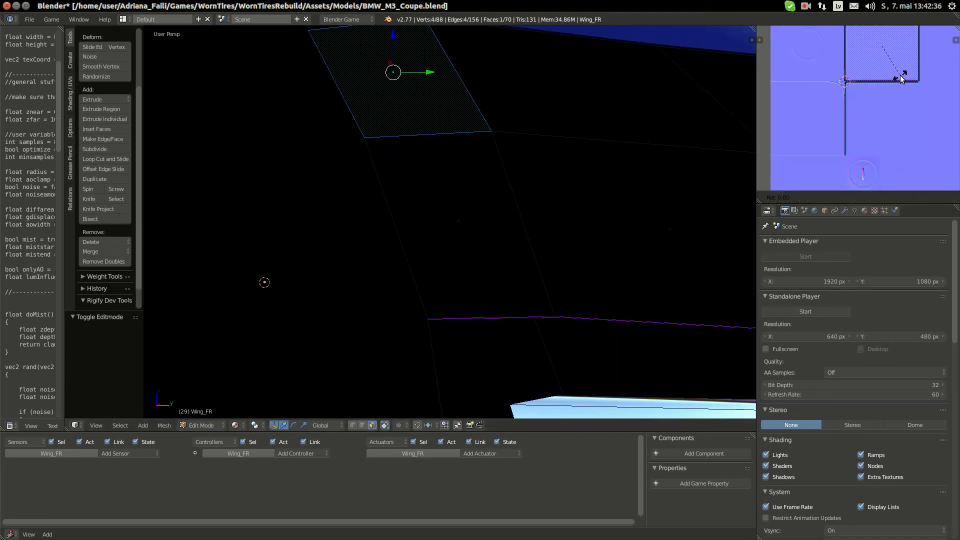
pyautogui.press('Return')
pyautogui.press('Tab')
pyautogui.press('Tab')
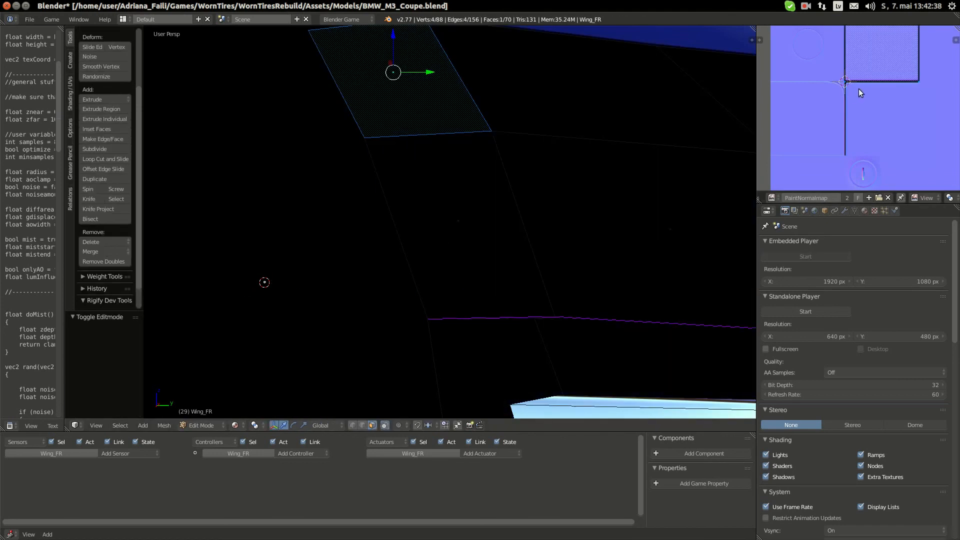
pyautogui.press('Tab')
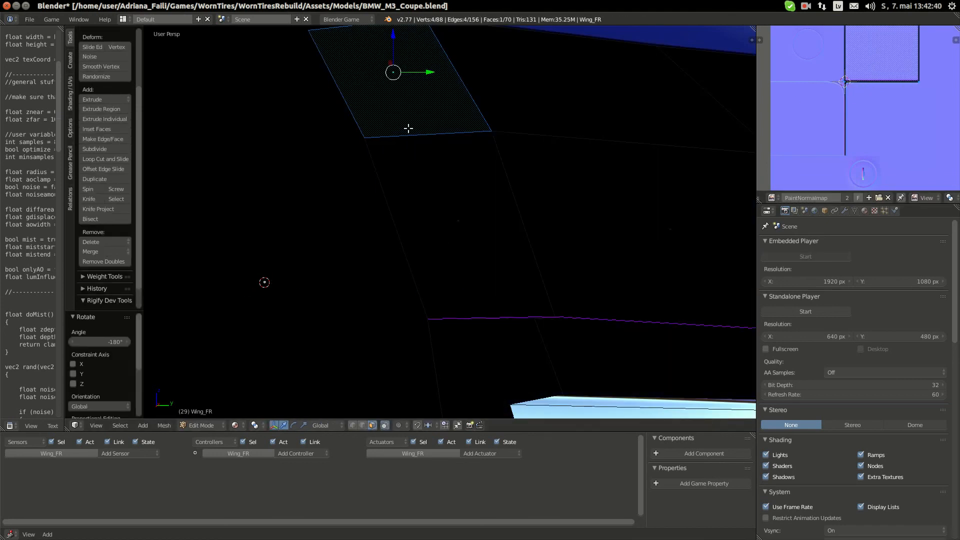
# Rotate the UVs of the two middle faces along the wing's bottom edge so the seam follows that edge
pyautogui.moveTo(399, 134); pyautogui.dragTo(427, 299, button='middle')
pyautogui.press('Tab')
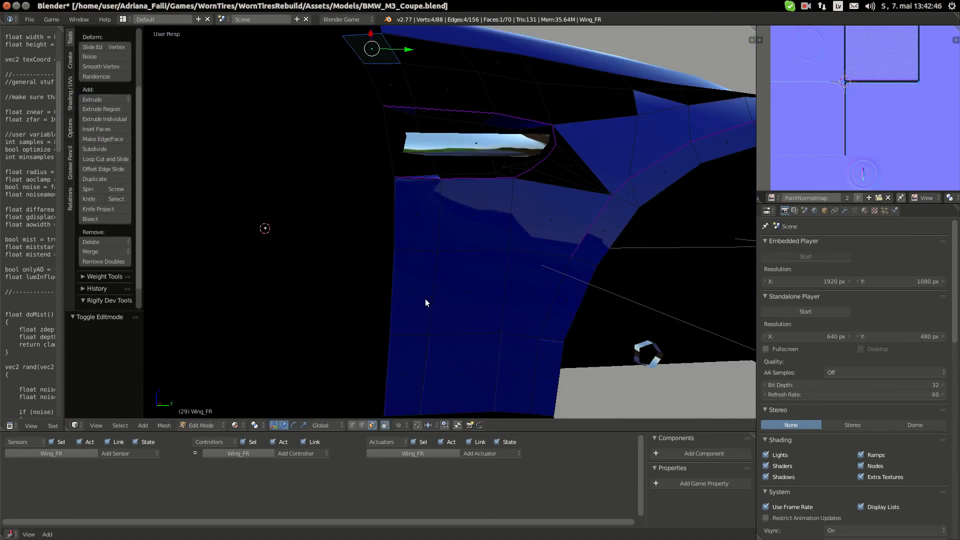
pyautogui.press('Tab')
pyautogui.press('Tab')
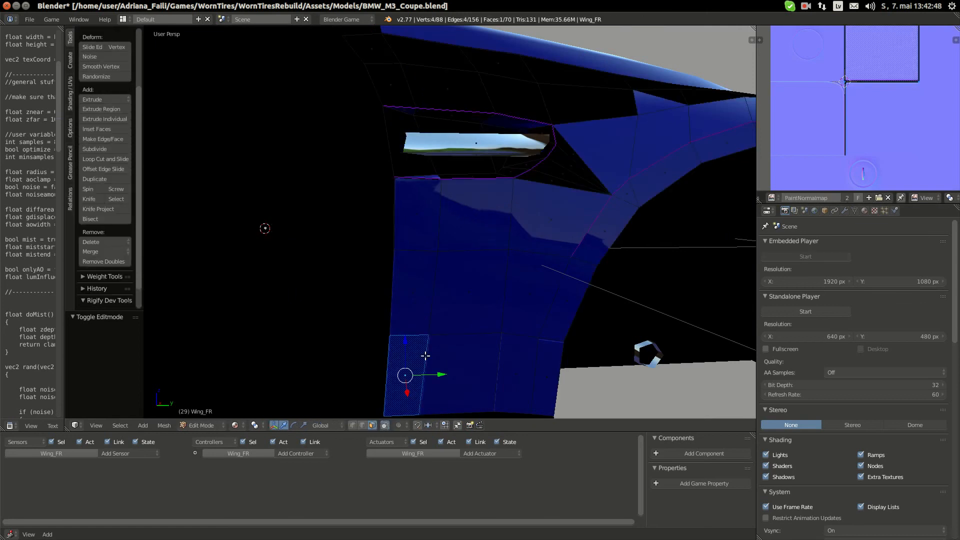
pyautogui.moveTo(479, 361); pyautogui.dragTo(453, 282, button='middle')
pyautogui.keyDown('shift'); pyautogui.rightClick(454, 310); pyautogui.keyUp('shift')
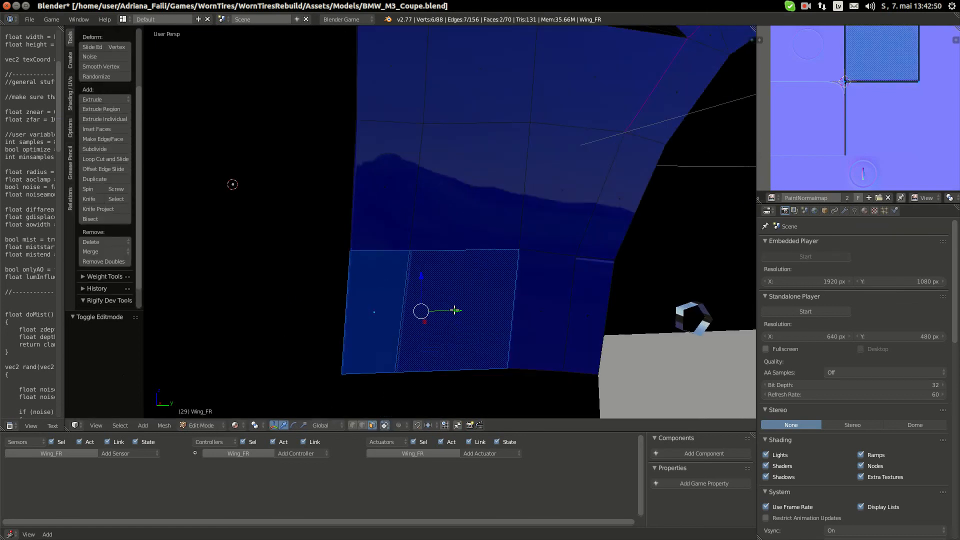
pyautogui.rightClick(454, 310)
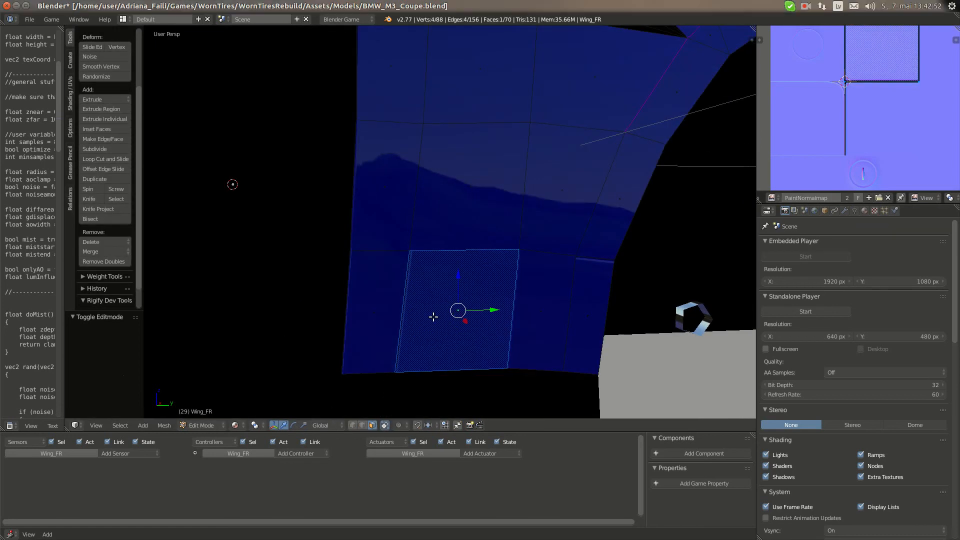
pyautogui.moveTo(543, 310); pyautogui.dragTo(536, 313, button='middle')
pyautogui.keyDown('shift'); pyautogui.rightClick(549, 304); pyautogui.keyUp('shift')
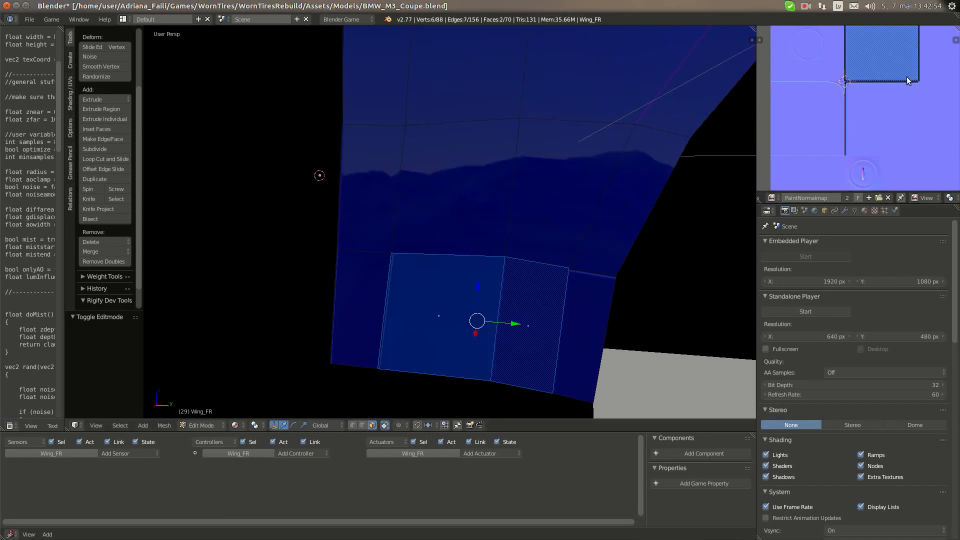
pyautogui.press('Tab')
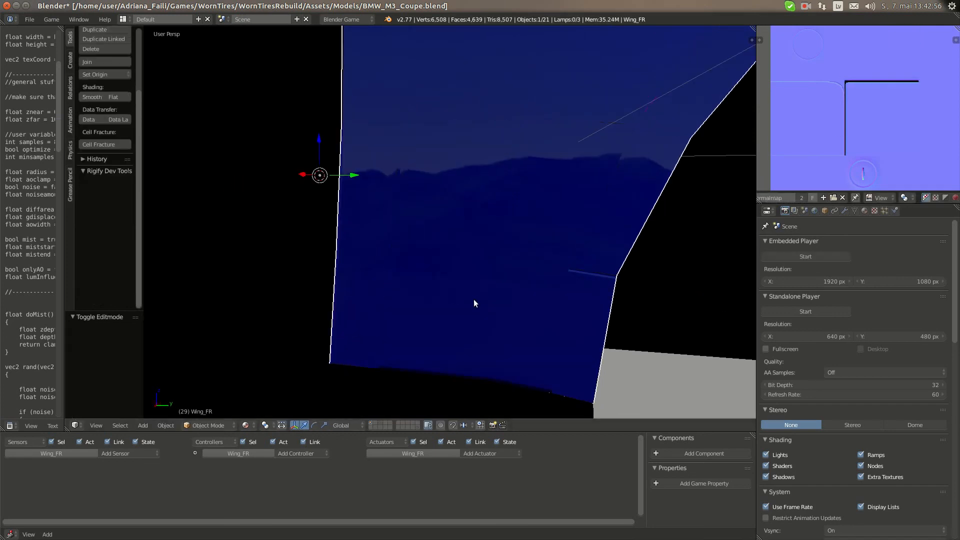
# Move the UVs of the bottom corner face at the door edge by -0.25 along Y and rotate them by 90 degrees
pyautogui.press('Tab')
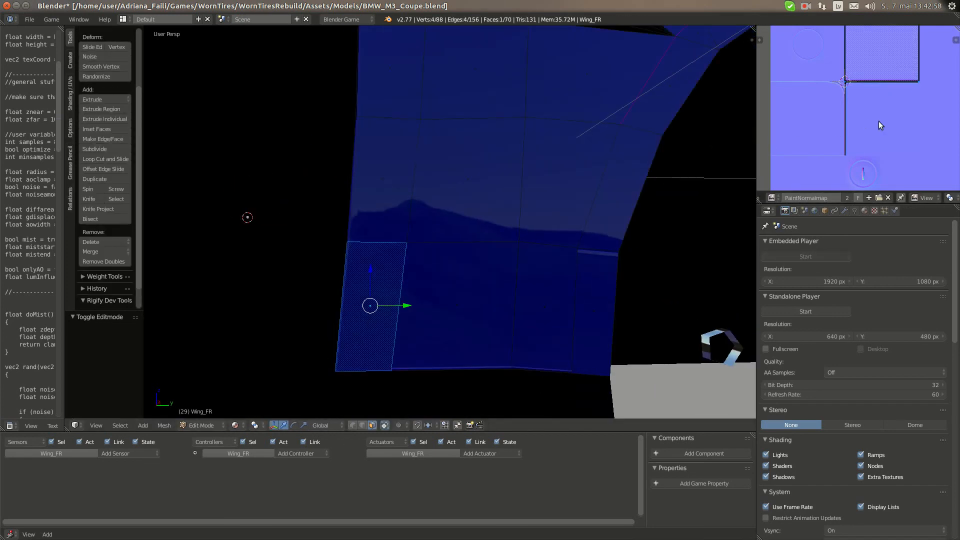
pyautogui.write('gy-.25')
pyautogui.press('Return')
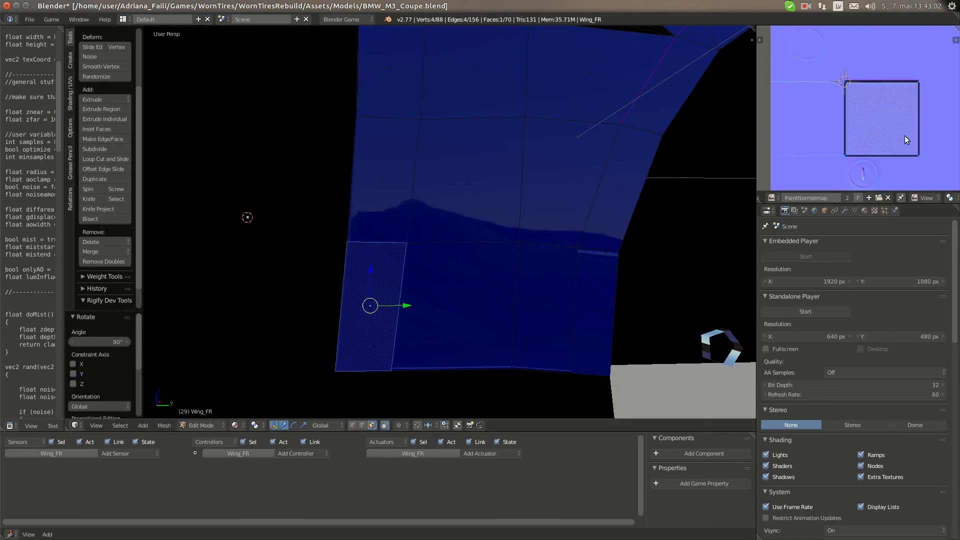
pyautogui.press('Tab')
pyautogui.moveTo(421, 252); pyautogui.dragTo(456, 232, button='middle')
# Rotate the bottom corner face's UVs further so its seam runs along the door and bottom edges, and check the result
pyautogui.press('Tab')
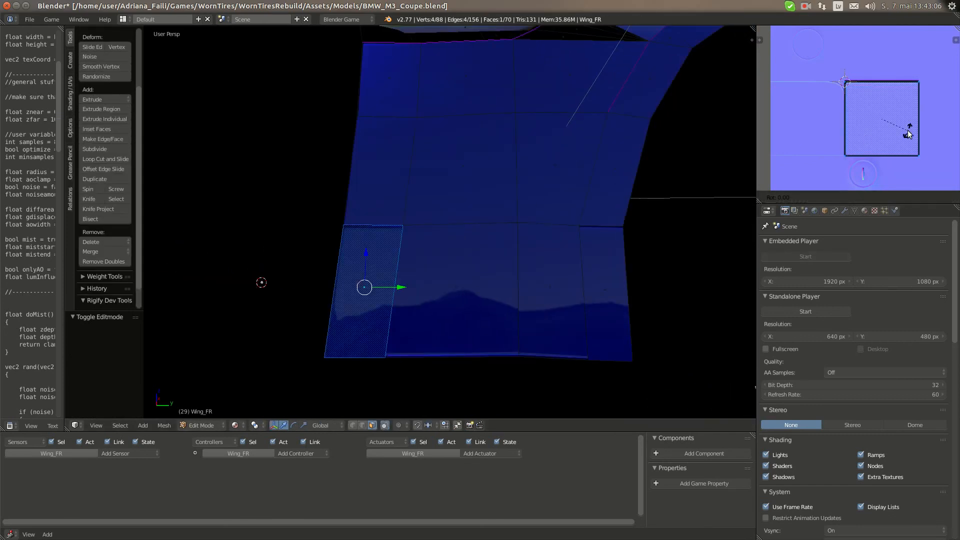
pyautogui.press('Tab')
pyautogui.moveTo(427, 299); pyautogui.dragTo(403, 355, button='middle')
pyautogui.scroll(-1, 412, 306)
pyautogui.press('Tab')
pyautogui.press('Tab')
# Rotate the UVs of the bottom face beside the wheel arch by 180 degrees
pyautogui.press('Tab')
pyautogui.rightClick(548, 282)
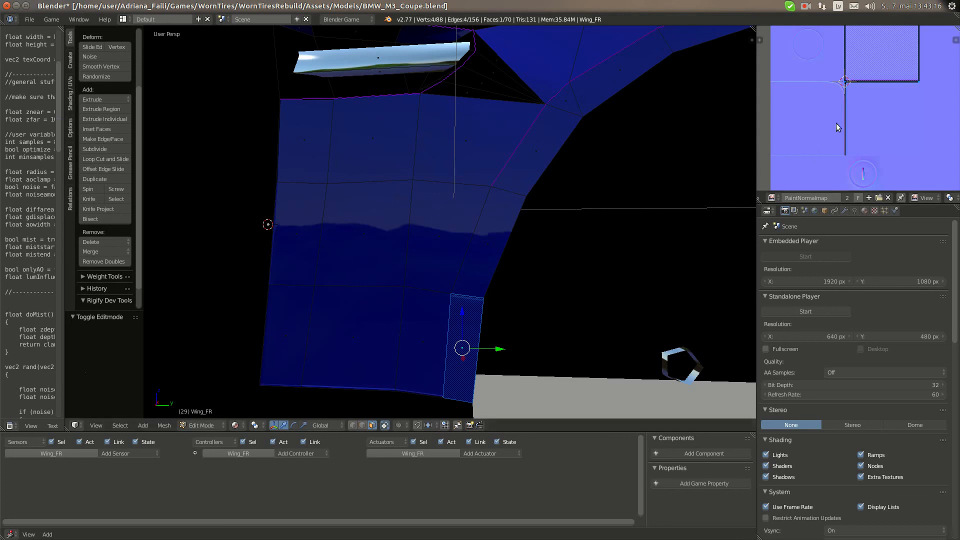
pyautogui.press('r')
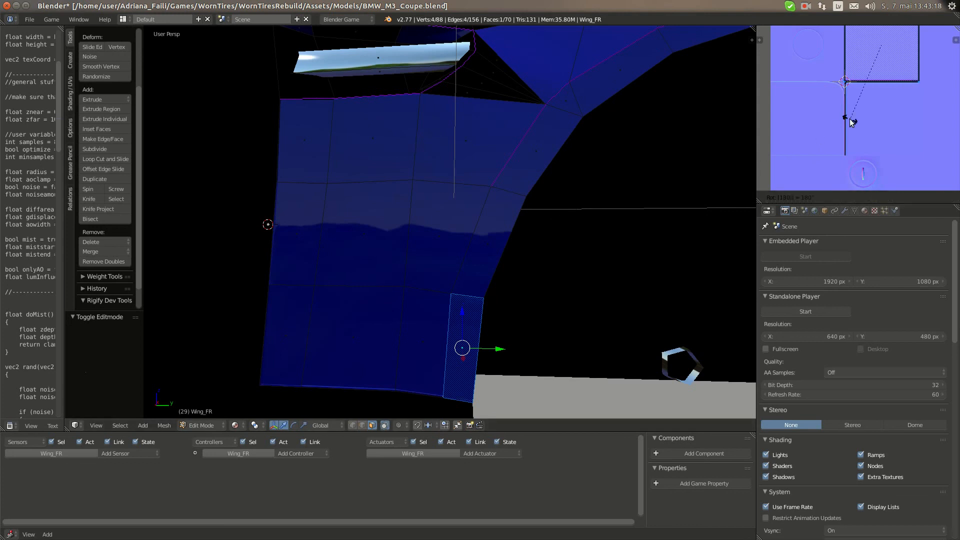
pyautogui.press('Return')
pyautogui.press('Tab')
# Inspect the front wing's panel seams and wheel arch against the rest of the car with everything deselected
pyautogui.scroll(-5, 473, 312)
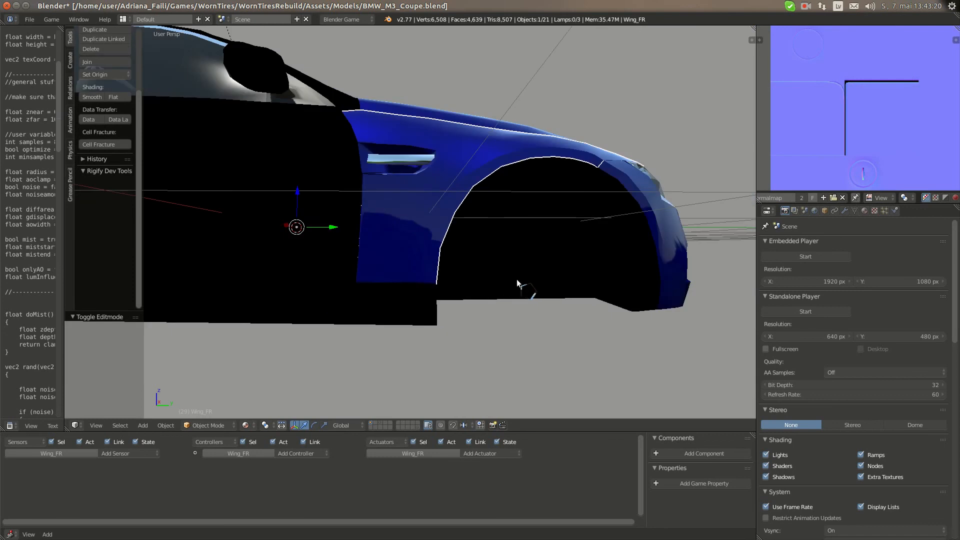
pyautogui.moveTo(517, 283); pyautogui.dragTo(510, 313, button='middle')
pyautogui.press('Tab')
pyautogui.scroll(3, 404, 323)
pyautogui.moveTo(403, 324); pyautogui.dragTo(426, 311, button='middle')
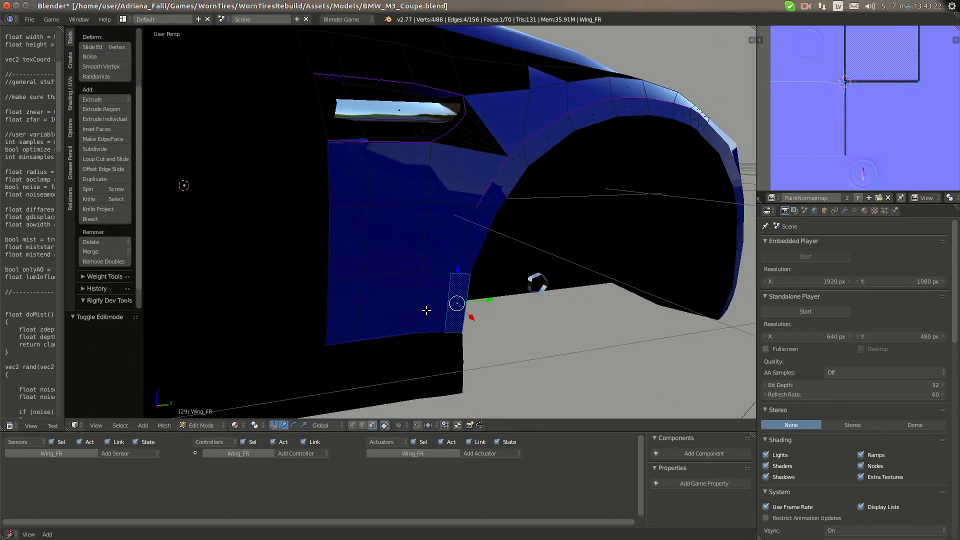
pyautogui.press('Tab')
pyautogui.scroll(-5, 388, 307)
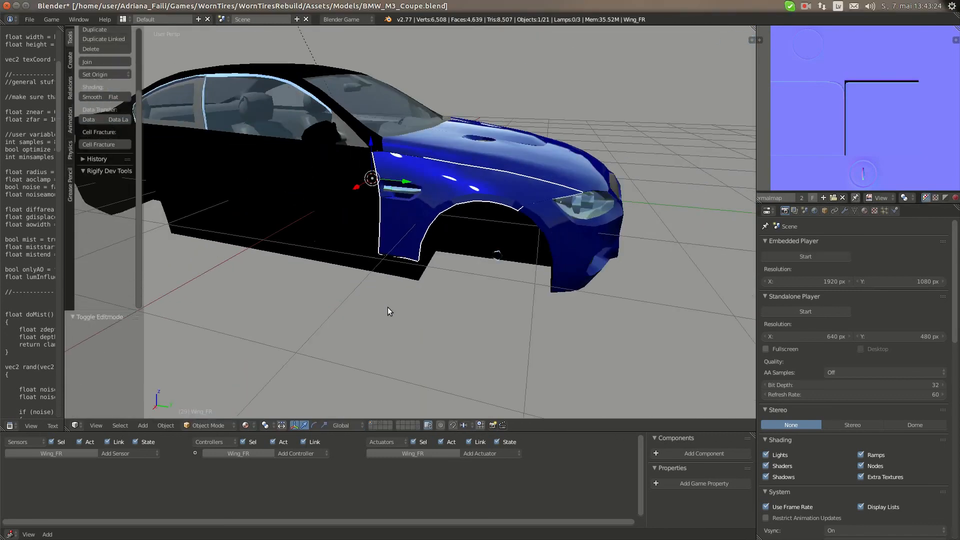
pyautogui.scroll(5, 374, 314)
pyautogui.scroll(-5, 455, 308)
pyautogui.scroll(3, 455, 309)
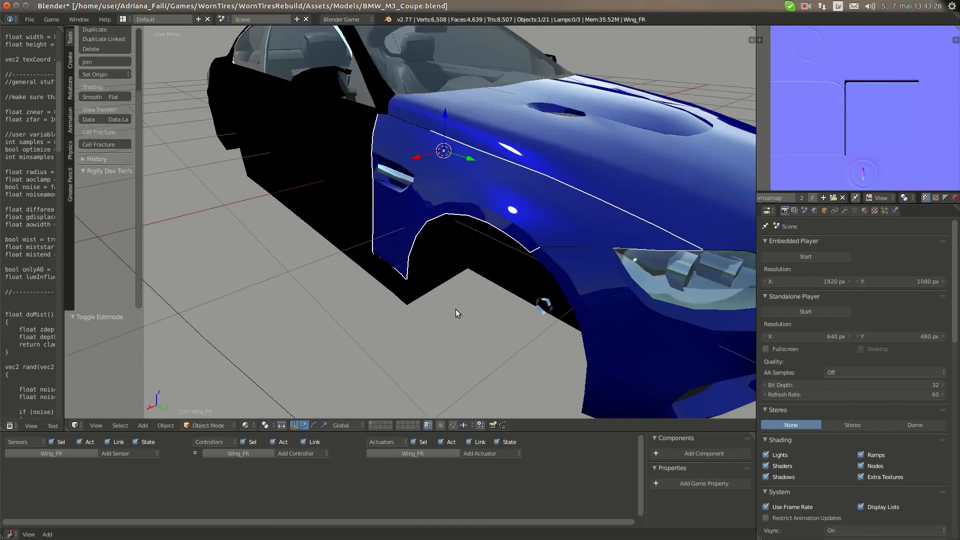
pyautogui.press('a')
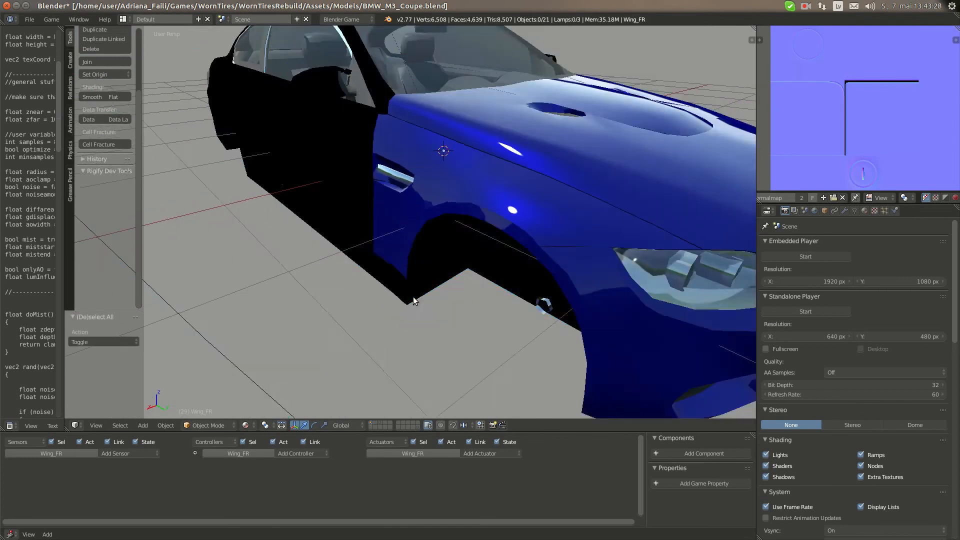
# Check the front wing against the whole car and select the front bumper
pyautogui.scroll(-2, 405, 310)
pyautogui.press('a')
pyautogui.press('Tab')
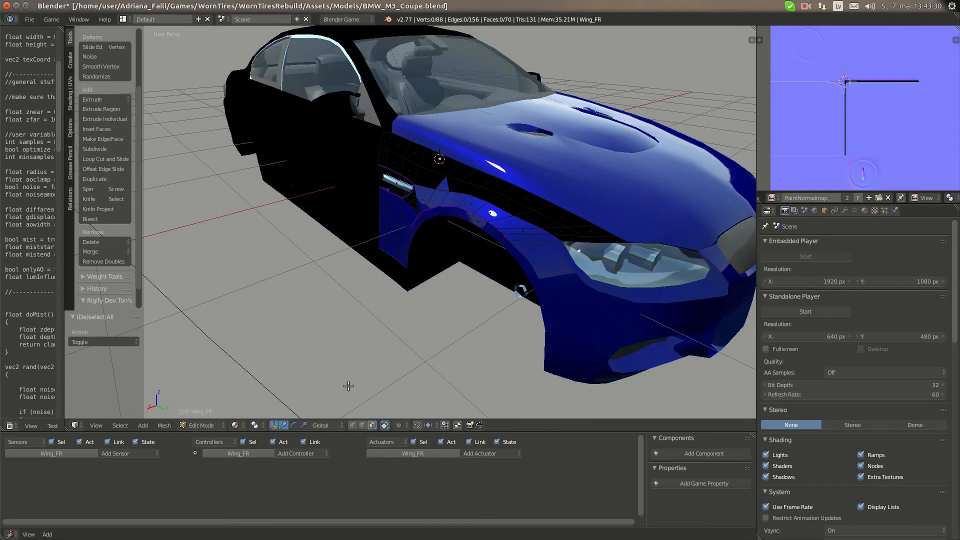
pyautogui.press('Tab')
pyautogui.scroll(-5, 487, 184)
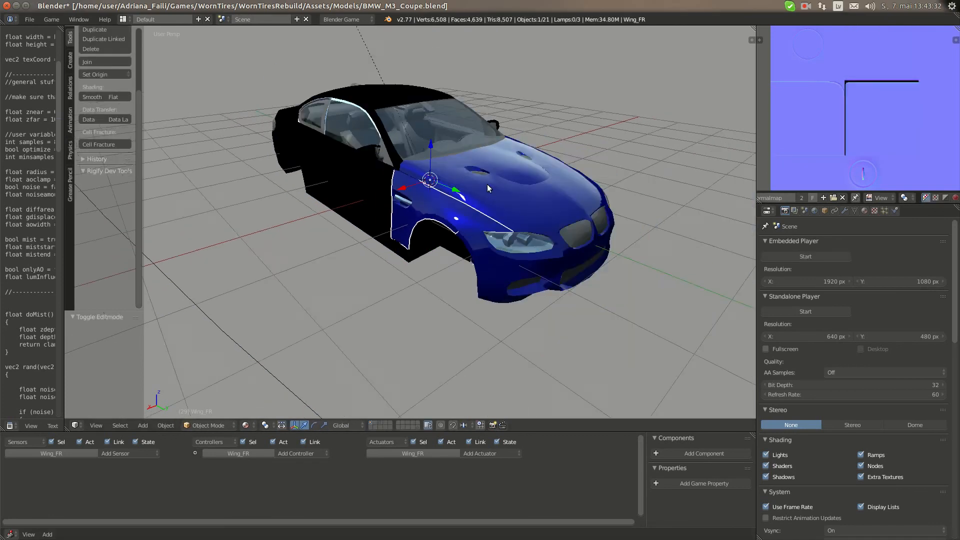
pyautogui.scroll(4, 473, 215)
pyautogui.moveTo(490, 267); pyautogui.dragTo(454, 244, button='middle')
pyautogui.rightClick(453, 244)
# Switch to Chromium to examine the front bumper seams in the BMW M3 reference photo, and return to Blender to compare the model
pyautogui.moveTo(1, 150)
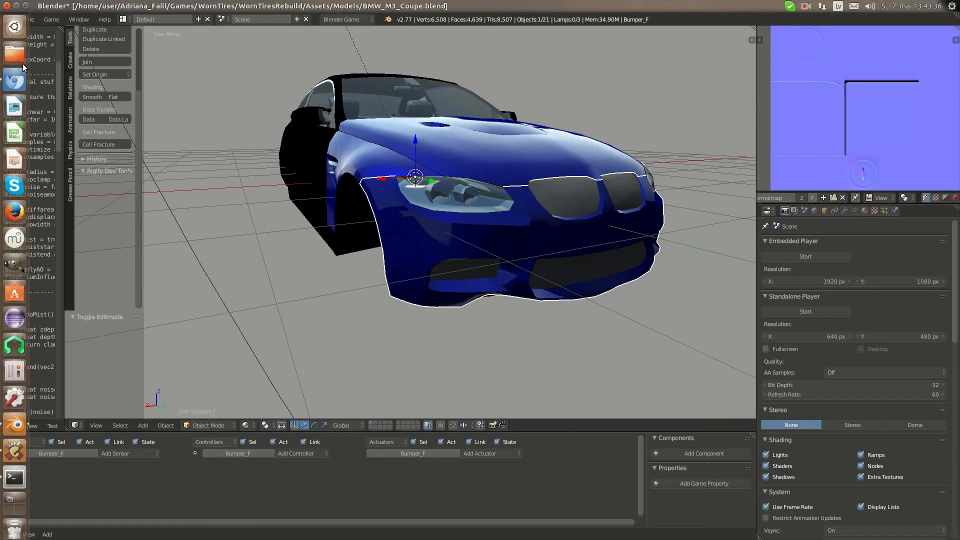
pyautogui.click(19, 77)
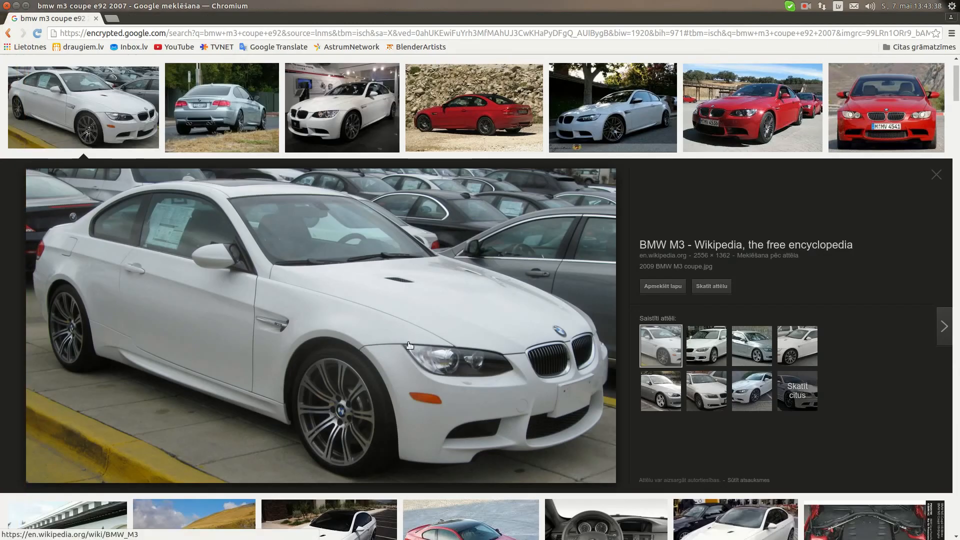
pyautogui.moveTo(1, 369)
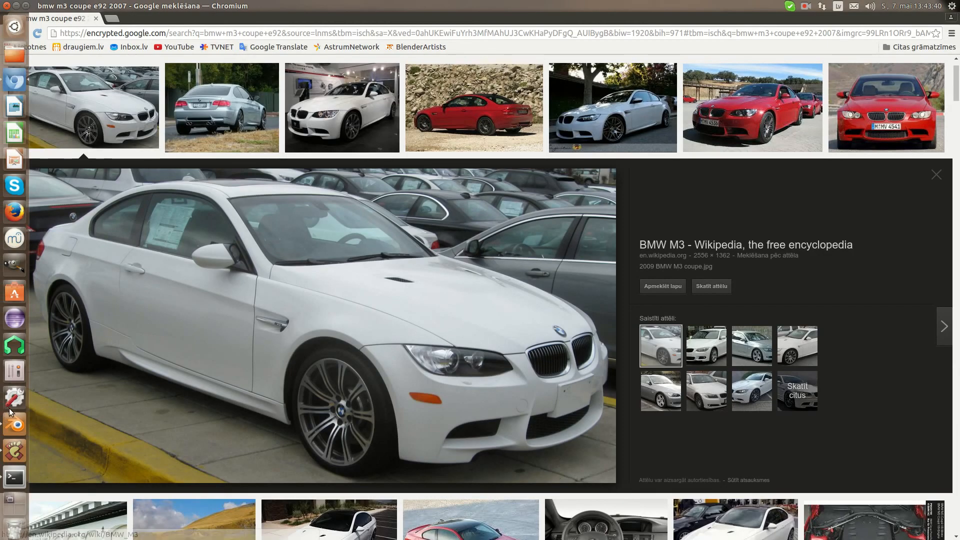
pyautogui.click(13, 423)
pyautogui.moveTo(506, 266)
pyautogui.mouseDown(button='middle')
pyautogui.moveTo(501, 272)
pyautogui.moveTo(536, 269)
pyautogui.moveTo(515, 248)
pyautogui.moveTo(521, 258)
pyautogui.mouseUp(button='middle')
pyautogui.press('a')
pyautogui.scroll(-2, 500, 271)
pyautogui.scroll(2, 500, 272)
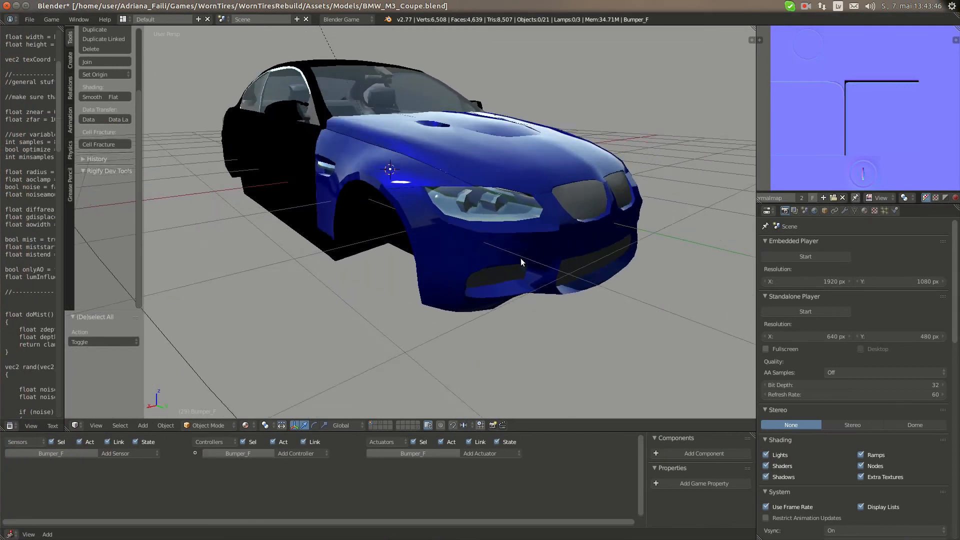
# Move the UVs of the three upper bumper faces between the wheel arch and headlight by 0.75 along Y and 0.25 along X
pyautogui.scroll(3, 520, 258)
pyautogui.press('Tab')
pyautogui.moveTo(456, 253); pyautogui.dragTo(418, 360, button='middle')
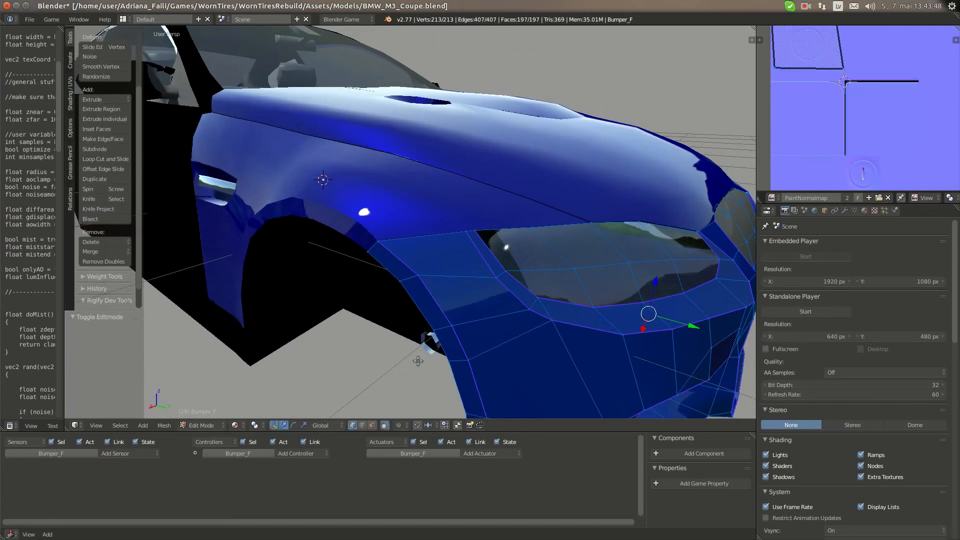
pyautogui.rightClick(381, 259)
pyautogui.keyDown('shift'); pyautogui.rightClick(433, 250); pyautogui.keyUp('shift')
pyautogui.keyDown('shift'); pyautogui.rightClick(483, 252); pyautogui.keyUp('shift')
pyautogui.press('KP_Decimal')
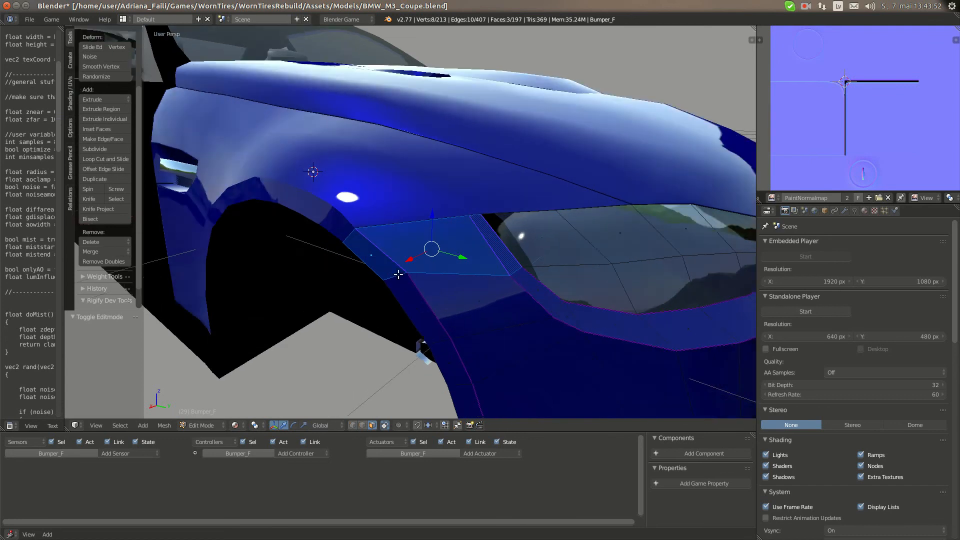
pyautogui.scroll(-2, 839, 122)
pyautogui.scroll(1, 840, 122)
pyautogui.write('g')
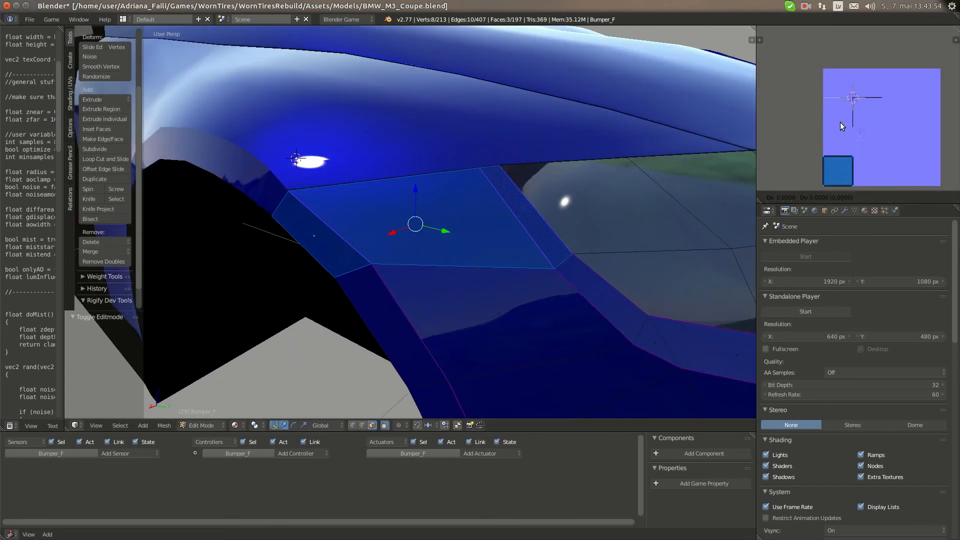
pyautogui.write('y.75')
pyautogui.press('Return')
pyautogui.write('g')
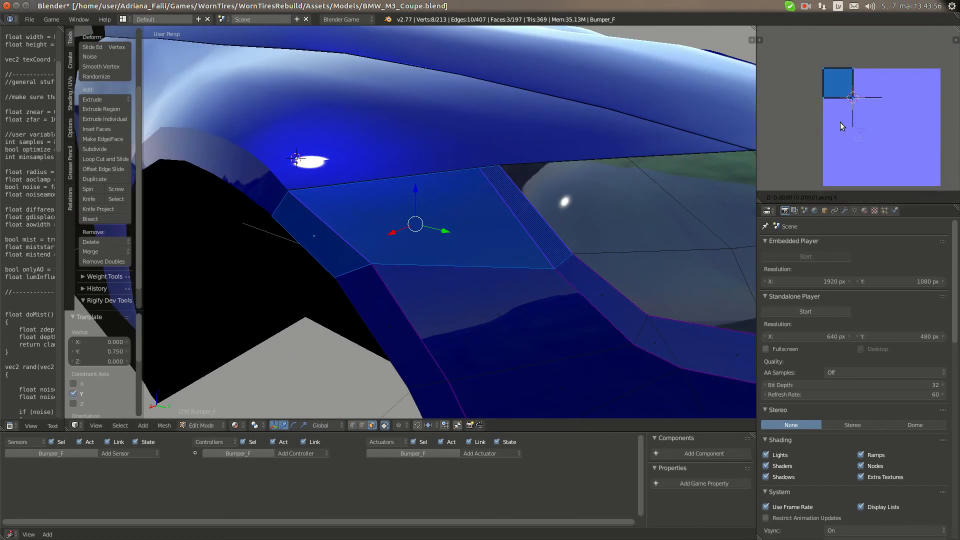
pyautogui.write('x.25')
pyautogui.press('Return')
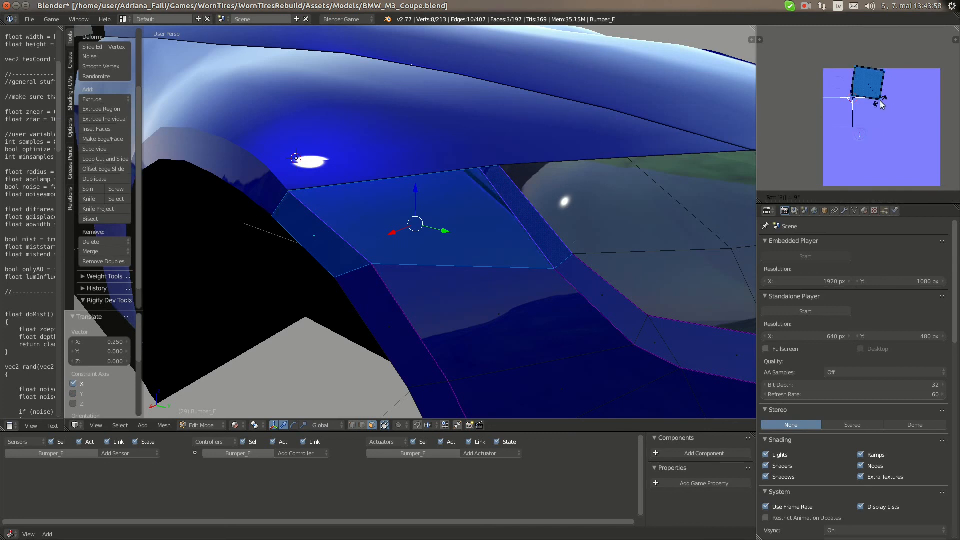
pyautogui.press('Tab')
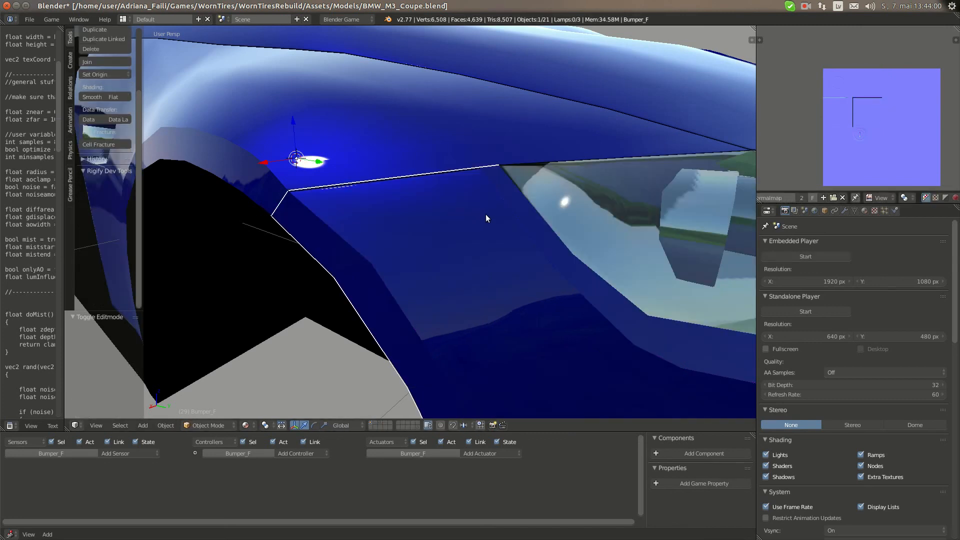
# Rotate the UVs of the narrow bumper face beside the headlight by 90 degrees, and rotate them further to align its seam
pyautogui.scroll(1, 485, 216)
pyautogui.press('Tab')
pyautogui.press('Tab')
pyautogui.press('Tab')
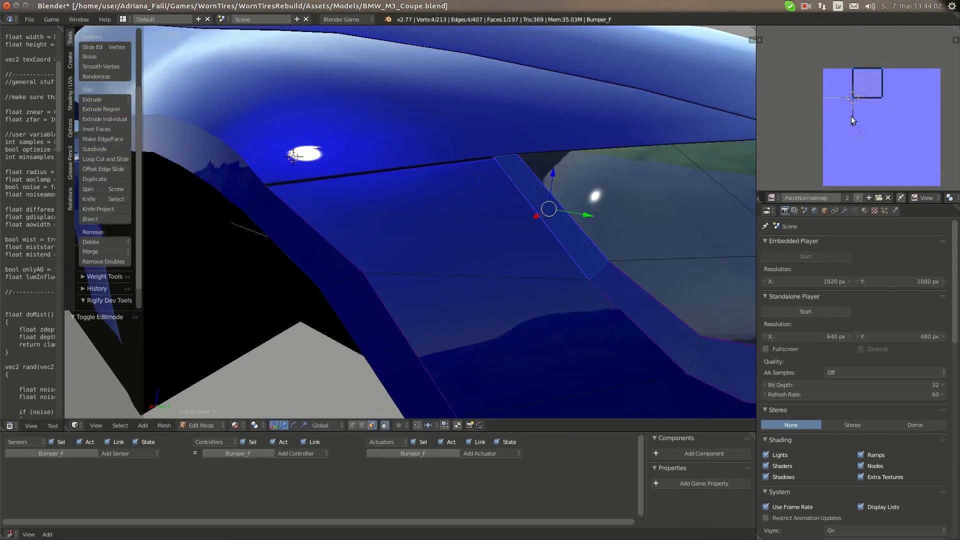
pyautogui.write('r90')
pyautogui.press('Return')
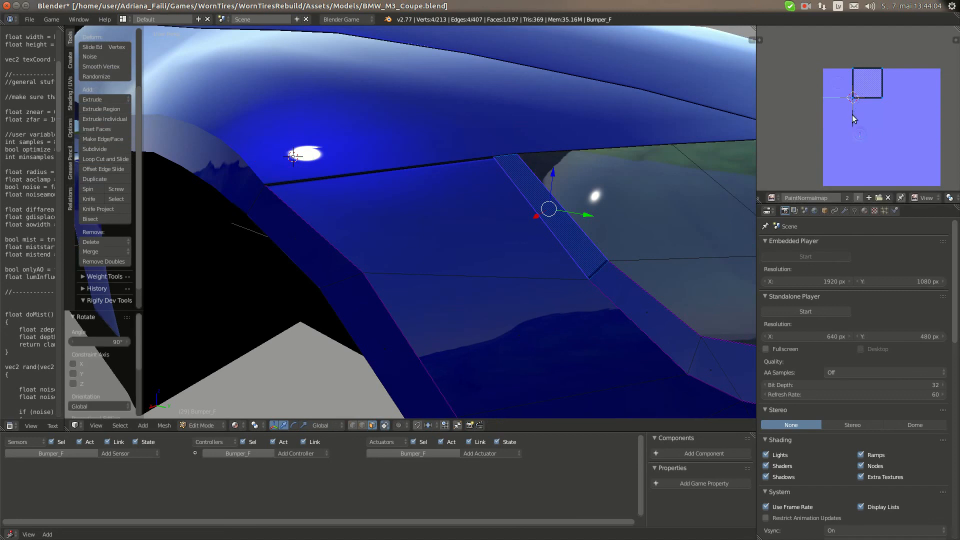
pyautogui.write('r1')
pyautogui.press('Return')
pyautogui.press('Tab')
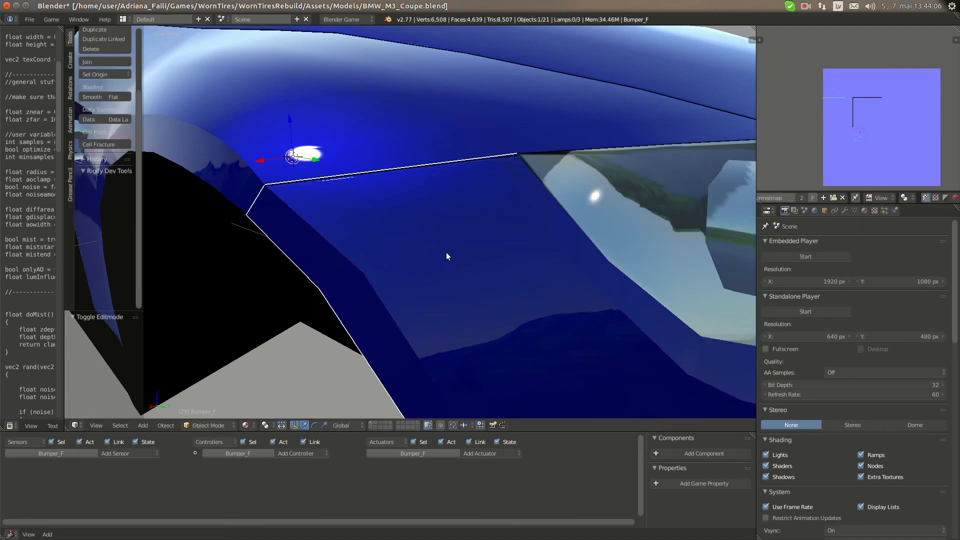
# Inspect the deselected bumper from the front and compare its seams with the reference photo in Chromium before returning to Blender
pyautogui.press('a')
pyautogui.scroll(1, 466, 253)
pyautogui.scroll(-4, 463, 253)
pyautogui.moveTo(460, 257); pyautogui.dragTo(400, 271, button='middle')
pyautogui.scroll(3, 460, 287)
pyautogui.scroll(-5, 463, 287)
pyautogui.moveTo(1, 200)
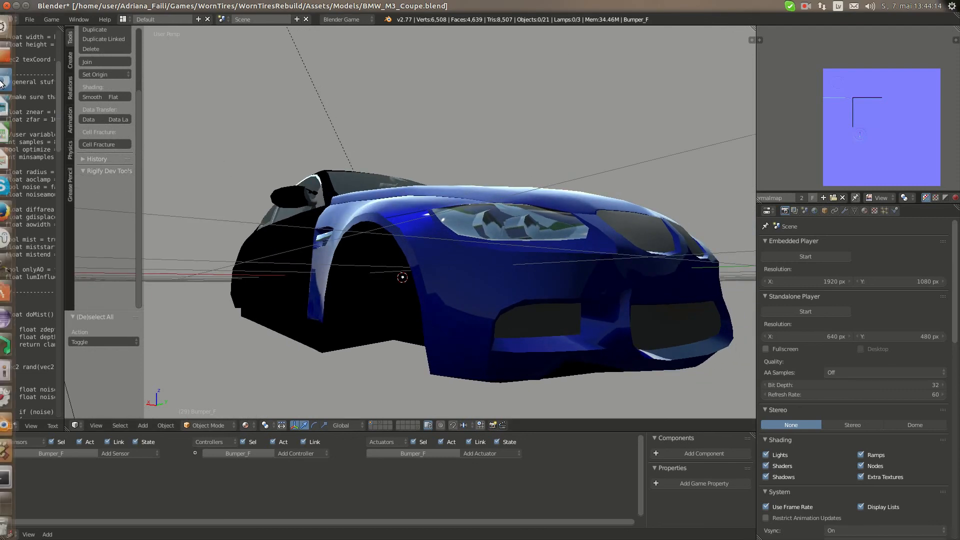
pyautogui.click(15, 81)
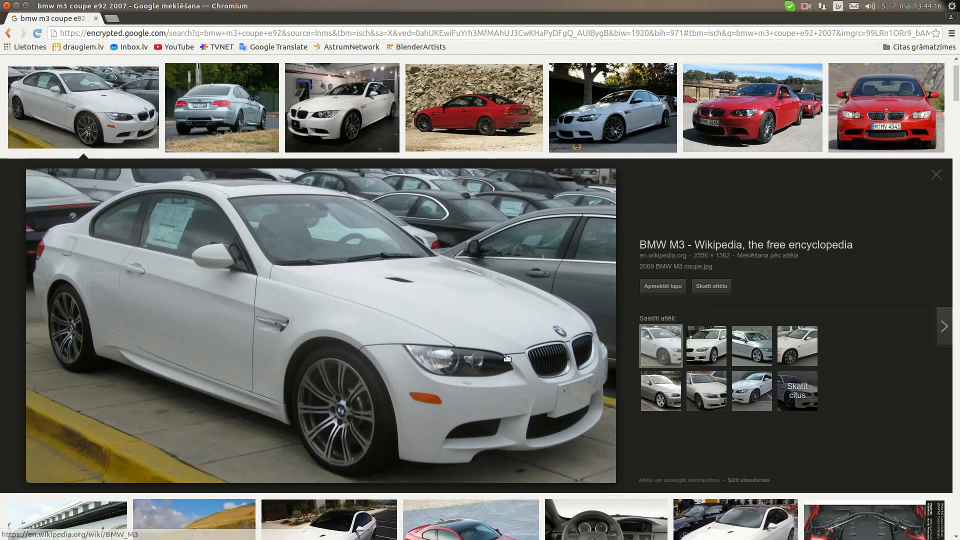
pyautogui.moveTo(1, 359)
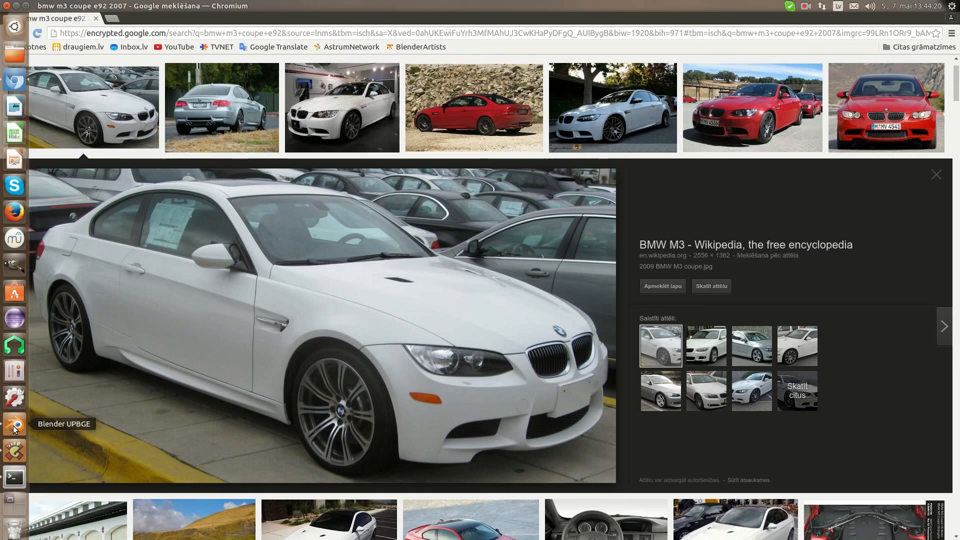
pyautogui.click(14, 426)
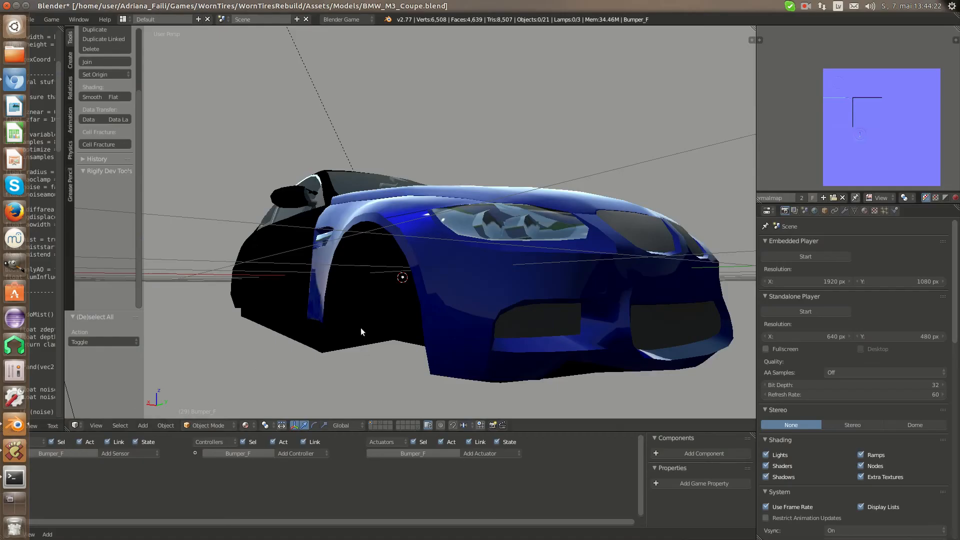
# Move the UVs of the two upper bumper faces between the headlight and grille by 0.75 along Y and 0.25 along X
pyautogui.moveTo(361, 329)
pyautogui.mouseDown(button='middle')
pyautogui.moveTo(514, 320)
pyautogui.moveTo(361, 311)
pyautogui.mouseUp(button='middle')
pyautogui.scroll(3, 386, 314)
pyautogui.press('Tab')
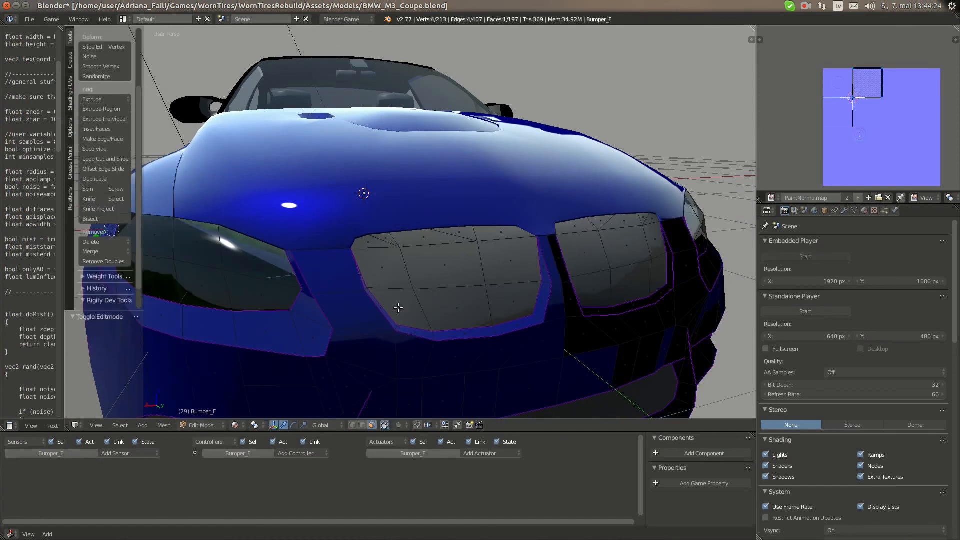
pyautogui.keyDown('shift'); pyautogui.rightClick(332, 260); pyautogui.keyUp('shift')
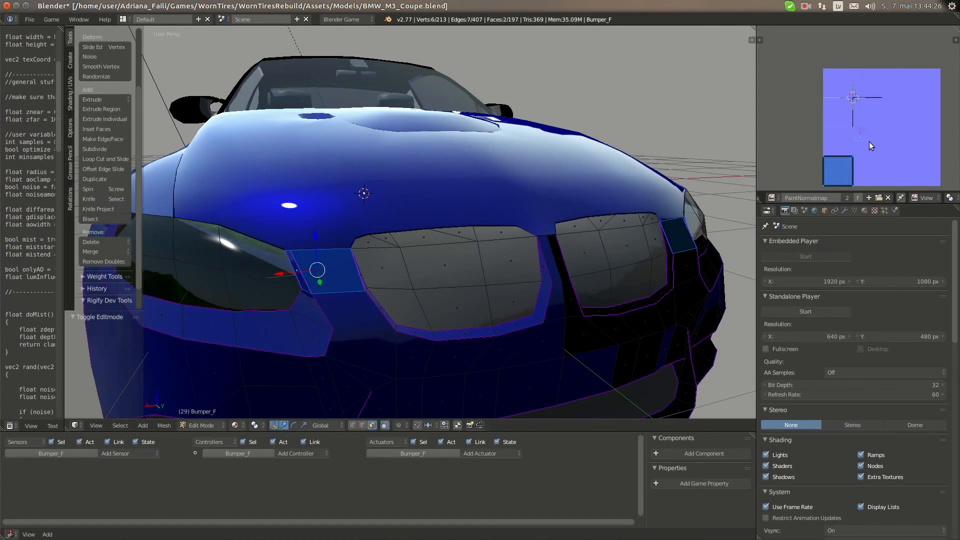
pyautogui.write('gy0.75')
pyautogui.press('Return')
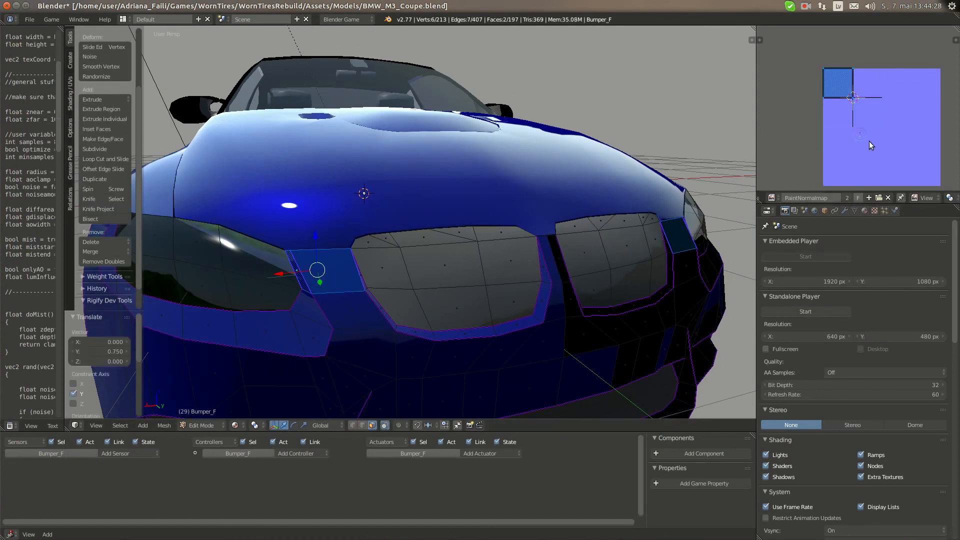
pyautogui.write('gx0.25')
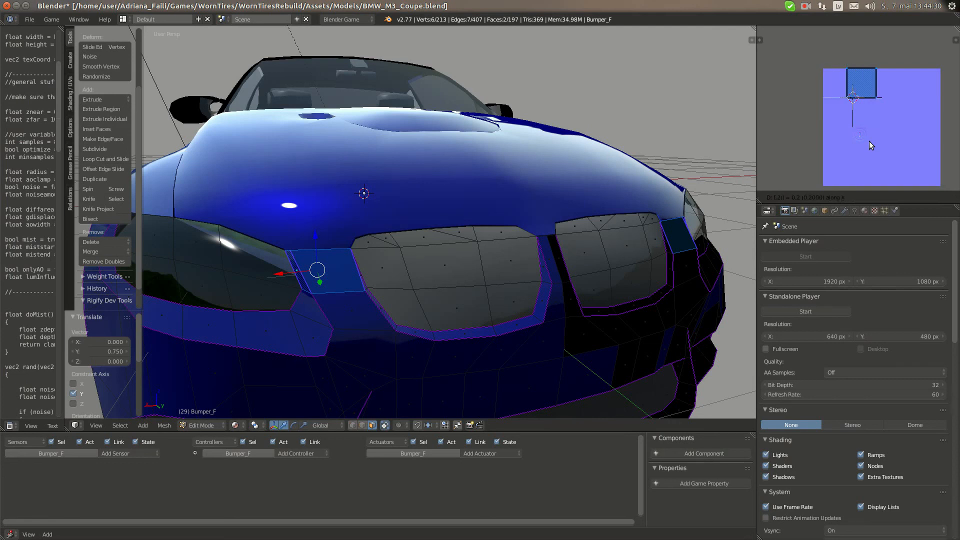
pyautogui.press('Return')
pyautogui.press('Tab')
# Inspect the seam between the bonnet and bumper near the grille, up close and against the whole front end
pyautogui.scroll(6, 410, 269)
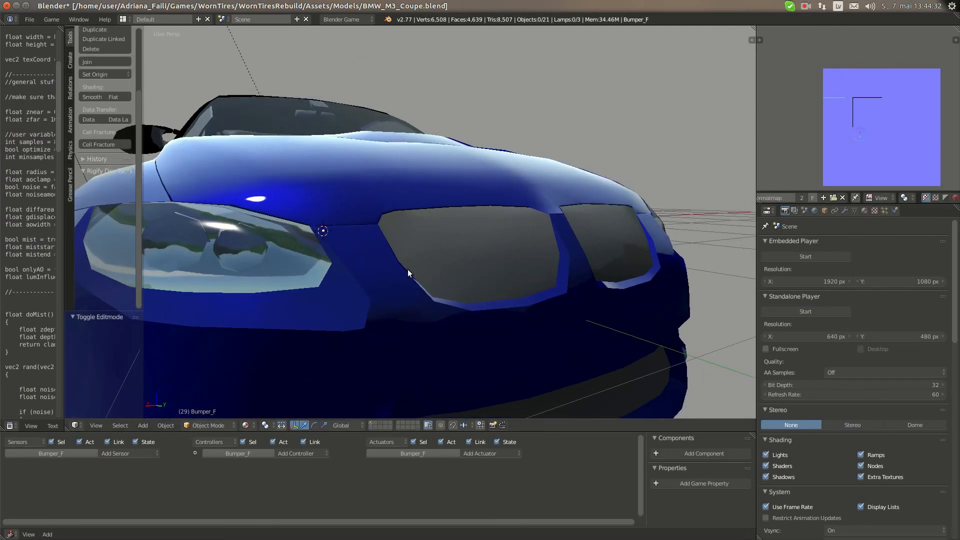
pyautogui.press('Tab')
pyautogui.press('a')
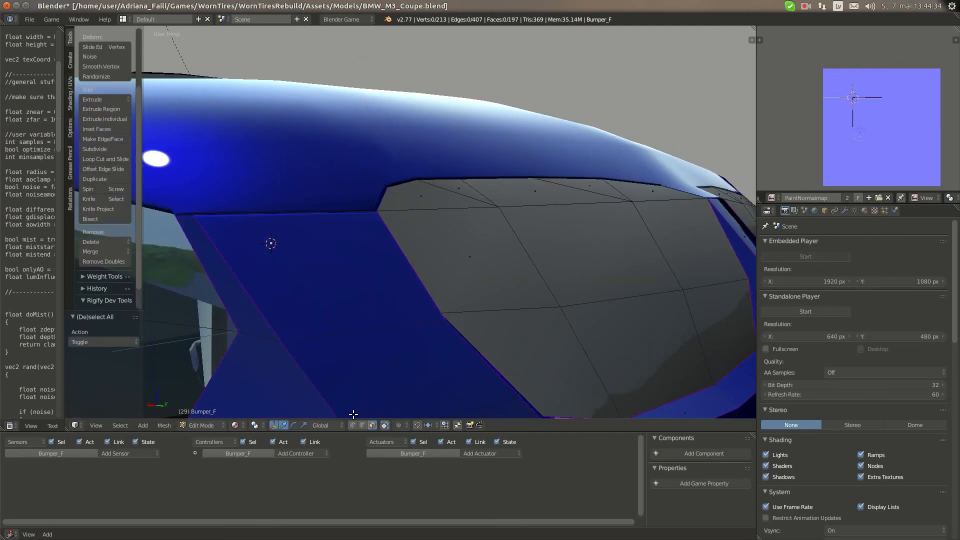
pyautogui.press('a')
pyautogui.press('Tab')
pyautogui.scroll(-6, 380, 293)
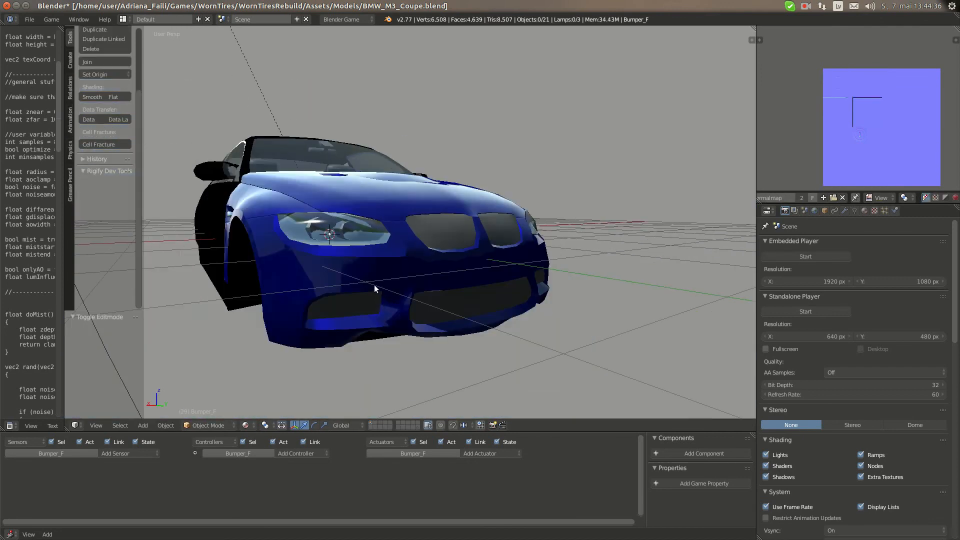
pyautogui.moveTo(374, 284); pyautogui.dragTo(306, 254, button='middle')
pyautogui.scroll(-4, 379, 310)
pyautogui.scroll(5, 353, 299)
# Select the right door, examine the door in the Chromium reference photo, and return to Blender for a side view of the model
pyautogui.rightClick(264, 297)
pyautogui.scroll(-3, 361, 247)
pyautogui.scroll(5, 502, 221)
pyautogui.scroll(-3, 371, 257)
pyautogui.rightClick(370, 254)
pyautogui.moveTo(0, 345)
pyautogui.click(6, 94)
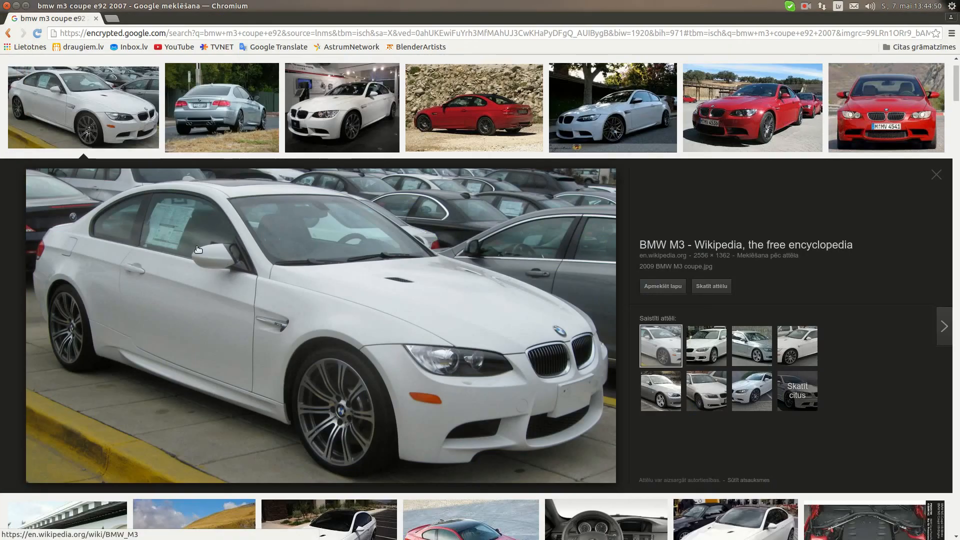
pyautogui.moveTo(0, 360)
pyautogui.click(16, 415)
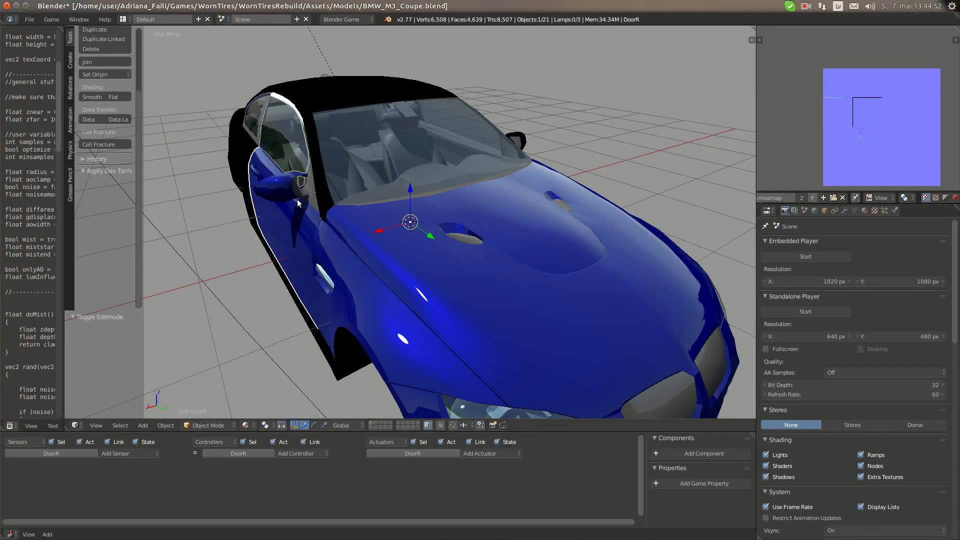
pyautogui.moveTo(297, 203); pyautogui.dragTo(470, 191, button='middle')
pyautogui.scroll(2, 475, 208)
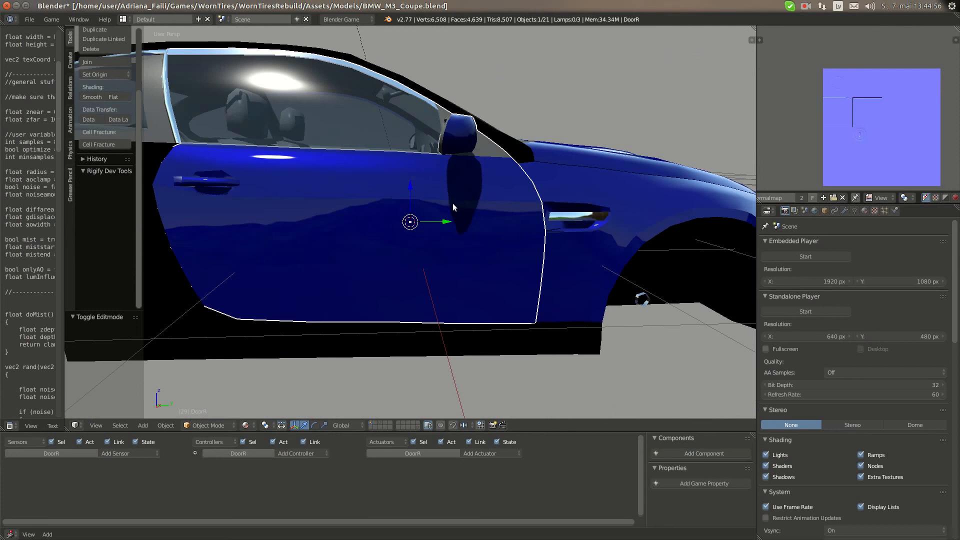
# Examine the door handle's mesh in Edit Mode, in solid and wireframe display, from the side and rear
pyautogui.moveTo(1, 90)
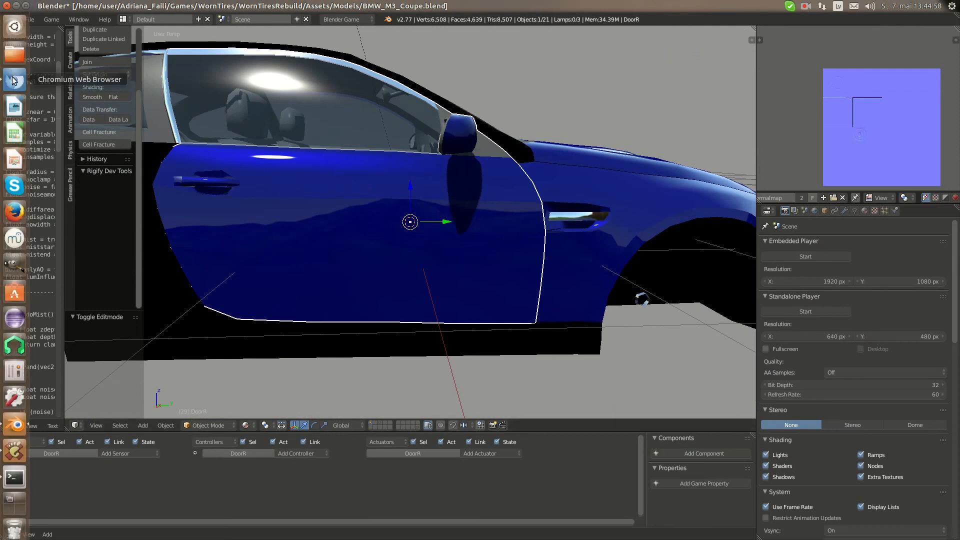
pyautogui.press('Tab')
pyautogui.scroll(8, 328, 300)
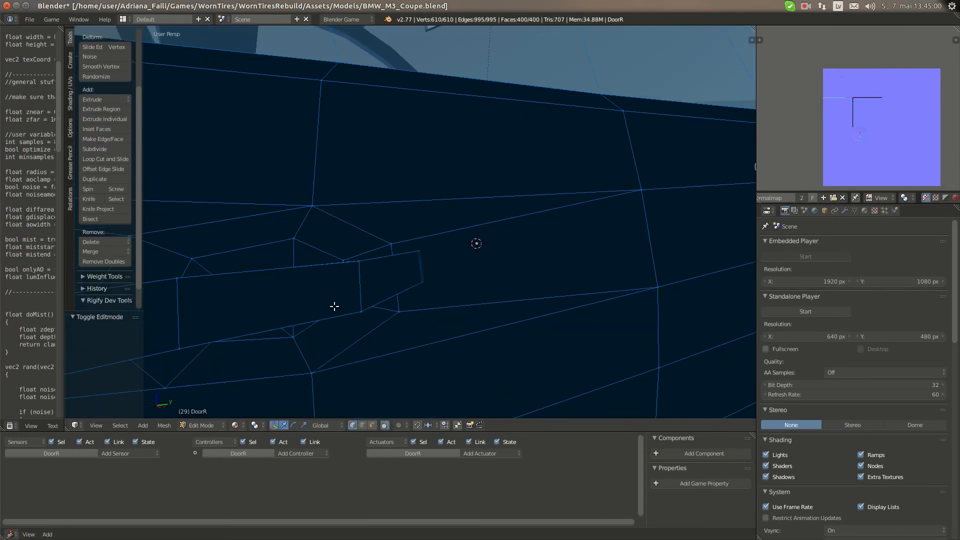
pyautogui.scroll(-4, 364, 386)
pyautogui.rightClick(269, 278)
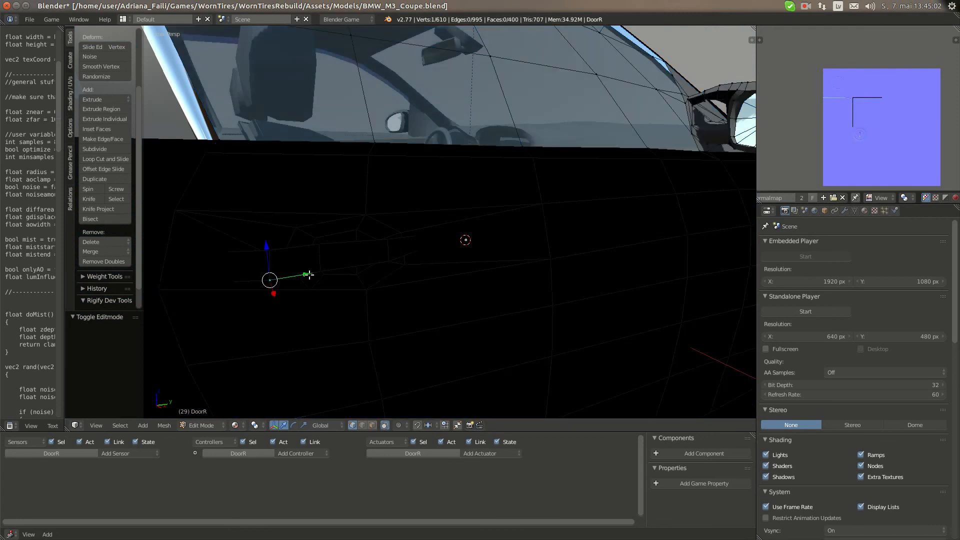
pyautogui.rightClick(251, 246)
pyautogui.click(353, 425)
pyautogui.scroll(5, 317, 313)
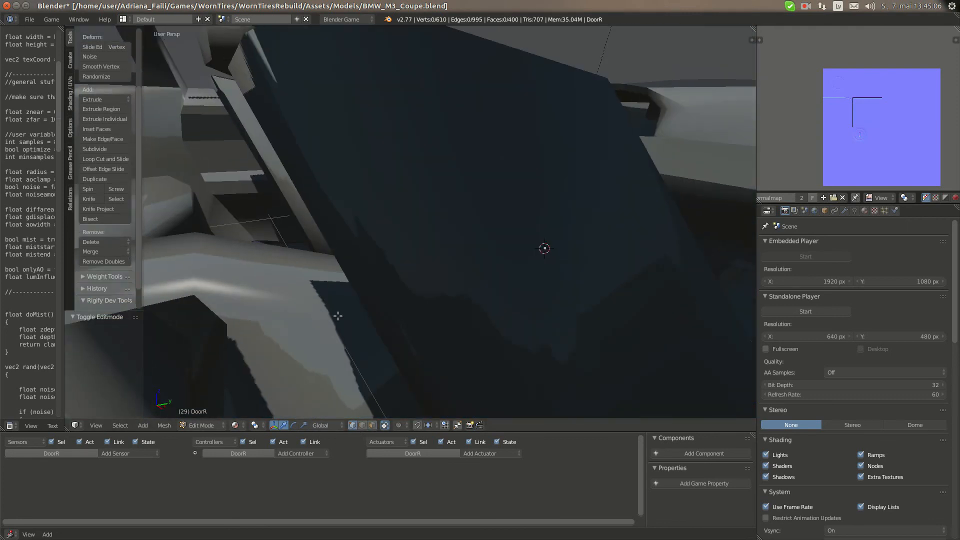
pyautogui.scroll(4, 330, 313)
pyautogui.rightClick(282, 297)
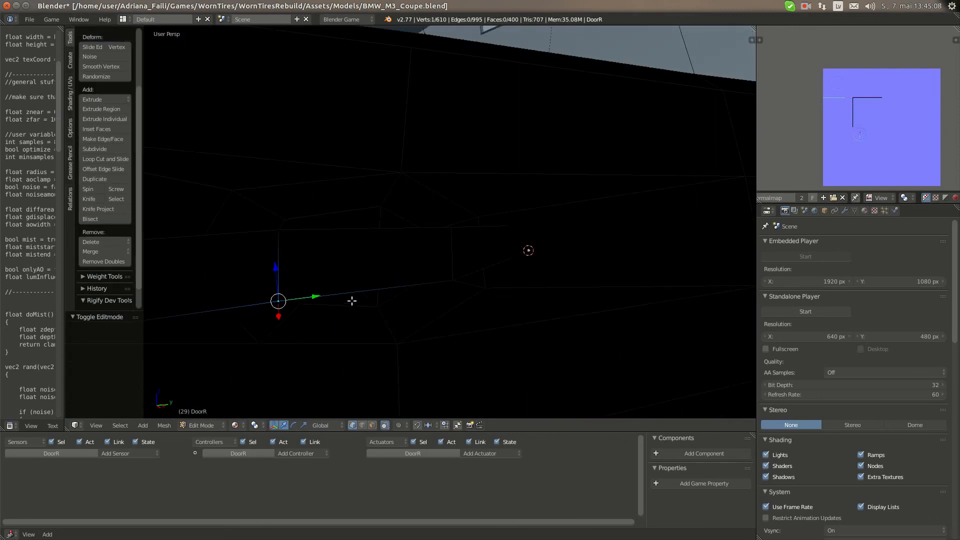
pyautogui.moveTo(352, 300); pyautogui.dragTo(353, 198, button='middle')
pyautogui.press('a')
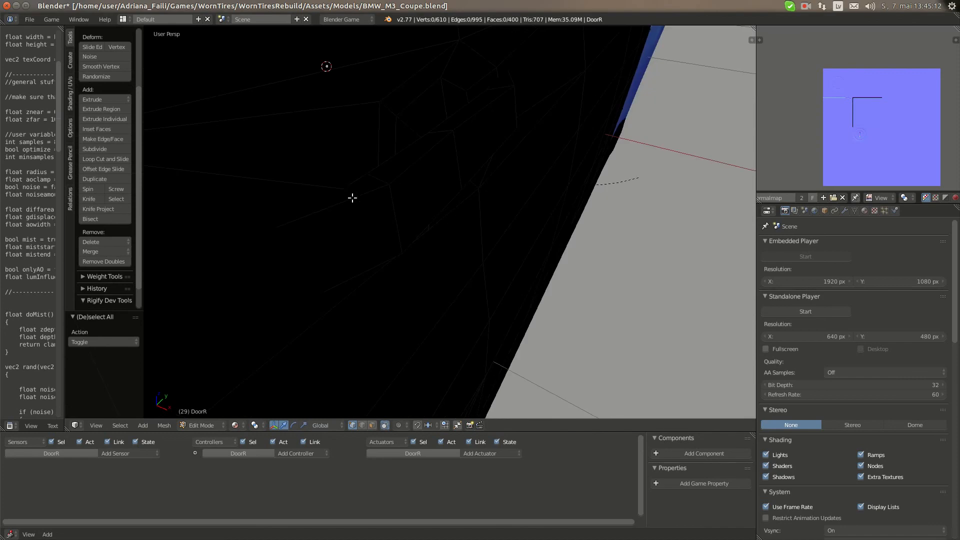
pyautogui.scroll(-5, 351, 220)
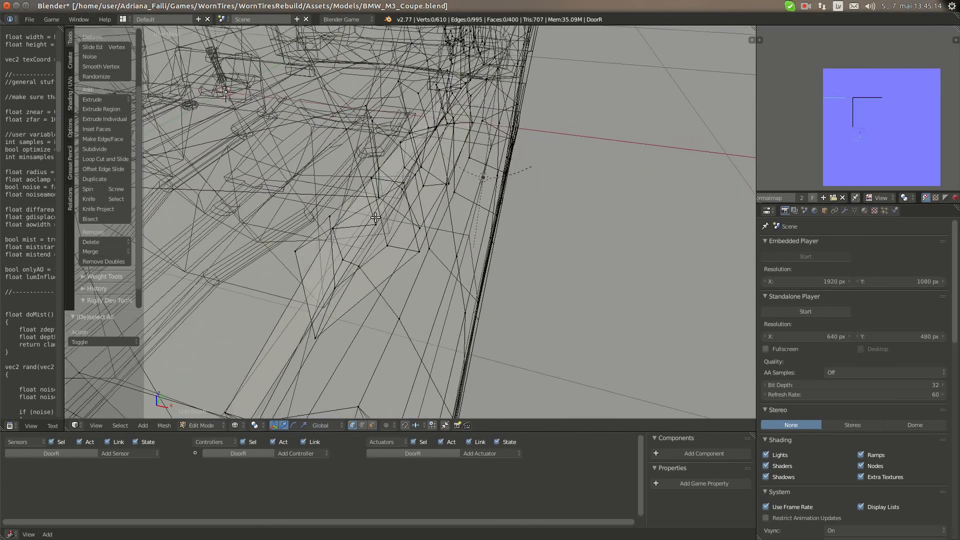
pyautogui.moveTo(336, 222); pyautogui.dragTo(384, 211, button='middle')
pyautogui.press('k')
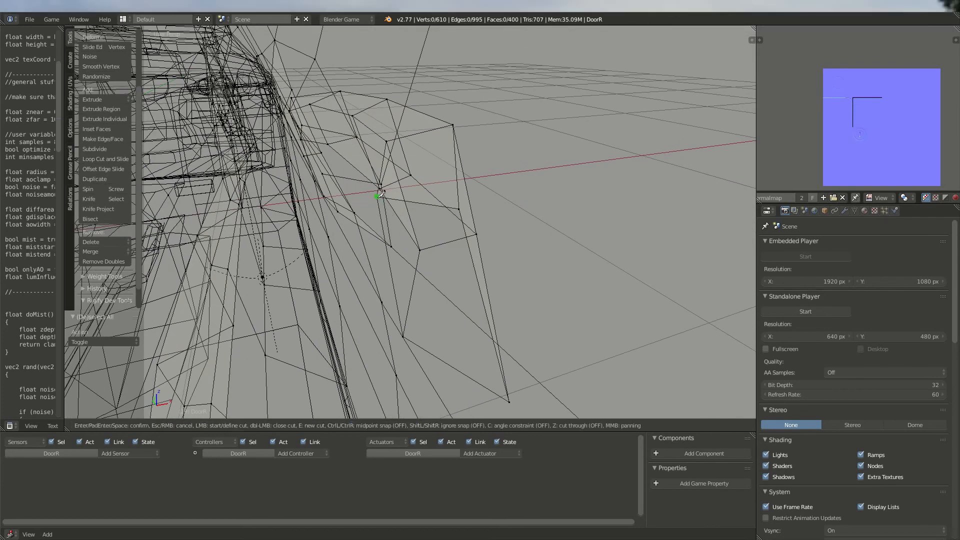
pyautogui.moveTo(412, 197); pyautogui.dragTo(366, 207, button='middle')
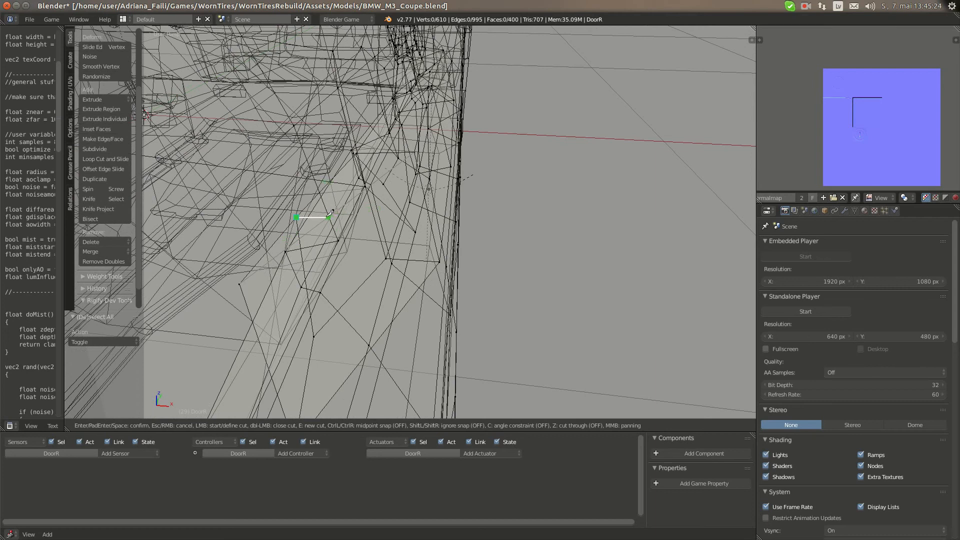
pyautogui.press('Escape')
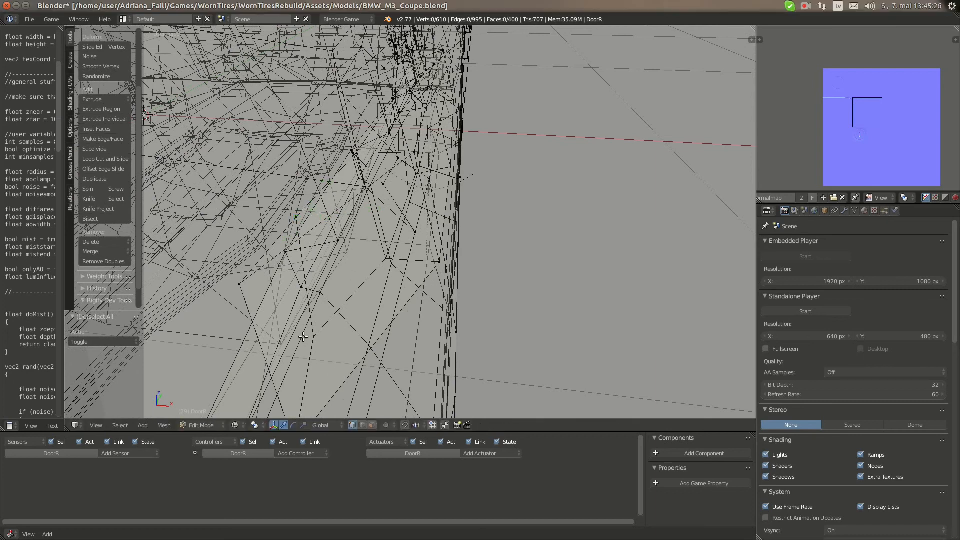
# Select the faces around the protruding door handle grip and move them 0.2 along global X, away from the door
pyautogui.press('z')
pyautogui.rightClick(376, 244)
pyautogui.keyDown('shift'); pyautogui.rightClick(362, 168); pyautogui.keyUp('shift')
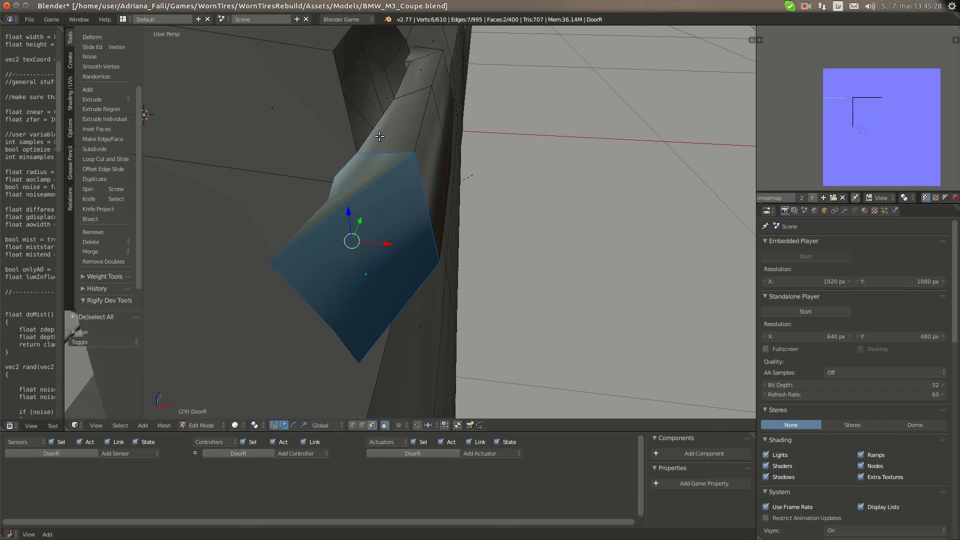
pyautogui.keyDown('shift'); pyautogui.rightClick(403, 109); pyautogui.keyUp('shift')
pyautogui.moveTo(407, 107); pyautogui.dragTo(361, 177, button='middle')
pyautogui.keyDown('shift'); pyautogui.rightClick(442, 199); pyautogui.keyUp('shift')
pyautogui.moveTo(523, 164); pyautogui.dragTo(520, 255, button='middle')
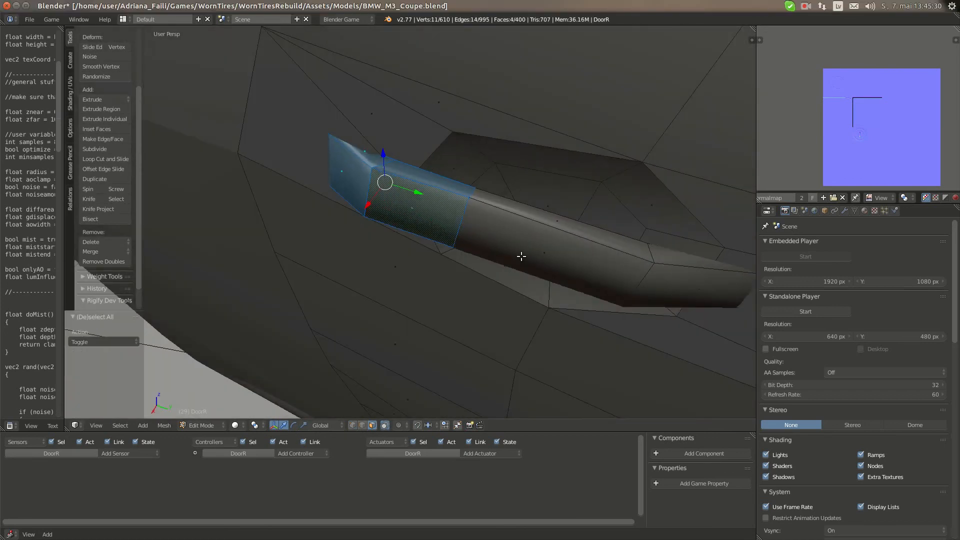
pyautogui.keyDown('shift'); pyautogui.rightClick(545, 228); pyautogui.keyUp('shift')
pyautogui.keyDown('shift'); pyautogui.rightClick(600, 284); pyautogui.keyUp('shift')
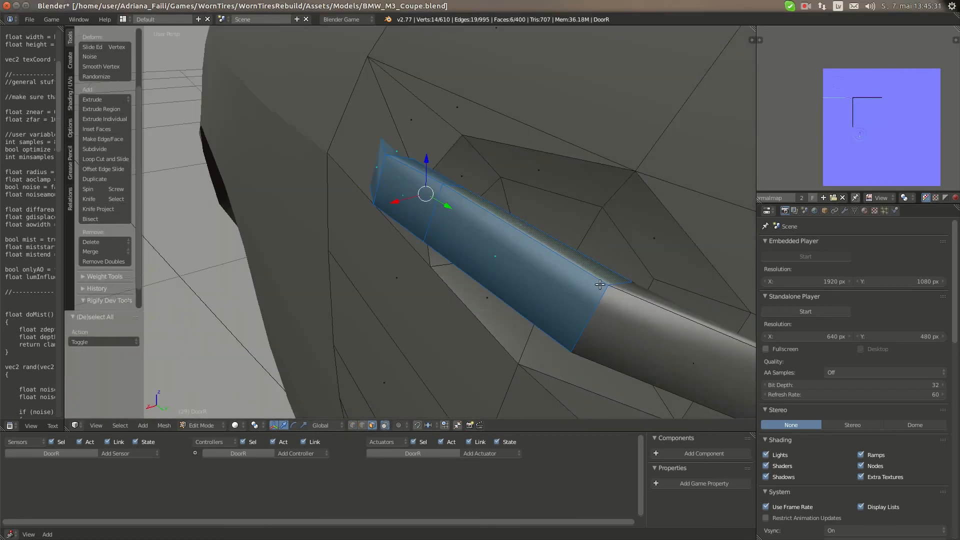
pyautogui.keyDown('shift'); pyautogui.rightClick(628, 294); pyautogui.keyUp('shift')
pyautogui.moveTo(629, 294); pyautogui.dragTo(368, 225, button='middle')
pyautogui.keyDown('shift'); pyautogui.rightClick(368, 225); pyautogui.keyUp('shift')
pyautogui.keyDown('shift'); pyautogui.rightClick(415, 213); pyautogui.keyUp('shift')
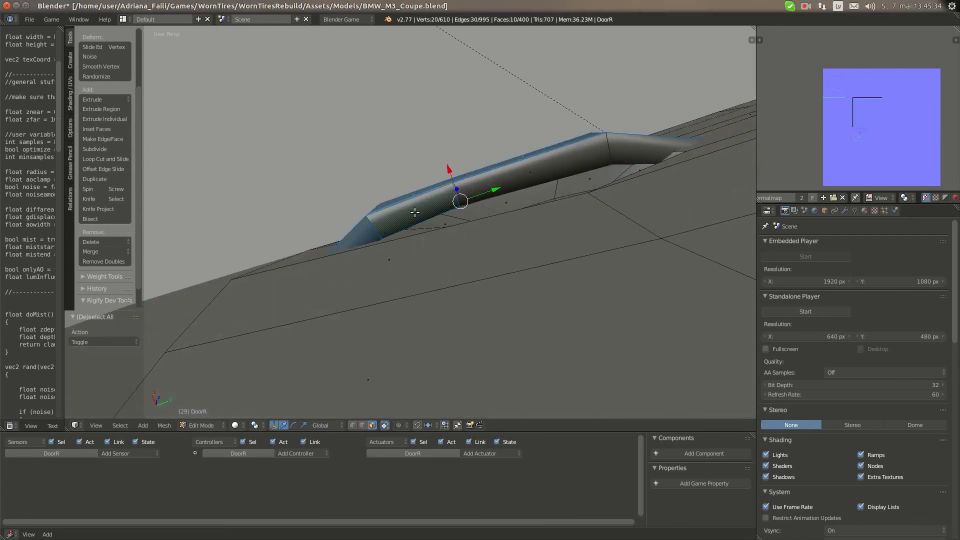
pyautogui.keyDown('shift'); pyautogui.rightClick(633, 155); pyautogui.keyUp('shift')
pyautogui.keyDown('shift'); pyautogui.rightClick(410, 171); pyautogui.keyUp('shift')
pyautogui.moveTo(410, 171); pyautogui.dragTo(514, 265, button='middle')
pyautogui.write('gx')
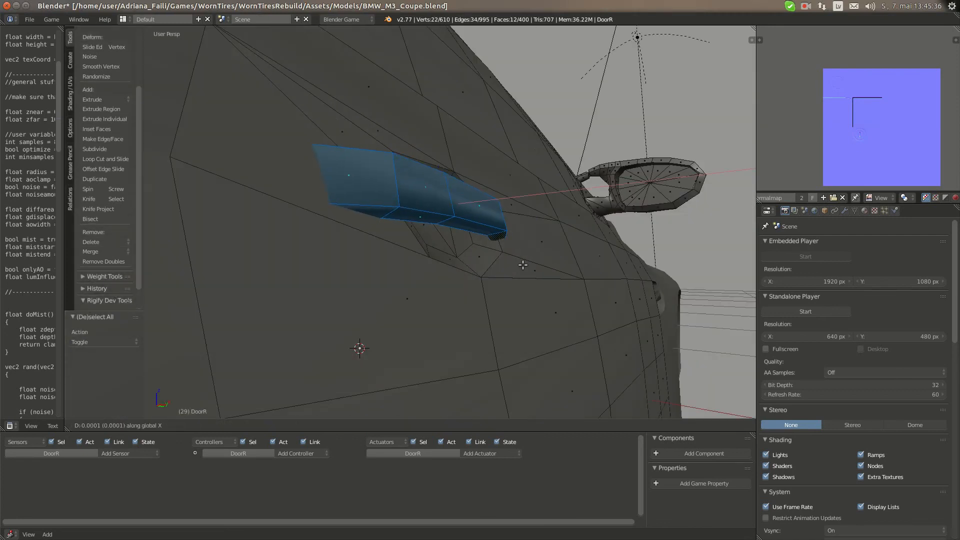
pyautogui.write('0.2')
pyautogui.press('Return')
# Delete the four inner faces of the handle grip that face the door
pyautogui.moveTo(580, 245); pyautogui.dragTo(519, 250, button='middle')
pyautogui.press('KP_Decimal')
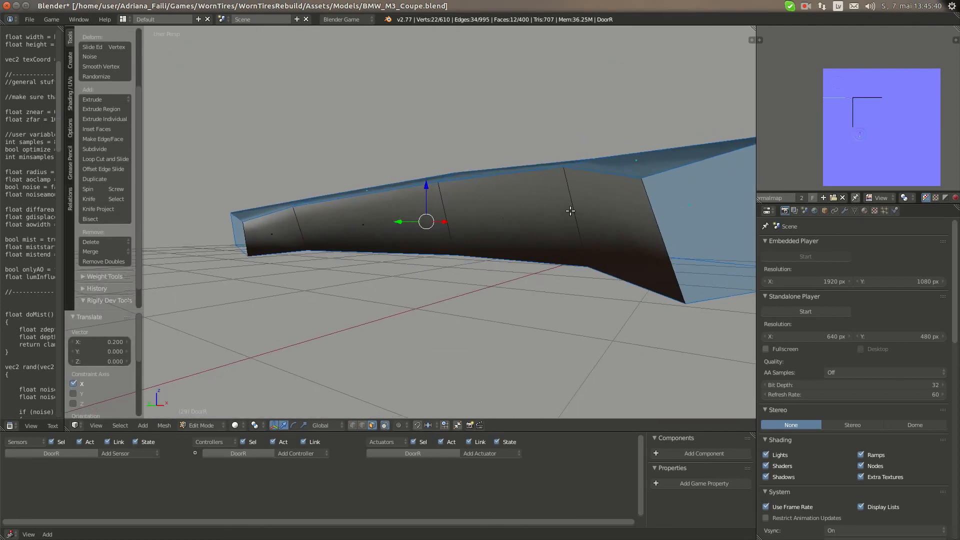
pyautogui.rightClick(578, 212)
pyautogui.keyDown('shift'); pyautogui.rightClick(514, 216); pyautogui.keyUp('shift')
pyautogui.keyDown('shift'); pyautogui.rightClick(327, 228); pyautogui.keyUp('shift')
pyautogui.keyDown('shift'); pyautogui.rightClick(267, 231); pyautogui.keyUp('shift')
pyautogui.moveTo(425, 224); pyautogui.dragTo(495, 243, button='middle')
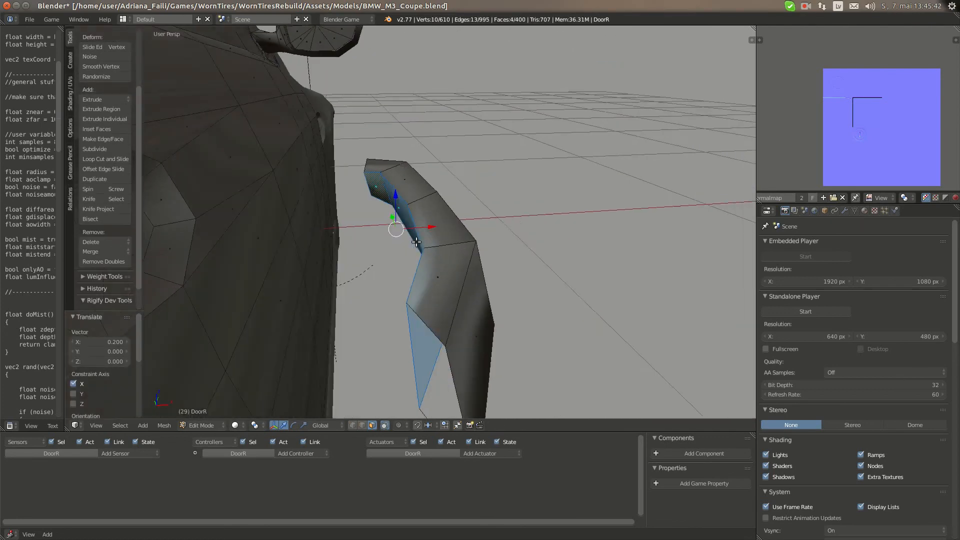
pyautogui.moveTo(416, 242); pyautogui.dragTo(392, 265, button='middle')
pyautogui.press('x')
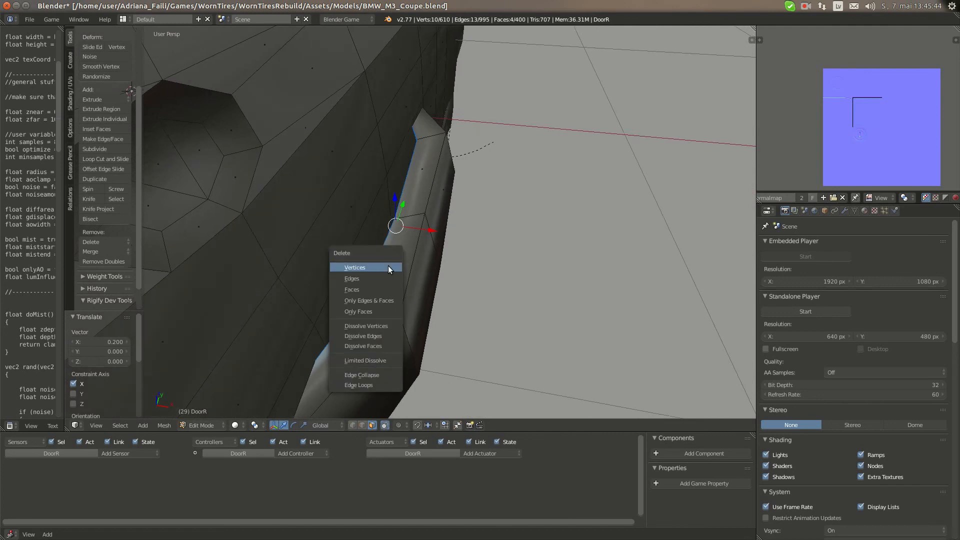
pyautogui.click(382, 290)
# Knife-cut a new edge across the handle grip's rear section, running around its upper, outer and lower faces
pyautogui.moveTo(381, 300); pyautogui.dragTo(368, 395, button='middle')
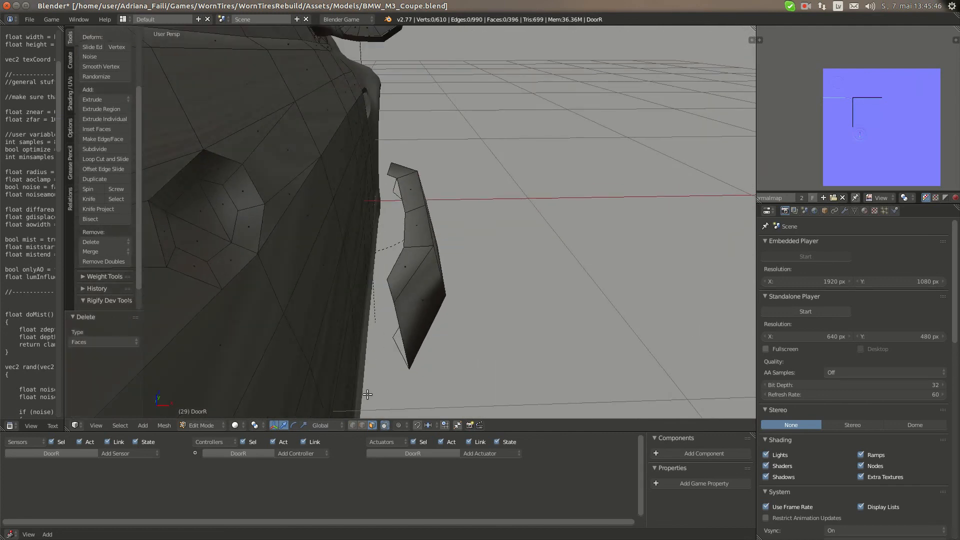
pyautogui.click(353, 425)
pyautogui.moveTo(415, 307)
pyautogui.mouseDown(button='middle')
pyautogui.moveTo(389, 323)
pyautogui.moveTo(406, 311)
pyautogui.mouseUp(button='middle')
pyautogui.press('a')
pyautogui.press('a')
pyautogui.press('k')
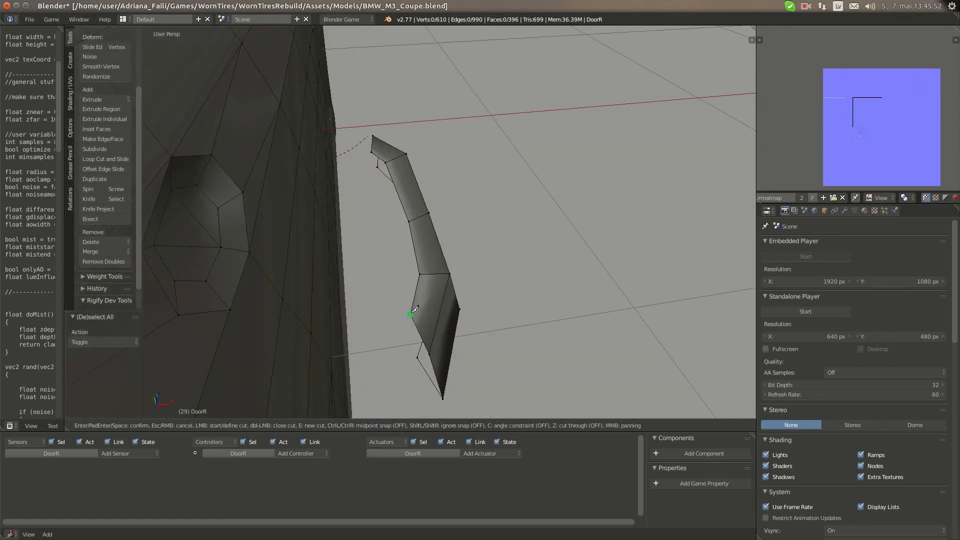
pyautogui.click(410, 314)
pyautogui.click(443, 310)
pyautogui.moveTo(442, 309); pyautogui.dragTo(369, 296, button='middle')
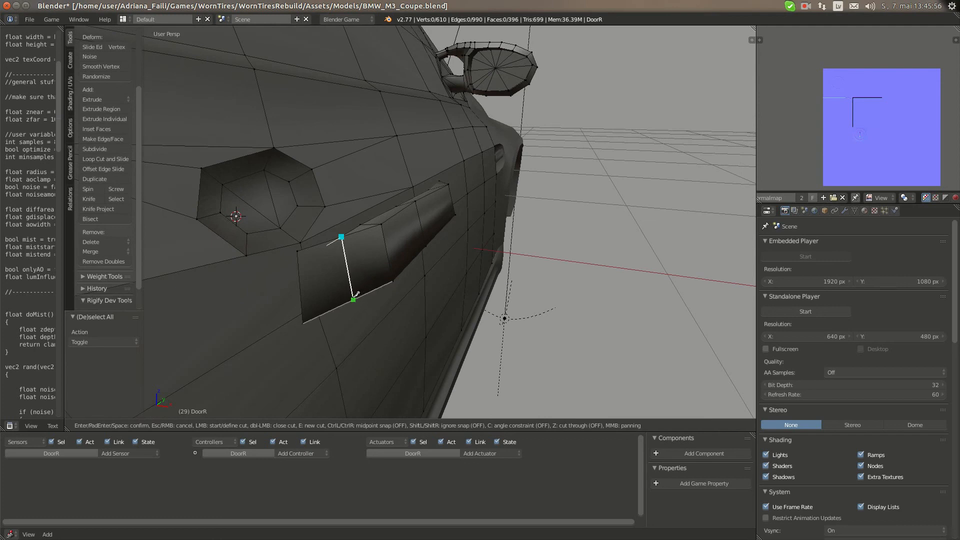
pyautogui.moveTo(353, 298); pyautogui.dragTo(397, 254, button='middle')
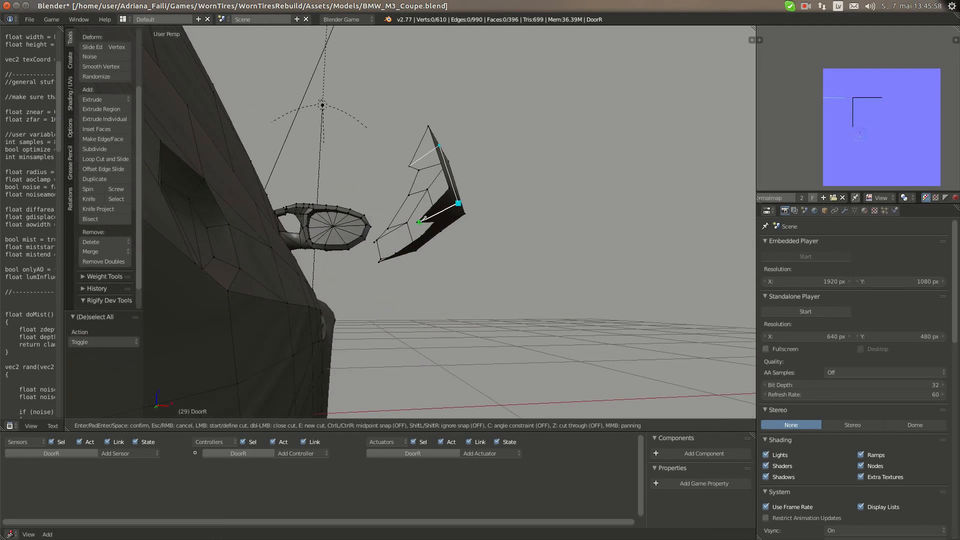
pyautogui.click(457, 202)
pyautogui.press('Return')
# Move the two outer vertices of the new handle cut 0.004 along X and -0.005 along Y
pyautogui.moveTo(456, 205); pyautogui.dragTo(395, 329, button='middle')
pyautogui.rightClick(371, 314)
pyautogui.keyDown('shift'); pyautogui.rightClick(400, 340); pyautogui.keyUp('shift')
pyautogui.moveTo(400, 338); pyautogui.dragTo(407, 340)
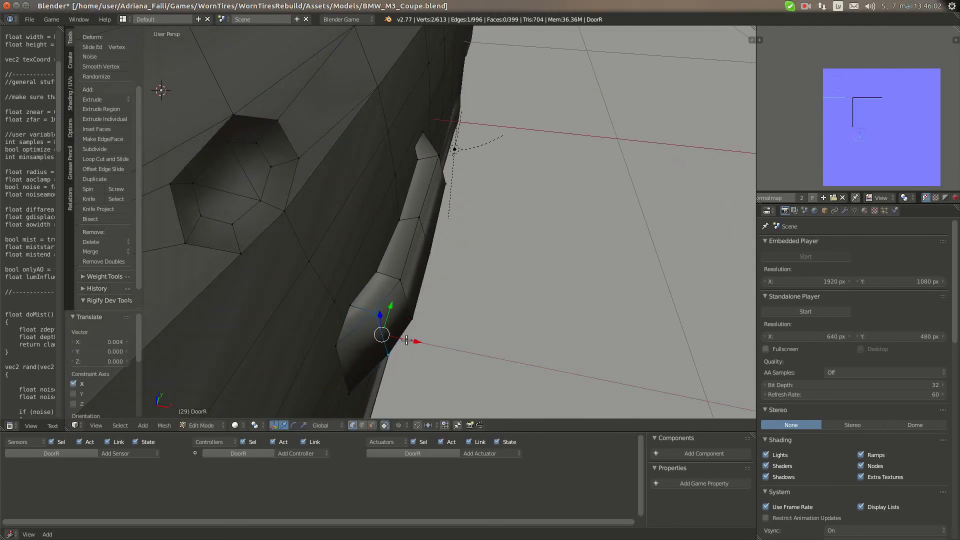
pyautogui.moveTo(391, 305); pyautogui.dragTo(389, 311)
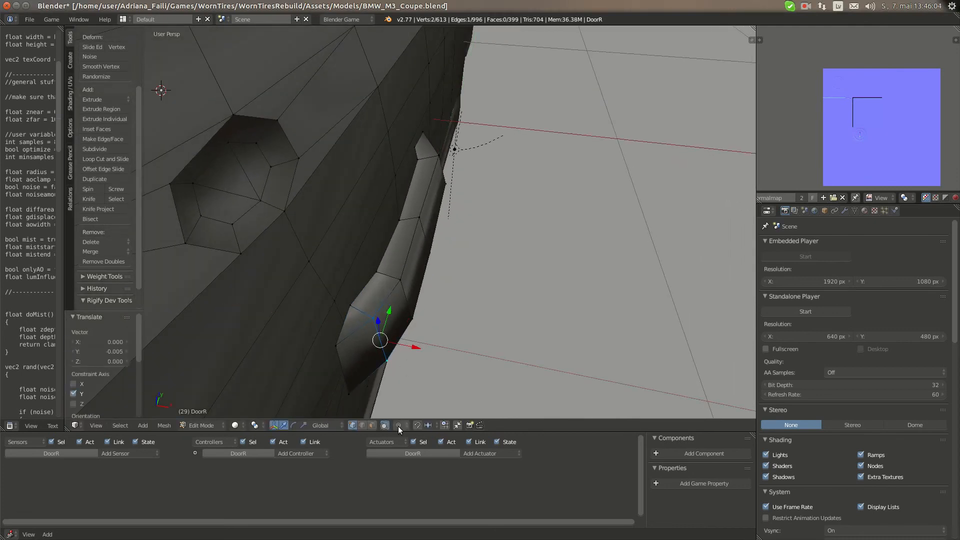
# Select all faces of the right door in face mode and reset their UV projection
pyautogui.click(373, 427)
pyautogui.rightClick(402, 321)
pyautogui.press('KP_Decimal')
pyautogui.scroll(-9, 428, 250)
pyautogui.moveTo(510, 242); pyautogui.dragTo(488, 249, button='middle')
pyautogui.scroll(-4, 428, 250)
pyautogui.press('a')
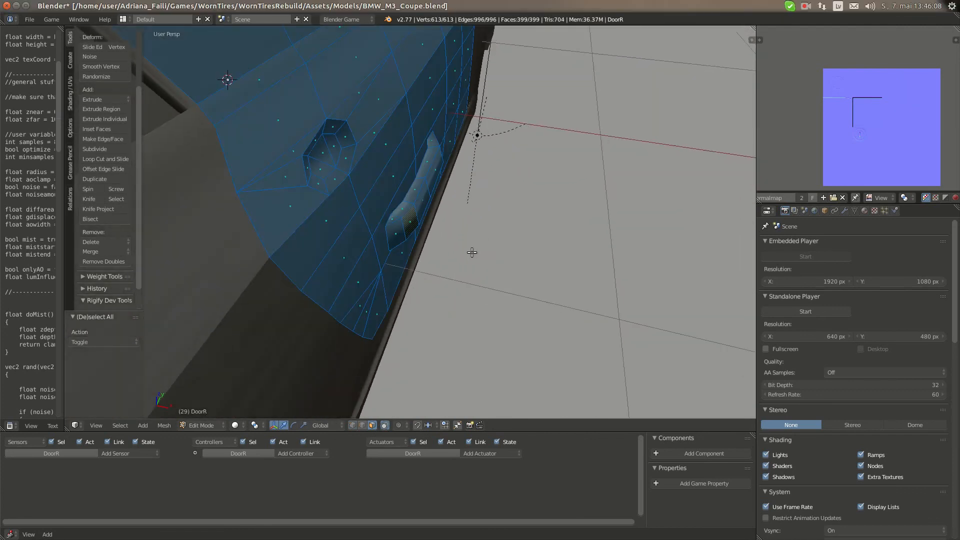
pyautogui.scroll(-3, 464, 243)
pyautogui.press('u')
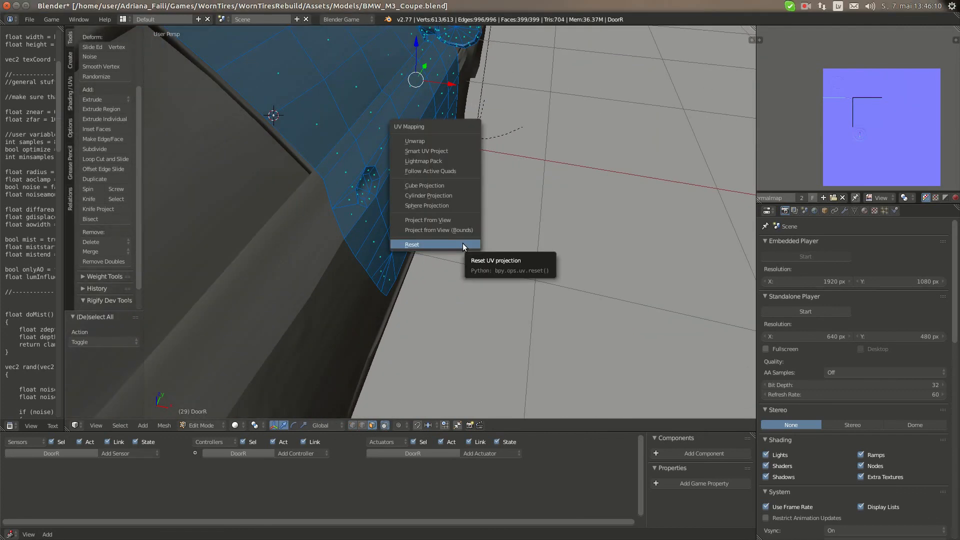
pyautogui.click(463, 243)
# Scale all of the door's UVs by 0.25 over the normal map
pyautogui.scroll(-7, 461, 173)
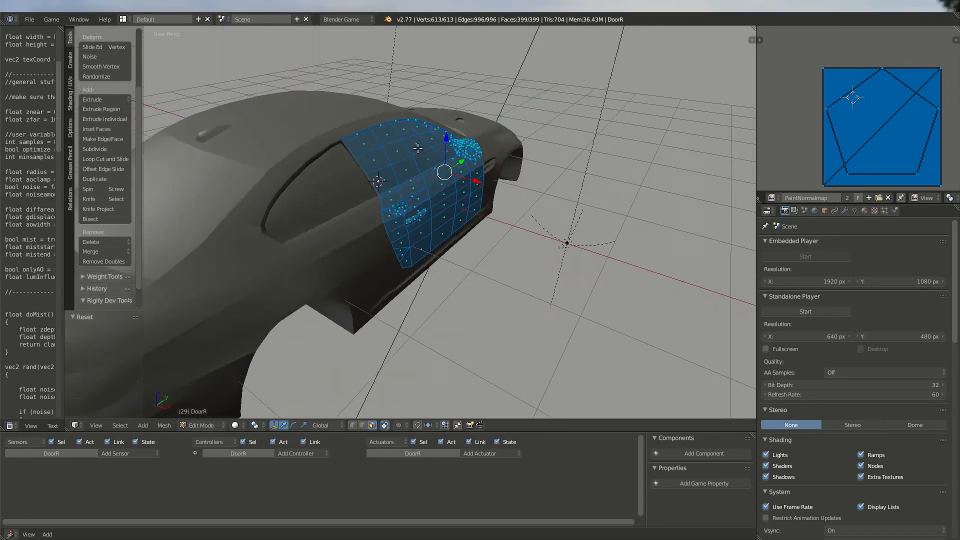
pyautogui.scroll(8, 407, 141)
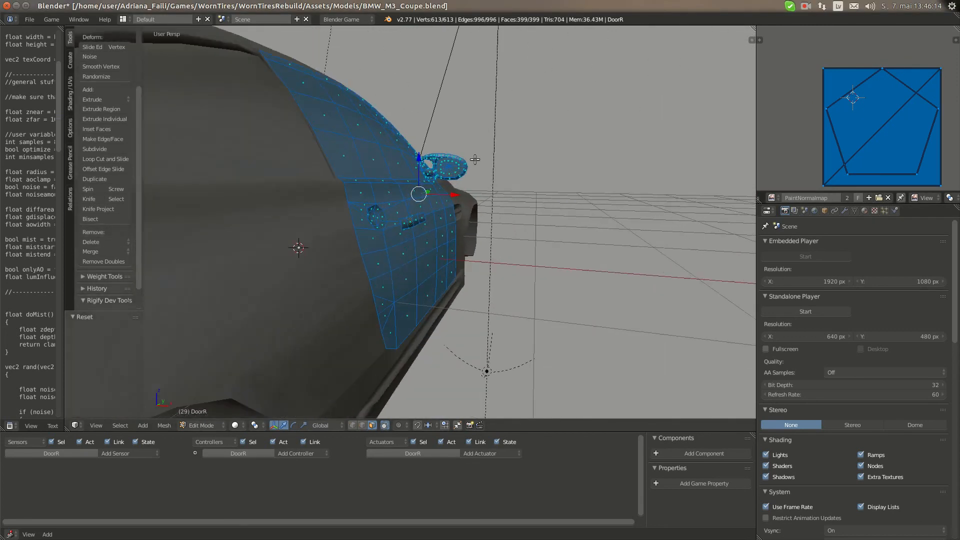
pyautogui.moveTo(445, 198); pyautogui.dragTo(476, 149, button='middle')
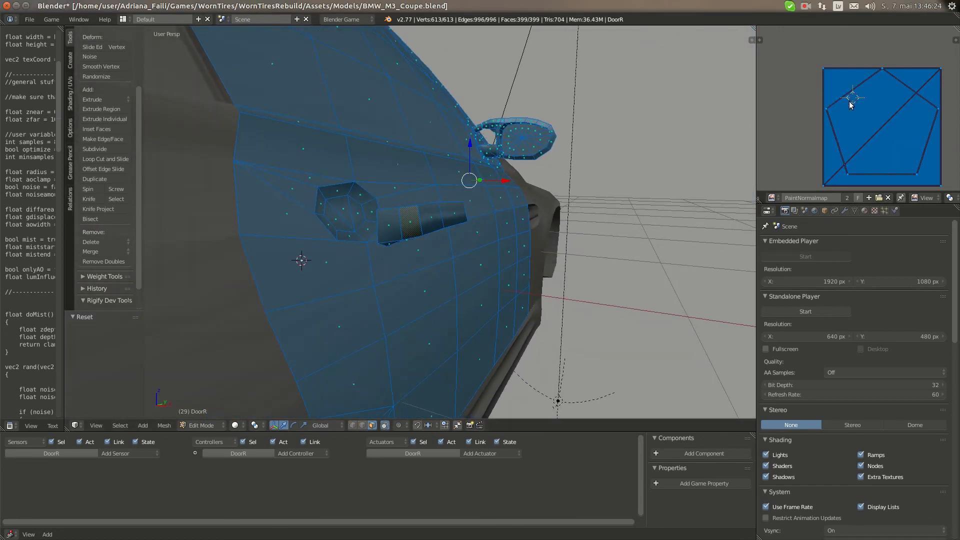
pyautogui.moveTo(580, 140); pyautogui.dragTo(434, 242, button='middle')
pyautogui.moveTo(412, 306); pyautogui.dragTo(429, 303, button='middle')
pyautogui.write('s')
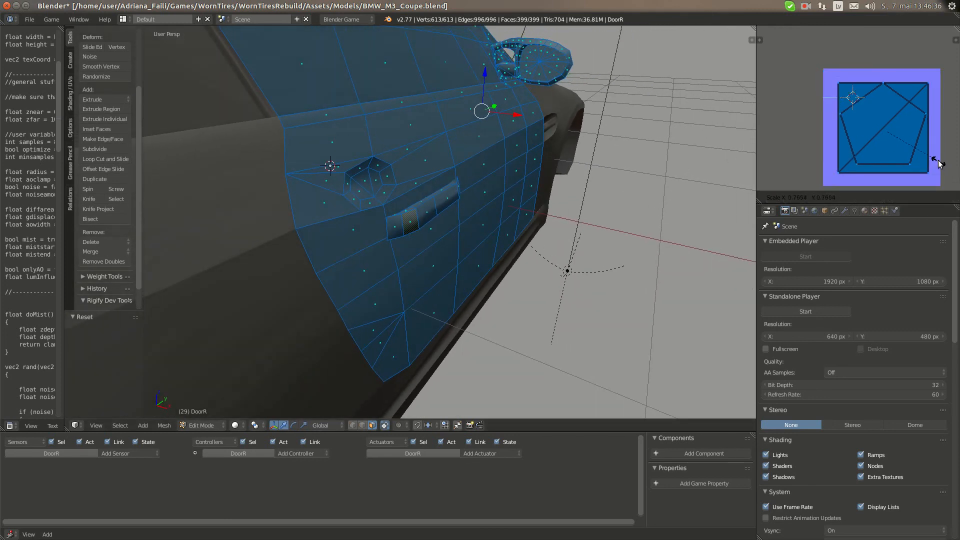
pyautogui.write('.25')
pyautogui.press('Return')
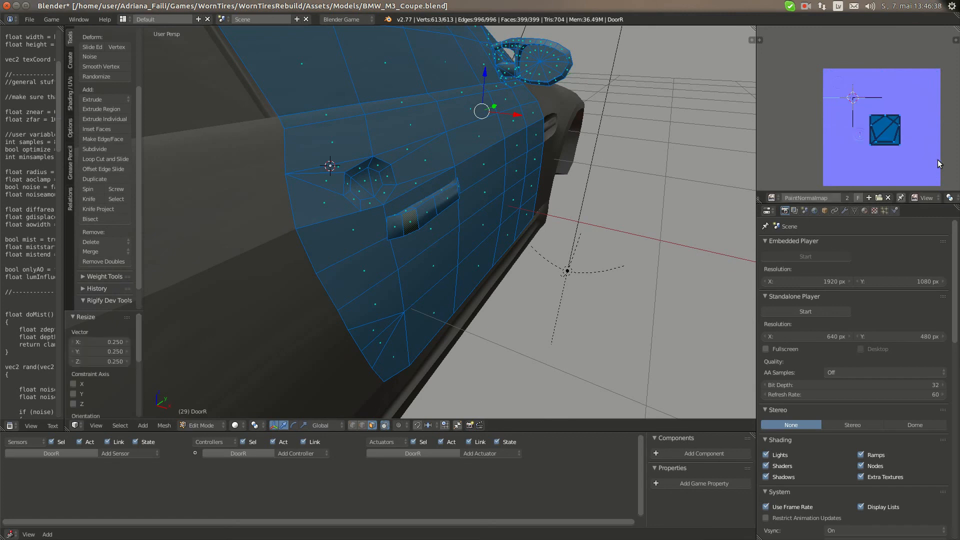
# Try to move the door's scaled UVs by -0.375 along Y
pyautogui.write('gy')
pyautogui.write('-')
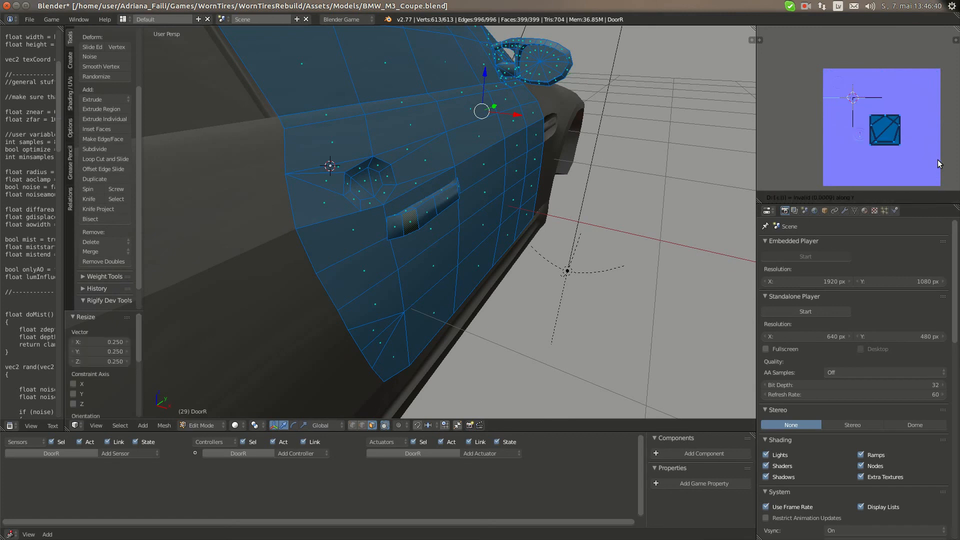
pyautogui.write('.375')
pyautogui.press('Return')
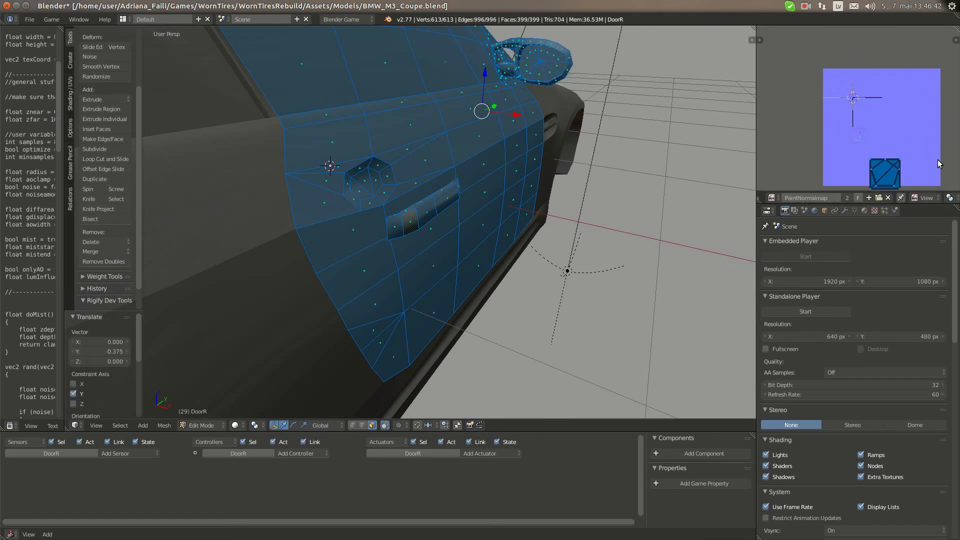
pyautogui.hotkey('ctrl', 'z')
# Move the door's scaled UVs along Y on the normal map
pyautogui.press('g')
pyautogui.press('y')
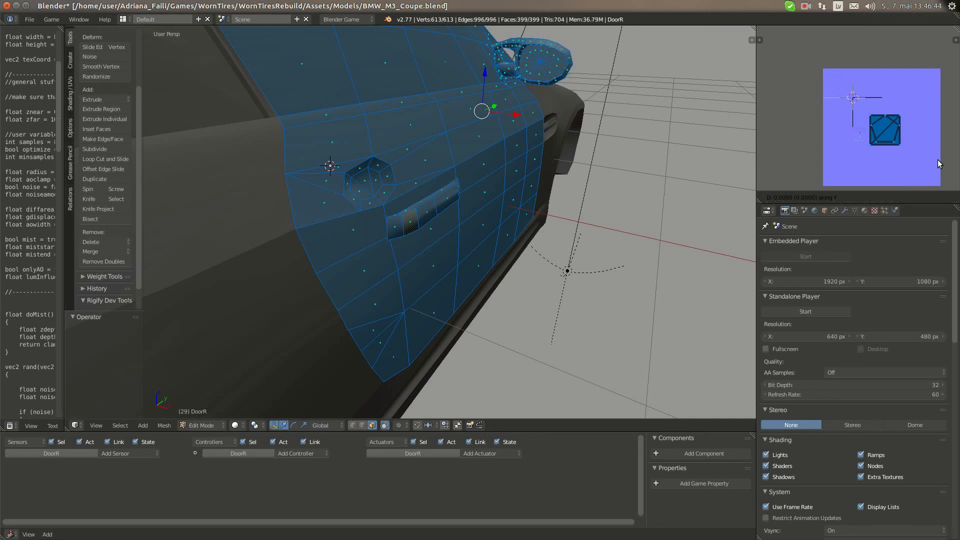
# Cancel the pending UV move along Y and snap the 2D cursor to the selected UVs
pyautogui.press('Escape')
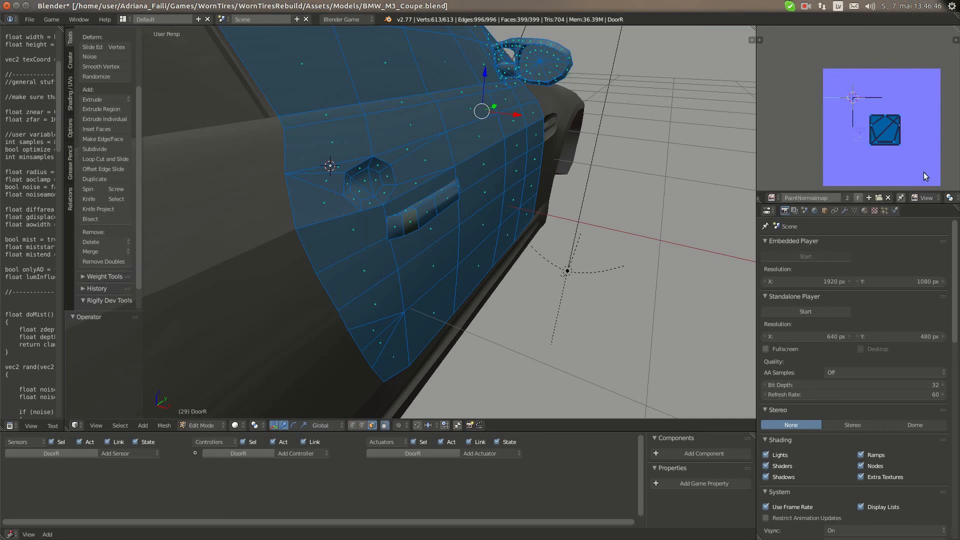
pyautogui.hotkey('shift', 's')
pyautogui.click(924, 175)
pyautogui.scroll(4, 907, 157)
pyautogui.moveTo(864, 114); pyautogui.dragTo(863, 101, button='middle')
pyautogui.scroll(-2, 902, 127)
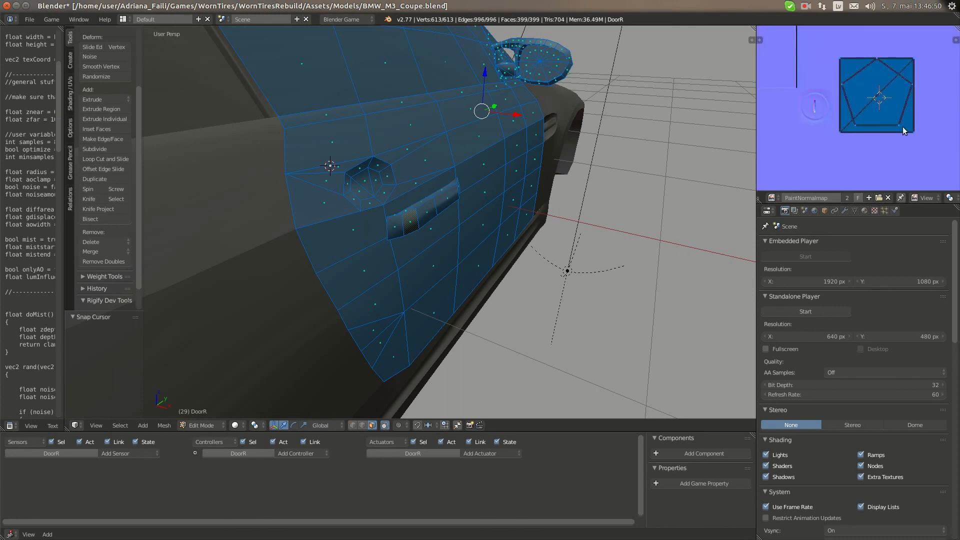
pyautogui.scroll(-2, 868, 132)
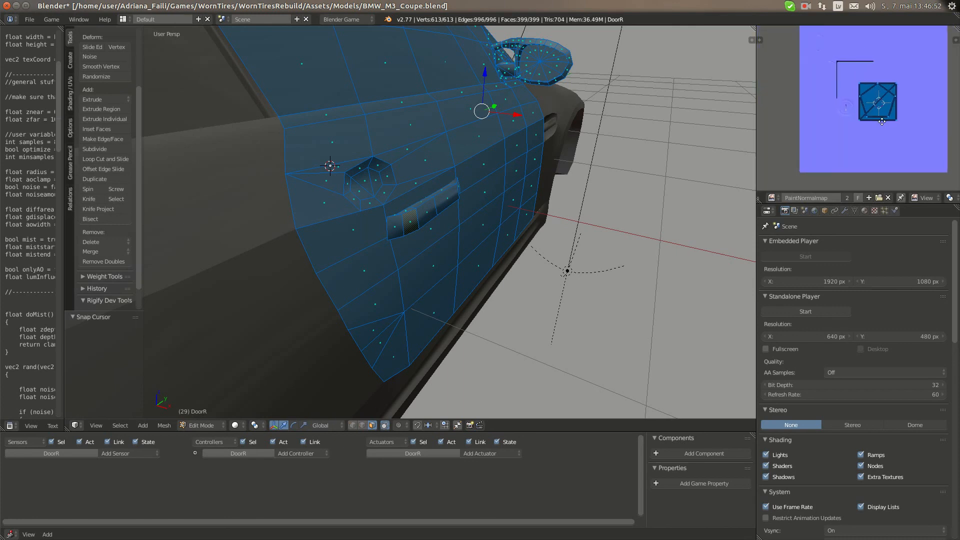
# Try to move the selected UVs along X by -0.25 and a further -0.125
pyautogui.press('g')
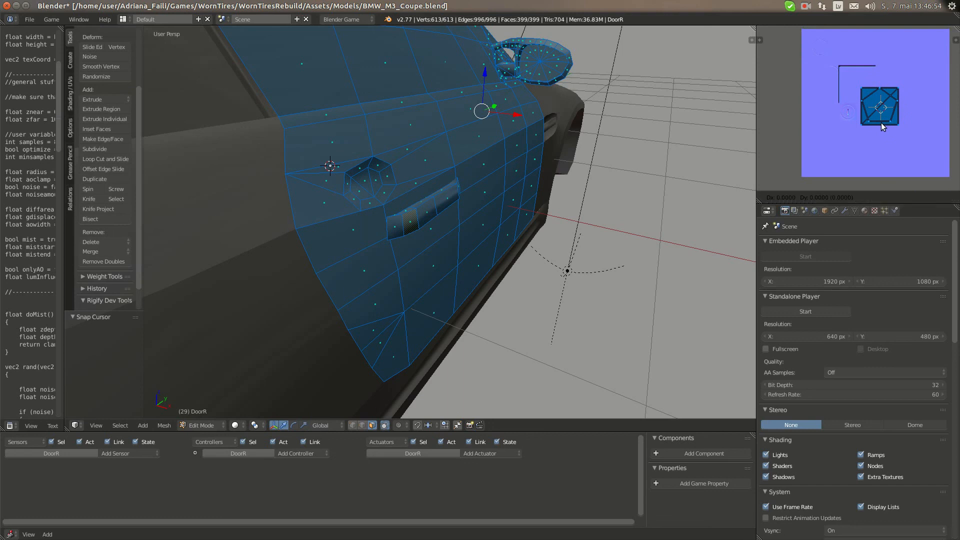
pyautogui.write('0.25')
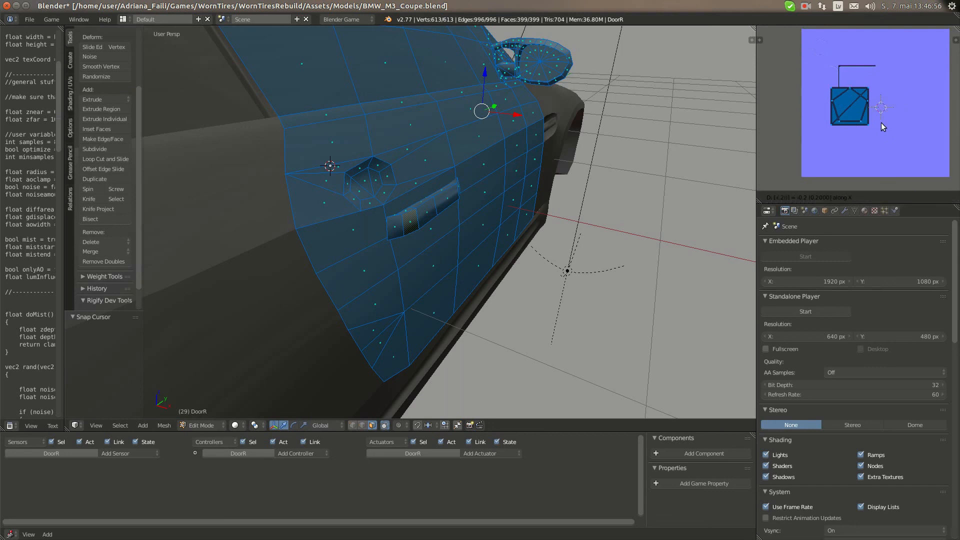
pyautogui.press('Return')
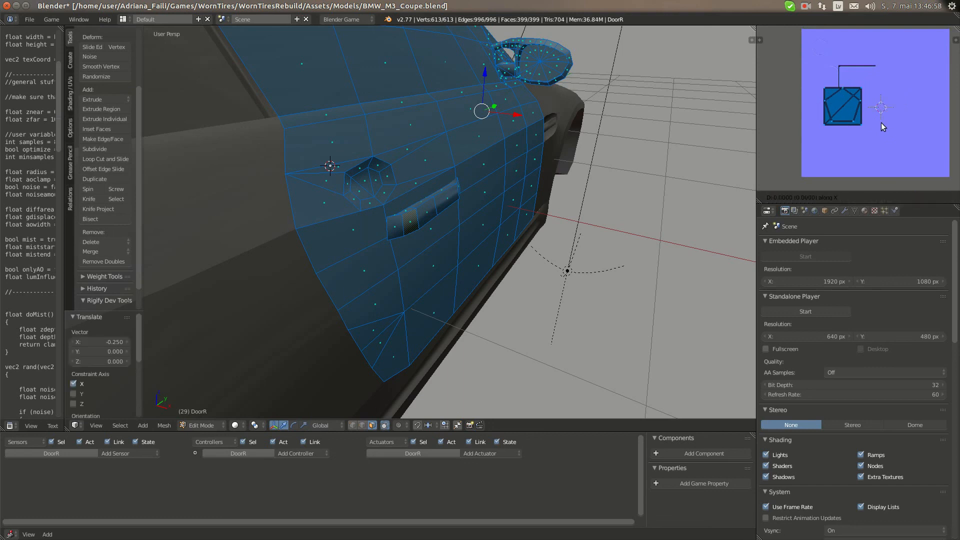
pyautogui.write('-0.125')
pyautogui.press('Return')
pyautogui.hotkey('ctrl', 'z')
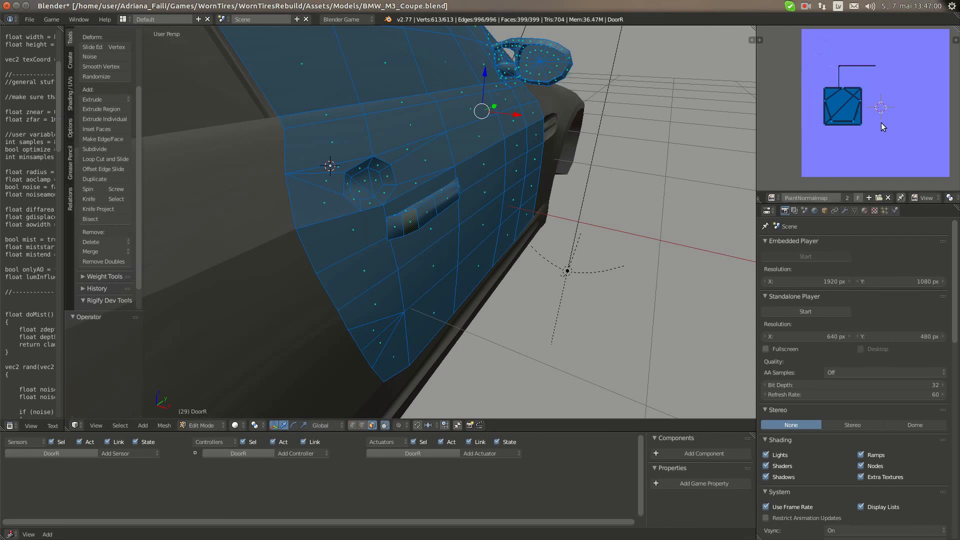
pyautogui.write('gx-.125')
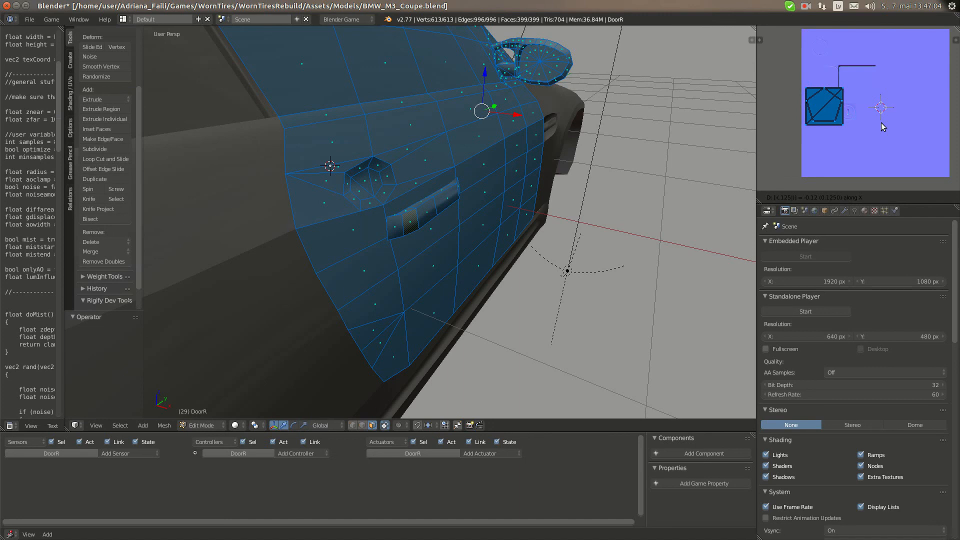
pyautogui.press('Return')
# Undo the move of the UVs along X
pyautogui.scroll(6, 863, 117)
pyautogui.scroll(-3, 868, 121)
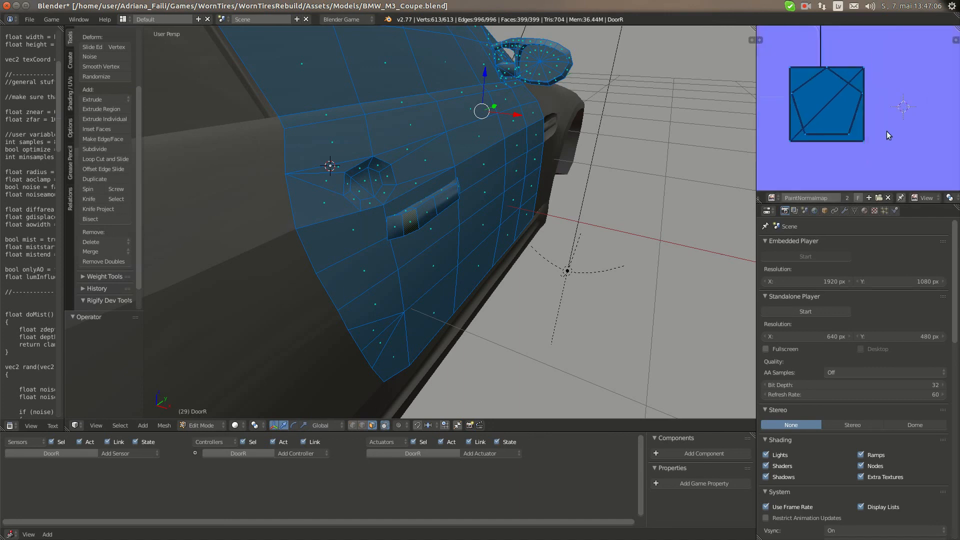
pyautogui.scroll(-3, 887, 131)
pyautogui.moveTo(887, 132); pyautogui.dragTo(910, 148, button='middle')
pyautogui.scroll(1, 903, 147)
pyautogui.scroll(1, 873, 140)
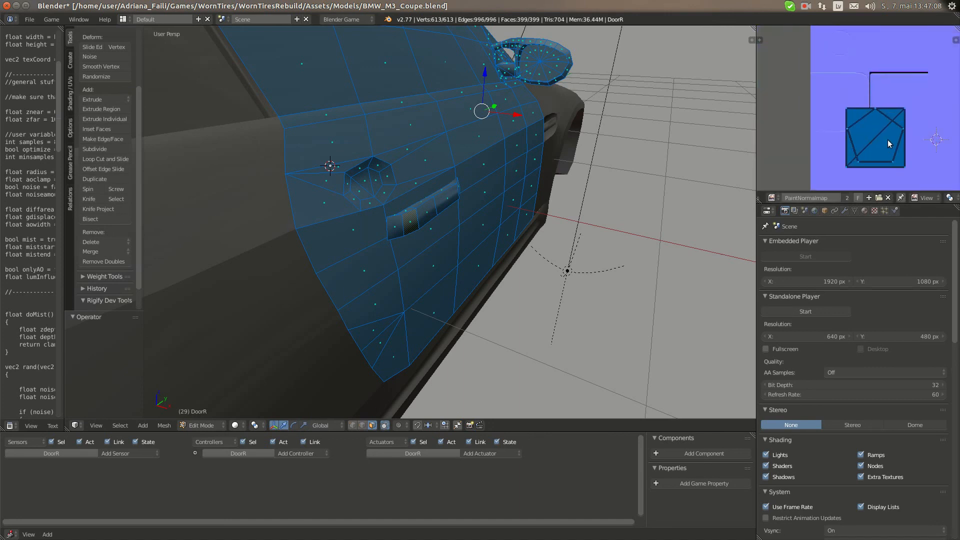
pyautogui.hotkey('ctrl', 'z')
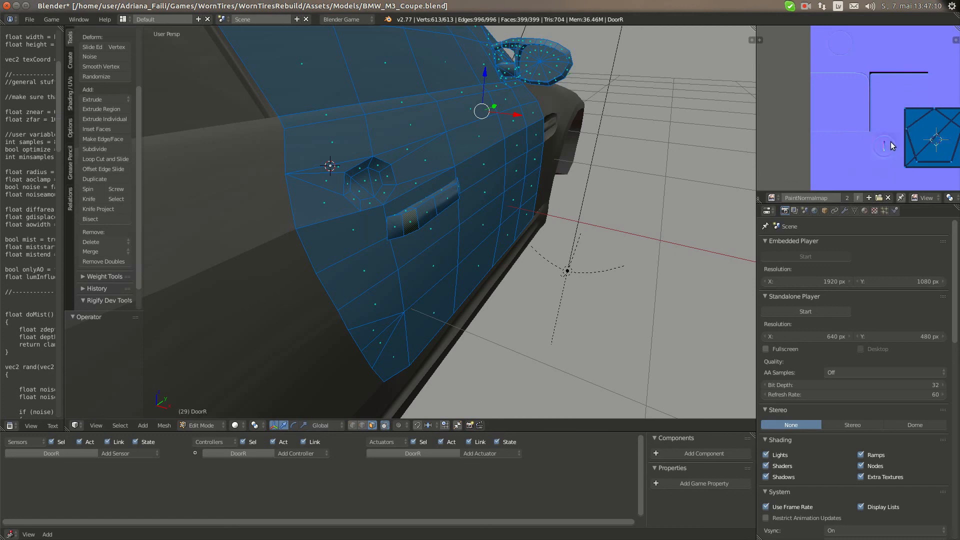
# Reset the UV mapping of all selected door faces so each fills the whole PaintNormalmap image
pyautogui.press('u')
pyautogui.click(398, 253)
pyautogui.scroll(-3, 890, 159)
pyautogui.scroll(-1, 909, 162)
pyautogui.moveTo(907, 160); pyautogui.dragTo(894, 153, button='middle')
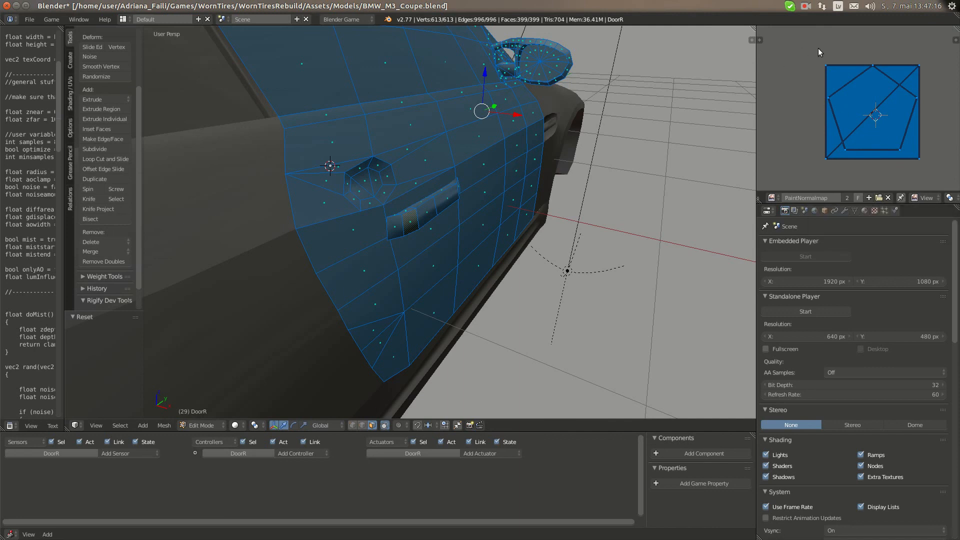
# Snap the 2D cursor to the selected UVs and keep all the door's UVs selected in Edit Mode
pyautogui.press('a')
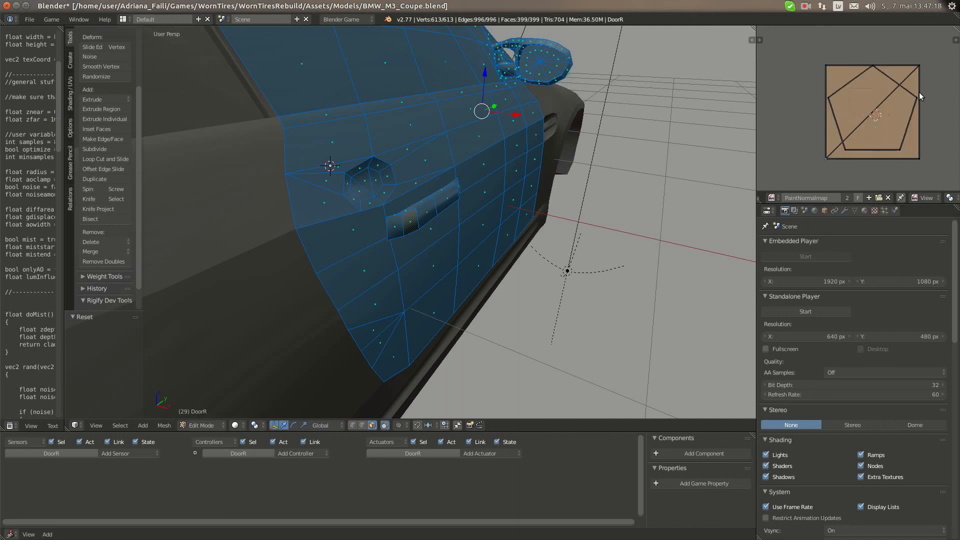
pyautogui.hotkey('shift', 's')
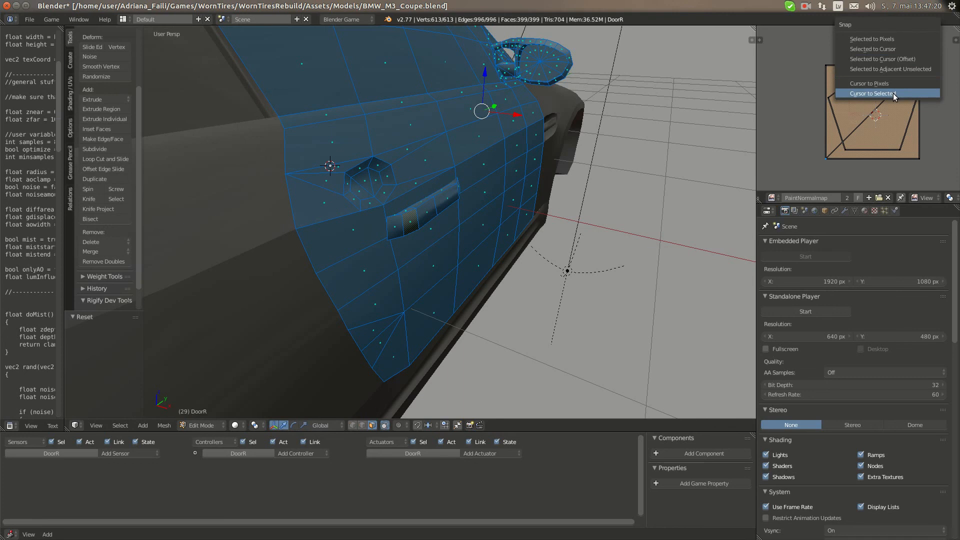
pyautogui.click(894, 93)
pyautogui.press('Tab')
pyautogui.press('Tab')
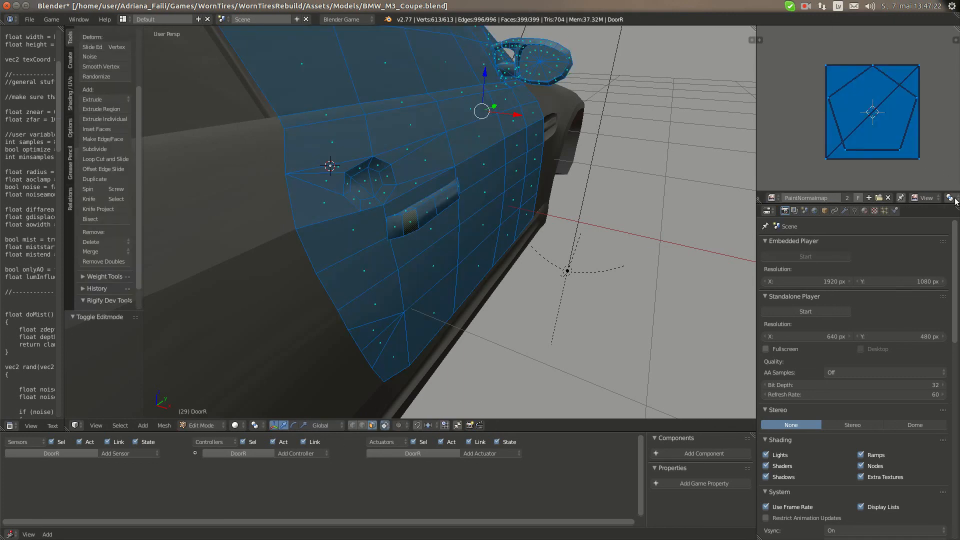
# Change the UV pivot point and scale all the door's UVs by 0.5 twice
pyautogui.click(950, 198)
pyautogui.write('s.')
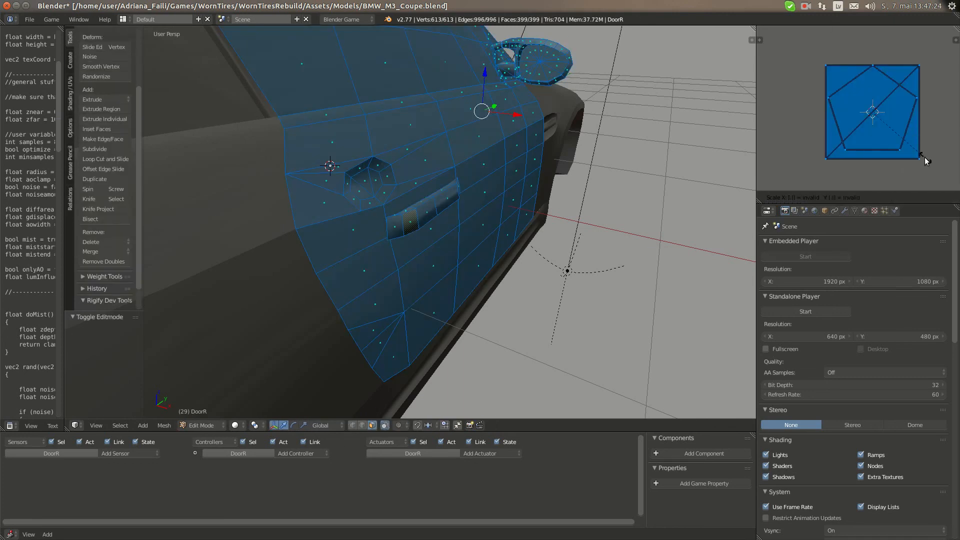
pyautogui.write('5')
pyautogui.press('Return')
pyautogui.write('s.5')
pyautogui.press('Return')
# Move all the door's UVs by -0.375 along X and -0.375 along Y, into the image's lower-left corner
pyautogui.write('g')
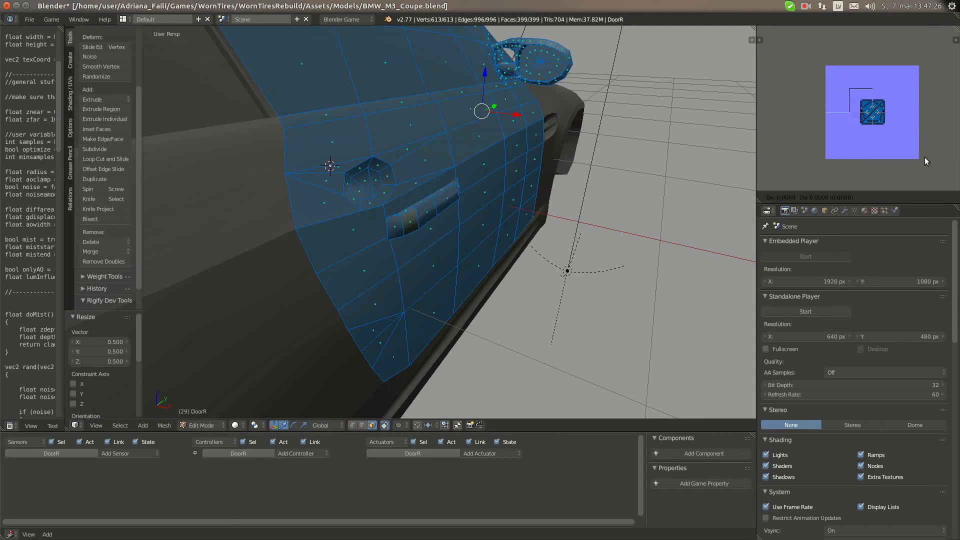
pyautogui.write('x')
pyautogui.write('-.375')
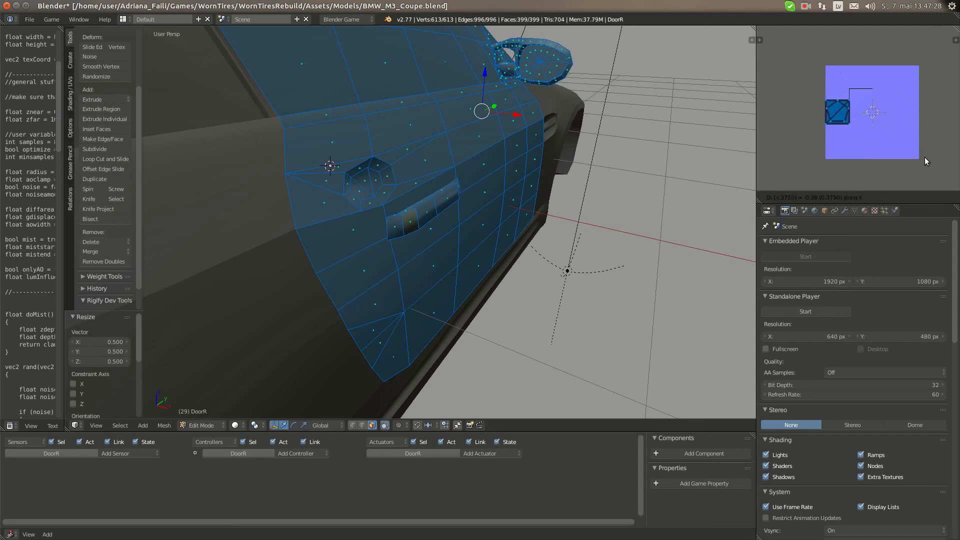
pyautogui.press('Return')
pyautogui.write('gy')
pyautogui.write('-.375')
pyautogui.press('Return')
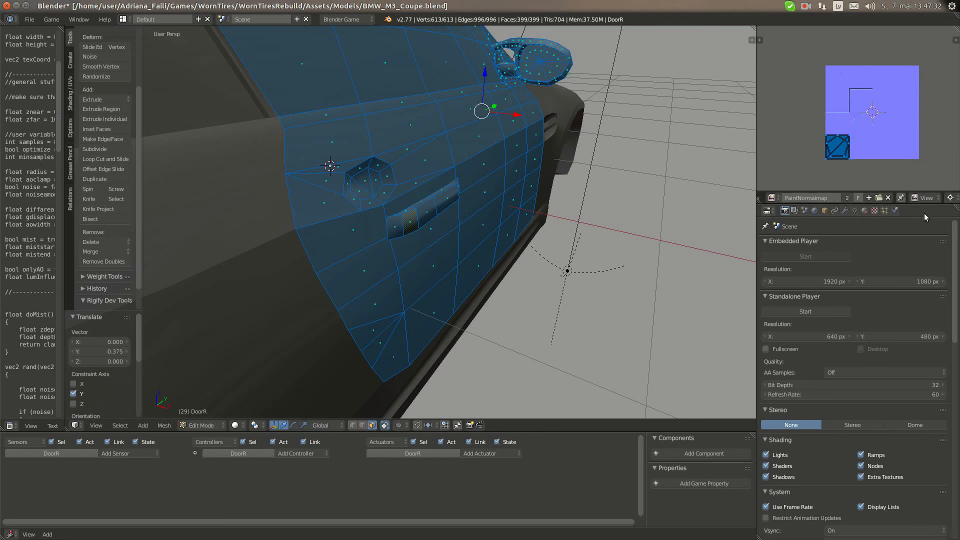
# Select the second face of the door handle from its rear end and scale its UVs by 0.5 about their own centre
pyautogui.click(953, 197)
pyautogui.click(921, 178)
pyautogui.scroll(3, 409, 264)
pyautogui.rightClick(421, 223)
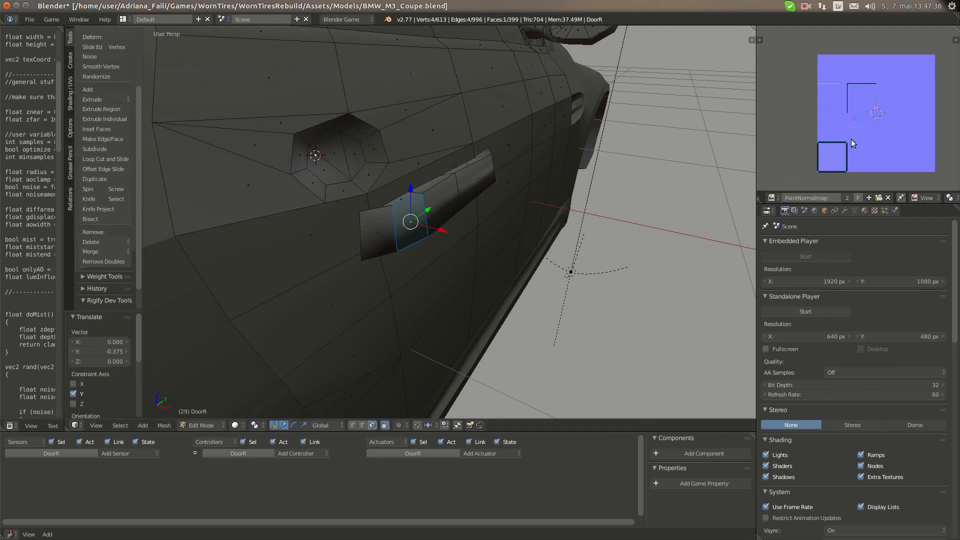
pyautogui.scroll(4, 845, 140)
pyautogui.moveTo(858, 131); pyautogui.dragTo(879, 124, button='middle')
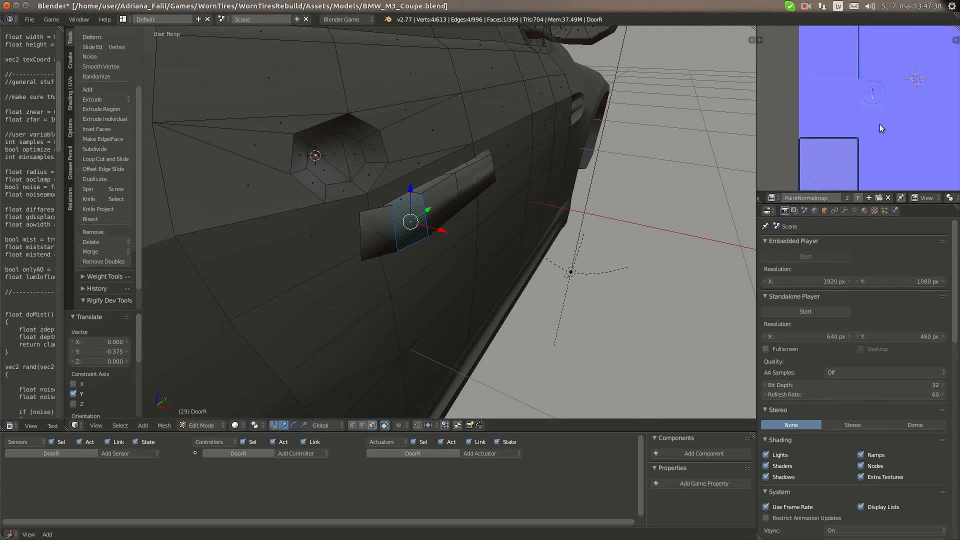
pyautogui.write('s.5')
pyautogui.press('Return')
# Move the selected handle face's UVs by 0.25 along Y
pyautogui.write('g')
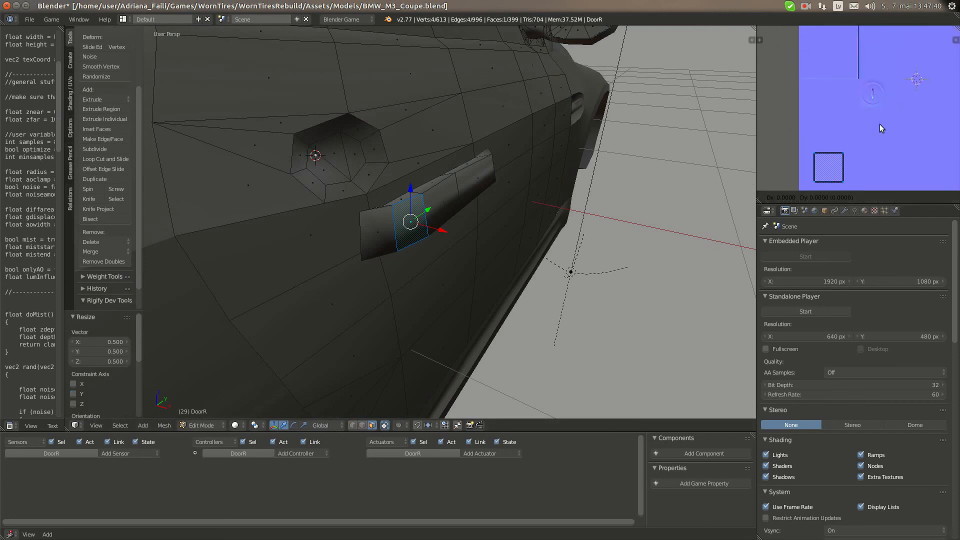
pyautogui.write('y.37')
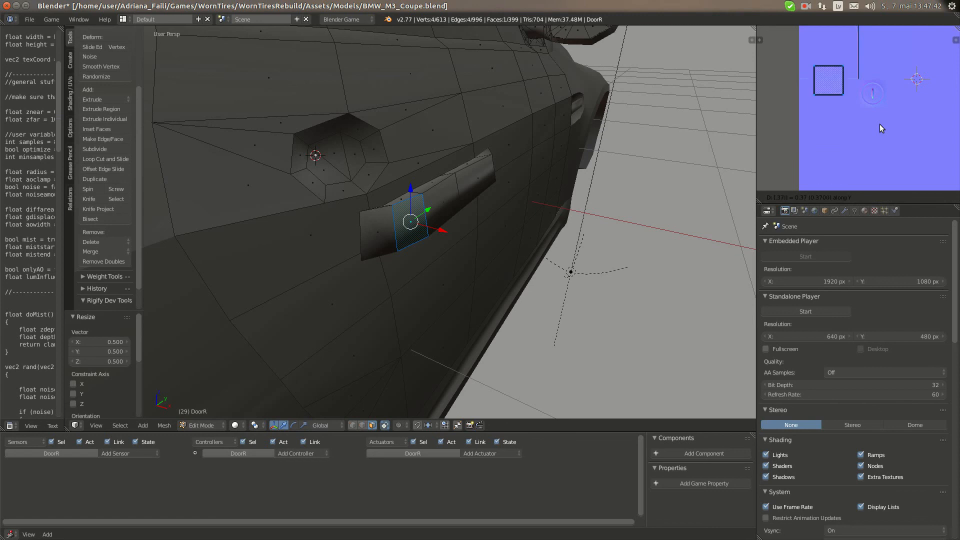
pyautogui.press('BackSpace')
pyautogui.press('BackSpace')
pyautogui.write('3')
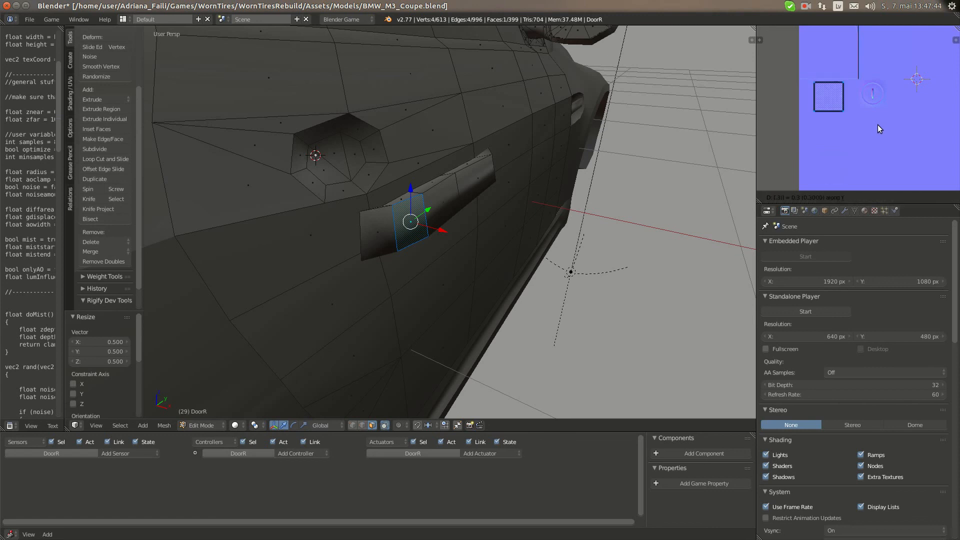
pyautogui.write('5')
pyautogui.press('BackSpace')
pyautogui.press('BackSpace')
pyautogui.press('BackSpace')
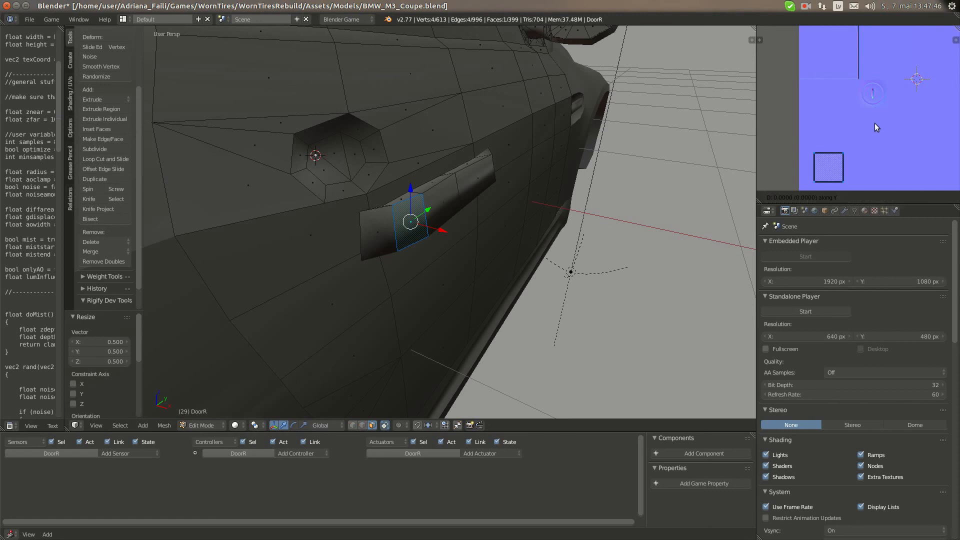
pyautogui.write('.2')
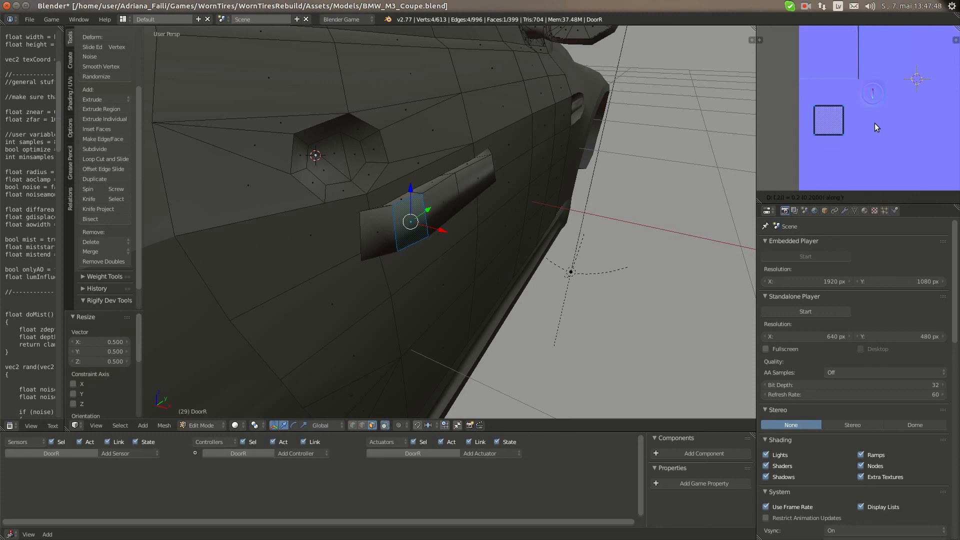
pyautogui.write('5')
pyautogui.press('Return')
pyautogui.write('gy')
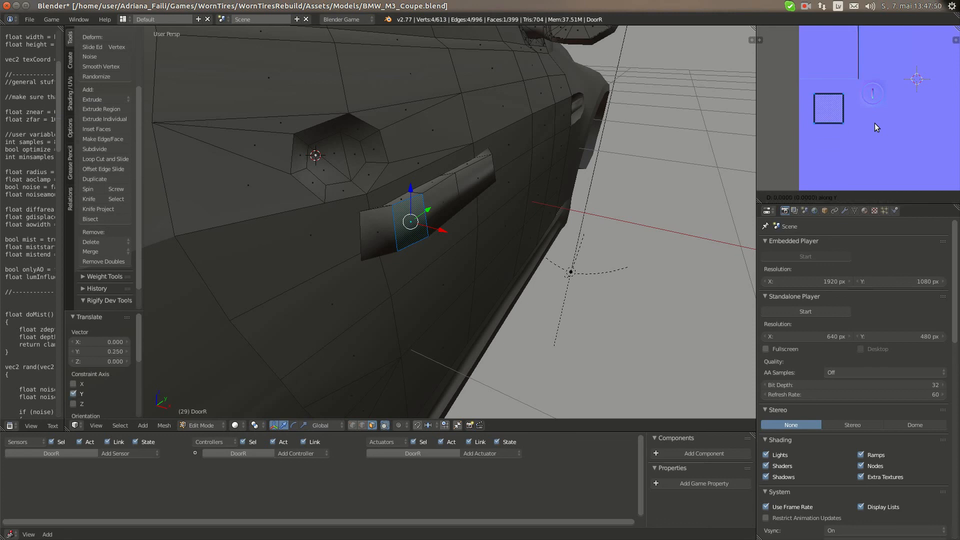
pyautogui.write('.125')
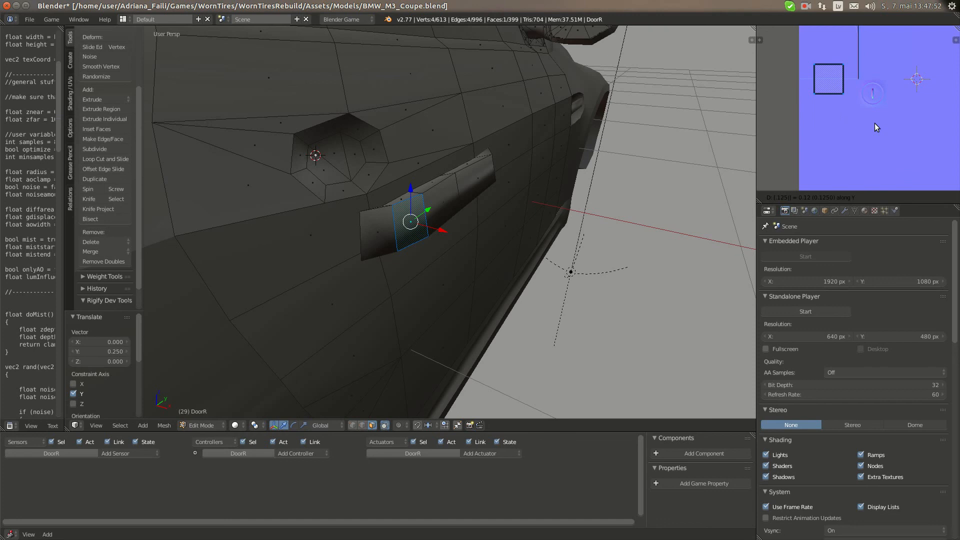
pyautogui.press('Escape')
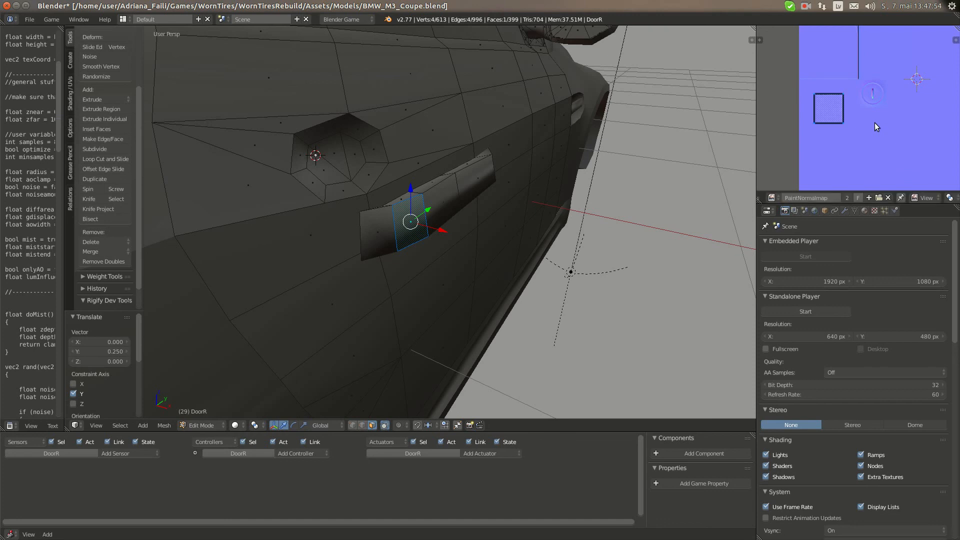
pyautogui.write('g.1')
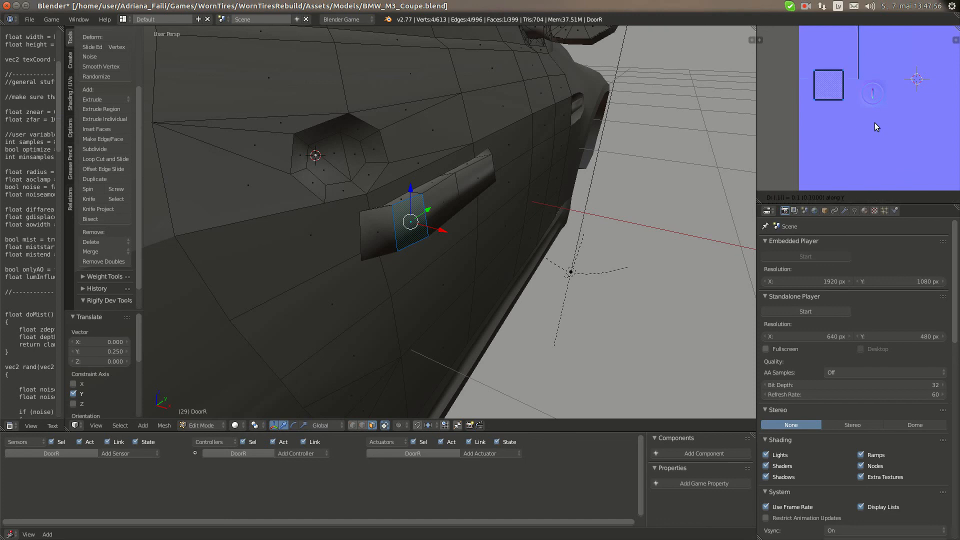
pyautogui.press('BackSpace')
pyautogui.press('BackSpace')
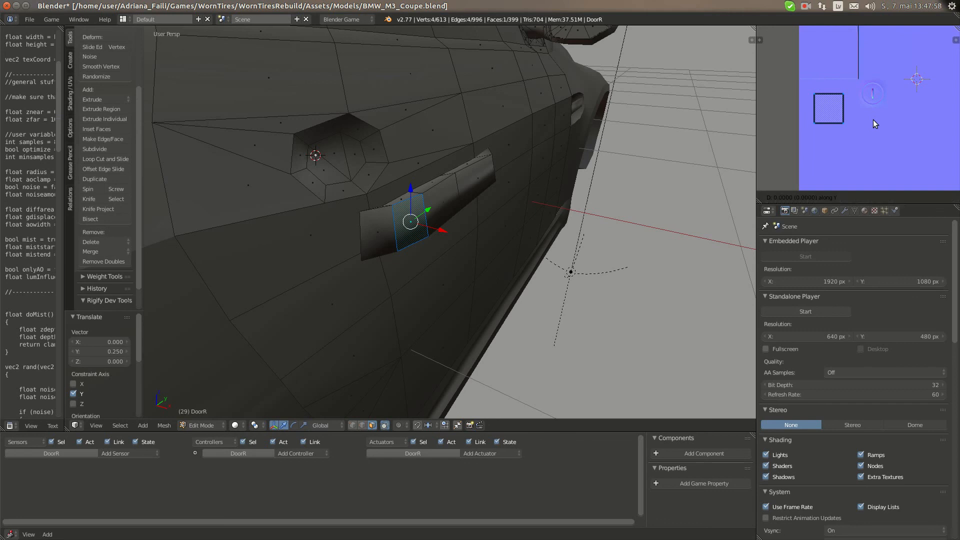
pyautogui.write('.6')
pyautogui.press('Escape')
# Move the handle face's UVs by 0.0625 along Y, and by 0.125 plus 0.0625 along X, onto the small round keyhole detail
pyautogui.write('gy.0625')
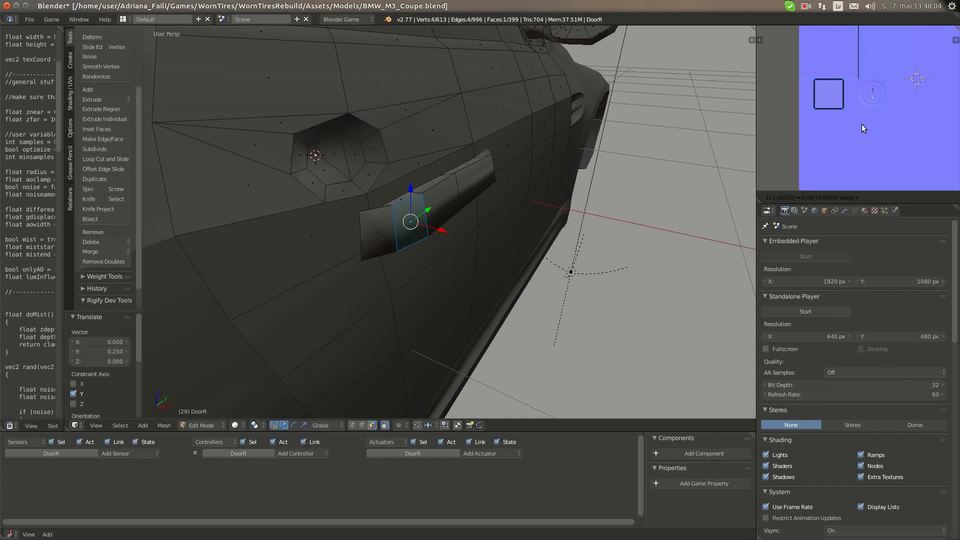
pyautogui.press('Return')
pyautogui.write('gx.125')
pyautogui.press('Return')
pyautogui.write('gx.0625')
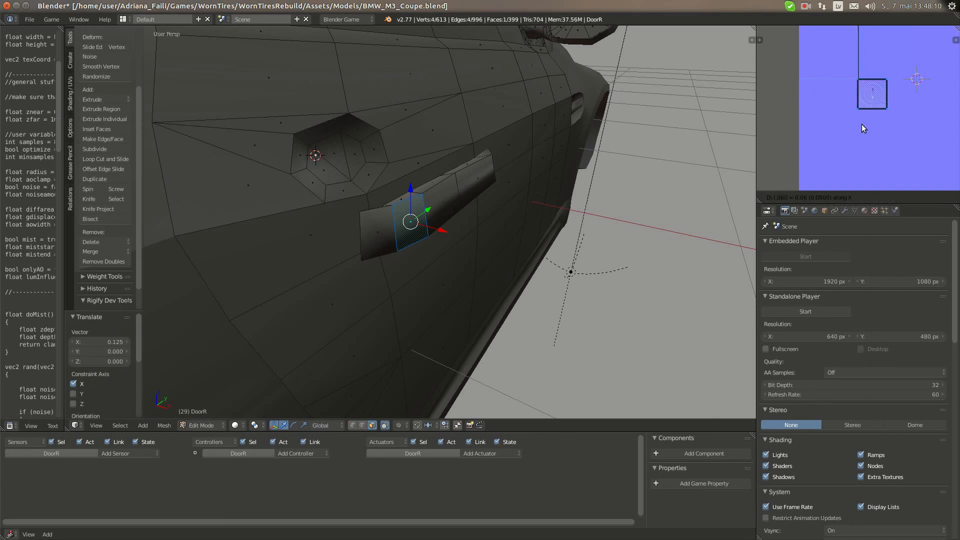
pyautogui.press('Return')
# Switch the viewport shading to Material to show the keyhole detail on the door handle
pyautogui.scroll(3, 418, 257)
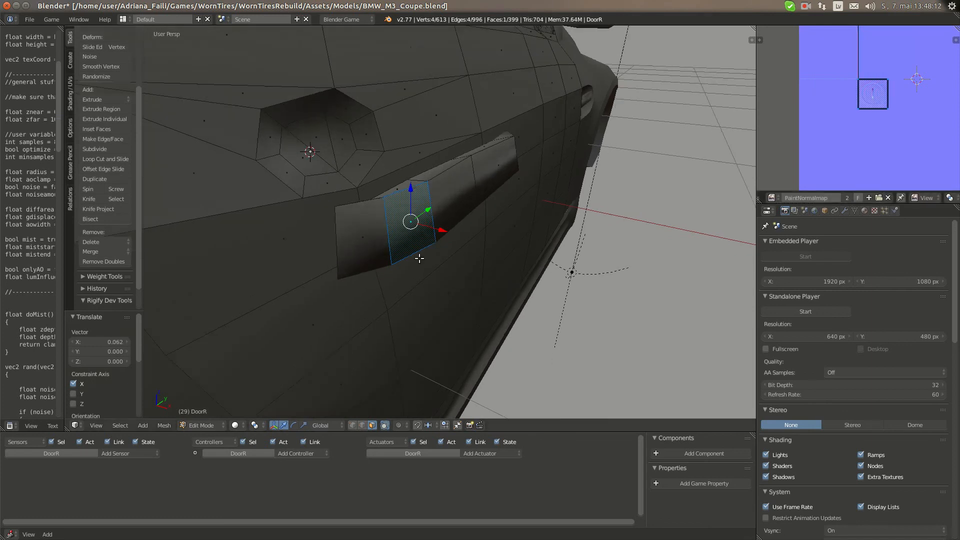
pyautogui.click(236, 425)
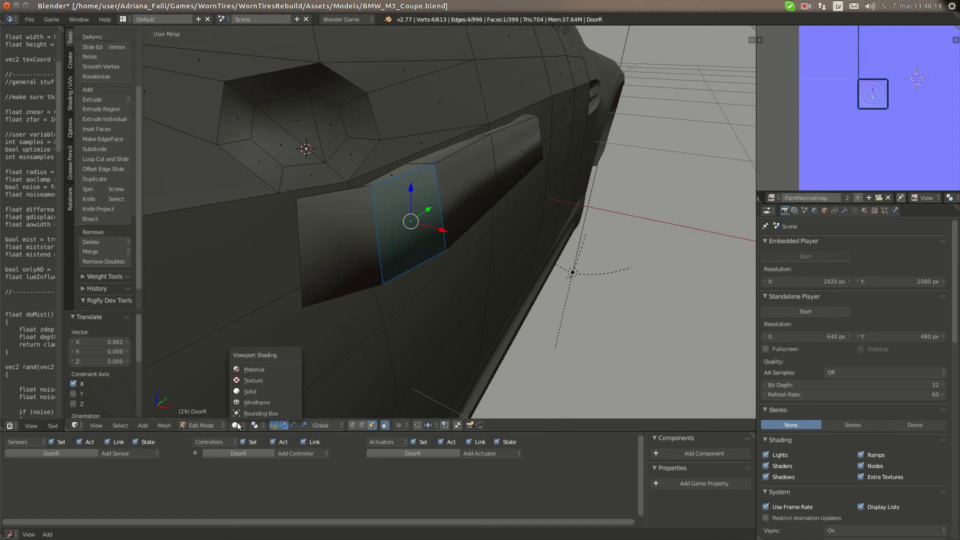
pyautogui.click(253, 369)
pyautogui.scroll(4, 378, 310)
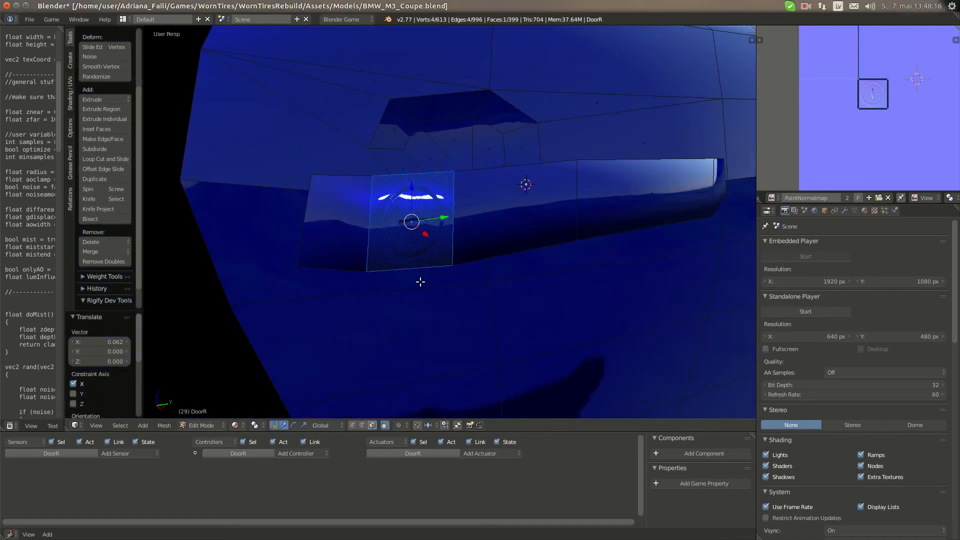
# Examine the keyhole detail and the handle's distance from the door, both in and out of Edit Mode
pyautogui.scroll(-2, 432, 269)
pyautogui.moveTo(420, 283); pyautogui.dragTo(448, 313, button='middle')
pyautogui.press('Tab')
pyautogui.scroll(-2, 406, 268)
pyautogui.press('Tab')
pyautogui.press('Tab')
pyautogui.scroll(-4, 432, 283)
pyautogui.scroll(3, 431, 283)
pyautogui.scroll(1, 395, 282)
pyautogui.scroll(-1, 404, 285)
pyautogui.scroll(-2, 442, 311)
pyautogui.press('Tab')
pyautogui.scroll(2, 420, 288)
pyautogui.moveTo(404, 251); pyautogui.dragTo(425, 260, button='middle')
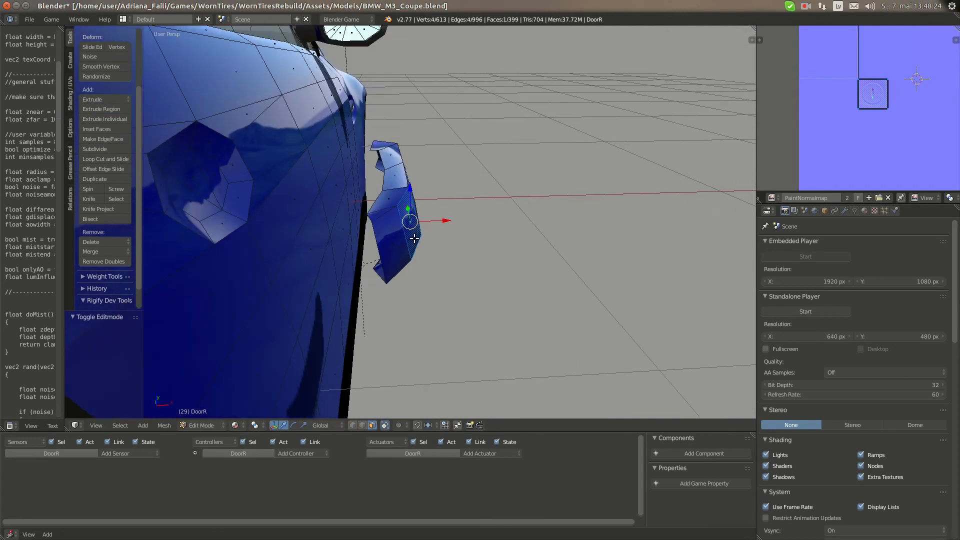
# Clear the selection and select all faces of the right door's handle, including those at its rear end
pyautogui.press('a')
pyautogui.press('a')
pyautogui.moveTo(565, 273); pyautogui.dragTo(436, 249, button='middle')
pyautogui.scroll(-2, 499, 231)
pyautogui.keyDown('shift'); pyautogui.rightClick(499, 231); pyautogui.keyUp('shift')
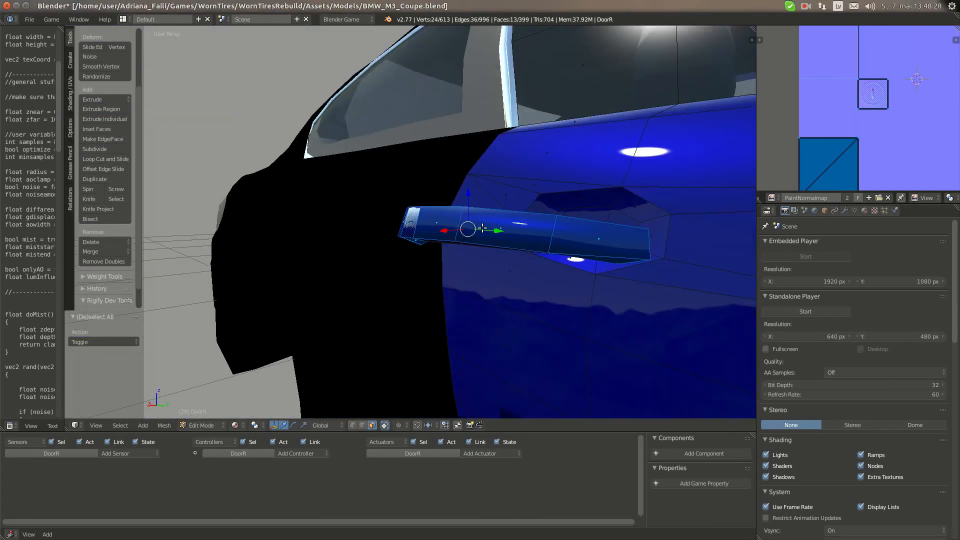
pyautogui.moveTo(499, 231); pyautogui.dragTo(493, 204, button='middle')
pyautogui.press('b')
pyautogui.moveTo(445, 229)
pyautogui.mouseDown()
pyautogui.moveTo(484, 216)
pyautogui.moveTo(450, 234)
pyautogui.mouseUp()
pyautogui.moveTo(450, 234); pyautogui.dragTo(440, 197, button='middle')
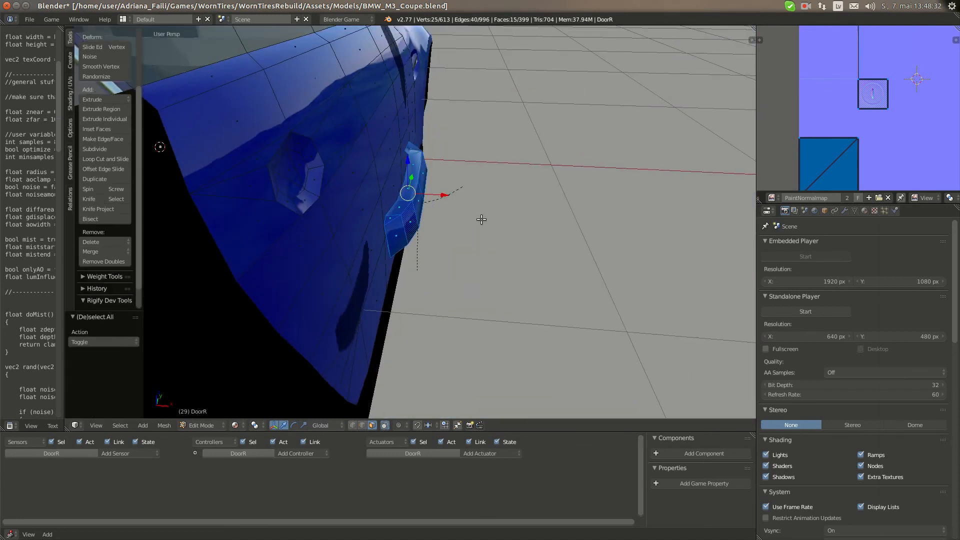
# Move the selected door handle by -0.1 along X twice, toward its recess in the door
pyautogui.write('sx-1')
pyautogui.press('Escape')
pyautogui.write('gx-0.1')
pyautogui.press('Return')
pyautogui.write('g')
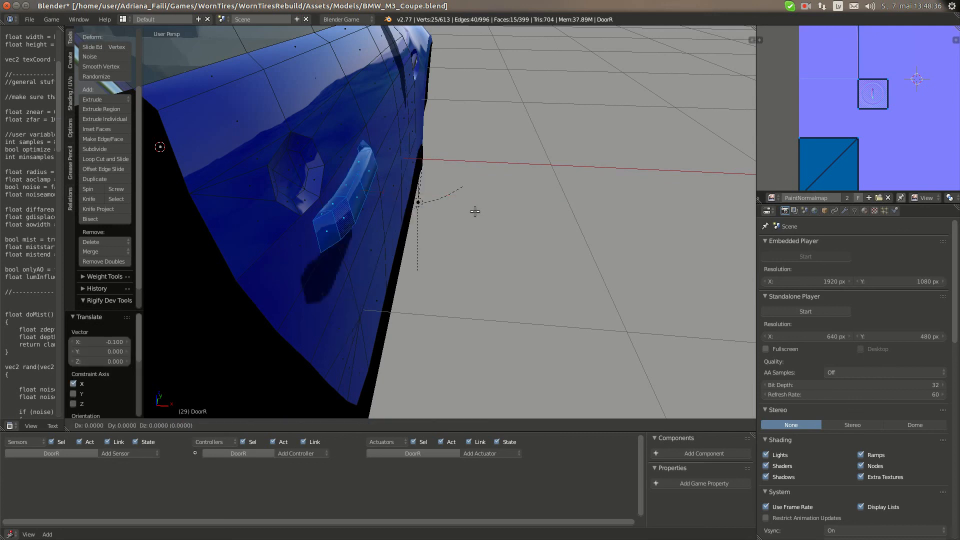
pyautogui.write('x.1')
pyautogui.press('-')
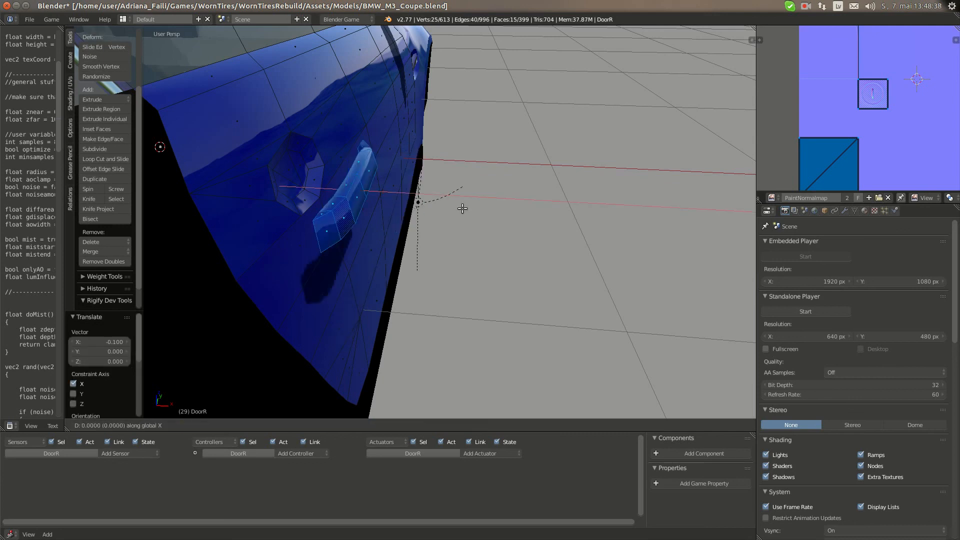
pyautogui.press('Return')
# Switch to vertex selection, centre the view on the handle and compare it with the BMW M3 reference photo in Chromium
pyautogui.moveTo(364, 208); pyautogui.dragTo(360, 352, button='middle')
pyautogui.click(353, 426)
pyautogui.press('KP_Decimal')
pyautogui.moveTo(408, 261); pyautogui.dragTo(253, 136, button='middle')
pyautogui.moveTo(402, 232); pyautogui.dragTo(365, 207, button='middle')
pyautogui.click(22, 76)
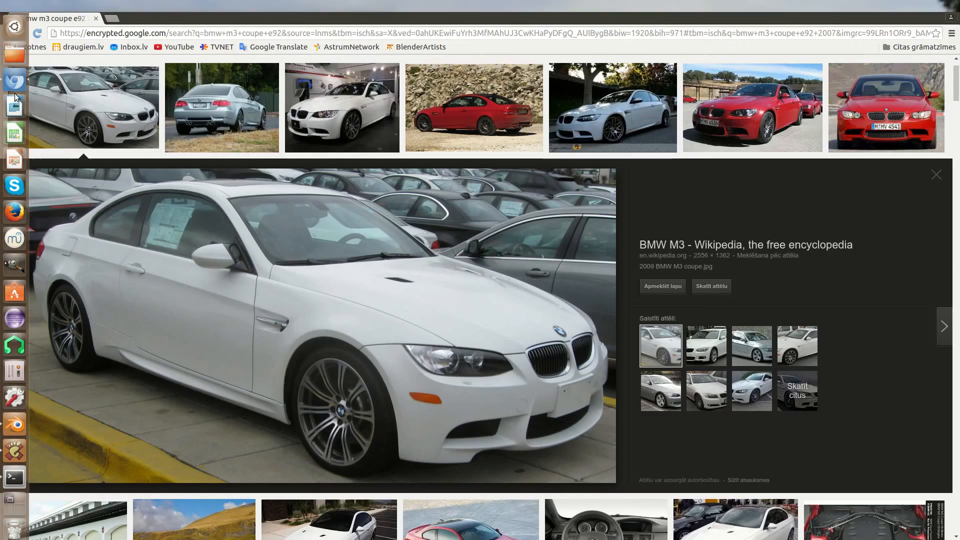
pyautogui.click(14, 426)
# Move the handle by -0.012 along X, shift it slightly forward along Y, and leave Edit Mode
pyautogui.moveTo(442, 238); pyautogui.dragTo(434, 239)
pyautogui.moveTo(434, 239); pyautogui.dragTo(419, 224, button='middle')
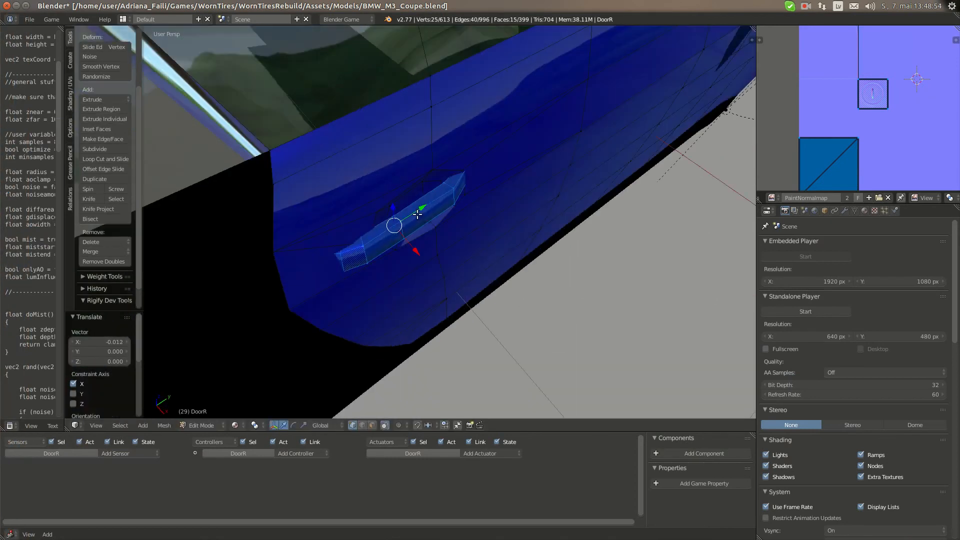
pyautogui.moveTo(418, 214); pyautogui.dragTo(440, 209)
pyautogui.moveTo(440, 209); pyautogui.dragTo(424, 158, button='middle')
pyautogui.press('Tab')
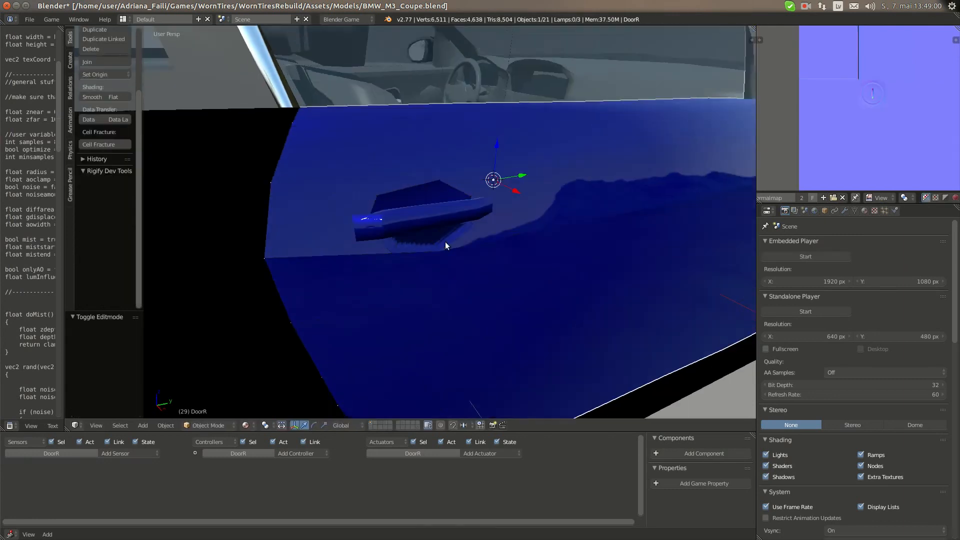
# Inspect the handles on both sides of the car, comparing the left door's handle with the right door's
pyautogui.scroll(-7, 443, 243)
pyautogui.moveTo(443, 243); pyautogui.dragTo(347, 224, button='middle')
pyautogui.scroll(-4, 346, 225)
pyautogui.moveTo(625, 255); pyautogui.dragTo(474, 247, button='middle')
pyautogui.scroll(7, 474, 247)
pyautogui.scroll(-6, 474, 250)
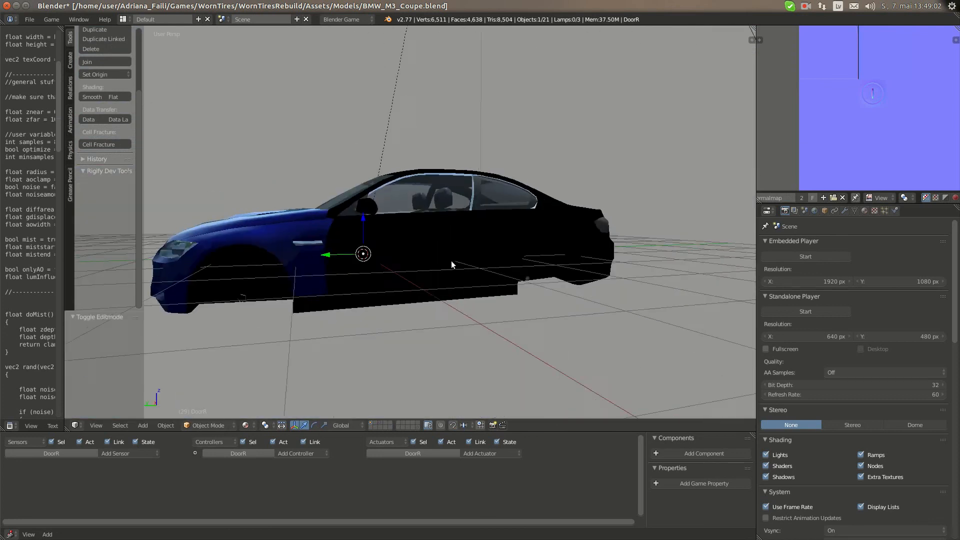
pyautogui.rightClick(455, 261)
pyautogui.scroll(6, 455, 261)
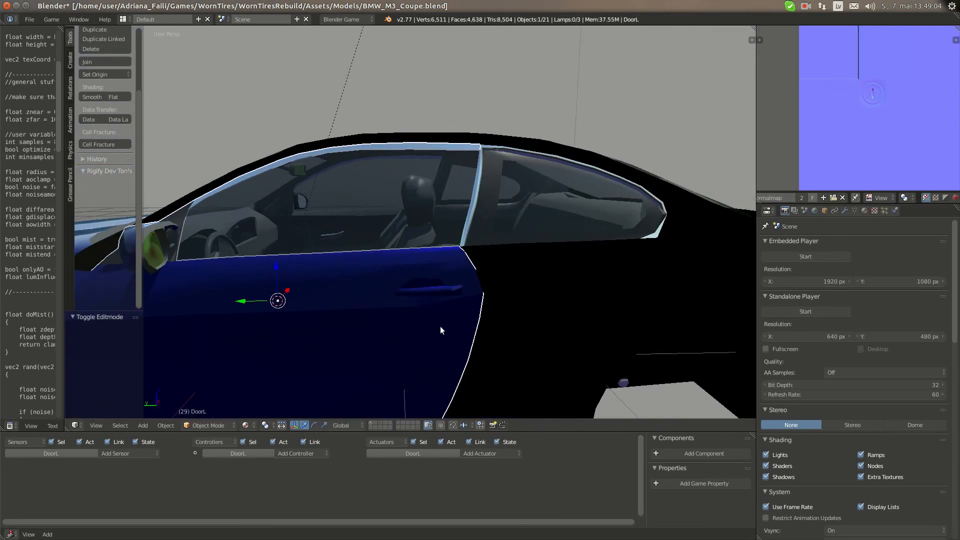
pyautogui.press('Tab')
pyautogui.press('Tab')
pyautogui.scroll(-4, 366, 306)
pyautogui.moveTo(366, 306); pyautogui.dragTo(425, 301, button='middle')
pyautogui.scroll(1, 424, 305)
pyautogui.rightClick(420, 276)
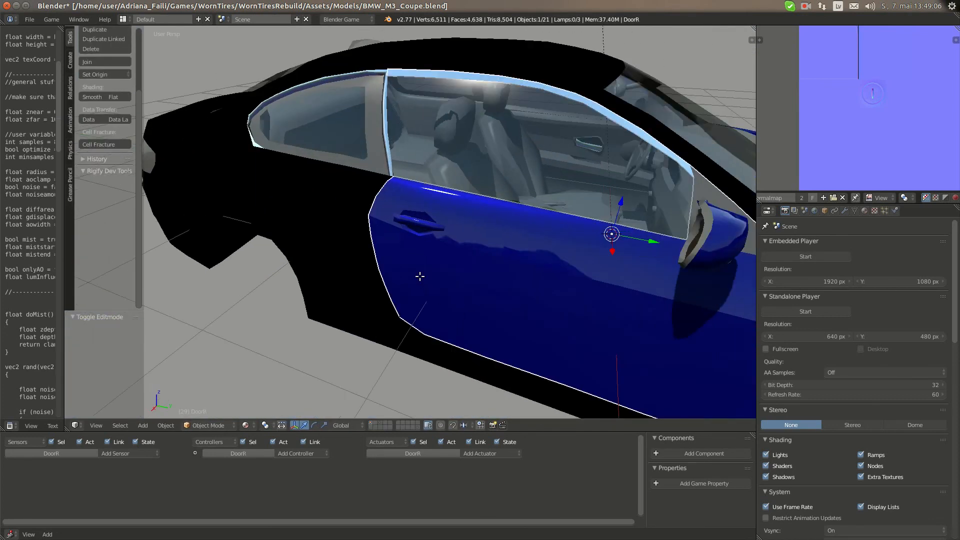
# Move the right door's handle by -0.01 along X, closer to the door surface
pyautogui.press('Tab')
pyautogui.scroll(7, 440, 250)
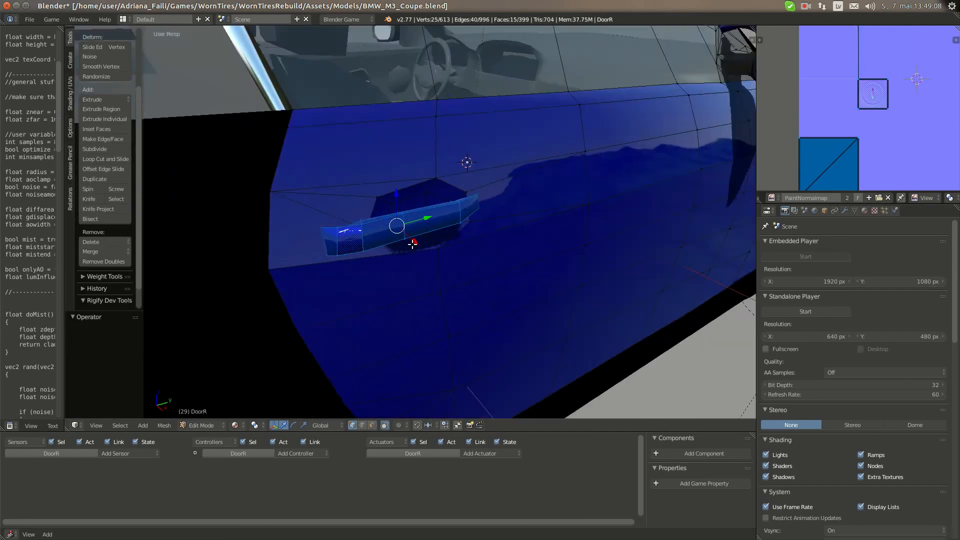
pyautogui.moveTo(431, 261); pyautogui.dragTo(427, 253, button='middle')
pyautogui.moveTo(425, 246); pyautogui.dragTo(420, 245)
pyautogui.moveTo(420, 245); pyautogui.dragTo(439, 239, button='middle')
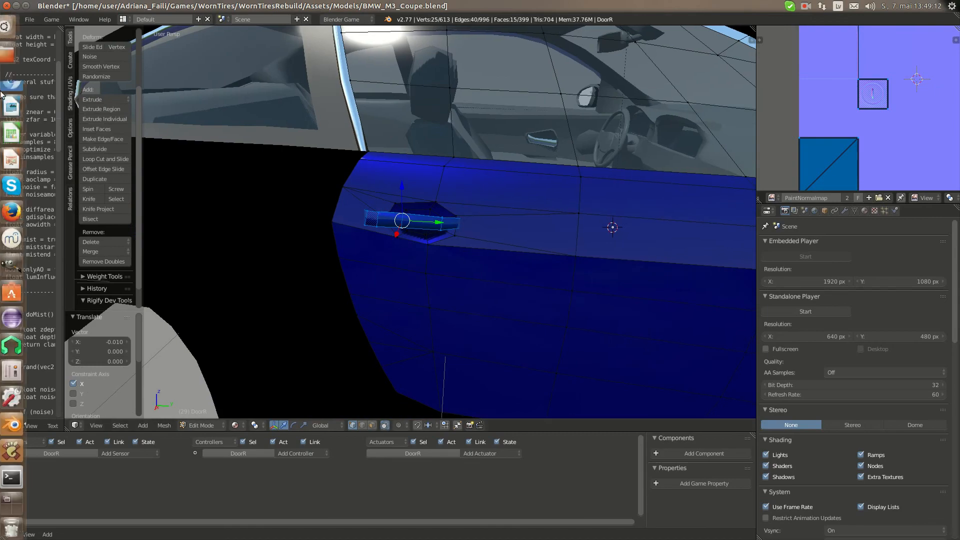
# Check the BMW M3 reference photo in Chromium again and shift the handle slightly along Y in Blender
pyautogui.click(15, 80)
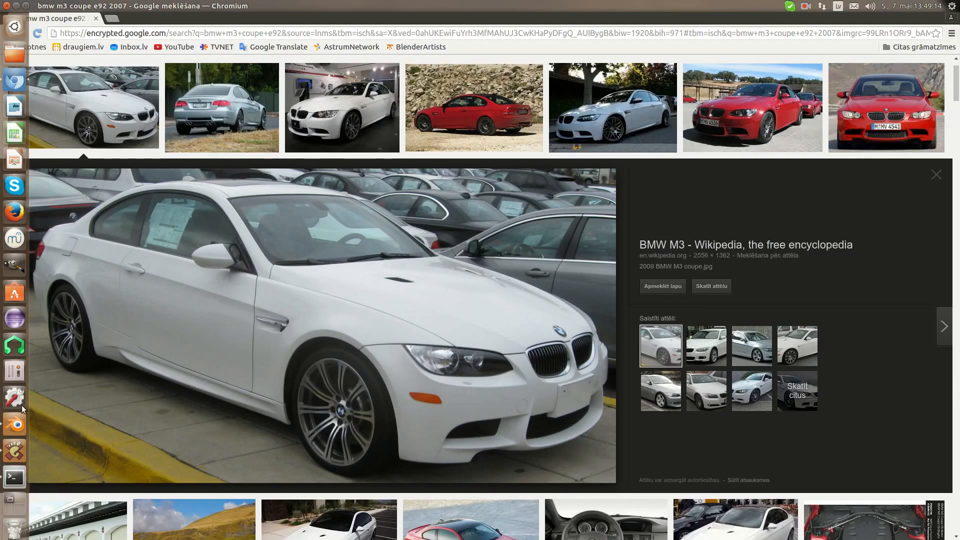
pyautogui.click(15, 424)
pyautogui.press('g')
pyautogui.press('x')
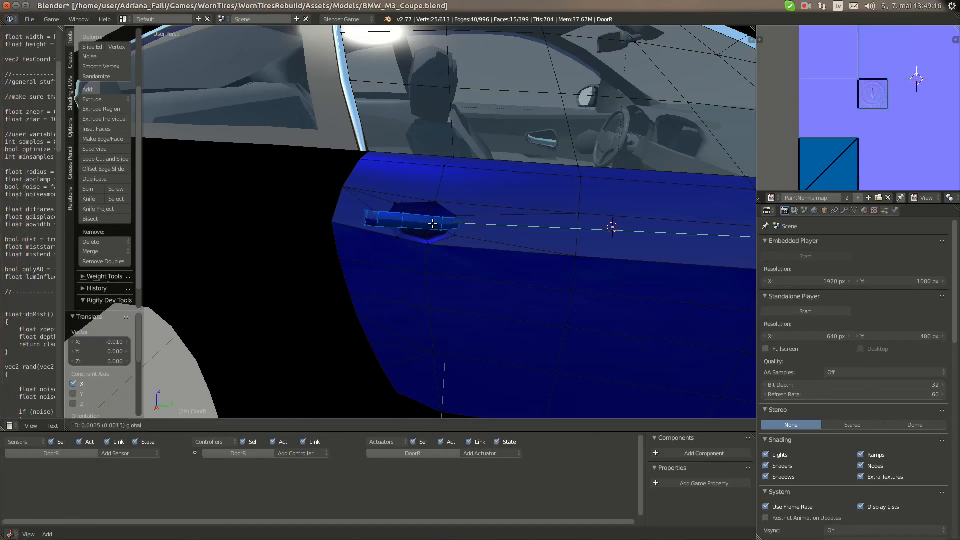
pyautogui.press('y')
pyautogui.click(437, 224)
pyautogui.moveTo(435, 268); pyautogui.dragTo(449, 229, button='middle')
pyautogui.press('Tab')
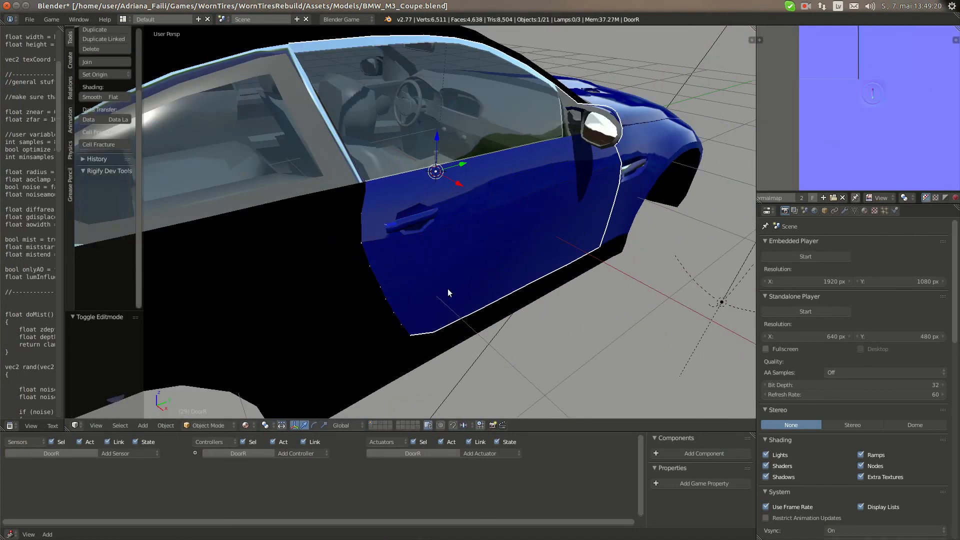
# Examine the faces along the right door's rear edge one by one, down past the five-sided face below the handle
pyautogui.press('Tab')
pyautogui.scroll(5, 415, 254)
pyautogui.scroll(-4, 405, 288)
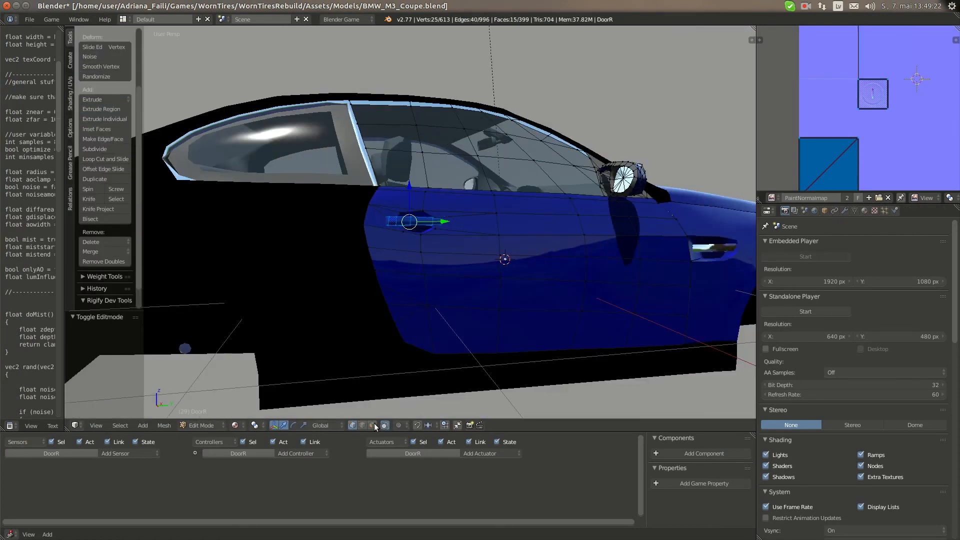
pyautogui.scroll(4, 380, 165)
pyautogui.rightClick(378, 159)
pyautogui.keyDown('shift'); pyautogui.rightClick(383, 186); pyautogui.keyUp('shift')
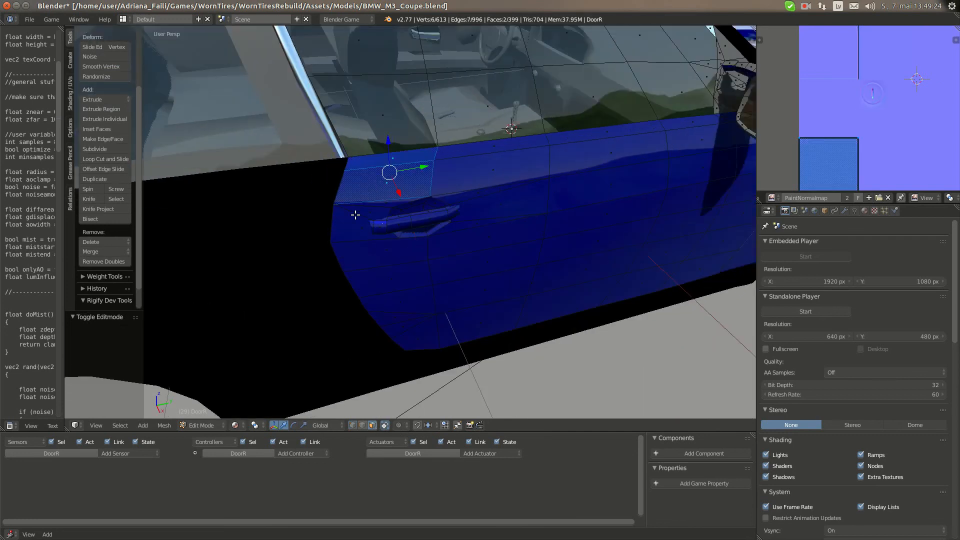
pyautogui.keyDown('shift'); pyautogui.rightClick(346, 230); pyautogui.keyUp('shift')
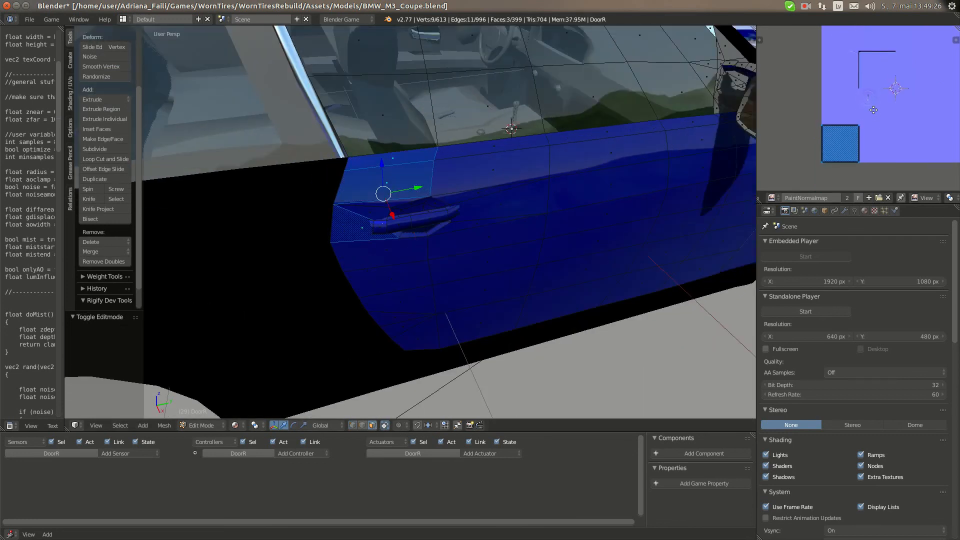
pyautogui.keyDown('shift'); pyautogui.rightClick(391, 255); pyautogui.keyUp('shift')
pyautogui.keyDown('shift'); pyautogui.rightClick(403, 293); pyautogui.keyUp('shift')
pyautogui.keyDown('shift'); pyautogui.rightClick(406, 304); pyautogui.keyUp('shift')
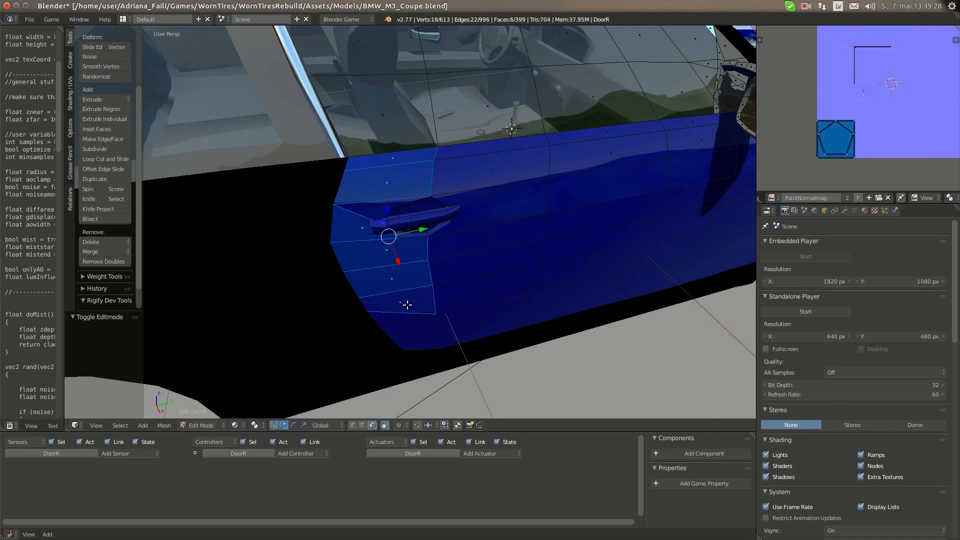
pyautogui.scroll(4, 388, 280)
pyautogui.rightClick(383, 387)
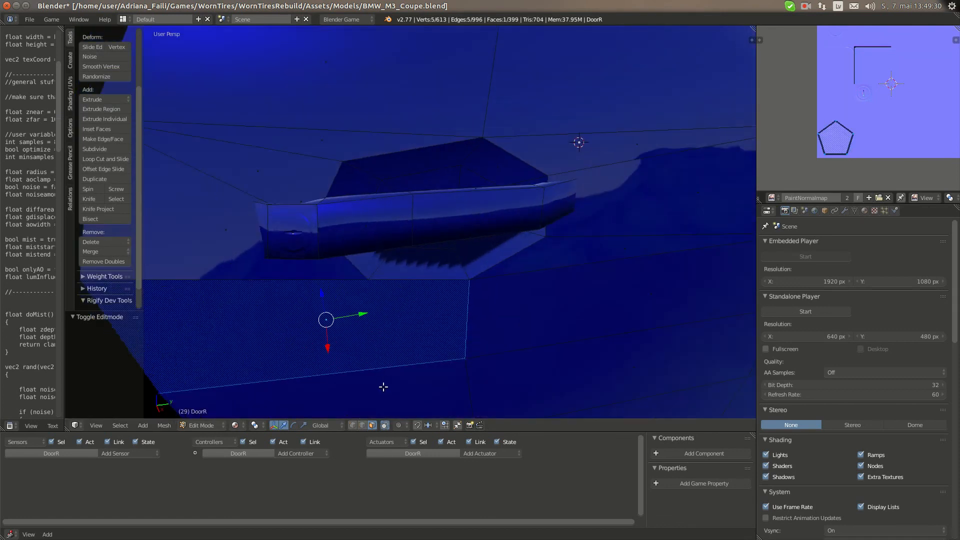
pyautogui.press('a')
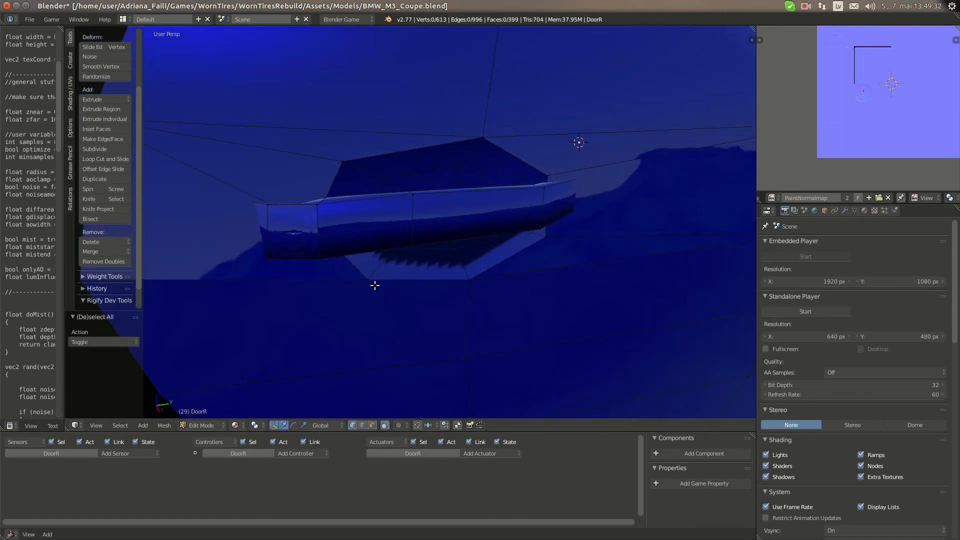
pyautogui.press('k')
pyautogui.click(375, 283)
pyautogui.press('Escape')
# Select the entire right door mesh and remove its doubled vertices
pyautogui.press('a')
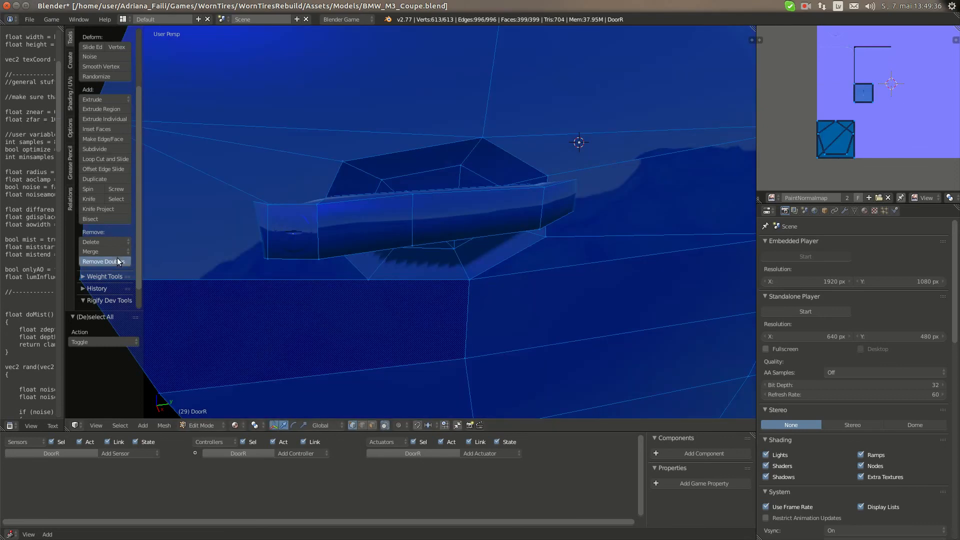
pyautogui.click(103, 261)
pyautogui.press('Tab')
pyautogui.press('Tab')
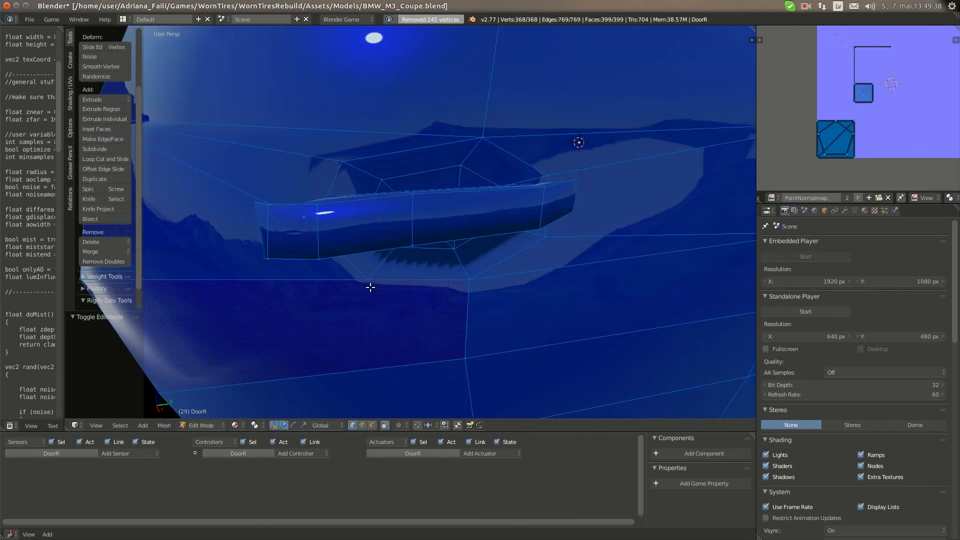
# Knife-cut the five-sided face below the handle from the recess's lower rear corner to the face's lower front corner
pyautogui.press('k')
pyautogui.click(369, 279)
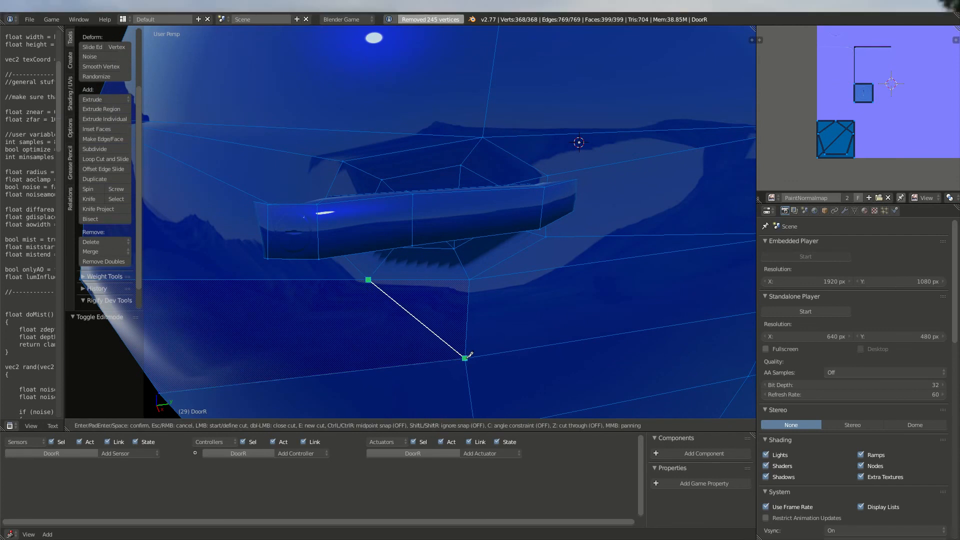
pyautogui.click(465, 358)
pyautogui.press('Return')
# Select the edges outlining the recess behind the door handle and mark them as sharp
pyautogui.scroll(3, 380, 386)
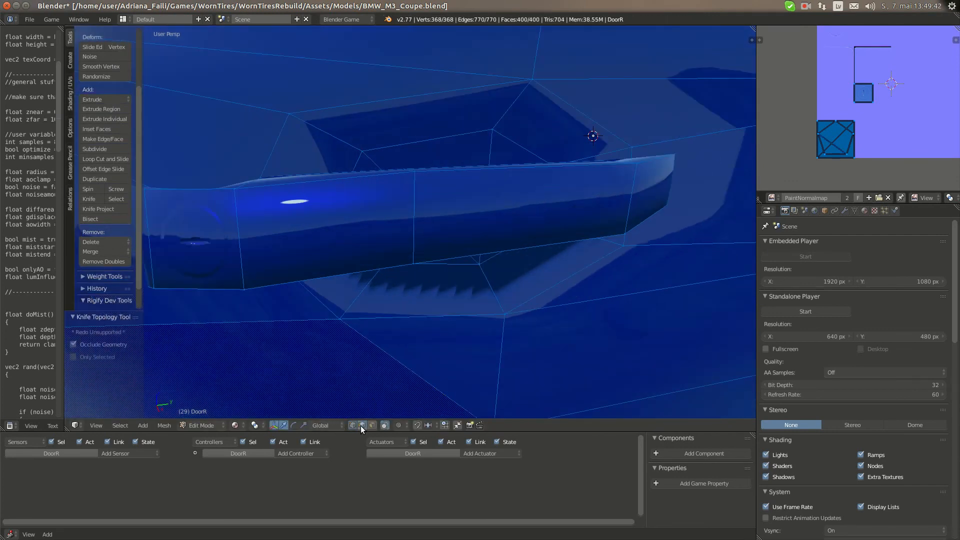
pyautogui.keyDown('alt'); pyautogui.rightClick(561, 283); pyautogui.keyUp('alt')
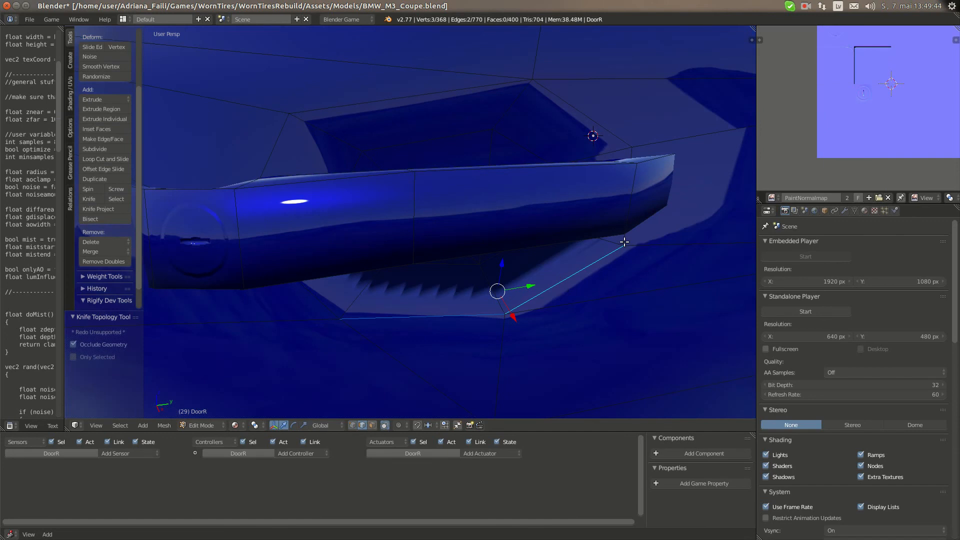
pyautogui.keyDown('shift'); pyautogui.rightClick(599, 121); pyautogui.keyUp('shift')
pyautogui.keyDown('alt'); pyautogui.keyDown('shift'); pyautogui.rightClick(410, 96); pyautogui.keyUp('shift'); pyautogui.keyUp('alt')
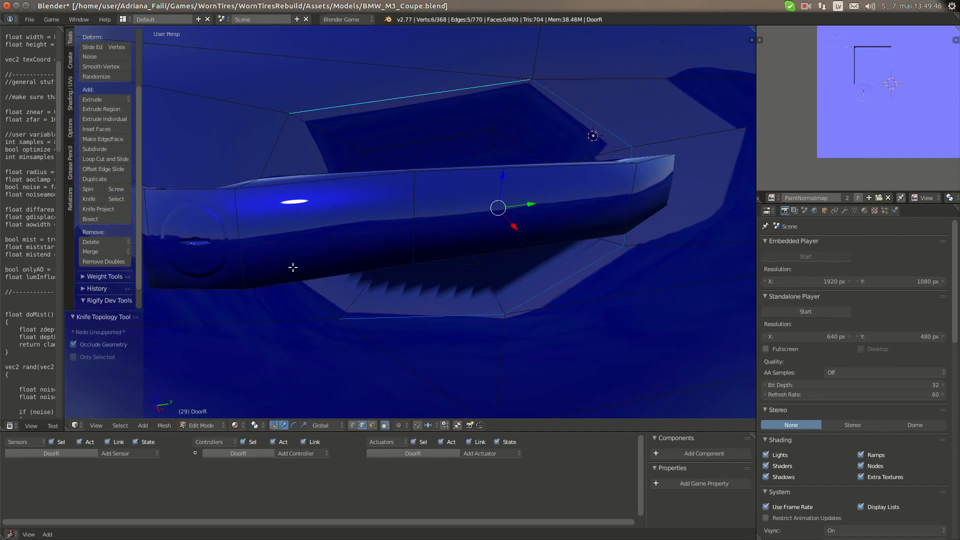
pyautogui.keyDown('alt'); pyautogui.keyDown('shift'); pyautogui.rightClick(326, 303); pyautogui.keyUp('shift'); pyautogui.keyUp('alt')
pyautogui.hotkey('ctrl', 'e')
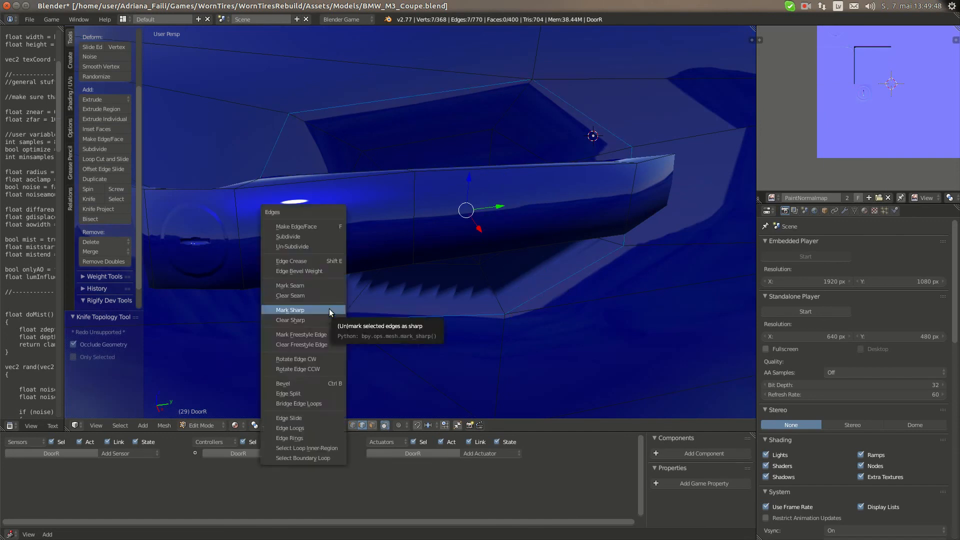
pyautogui.click(330, 309)
# Select the outline edges down the right door's rear side and around its lower rear corner
pyautogui.scroll(-4, 360, 303)
pyautogui.moveTo(410, 290); pyautogui.dragTo(292, 293, button='middle')
pyautogui.scroll(-3, 400, 293)
pyautogui.scroll(-3, 420, 289)
pyautogui.rightClick(244, 173)
pyautogui.moveTo(244, 173); pyautogui.dragTo(208, 190, button='middle')
pyautogui.keyDown('shift'); pyautogui.rightClick(206, 190); pyautogui.keyUp('shift')
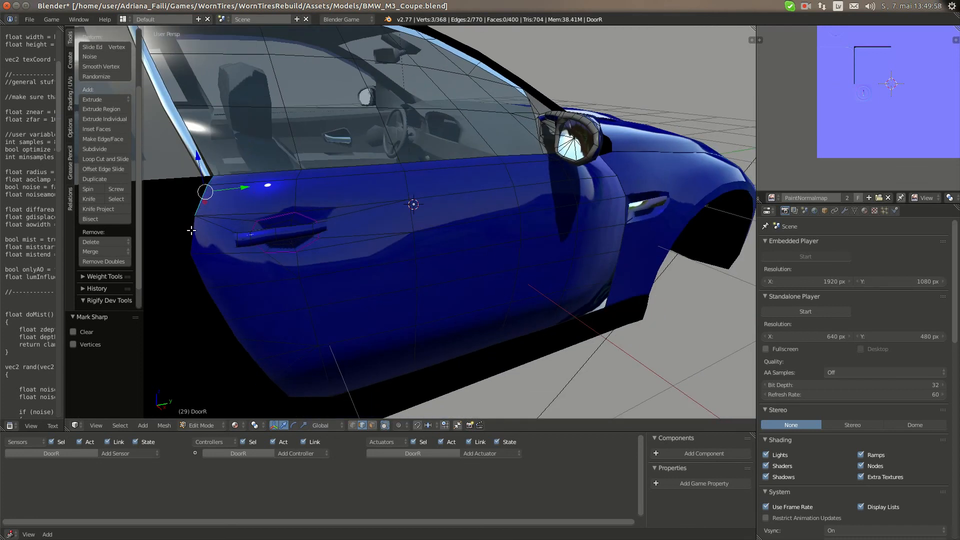
pyautogui.keyDown('shift'); pyautogui.rightClick(197, 267); pyautogui.keyUp('shift')
pyautogui.keyDown('shift'); pyautogui.rightClick(251, 344); pyautogui.keyUp('shift')
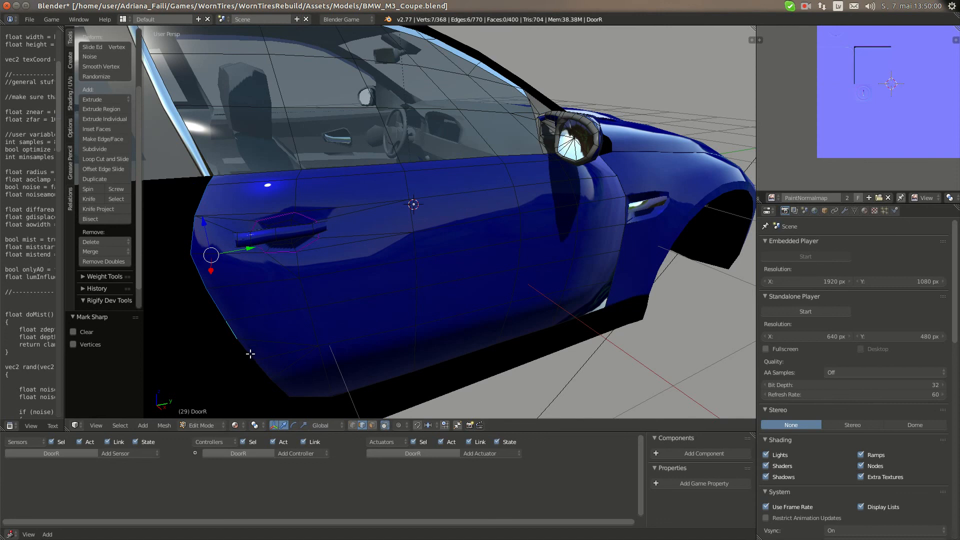
pyautogui.keyDown('shift'); pyautogui.rightClick(293, 385); pyautogui.keyUp('shift')
pyautogui.keyDown('shift'); pyautogui.rightClick(311, 398); pyautogui.keyUp('shift')
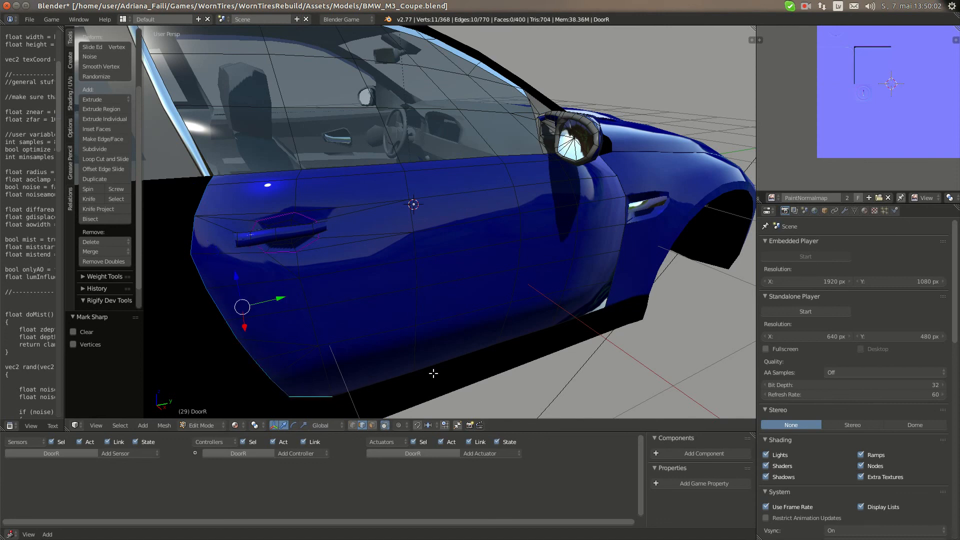
# Extend the selection along the door's bottom edge and up its front edge towards the mirror
pyautogui.keyDown('shift'); pyautogui.rightClick(481, 353); pyautogui.keyUp('shift')
pyautogui.keyDown('shift'); pyautogui.rightClick(588, 320); pyautogui.keyUp('shift')
pyautogui.scroll(4, 571, 334)
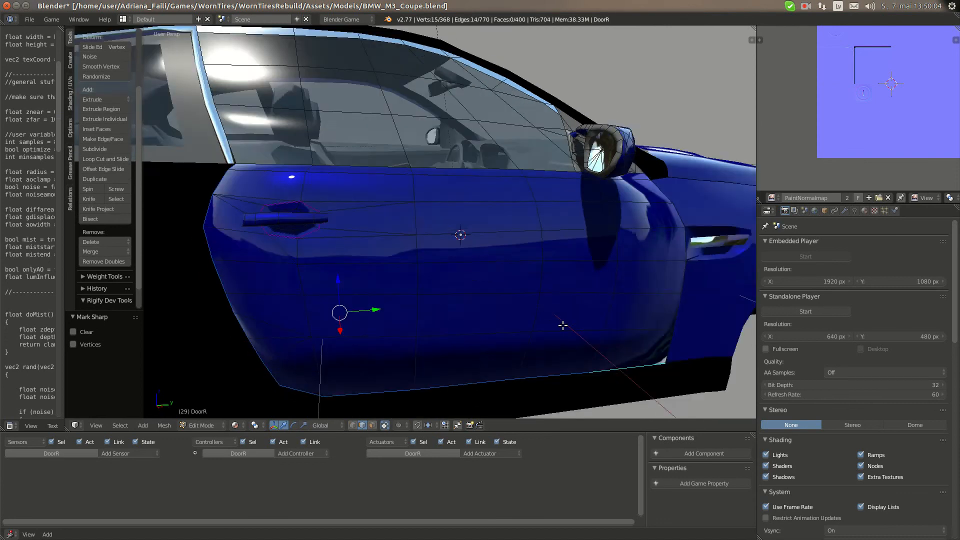
pyautogui.keyDown('shift'); pyautogui.moveTo(589, 329); pyautogui.dragTo(584, 326, button='middle'); pyautogui.keyUp('shift')
pyautogui.keyDown('shift'); pyautogui.rightClick(583, 325); pyautogui.keyUp('shift')
pyautogui.keyDown('shift'); pyautogui.rightClick(583, 291); pyautogui.keyUp('shift')
pyautogui.keyDown('shift'); pyautogui.rightClick(585, 257); pyautogui.keyUp('shift')
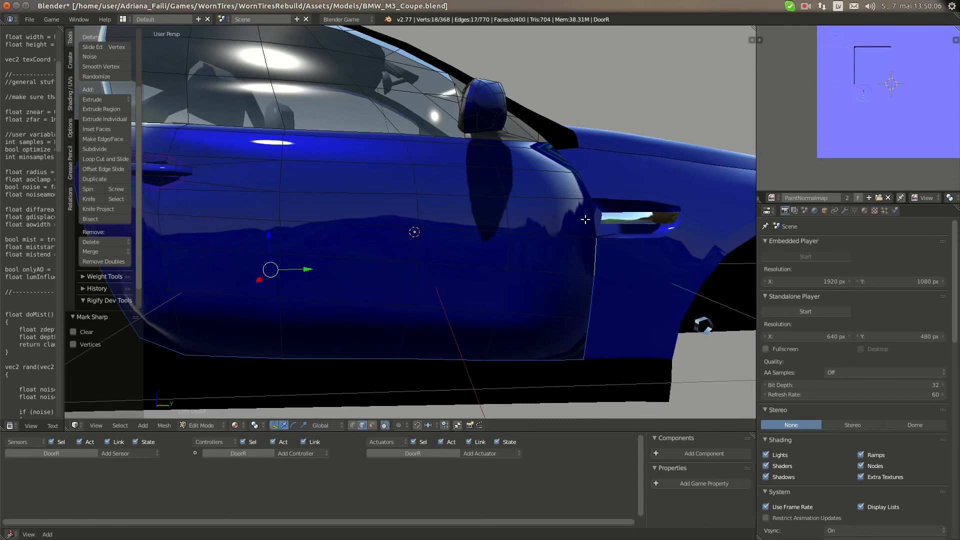
pyautogui.keyDown('shift'); pyautogui.rightClick(585, 218); pyautogui.keyUp('shift')
pyautogui.keyDown('shift'); pyautogui.rightClick(565, 164); pyautogui.keyUp('shift')
# Add the remaining front edges and the line below the window to the selection, and mark the door panel's outline as sharp
pyautogui.moveTo(598, 191); pyautogui.dragTo(527, 215, button='middle')
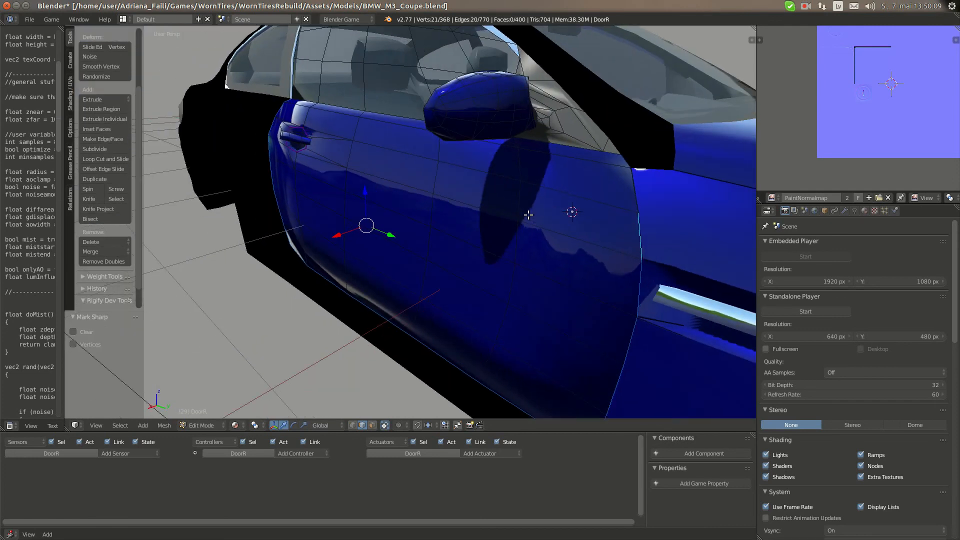
pyautogui.keyDown('shift'); pyautogui.rightClick(642, 232); pyautogui.keyUp('shift')
pyautogui.keyDown('shift'); pyautogui.rightClick(634, 183); pyautogui.keyUp('shift')
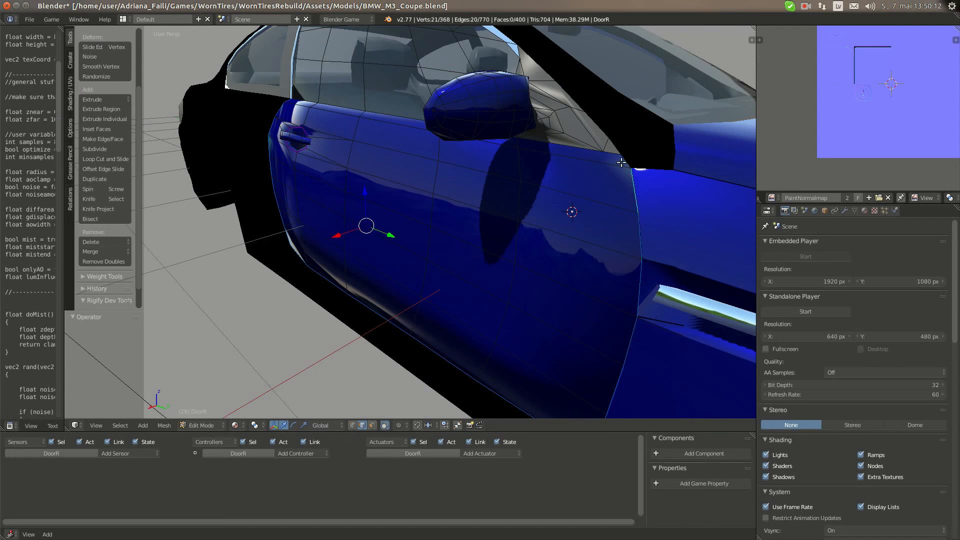
pyautogui.keyDown('shift'); pyautogui.rightClick(584, 157); pyautogui.keyUp('shift')
pyautogui.moveTo(470, 155); pyautogui.dragTo(434, 146, button='middle')
pyautogui.moveTo(372, 145); pyautogui.dragTo(450, 148, button='middle')
pyautogui.keyDown('shift'); pyautogui.rightClick(449, 148); pyautogui.keyUp('shift')
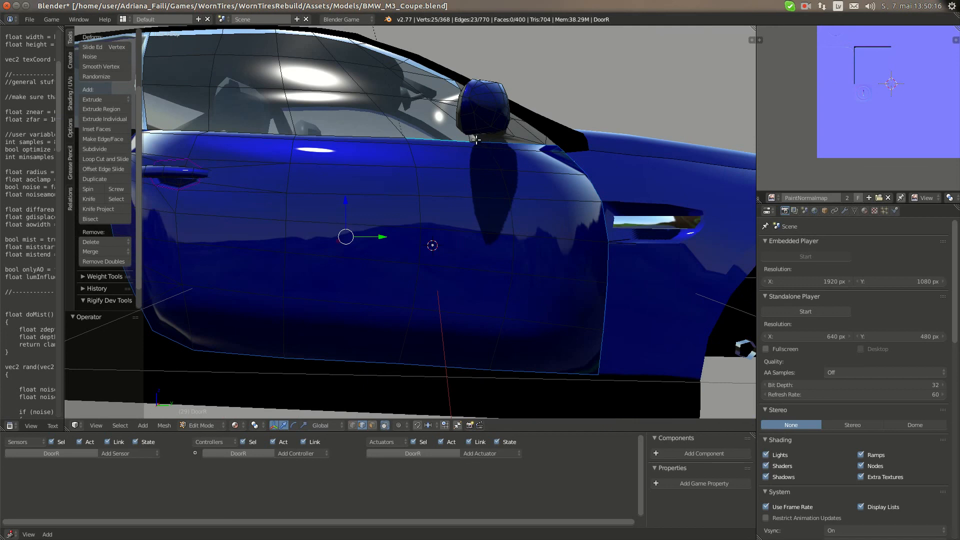
pyautogui.moveTo(330, 179); pyautogui.dragTo(388, 222, button='middle')
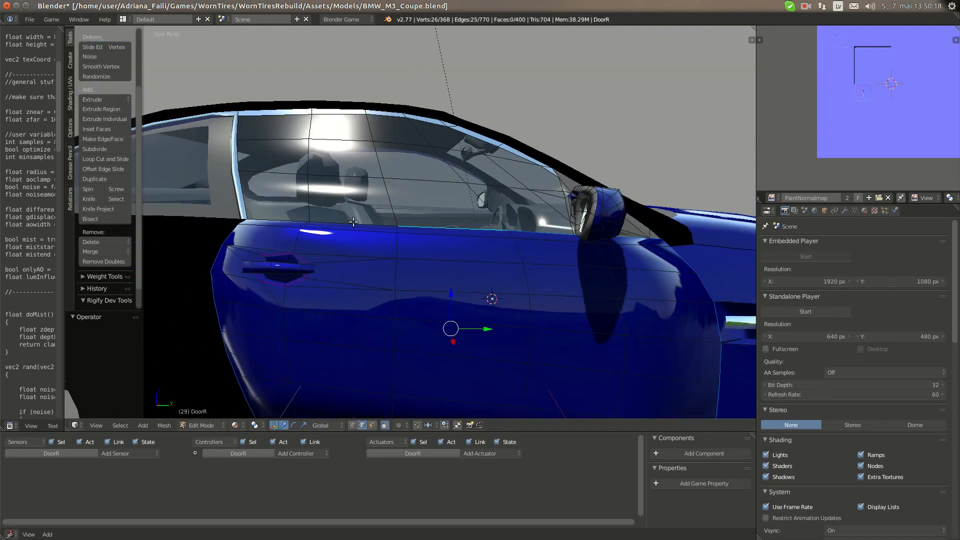
pyautogui.keyDown('shift'); pyautogui.rightClick(275, 210); pyautogui.keyUp('shift')
pyautogui.moveTo(274, 209); pyautogui.dragTo(320, 300, button='middle')
pyautogui.hotkey('ctrl', 'e')
pyautogui.click(223, 235)
# Select the edges along the top of the door window, from the rear upper corner forward down the sloping pillar
pyautogui.scroll(1, 254, 169)
pyautogui.rightClick(273, 167)
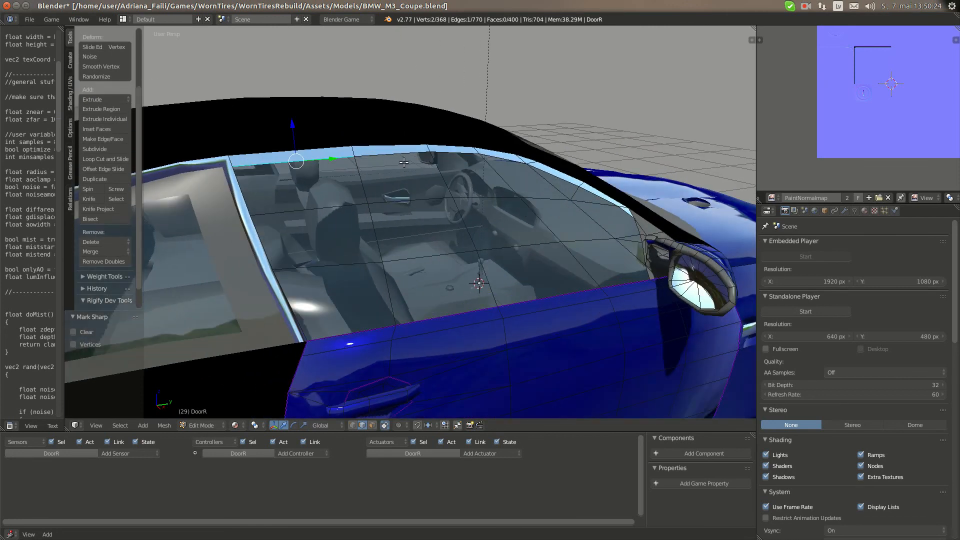
pyautogui.keyDown('shift'); pyautogui.rightClick(390, 154); pyautogui.keyUp('shift')
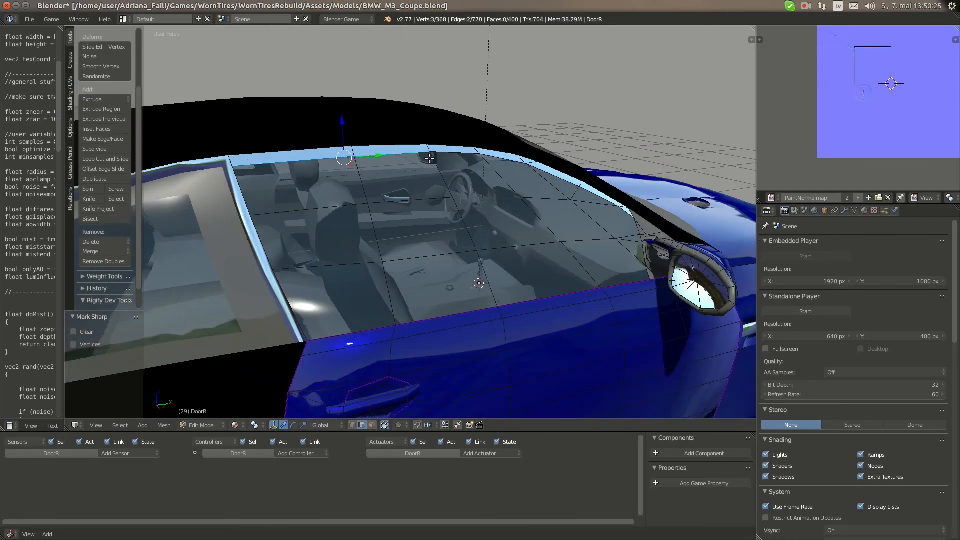
pyautogui.keyDown('shift'); pyautogui.rightClick(457, 156); pyautogui.keyUp('shift')
pyautogui.keyDown('shift'); pyautogui.rightClick(502, 155); pyautogui.keyUp('shift')
pyautogui.keyDown('shift'); pyautogui.rightClick(587, 189); pyautogui.keyUp('shift')
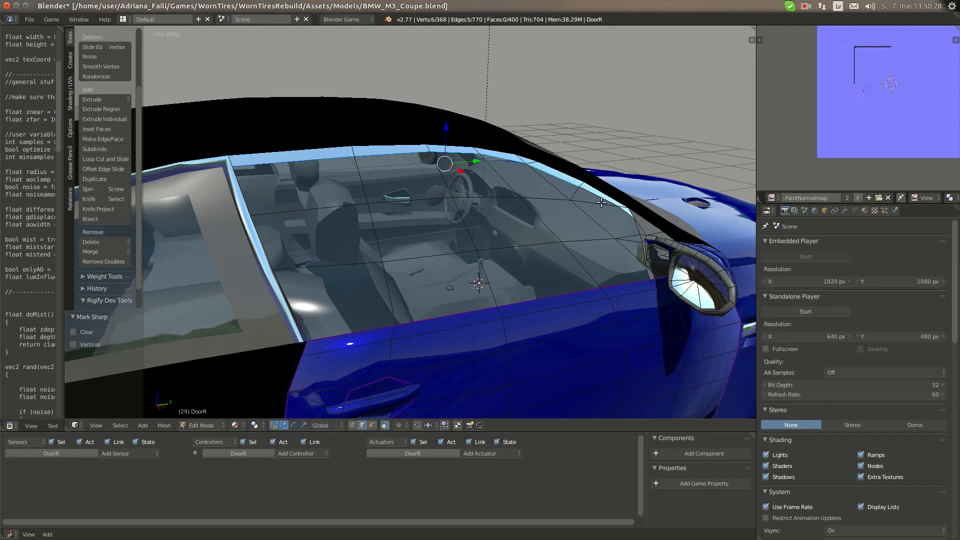
pyautogui.keyDown('shift'); pyautogui.rightClick(594, 193); pyautogui.keyUp('shift')
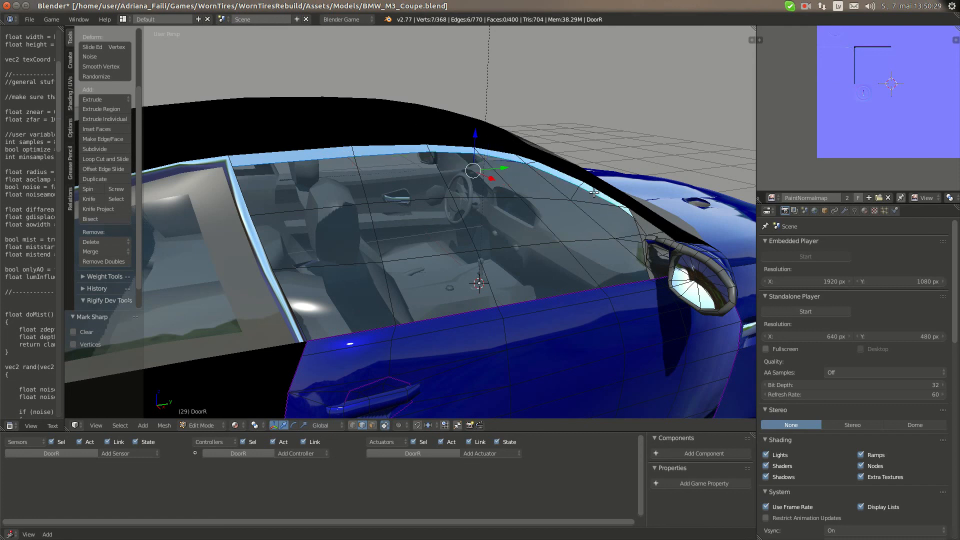
# Add the window's front edges down to the sill behind the mirror, and mark the selected window edges as sharp
pyautogui.keyDown('shift'); pyautogui.rightClick(638, 226); pyautogui.keyUp('shift')
pyautogui.keyDown('shift'); pyautogui.rightClick(638, 240); pyautogui.keyUp('shift')
pyautogui.keyDown('shift'); pyautogui.rightClick(641, 245); pyautogui.keyUp('shift')
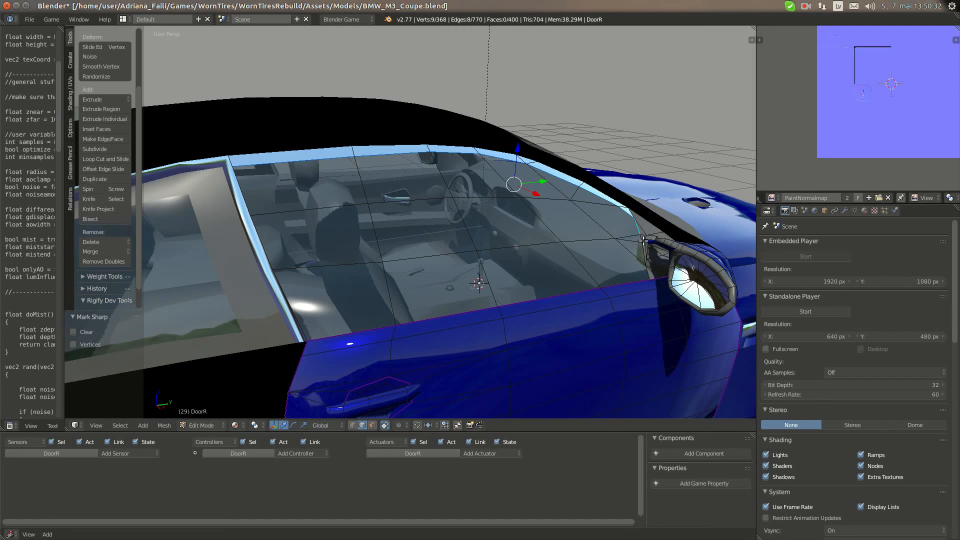
pyautogui.keyDown('shift'); pyautogui.rightClick(643, 249); pyautogui.keyUp('shift')
pyautogui.keyDown('shift'); pyautogui.rightClick(646, 275); pyautogui.keyUp('shift')
pyautogui.moveTo(605, 290); pyautogui.dragTo(543, 297, button='middle')
pyautogui.scroll(-3, 525, 309)
pyautogui.moveTo(444, 308); pyautogui.dragTo(532, 305, button='middle')
pyautogui.moveTo(460, 275); pyautogui.dragTo(532, 292, button='middle')
pyautogui.hotkey('ctrl', 'e')
pyautogui.click(493, 269)
# Select the edges around the base of the mirror's small upper blue arm and mark them as sharp
pyautogui.scroll(2, 531, 292)
pyautogui.scroll(1, 535, 294)
pyautogui.press('a')
pyautogui.rightClick(555, 264)
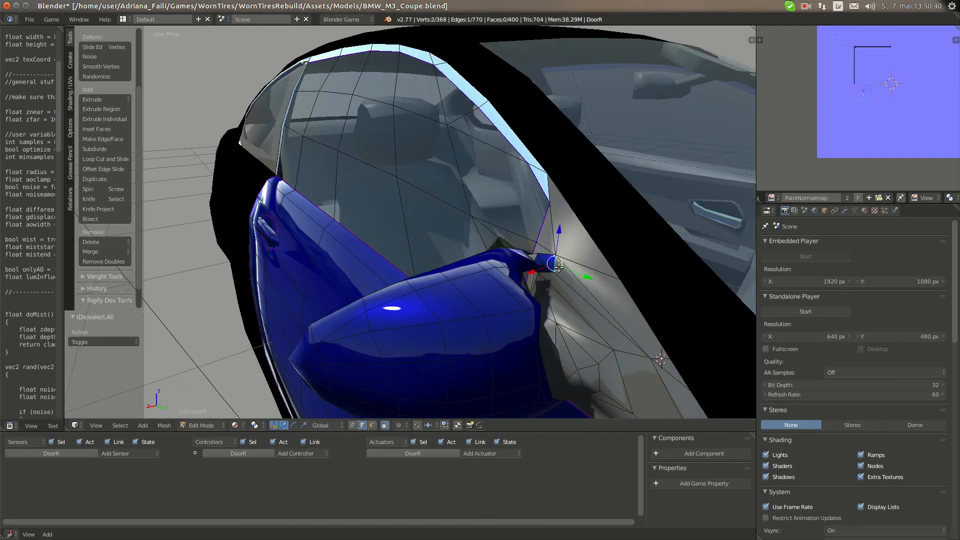
pyautogui.scroll(-3, 597, 320)
pyautogui.moveTo(591, 322); pyautogui.dragTo(536, 306, button='middle')
pyautogui.scroll(1, 522, 316)
pyautogui.press('KP_Decimal')
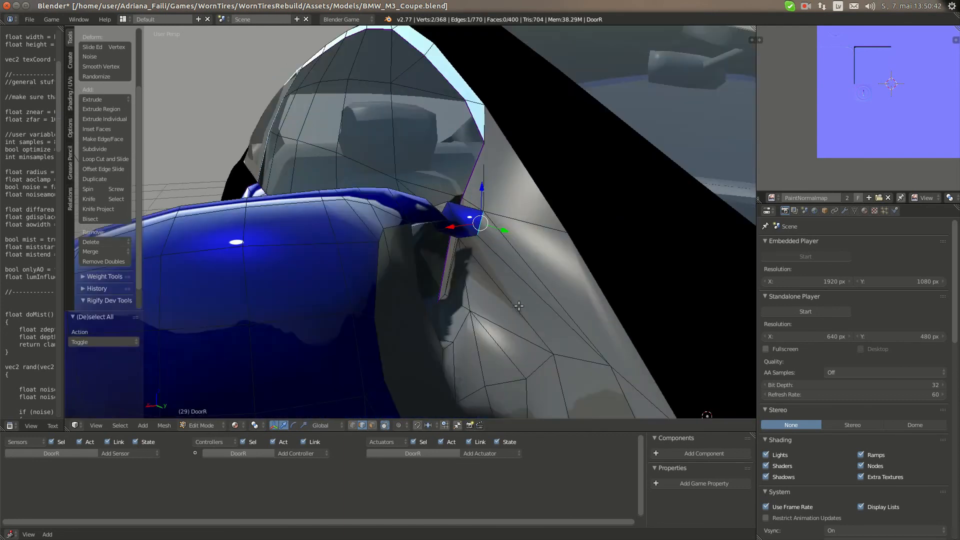
pyautogui.scroll(-2, 447, 279)
pyautogui.scroll(-6, 381, 248)
pyautogui.moveTo(381, 249); pyautogui.dragTo(399, 214, button='middle')
pyautogui.keyDown('shift'); pyautogui.rightClick(416, 259); pyautogui.keyUp('shift')
pyautogui.keyDown('shift'); pyautogui.rightClick(412, 248); pyautogui.keyUp('shift')
pyautogui.keyDown('shift'); pyautogui.rightClick(413, 231); pyautogui.keyUp('shift')
pyautogui.hotkey('ctrl', 'e')
pyautogui.click(413, 232)
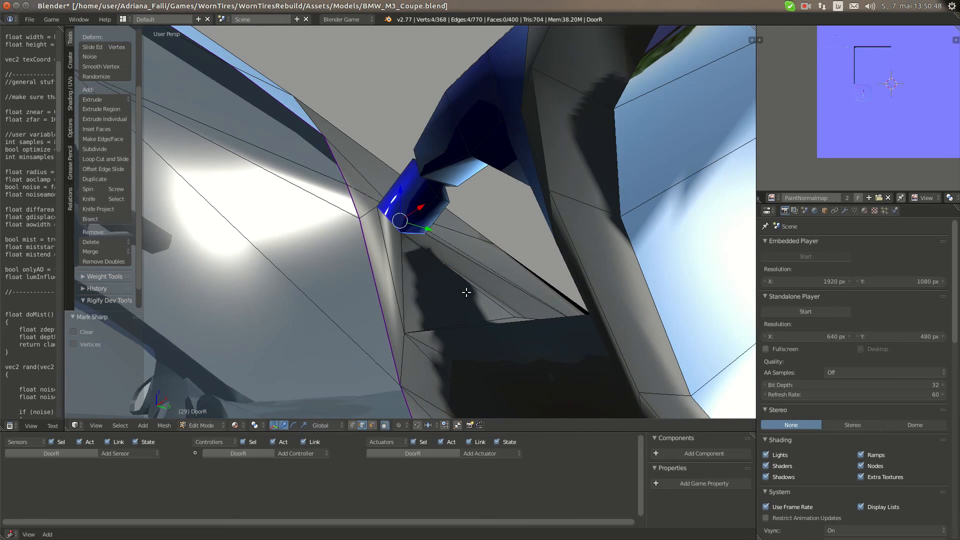
# Leave mesh editing and add an Edge Split modifier to the door with Edge Angle disabled and Sharp Edges enabled
pyautogui.press('a')
pyautogui.scroll(-4, 467, 292)
pyautogui.moveTo(467, 292); pyautogui.dragTo(419, 290, button='middle')
pyautogui.press('Tab')
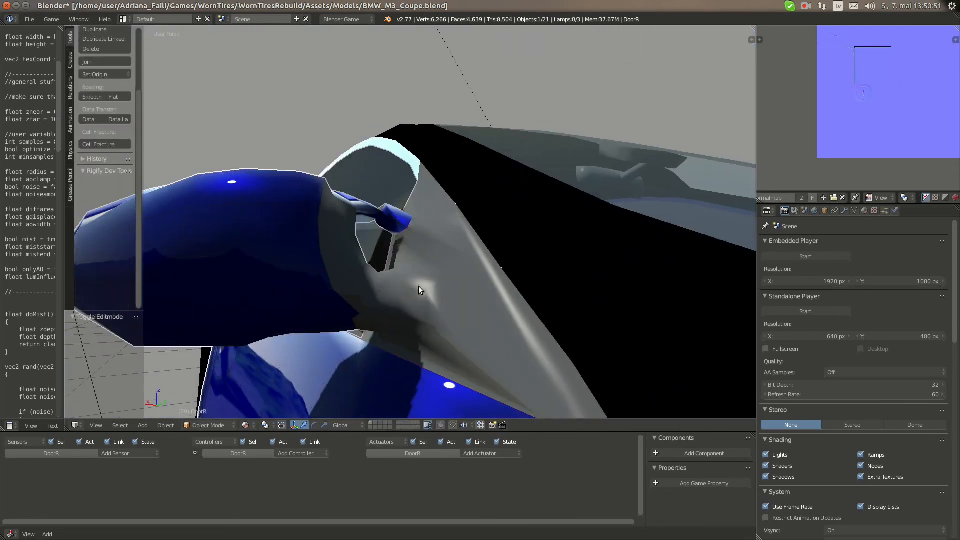
pyautogui.click(845, 210)
pyautogui.click(799, 244)
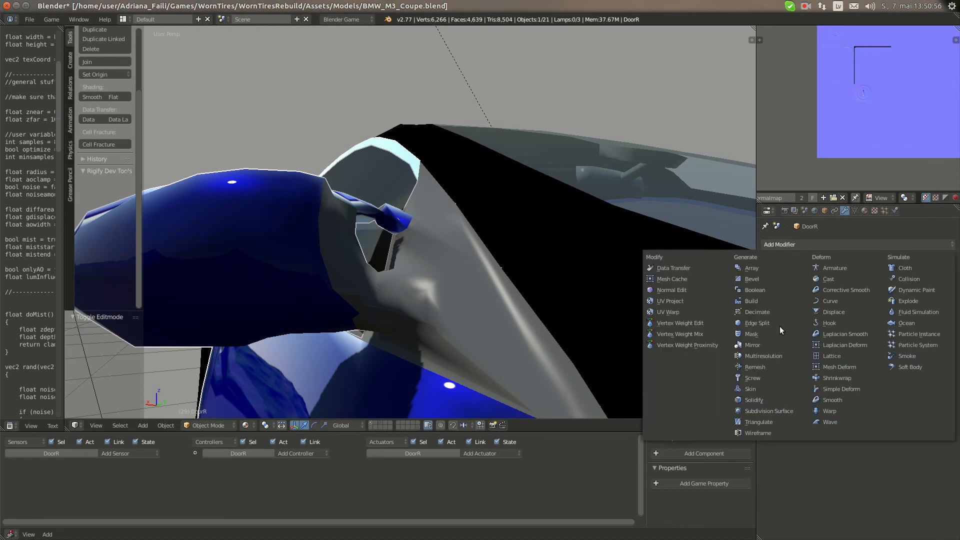
pyautogui.click(757, 323)
pyautogui.click(781, 292)
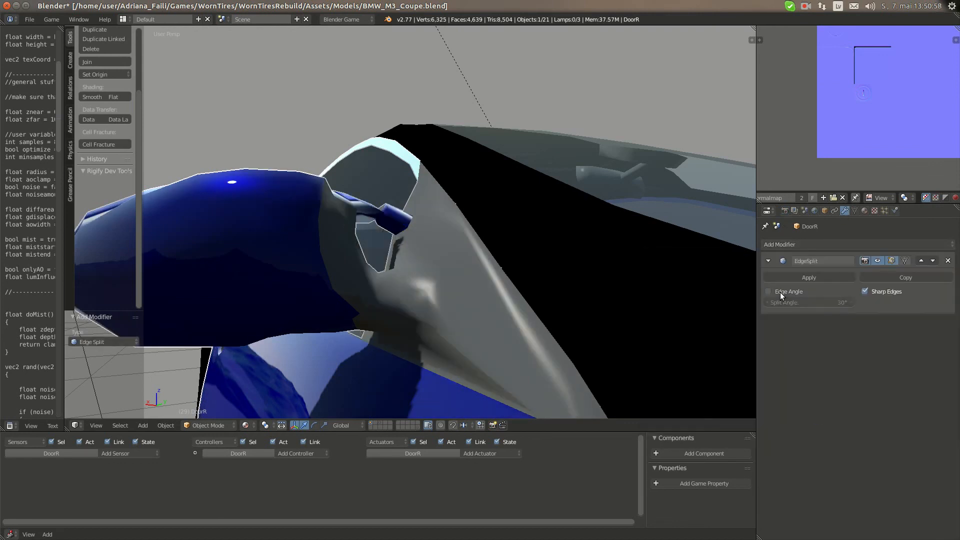
pyautogui.click(784, 211)
# Edit the door mesh again and mark the edges where the lower mirror arm meets the triangular grey panel as sharp
pyautogui.press('Tab')
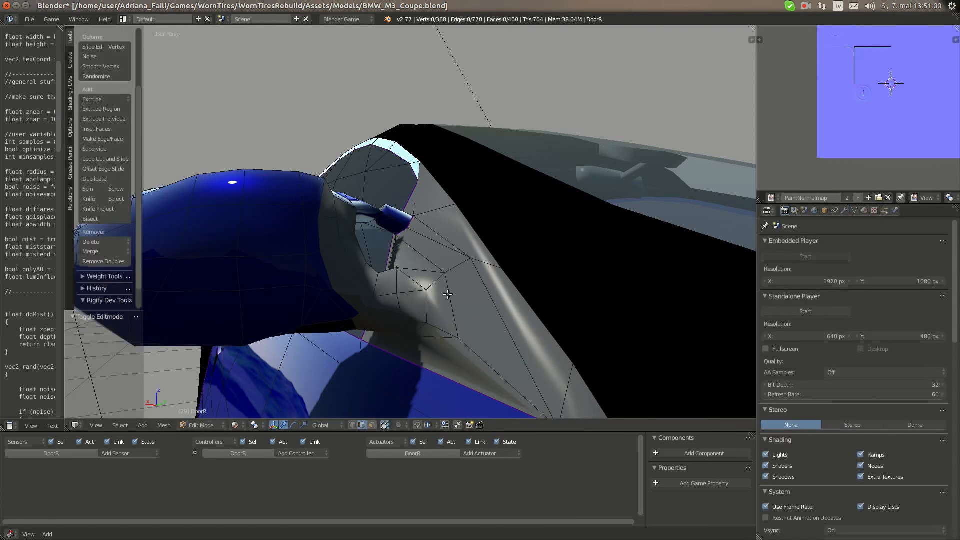
pyautogui.rightClick(443, 341)
pyautogui.keyDown('shift'); pyautogui.rightClick(443, 341); pyautogui.keyUp('shift')
pyautogui.moveTo(440, 337); pyautogui.dragTo(428, 307, button='middle')
pyautogui.keyDown('shift'); pyautogui.rightClick(479, 295); pyautogui.keyUp('shift')
pyautogui.keyDown('shift'); pyautogui.rightClick(423, 285); pyautogui.keyUp('shift')
pyautogui.keyDown('shift'); pyautogui.rightClick(427, 279); pyautogui.keyUp('shift')
pyautogui.keyDown('shift'); pyautogui.rightClick(433, 310); pyautogui.keyUp('shift')
pyautogui.keyDown('shift'); pyautogui.rightClick(450, 322); pyautogui.keyUp('shift')
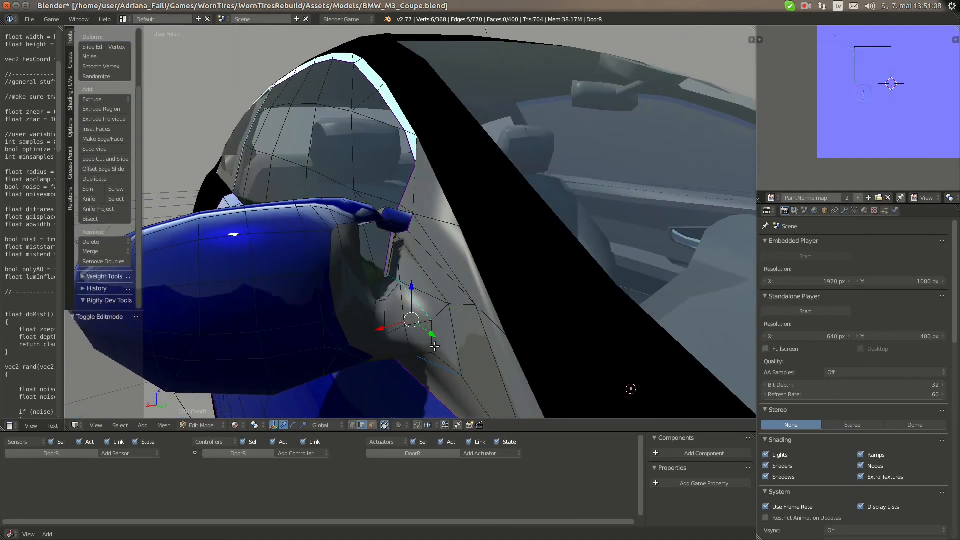
pyautogui.keyDown('shift'); pyautogui.rightClick(435, 346); pyautogui.keyUp('shift')
pyautogui.moveTo(434, 346); pyautogui.dragTo(362, 267, button='middle')
pyautogui.keyDown('shift'); pyautogui.rightClick(437, 308); pyautogui.keyUp('shift')
pyautogui.hotkey('ctrl', 'e')
pyautogui.click(438, 312)
# Select the edges bordering the dark inner side of the mirror housing, around where the lower arm joins it
pyautogui.rightClick(347, 258)
pyautogui.keyDown('shift'); pyautogui.rightClick(339, 294); pyautogui.keyUp('shift')
pyautogui.keyDown('shift'); pyautogui.rightClick(337, 322); pyautogui.keyUp('shift')
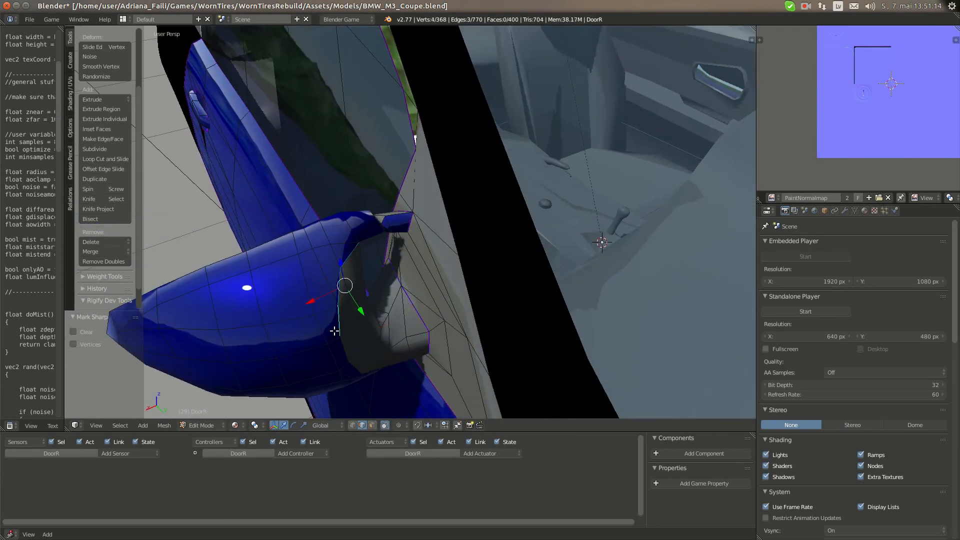
pyautogui.moveTo(334, 331); pyautogui.dragTo(308, 312, button='middle')
pyautogui.moveTo(335, 355); pyautogui.dragTo(390, 270, button='middle')
pyautogui.keyDown('shift'); pyautogui.rightClick(339, 330); pyautogui.keyUp('shift')
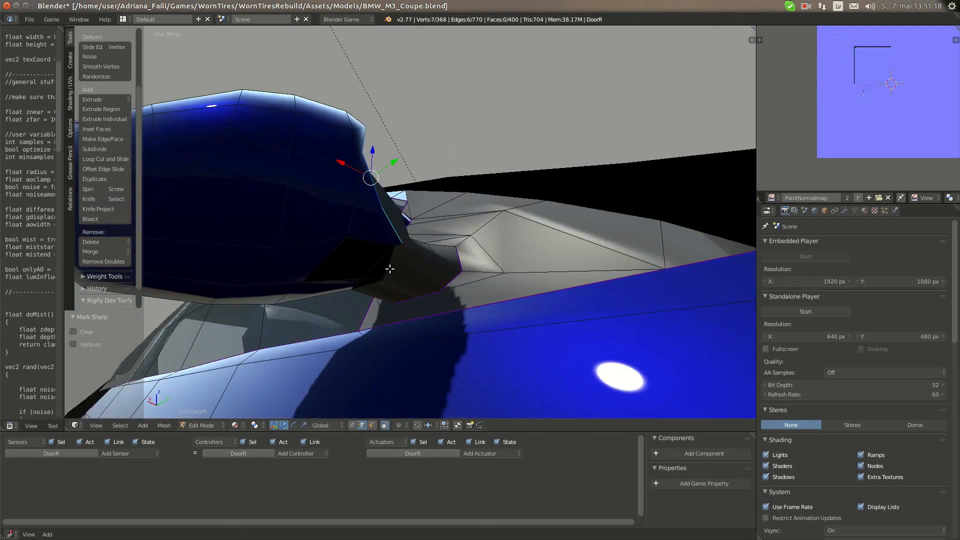
pyautogui.keyDown('shift'); pyautogui.rightClick(386, 242); pyautogui.keyUp('shift')
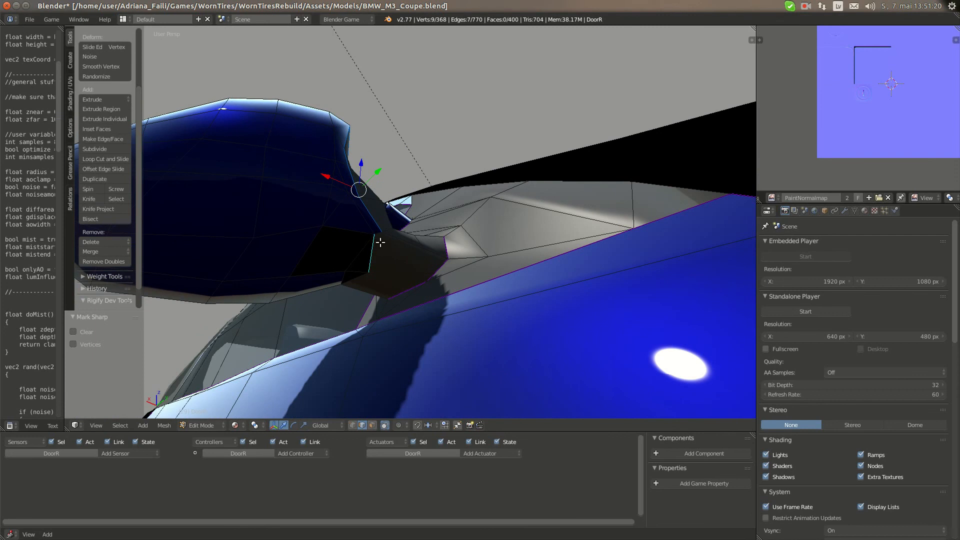
pyautogui.keyDown('shift'); pyautogui.rightClick(376, 230); pyautogui.keyUp('shift')
pyautogui.moveTo(376, 229); pyautogui.dragTo(563, 308, button='middle')
pyautogui.keyDown('shift'); pyautogui.rightClick(481, 270); pyautogui.keyUp('shift')
pyautogui.keyDown('shift'); pyautogui.rightClick(499, 299); pyautogui.keyUp('shift')
pyautogui.keyDown('shift'); pyautogui.rightClick(470, 250); pyautogui.keyUp('shift')
pyautogui.moveTo(470, 250); pyautogui.dragTo(331, 261, button='middle')
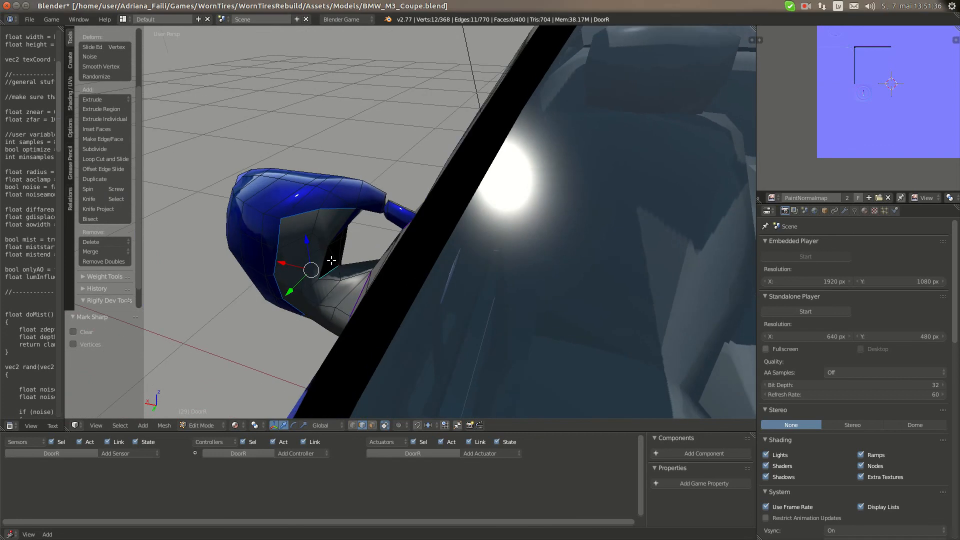
pyautogui.keyDown('shift'); pyautogui.rightClick(333, 227); pyautogui.keyUp('shift')
pyautogui.moveTo(332, 231); pyautogui.dragTo(457, 187, button='middle')
# Clear the previous selection and select one of the closed edge loops on the mirror frame around the glass
pyautogui.press('a')
pyautogui.rightClick(449, 181)
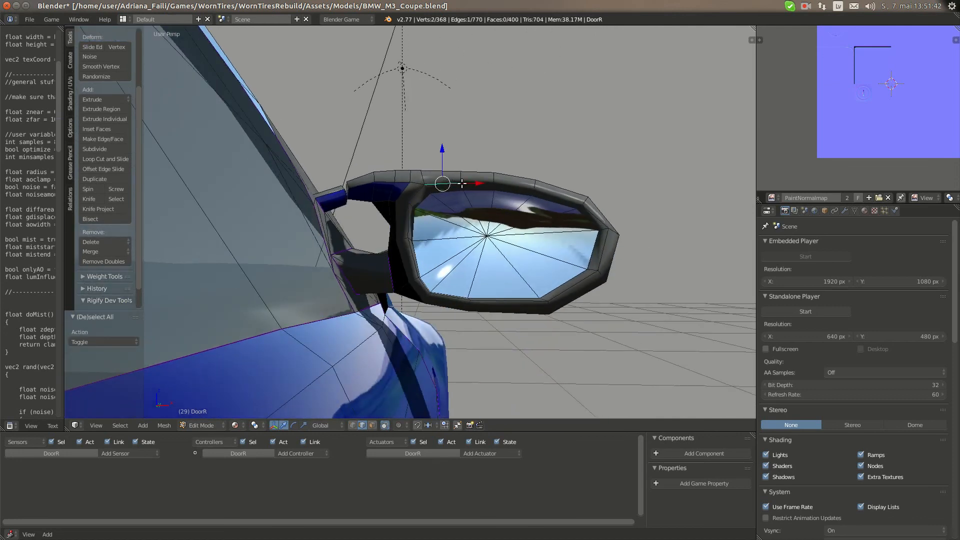
pyautogui.press('a')
pyautogui.keyDown('alt'); pyautogui.rightClick(477, 182); pyautogui.keyUp('alt')
pyautogui.rightClick(439, 192)
pyautogui.keyDown('alt'); pyautogui.rightClick(450, 192); pyautogui.keyUp('alt')
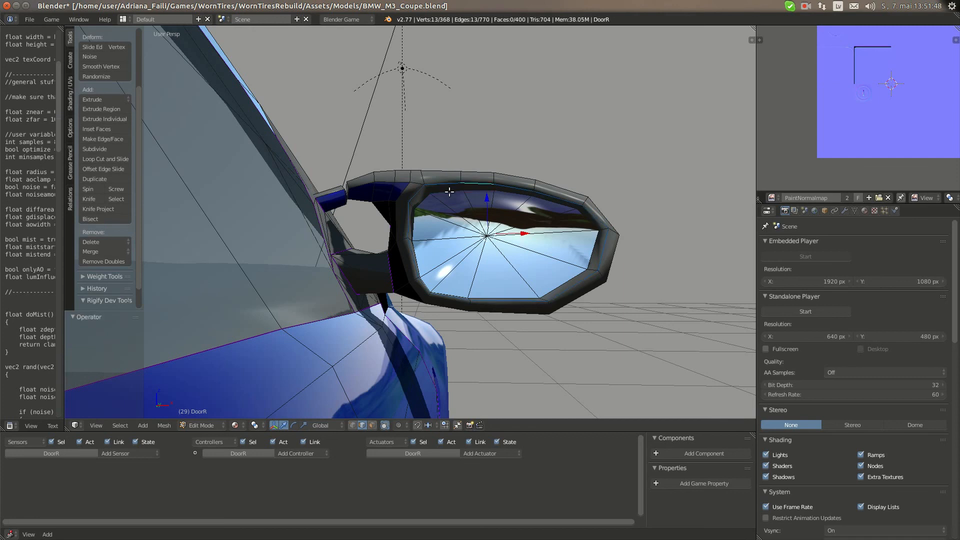
# Add the neighbouring edges all around the mirror glass to the selection and mark both loops as sharp
pyautogui.keyDown('shift'); pyautogui.rightClick(450, 192); pyautogui.keyUp('shift')
pyautogui.keyDown('shift'); pyautogui.rightClick(509, 192); pyautogui.keyUp('shift')
pyautogui.keyDown('shift'); pyautogui.rightClick(550, 203); pyautogui.keyUp('shift')
pyautogui.keyDown('shift'); pyautogui.rightClick(582, 216); pyautogui.keyUp('shift')
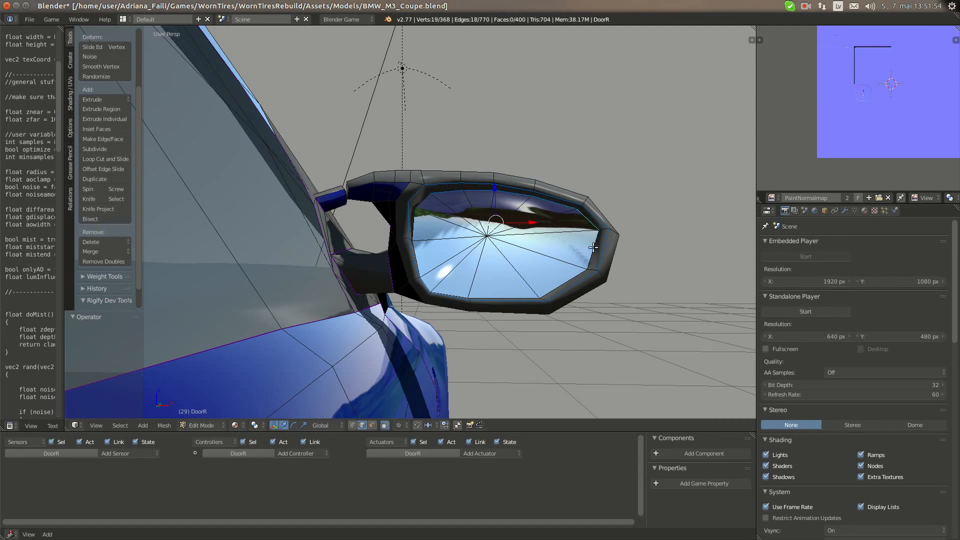
pyautogui.keyDown('shift'); pyautogui.rightClick(594, 248); pyautogui.keyUp('shift')
pyautogui.keyDown('shift'); pyautogui.rightClick(570, 282); pyautogui.keyUp('shift')
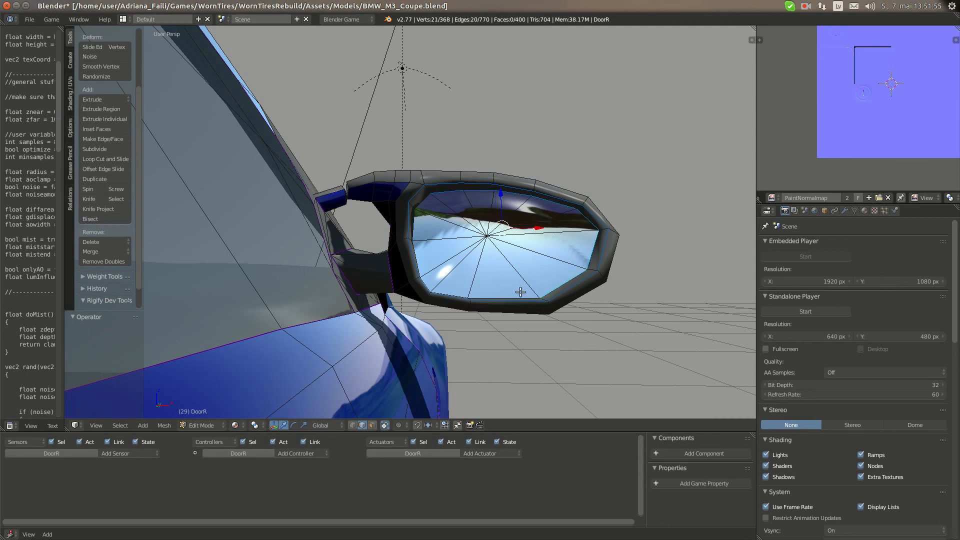
pyautogui.keyDown('shift'); pyautogui.rightClick(458, 288); pyautogui.keyUp('shift')
pyautogui.moveTo(436, 303); pyautogui.dragTo(405, 303, button='middle')
pyautogui.keyDown('shift'); pyautogui.rightClick(398, 281); pyautogui.keyUp('shift')
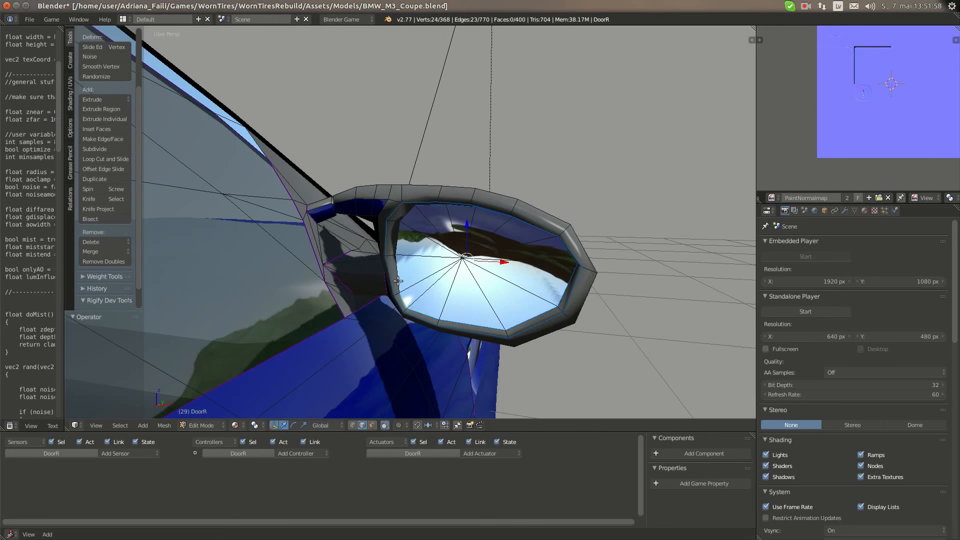
pyautogui.keyDown('shift'); pyautogui.rightClick(400, 250); pyautogui.keyUp('shift')
pyautogui.keyDown('shift'); pyautogui.rightClick(406, 213); pyautogui.keyUp('shift')
pyautogui.hotkey('ctrl', 'e')
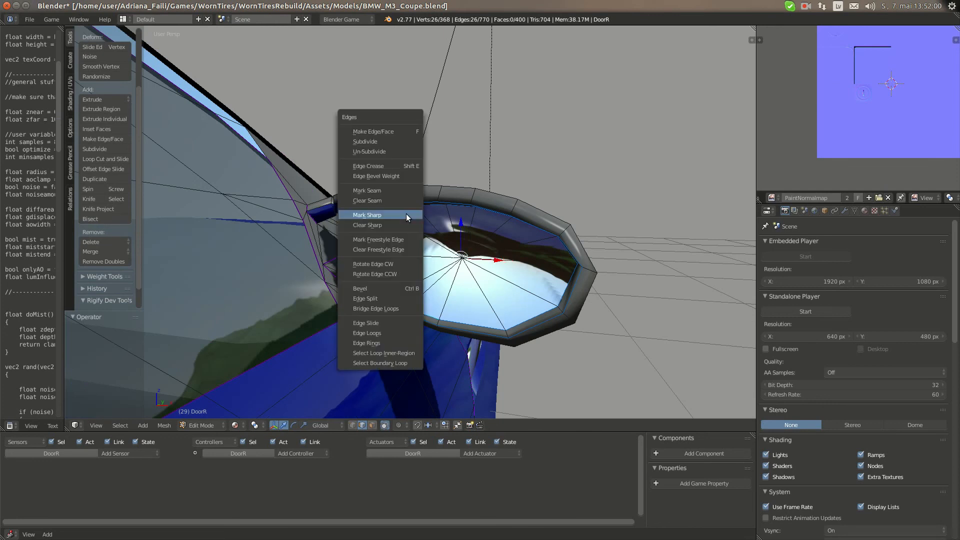
pyautogui.click(406, 214)
# Select the edges along the top of the upper mirror arm and housing, where the grey frame meets the blue shell
pyautogui.moveTo(406, 214); pyautogui.dragTo(400, 278, button='middle')
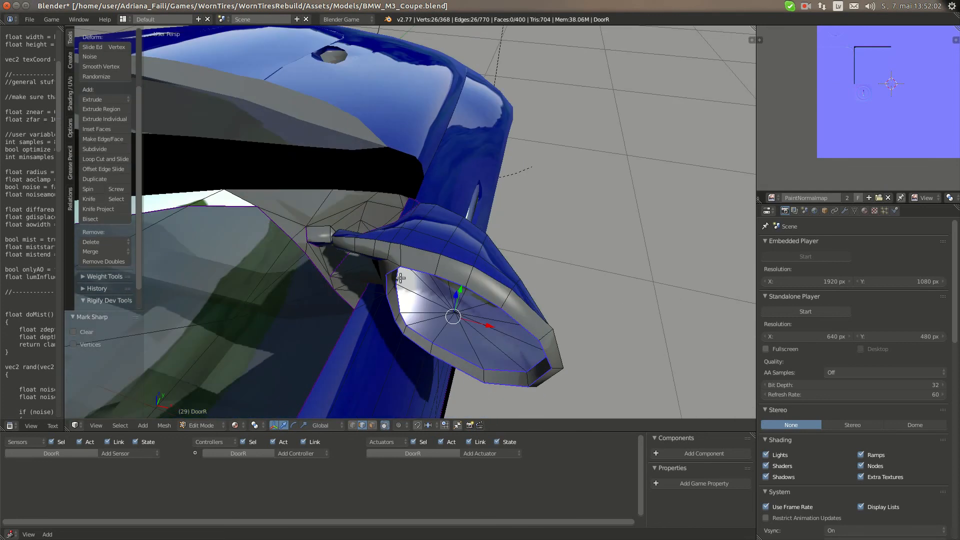
pyautogui.rightClick(345, 232)
pyautogui.keyDown('shift'); pyautogui.rightClick(384, 241); pyautogui.keyUp('shift')
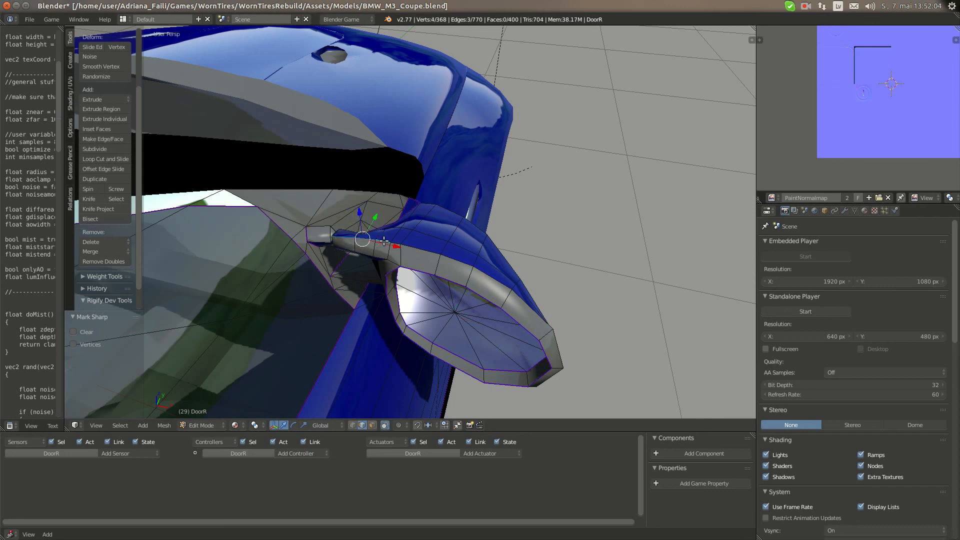
pyautogui.keyDown('shift'); pyautogui.rightClick(413, 249); pyautogui.keyUp('shift')
pyautogui.keyDown('shift'); pyautogui.rightClick(391, 246); pyautogui.keyUp('shift')
pyautogui.keyDown('shift'); pyautogui.rightClick(394, 243); pyautogui.keyUp('shift')
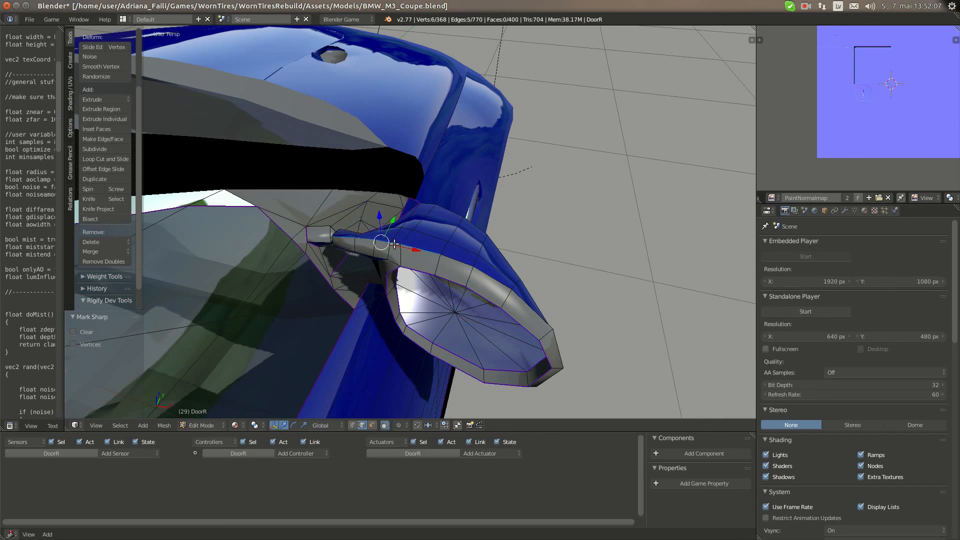
pyautogui.keyDown('shift'); pyautogui.rightClick(495, 277); pyautogui.keyUp('shift')
pyautogui.keyDown('shift'); pyautogui.rightClick(525, 303); pyautogui.keyUp('shift')
# Extend the selection along the frame-to-shell border around the outer side, underside and inner side of the mirror housing
pyautogui.moveTo(528, 325); pyautogui.dragTo(459, 298, button='middle')
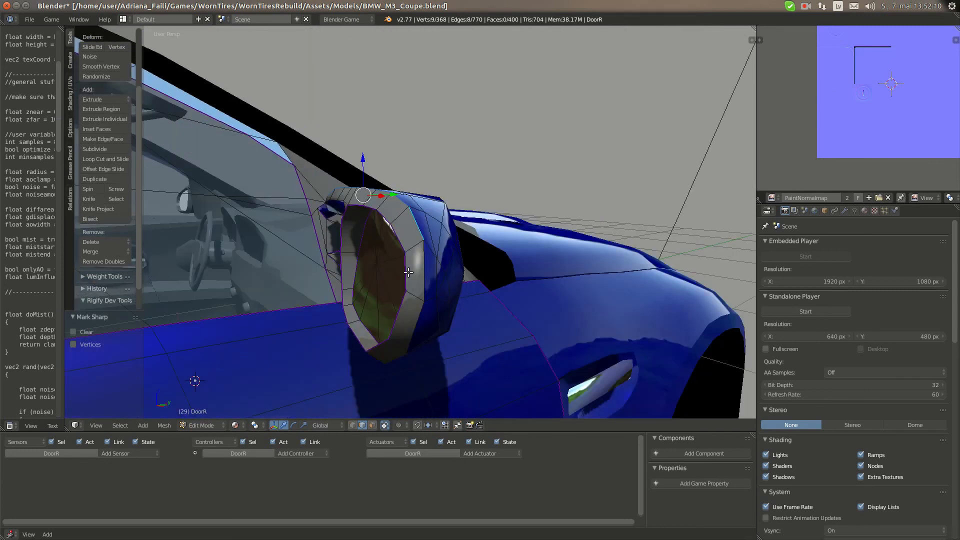
pyautogui.moveTo(409, 272); pyautogui.dragTo(438, 267, button='middle')
pyautogui.keyDown('shift'); pyautogui.rightClick(423, 205); pyautogui.keyUp('shift')
pyautogui.keyDown('shift'); pyautogui.rightClick(416, 248); pyautogui.keyUp('shift')
pyautogui.keyDown('shift'); pyautogui.rightClick(467, 230); pyautogui.keyUp('shift')
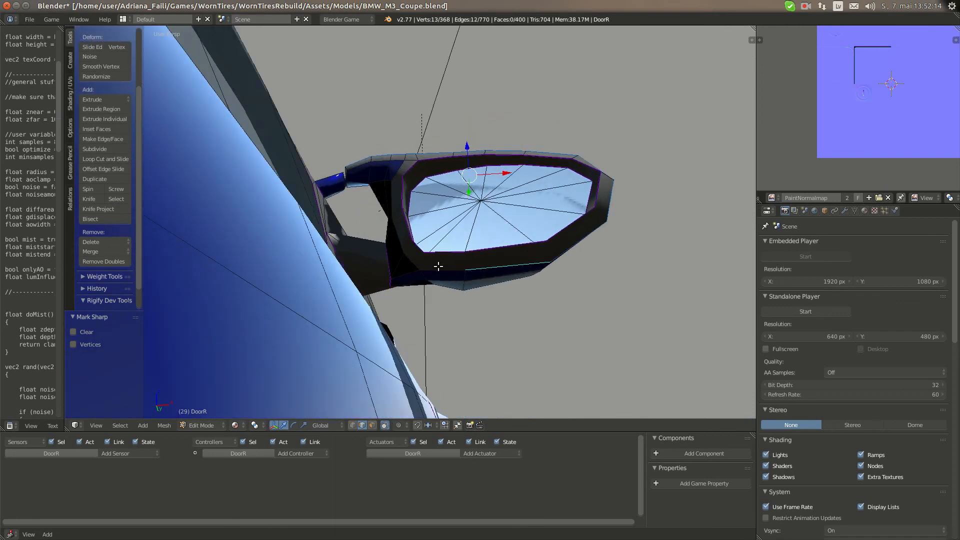
pyautogui.keyDown('shift'); pyautogui.rightClick(414, 254); pyautogui.keyUp('shift')
pyautogui.keyDown('shift'); pyautogui.rightClick(391, 205); pyautogui.keyUp('shift')
pyautogui.keyDown('shift'); pyautogui.rightClick(393, 199); pyautogui.keyUp('shift')
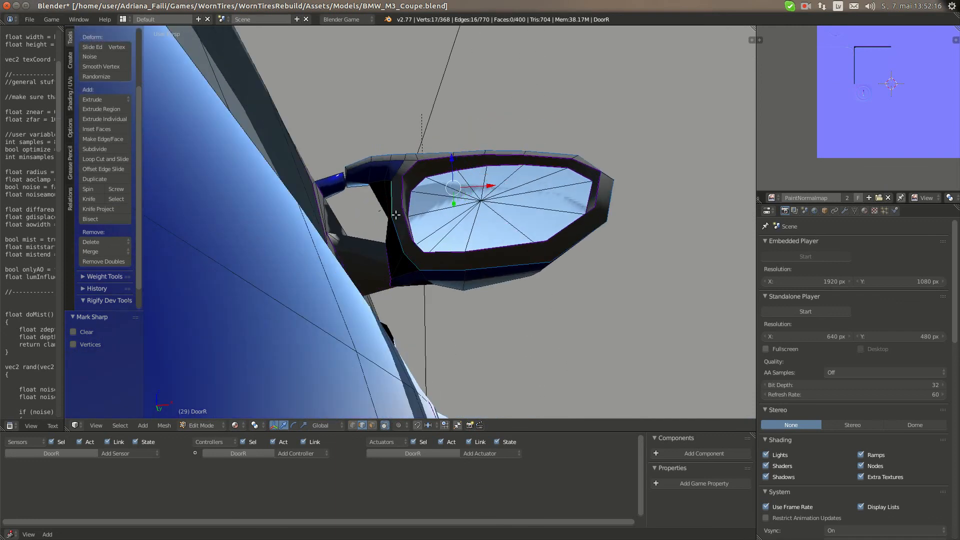
# Add the remaining inner-side edges of the mirror housing and the lower edges of the upper arm to the selection
pyautogui.moveTo(396, 215); pyautogui.dragTo(404, 219, button='middle')
pyautogui.keyDown('shift'); pyautogui.rightClick(401, 207); pyautogui.keyUp('shift')
pyautogui.keyDown('shift'); pyautogui.rightClick(387, 205); pyautogui.keyUp('shift')
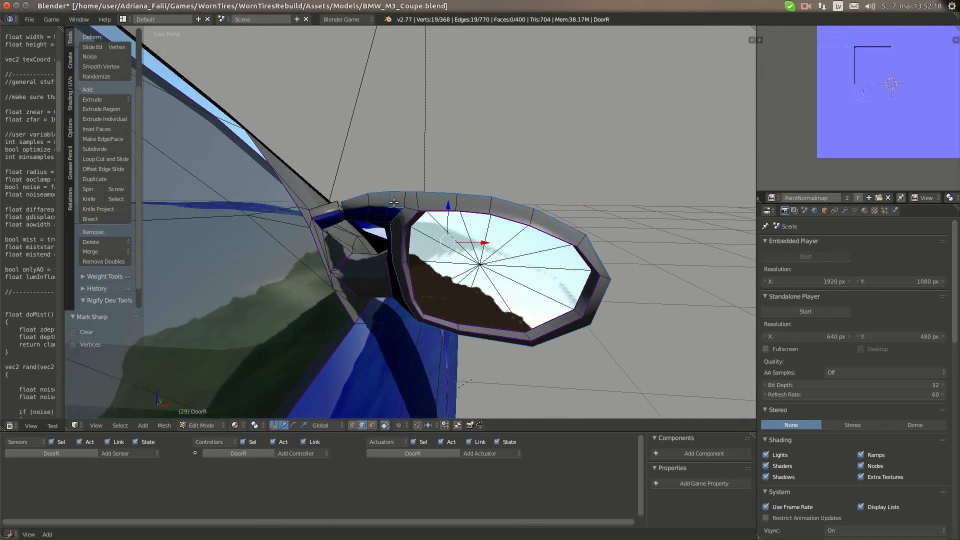
pyautogui.keyDown('shift'); pyautogui.rightClick(392, 201); pyautogui.keyUp('shift')
pyautogui.keyDown('shift'); pyautogui.rightClick(381, 207); pyautogui.keyUp('shift')
pyautogui.keyDown('shift'); pyautogui.rightClick(355, 207); pyautogui.keyUp('shift')
# Add the edges where the upper arm joins its mount, mark the selected edges as sharp, and clear the selection
pyautogui.scroll(3, 346, 280)
pyautogui.moveTo(354, 207); pyautogui.dragTo(353, 308, button='middle')
pyautogui.keyDown('shift'); pyautogui.rightClick(289, 302); pyautogui.keyUp('shift')
pyautogui.moveTo(276, 306); pyautogui.dragTo(320, 289, button='middle')
pyautogui.keyDown('shift'); pyautogui.rightClick(310, 301); pyautogui.keyUp('shift')
pyautogui.keyDown('shift'); pyautogui.rightClick(319, 289); pyautogui.keyUp('shift')
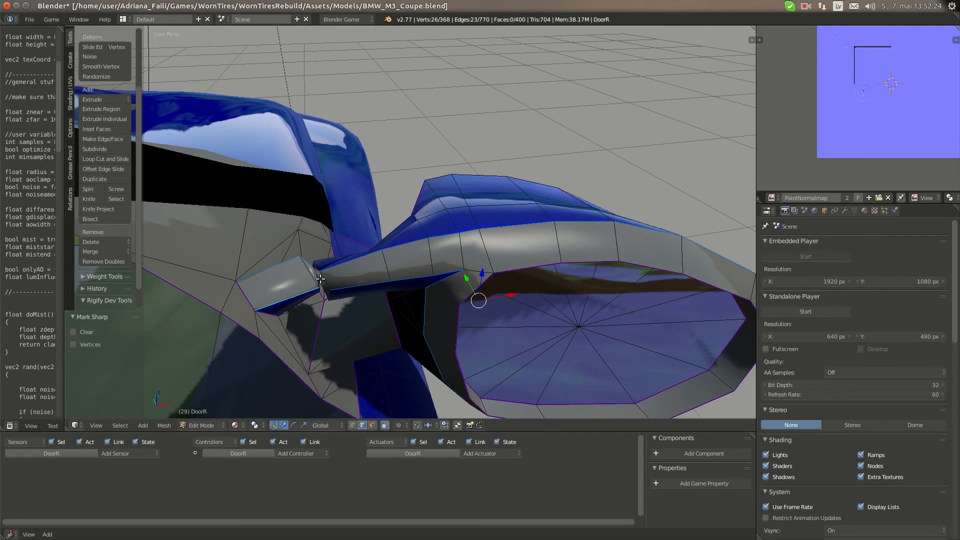
pyautogui.keyDown('shift'); pyautogui.rightClick(323, 292); pyautogui.keyUp('shift')
pyautogui.hotkey('ctrl', 'e')
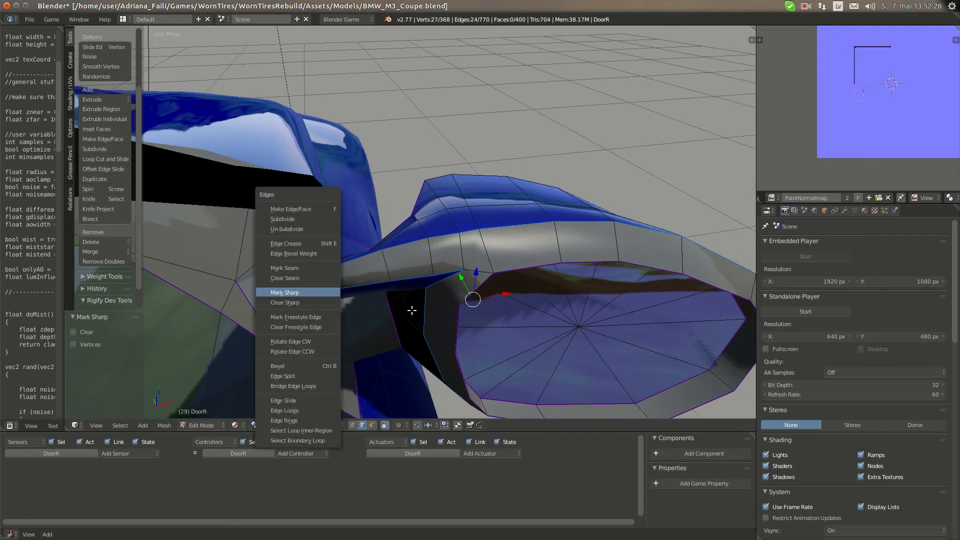
pyautogui.press('Escape')
pyautogui.press('a')
# Leave mesh editing and examine the shading of the mirror and door from several distances
pyautogui.press('Tab')
pyautogui.moveTo(407, 326); pyautogui.dragTo(346, 285, button='middle')
pyautogui.scroll(-5, 350, 280)
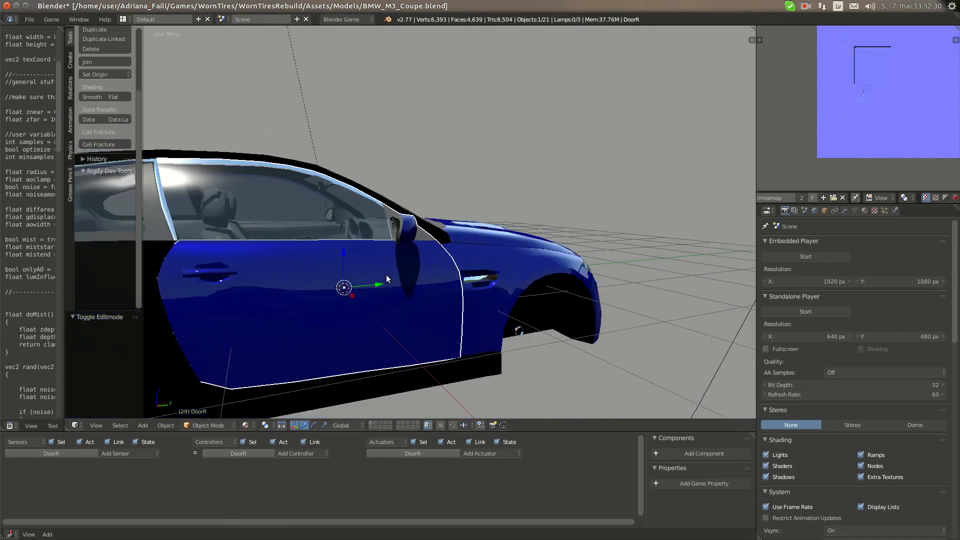
pyautogui.press('Tab')
pyautogui.press('Tab')
pyautogui.scroll(4, 384, 298)
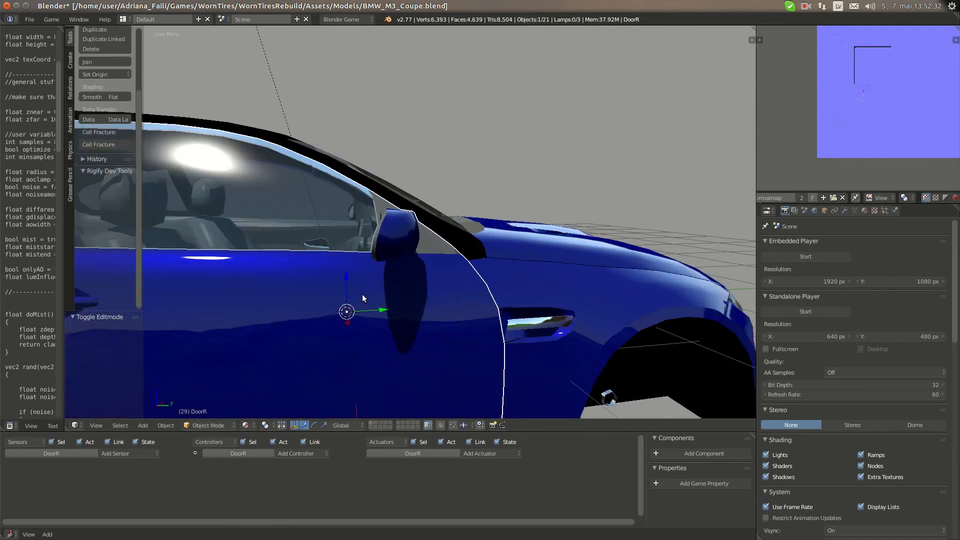
pyautogui.scroll(-5, 463, 260)
pyautogui.moveTo(454, 263); pyautogui.dragTo(458, 303, button='middle')
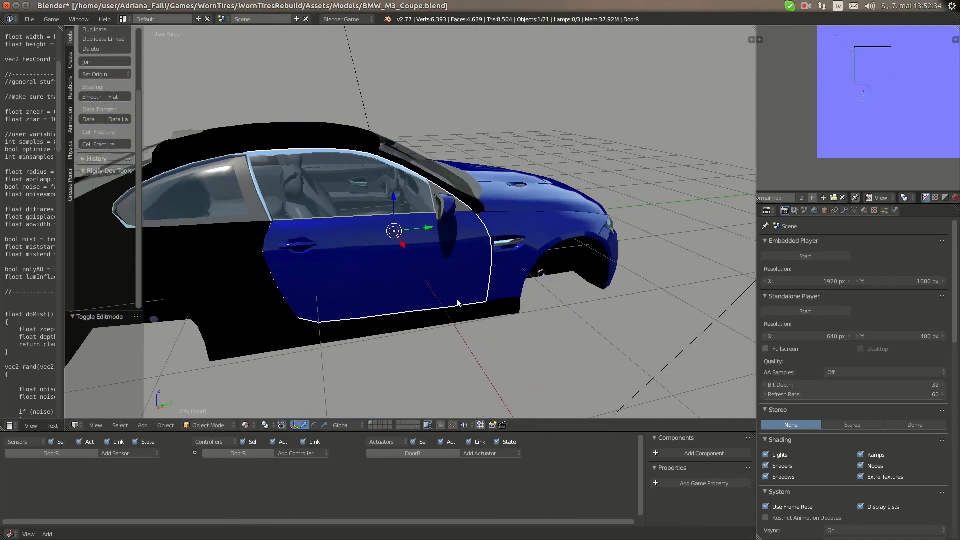
pyautogui.scroll(5, 364, 313)
pyautogui.press('Tab')
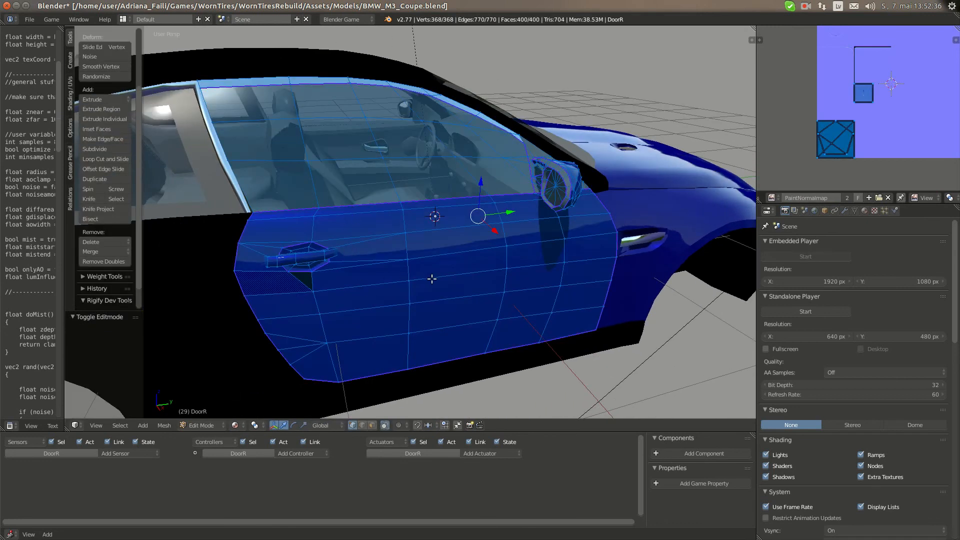
pyautogui.press('Tab')
# Edit the door mesh in edge select mode and select the crease line from the front edge to mid-door
pyautogui.press('Tab')
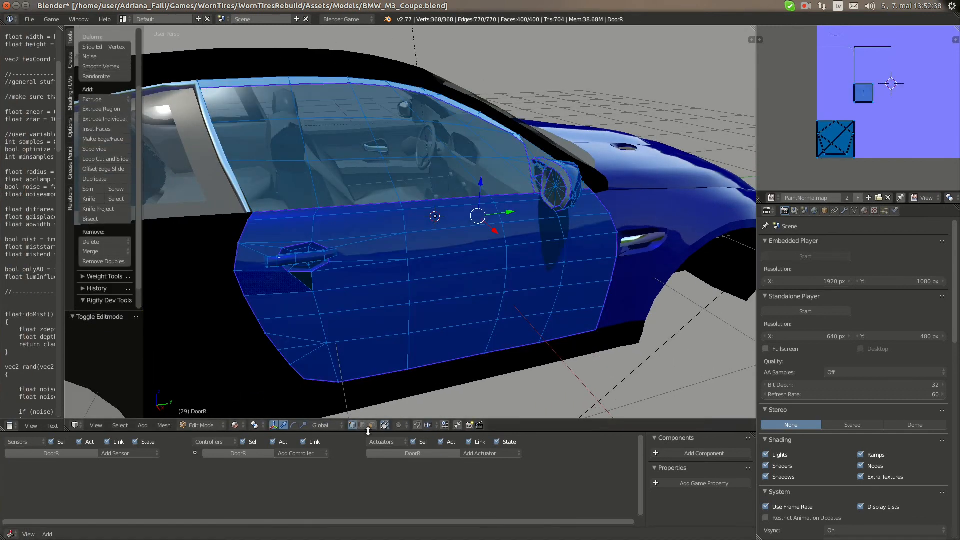
pyautogui.click(362, 426)
pyautogui.rightClick(583, 244)
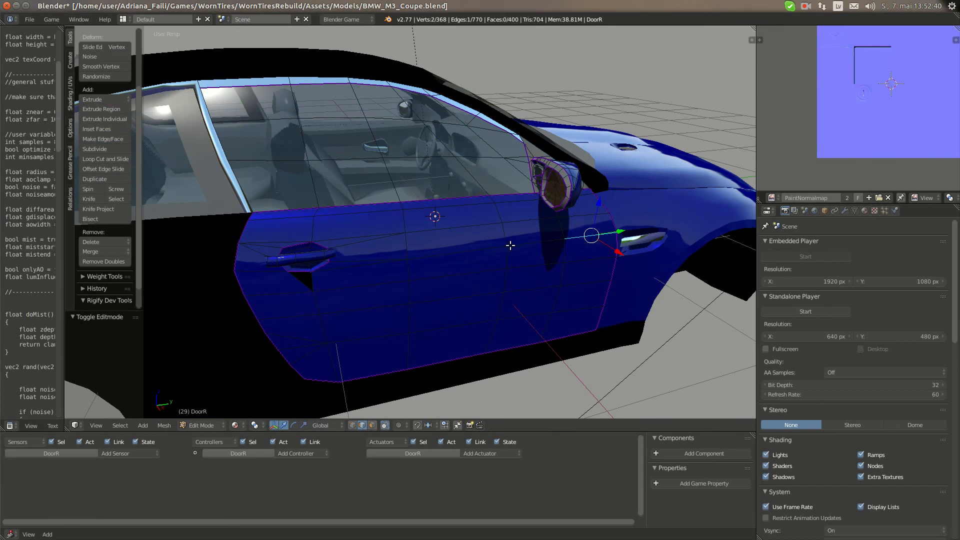
pyautogui.keyDown('ctrl'); pyautogui.rightClick(432, 254); pyautogui.keyUp('ctrl')
# Switch to Chromium to check the door crease on the BMW M3 reference photo, and return to Blender
pyautogui.moveTo(0, 126)
pyautogui.click(16, 81)
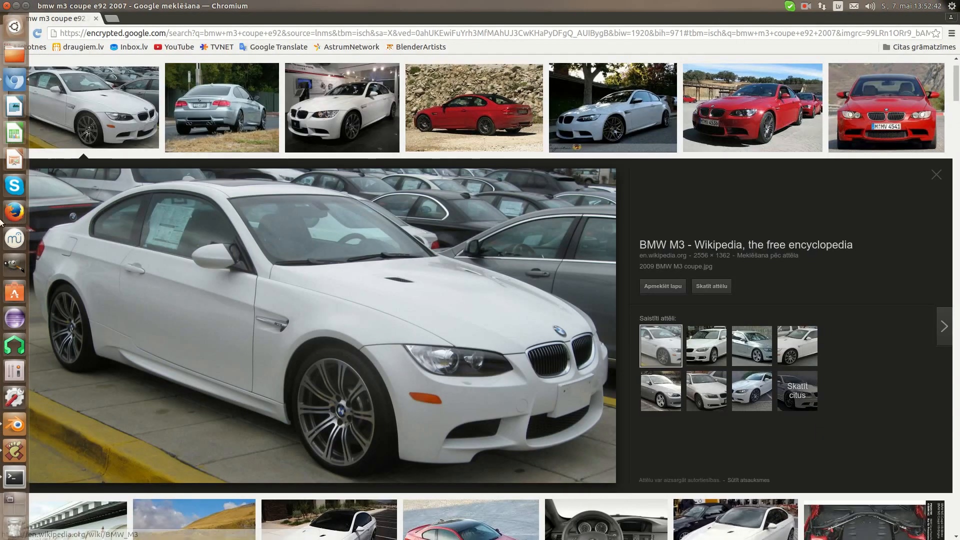
pyautogui.click(14, 424)
# Extend the crease selection below the handle to the door's rear edge, mark it as sharp, and clear the selection
pyautogui.keyDown('ctrl'); pyautogui.rightClick(326, 269); pyautogui.keyUp('ctrl')
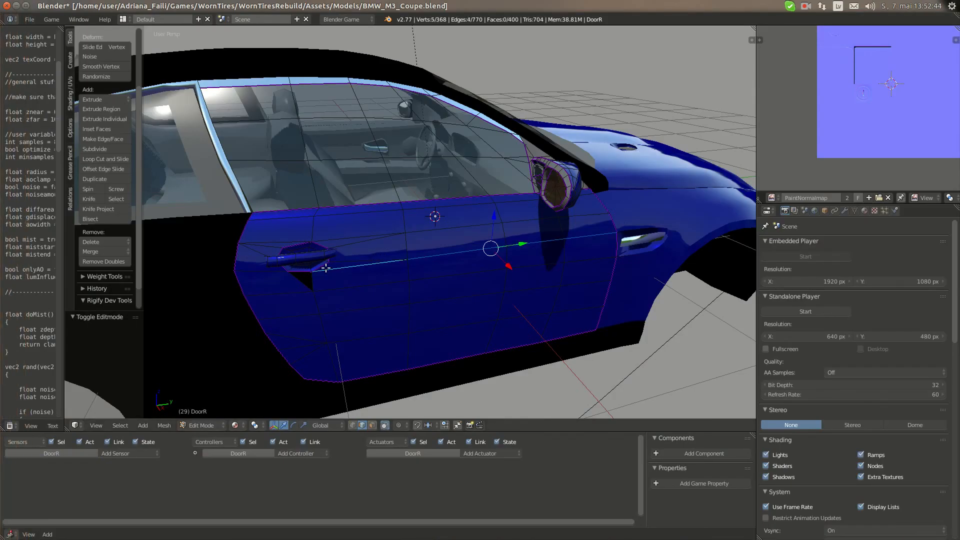
pyautogui.keyDown('ctrl'); pyautogui.rightClick(270, 278); pyautogui.keyUp('ctrl')
pyautogui.keyDown('ctrl'); pyautogui.rightClick(267, 275); pyautogui.keyUp('ctrl')
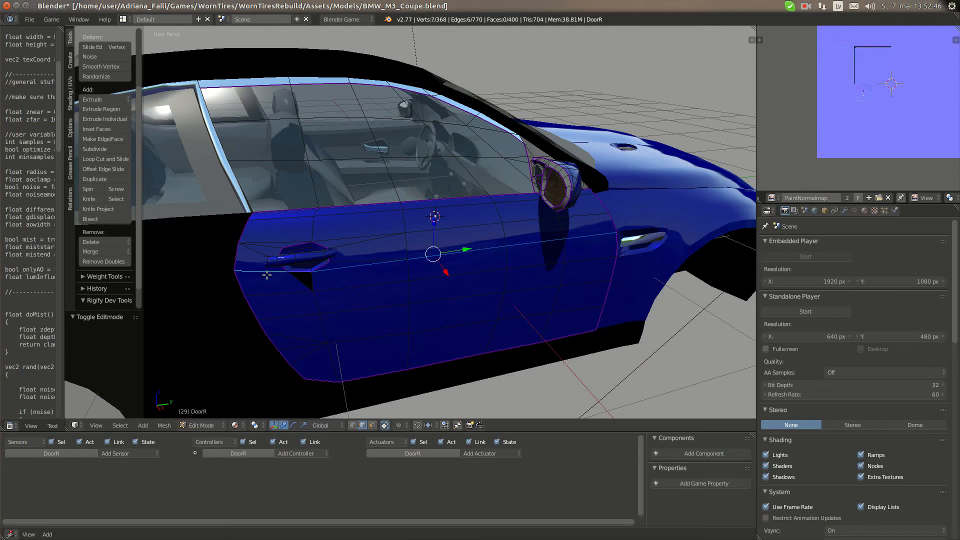
pyautogui.hotkey('ctrl', 'e')
pyautogui.click(269, 276)
pyautogui.press('a')
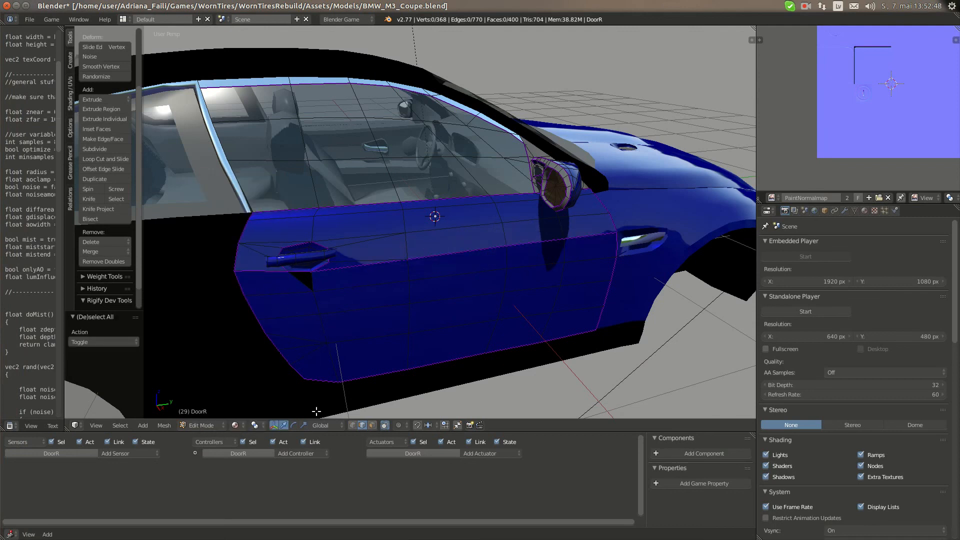
# Select the whole door mesh in vertex select mode and check the crease shading outside mesh editing
pyautogui.press('a')
pyautogui.click(353, 425)
pyautogui.press('Tab')
pyautogui.scroll(-4, 382, 328)
pyautogui.moveTo(383, 325); pyautogui.dragTo(385, 292, button='middle')
pyautogui.scroll(2, 392, 293)
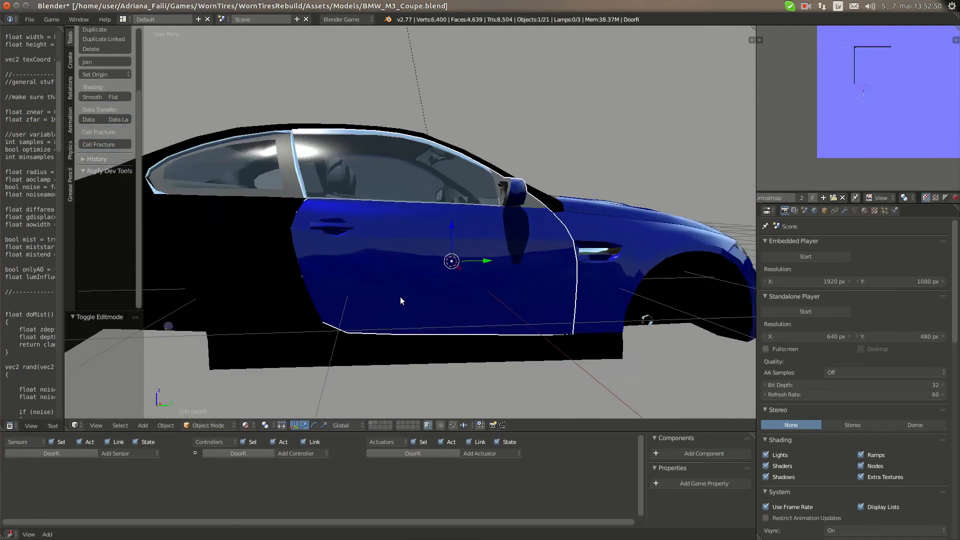
pyautogui.press('Tab')
pyautogui.scroll(3, 407, 320)
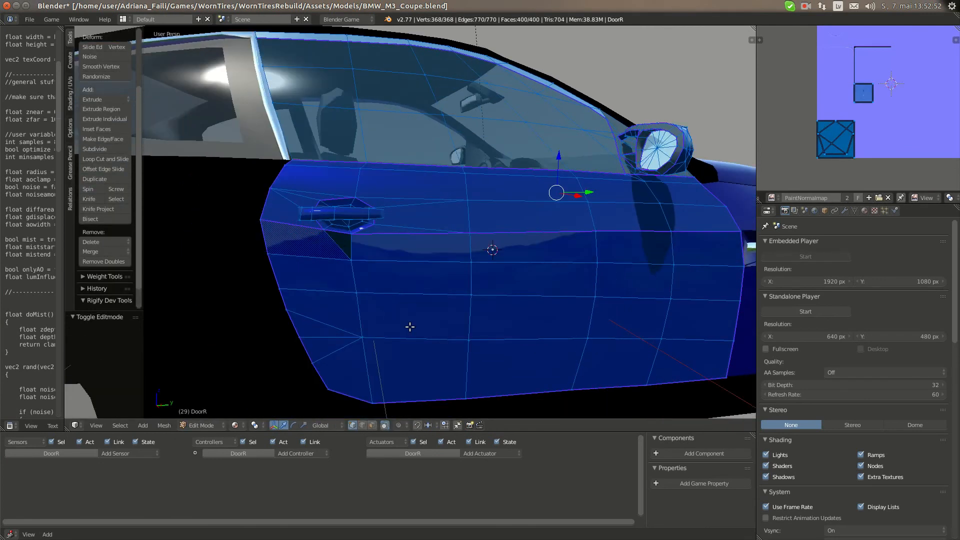
pyautogui.press('Tab')
pyautogui.keyDown('shift'); pyautogui.moveTo(355, 332); pyautogui.dragTo(370, 334, button='middle'); pyautogui.keyUp('shift')
# Edit the door mesh again and reset the UV projection of all its faces
pyautogui.press('Tab')
pyautogui.scroll(1, 369, 330)
pyautogui.scroll(-1, 530, 211)
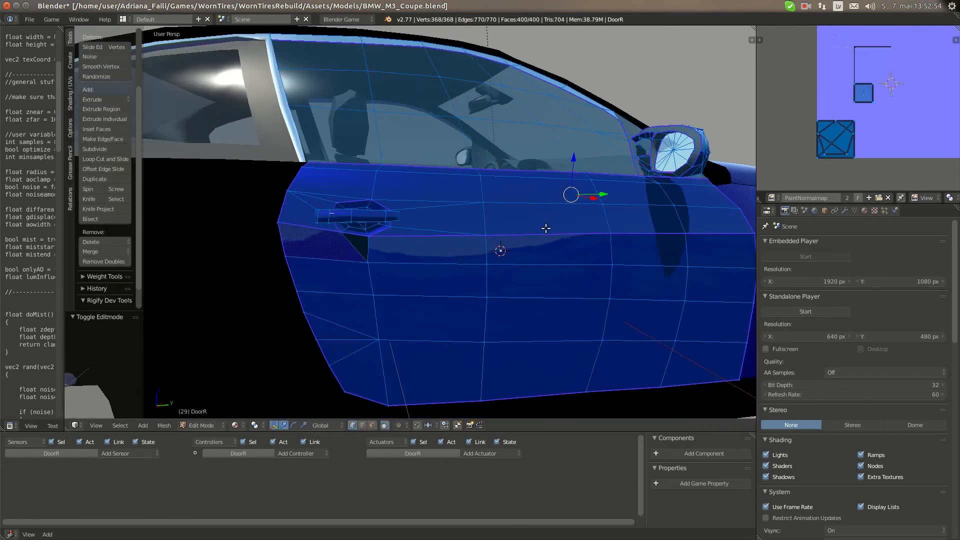
pyautogui.press('u')
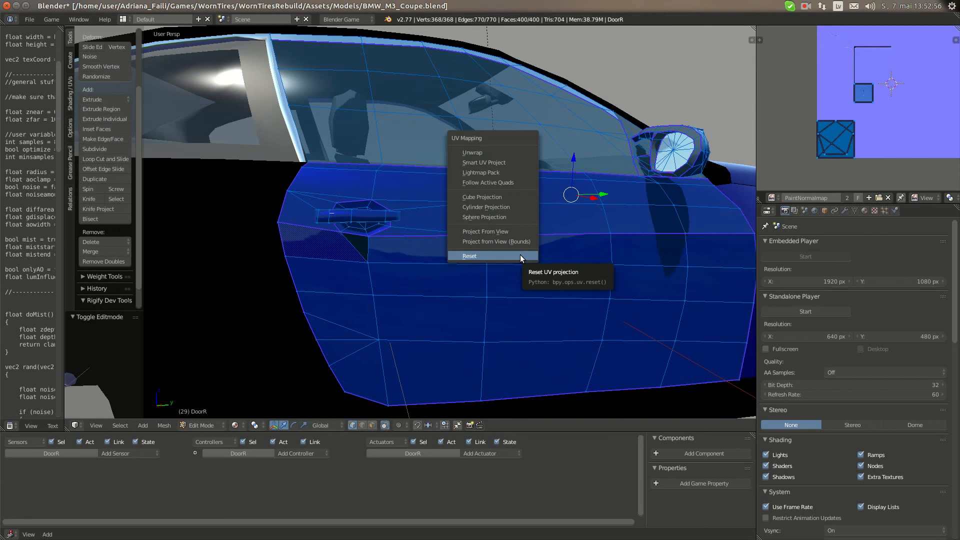
pyautogui.click(521, 254)
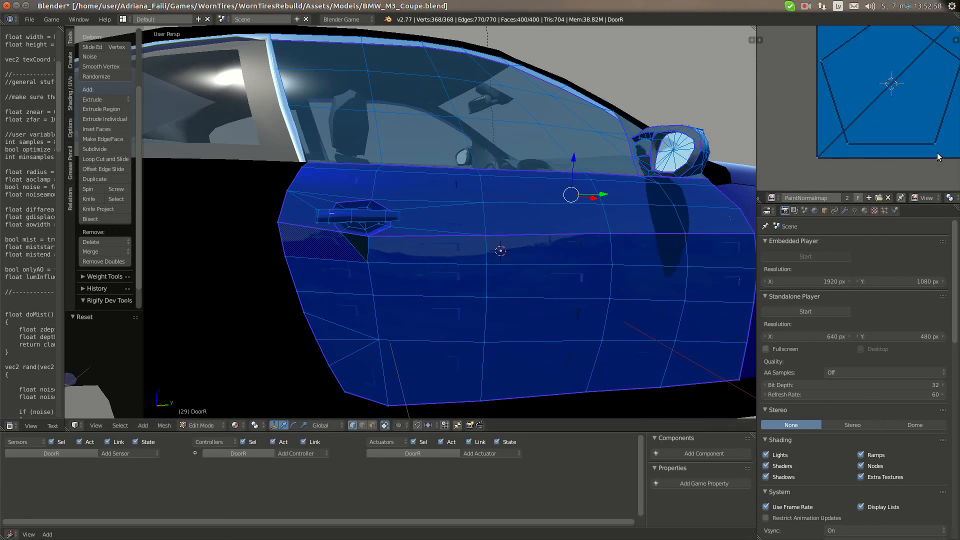
pyautogui.moveTo(348, 313)
pyautogui.mouseDown(button='middle')
pyautogui.moveTo(364, 304)
pyautogui.moveTo(345, 306)
pyautogui.mouseUp(button='middle')
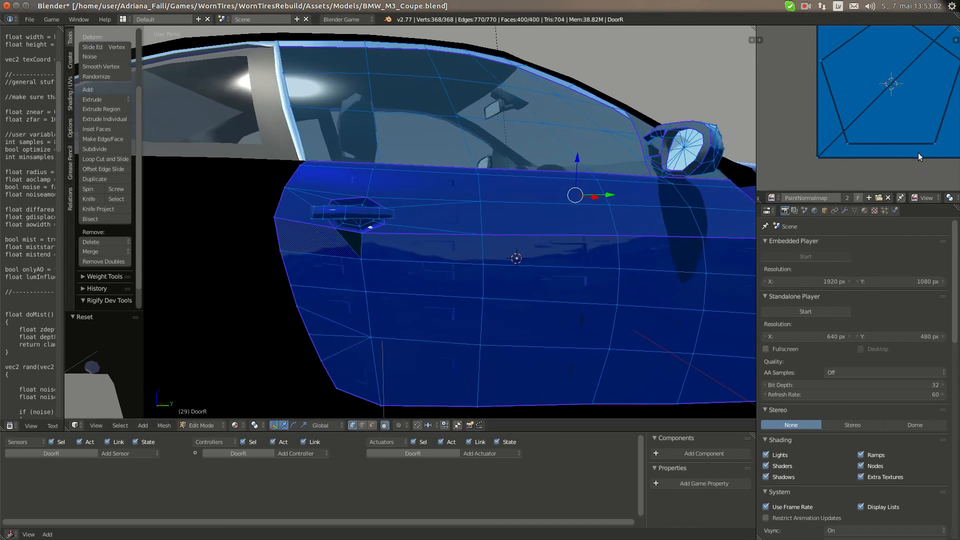
# Snap the 2D cursor to the whole selected UV layout
pyautogui.press('s')
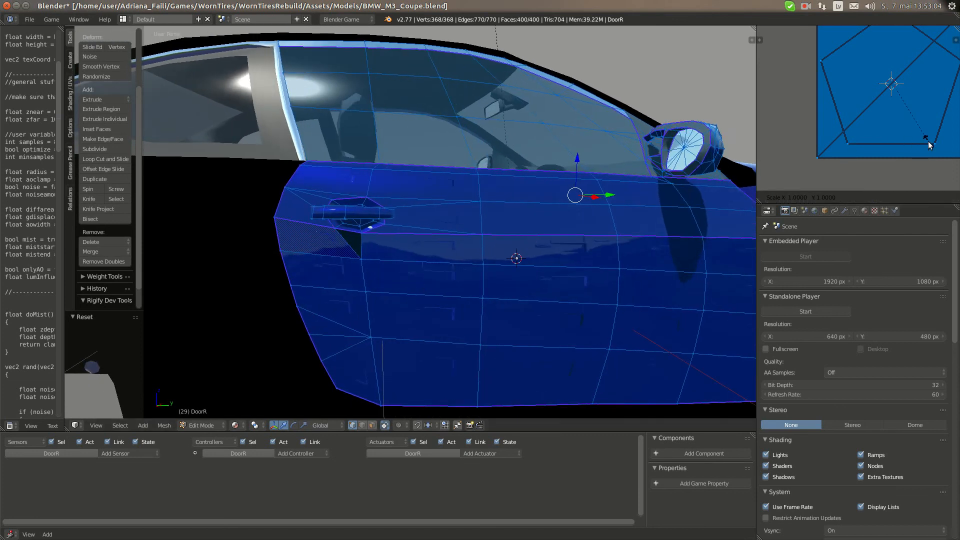
pyautogui.rightClick(930, 152)
pyautogui.click(957, 189)
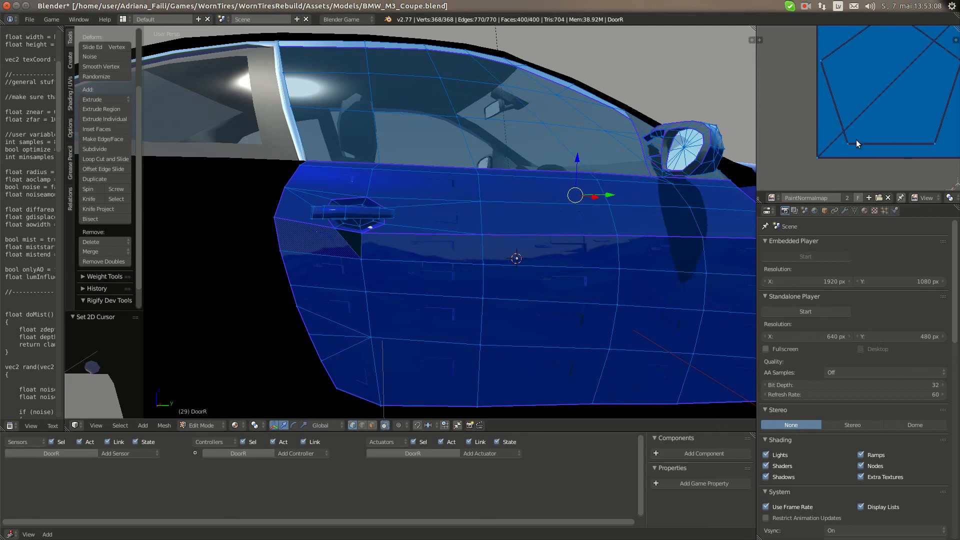
pyautogui.scroll(-5, 827, 151)
pyautogui.hotkey('shift', 's')
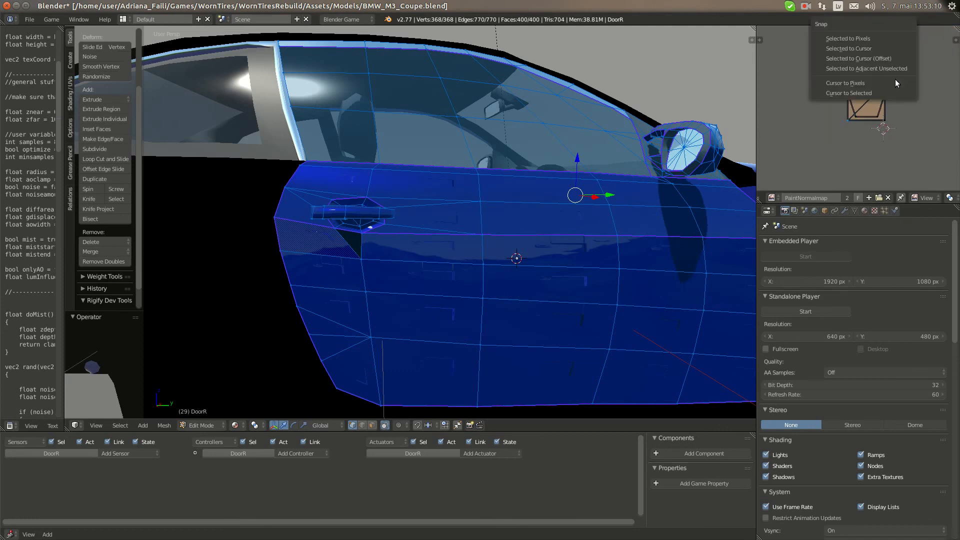
pyautogui.click(882, 93)
pyautogui.scroll(5, 884, 115)
# Select two opposite corners of the UV square and snap the 2D cursor to their centre
pyautogui.press('a')
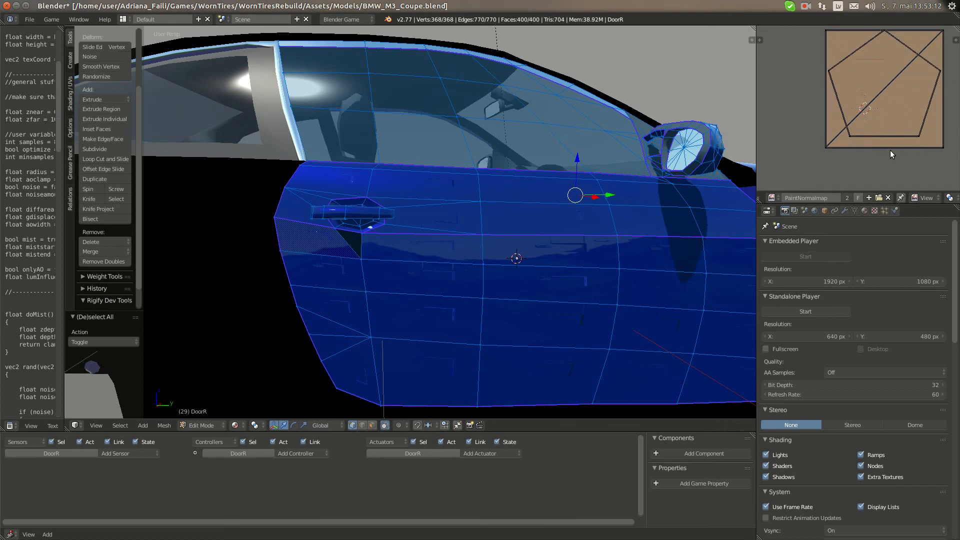
pyautogui.press('a')
pyautogui.press('a')
pyautogui.hotkey('shift', 's')
pyautogui.click(910, 89)
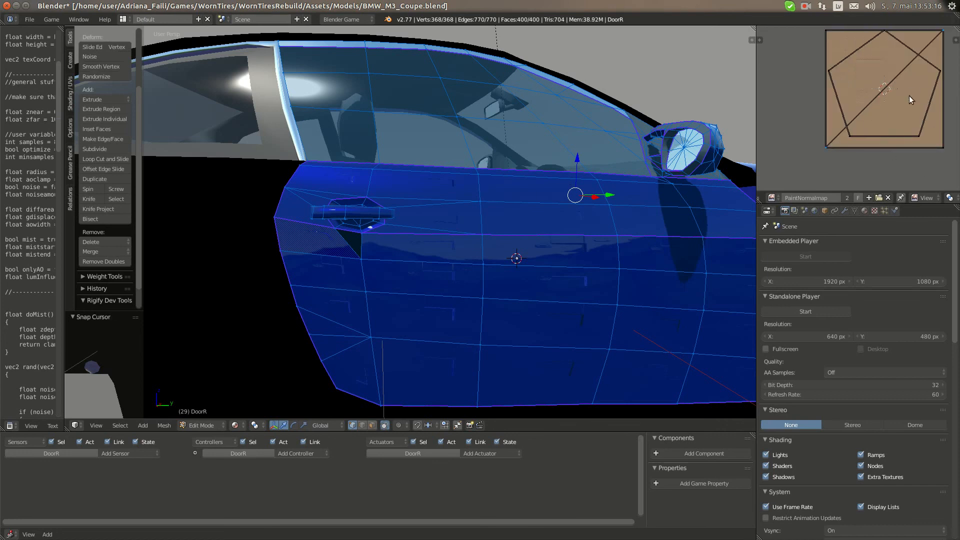
# Select the whole UV layout, set the pivot to the 2D cursor, and scale the layout by 0.5 twice
pyautogui.press('a')
pyautogui.click(950, 197)
pyautogui.click(926, 168)
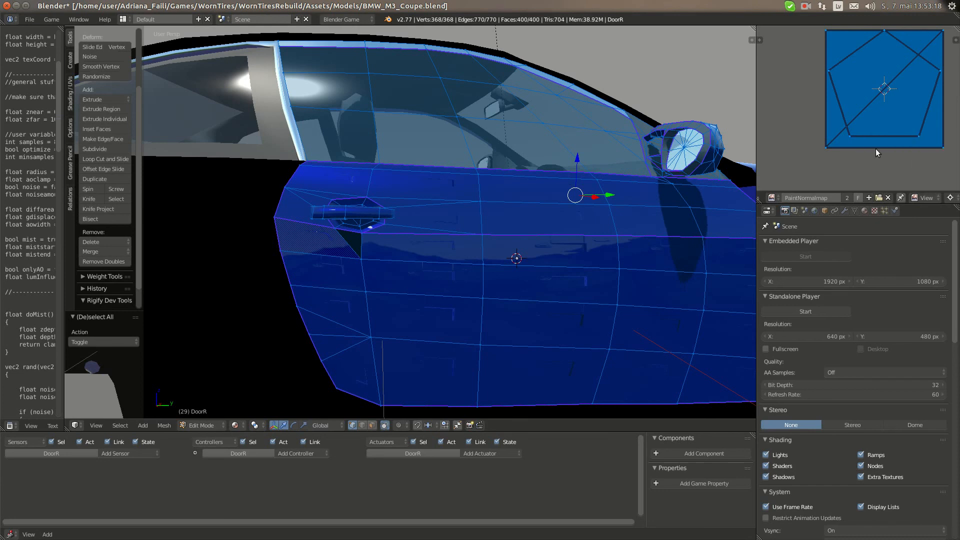
pyautogui.write('s0.5')
pyautogui.press('Return')
pyautogui.write('s.')
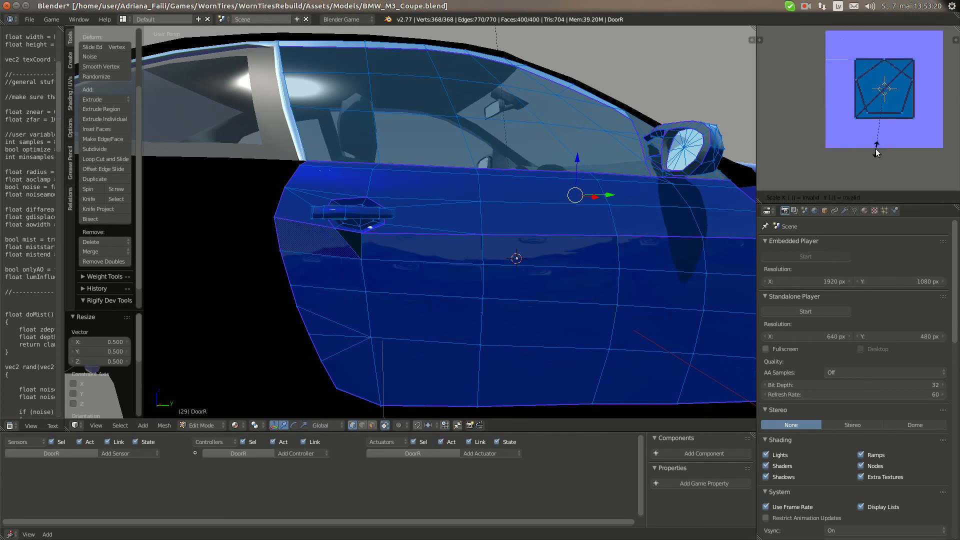
pyautogui.write('5')
pyautogui.press('Return')
# Move the door's whole UV layout by -0.375 along X and -0.375 along Y
pyautogui.write('gx-3')
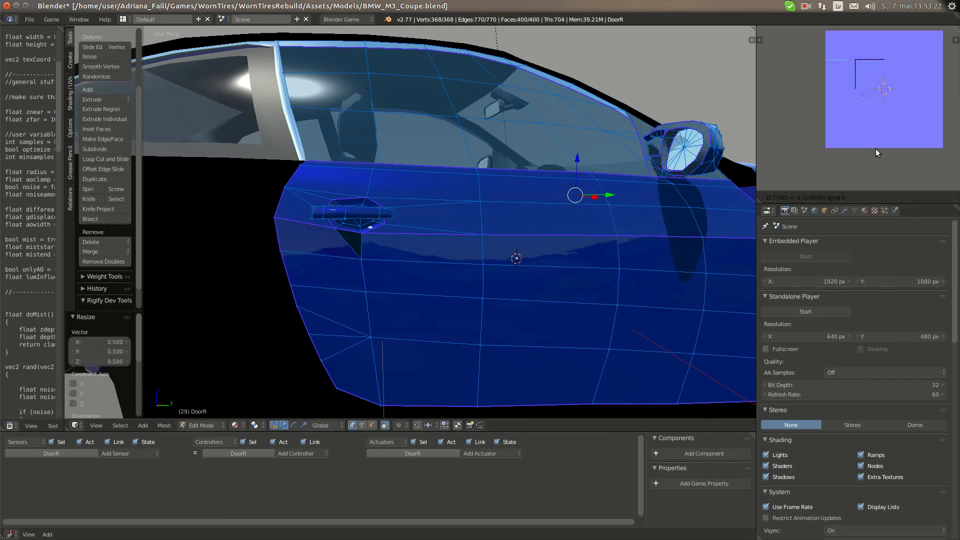
pyautogui.press('BackSpace')
pyautogui.press('BackSpace')
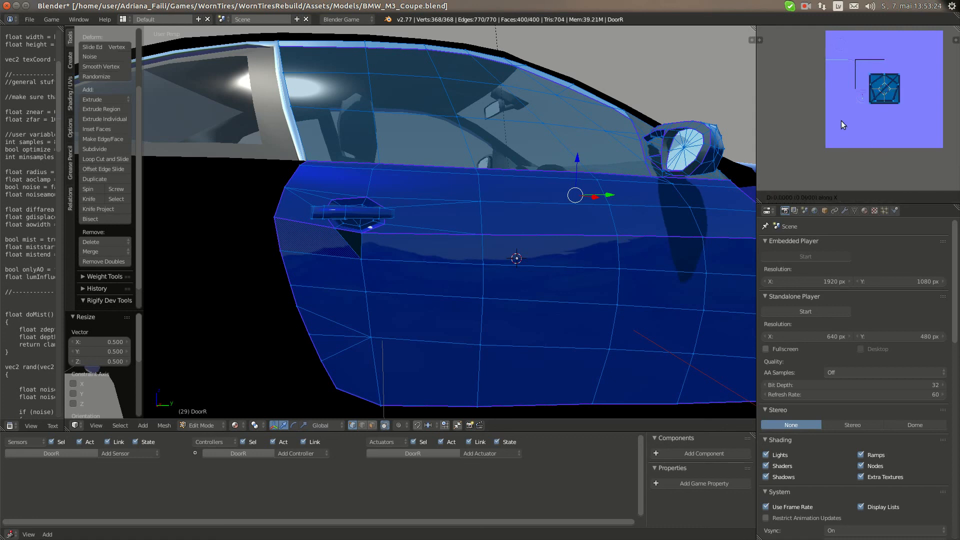
pyautogui.write('-0.37')
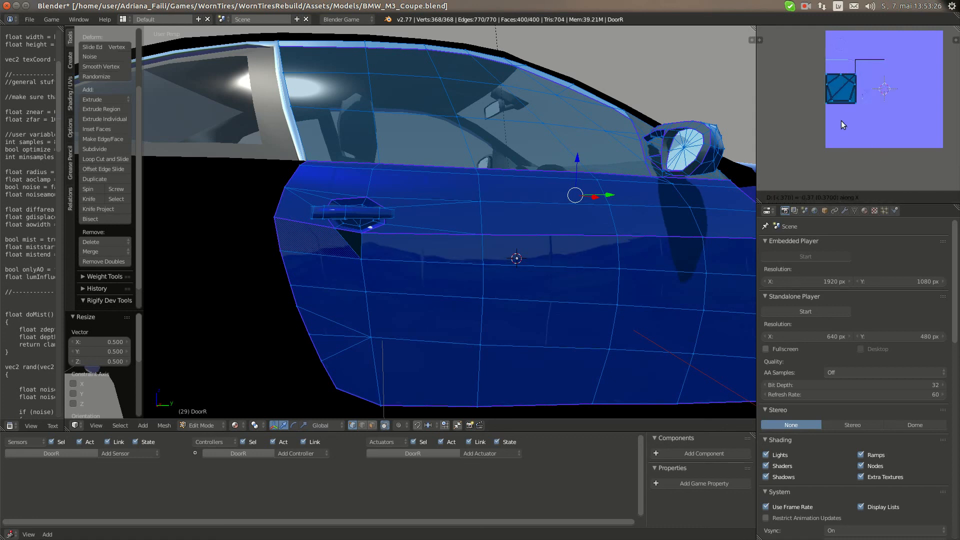
pyautogui.write('5')
pyautogui.press('Return')
pyautogui.press('g')
pyautogui.press('y')
pyautogui.press('Escape')
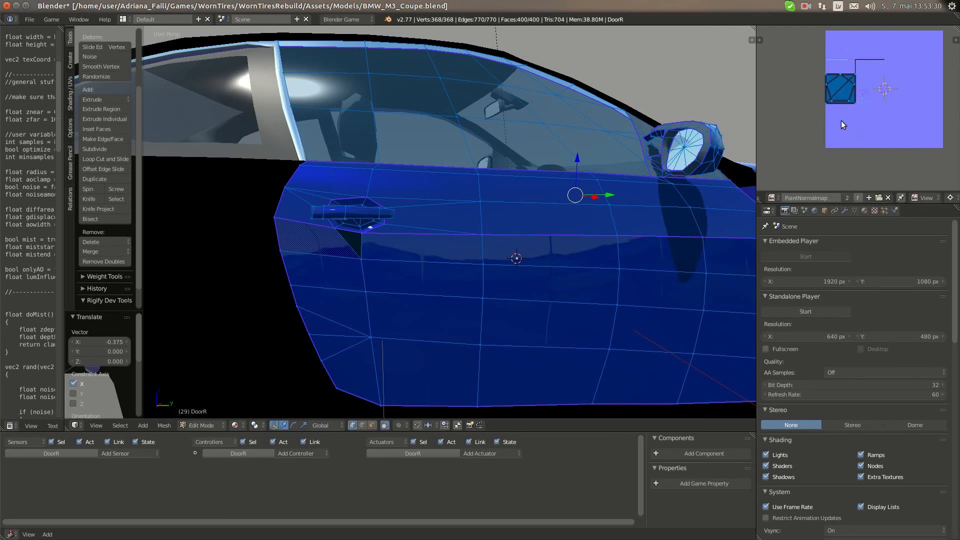
pyautogui.write('gy-.375')
pyautogui.press('Return')
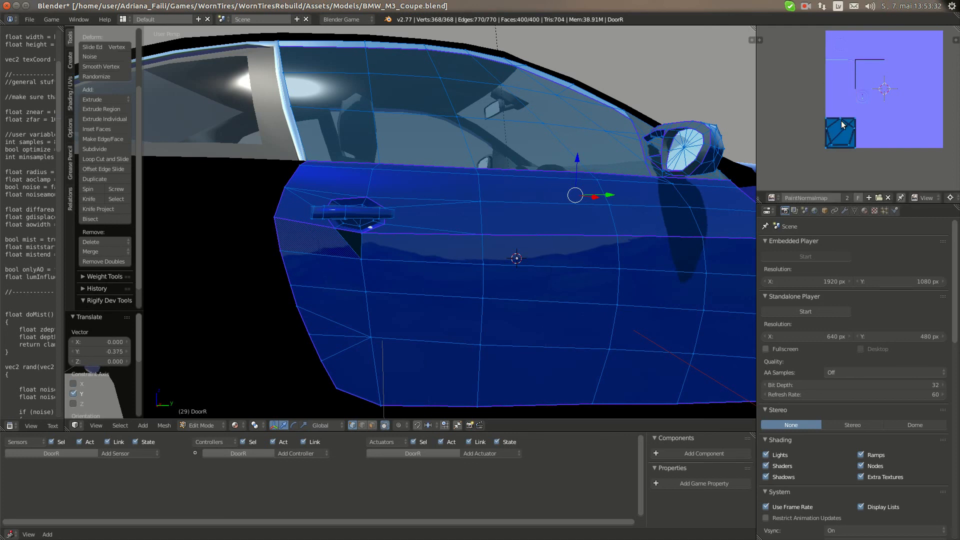
# Set the UV pivot to Median Point and, in face select mode, select only the outer face near the door handle's rear end
pyautogui.click(951, 198)
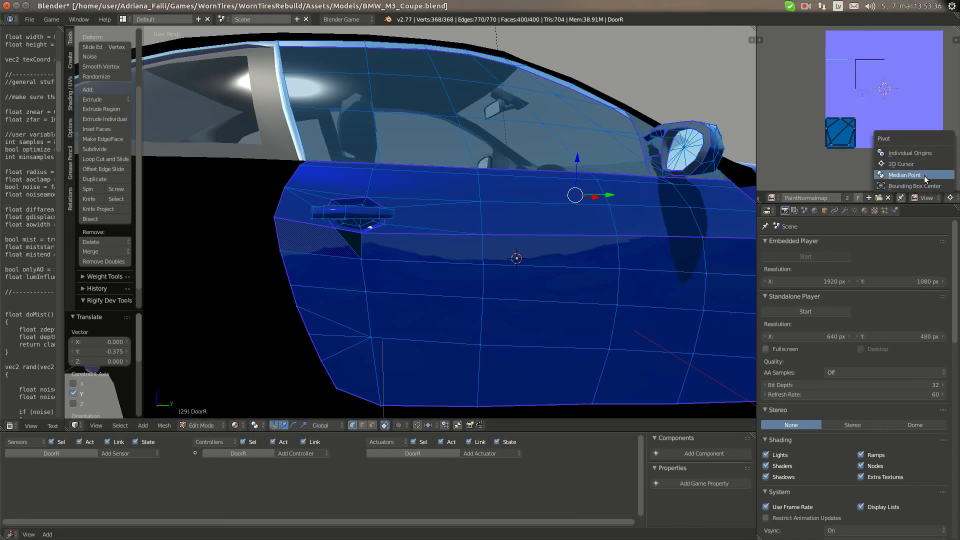
pyautogui.click(925, 178)
pyautogui.scroll(1, 407, 312)
pyautogui.moveTo(364, 311); pyautogui.dragTo(345, 257, button='middle')
pyautogui.scroll(-2, 423, 314)
pyautogui.scroll(4, 430, 316)
pyautogui.press('a')
pyautogui.rightClick(355, 228)
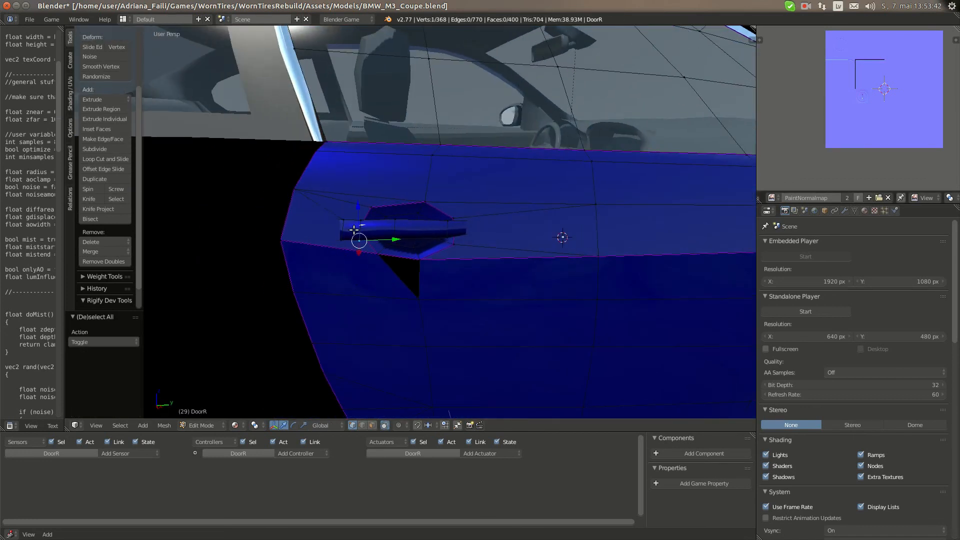
pyautogui.click(372, 426)
pyautogui.rightClick(352, 235)
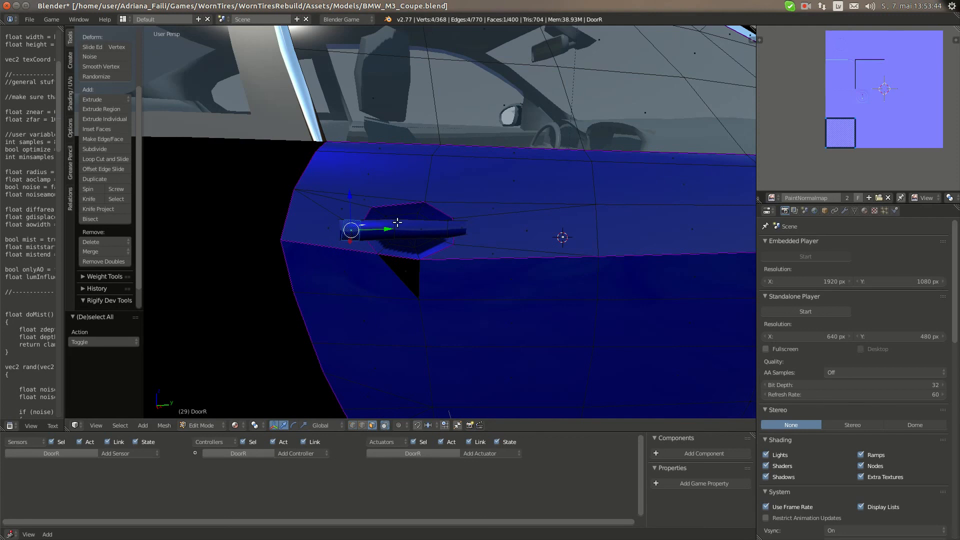
# Scale the selected handle face's UVs by 0.5 and move them along Y by 0.25 and another 0.0625
pyautogui.press('KP_Decimal')
pyautogui.write('s0.5')
pyautogui.press('Return')
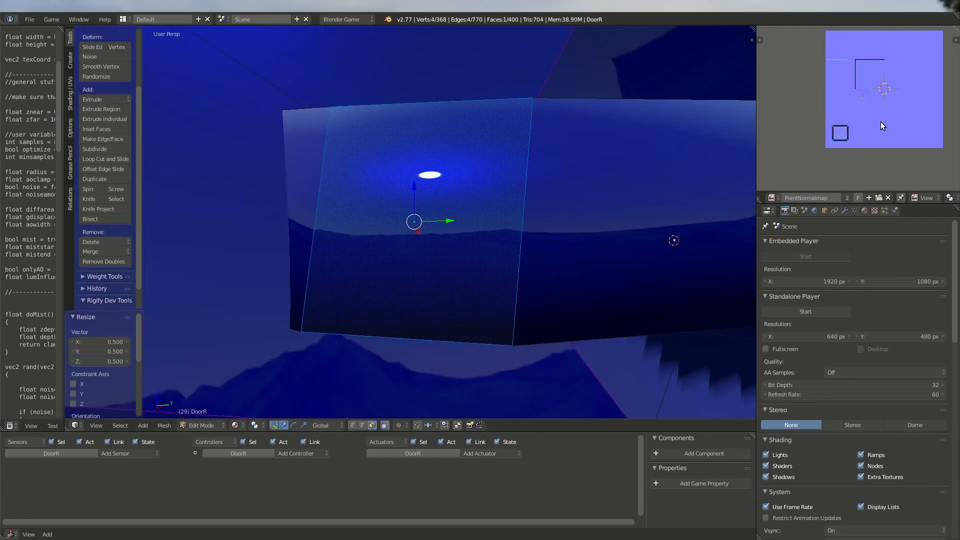
pyautogui.write('gy')
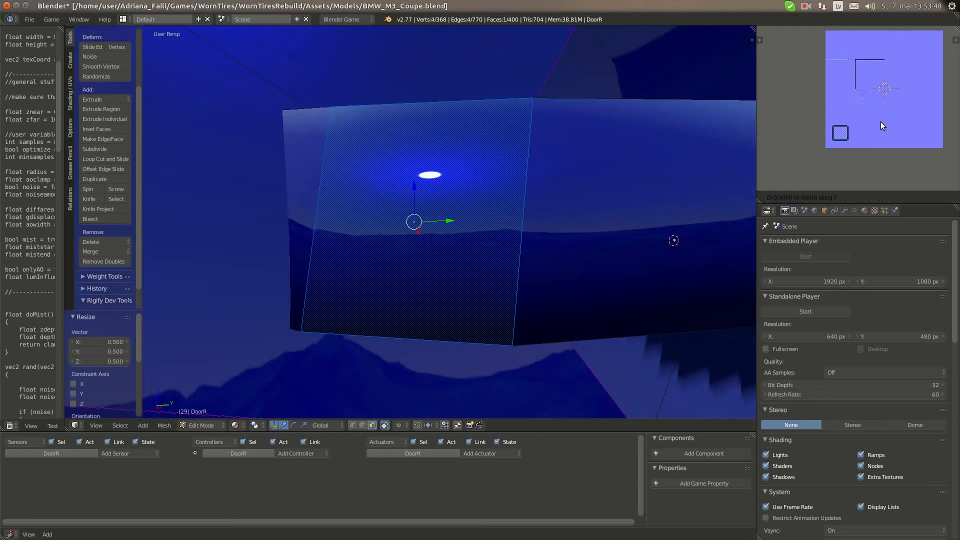
pyautogui.write('0.25')
pyautogui.press('Return')
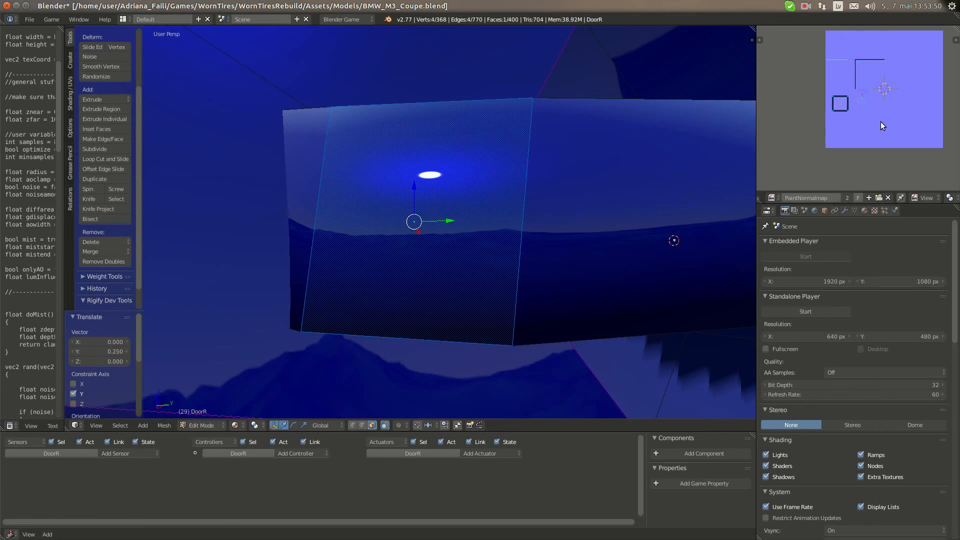
pyautogui.write('gy.06')
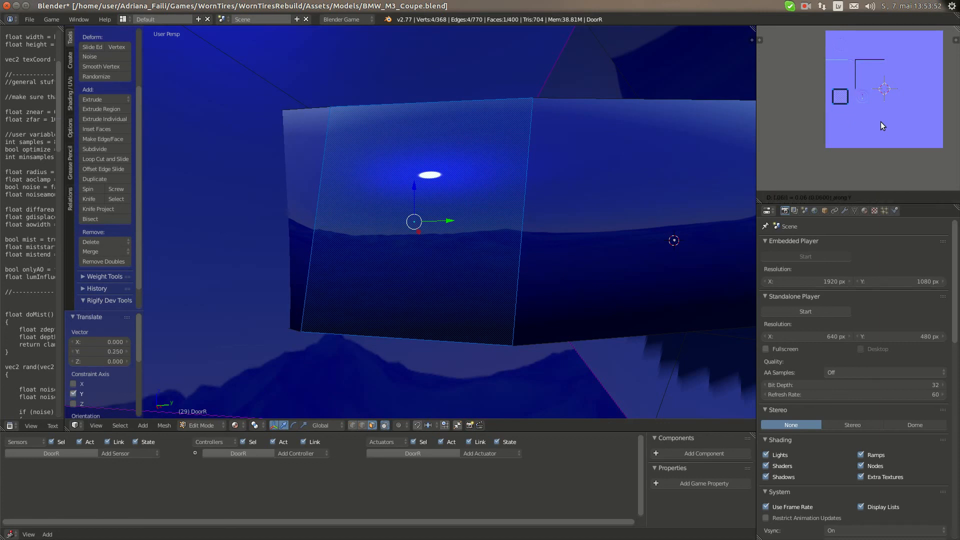
pyautogui.write('25')
pyautogui.press('Return')
# Move the handle face's UVs along X by 0.125 and another 0.0625 onto the keyhole detail of the normal map
pyautogui.write('gx.125')
pyautogui.press('Return')
pyautogui.write('gx')
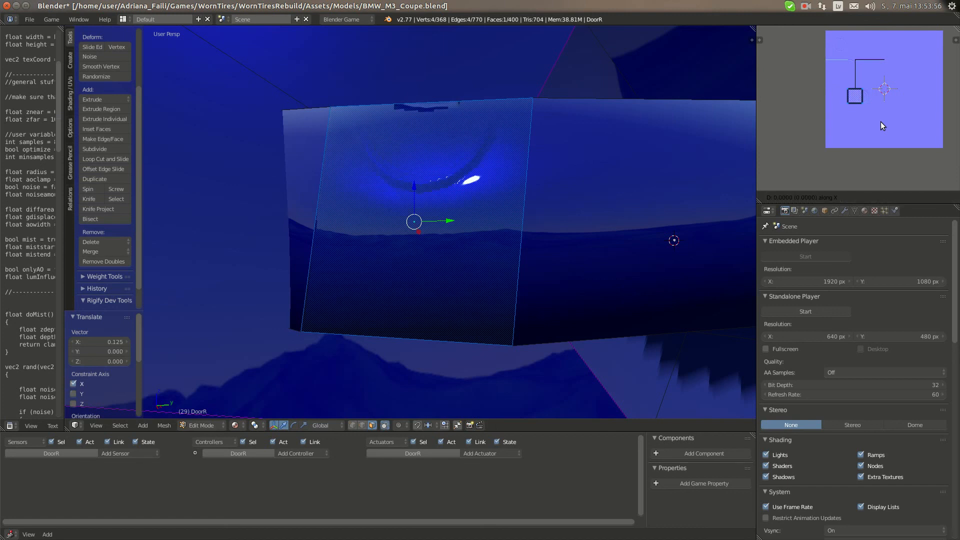
pyautogui.write('.0625')
pyautogui.press('Return')
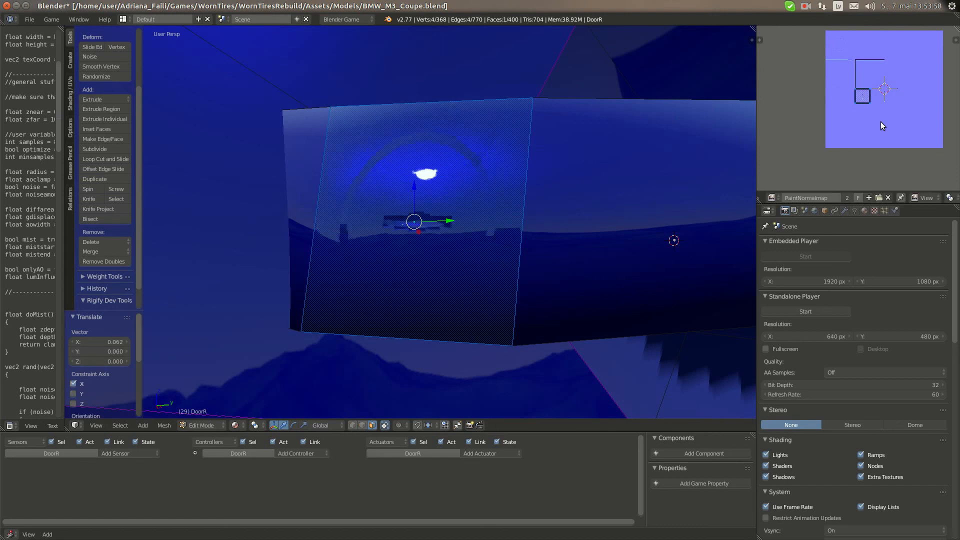
pyautogui.scroll(-8, 383, 263)
pyautogui.press('a')
pyautogui.press('a')
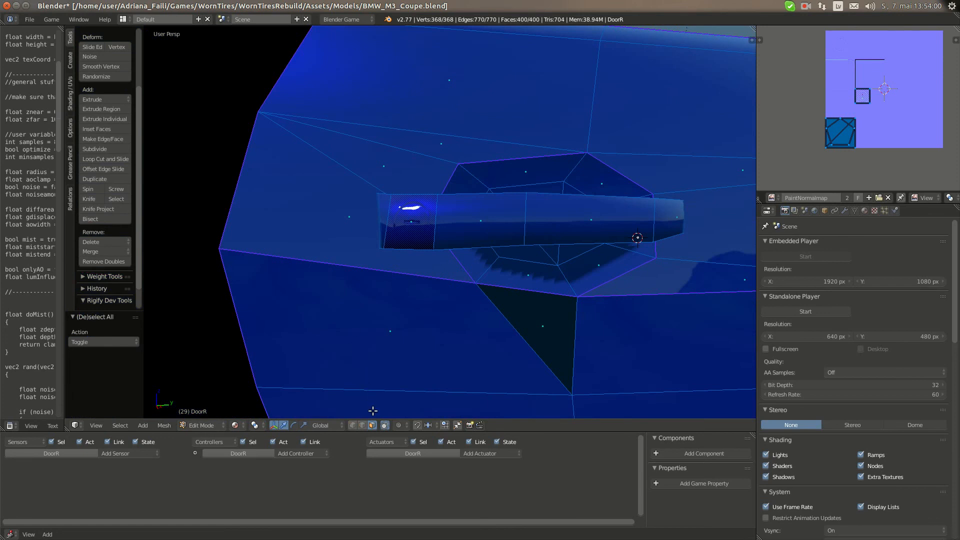
pyautogui.rightClick(392, 245)
pyautogui.moveTo(409, 249); pyautogui.dragTo(414, 249)
pyautogui.scroll(-4, 424, 262)
pyautogui.press('a')
pyautogui.scroll(-8, 424, 262)
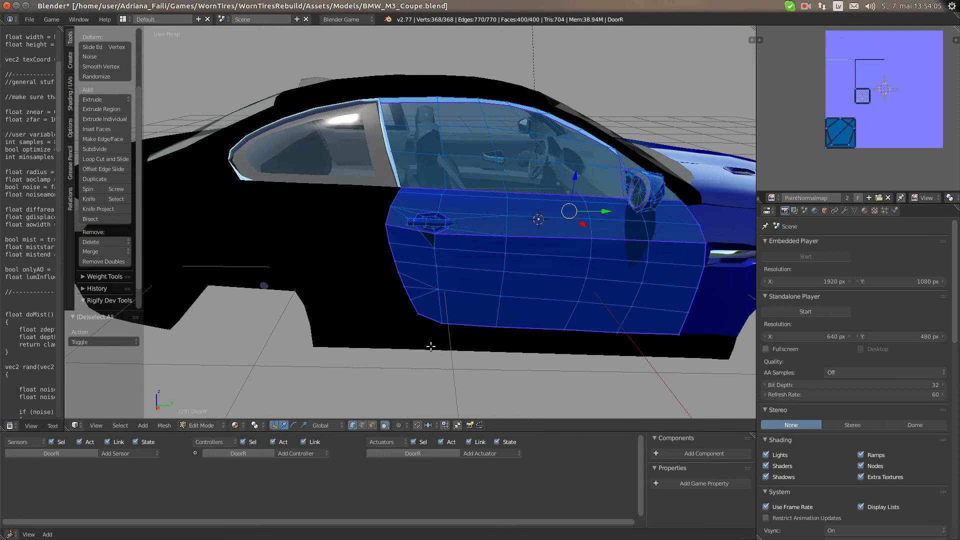
pyautogui.moveTo(439, 404); pyautogui.dragTo(420, 416, button='middle')
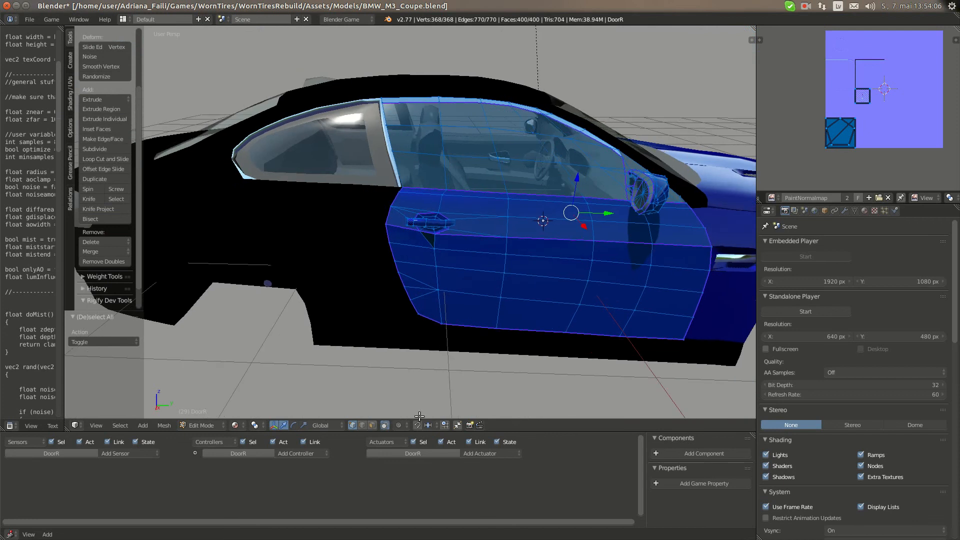
pyautogui.click(372, 425)
pyautogui.moveTo(435, 275); pyautogui.dragTo(417, 206, button='middle')
pyautogui.press('a')
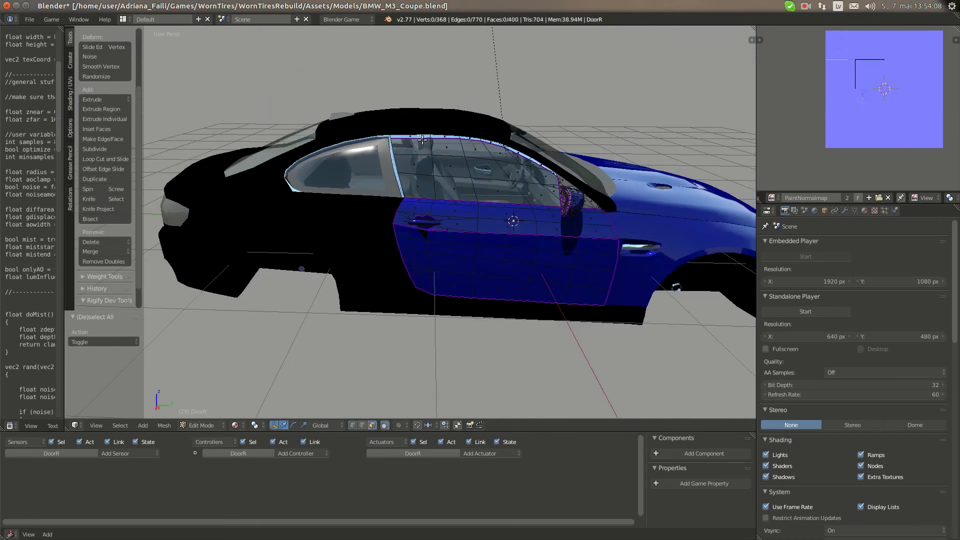
pyautogui.moveTo(422, 141); pyautogui.dragTo(503, 209)
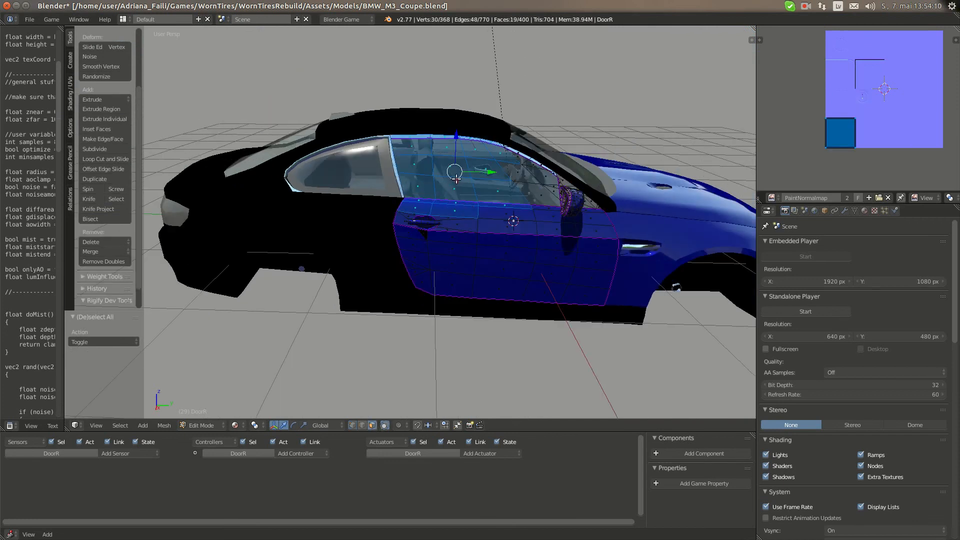
pyautogui.press('a')
# Try box-selecting the door's window, mirror, rear and handle faces from several viewing angles
pyautogui.press('b')
pyautogui.moveTo(405, 133); pyautogui.dragTo(575, 260)
pyautogui.press('b')
pyautogui.moveTo(426, 256); pyautogui.dragTo(462, 278)
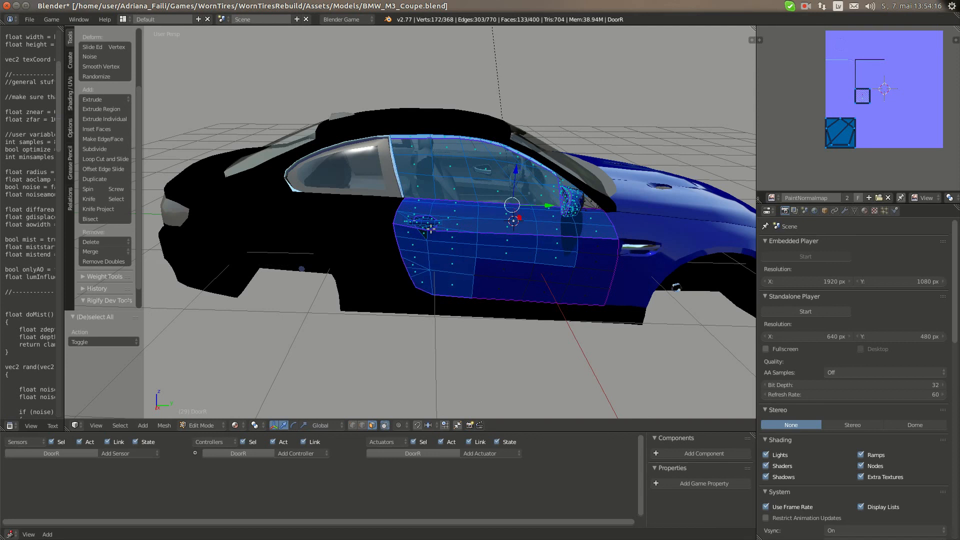
pyautogui.moveTo(442, 246); pyautogui.dragTo(443, 247)
pyautogui.scroll(7, 415, 241)
pyautogui.moveTo(418, 263); pyautogui.dragTo(404, 279, button='middle')
pyautogui.press('b')
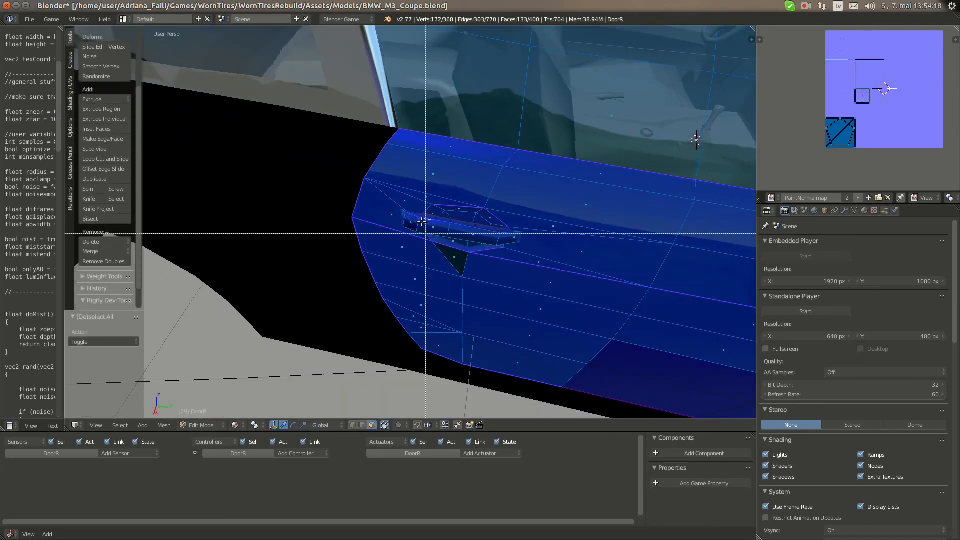
pyautogui.moveTo(400, 208); pyautogui.dragTo(461, 239)
pyautogui.moveTo(521, 256); pyautogui.dragTo(521, 256)
pyautogui.moveTo(520, 220); pyautogui.dragTo(508, 112, button='middle')
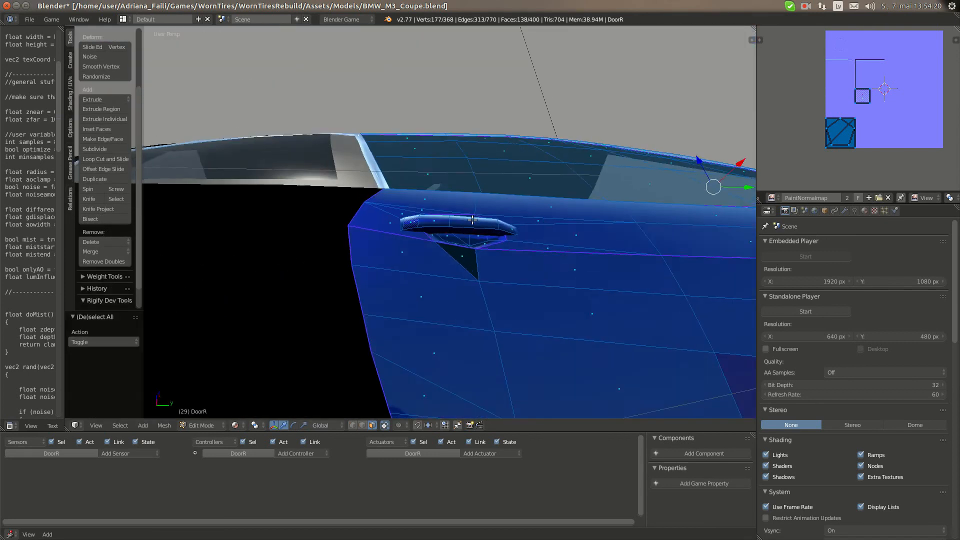
pyautogui.press('b')
pyautogui.moveTo(413, 226); pyautogui.dragTo(533, 252)
pyautogui.scroll(-3, 535, 280)
pyautogui.moveTo(535, 287); pyautogui.dragTo(519, 311, button='middle')
pyautogui.scroll(-3, 518, 311)
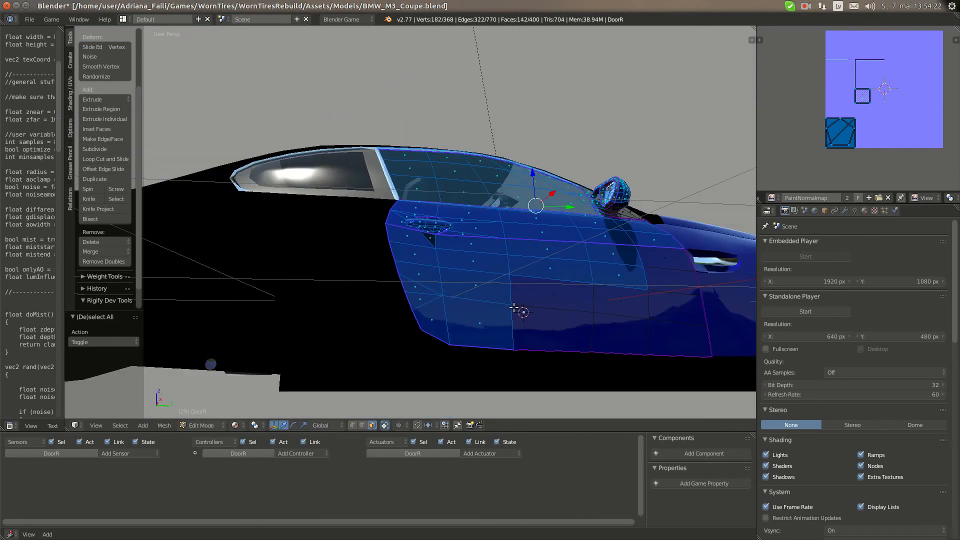
# Box-select the lower door and mirror faces as well, then deselect everything
pyautogui.press('b')
pyautogui.moveTo(515, 249); pyautogui.dragTo(603, 298)
pyautogui.moveTo(535, 283); pyautogui.dragTo(499, 272, button='middle')
pyautogui.press('b')
pyautogui.moveTo(472, 231); pyautogui.dragTo(544, 309)
pyautogui.moveTo(539, 308); pyautogui.dragTo(478, 300, button='middle')
pyautogui.scroll(4, 475, 290)
pyautogui.scroll(-4, 470, 237)
pyautogui.moveTo(525, 233); pyautogui.dragTo(460, 286, button='middle')
pyautogui.press('b')
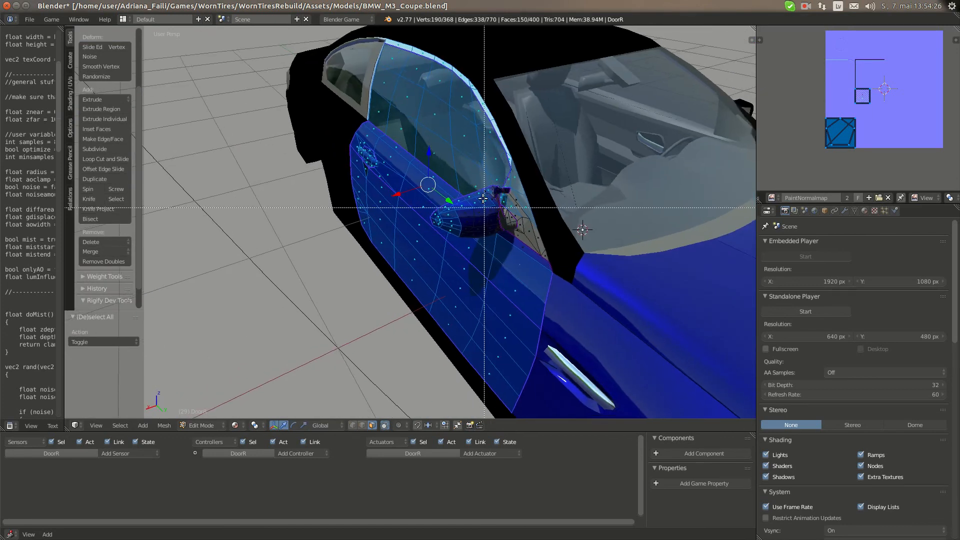
pyautogui.moveTo(485, 208); pyautogui.dragTo(524, 241)
pyautogui.moveTo(522, 240); pyautogui.dragTo(513, 216, button='middle')
pyautogui.press('b')
pyautogui.moveTo(505, 202); pyautogui.dragTo(534, 242)
pyautogui.press('b')
pyautogui.press('b')
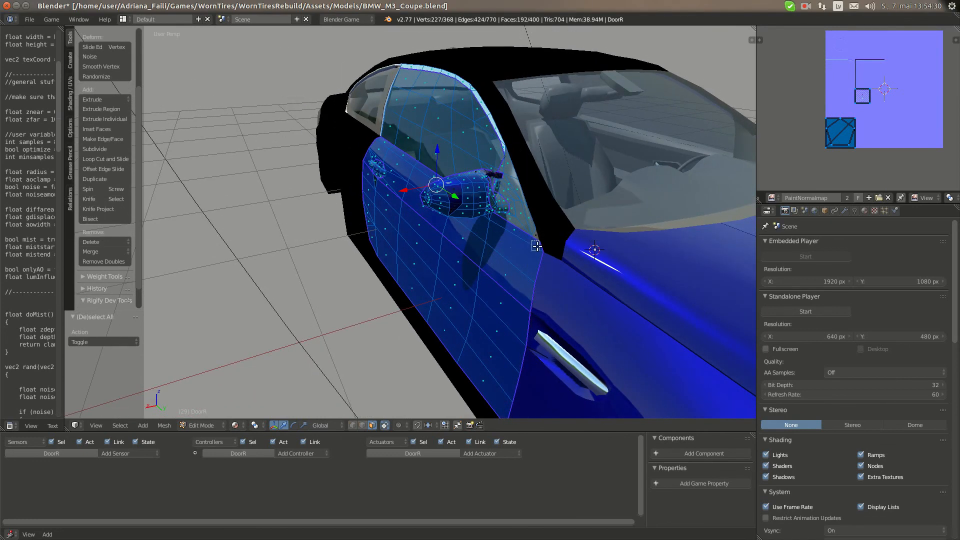
pyautogui.press('b')
pyautogui.moveTo(442, 196); pyautogui.dragTo(468, 167)
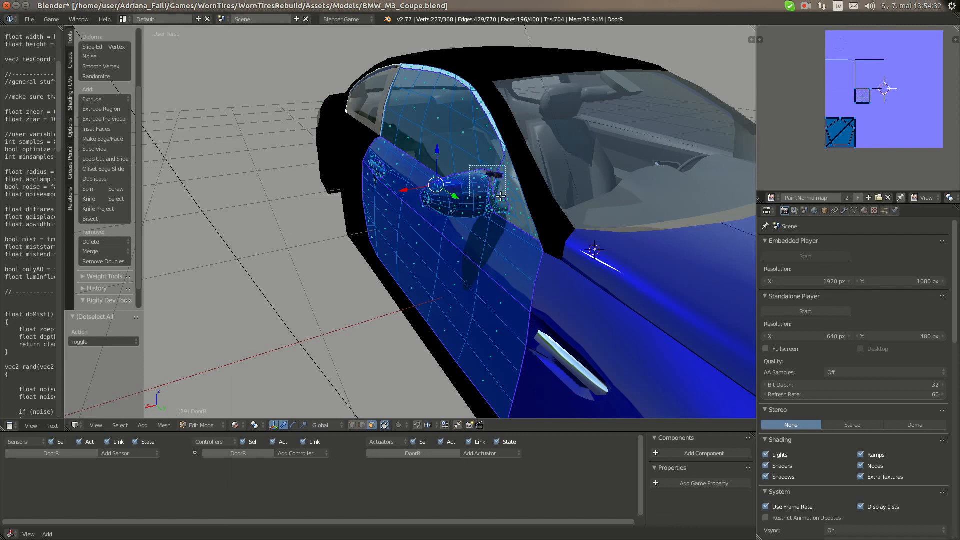
pyautogui.moveTo(502, 196); pyautogui.dragTo(506, 197)
pyautogui.moveTo(506, 198); pyautogui.dragTo(565, 173, button='middle')
pyautogui.scroll(2, 283, 242)
pyautogui.press('a')
pyautogui.scroll(-1, 234, 220)
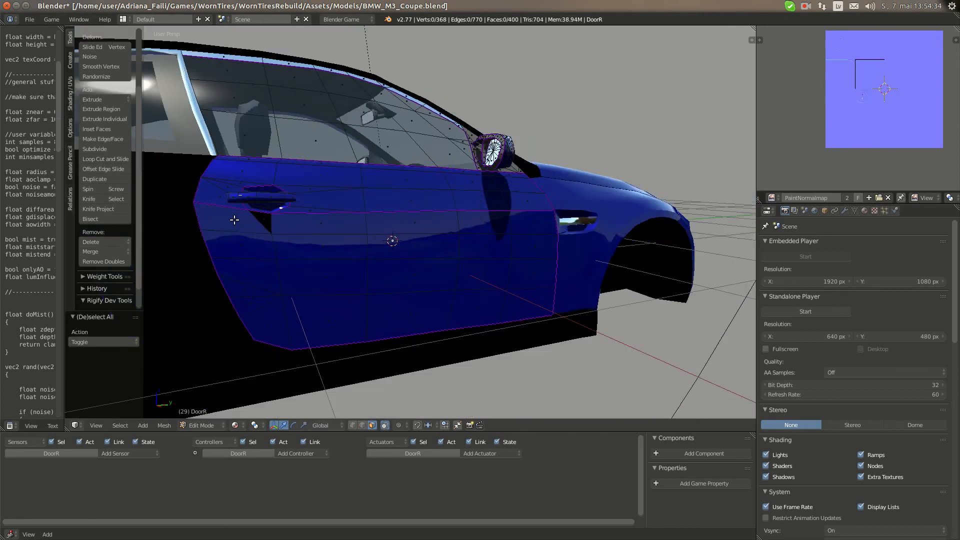
# Select the rearmost door face just below the side window and check the BMW M3 photo in Chromium before returning to Blender
pyautogui.keyDown('shift'); pyautogui.moveTo(235, 206); pyautogui.dragTo(374, 228, button='middle'); pyautogui.keyUp('shift')
pyautogui.scroll(2, 381, 230)
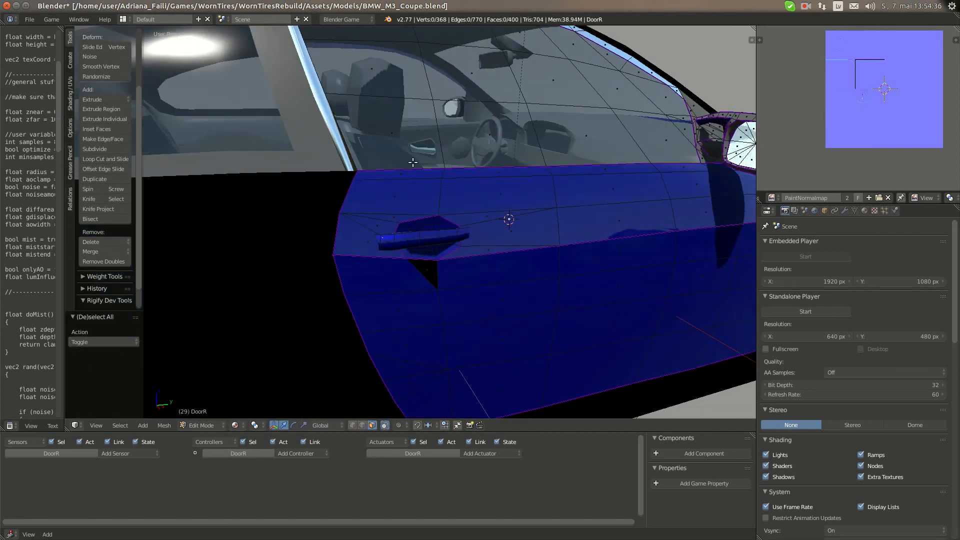
pyautogui.rightClick(408, 175)
pyautogui.click(15, 88)
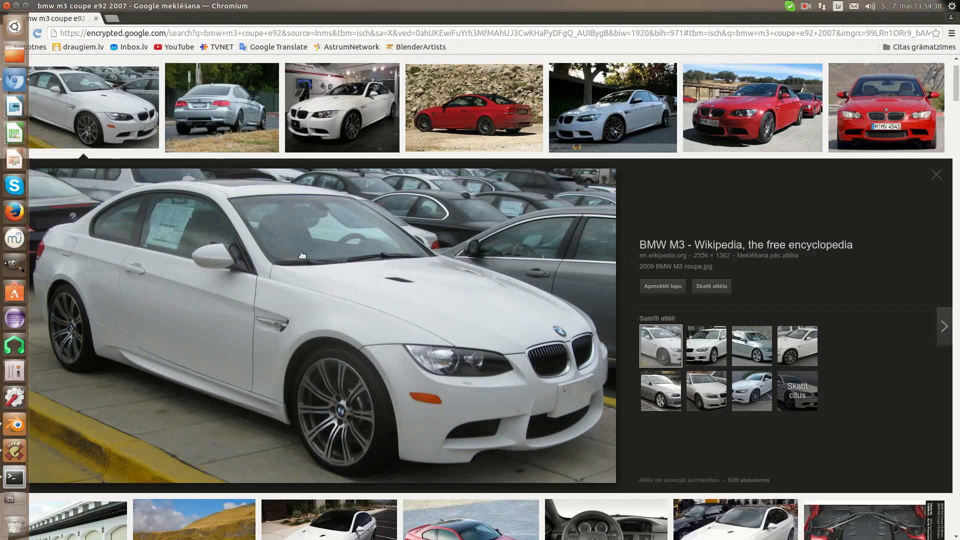
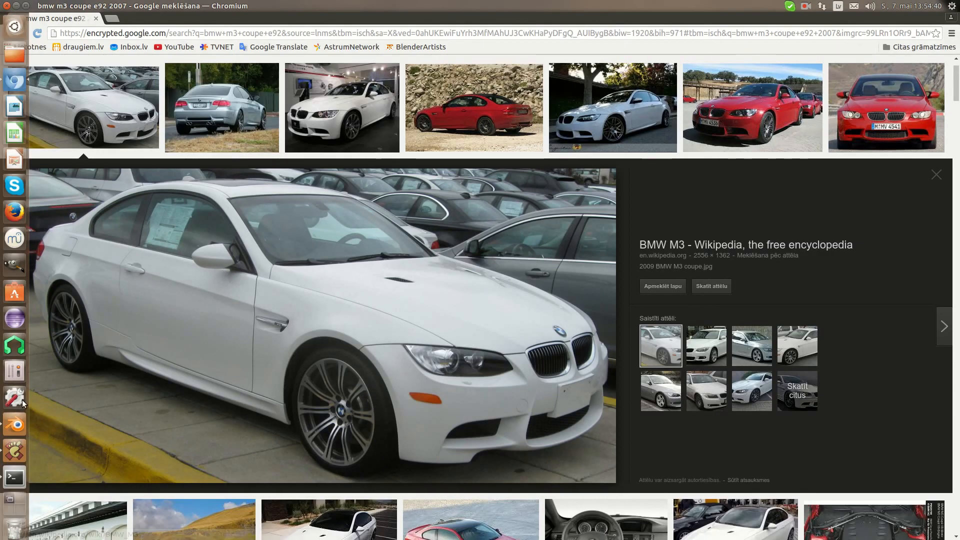
pyautogui.click(14, 423)
# Extend the selection forward along the row of door faces under the window, including the faces at the door's upper front corner
pyautogui.moveTo(508, 217); pyautogui.dragTo(478, 199, button='middle')
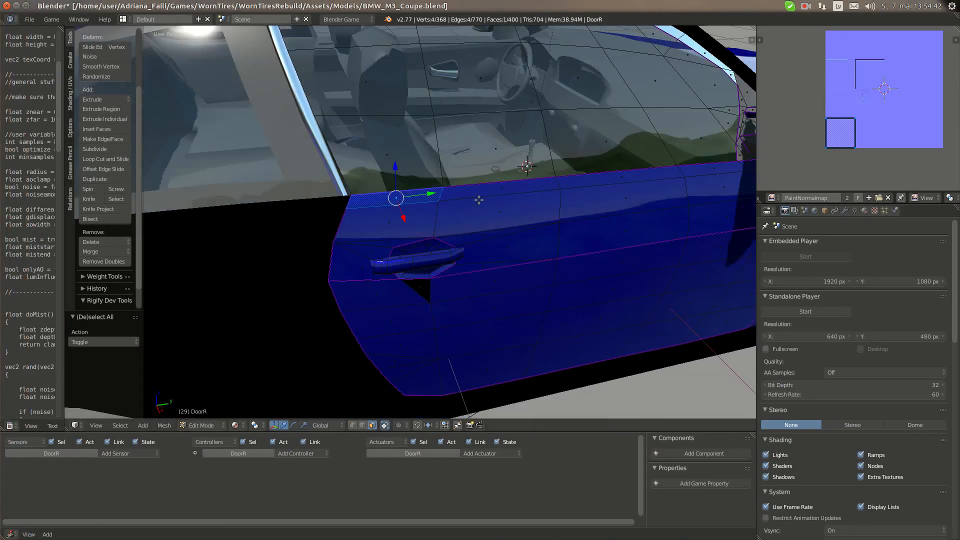
pyautogui.keyDown('shift'); pyautogui.rightClick(493, 192); pyautogui.keyUp('shift')
pyautogui.keyDown('shift'); pyautogui.rightClick(606, 180); pyautogui.keyUp('shift')
pyautogui.scroll(-3, 622, 195)
pyautogui.moveTo(622, 195); pyautogui.dragTo(599, 254, button='middle')
pyautogui.keyDown('shift'); pyautogui.rightClick(586, 191); pyautogui.keyUp('shift')
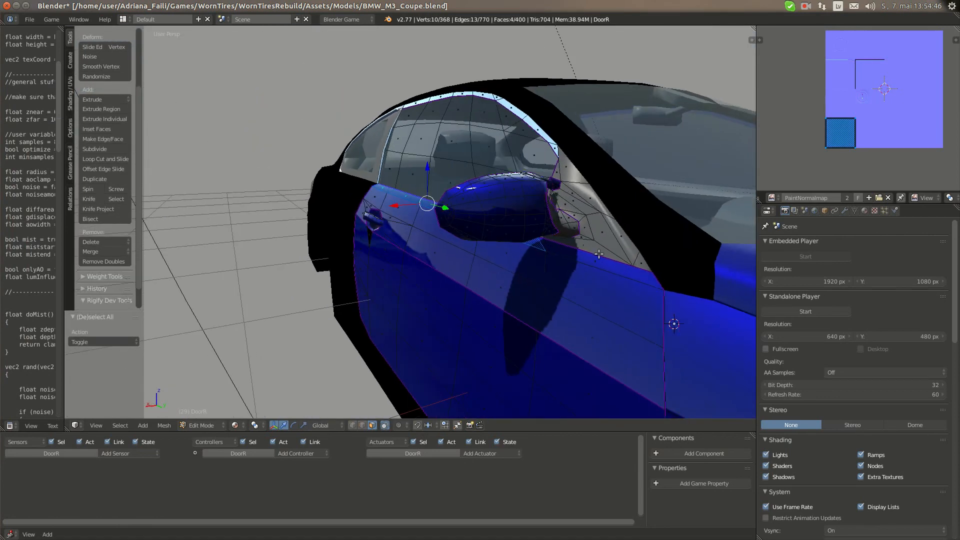
pyautogui.keyDown('shift'); pyautogui.rightClick(607, 275); pyautogui.keyUp('shift')
pyautogui.keyDown('shift'); pyautogui.rightClick(620, 311); pyautogui.keyUp('shift')
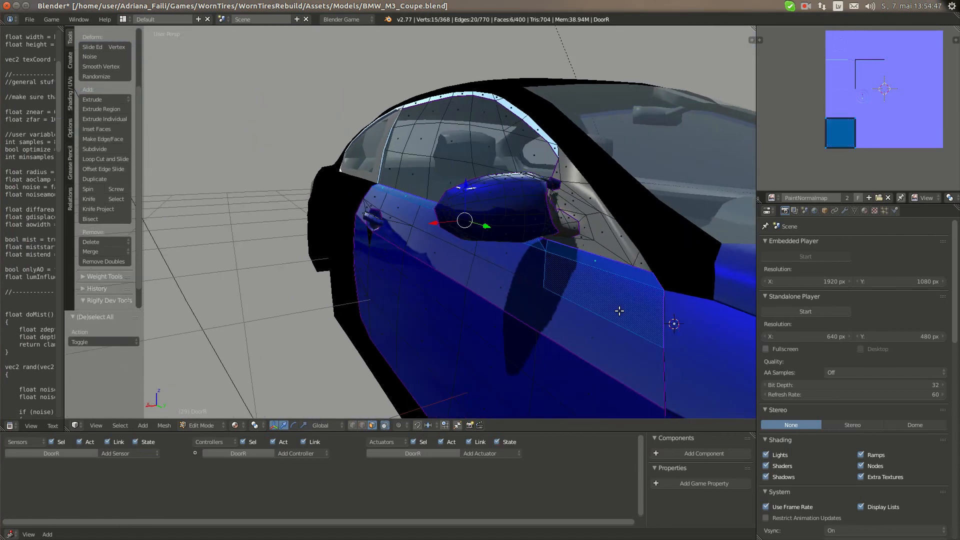
pyautogui.keyDown('shift'); pyautogui.rightClick(541, 243); pyautogui.keyUp('shift')
# Add the column of faces running down the door's front edge to the selection
pyautogui.scroll(-4, 537, 300)
pyautogui.moveTo(464, 285); pyautogui.dragTo(510, 253, button='middle')
pyautogui.keyDown('shift'); pyautogui.rightClick(510, 251); pyautogui.keyUp('shift')
pyautogui.keyDown('shift'); pyautogui.rightClick(511, 270); pyautogui.keyUp('shift')
pyautogui.keyDown('shift'); pyautogui.rightClick(516, 304); pyautogui.keyUp('shift')
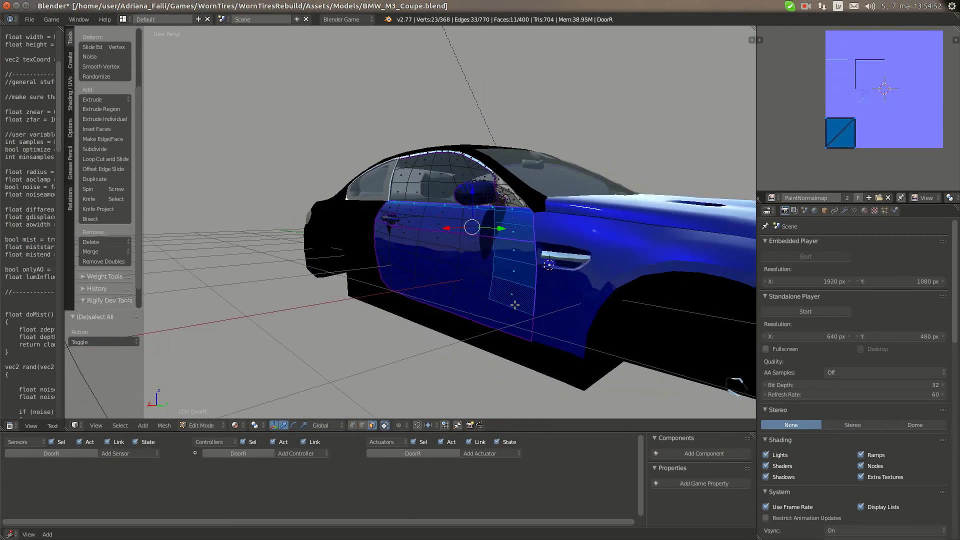
# Add the row of faces along the door's lower edge to the selection, from front to rear
pyautogui.keyDown('shift'); pyautogui.rightClick(499, 326); pyautogui.keyUp('shift')
pyautogui.keyDown('shift'); pyautogui.rightClick(458, 303); pyautogui.keyUp('shift')
pyautogui.keyDown('shift'); pyautogui.rightClick(414, 284); pyautogui.keyUp('shift')
pyautogui.keyDown('shift'); pyautogui.rightClick(395, 288); pyautogui.keyUp('shift')
pyautogui.keyDown('shift'); pyautogui.rightClick(383, 275); pyautogui.keyUp('shift')
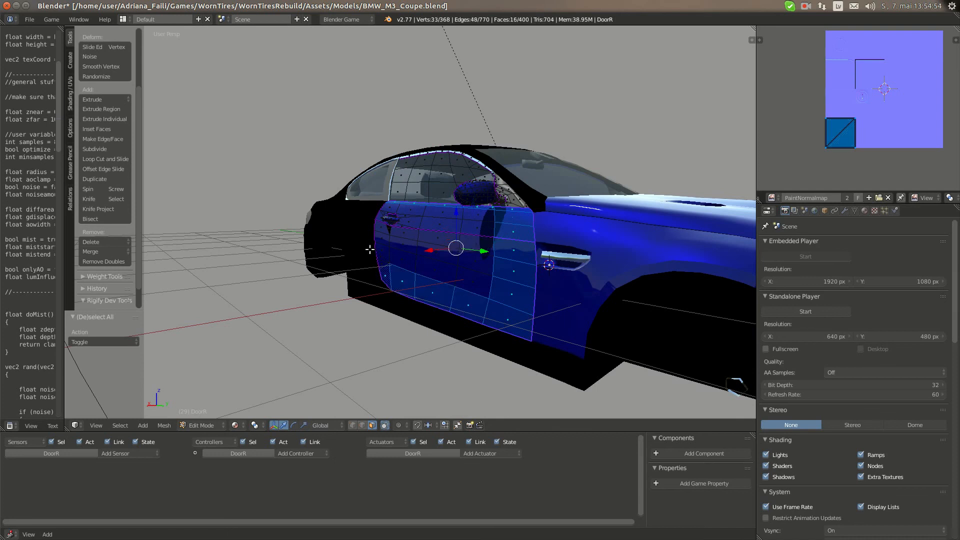
# Add the faces up the door's rear edge to the selection, from the lower rear corner to the window line
pyautogui.moveTo(369, 249); pyautogui.dragTo(375, 292, button='middle')
pyautogui.scroll(3, 375, 292)
pyautogui.keyDown('shift'); pyautogui.rightClick(376, 316); pyautogui.keyUp('shift')
pyautogui.keyDown('shift'); pyautogui.rightClick(368, 305); pyautogui.keyUp('shift')
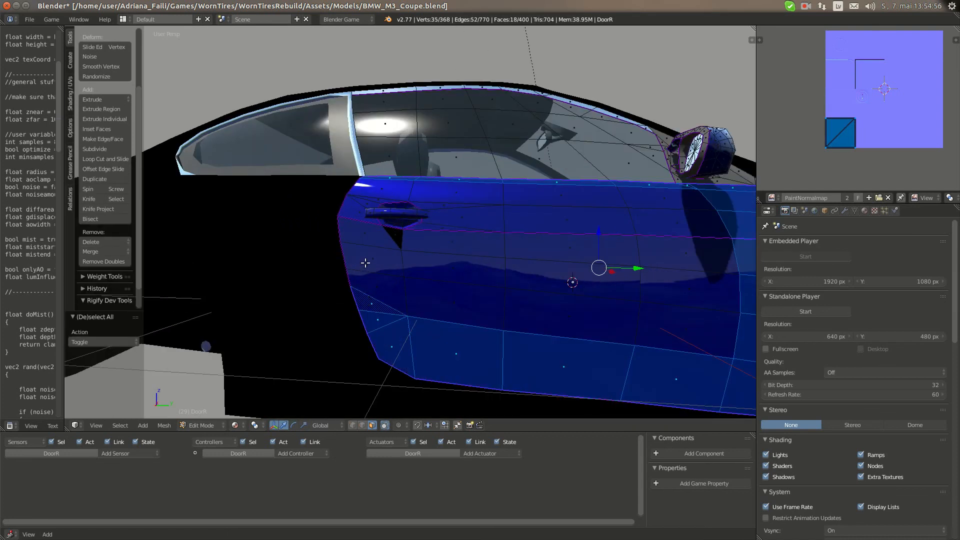
pyautogui.keyDown('shift'); pyautogui.rightClick(367, 280); pyautogui.keyUp('shift')
pyautogui.keyDown('shift'); pyautogui.rightClick(364, 259); pyautogui.keyUp('shift')
pyautogui.keyDown('shift'); pyautogui.rightClick(356, 232); pyautogui.keyUp('shift')
pyautogui.keyDown('shift'); pyautogui.rightClick(348, 212); pyautogui.keyUp('shift')
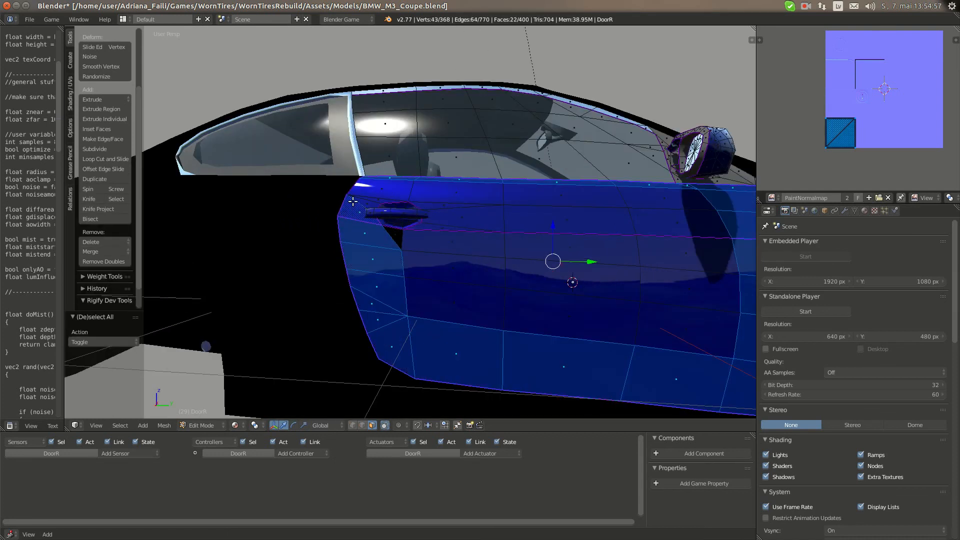
pyautogui.keyDown('shift'); pyautogui.rightClick(386, 183); pyautogui.keyUp('shift')
# Move the selected faces' UVs 0.75 along Y and 0.25 along X on the normal map
pyautogui.moveTo(439, 232); pyautogui.dragTo(453, 263, button='middle')
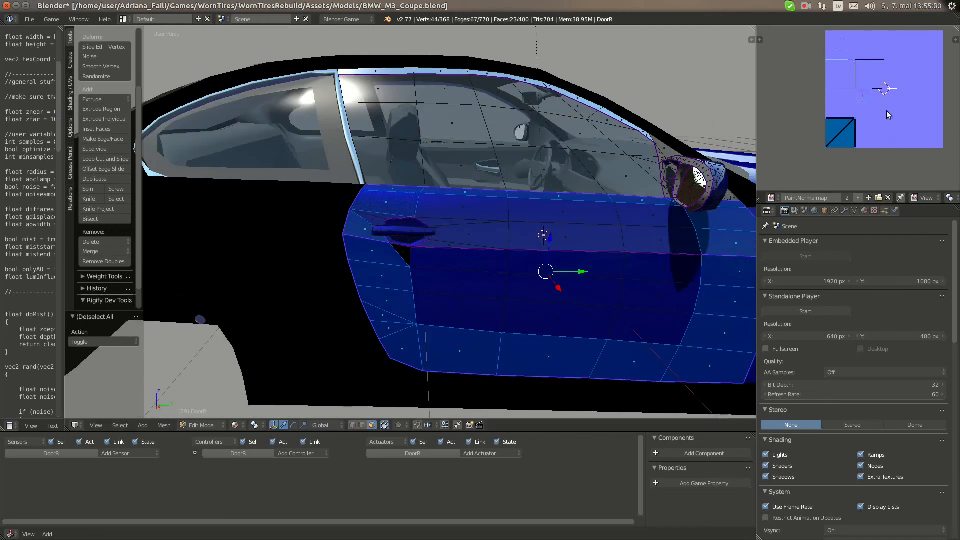
pyautogui.write('gy')
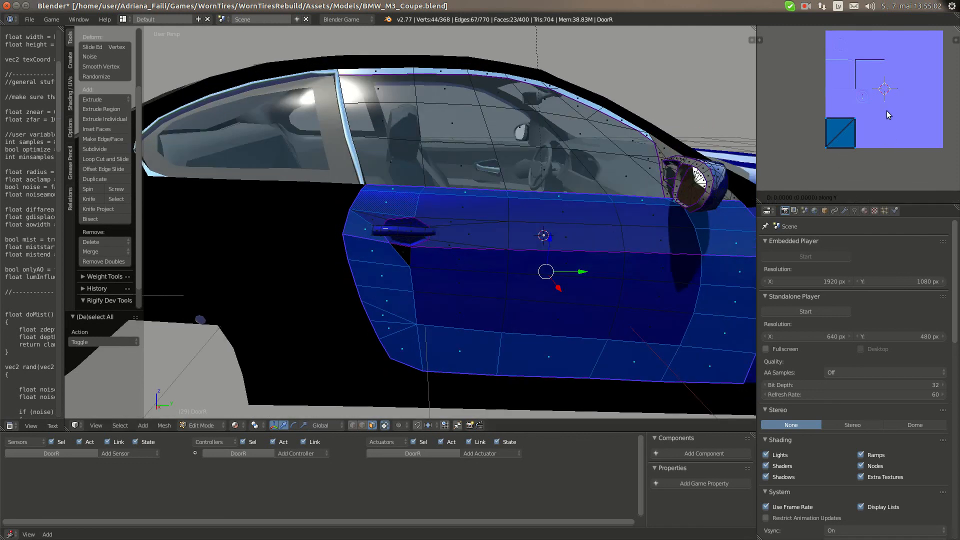
pyautogui.write('0.75')
pyautogui.press('Return')
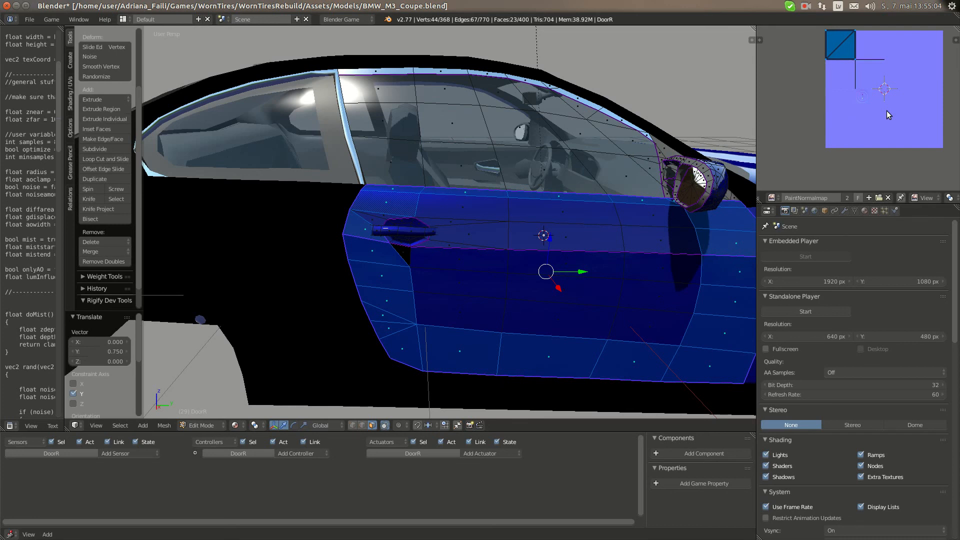
pyautogui.write('gx.5')
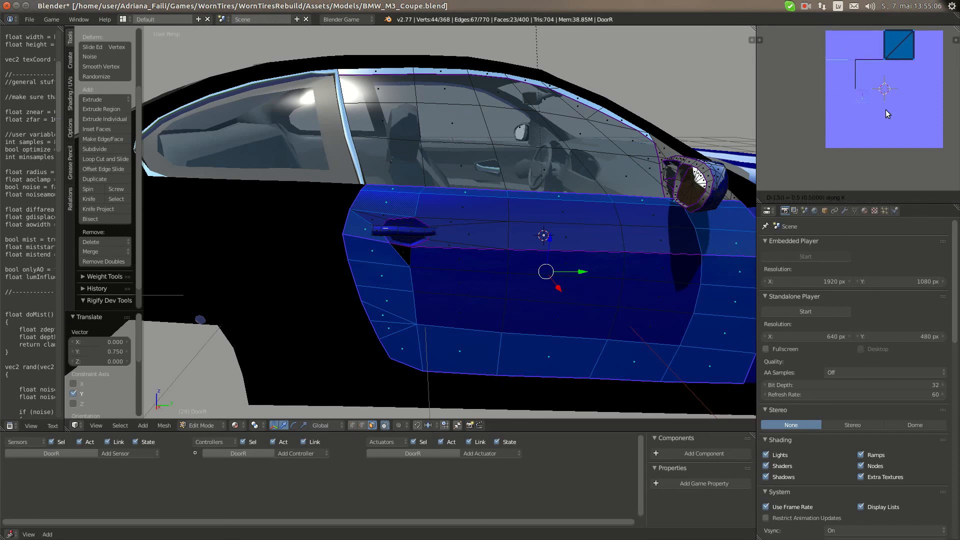
pyautogui.press('BackSpace')
pyautogui.write('25')
pyautogui.press('Return')
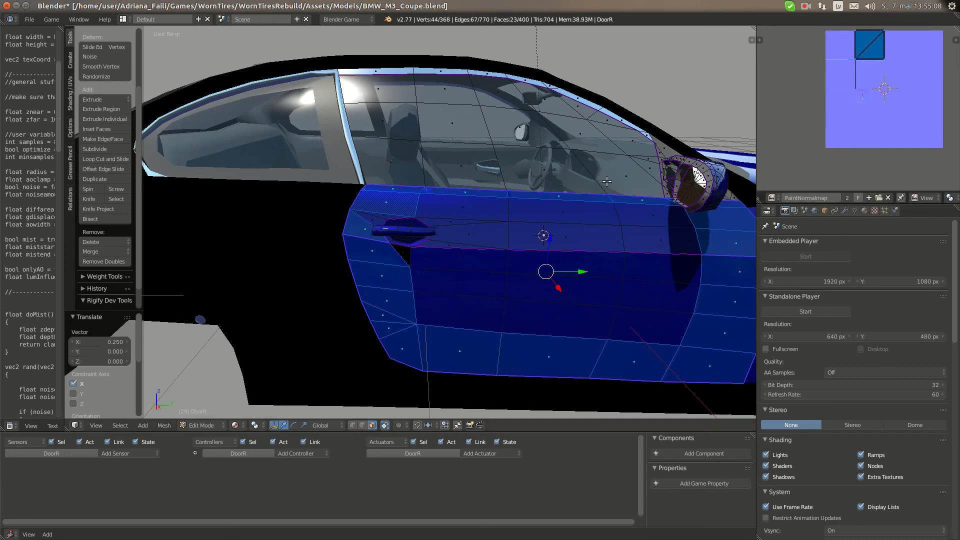
# Deselect everything, select the rear edge face behind the door handle and rotate its UVs 90°
pyautogui.scroll(3, 380, 285)
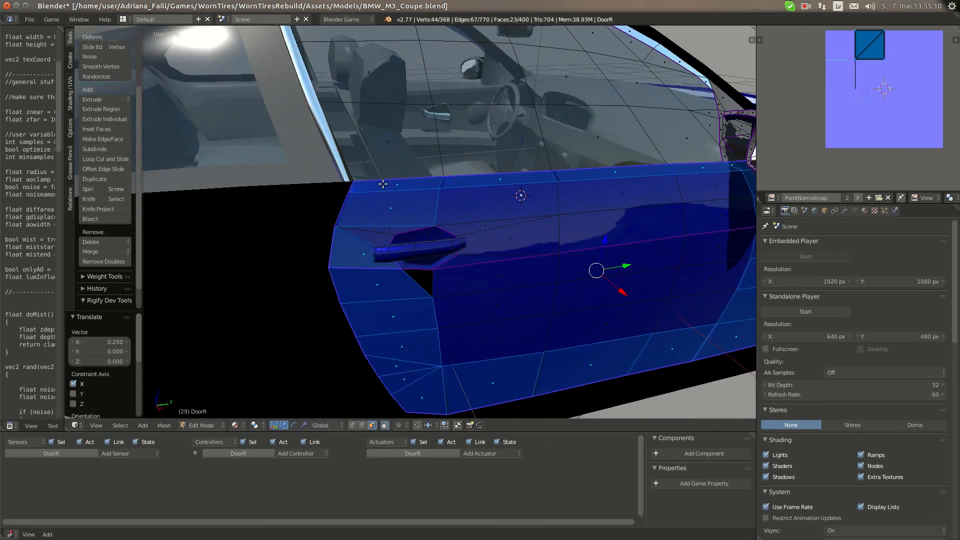
pyautogui.press('a')
pyautogui.scroll(5, 368, 216)
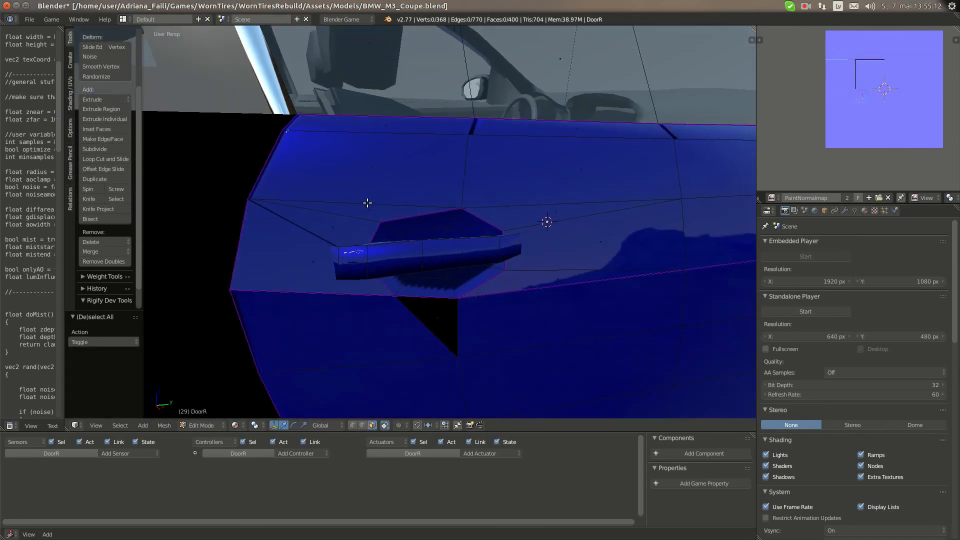
pyautogui.moveTo(367, 203); pyautogui.dragTo(373, 202, button='middle')
pyautogui.rightClick(295, 228)
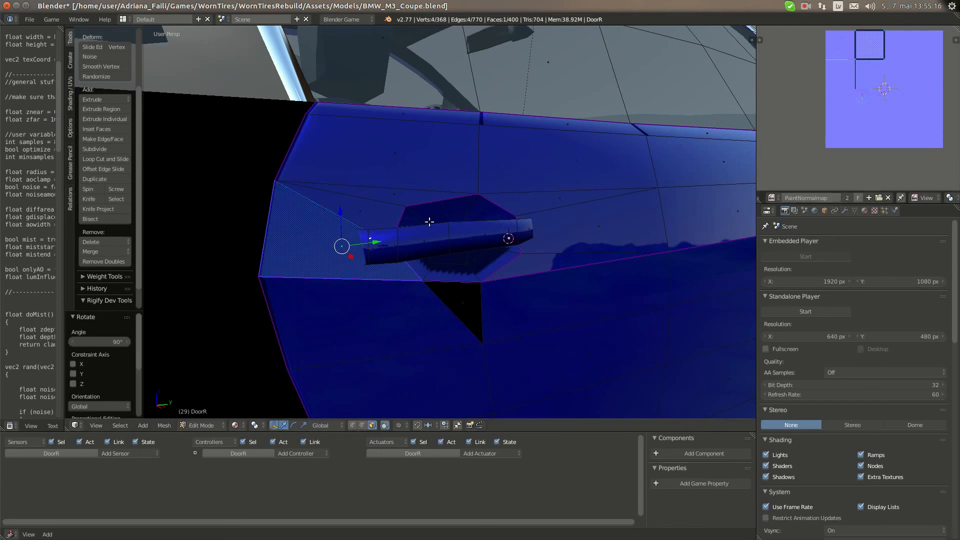
# Compare the normal-map shading around the door handle in Object Mode and Edit Mode from several angles
pyautogui.press('Tab')
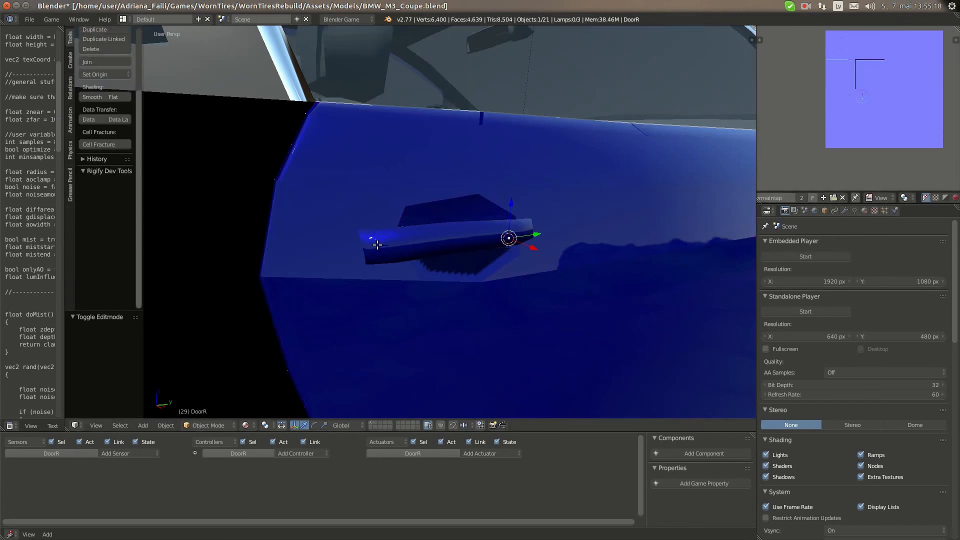
pyautogui.press('Tab')
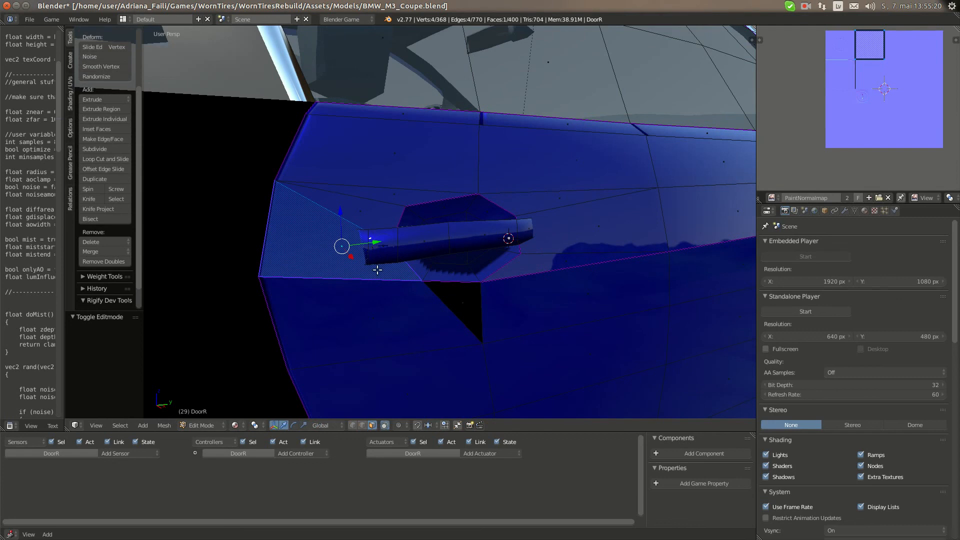
pyautogui.press('Tab')
pyautogui.moveTo(363, 263); pyautogui.dragTo(378, 272, button='middle')
pyautogui.scroll(2, 378, 272)
pyautogui.press('Tab')
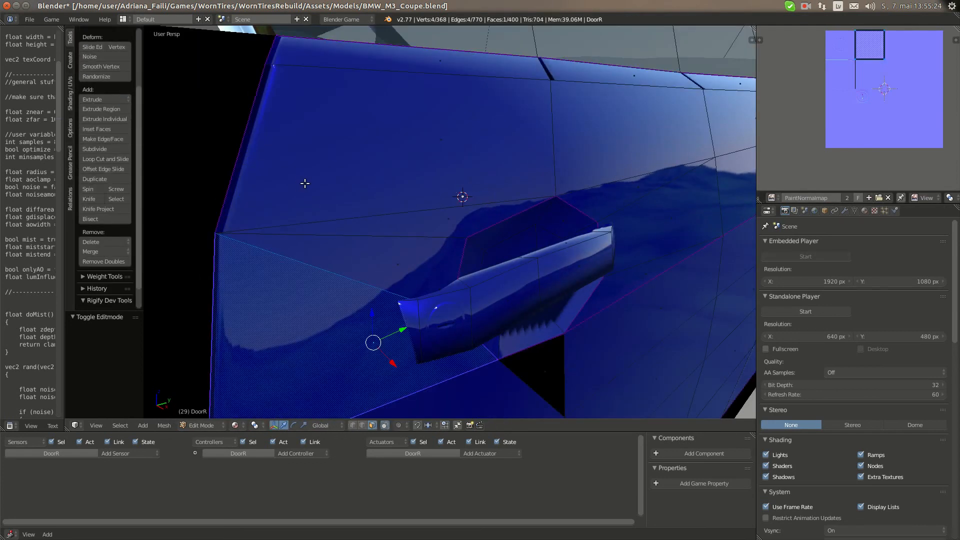
pyautogui.press('Tab')
pyautogui.rightClick(305, 183)
pyautogui.press('Tab')
pyautogui.press('Tab')
pyautogui.press('Tab')
pyautogui.press('Tab')
pyautogui.scroll(-2, 268, 250)
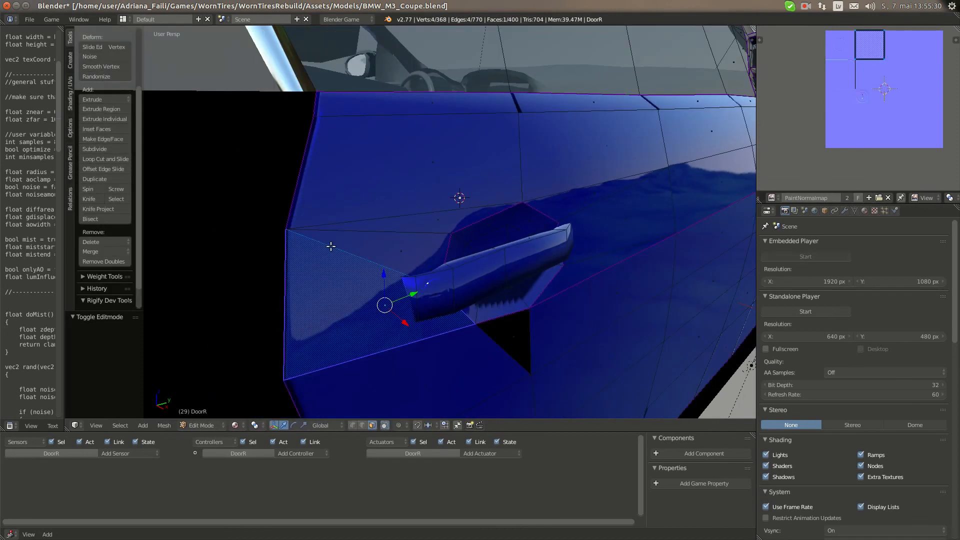
# Check the triangular face beside the handle, inspect the rear edge below it and select a triangular face near the lower rear corner
pyautogui.rightClick(373, 230)
pyautogui.press('Tab')
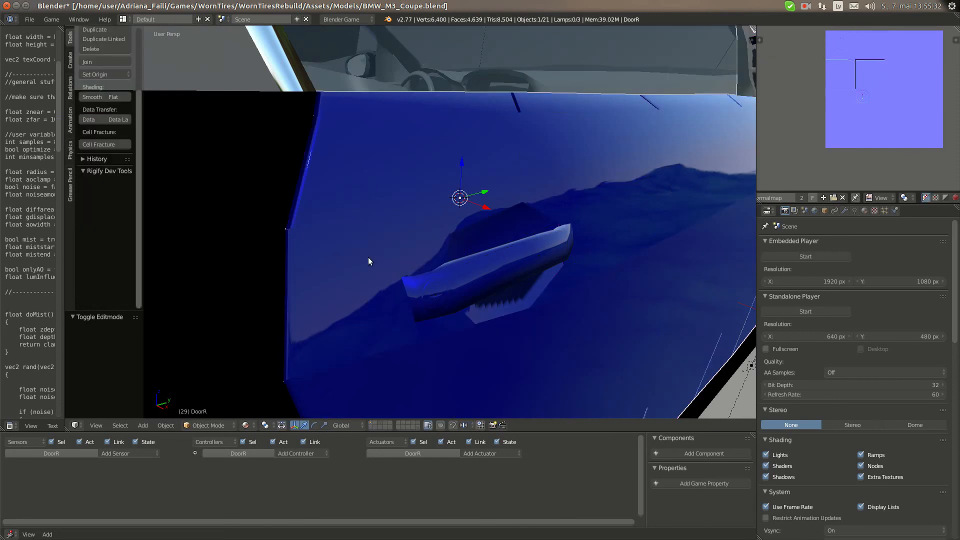
pyautogui.moveTo(359, 290); pyautogui.dragTo(343, 251, button='middle')
pyautogui.press('Tab')
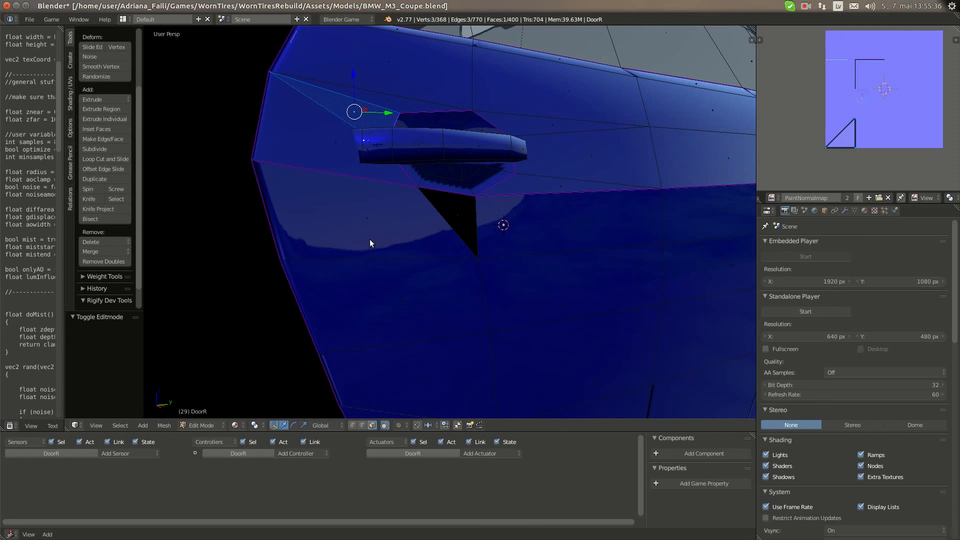
pyautogui.press('Tab')
pyautogui.moveTo(379, 286); pyautogui.dragTo(339, 276, button='middle')
pyautogui.press('Tab')
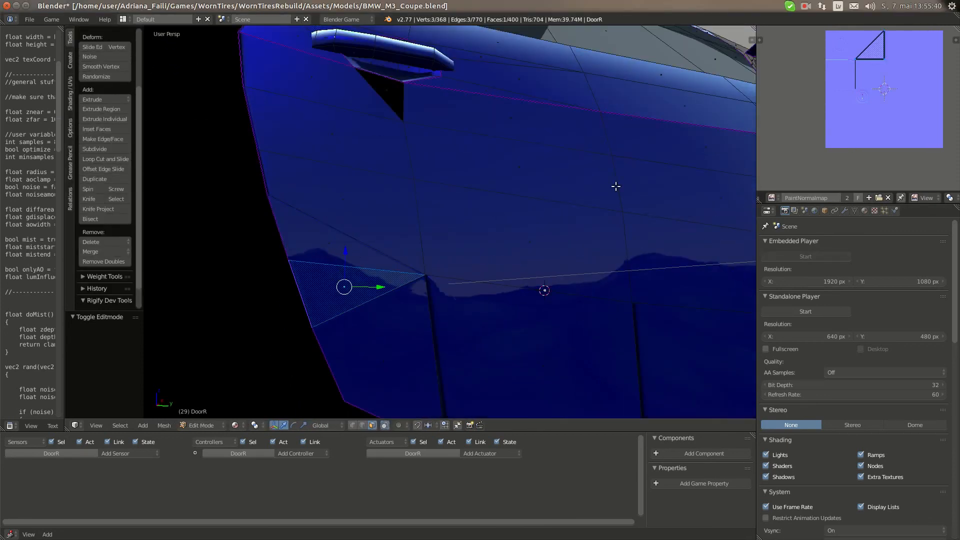
pyautogui.write('r90')
pyautogui.press('Return')
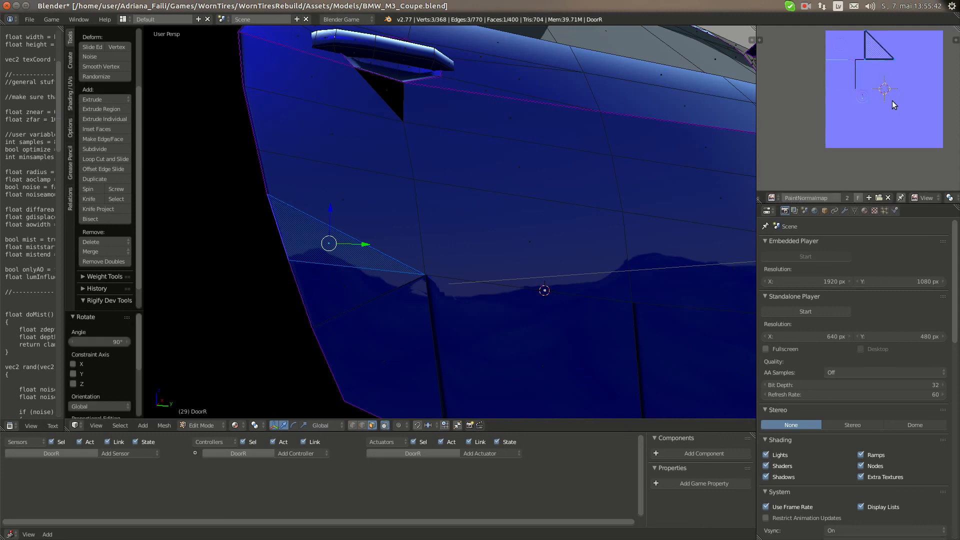
pyautogui.hotkey('ctrl', 'z')
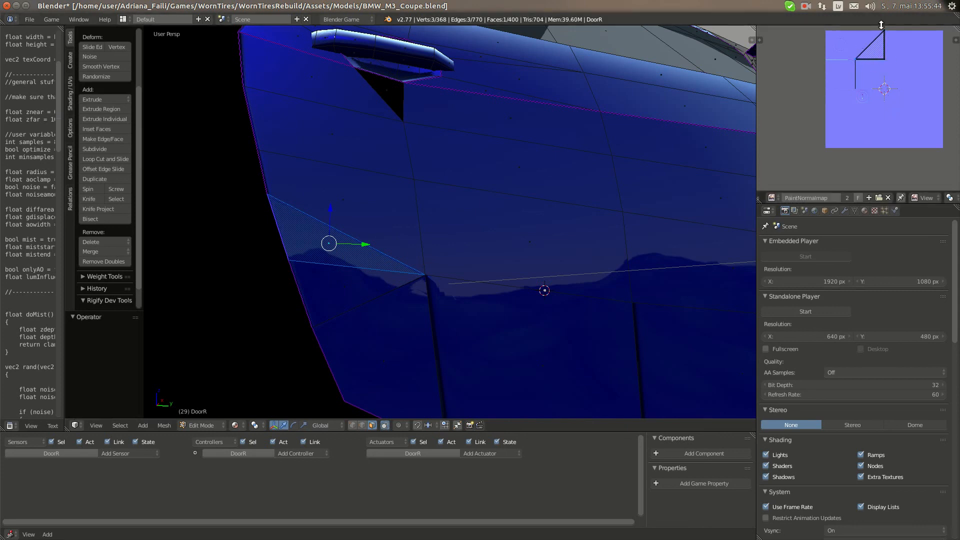
# Snap the UV editor's 2D cursor to the selected triangle's UVs and set the pivot point to the 2D cursor
pyautogui.hotkey('shift', 's')
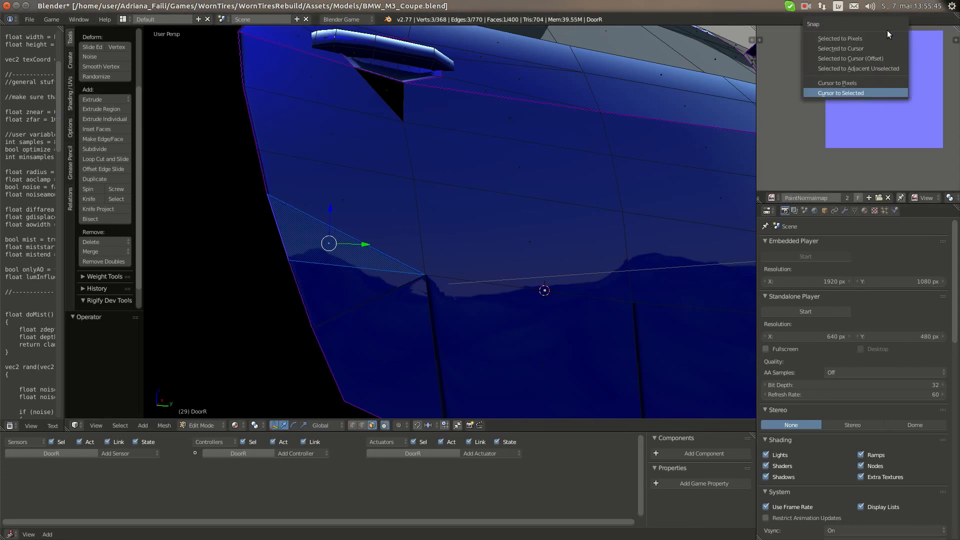
pyautogui.click(870, 49)
pyautogui.hotkey('shift', 's')
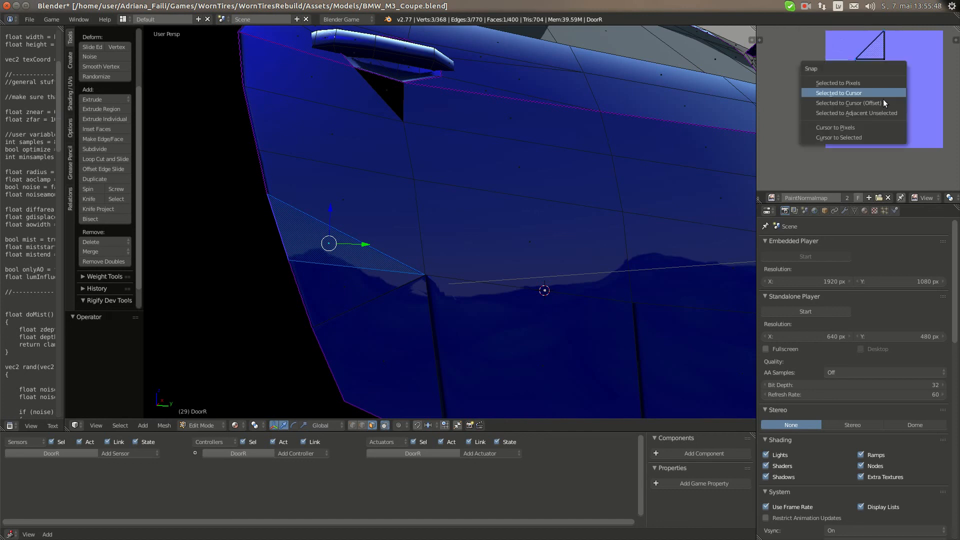
pyautogui.click(867, 136)
pyautogui.press('Tab')
pyautogui.press('Tab')
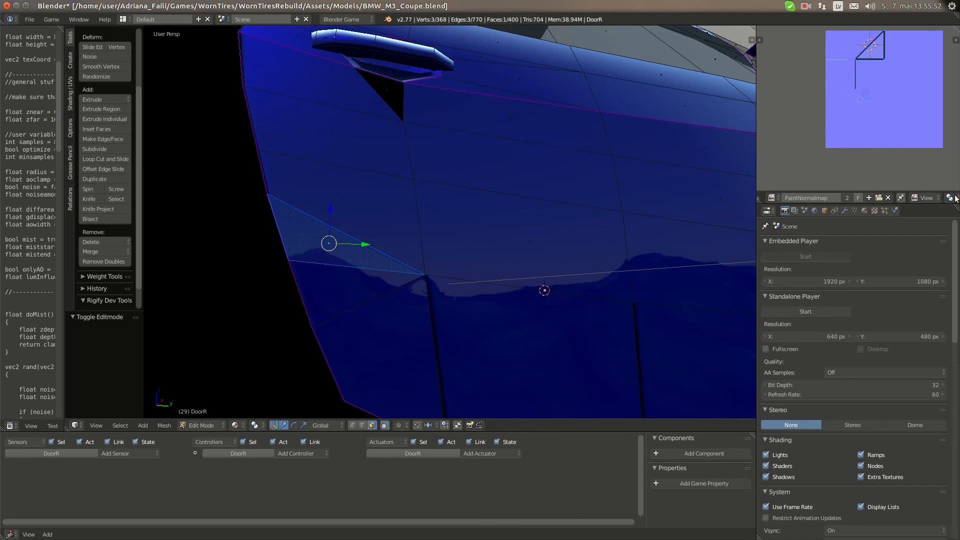
pyautogui.click(950, 198)
pyautogui.click(920, 163)
# Rotate the upper triangular face's UVs 90° about the 2D cursor and check the shading in Object Mode
pyautogui.press('Tab')
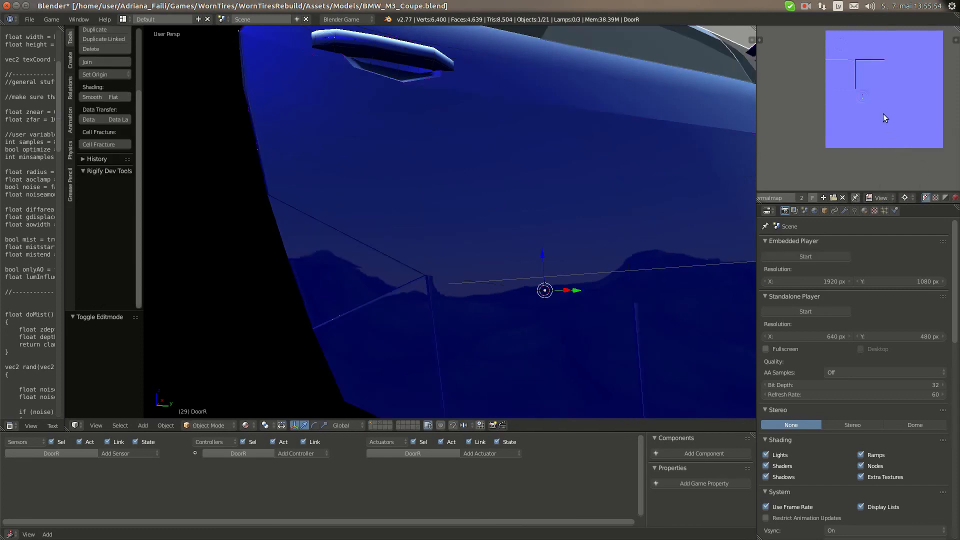
pyautogui.press('Tab')
pyautogui.write('r90')
pyautogui.press('Return')
pyautogui.press('Tab')
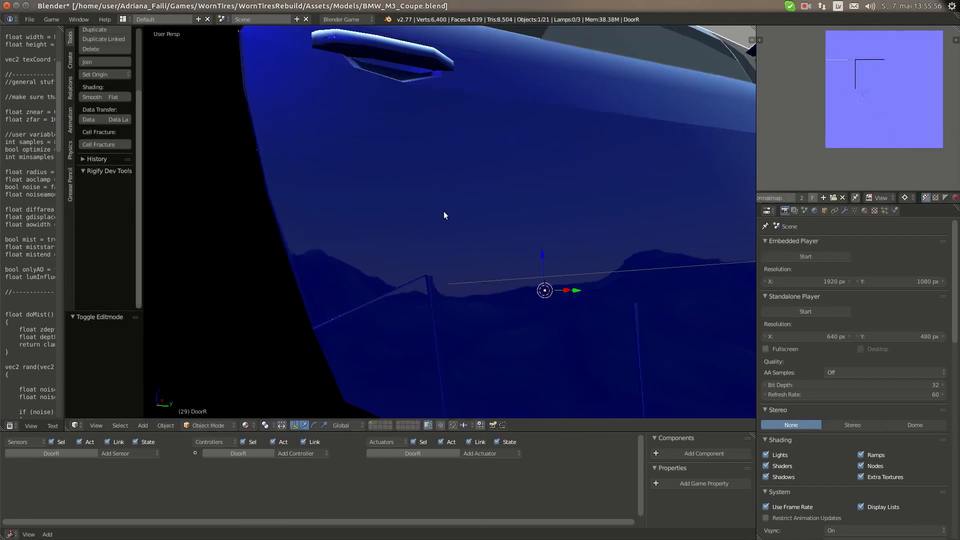
# Select the triangular face just below, rotate its UVs 90° and check the shading in Object Mode
pyautogui.press('Tab')
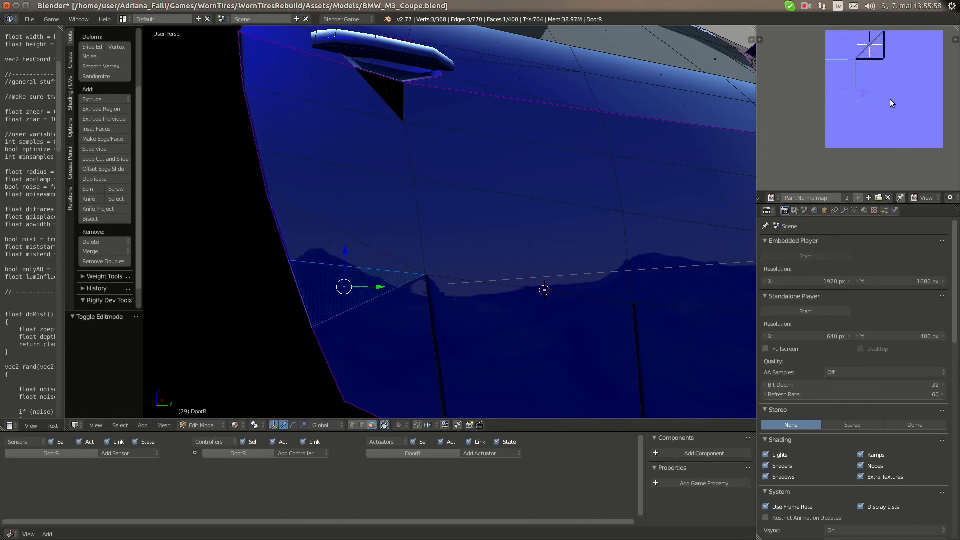
pyautogui.press('e')
pyautogui.hotkey('ctrl', 'z')
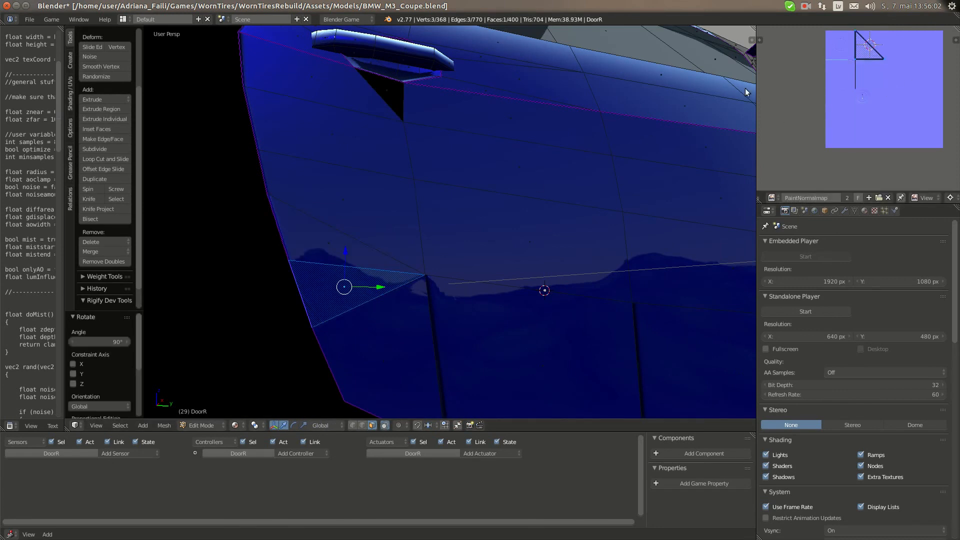
pyautogui.press('Tab')
pyautogui.press('Tab')
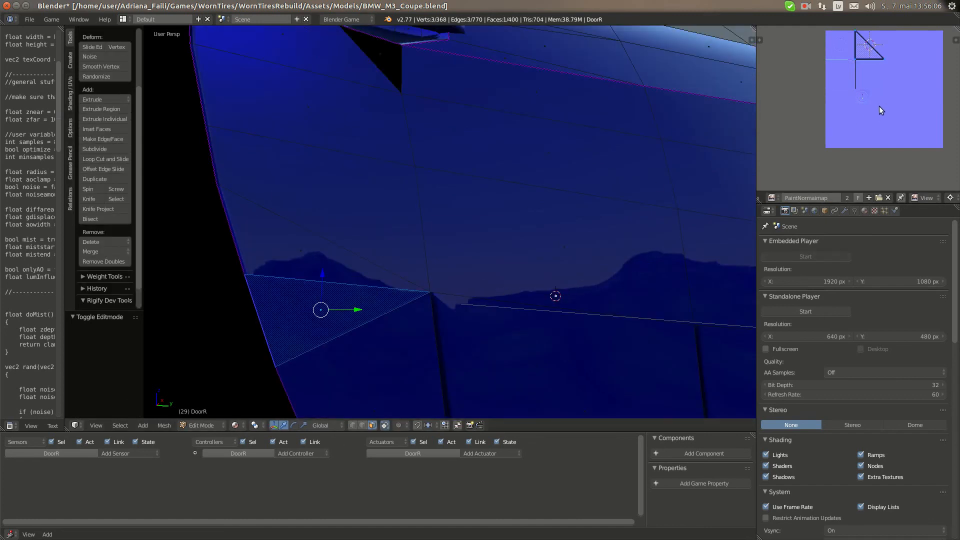
# Rotate the lower triangular face's UVs by -90° and compare the shading in Object Mode
pyautogui.press('r')
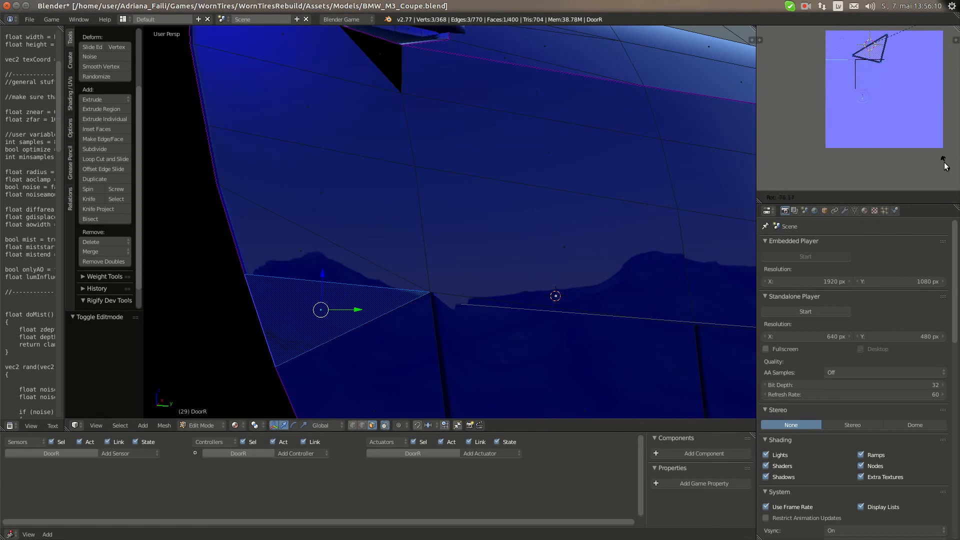
pyautogui.click(874, 133)
pyautogui.write('r-90')
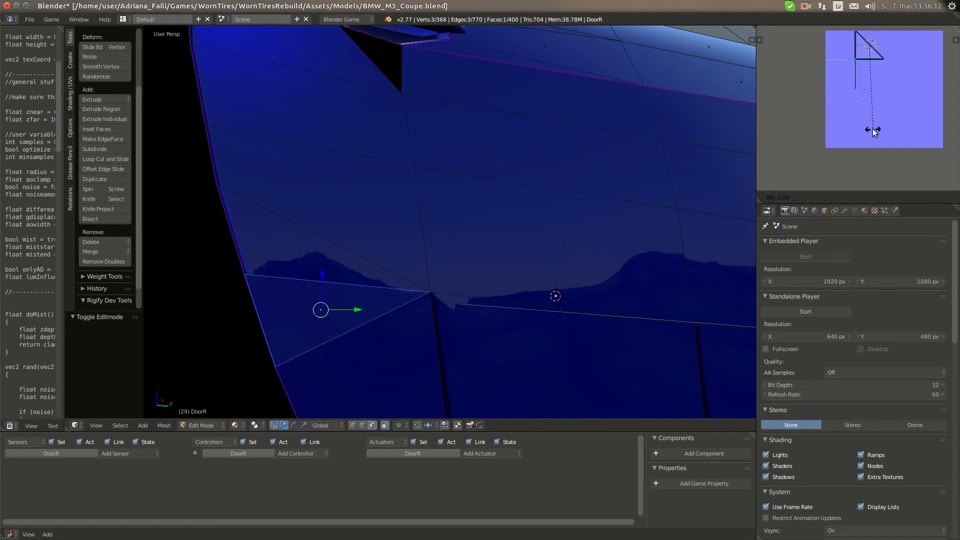
pyautogui.press('Return')
pyautogui.press('Tab')
pyautogui.scroll(-2, 415, 257)
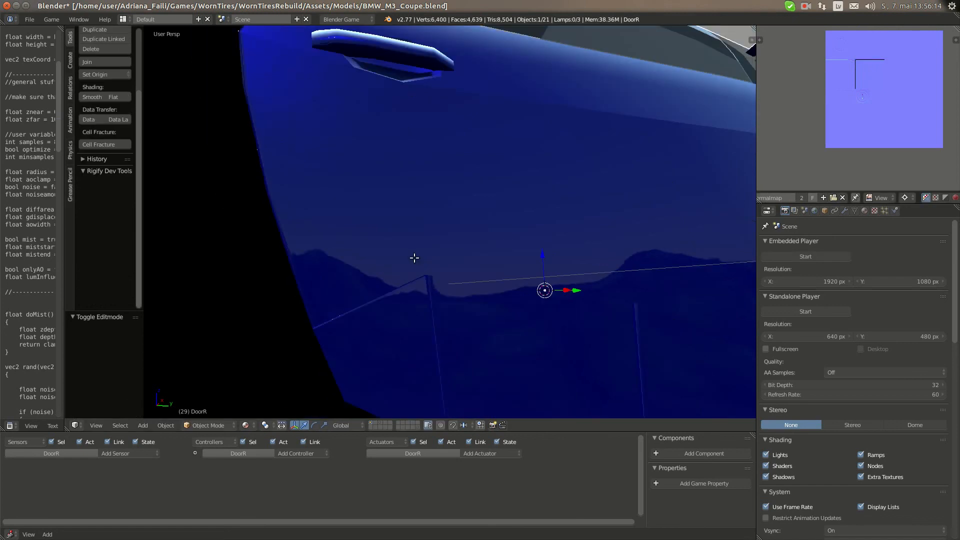
pyautogui.press('Tab')
pyautogui.press('Tab')
pyautogui.press('Tab')
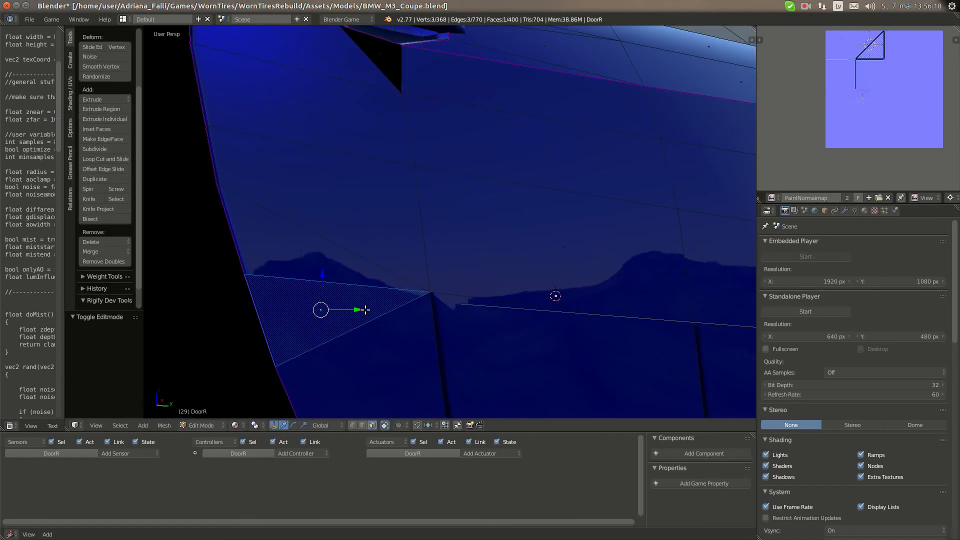
# Select the four-sided face at the door's lower rear corner and centre the view on it
pyautogui.press('Tab')
pyautogui.rightClick(388, 375)
pyautogui.rightClick(444, 292)
pyautogui.press('Tab')
pyautogui.rightClick(391, 362)
pyautogui.press('KP_Decimal')
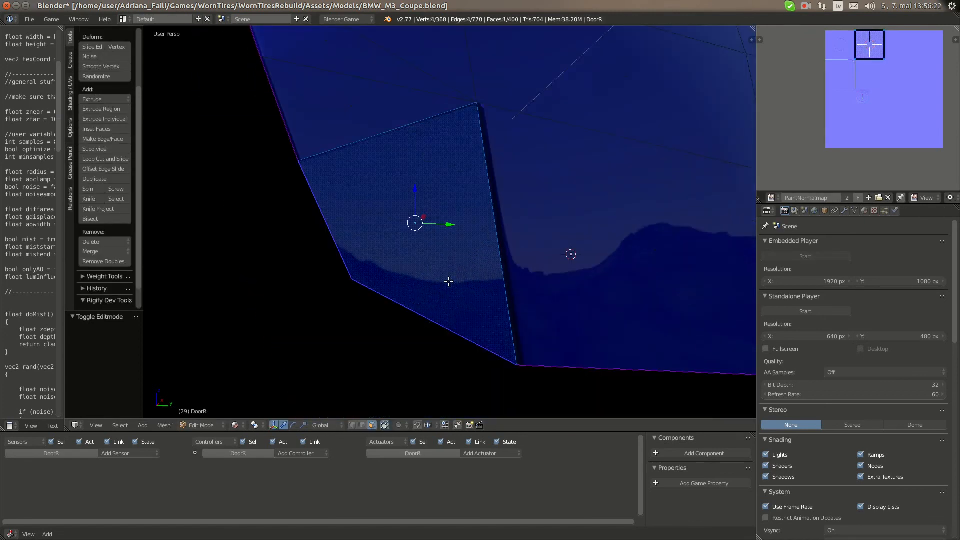
pyautogui.press('Tab')
pyautogui.moveTo(439, 282); pyautogui.dragTo(427, 281, button='middle')
pyautogui.press('Tab')
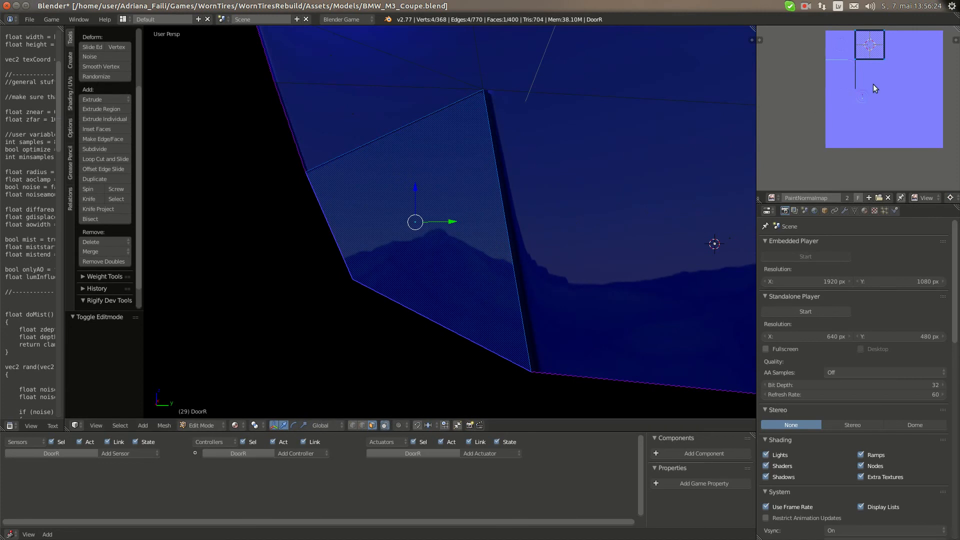
pyautogui.press('s')
pyautogui.press('0')
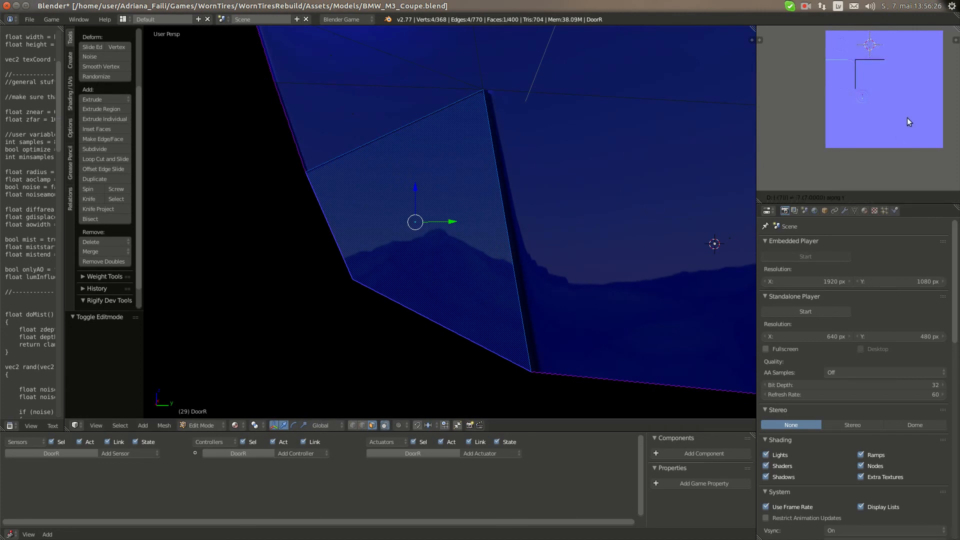
pyautogui.rightClick(909, 116)
# Set the UV pivot to Median Point, move the rear corner face's UVs -0.25 along Y and check the shading in Object Mode
pyautogui.click(950, 198)
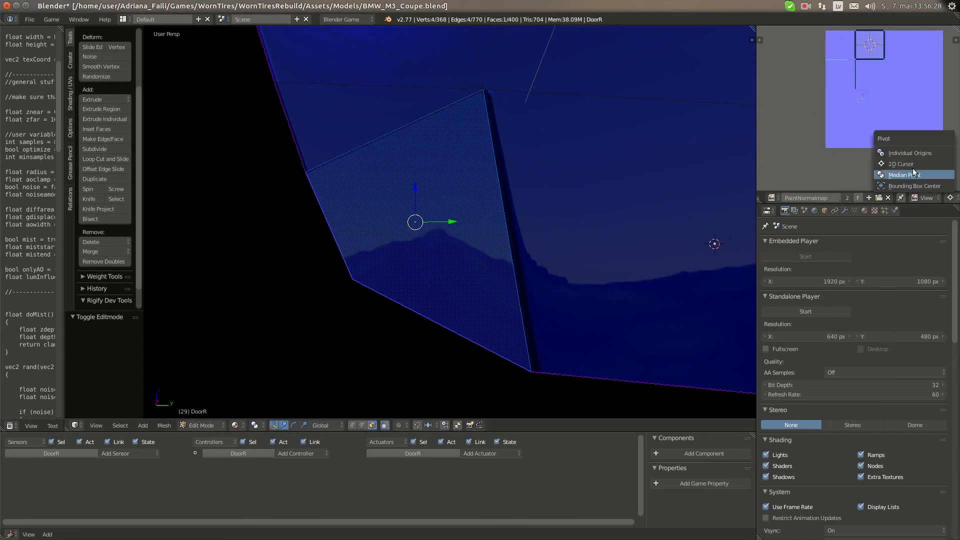
pyautogui.click(913, 170)
pyautogui.write('gy-.2')
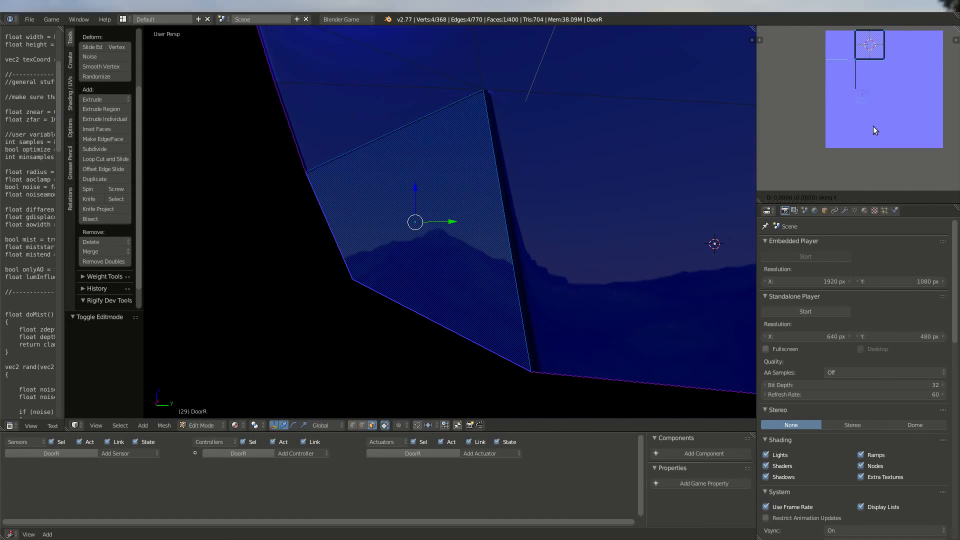
pyautogui.write('5')
pyautogui.press('Return')
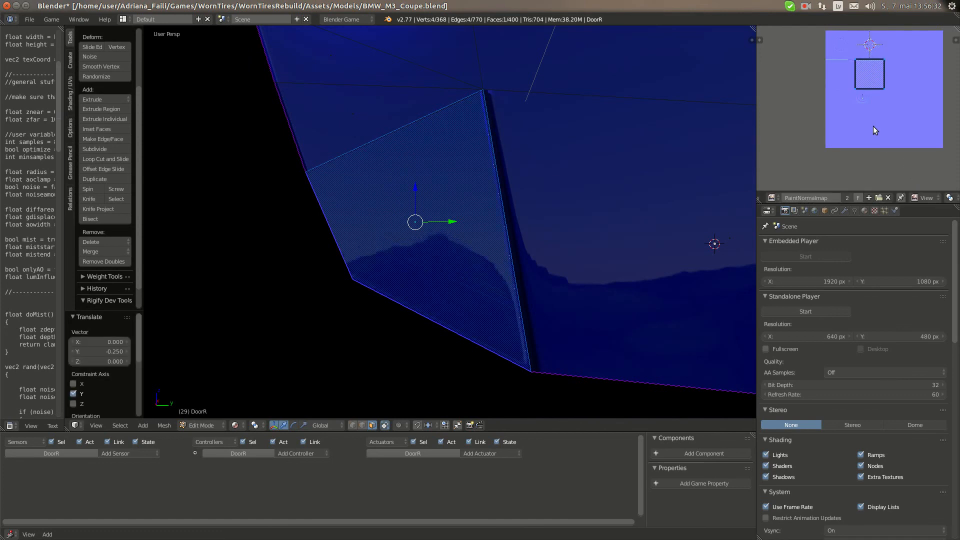
pyautogui.press('Tab')
pyautogui.press('Tab')
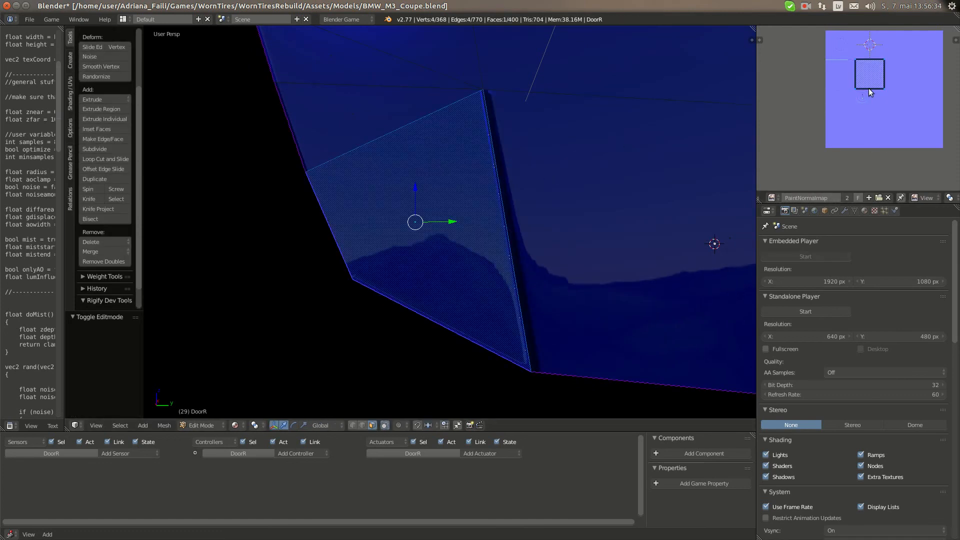
pyautogui.press('Tab')
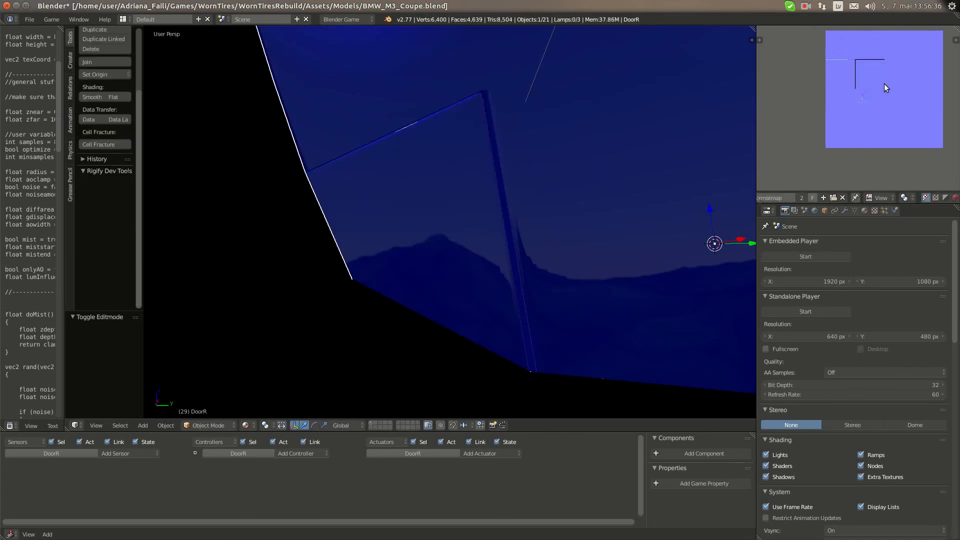
# Rotate the rear corner face's UVs 180° and check the shading in Object Mode
pyautogui.press('Tab')
pyautogui.write('r180')
pyautogui.press('Return')
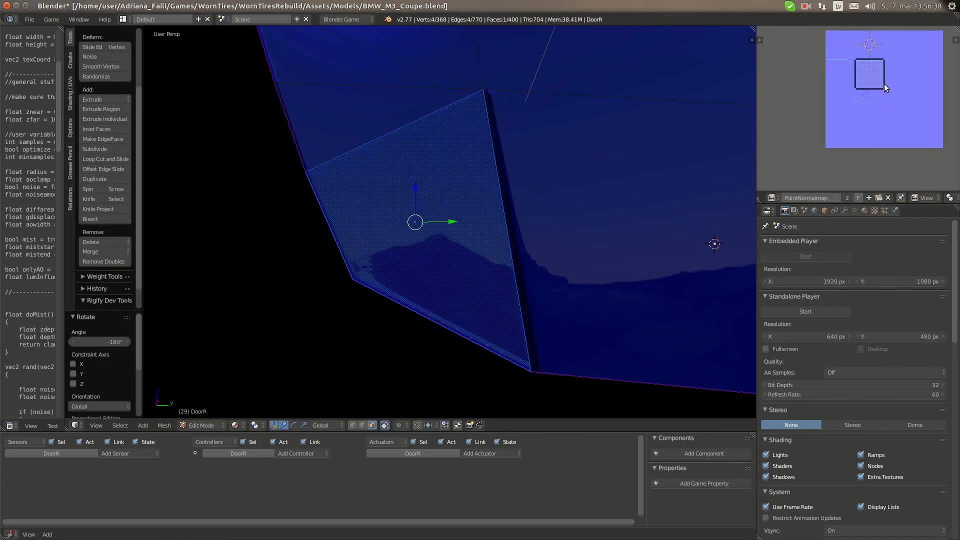
pyautogui.press('Tab')
pyautogui.scroll(-2, 484, 212)
pyautogui.press('Tab')
# Select the three adjoining faces along the door's bottom edge, between the rear corner face and the front lower corner face
pyautogui.rightClick(556, 239)
pyautogui.scroll(-4, 575, 235)
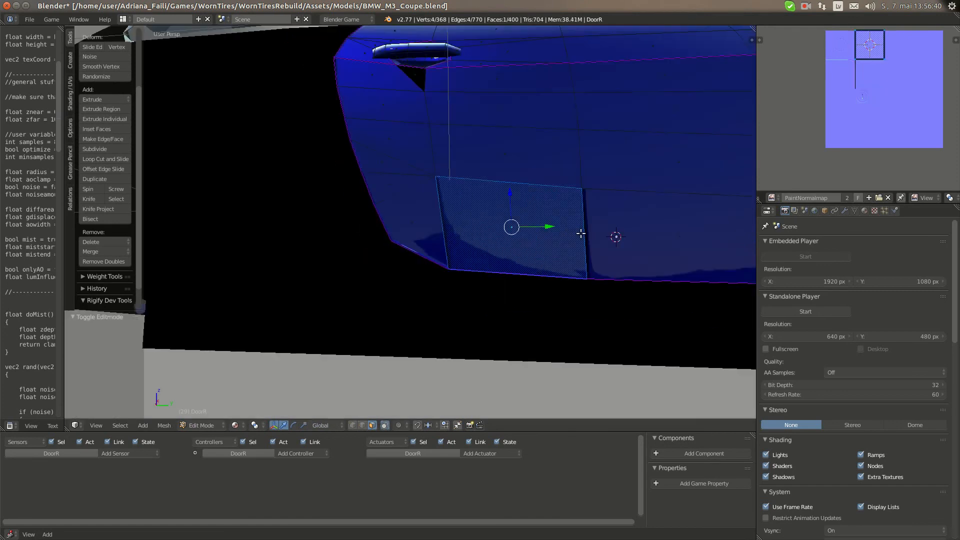
pyautogui.keyDown('shift'); pyautogui.moveTo(595, 234); pyautogui.dragTo(531, 232, button='middle'); pyautogui.keyUp('shift')
pyautogui.keyDown('shift'); pyautogui.rightClick(586, 234); pyautogui.keyUp('shift')
pyautogui.scroll(-3, 635, 248)
pyautogui.keyDown('shift'); pyautogui.rightClick(605, 232); pyautogui.keyUp('shift')
pyautogui.keyDown('shift'); pyautogui.rightClick(671, 231); pyautogui.keyUp('shift')
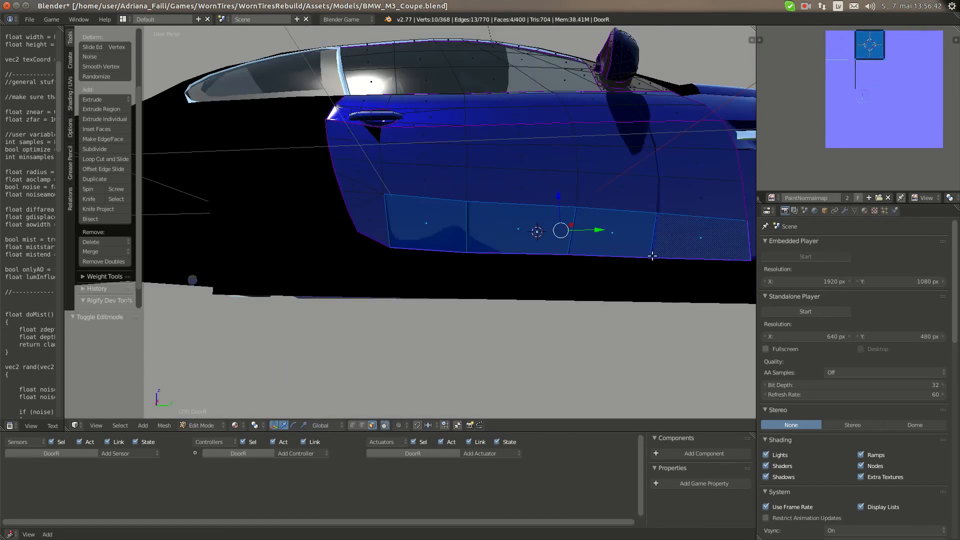
pyautogui.scroll(4, 613, 260)
pyautogui.keyDown('shift'); pyautogui.rightClick(648, 252); pyautogui.keyUp('shift')
pyautogui.scroll(2, 562, 253)
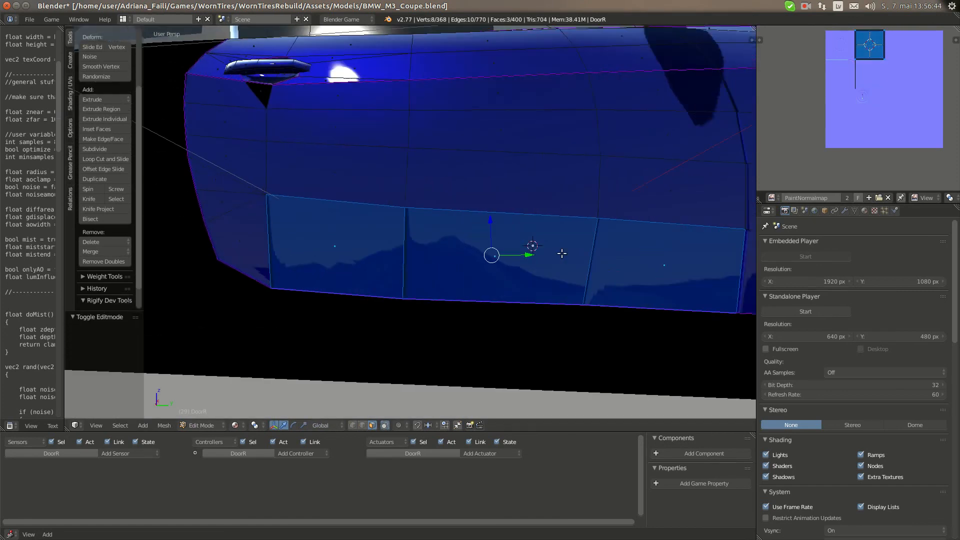
# Rotate the UVs of the three bottom-edge faces 90° and check the shading in Object Mode
pyautogui.scroll(1, 562, 253)
pyautogui.write('r90')
pyautogui.press('Return')
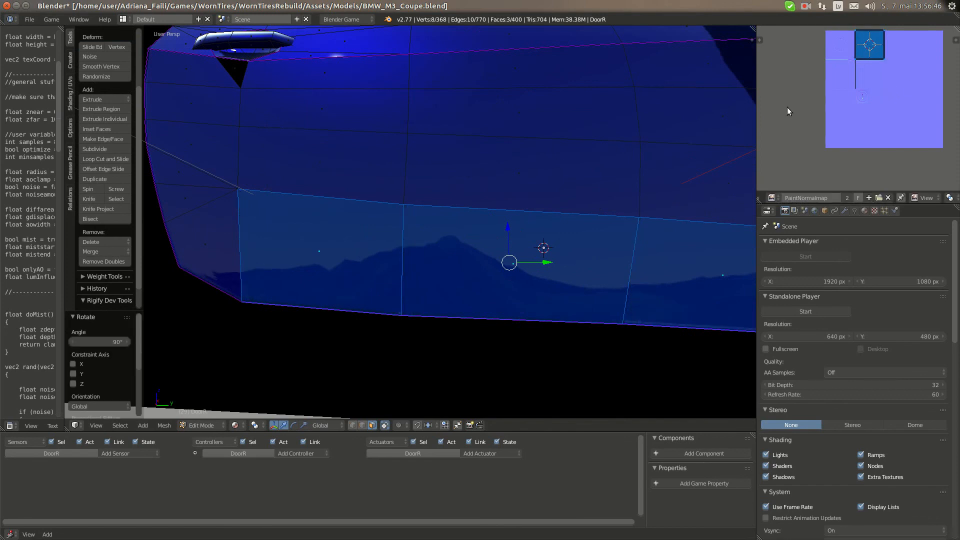
pyautogui.press('Tab')
pyautogui.press('Tab')
pyautogui.moveTo(505, 245); pyautogui.dragTo(416, 256, button='middle')
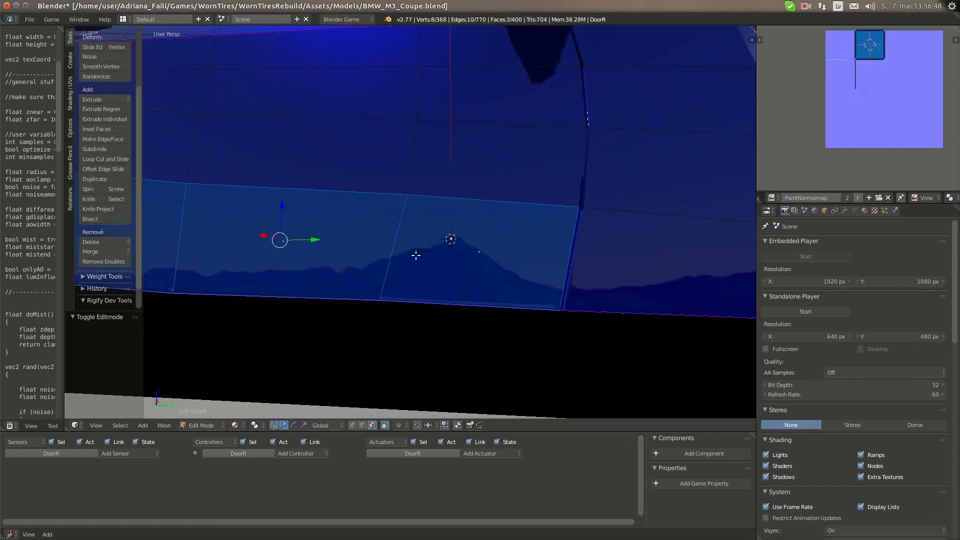
# Select the door's front lower corner face, move its UVs -0.25 along Y and check the shading
pyautogui.keyDown('shift'); pyautogui.moveTo(616, 252); pyautogui.dragTo(541, 258, button='middle'); pyautogui.keyUp('shift')
pyautogui.rightClick(540, 258)
pyautogui.write('gy')
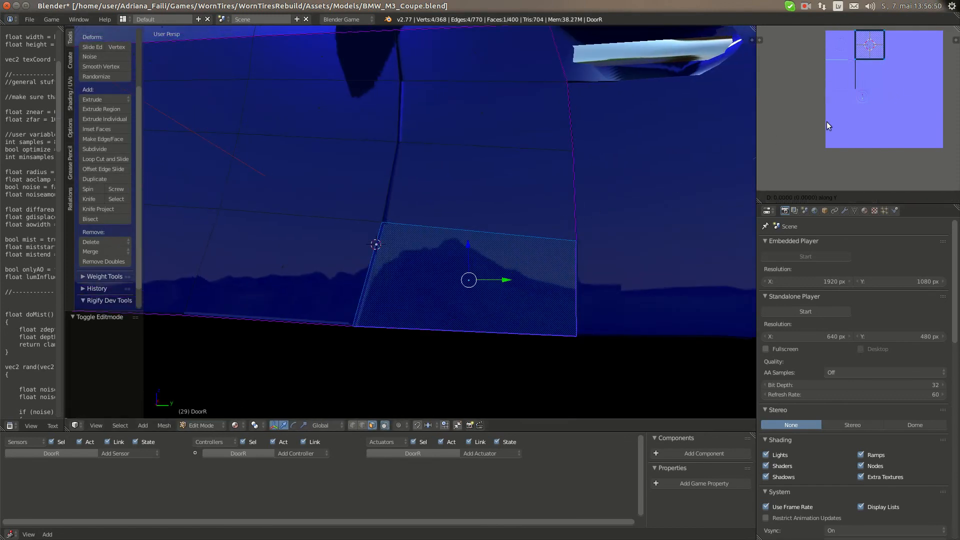
pyautogui.write('-0.25')
pyautogui.press('Return')
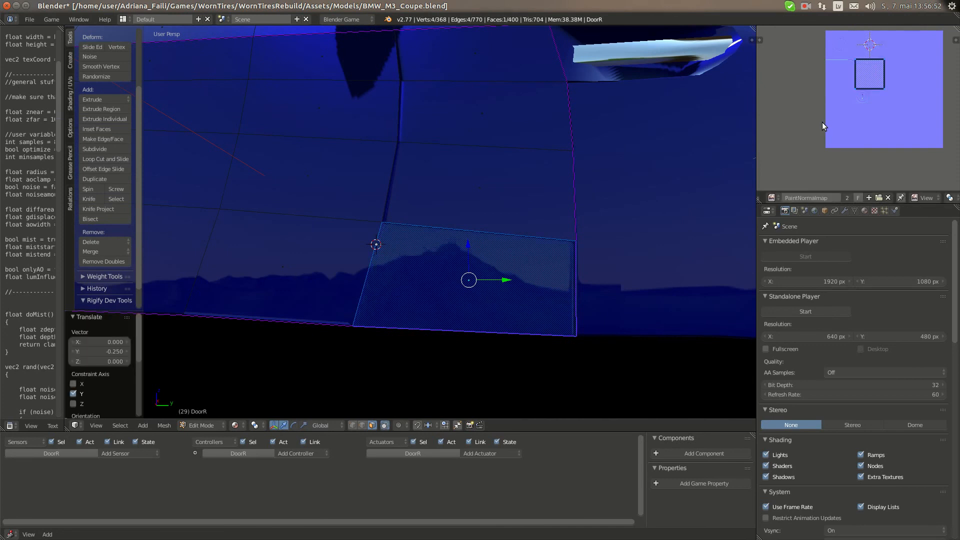
pyautogui.press('Tab')
pyautogui.press('Tab')
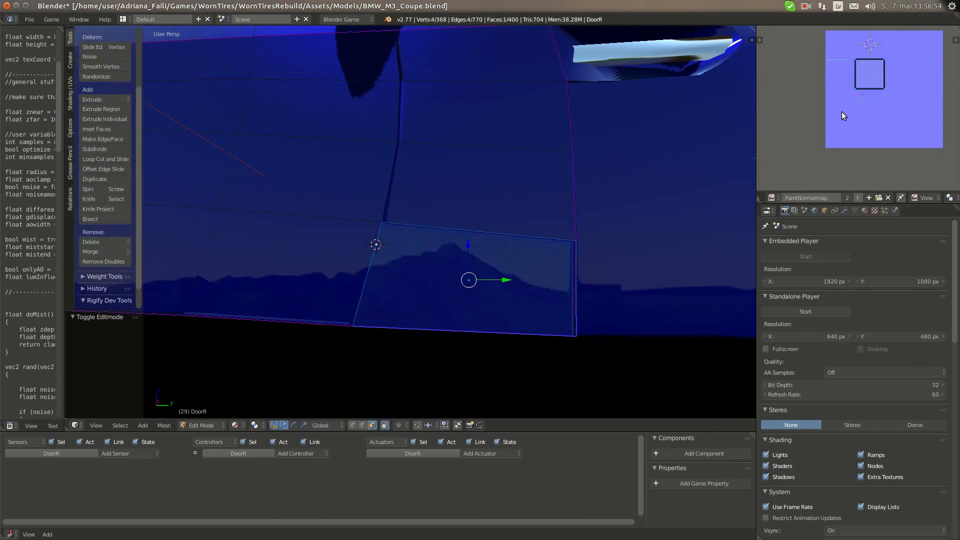
# Rotate the front lower corner face's UVs about their median point and compare the shading in Object Mode
pyautogui.press('r')
pyautogui.click(842, 113)
pyautogui.press('Tab')
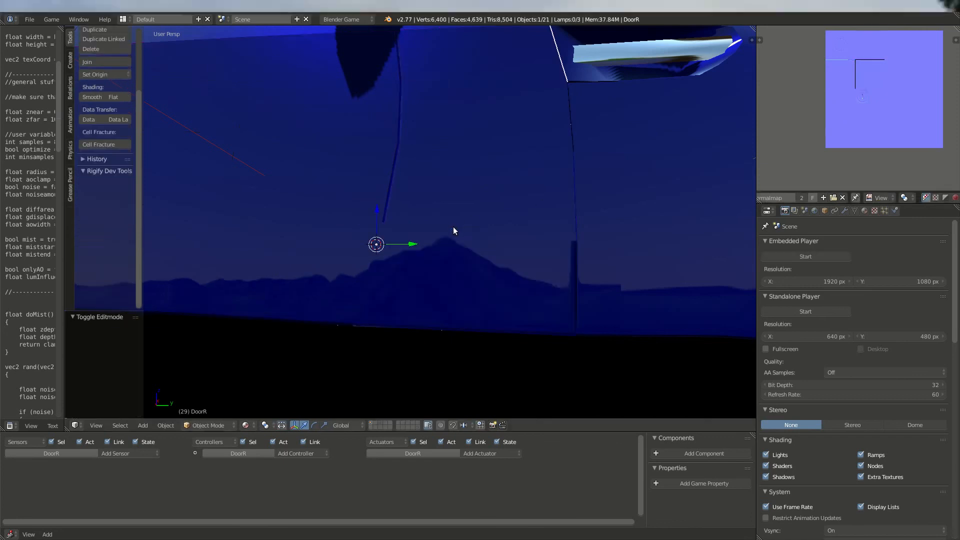
pyautogui.press('Tab')
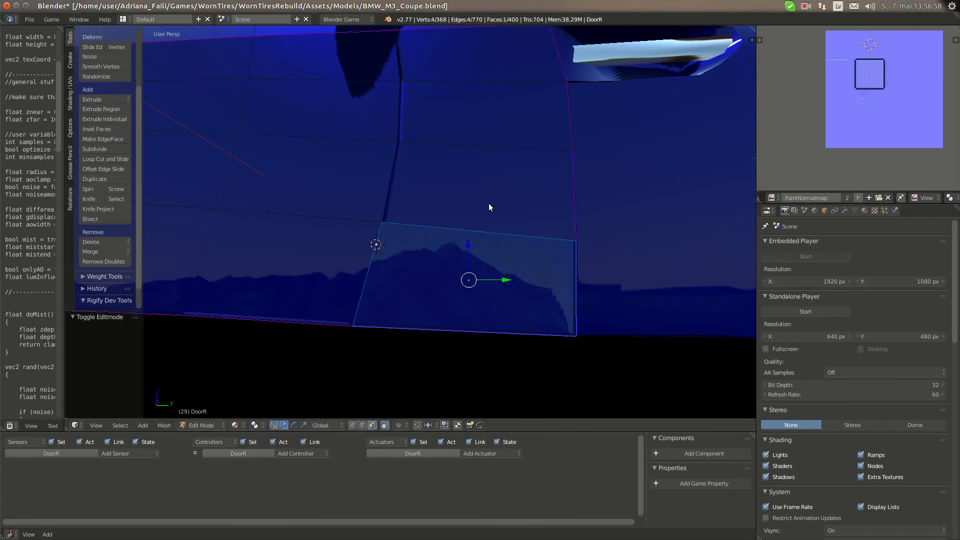
pyautogui.press('Tab')
pyautogui.press('Tab')
# Select the four faces up the door's front edge above the corner, rotate their UVs 180° and check the shading
pyautogui.rightClick(466, 187)
pyautogui.keyDown('shift'); pyautogui.moveTo(465, 189); pyautogui.dragTo(461, 256, button='middle'); pyautogui.keyUp('shift')
pyautogui.keyDown('shift'); pyautogui.rightClick(465, 242); pyautogui.keyUp('shift')
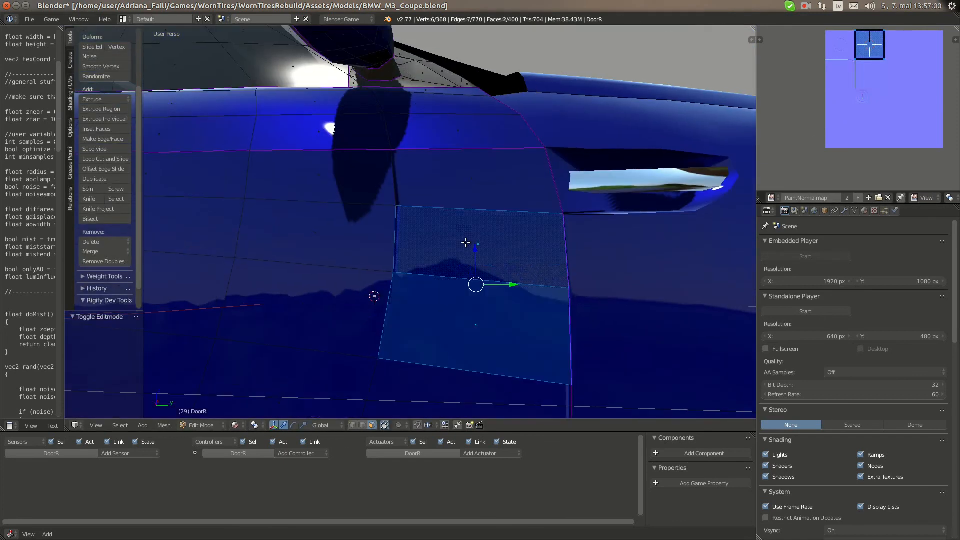
pyautogui.keyDown('shift'); pyautogui.rightClick(449, 177); pyautogui.keyUp('shift')
pyautogui.keyDown('shift'); pyautogui.rightClick(429, 125); pyautogui.keyUp('shift')
pyautogui.keyDown('shift'); pyautogui.moveTo(430, 126); pyautogui.dragTo(425, 187, button='middle'); pyautogui.keyUp('shift')
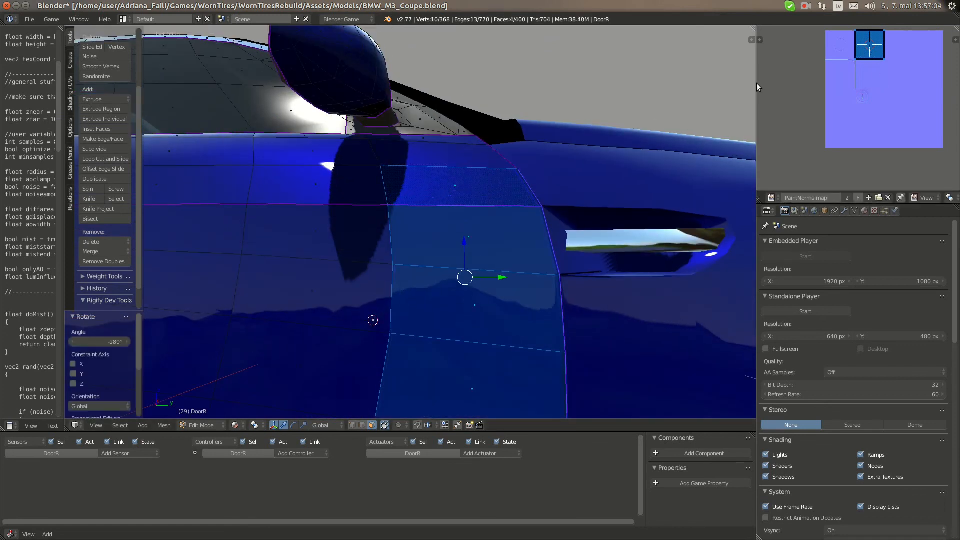
pyautogui.press('Tab')
pyautogui.moveTo(451, 223); pyautogui.dragTo(455, 299, button='middle')
pyautogui.scroll(-1, 446, 199)
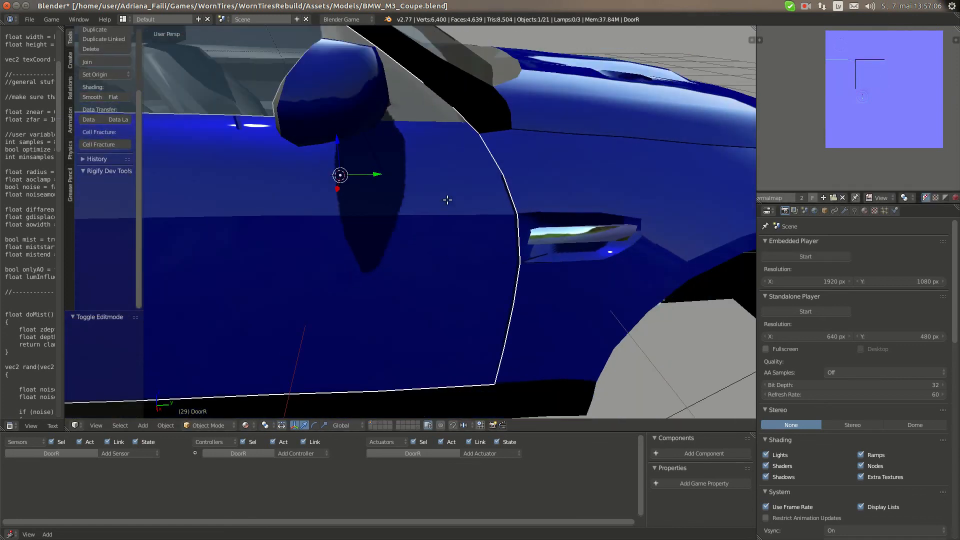
# Select the next face up the front edge, beside the mirror's shadow, rotate its UVs 180° and check the shading
pyautogui.press('Tab')
pyautogui.rightClick(440, 165)
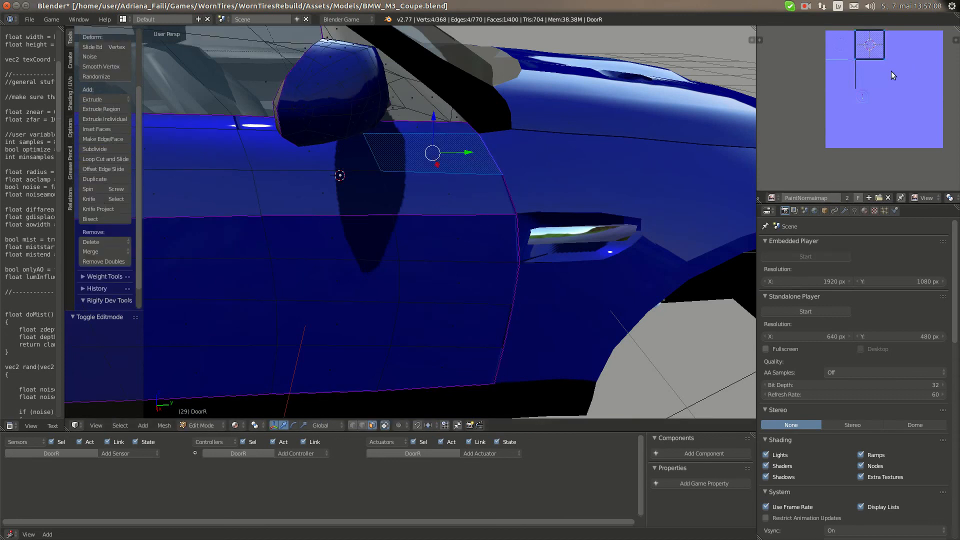
pyautogui.write('r180')
pyautogui.press('Return')
pyautogui.moveTo(456, 201); pyautogui.dragTo(426, 257, button='middle')
pyautogui.scroll(5, 425, 256)
pyautogui.press('Tab')
pyautogui.press('Tab')
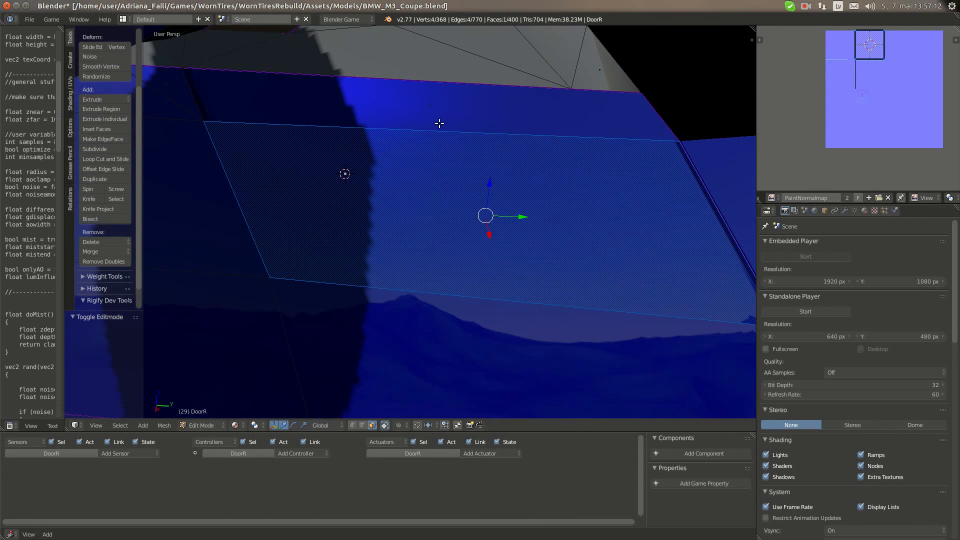
# Select the narrow face at the door's front upper corner, move its UVs -0.25 along Y and check the shading
pyautogui.rightClick(401, 126)
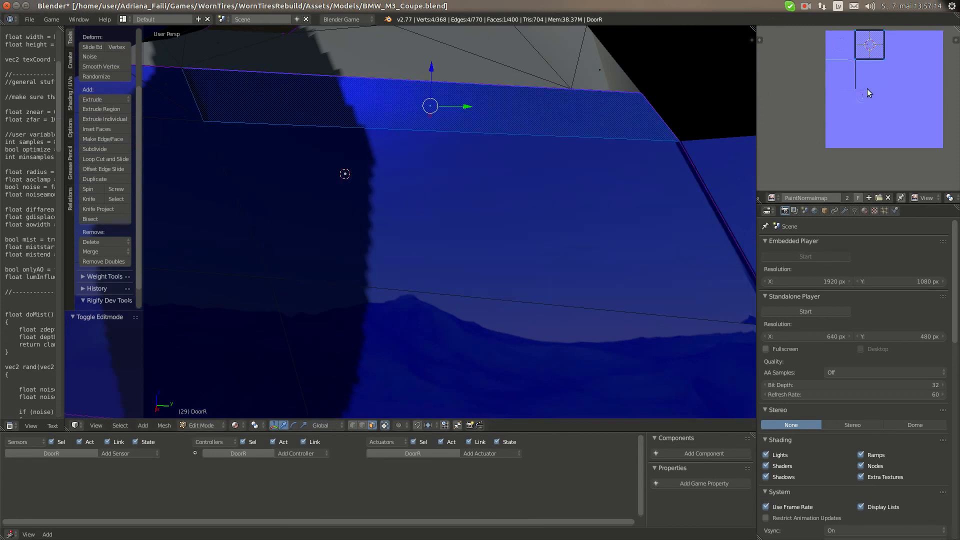
pyautogui.write('gy-.25')
pyautogui.press('Return')
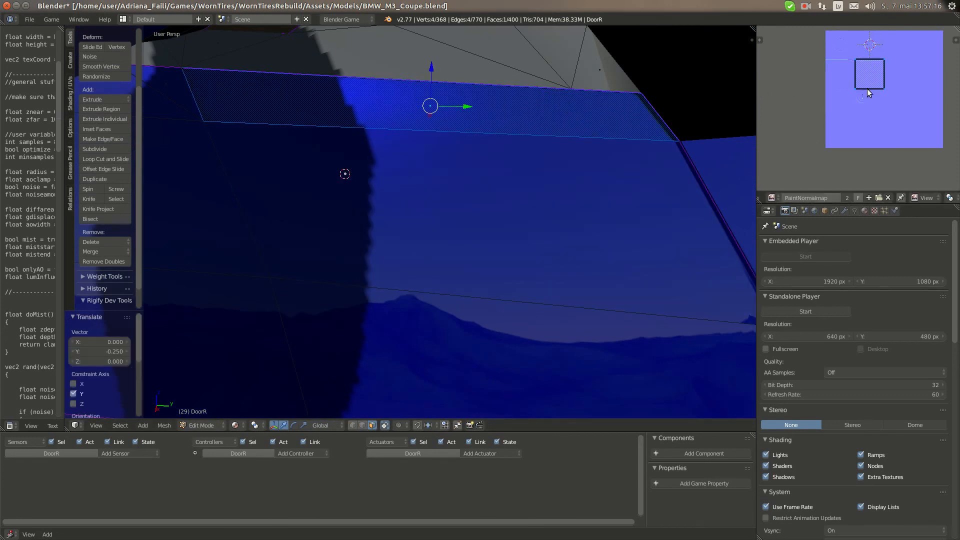
pyautogui.press('Tab')
pyautogui.moveTo(595, 175); pyautogui.dragTo(502, 136, button='middle')
pyautogui.press('Tab')
# Select the triangular face on the door's top edge, rotate its UVs 90° and check the shading
pyautogui.rightClick(501, 75)
pyautogui.scroll(4, 488, 162)
pyautogui.scroll(-3, 544, 135)
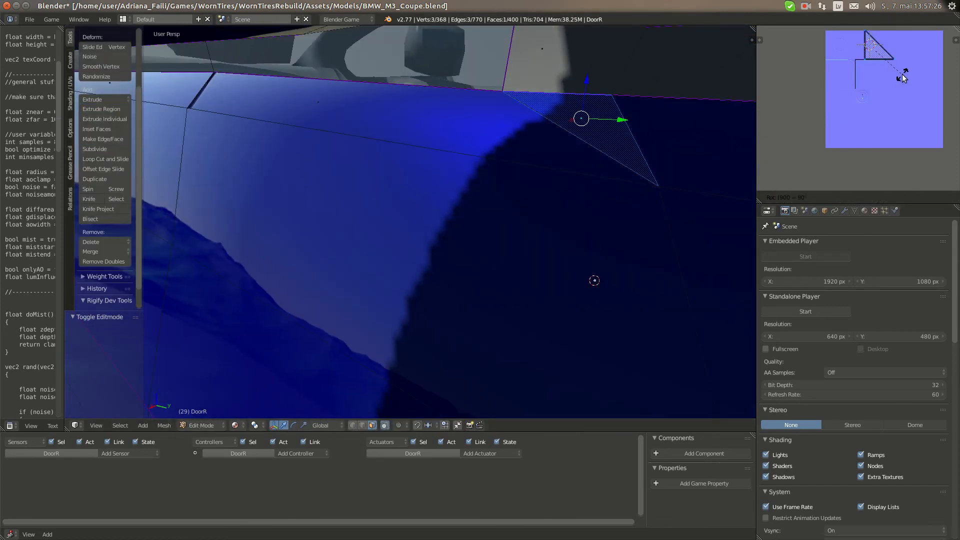
pyautogui.press('Tab')
pyautogui.press('Tab')
pyautogui.moveTo(538, 164)
pyautogui.mouseDown(button='middle')
pyautogui.moveTo(514, 161)
pyautogui.moveTo(531, 155)
pyautogui.mouseUp(button='middle')
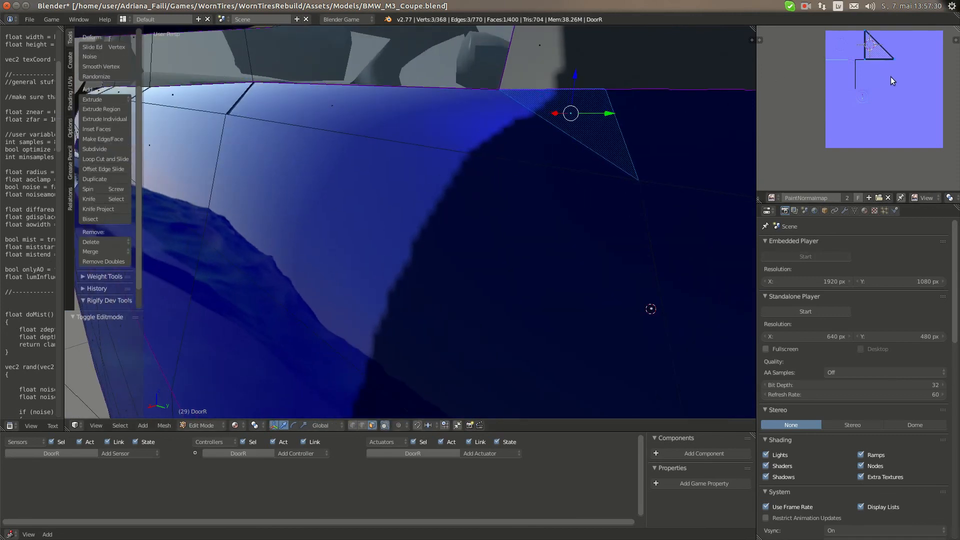
# Mirror the triangular face's UVs along X, rotate them a quarter turn about the 2D cursor and check the shading
pyautogui.hotkey('ctrl', 'm')
pyautogui.press('x')
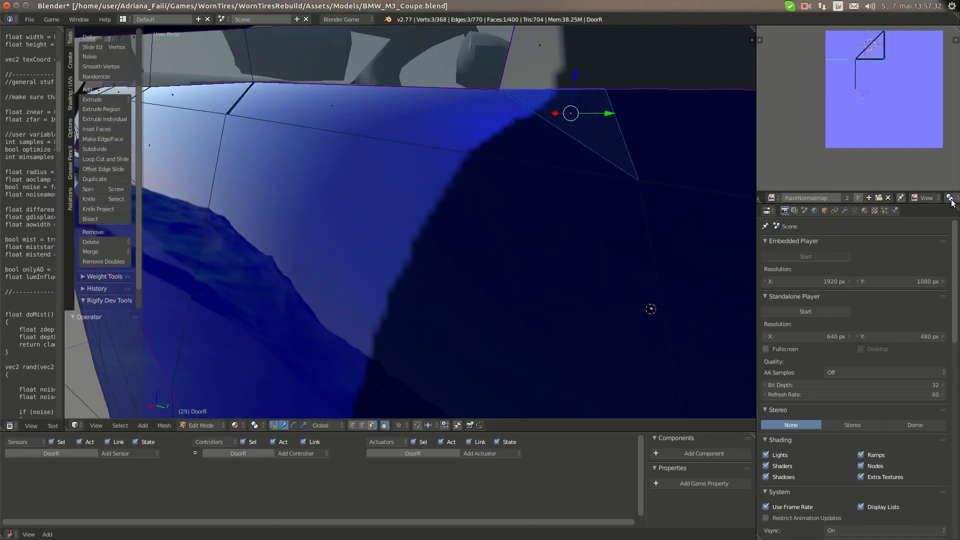
pyautogui.click(950, 198)
pyautogui.click(918, 162)
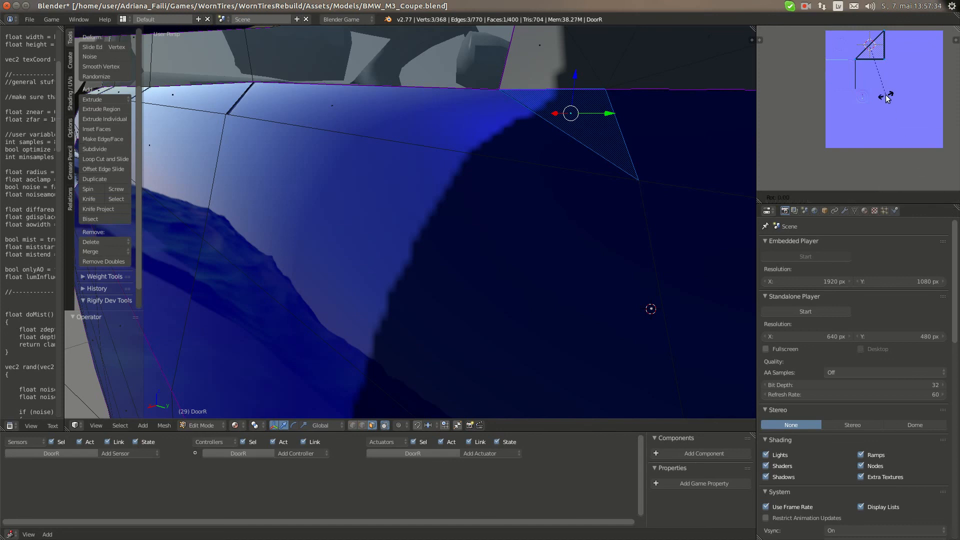
pyautogui.press('Tab')
pyautogui.press('Tab')
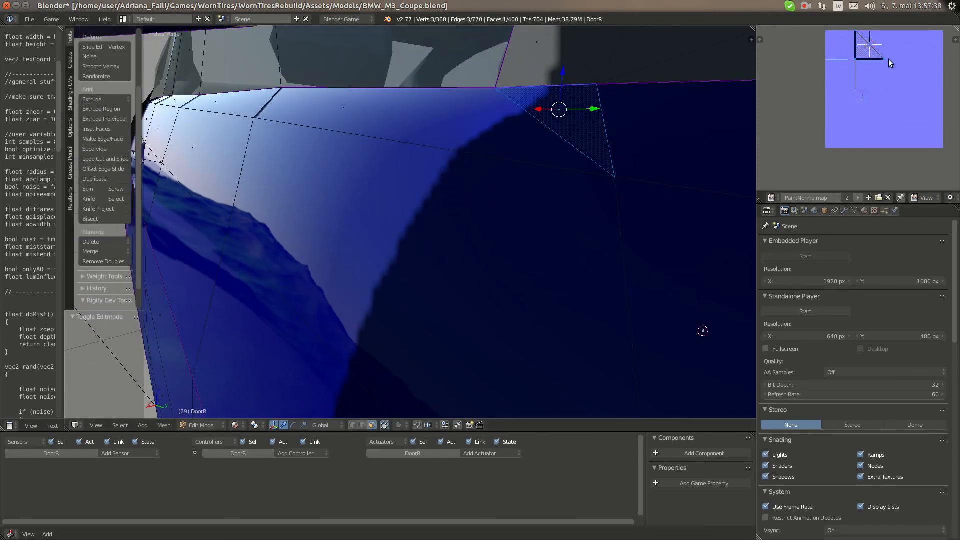
# Try to shift the triangular face's UVs along X, rotate them about the 2D cursor and check the shading
pyautogui.press('g')
pyautogui.press('x')
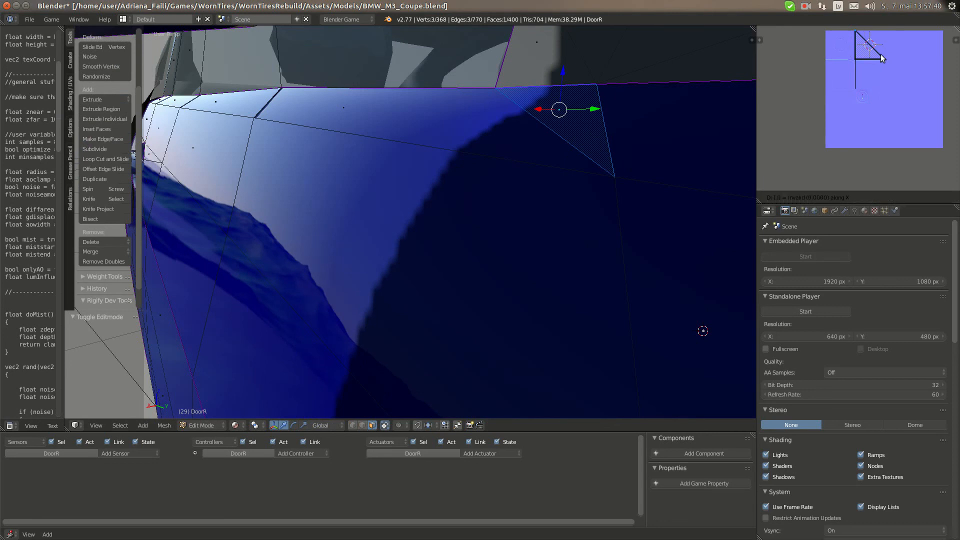
pyautogui.click(885, 59)
pyautogui.press('a')
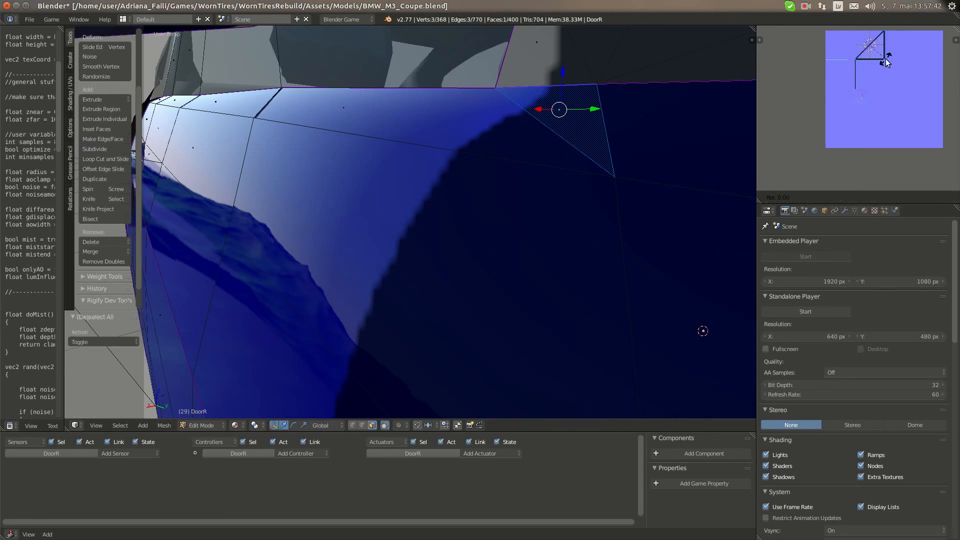
pyautogui.press('Tab')
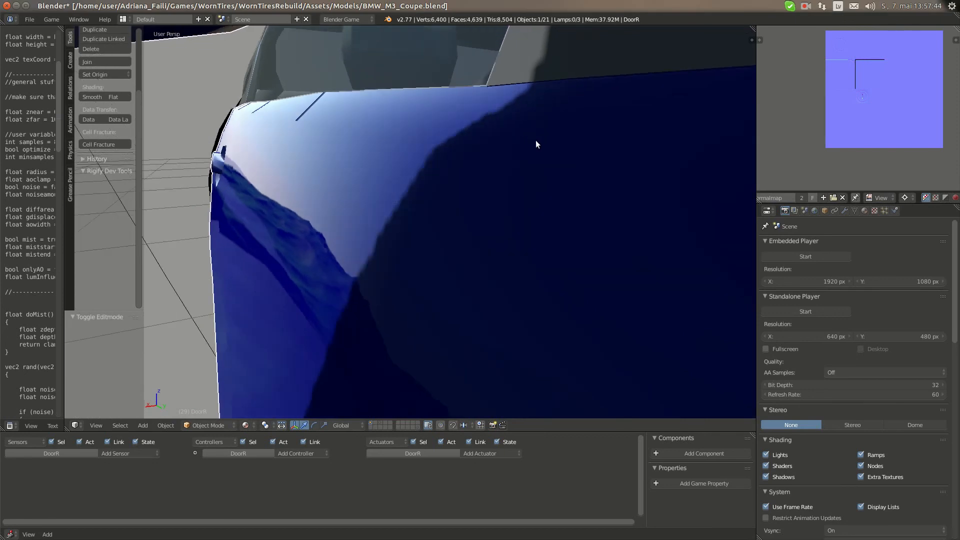
# Select the three adjoining faces along the right door's top edge and change the pivot point used for rotating UVs
pyautogui.press('Tab')
pyautogui.moveTo(438, 160); pyautogui.dragTo(454, 159, button='middle')
pyautogui.rightClick(445, 136)
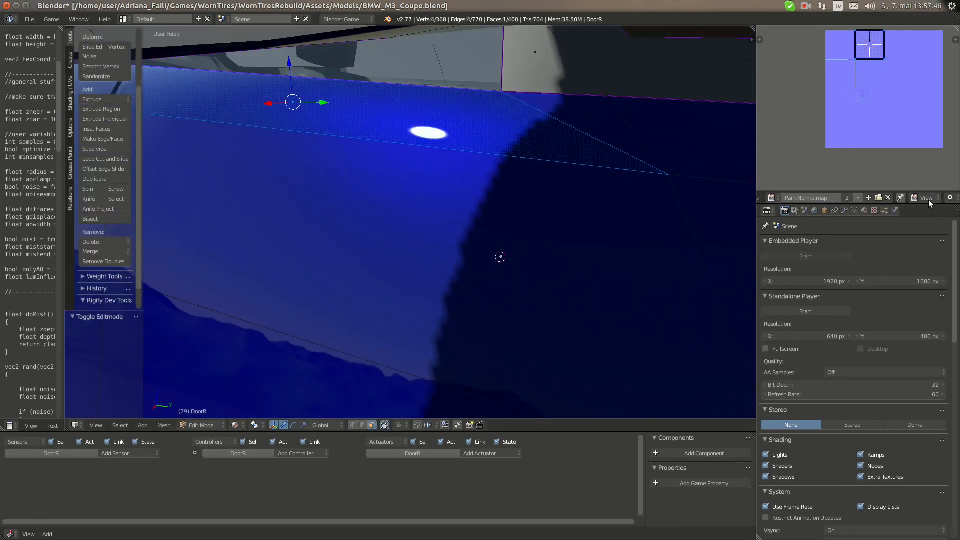
pyautogui.click(952, 199)
pyautogui.click(917, 176)
pyautogui.moveTo(520, 164); pyautogui.dragTo(433, 235, button='middle')
pyautogui.scroll(-5, 471, 187)
pyautogui.keyDown('shift'); pyautogui.rightClick(422, 240); pyautogui.keyUp('shift')
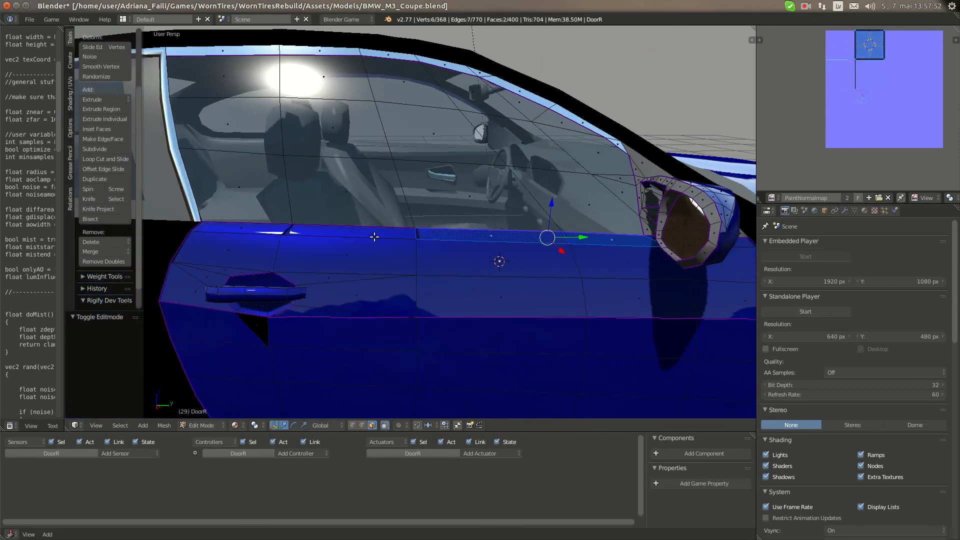
pyautogui.keyDown('shift'); pyautogui.rightClick(335, 233); pyautogui.keyUp('shift')
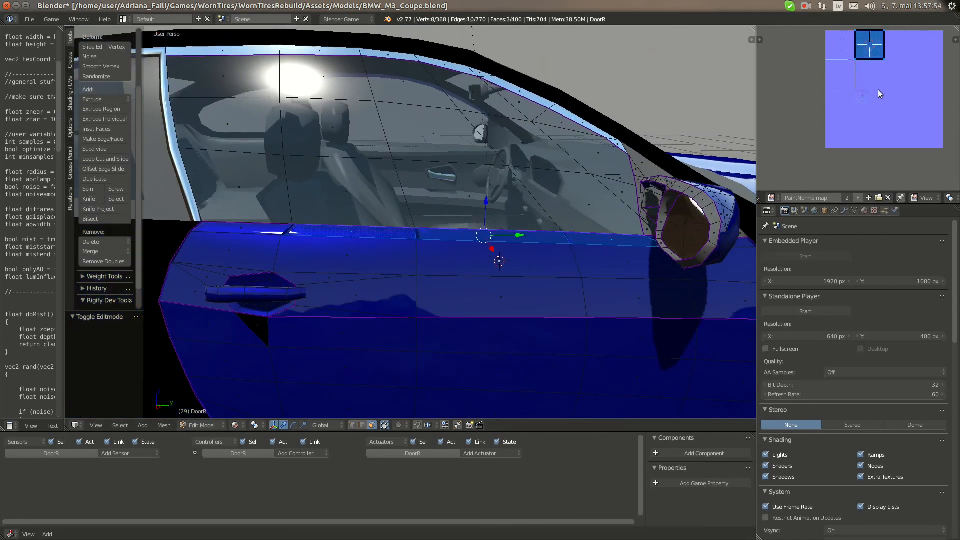
# Try to rotate the three top-edge faces' UVs by 90°
pyautogui.press('r')
pyautogui.press('9')
pyautogui.press('0')
pyautogui.press('Return')
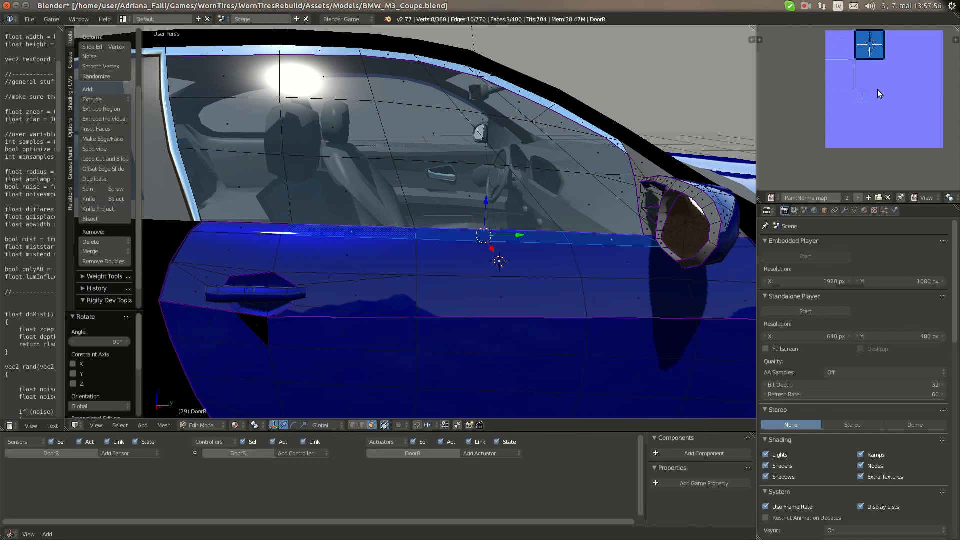
pyautogui.hotkey('ctrl', 'z')
pyautogui.scroll(4, 454, 234)
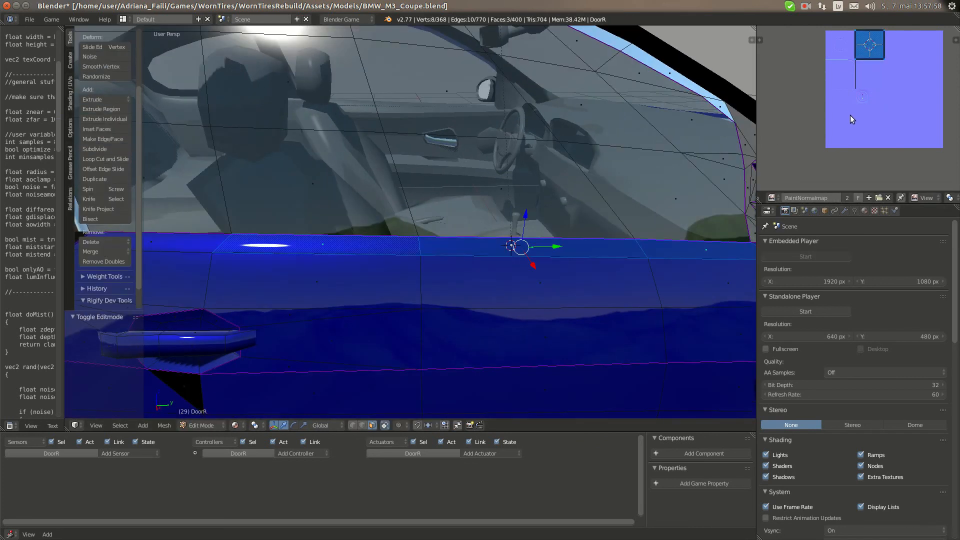
# Rotate the three top-edge faces' UVs by 180° and check the door's shading outside mesh editing
pyautogui.write('r180')
pyautogui.press('Return')
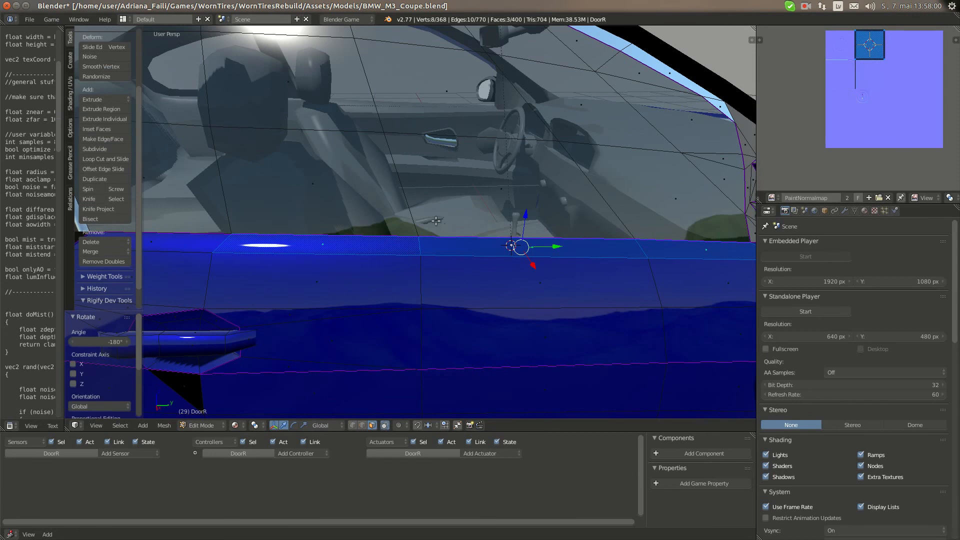
pyautogui.press('Tab')
pyautogui.scroll(-3, 394, 253)
# Select the rearmost face on the door's top edge, move its UVs -0.25 along Y, rotate them -180° and check the shading
pyautogui.press('Tab')
pyautogui.scroll(5, 390, 255)
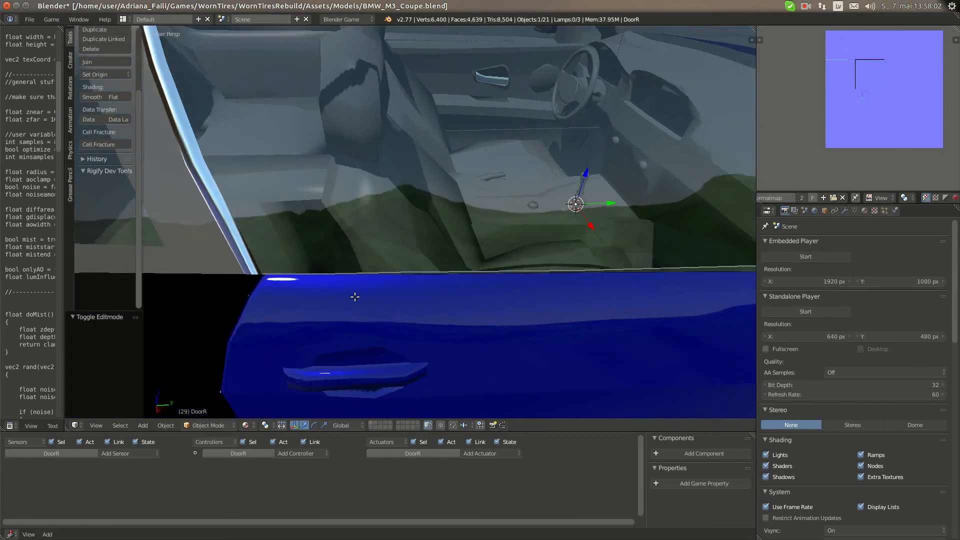
pyautogui.write('g')
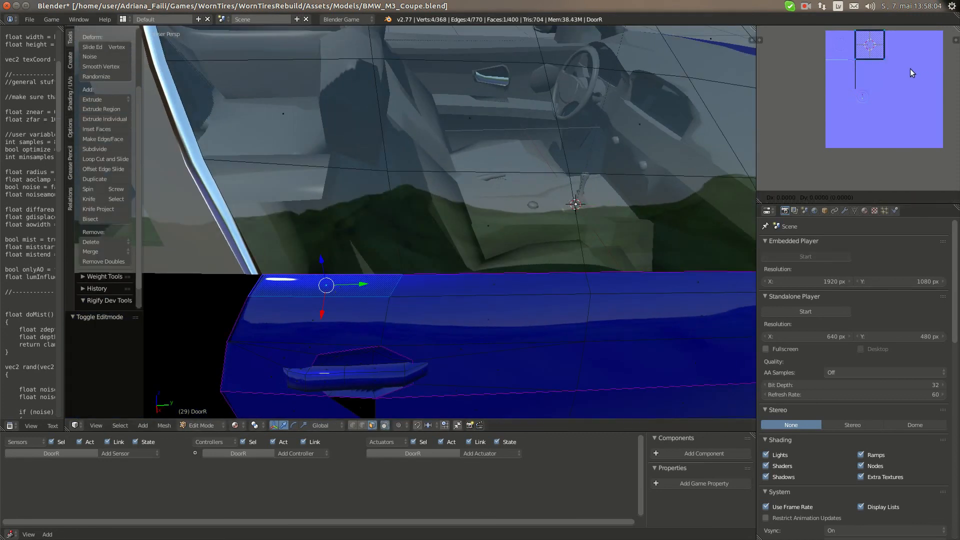
pyautogui.write('y-.2')
pyautogui.press('Return')
pyautogui.write('r')
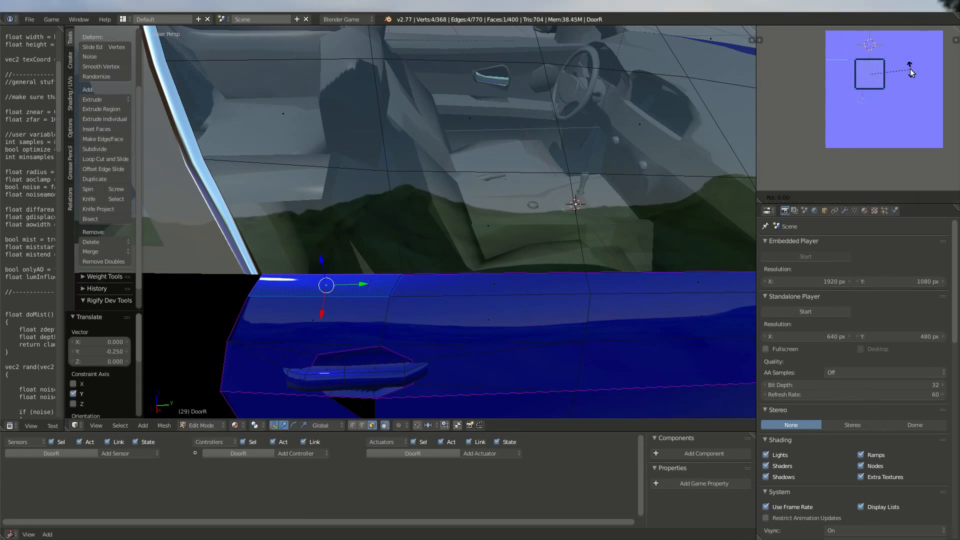
pyautogui.write('-180')
pyautogui.press('Return')
pyautogui.press('Tab')
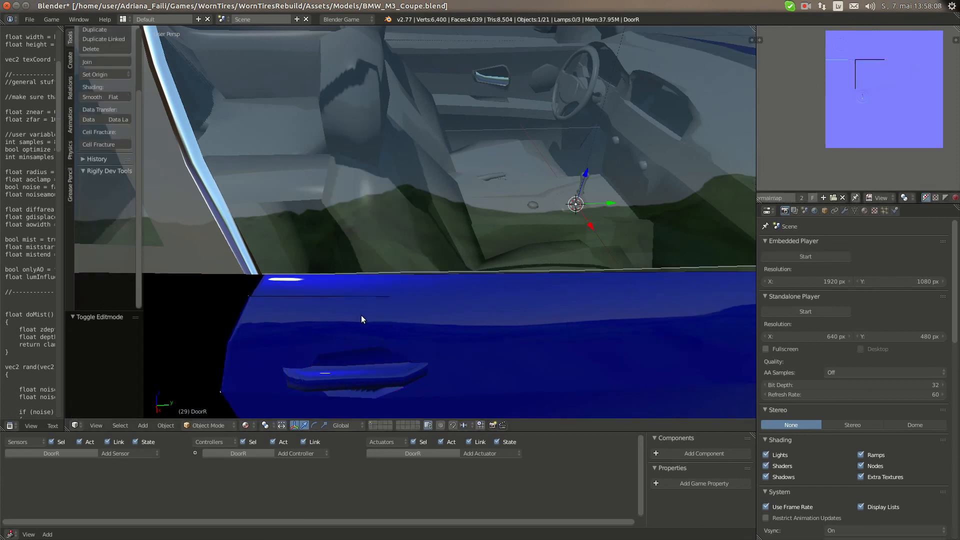
pyautogui.press('Tab')
pyautogui.press('Tab')
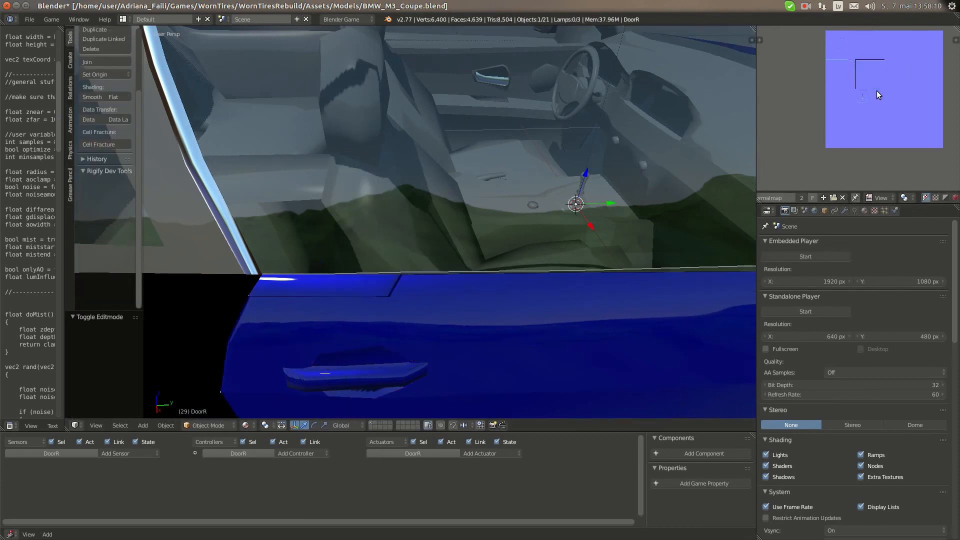
pyautogui.press('Tab')
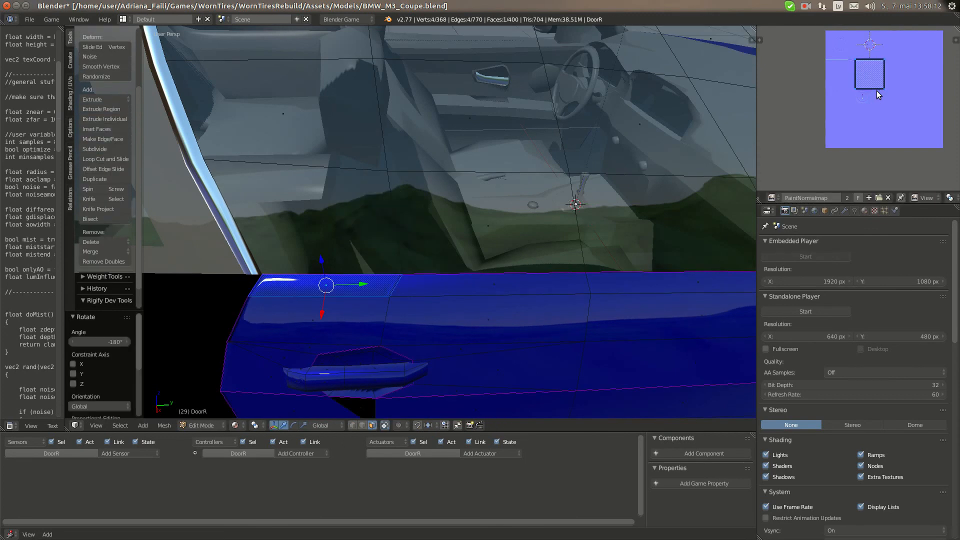
pyautogui.press('Tab')
pyautogui.press('Tab')
# Leave mesh editing, deselect everything and examine the right door's shading from several angles and distances
pyautogui.press('a')
pyautogui.press('a')
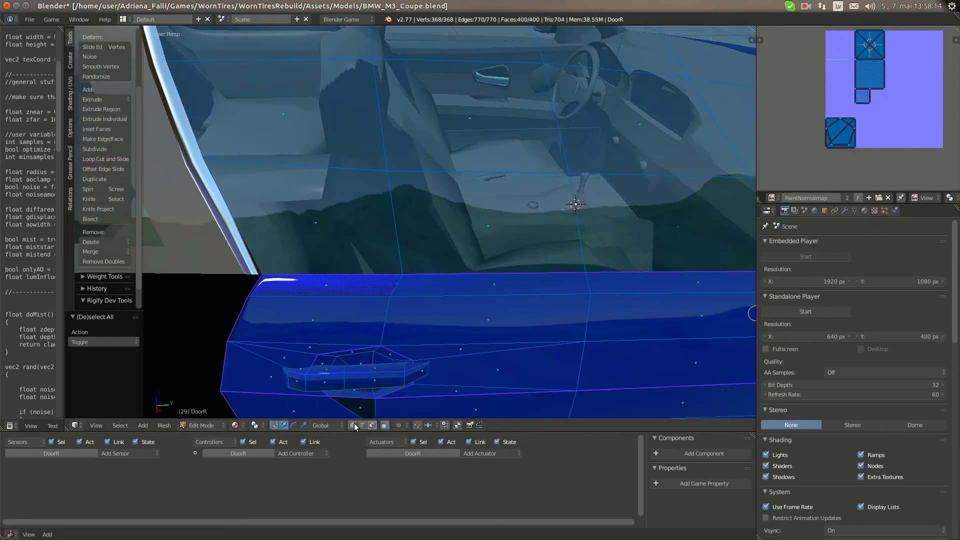
pyautogui.press('Tab')
pyautogui.scroll(-8, 379, 311)
pyautogui.scroll(4, 416, 242)
pyautogui.moveTo(410, 293); pyautogui.dragTo(481, 208, button='middle')
pyautogui.scroll(-2, 422, 237)
pyautogui.scroll(-2, 493, 260)
pyautogui.press('a')
pyautogui.scroll(-2, 493, 260)
pyautogui.scroll(3, 469, 229)
pyautogui.scroll(3, 481, 208)
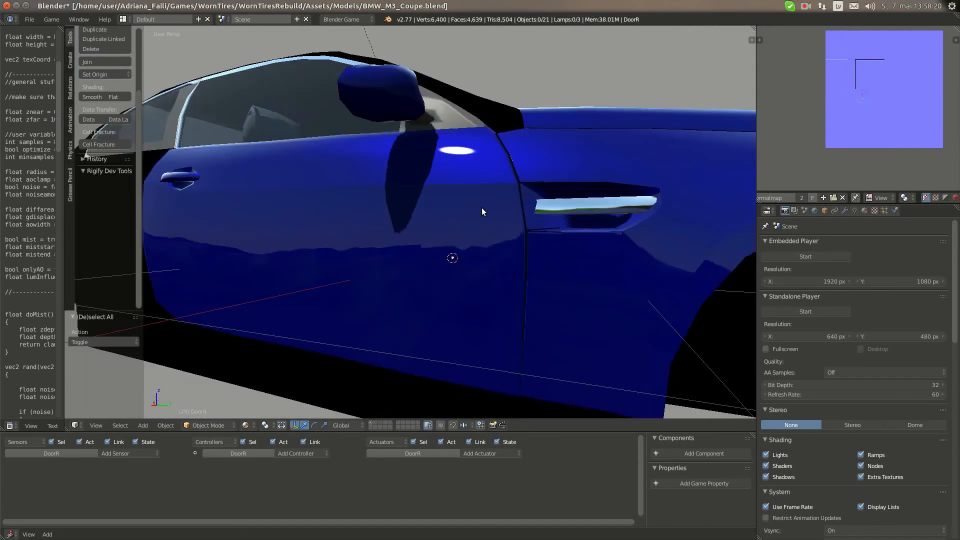
pyautogui.scroll(-6, 481, 205)
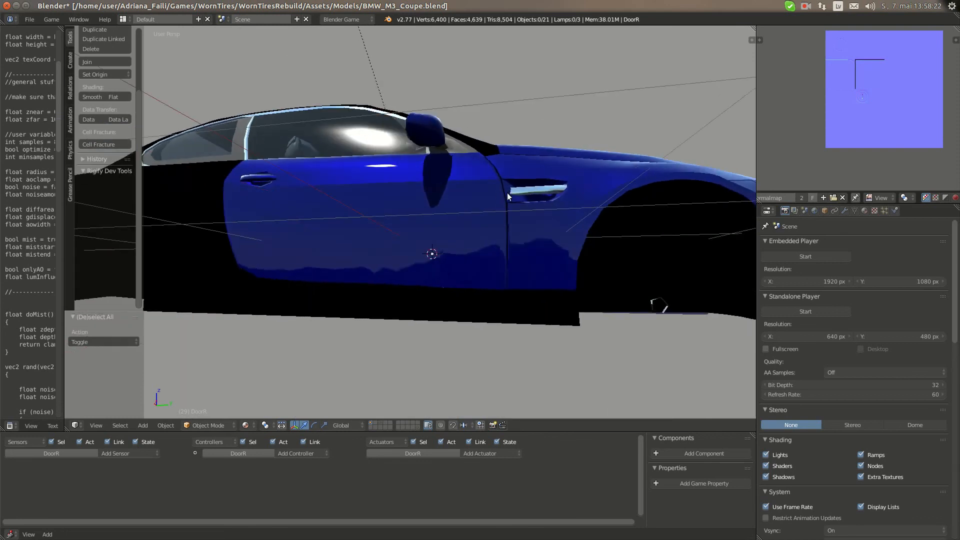
pyautogui.moveTo(453, 206); pyautogui.dragTo(442, 224, button='middle')
pyautogui.scroll(4, 421, 220)
pyautogui.scroll(2, 491, 226)
pyautogui.scroll(-3, 482, 216)
pyautogui.scroll(2, 403, 262)
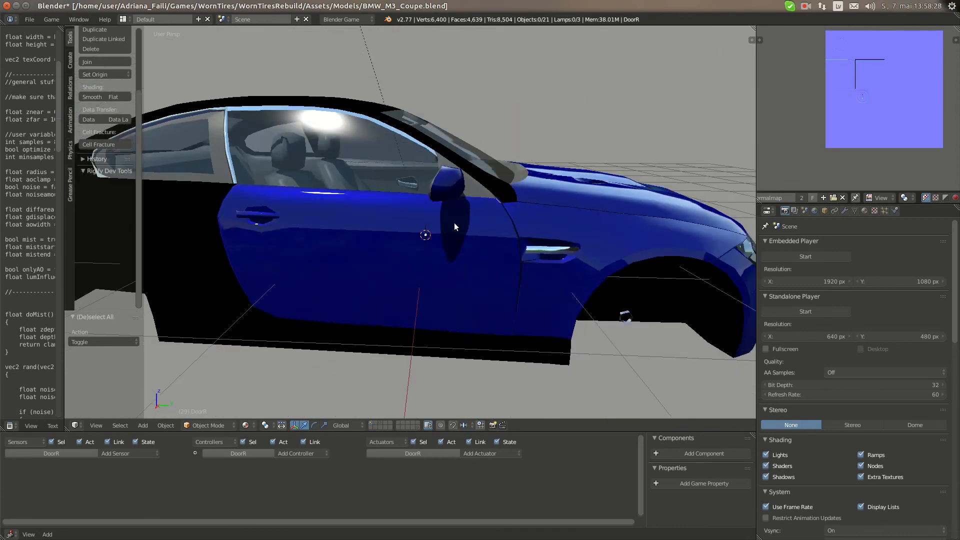
# Reopen the right door's mesh, clear the face selection and box-select the door's visible outer panel and window faces
pyautogui.rightClick(454, 223)
pyautogui.press('Tab')
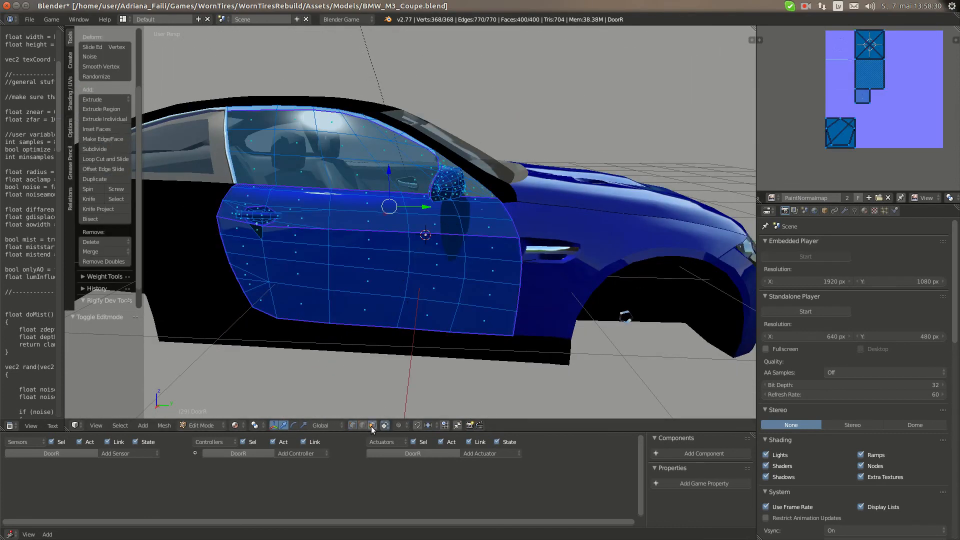
pyautogui.moveTo(300, 233); pyautogui.dragTo(255, 128, button='middle')
pyautogui.press('a')
pyautogui.moveTo(246, 118); pyautogui.dragTo(579, 386)
pyautogui.press('b')
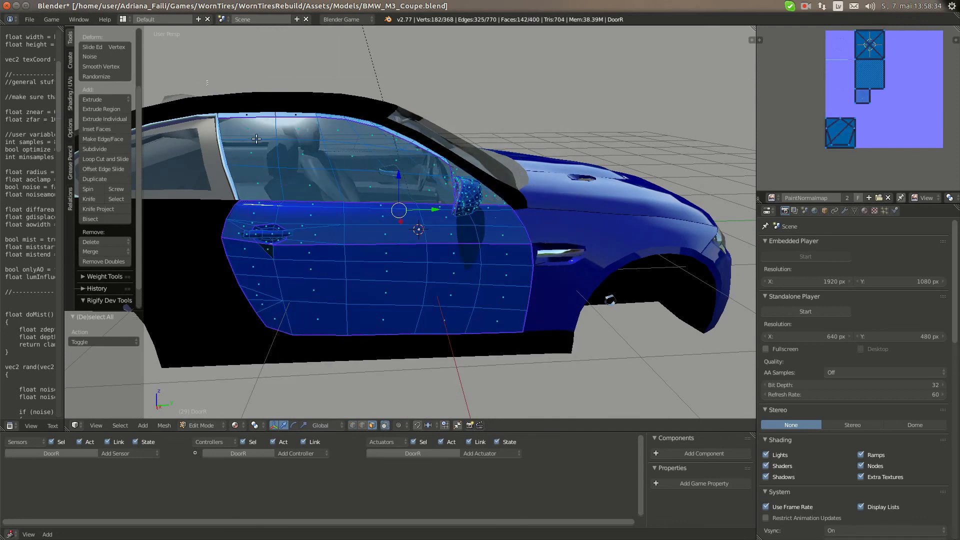
pyautogui.moveTo(208, 107); pyautogui.dragTo(604, 323)
pyautogui.moveTo(265, 227)
pyautogui.mouseDown(button='middle')
pyautogui.moveTo(310, 252)
pyautogui.moveTo(330, 283)
pyautogui.mouseUp(button='middle')
# Add the side mirror's faces to the selection with box selections from several viewing angles
pyautogui.press('b')
pyautogui.moveTo(493, 129); pyautogui.dragTo(602, 235)
pyautogui.moveTo(603, 235); pyautogui.dragTo(249, 128, button='middle')
pyautogui.press('b')
pyautogui.moveTo(366, 221); pyautogui.dragTo(367, 221)
pyautogui.moveTo(322, 210); pyautogui.dragTo(384, 154, button='middle')
pyautogui.press('b')
pyautogui.moveTo(382, 56); pyautogui.dragTo(496, 146)
pyautogui.moveTo(495, 146); pyautogui.dragTo(312, 108, button='middle')
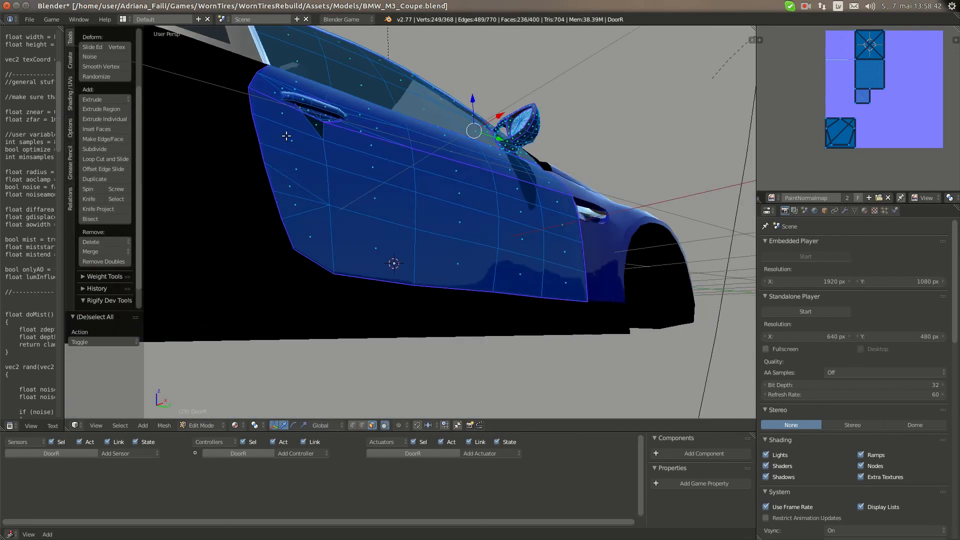
# Add the right door handle's missed faces to the selection, covering it from the side and from above
pyautogui.press('b')
pyautogui.moveTo(294, 92); pyautogui.dragTo(358, 162)
pyautogui.moveTo(358, 162); pyautogui.dragTo(315, 288, button='middle')
pyautogui.press('b')
pyautogui.moveTo(281, 360); pyautogui.dragTo(334, 378)
pyautogui.press('b')
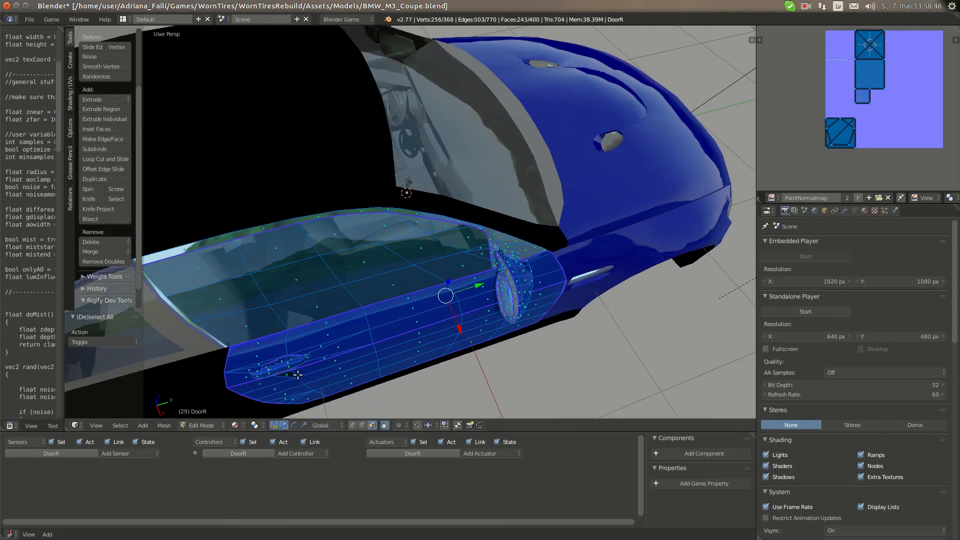
# Add the missed faces around the right mirror's glass and inner rim to the selection
pyautogui.moveTo(391, 284); pyautogui.dragTo(359, 152, button='middle')
pyautogui.scroll(2, 625, 146)
pyautogui.scroll(-1, 625, 146)
pyautogui.scroll(3, 330, 168)
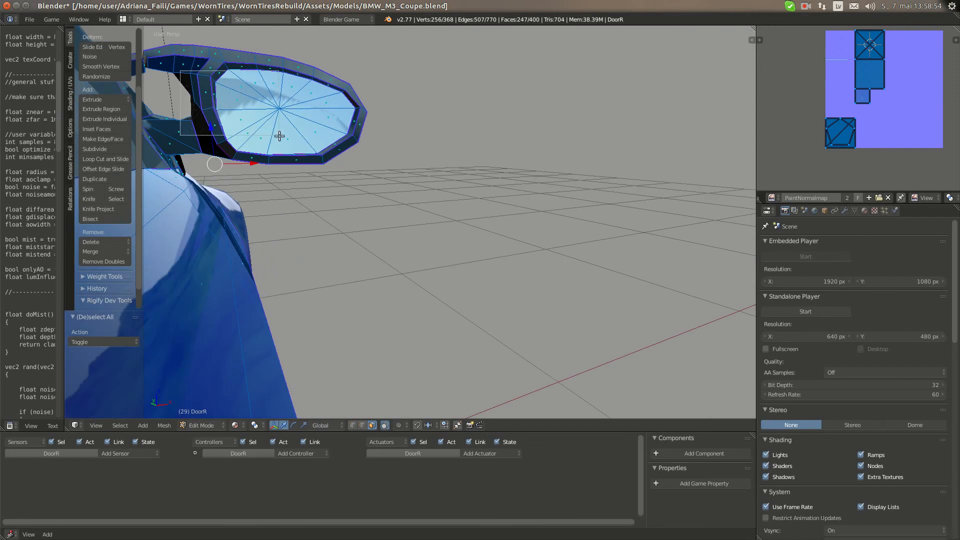
pyautogui.moveTo(279, 135); pyautogui.dragTo(279, 136)
pyautogui.scroll(-2, 223, 118)
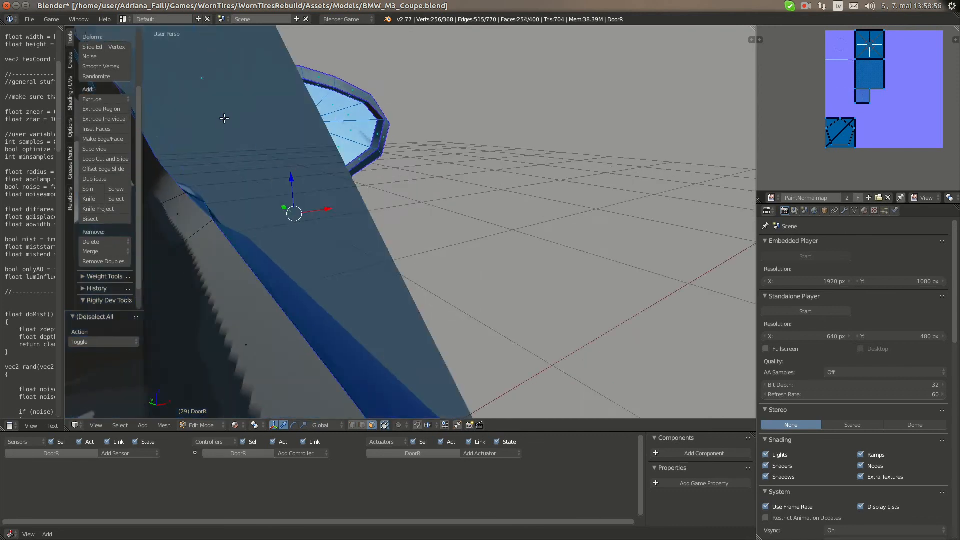
# Refine the selection around the right mirror's arm and the front corner of the window, checking it from inside and outside
pyautogui.scroll(4, 350, 152)
pyautogui.keyDown('shift'); pyautogui.moveTo(224, 118); pyautogui.dragTo(544, 163, button='middle'); pyautogui.keyUp('shift')
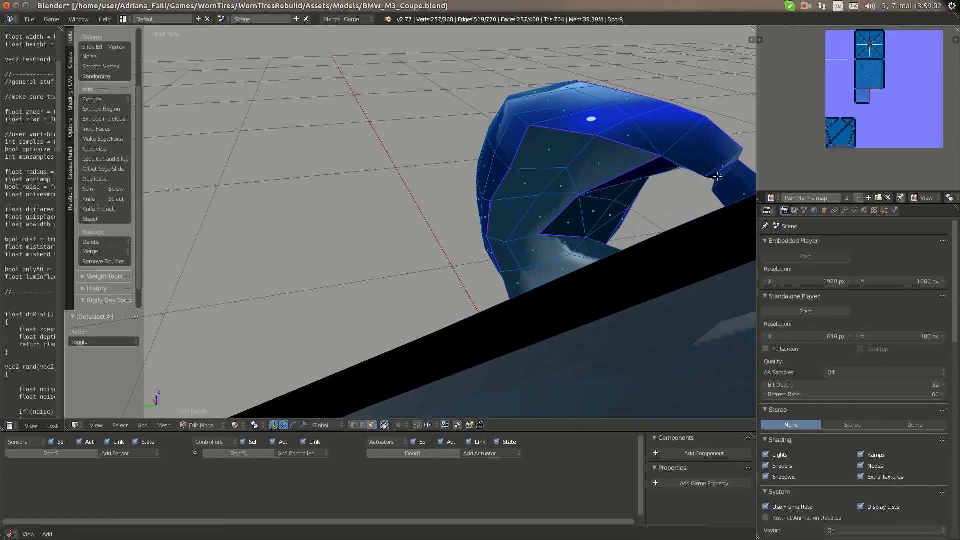
pyautogui.moveTo(718, 176); pyautogui.dragTo(391, 157, button='middle')
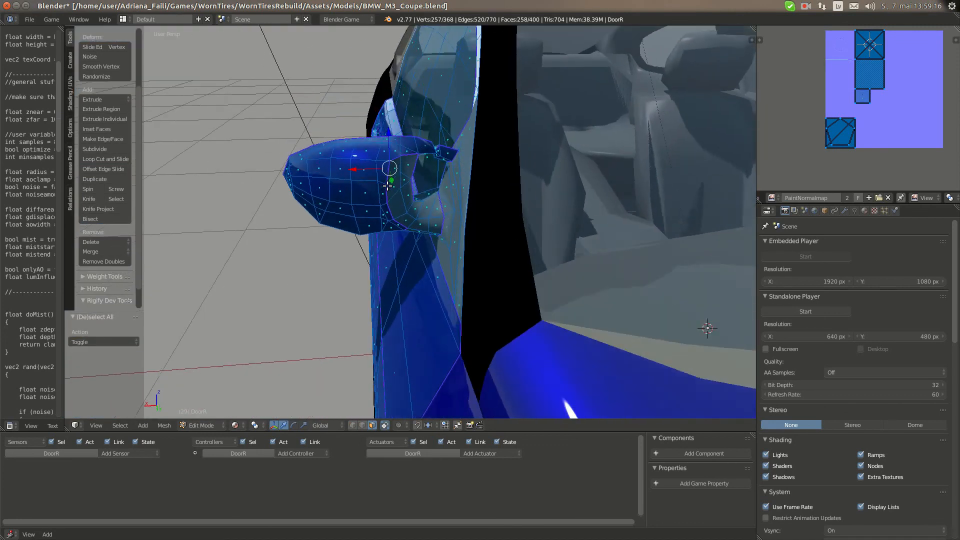
pyautogui.moveTo(308, 186); pyautogui.dragTo(323, 179, button='middle')
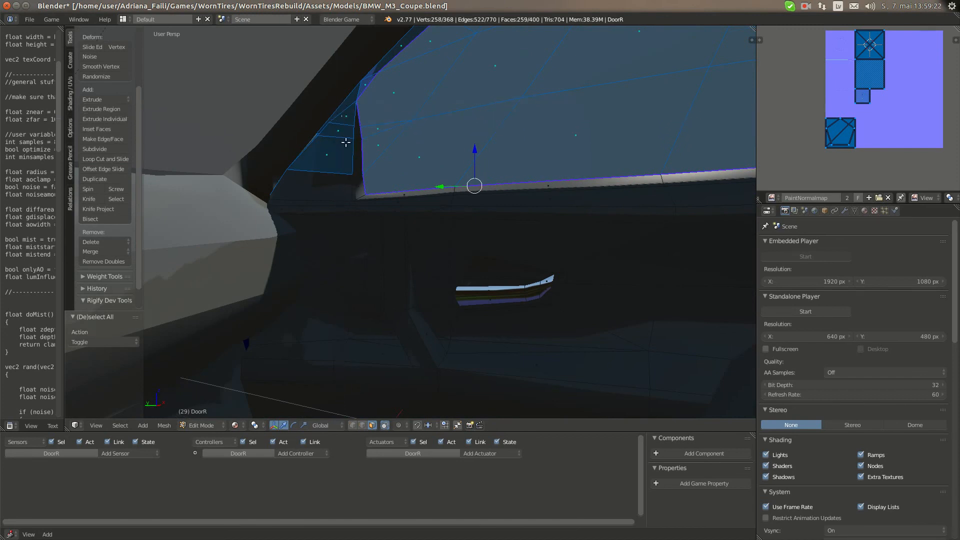
pyautogui.moveTo(339, 131); pyautogui.dragTo(315, 179, button='middle')
pyautogui.press('b')
pyautogui.scroll(2, 473, 172)
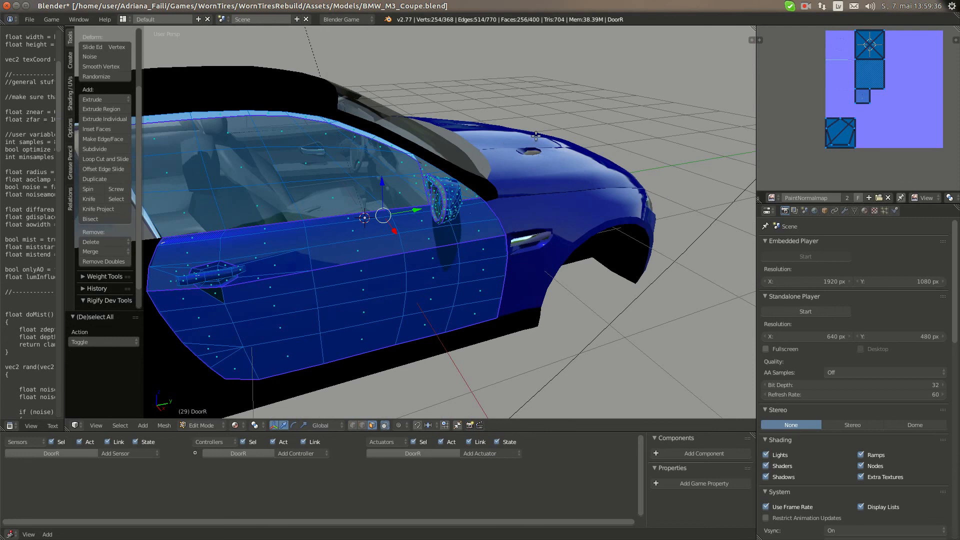
# Leave the right door's mesh, select the left door and open it for mesh editing
pyautogui.press('Tab')
pyautogui.scroll(-5, 384, 143)
pyautogui.moveTo(383, 143); pyautogui.dragTo(388, 200, button='middle')
pyautogui.rightClick(389, 292)
pyautogui.scroll(5, 395, 280)
pyautogui.press('Tab')
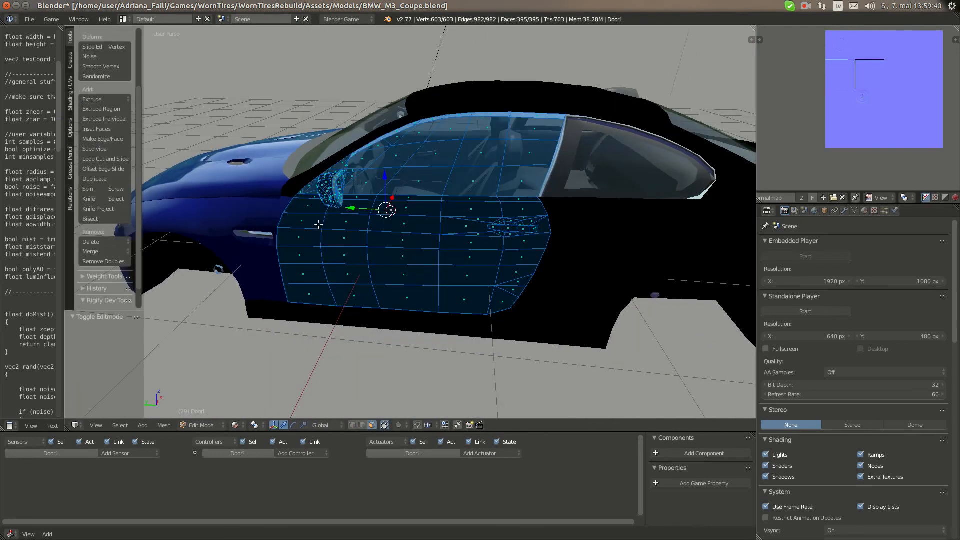
# Clear the left door's face selection and box-select its visible outer panel and window faces
pyautogui.scroll(3, 350, 209)
pyautogui.scroll(-4, 350, 209)
pyautogui.press('a')
pyautogui.press('b')
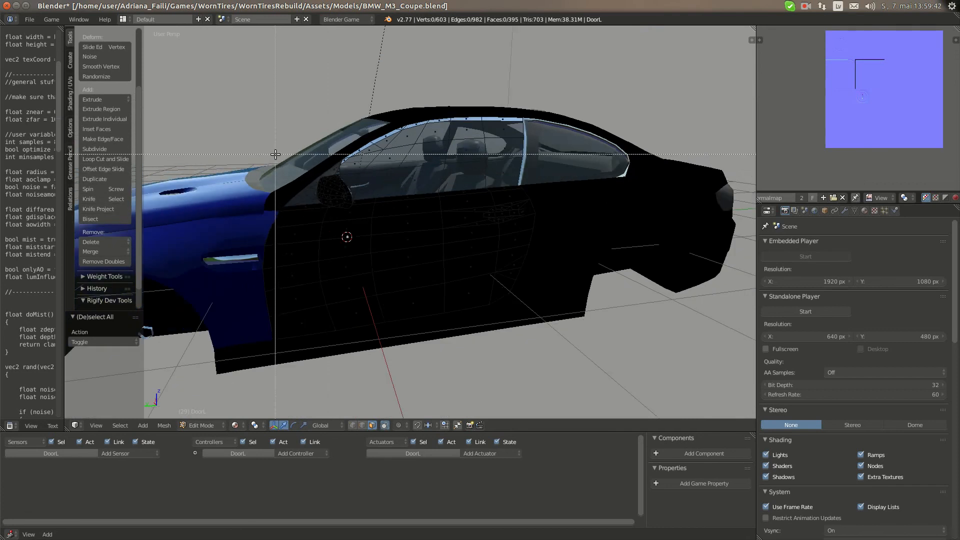
pyautogui.moveTo(275, 154); pyautogui.dragTo(590, 314)
pyautogui.moveTo(606, 356); pyautogui.dragTo(606, 357)
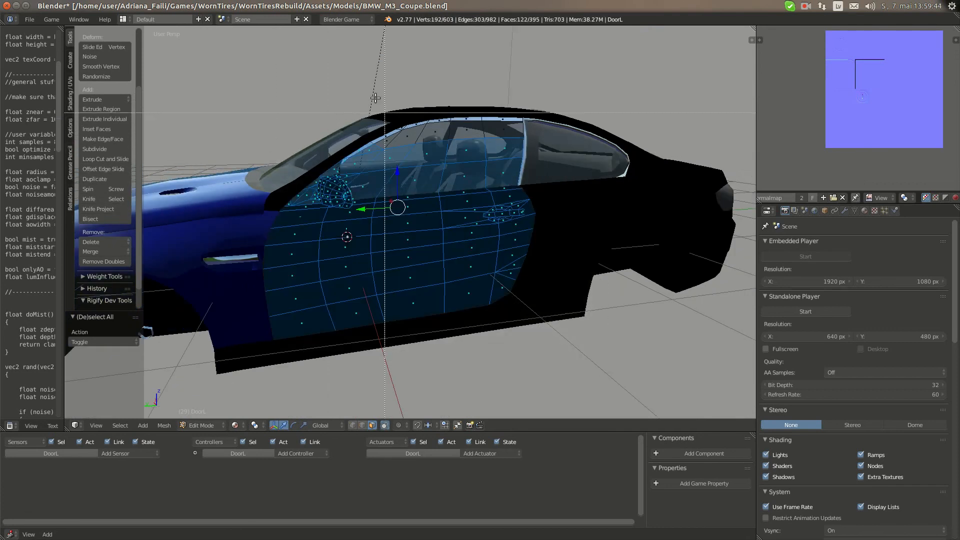
# Add the left door handle's missed faces to the selection from different viewing angles
pyautogui.scroll(2, 350, 193)
pyautogui.moveTo(500, 206); pyautogui.dragTo(497, 135, button='middle')
pyautogui.press('b')
pyautogui.moveTo(525, 193); pyautogui.dragTo(565, 199)
pyautogui.moveTo(565, 200); pyautogui.dragTo(551, 280, button='middle')
pyautogui.moveTo(549, 220); pyautogui.dragTo(546, 255, button='middle')
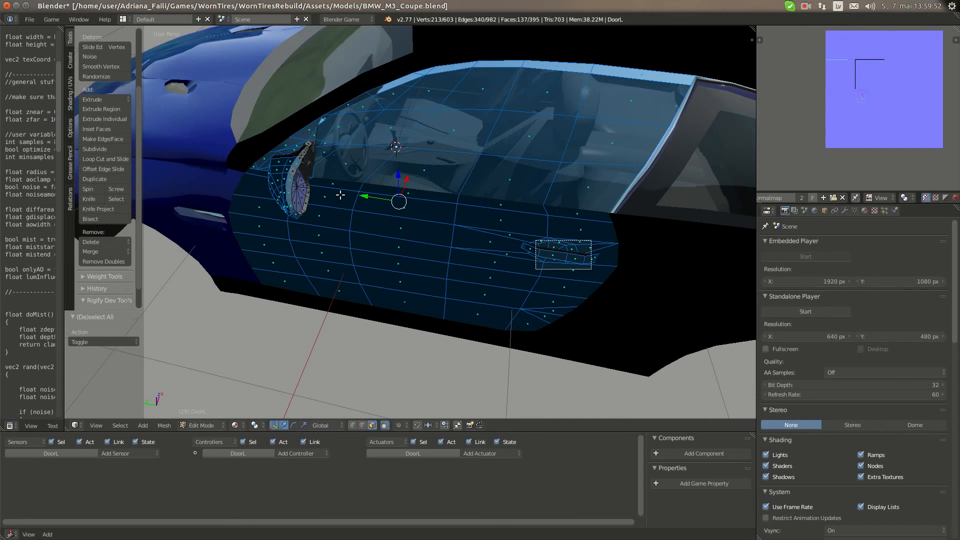
# Box-select the left side mirror's glass, rim and housing faces into the selection
pyautogui.moveTo(341, 195); pyautogui.dragTo(283, 206, button='middle')
pyautogui.scroll(4, 283, 206)
pyautogui.moveTo(347, 104); pyautogui.dragTo(398, 245, button='middle')
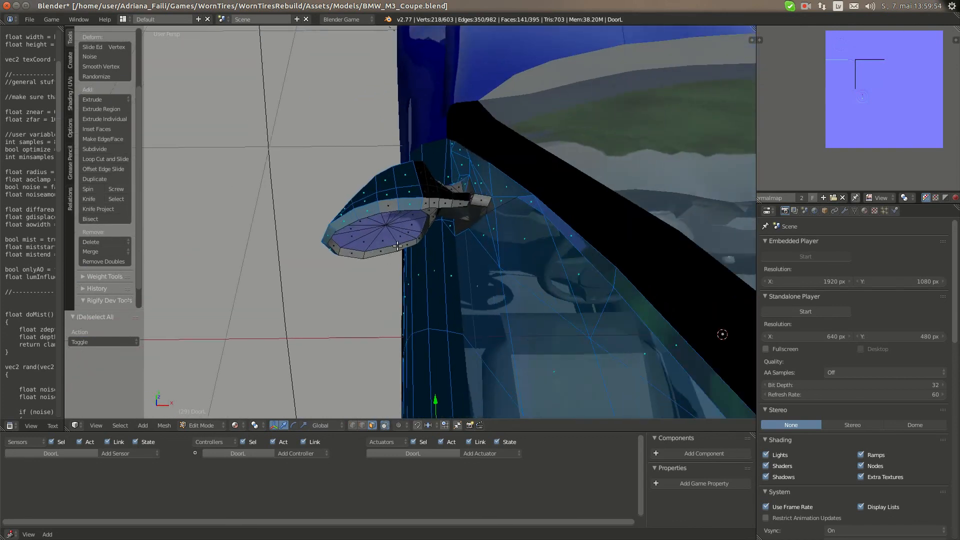
pyautogui.scroll(2, 397, 246)
pyautogui.moveTo(440, 181); pyautogui.dragTo(418, 145, button='middle')
pyautogui.press('b')
pyautogui.moveTo(293, 131); pyautogui.dragTo(529, 262)
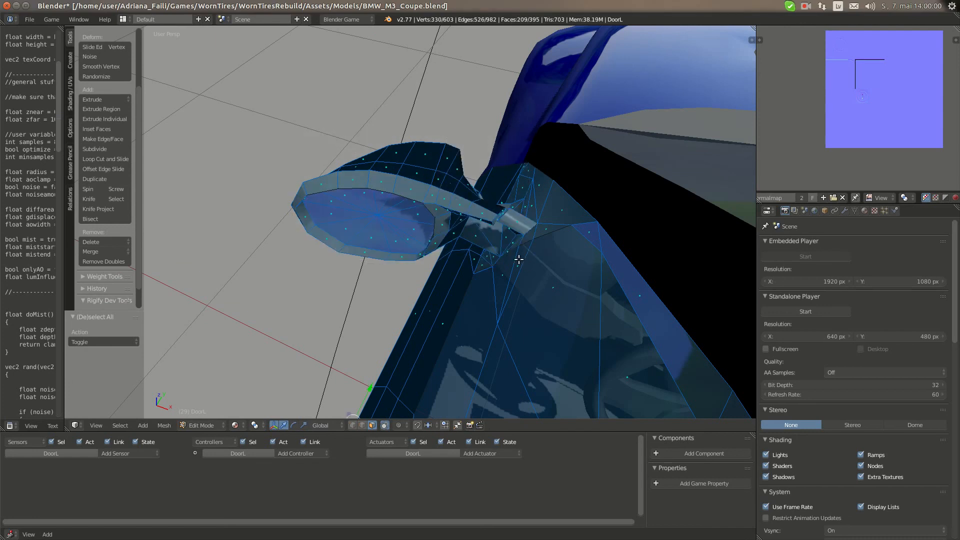
# Add the left mirror's missed underside, front and inner housing faces to the left door's face selection
pyautogui.moveTo(520, 260); pyautogui.dragTo(307, 140, button='middle')
pyautogui.scroll(2, 504, 249)
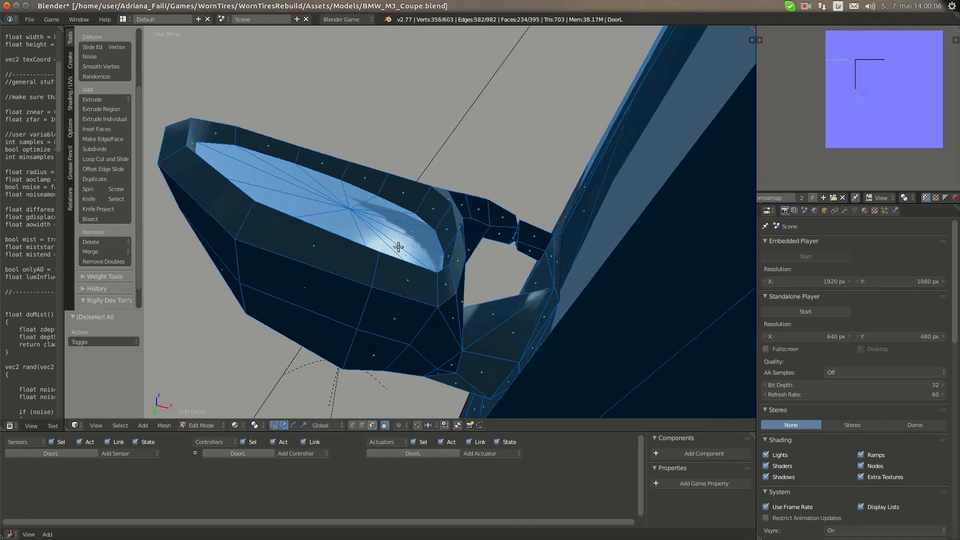
pyautogui.moveTo(399, 247); pyautogui.dragTo(341, 261, button='middle')
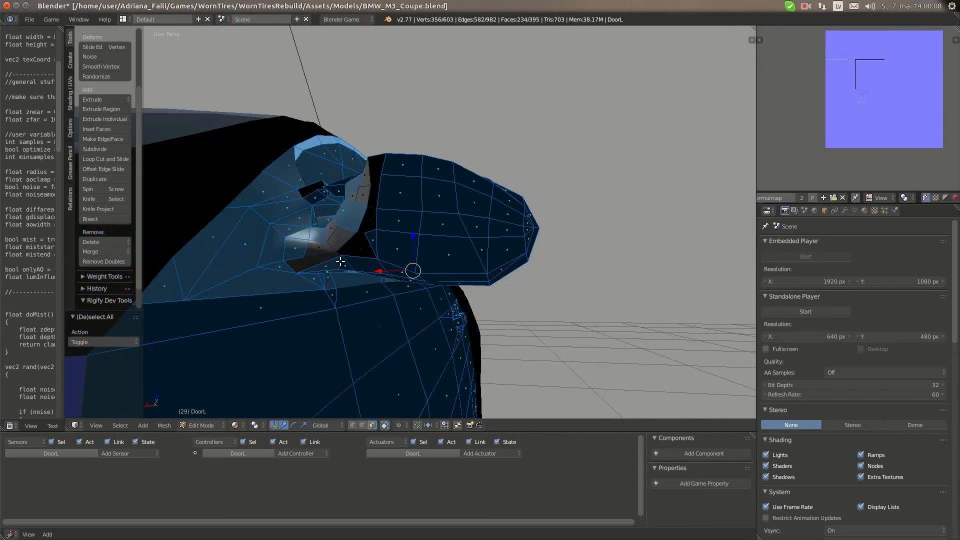
pyautogui.moveTo(433, 259); pyautogui.dragTo(433, 259)
pyautogui.moveTo(433, 259); pyautogui.dragTo(324, 245, button='middle')
pyautogui.press('b')
pyautogui.moveTo(391, 199)
pyautogui.mouseDown(button='middle')
pyautogui.moveTo(380, 205)
pyautogui.moveTo(387, 190)
pyautogui.mouseUp(button='middle')
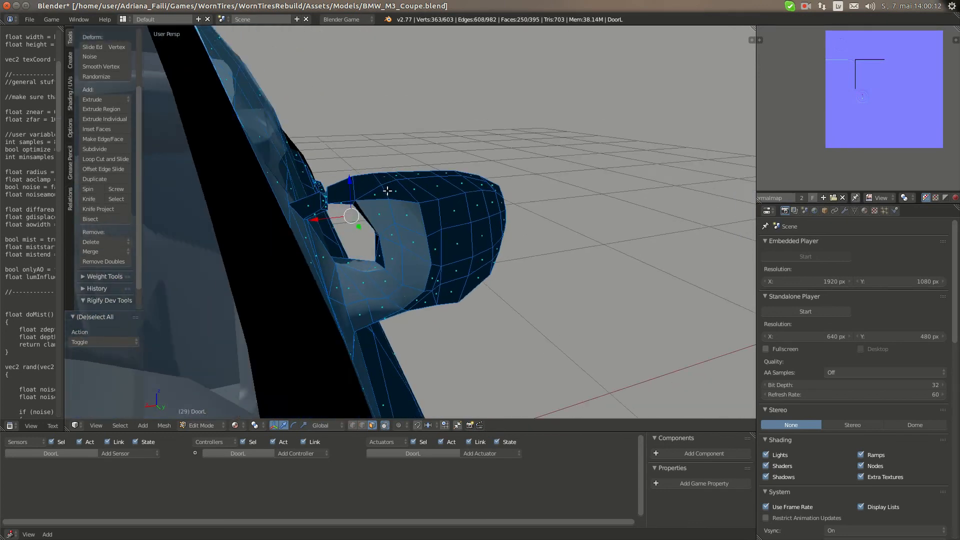
# Add the last missed faces around the left mirror's mounting arm to the selection, checking it from several sides
pyautogui.moveTo(351, 233); pyautogui.dragTo(402, 216, button='middle')
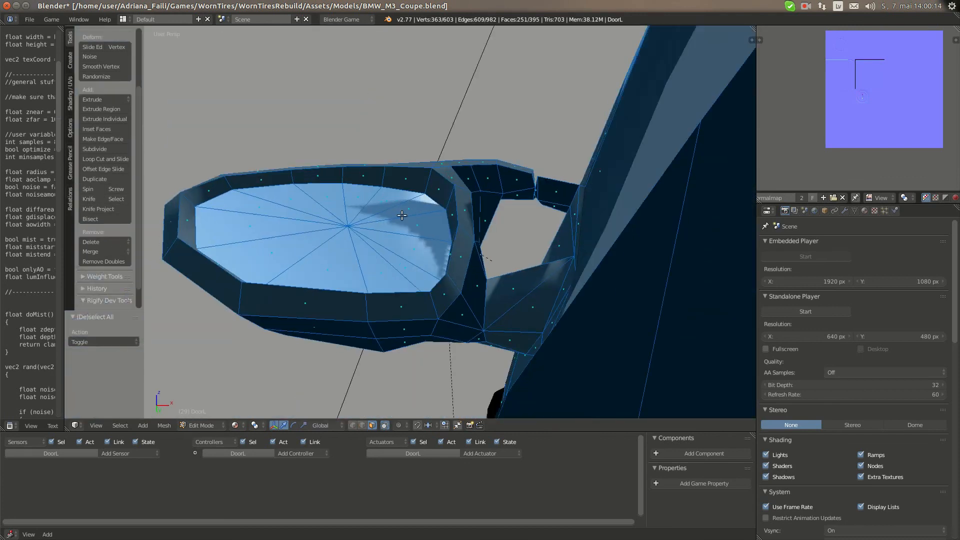
pyautogui.moveTo(493, 198); pyautogui.dragTo(497, 235)
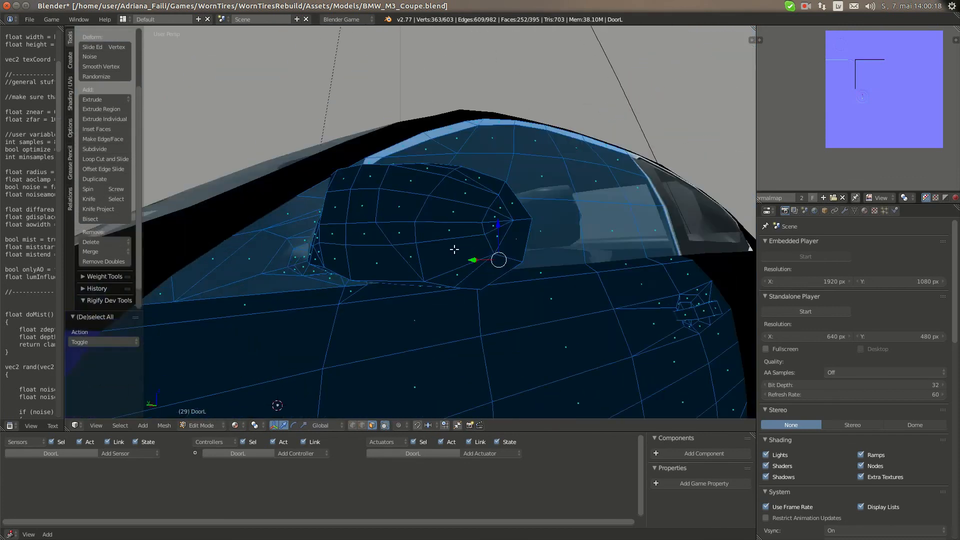
pyautogui.moveTo(454, 249); pyautogui.dragTo(494, 207, button='middle')
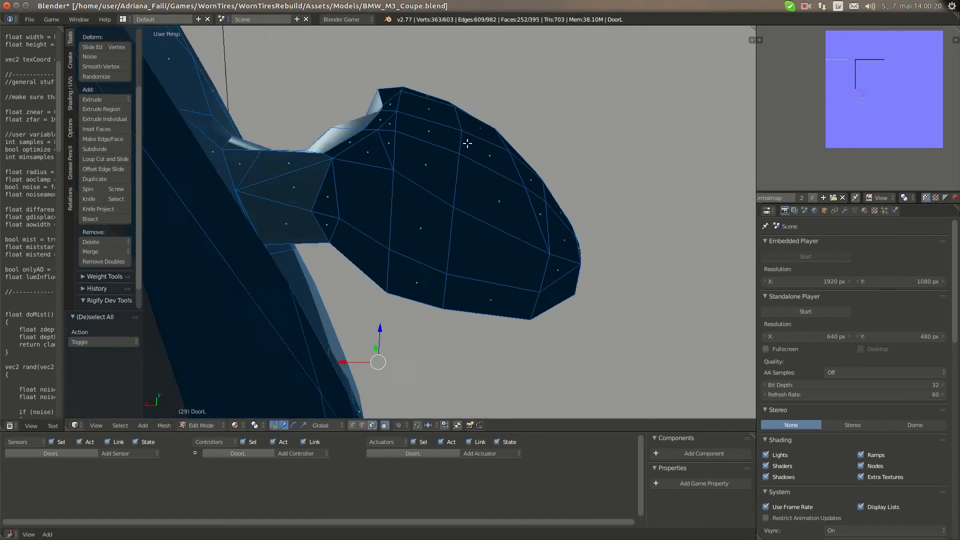
pyautogui.moveTo(467, 143); pyautogui.dragTo(306, 99, button='middle')
pyautogui.moveTo(283, 214); pyautogui.dragTo(547, 202, button='middle')
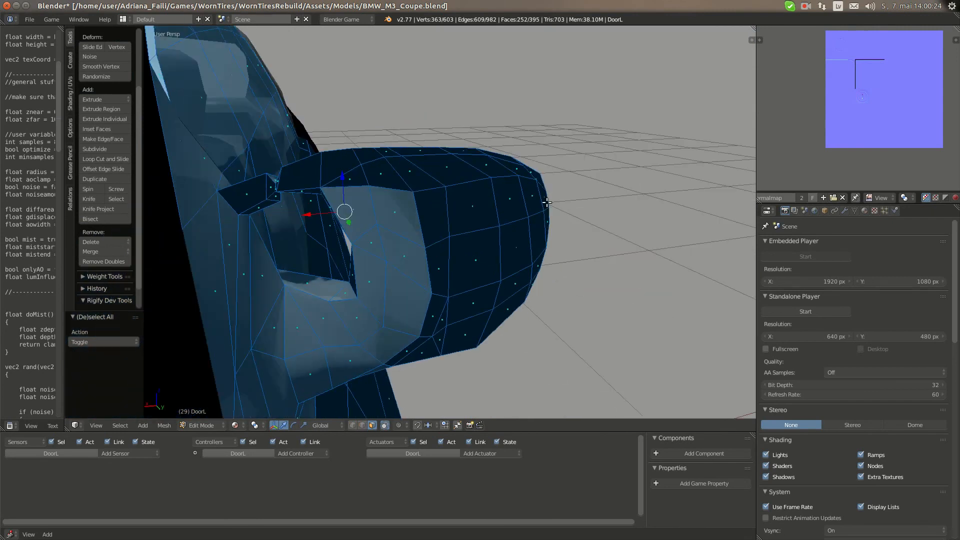
pyautogui.moveTo(338, 188); pyautogui.dragTo(517, 319, button='middle')
# Check the right door's selected outer faces in its mesh, including its handle and mirror, and return to object mode
pyautogui.press('Tab')
pyautogui.rightClick(516, 334)
pyautogui.press('Tab')
pyautogui.scroll(3, 527, 126)
pyautogui.moveTo(526, 126); pyautogui.dragTo(537, 203, button='middle')
pyautogui.scroll(-5, 495, 236)
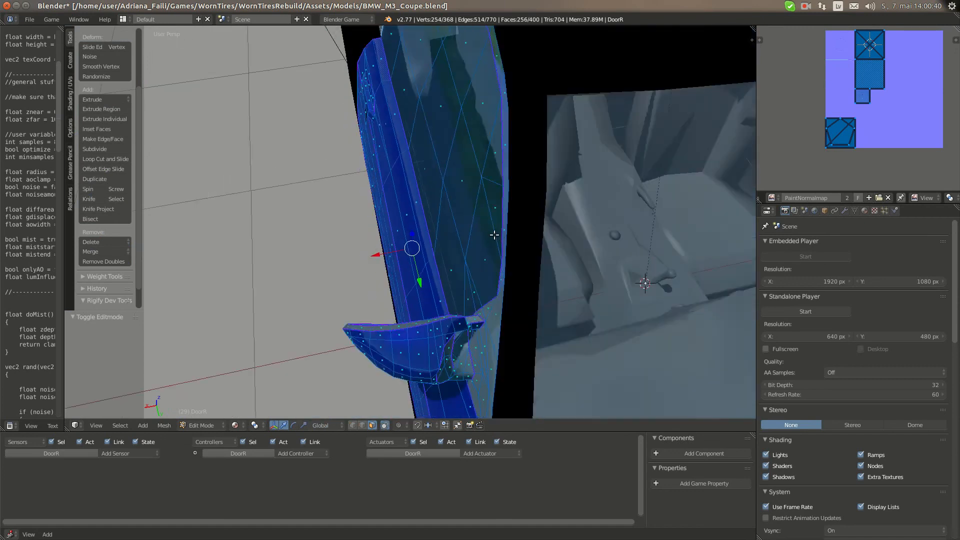
pyautogui.moveTo(494, 235); pyautogui.dragTo(515, 215, button='middle')
pyautogui.scroll(-4, 515, 215)
pyautogui.press('Tab')
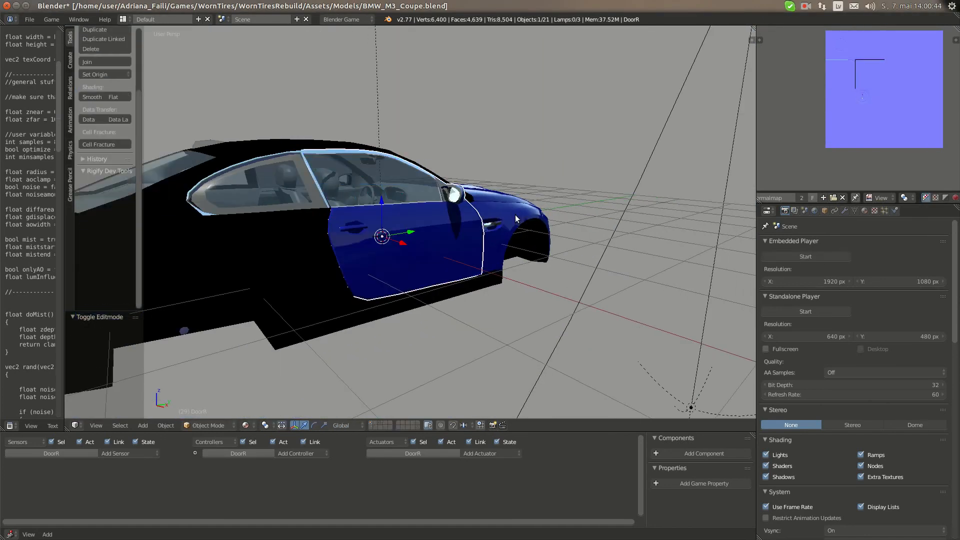
# Duplicate the right door in place and open the copy for mesh editing
pyautogui.hotkey('shift', 'f')
pyautogui.press('Escape')
pyautogui.hotkey('shift', 'd')
pyautogui.rightClick(438, 218)
pyautogui.press('Tab')
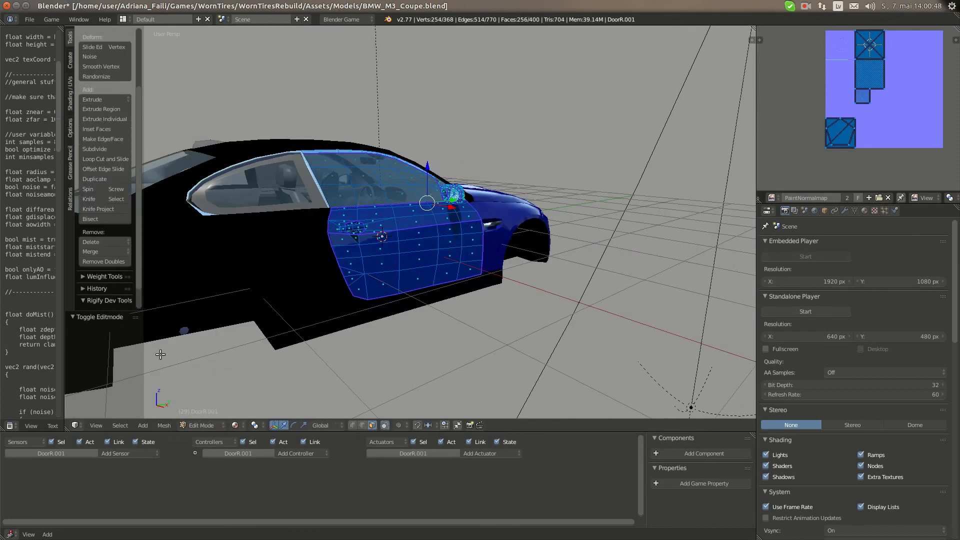
# Invert the duplicate's face selection, delete those inner faces and select everything that remains
pyautogui.click(122, 426)
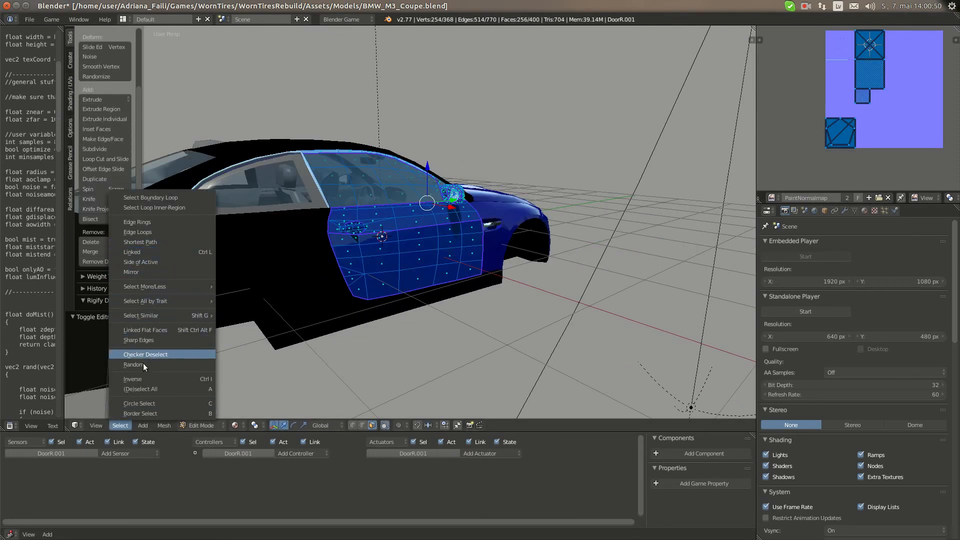
pyautogui.click(151, 380)
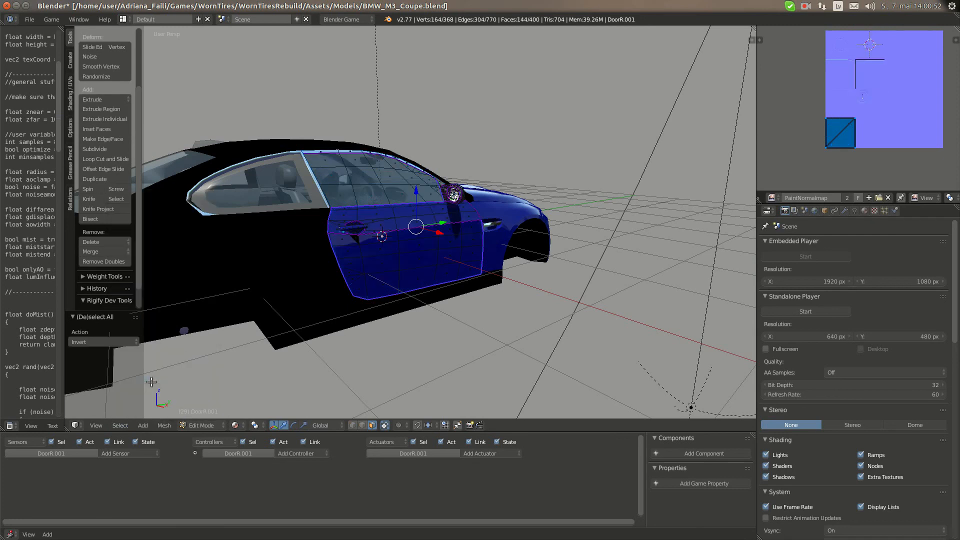
pyautogui.press('x')
pyautogui.click(413, 245)
pyautogui.press('a')
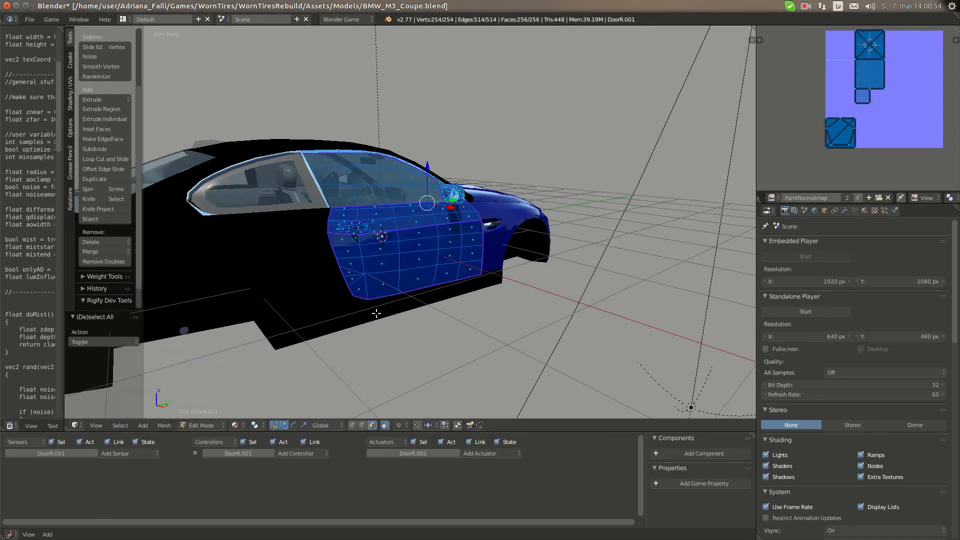
pyautogui.press('Tab')
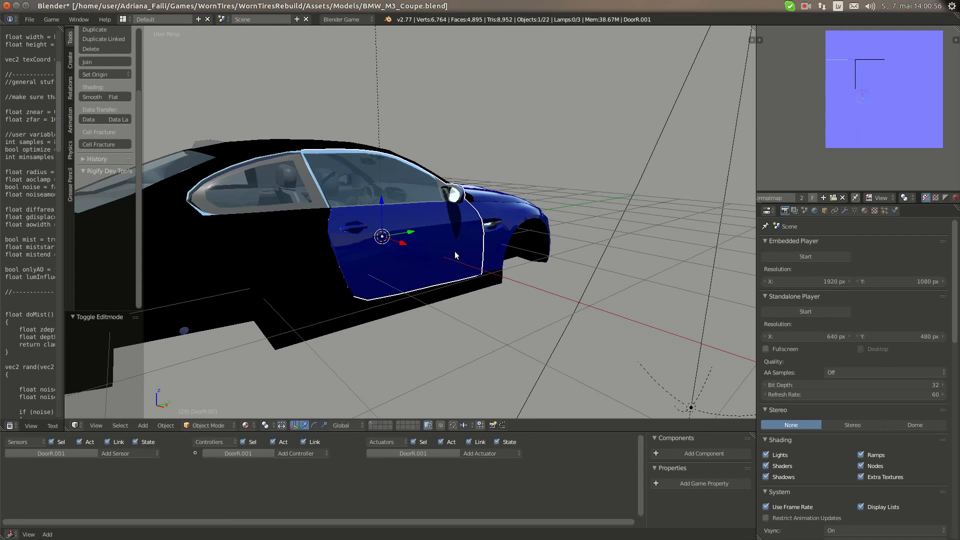
# Mirror the duplicated outer door to the car's left side by scaling it -1 along X, and apply the scale
pyautogui.rightClick(455, 256)
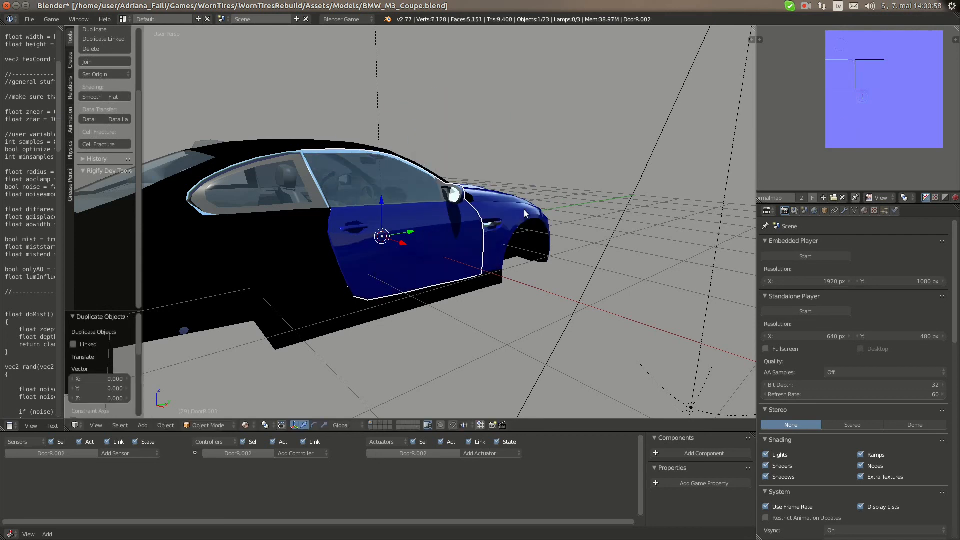
pyautogui.hotkey('ctrl', 'z')
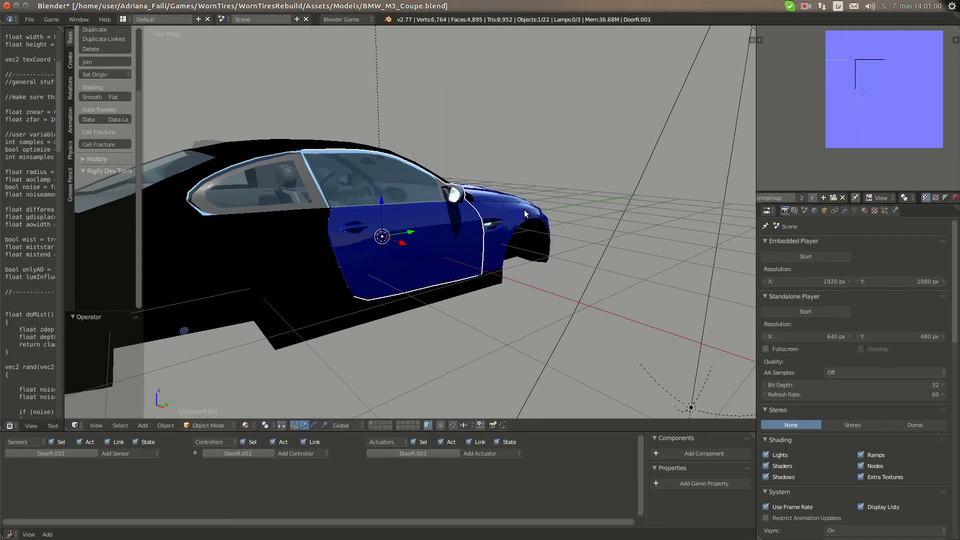
pyautogui.press('s')
pyautogui.press('x')
pyautogui.press('-')
pyautogui.press('1')
pyautogui.press('Return')
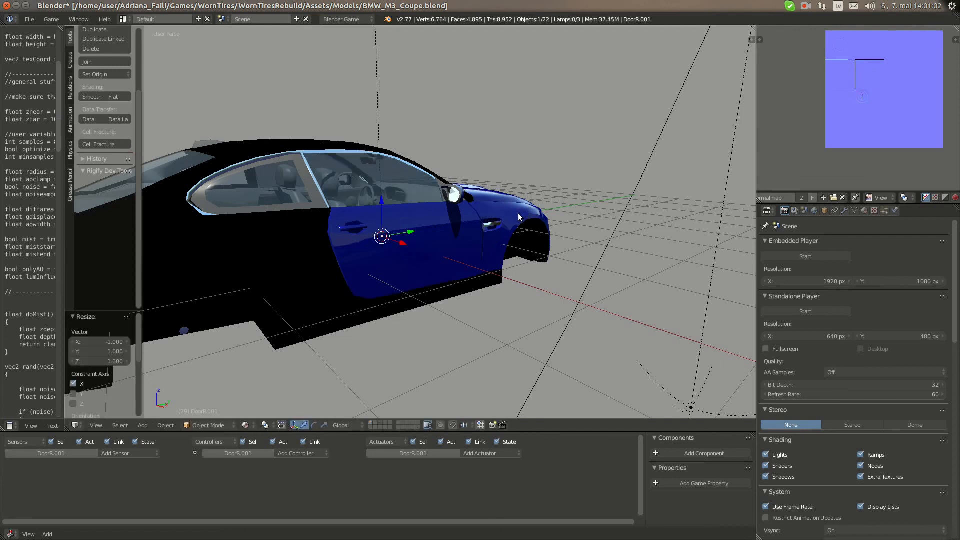
pyautogui.hotkey('ctrl', 'a')
pyautogui.click(484, 229)
# Delete the selected outer panel, window, handle and mirror faces from the original left door's mesh
pyautogui.moveTo(289, 218); pyautogui.dragTo(443, 229, button='middle')
pyautogui.rightClick(449, 219)
pyautogui.press('Tab')
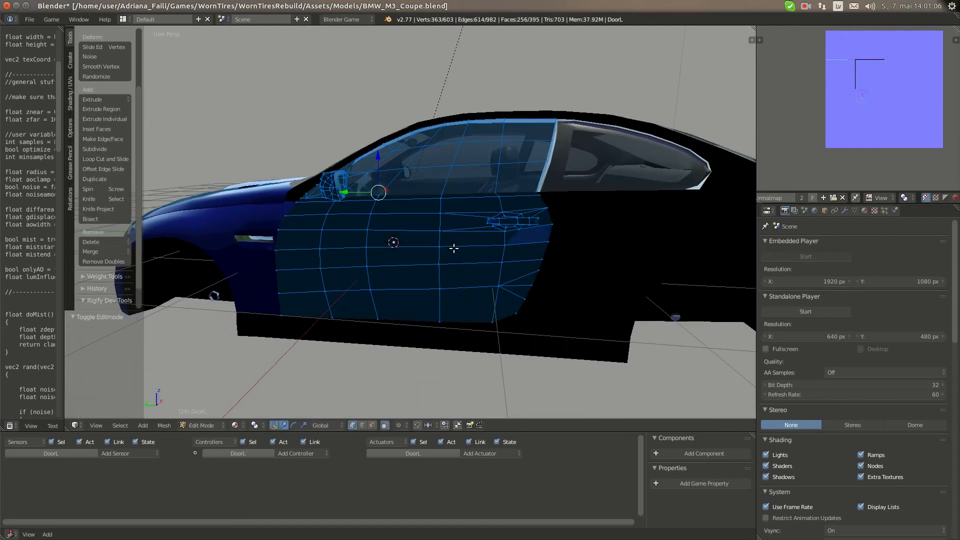
pyautogui.moveTo(435, 282); pyautogui.dragTo(409, 274, button='middle')
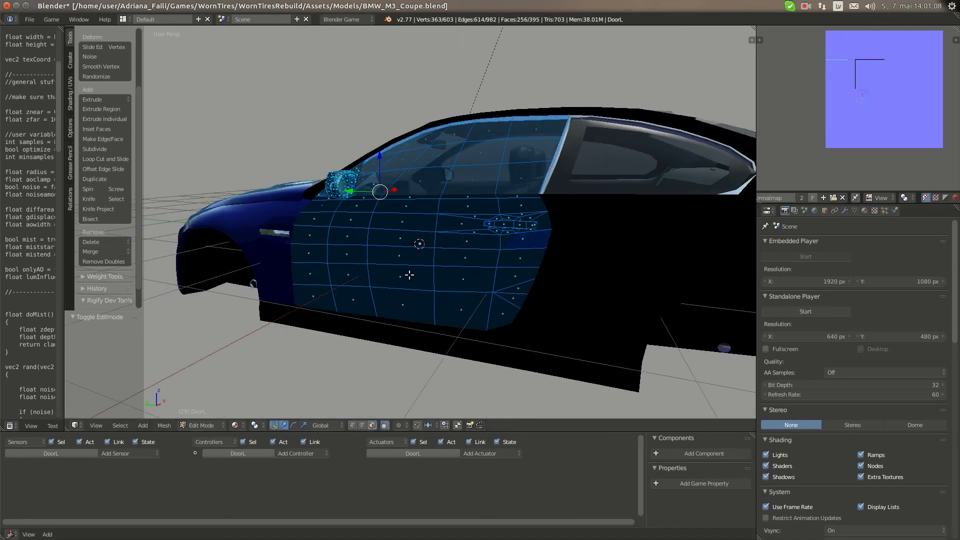
pyautogui.press('x')
pyautogui.click(409, 274)
pyautogui.press('a')
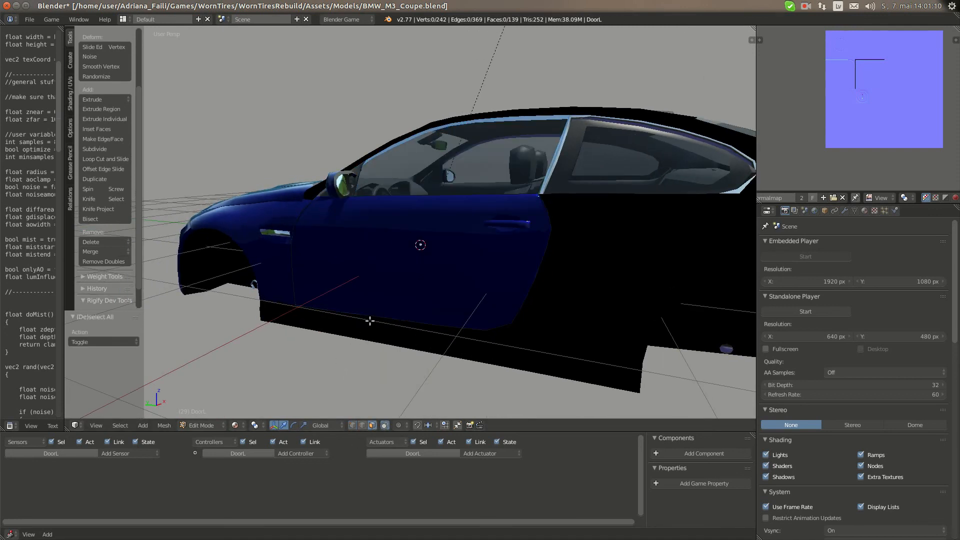
pyautogui.moveTo(370, 321); pyautogui.dragTo(324, 325, button='middle')
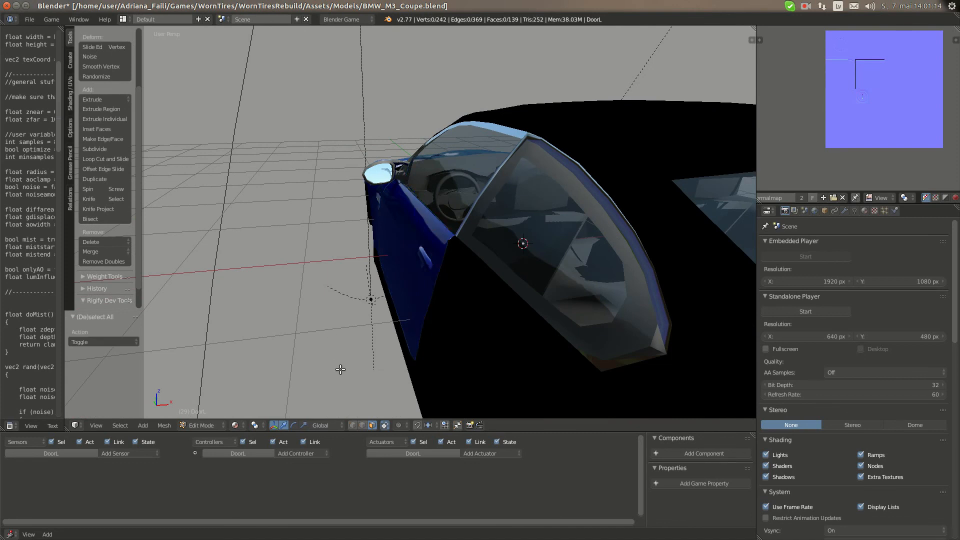
pyautogui.press('Tab')
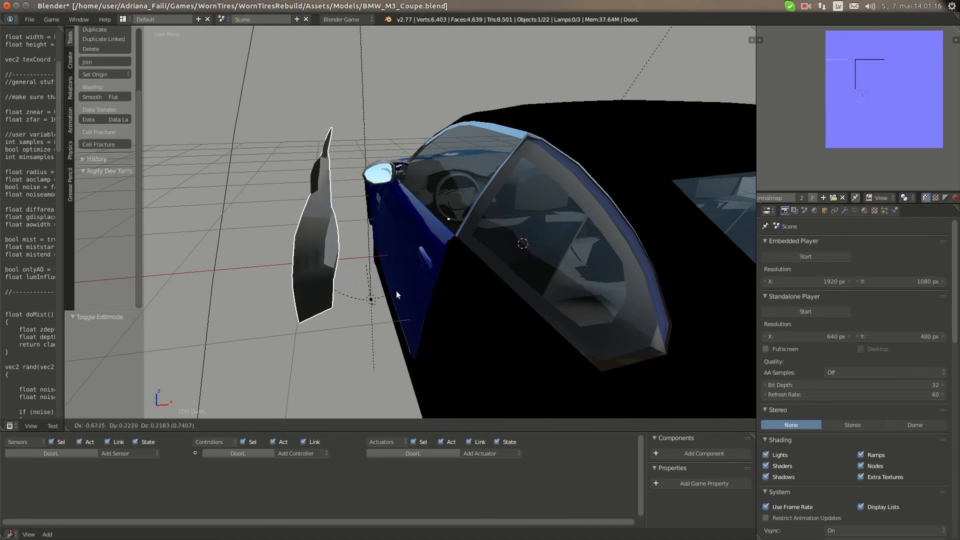
# Try to join the left door's inner part with a second object picked through the car's interior
pyautogui.rightClick(454, 279)
pyautogui.scroll(4, 454, 280)
pyautogui.moveTo(454, 279); pyautogui.dragTo(353, 260, button='middle')
pyautogui.scroll(3, 406, 304)
pyautogui.press('g')
pyautogui.rightClick(437, 260)
pyautogui.scroll(-4, 438, 260)
pyautogui.scroll(3, 418, 250)
pyautogui.rightClick(404, 245)
pyautogui.moveTo(404, 245); pyautogui.dragTo(425, 254, button='middle')
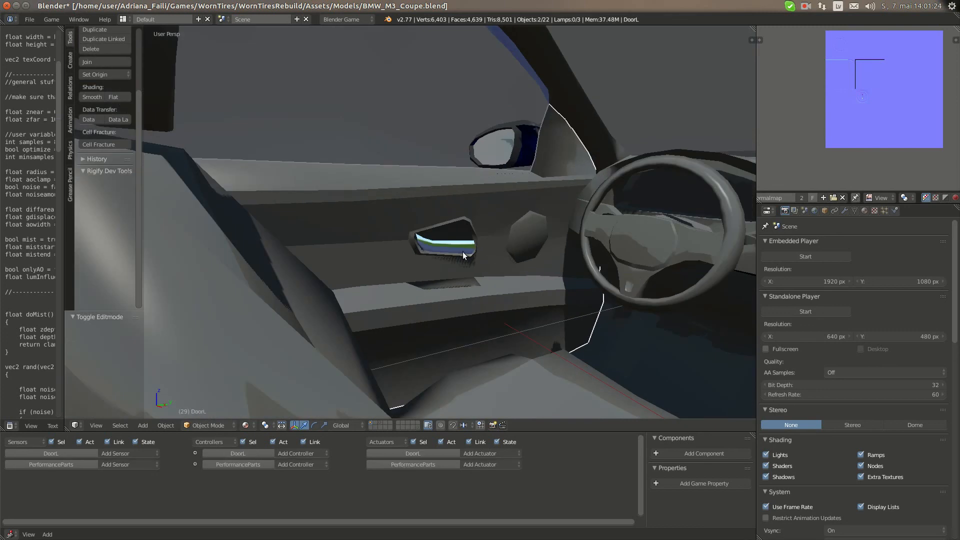
pyautogui.hotkey('ctrl', 'j')
# Test-move the joined left door, cancel the move and undo the join
pyautogui.moveTo(418, 250); pyautogui.dragTo(512, 266, button='middle')
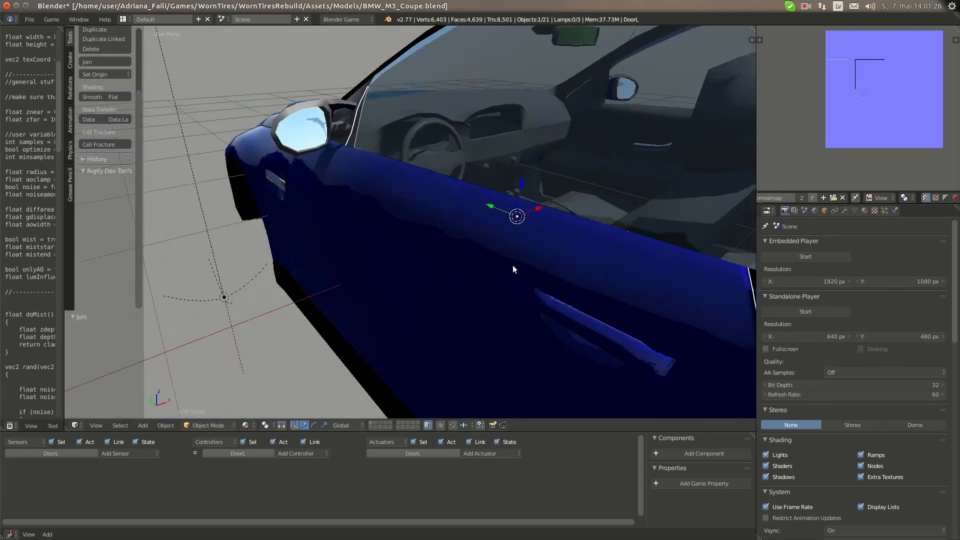
pyautogui.scroll(-2, 520, 270)
pyautogui.press('g')
pyautogui.press('Escape')
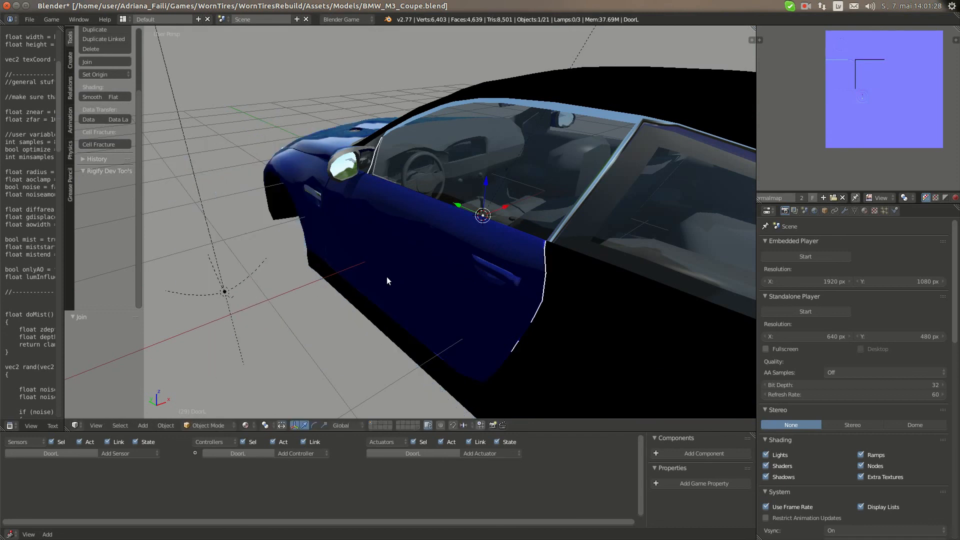
pyautogui.hotkey('ctrl', 'z')
# Select the mirrored outer door on the car's left side and open it for mesh editing
pyautogui.moveTo(486, 286); pyautogui.dragTo(270, 236, button='middle')
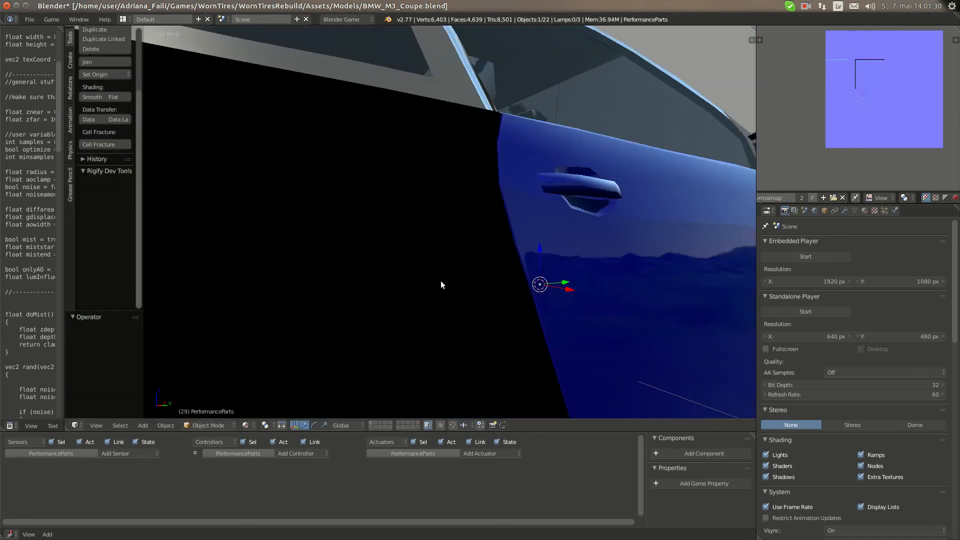
pyautogui.moveTo(439, 259); pyautogui.dragTo(385, 239, button='middle')
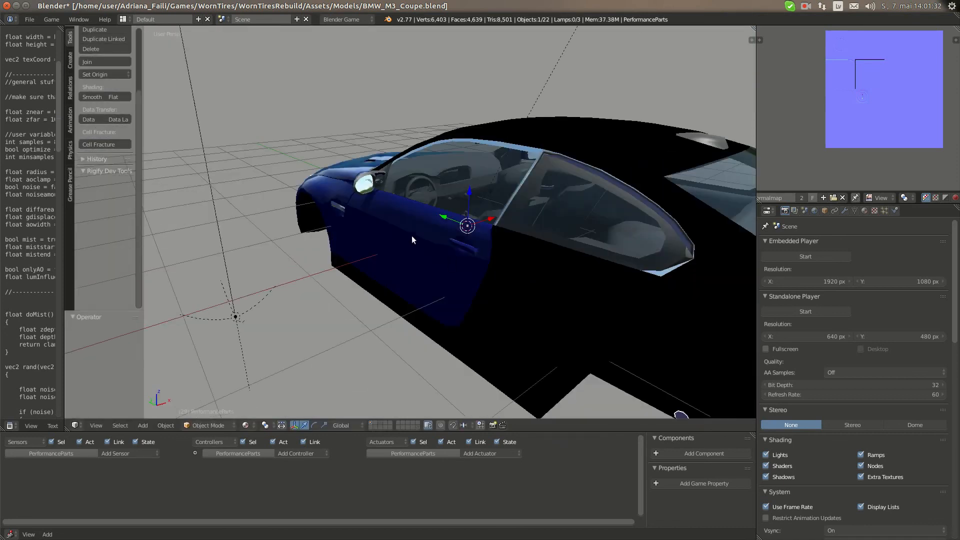
pyautogui.moveTo(488, 246); pyautogui.dragTo(379, 259, button='middle')
pyautogui.scroll(8, 357, 245)
pyautogui.rightClick(364, 251)
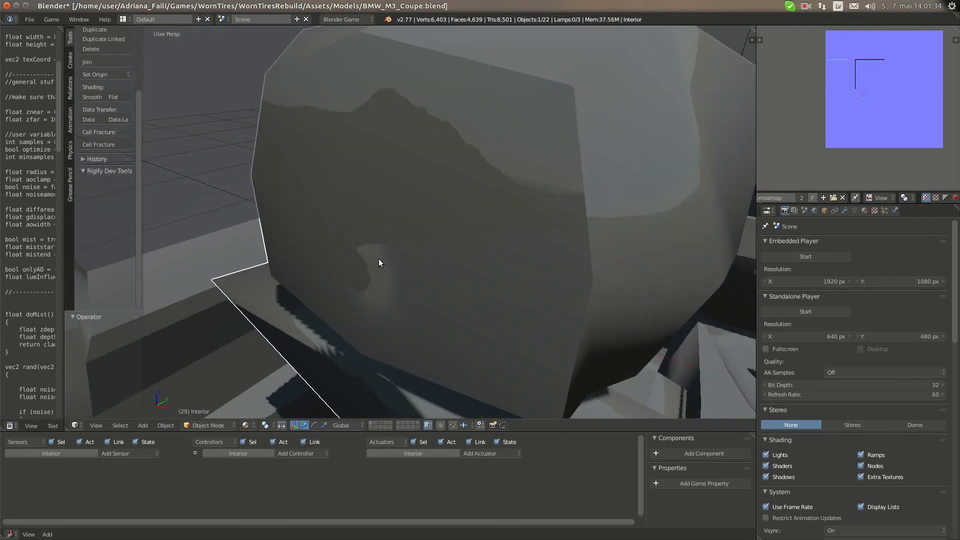
pyautogui.scroll(-3, 373, 235)
pyautogui.scroll(-4, 314, 133)
pyautogui.moveTo(314, 133); pyautogui.dragTo(462, 215, button='middle')
pyautogui.moveTo(464, 214); pyautogui.dragTo(383, 199, button='right')
pyautogui.press('Escape')
pyautogui.press('Tab')
# Display the face normals on the mirrored outer door's mesh
pyautogui.press('n')
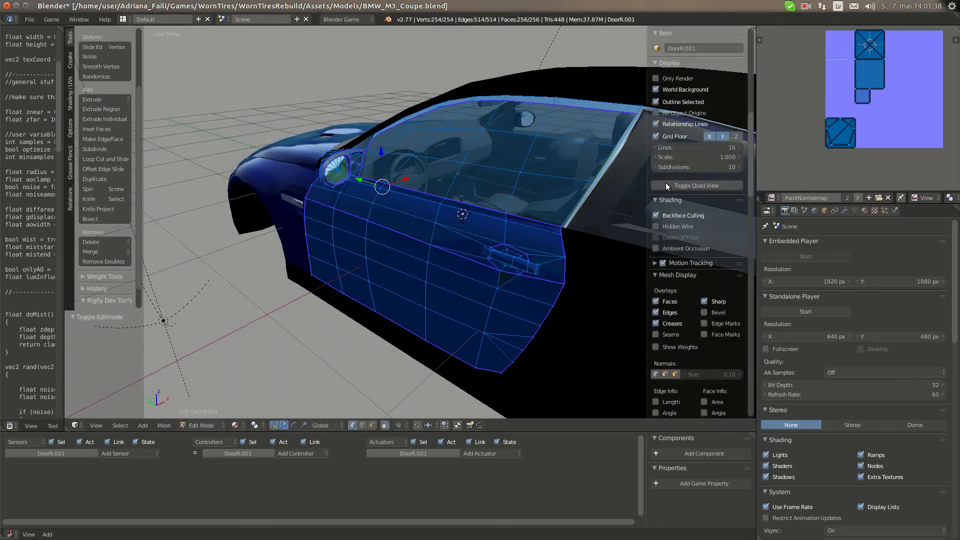
pyautogui.scroll(-2, 687, 293)
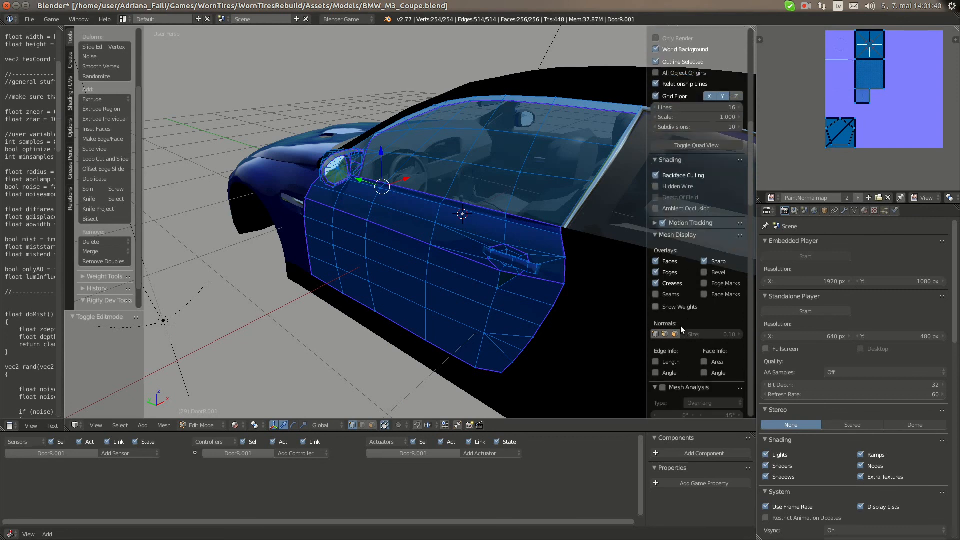
pyautogui.click(675, 333)
pyautogui.scroll(4, 692, 262)
pyautogui.press('n')
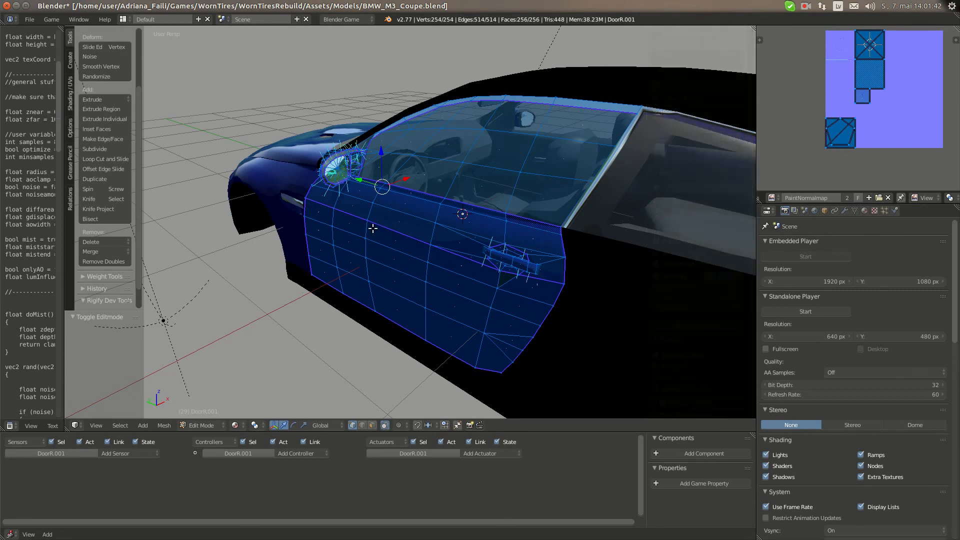
# Flip the normals of all the mirrored outer door's faces and leave mesh editing
pyautogui.moveTo(343, 244); pyautogui.dragTo(436, 231, button='middle')
pyautogui.click(161, 425)
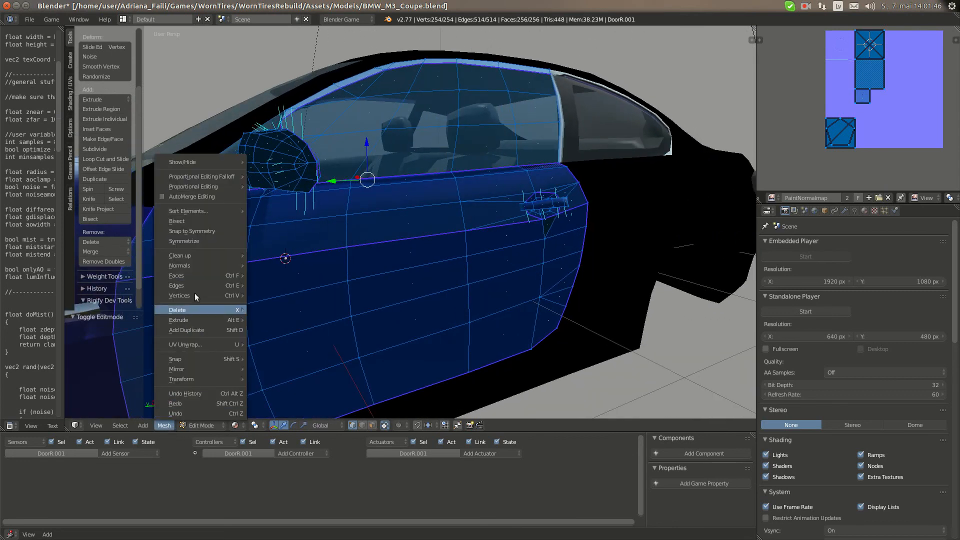
pyautogui.moveTo(184, 265)
pyautogui.click(278, 290)
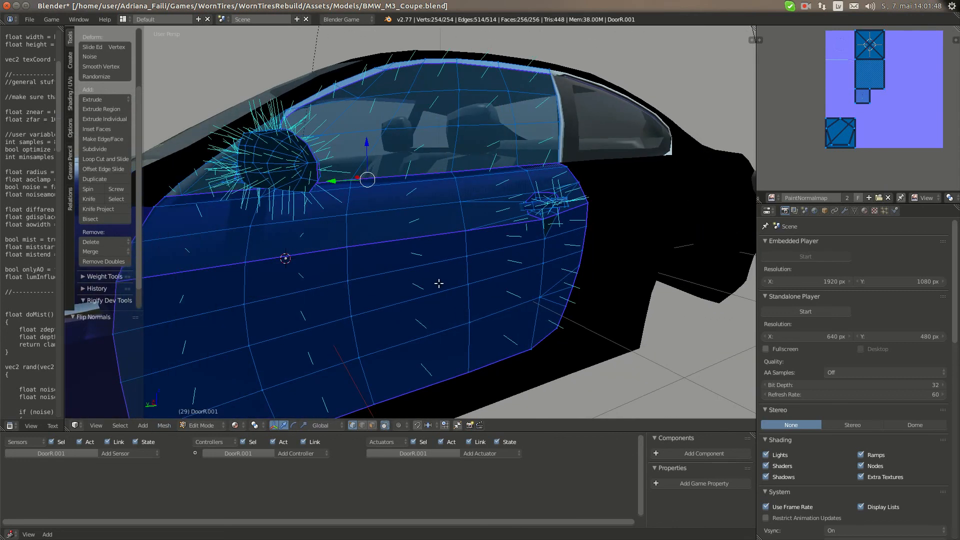
pyautogui.moveTo(440, 284); pyautogui.dragTo(326, 299, button='middle')
pyautogui.press('Tab')
# Add the left door's inner part to the selection and join the mirrored outer door into it
pyautogui.moveTo(430, 300); pyautogui.dragTo(472, 229, button='middle')
pyautogui.keyDown('shift'); pyautogui.rightClick(473, 227); pyautogui.keyUp('shift')
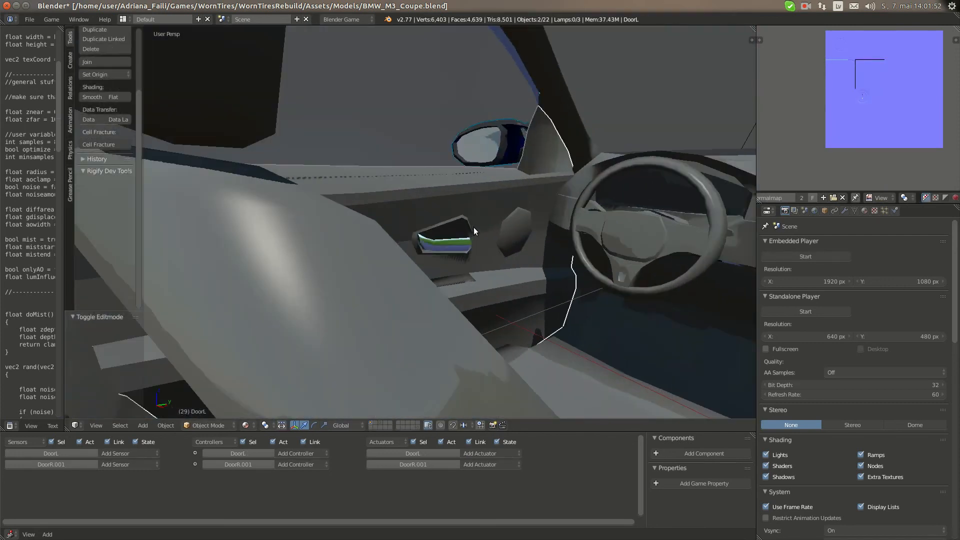
pyautogui.moveTo(421, 248); pyautogui.dragTo(503, 266, button='middle')
pyautogui.hotkey('ctrl', 'j')
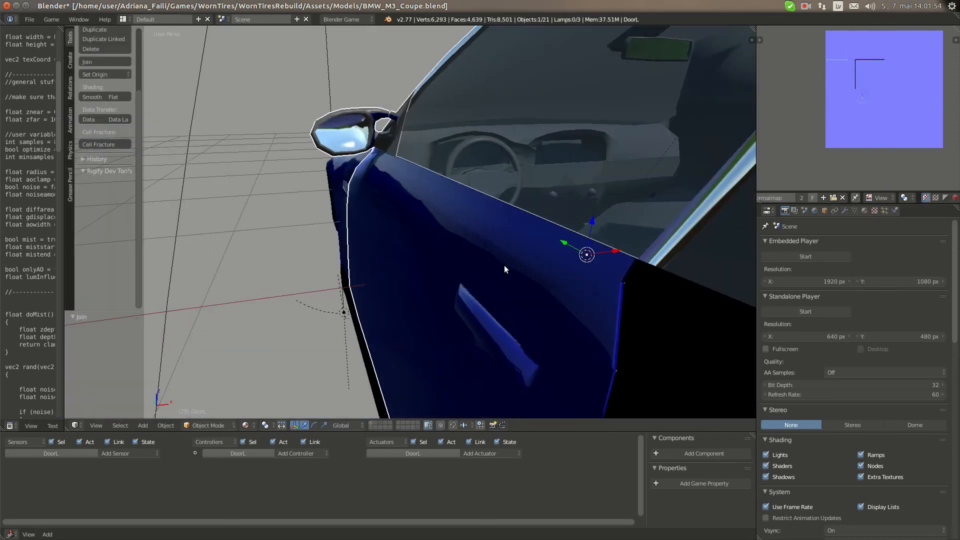
# Undo the join of the two left door parts and apply the mirrored outer door's object transform
pyautogui.hotkey('ctrl', 'z')
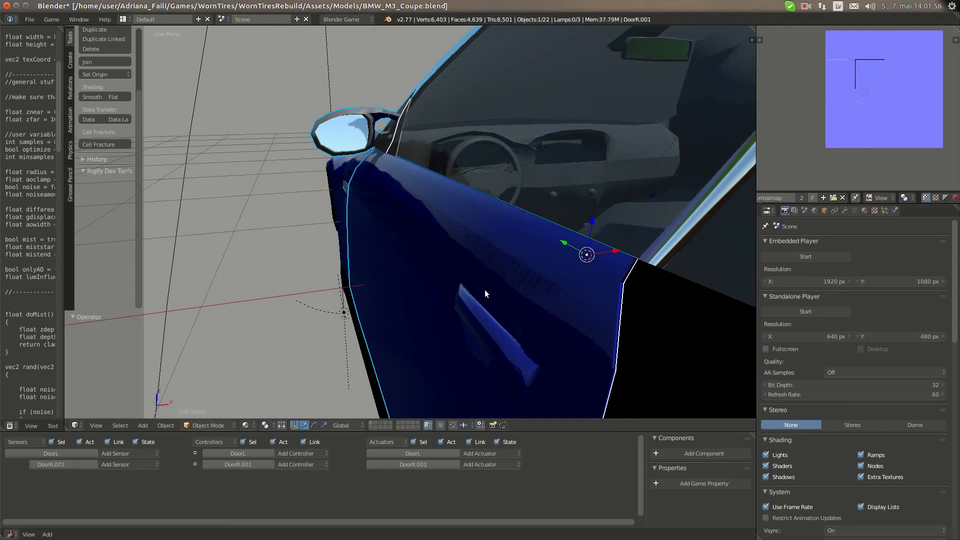
pyautogui.press('Tab')
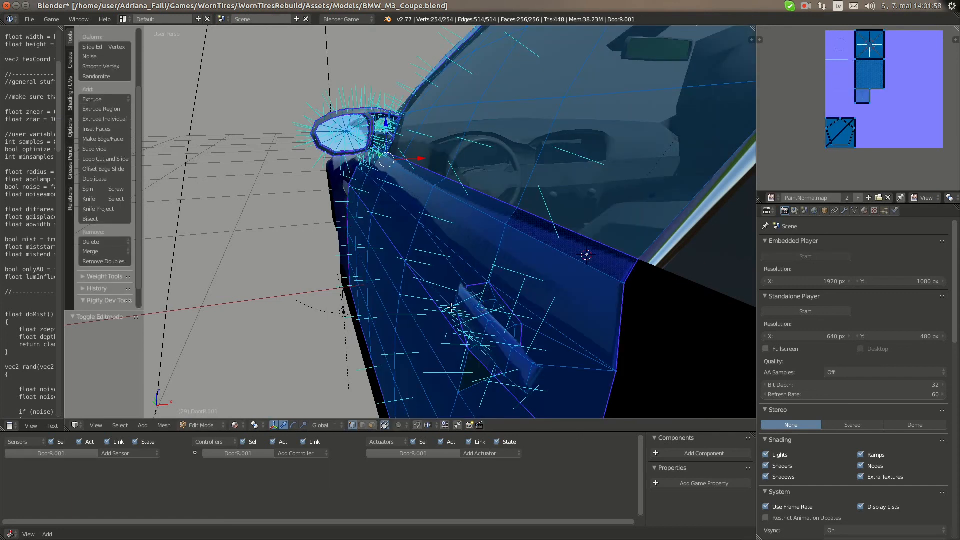
pyautogui.click(164, 426)
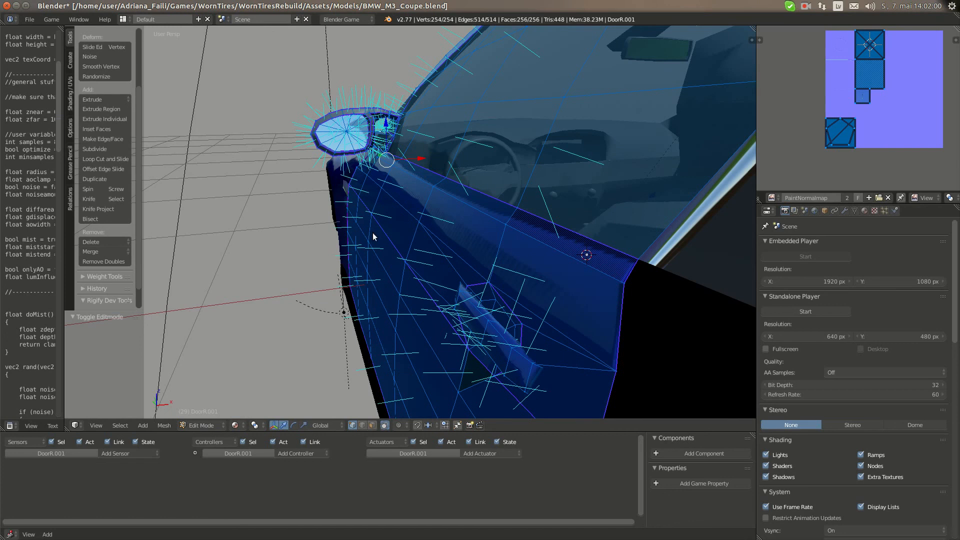
pyautogui.press('Tab')
pyautogui.hotkey('ctrl', 'a')
pyautogui.click(373, 233)
# Flip the normals of the transformed outer door's faces and leave mesh editing
pyautogui.press('Tab')
pyautogui.click(158, 426)
pyautogui.click(305, 290)
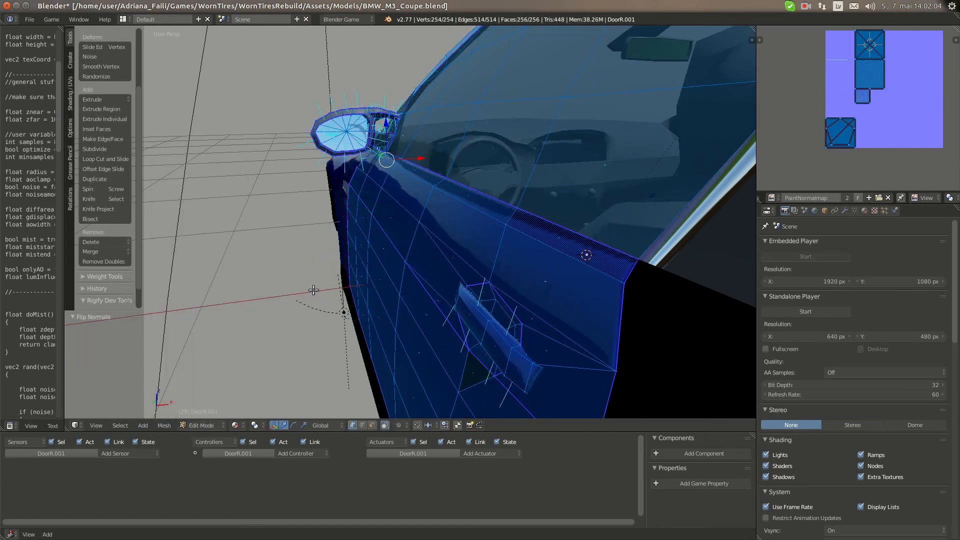
pyautogui.press('Tab')
# Join the mirrored outer door into the left door's inner part and open the result for mesh editing
pyautogui.moveTo(400, 280); pyautogui.dragTo(461, 272, button='middle')
pyautogui.hotkey('ctrl', 'j')
pyautogui.scroll(-5, 364, 266)
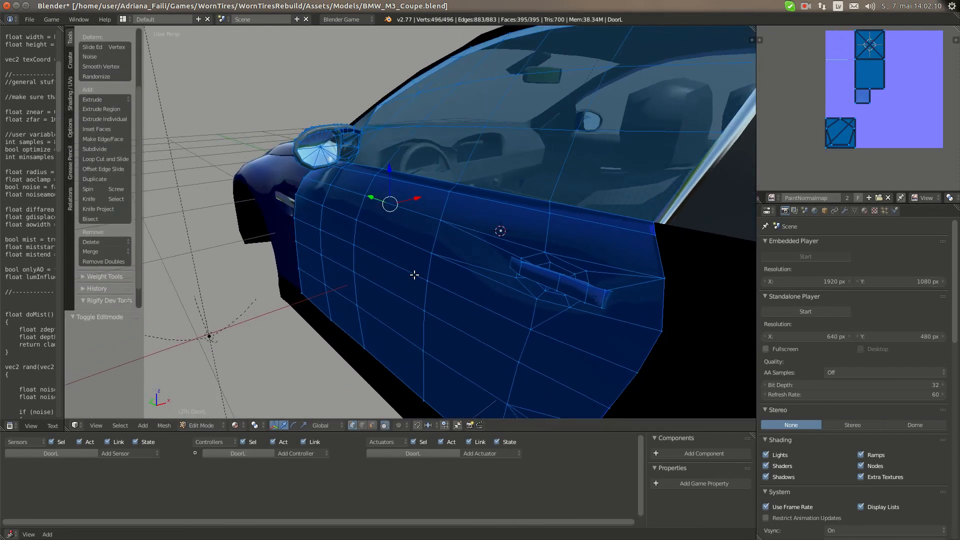
# Display the face normals on the joined left door's mesh and inspect its outer side
pyautogui.press('n')
pyautogui.scroll(-7, 693, 300)
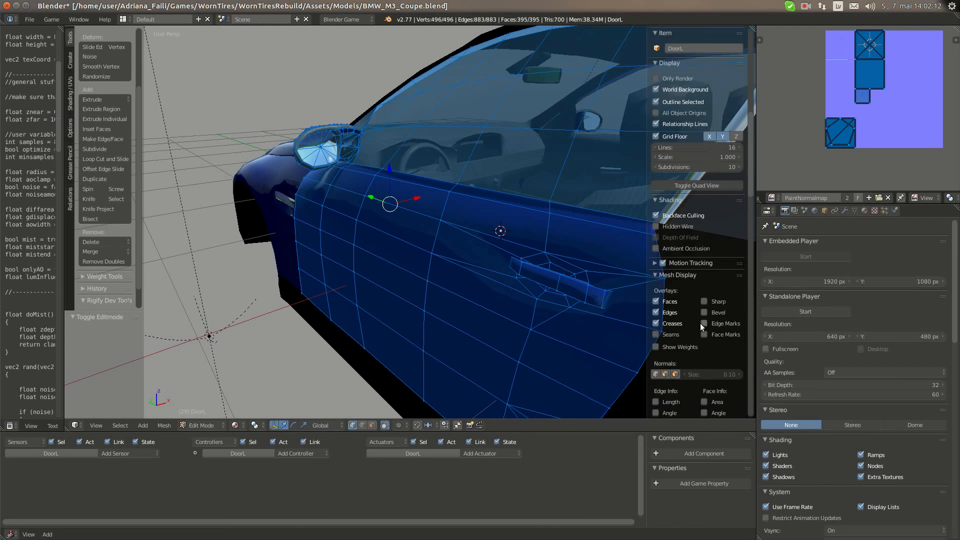
pyautogui.click(675, 375)
pyautogui.press('n')
pyautogui.moveTo(381, 259); pyautogui.dragTo(436, 273, button='middle')
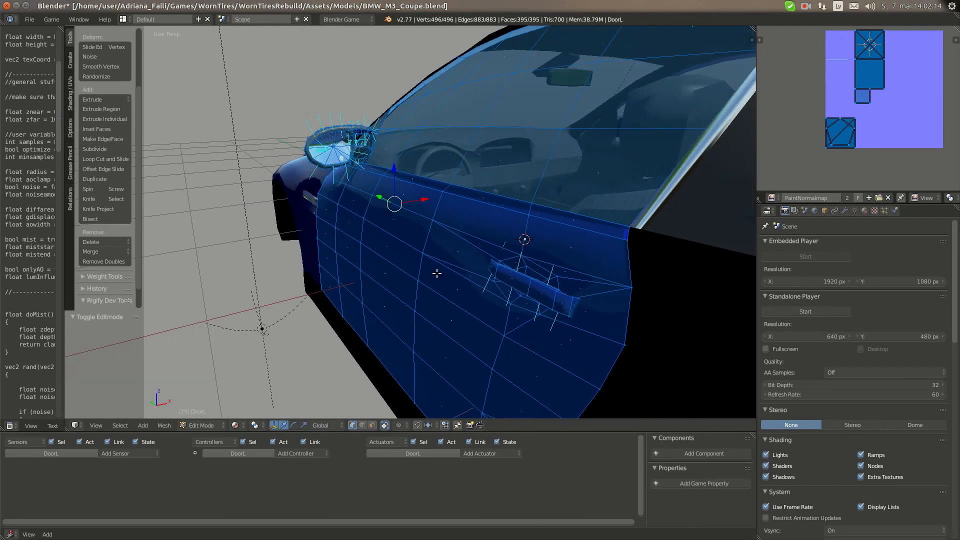
# Undo the join and reopen the separate mirrored outer door for mesh editing with its outer side in view
pyautogui.press('Tab')
pyautogui.hotkey('ctrl', 'z')
pyautogui.hotkey('ctrl', 'z')
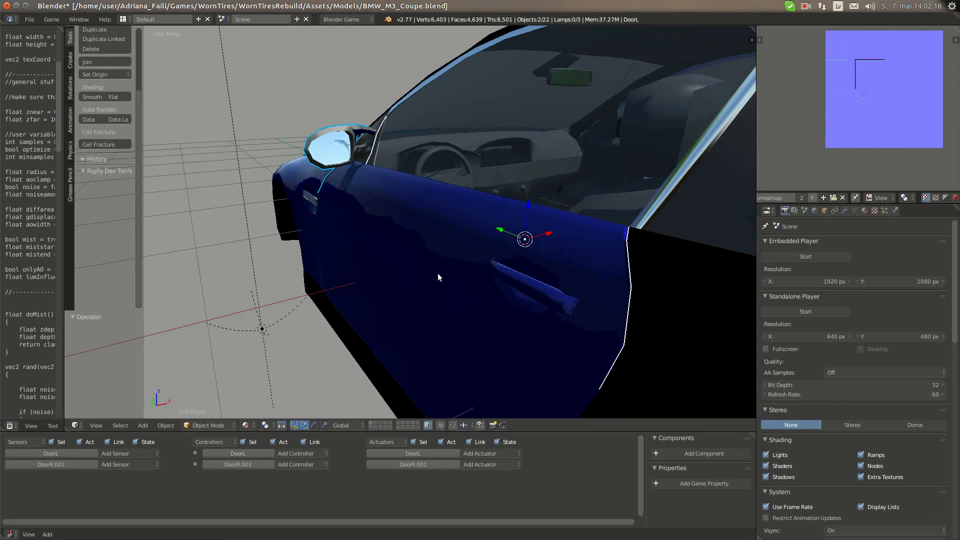
pyautogui.press('Tab')
pyautogui.press('Tab')
pyautogui.rightClick(511, 250)
pyautogui.moveTo(511, 250); pyautogui.dragTo(332, 153, button='middle')
pyautogui.rightClick(454, 206)
pyautogui.hotkey('ctrl', 'z')
pyautogui.hotkey('ctrl', 'z')
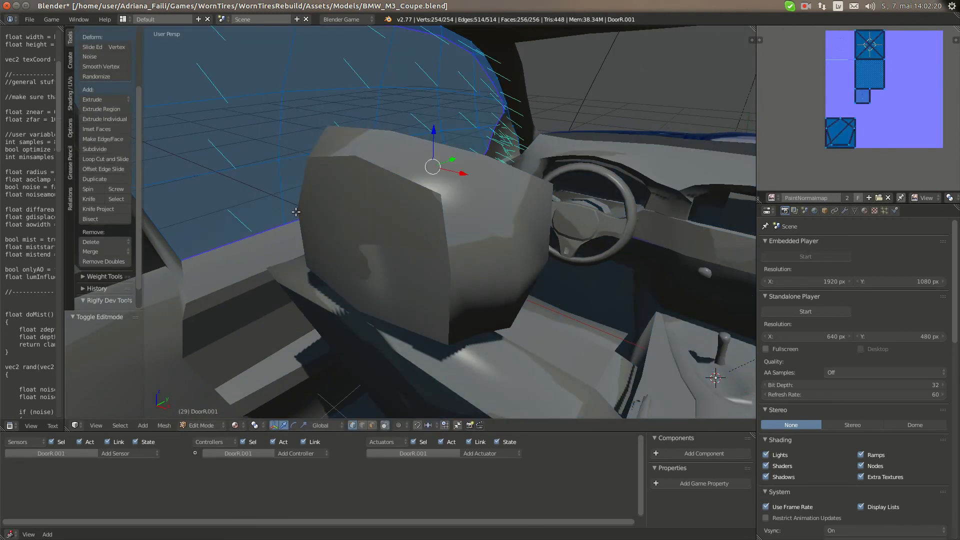
pyautogui.press('KP_Decimal')
# Try to recalculate the mirrored outer door's normals to the inside
pyautogui.click(161, 426)
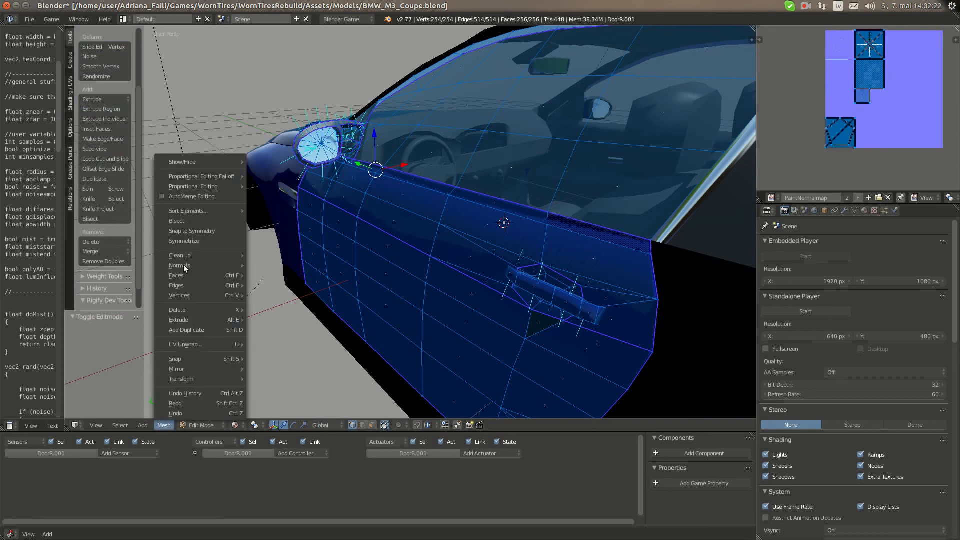
pyautogui.moveTo(184, 265)
pyautogui.click(320, 283)
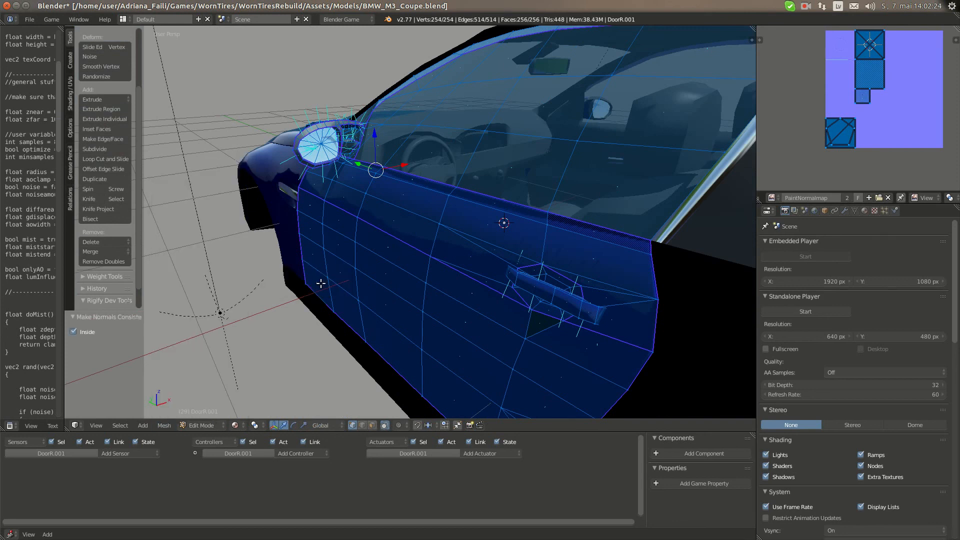
# Flip all the mirrored outer door's normals back to face outward and leave mesh editing
pyautogui.click(164, 426)
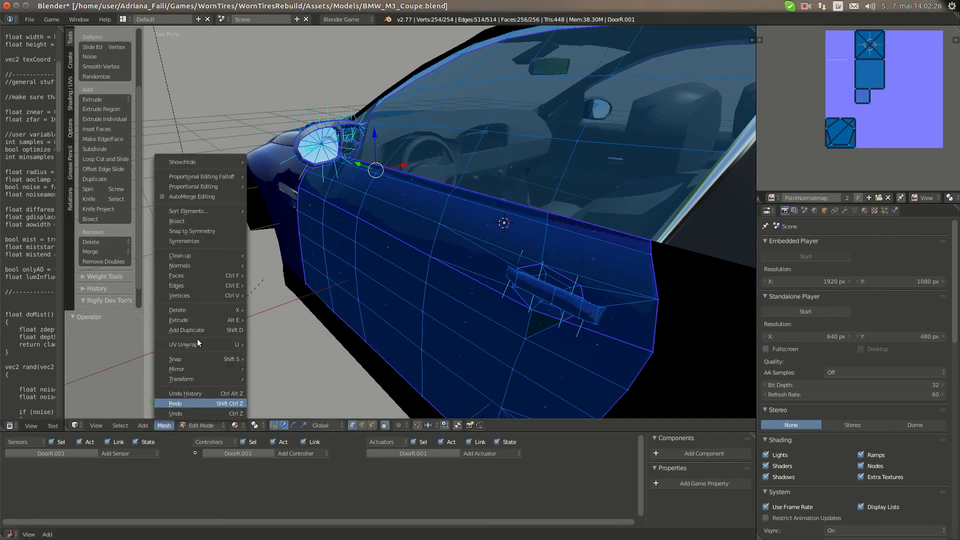
pyautogui.moveTo(194, 264)
pyautogui.click(275, 292)
pyautogui.press('a')
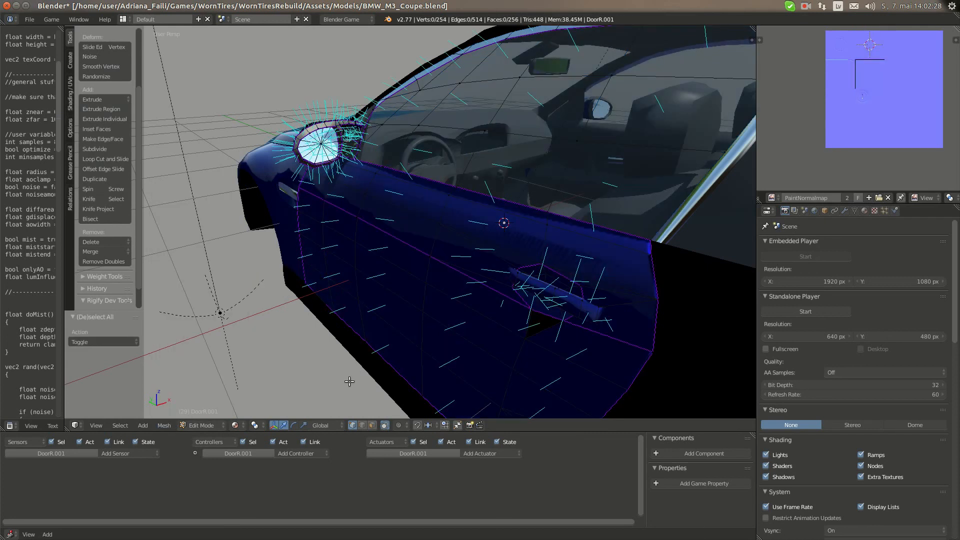
pyautogui.press('a')
pyautogui.press('Tab')
# Add the left door's inner panel to the selection and join the mirrored outer door into it
pyautogui.scroll(6, 442, 284)
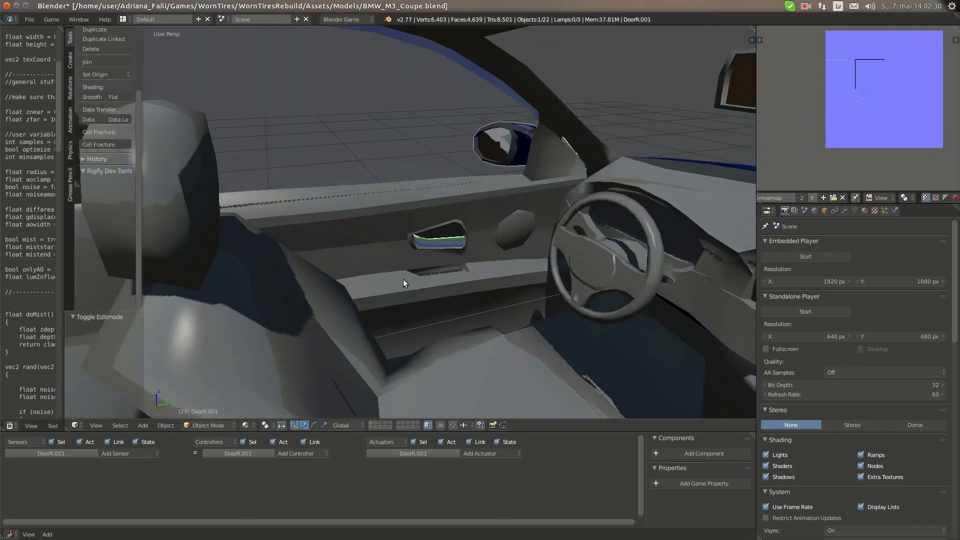
pyautogui.keyDown('shift'); pyautogui.rightClick(440, 261); pyautogui.keyUp('shift')
pyautogui.hotkey('ctrl', 'j')
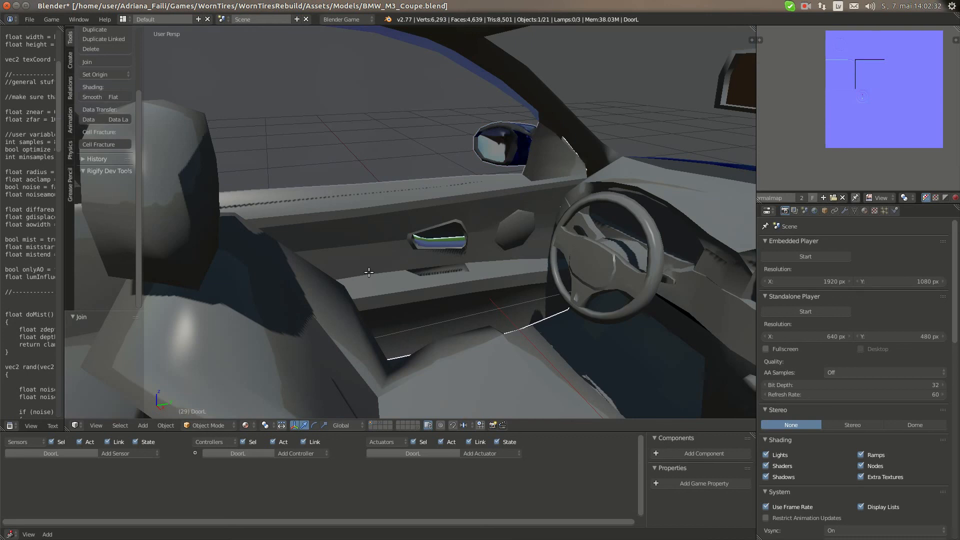
# Examine the joined left door's outer faces and normals in mesh editing, leaving the normals display off
pyautogui.press('Tab')
pyautogui.scroll(-6, 471, 263)
pyautogui.press('n')
pyautogui.scroll(-8, 681, 308)
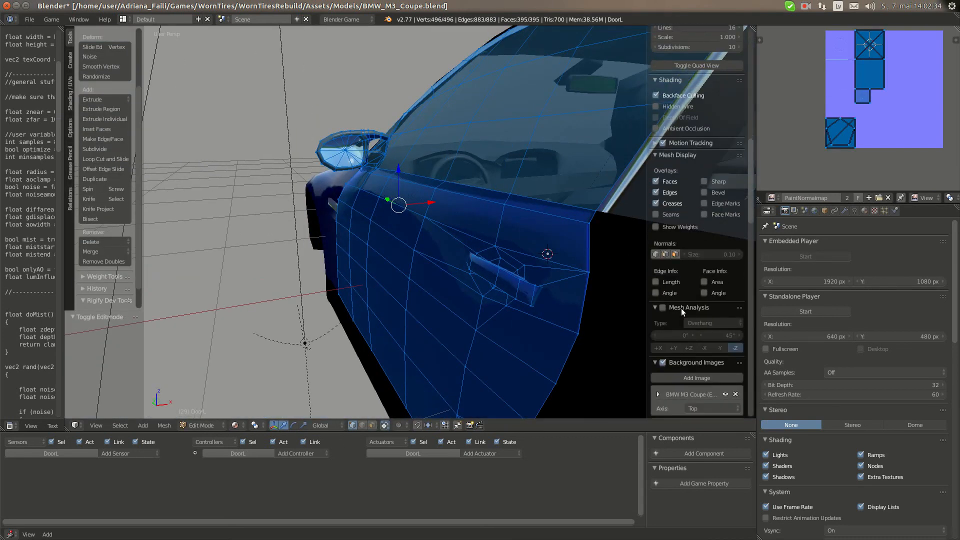
pyautogui.click(675, 234)
pyautogui.click(675, 235)
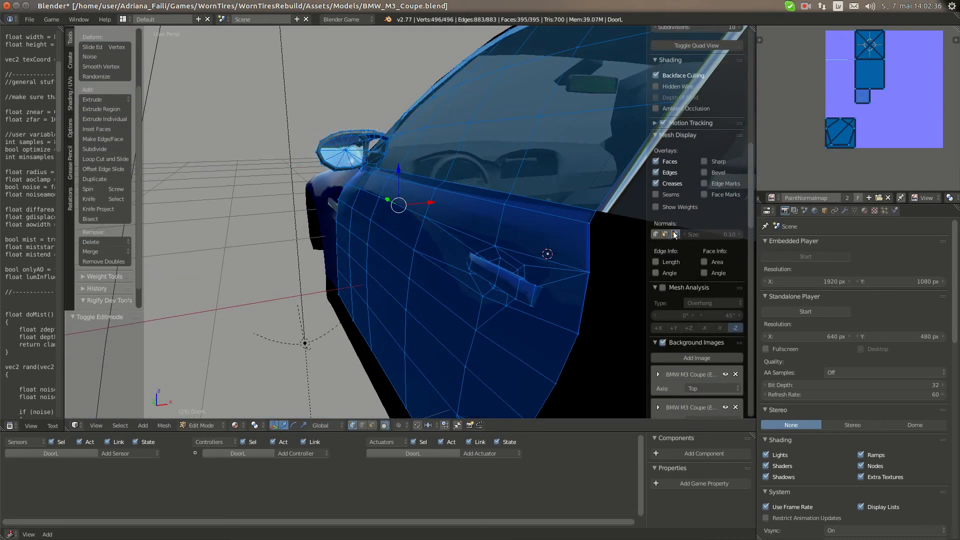
pyautogui.press('n')
pyautogui.moveTo(369, 221); pyautogui.dragTo(449, 236, button='middle')
pyautogui.scroll(-4, 450, 236)
pyautogui.press('Tab')
# Add an Edge Split modifier to the left door with Edge Angle off and Sharp Edges on
pyautogui.scroll(3, 449, 235)
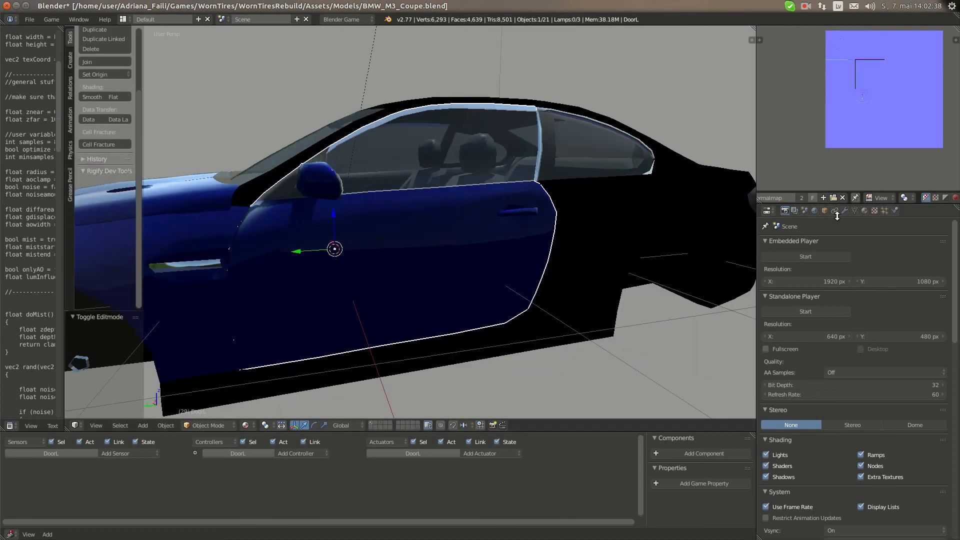
pyautogui.click(845, 210)
pyautogui.click(817, 246)
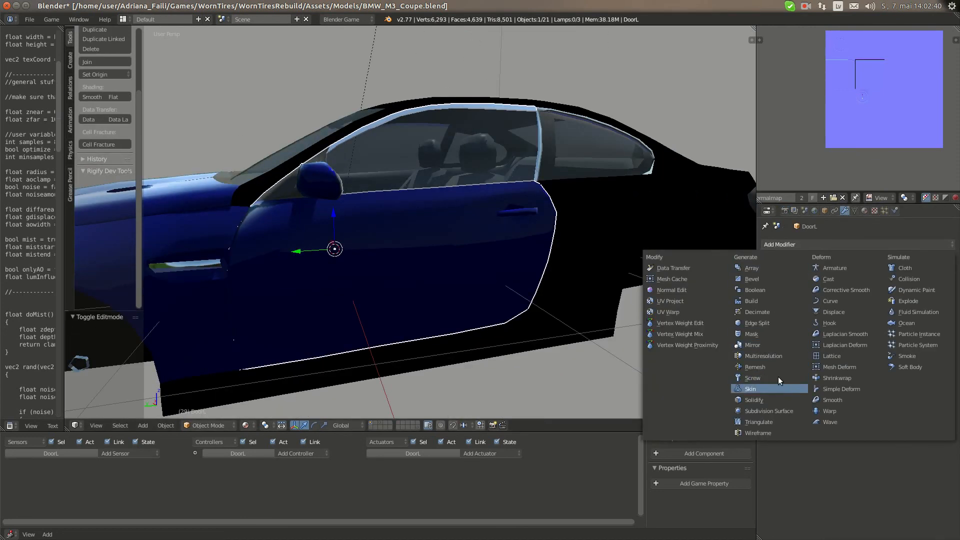
pyautogui.click(775, 323)
pyautogui.moveTo(371, 265); pyautogui.dragTo(408, 232, button='middle')
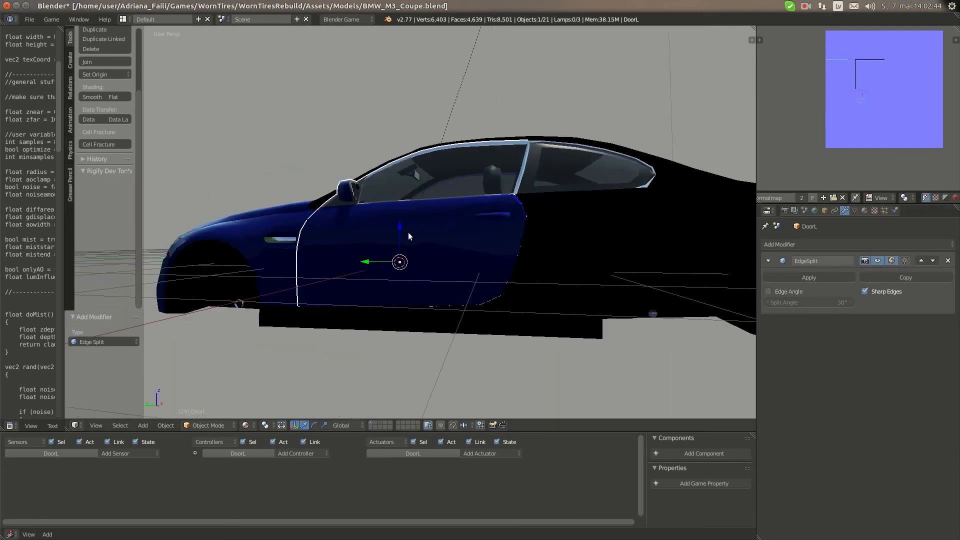
# Open the left door for mesh editing and enable edge selection
pyautogui.scroll(2, 467, 250)
pyautogui.press('Tab')
pyautogui.scroll(2, 460, 278)
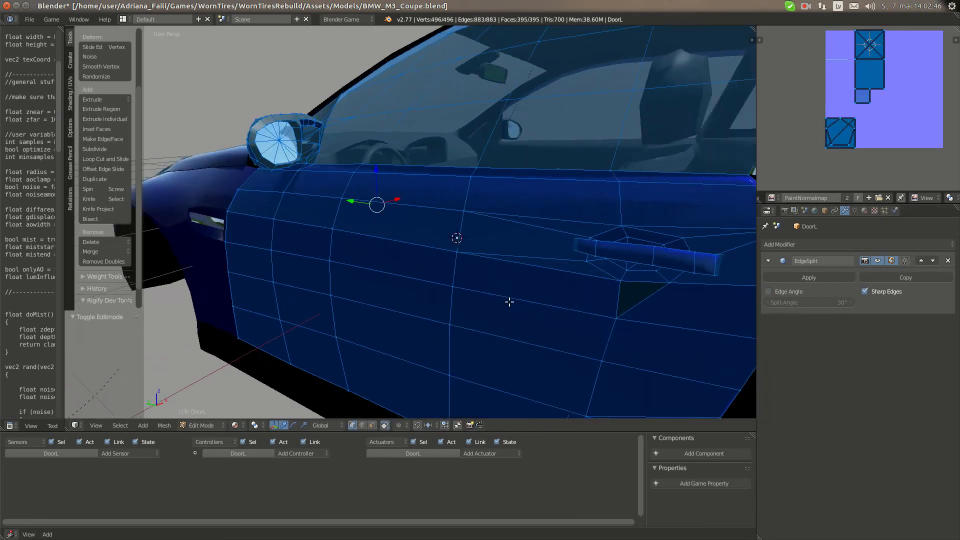
pyautogui.moveTo(509, 301); pyautogui.dragTo(499, 317, button='middle')
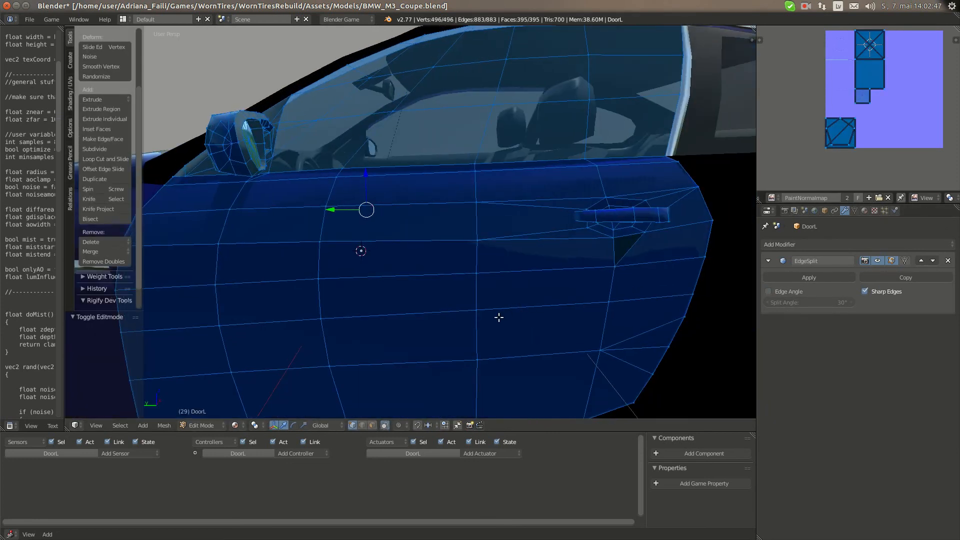
pyautogui.keyDown('shift'); pyautogui.click(362, 425); pyautogui.keyUp('shift')
pyautogui.moveTo(534, 332); pyautogui.dragTo(610, 238, button='middle')
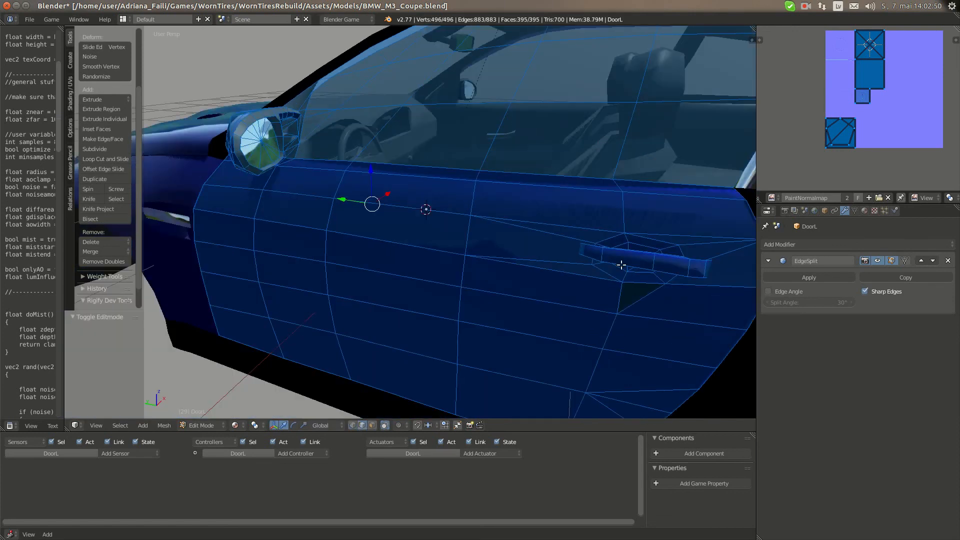
# Select the outline edges of the recess around the left door's outer handle
pyautogui.rightClick(610, 238)
pyautogui.keyDown('shift'); pyautogui.rightClick(671, 249); pyautogui.keyUp('shift')
pyautogui.keyDown('shift'); pyautogui.rightClick(670, 272); pyautogui.keyUp('shift')
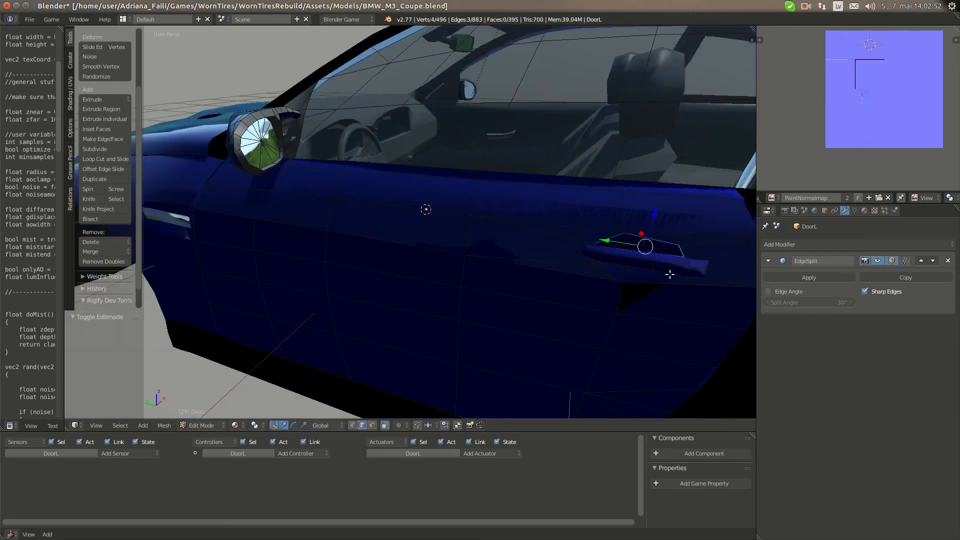
pyautogui.moveTo(671, 272); pyautogui.dragTo(681, 214, button='middle')
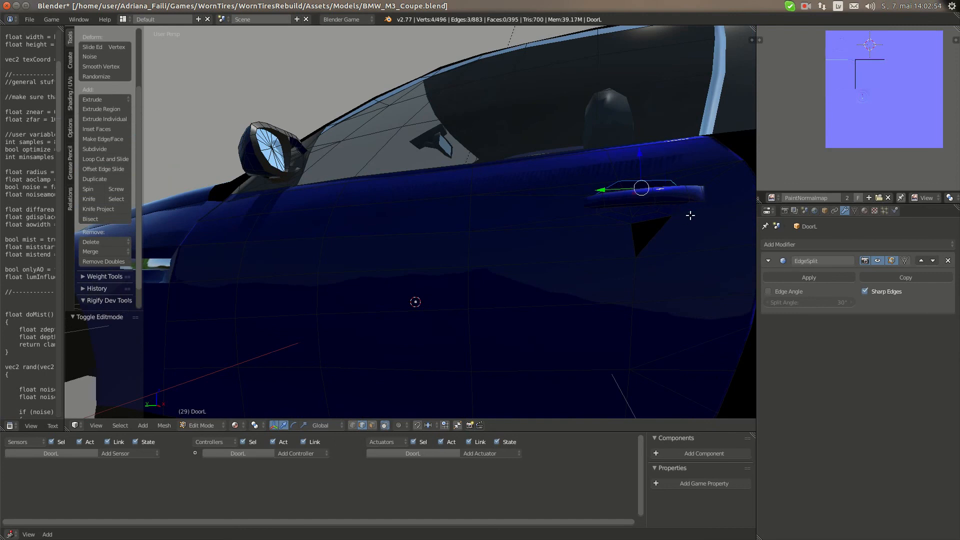
pyautogui.keyDown('shift'); pyautogui.rightClick(645, 220); pyautogui.keyUp('shift')
pyautogui.keyDown('shift'); pyautogui.rightClick(598, 211); pyautogui.keyUp('shift')
pyautogui.moveTo(625, 235); pyautogui.dragTo(609, 255, button='middle')
# Add the edges along the outer door's upper rear border and window sill to the selection
pyautogui.scroll(-2, 621, 260)
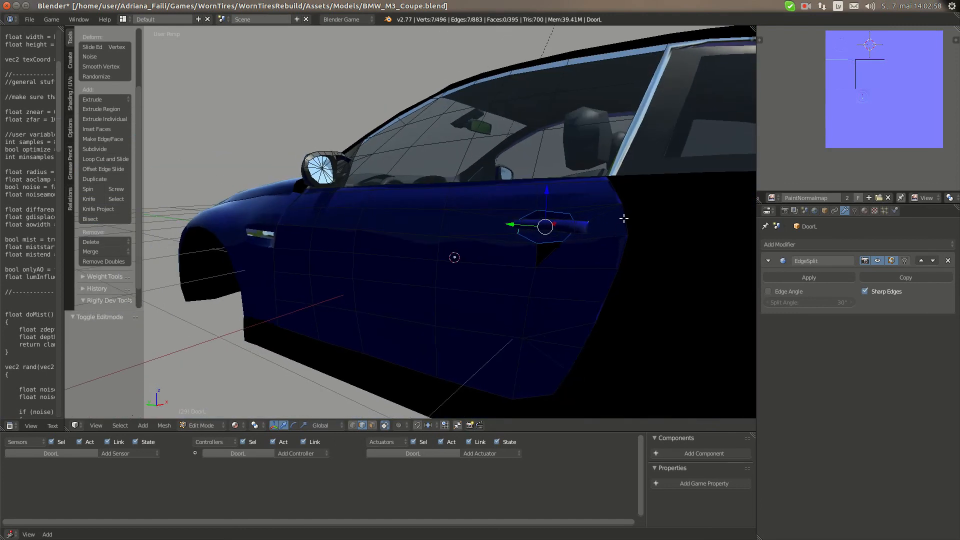
pyautogui.keyDown('shift'); pyautogui.rightClick(612, 184); pyautogui.keyUp('shift')
pyautogui.keyDown('shift'); pyautogui.rightClick(629, 214); pyautogui.keyUp('shift')
pyautogui.keyDown('shift'); pyautogui.rightClick(624, 243); pyautogui.keyUp('shift')
pyautogui.moveTo(618, 221); pyautogui.dragTo(610, 247, button='middle')
pyautogui.keyDown('shift'); pyautogui.rightClick(610, 217); pyautogui.keyUp('shift')
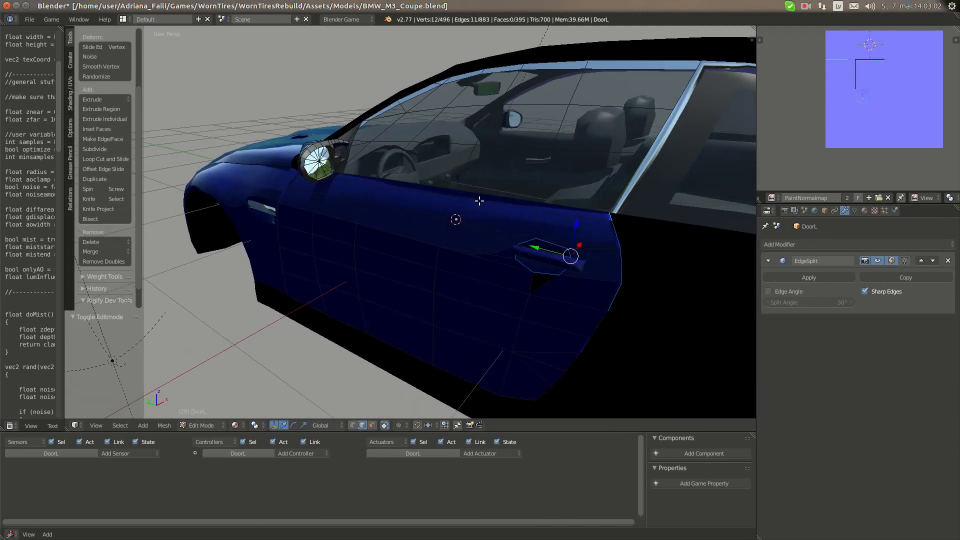
pyautogui.keyDown('shift'); pyautogui.rightClick(500, 197); pyautogui.keyUp('shift')
pyautogui.keyDown('shift'); pyautogui.rightClick(356, 173); pyautogui.keyUp('shift')
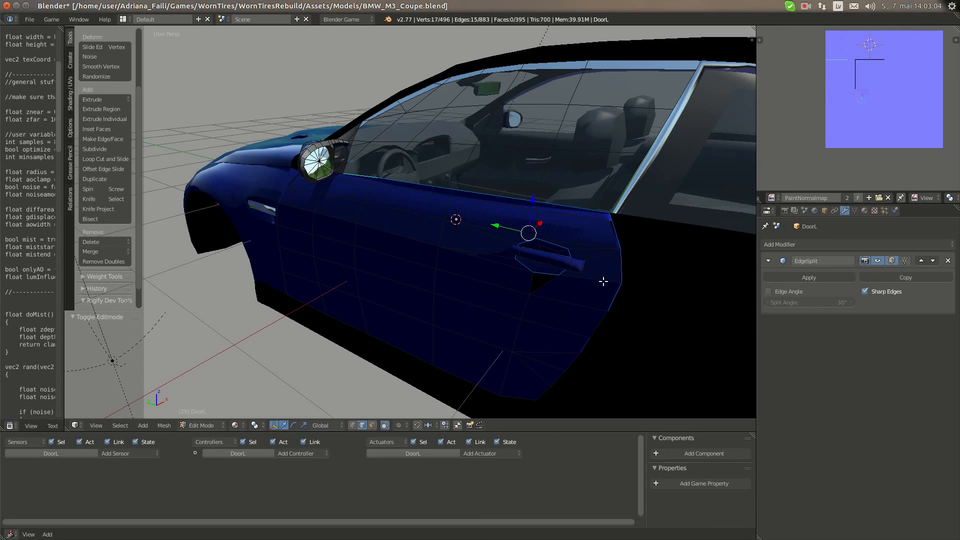
# Add the edges along the outer door's lower rear curve and bottom border to the selection
pyautogui.keyDown('shift'); pyautogui.rightClick(587, 342); pyautogui.keyUp('shift')
pyautogui.keyDown('shift'); pyautogui.rightClick(564, 372); pyautogui.keyUp('shift')
pyautogui.keyDown('shift'); pyautogui.rightClick(524, 397); pyautogui.keyUp('shift')
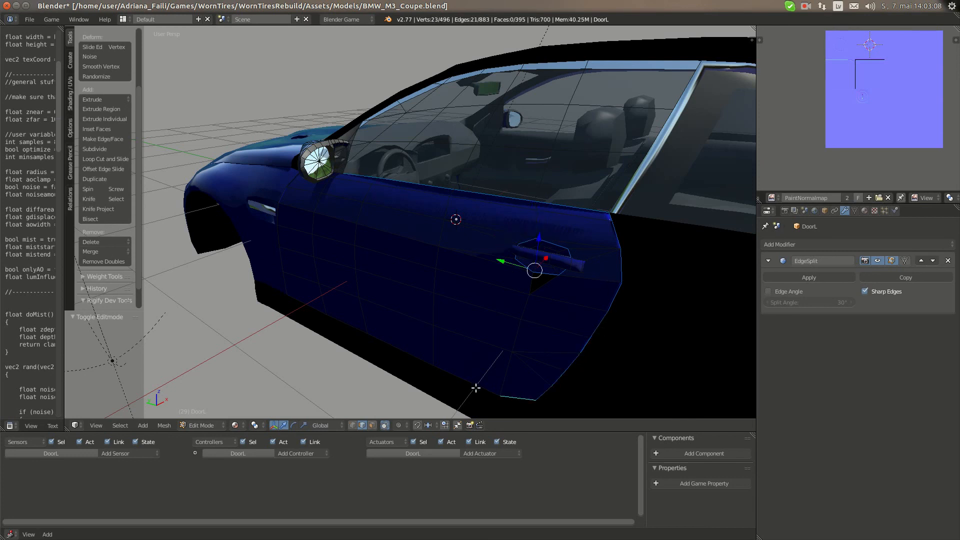
pyautogui.keyDown('ctrl'); pyautogui.rightClick(389, 347); pyautogui.keyUp('ctrl')
pyautogui.keyDown('ctrl'); pyautogui.rightClick(340, 326); pyautogui.keyUp('ctrl')
pyautogui.keyDown('ctrl'); pyautogui.rightClick(297, 300); pyautogui.keyUp('ctrl')
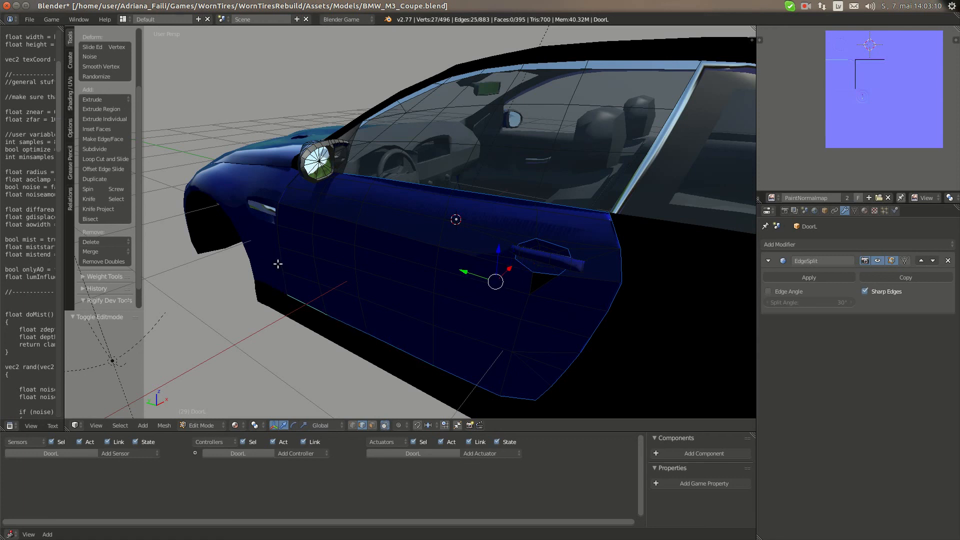
# Add the edges along the outer door's front border to the selection
pyautogui.keyDown('ctrl'); pyautogui.rightClick(278, 264); pyautogui.keyUp('ctrl')
pyautogui.keyDown('ctrl'); pyautogui.rightClick(279, 221); pyautogui.keyUp('ctrl')
pyautogui.keyDown('ctrl'); pyautogui.rightClick(295, 200); pyautogui.keyUp('ctrl')
pyautogui.moveTo(295, 201); pyautogui.dragTo(335, 199, button='middle')
# Add the horizontal crease edges running across the outer door toward its rear border to the selection
pyautogui.keyDown('ctrl'); pyautogui.rightClick(356, 239); pyautogui.keyUp('ctrl')
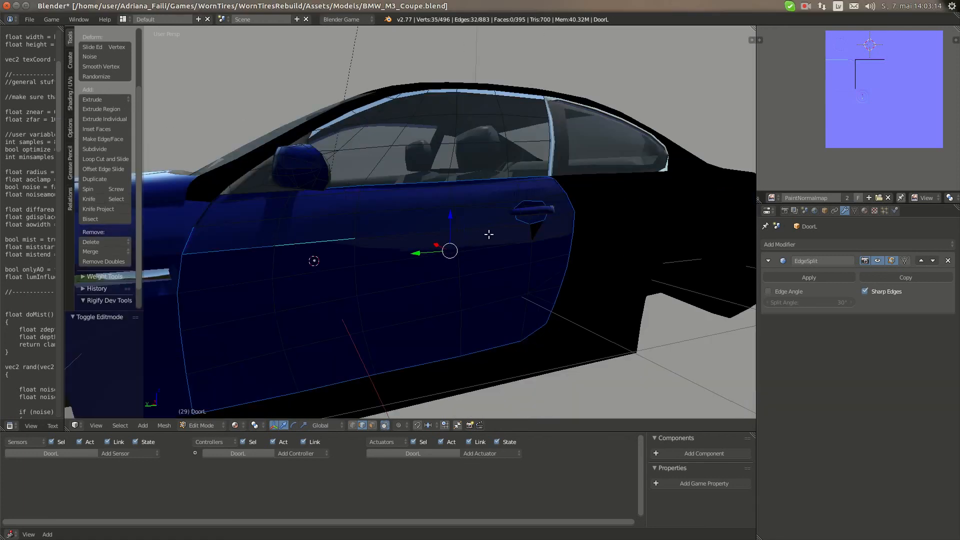
pyautogui.keyDown('ctrl'); pyautogui.rightClick(504, 228); pyautogui.keyUp('ctrl')
pyautogui.keyDown('shift'); pyautogui.rightClick(572, 221); pyautogui.keyUp('shift')
pyautogui.keyDown('shift'); pyautogui.rightClick(563, 214); pyautogui.keyUp('shift')
# Add the edges at the door's upper front corner and along the sill below the mirror to the selection
pyautogui.keyDown('shift'); pyautogui.moveTo(267, 229); pyautogui.dragTo(377, 275, button='middle'); pyautogui.keyUp('shift')
pyautogui.scroll(3, 397, 279)
pyautogui.scroll(1, 396, 279)
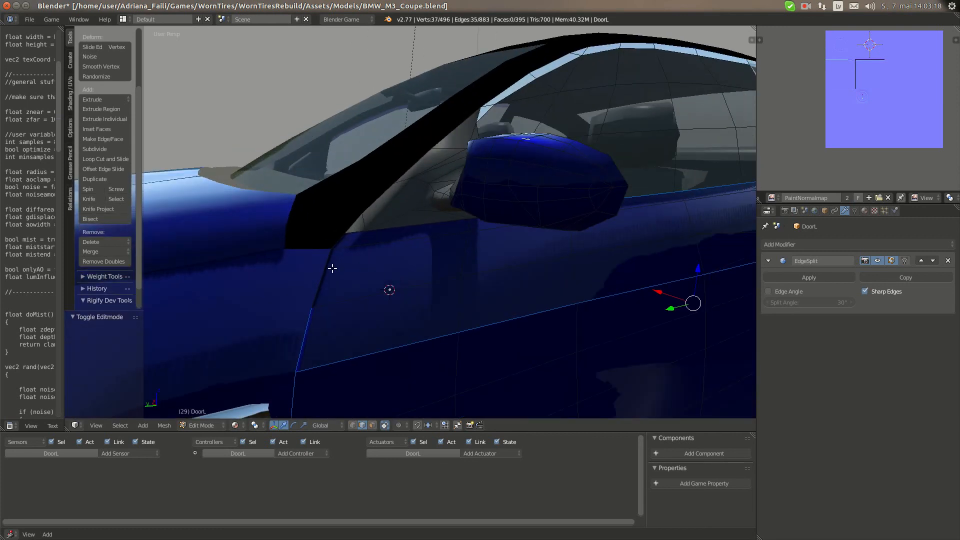
pyautogui.keyDown('shift'); pyautogui.rightClick(332, 268); pyautogui.keyUp('shift')
pyautogui.keyDown('shift'); pyautogui.rightClick(362, 232); pyautogui.keyUp('shift')
pyautogui.moveTo(531, 253); pyautogui.dragTo(500, 206, button='middle')
pyautogui.keyDown('shift'); pyautogui.rightClick(500, 204); pyautogui.keyUp('shift')
pyautogui.keyDown('shift'); pyautogui.rightClick(507, 196); pyautogui.keyUp('shift')
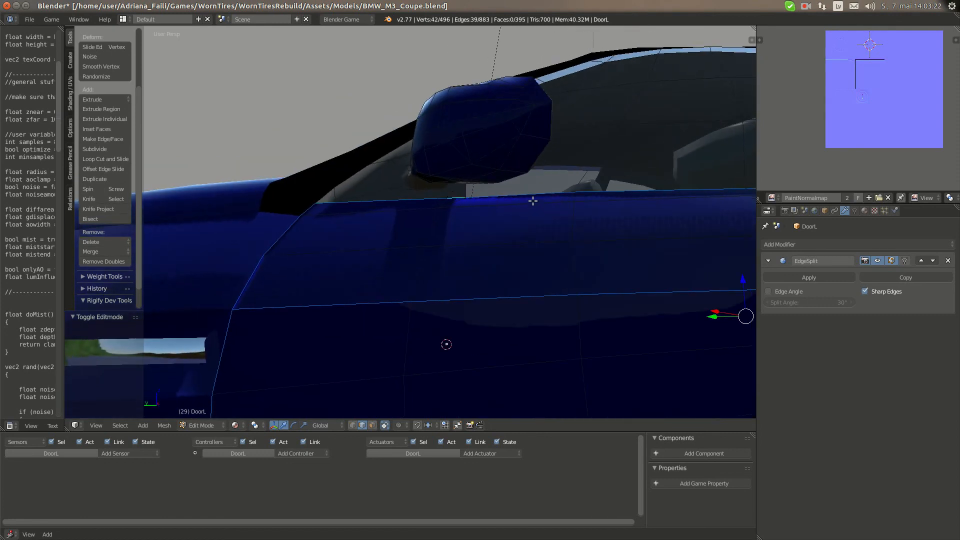
# Add the edges along the side window's front border, rising from the sill behind the mirror, to the selection
pyautogui.moveTo(409, 200); pyautogui.dragTo(414, 228, button='middle')
pyautogui.keyDown('shift'); pyautogui.rightClick(414, 228); pyautogui.keyUp('shift')
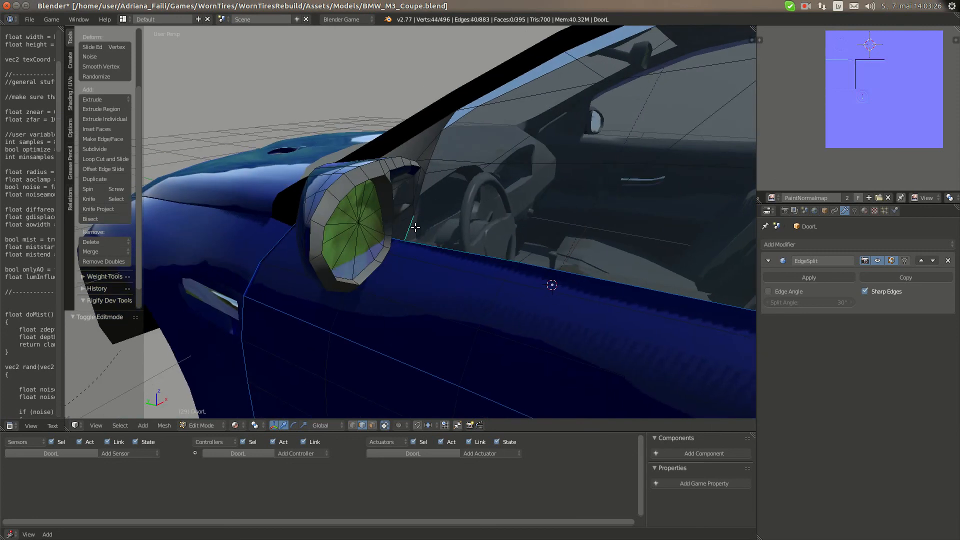
pyautogui.keyDown('shift'); pyautogui.rightClick(427, 185); pyautogui.keyUp('shift')
pyautogui.keyDown('shift'); pyautogui.rightClick(433, 162); pyautogui.keyUp('shift')
pyautogui.keyDown('shift'); pyautogui.rightClick(435, 150); pyautogui.keyUp('shift')
pyautogui.moveTo(467, 133); pyautogui.dragTo(520, 113, button='middle')
pyautogui.press('Tab')
pyautogui.press('Tab')
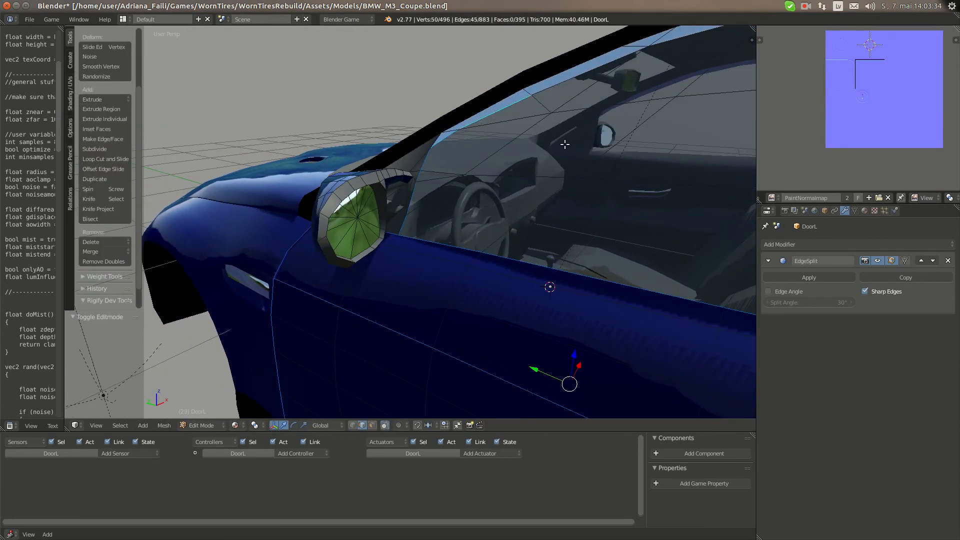
# Add the edges along the window frame's upper border, from its front corner toward the roof, to the selection
pyautogui.scroll(-3, 565, 145)
pyautogui.moveTo(565, 145); pyautogui.dragTo(581, 128, button='middle')
pyautogui.keyDown('shift'); pyautogui.rightClick(536, 139); pyautogui.keyUp('shift')
pyautogui.keyDown('shift'); pyautogui.rightClick(582, 138); pyautogui.keyUp('shift')
pyautogui.scroll(-3, 594, 170)
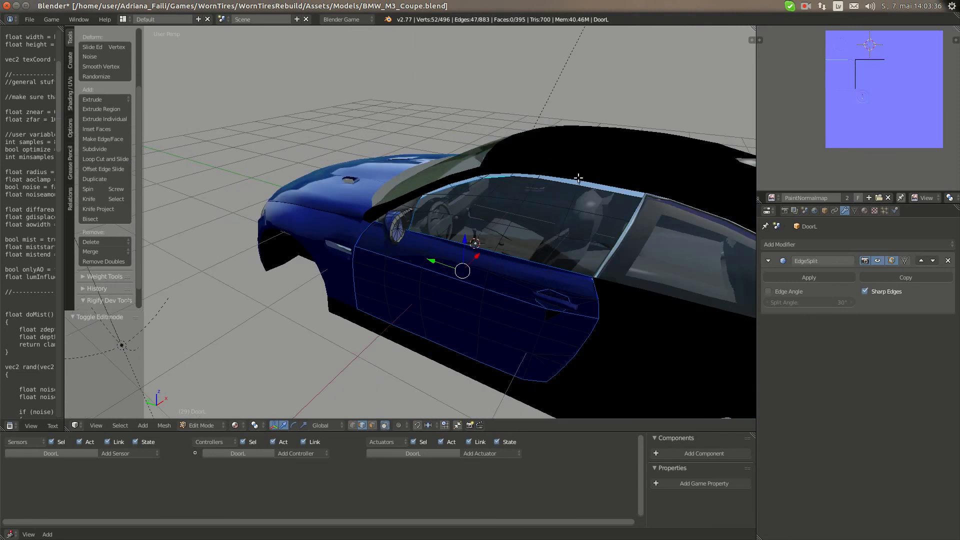
pyautogui.keyDown('shift'); pyautogui.rightClick(548, 180); pyautogui.keyUp('shift')
pyautogui.keyDown('shift'); pyautogui.rightClick(564, 183); pyautogui.keyUp('shift')
# Add the border edges of the small bracket joining the mirror's upper arm to the door to the selection
pyautogui.scroll(4, 433, 211)
pyautogui.keyDown('shift'); pyautogui.rightClick(465, 220); pyautogui.keyUp('shift')
pyautogui.moveTo(433, 210); pyautogui.dragTo(357, 274, button='middle')
pyautogui.scroll(5, 444, 250)
pyautogui.keyDown('shift'); pyautogui.rightClick(356, 275); pyautogui.keyUp('shift')
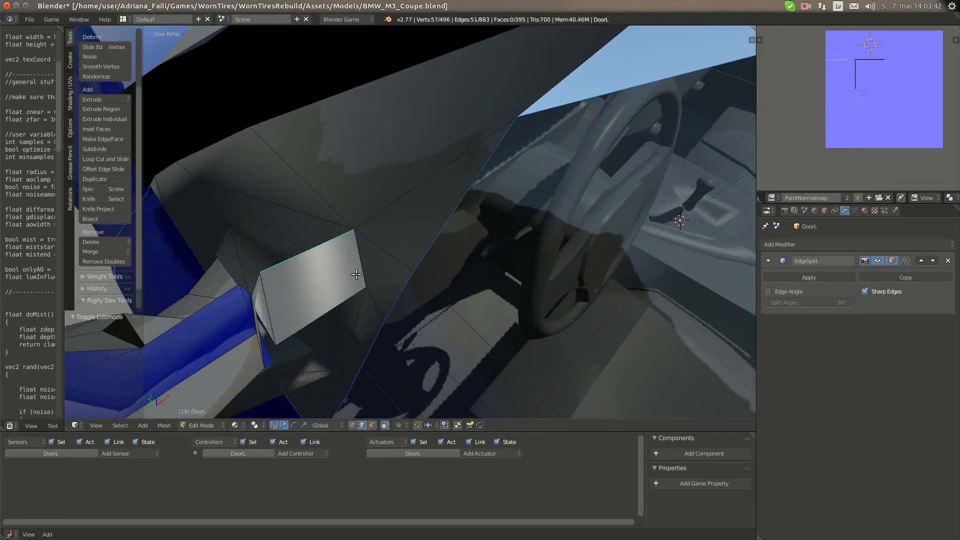
pyautogui.moveTo(260, 323); pyautogui.dragTo(218, 272, button='middle')
pyautogui.keyDown('shift'); pyautogui.rightClick(206, 240); pyautogui.keyUp('shift')
pyautogui.keyDown('shift'); pyautogui.rightClick(180, 253); pyautogui.keyUp('shift')
pyautogui.keyDown('shift'); pyautogui.rightClick(206, 269); pyautogui.keyUp('shift')
# Add the edges along the upper rim of the mirror housing to the selection
pyautogui.moveTo(237, 209); pyautogui.dragTo(363, 258, button='middle')
pyautogui.keyDown('shift'); pyautogui.rightClick(387, 281); pyautogui.keyUp('shift')
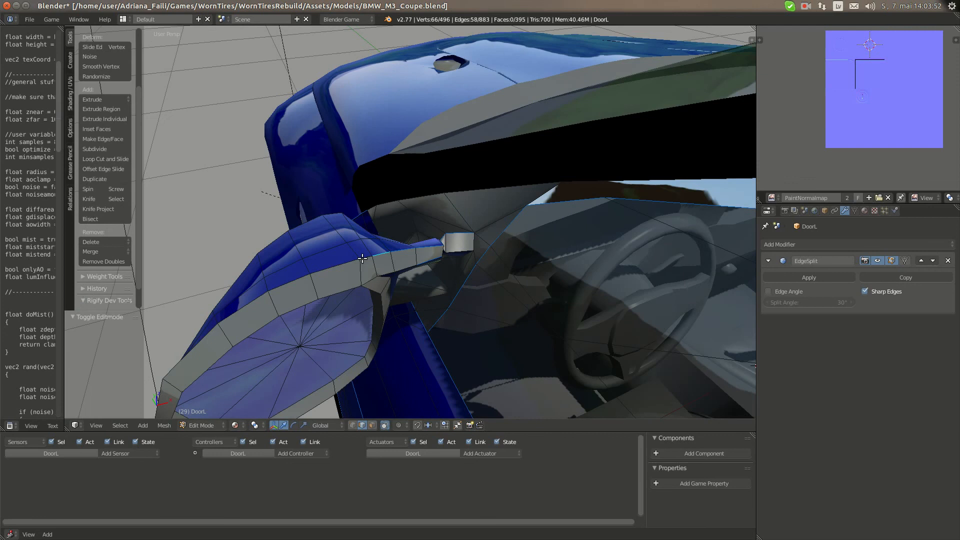
pyautogui.keyDown('shift'); pyautogui.rightClick(333, 268); pyautogui.keyUp('shift')
pyautogui.keyDown('shift'); pyautogui.rightClick(278, 281); pyautogui.keyUp('shift')
pyautogui.moveTo(284, 292); pyautogui.dragTo(312, 276, button='middle')
pyautogui.keyDown('shift'); pyautogui.rightClick(318, 277); pyautogui.keyUp('shift')
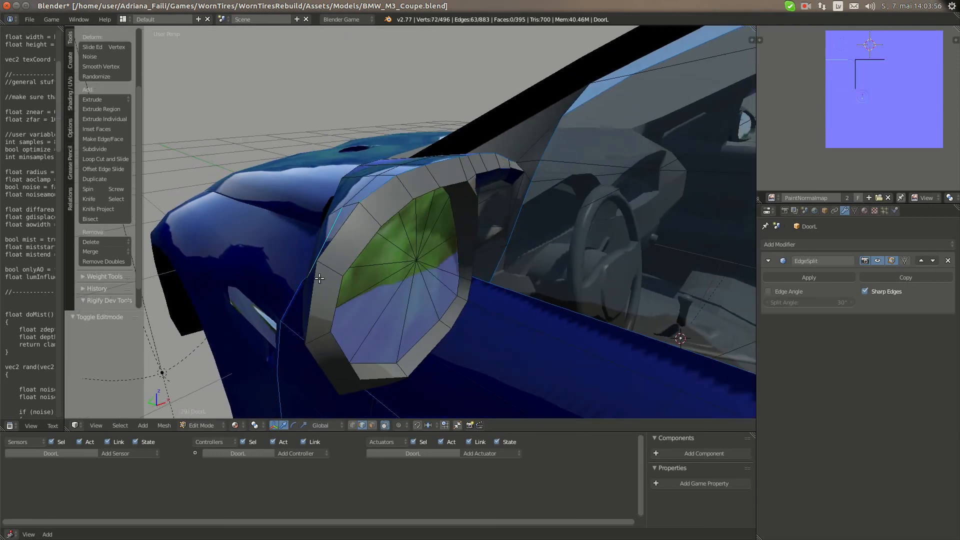
# Add the edges along the outer side and underside of the mirror housing's rim to the selection
pyautogui.keyDown('shift'); pyautogui.rightClick(344, 233); pyautogui.keyUp('shift')
pyautogui.keyDown('shift'); pyautogui.rightClick(316, 365); pyautogui.keyUp('shift')
pyautogui.moveTo(316, 364); pyautogui.dragTo(333, 315, button='middle')
pyautogui.keyDown('shift'); pyautogui.rightClick(297, 242); pyautogui.keyUp('shift')
pyautogui.moveTo(297, 242); pyautogui.dragTo(332, 235, button='middle')
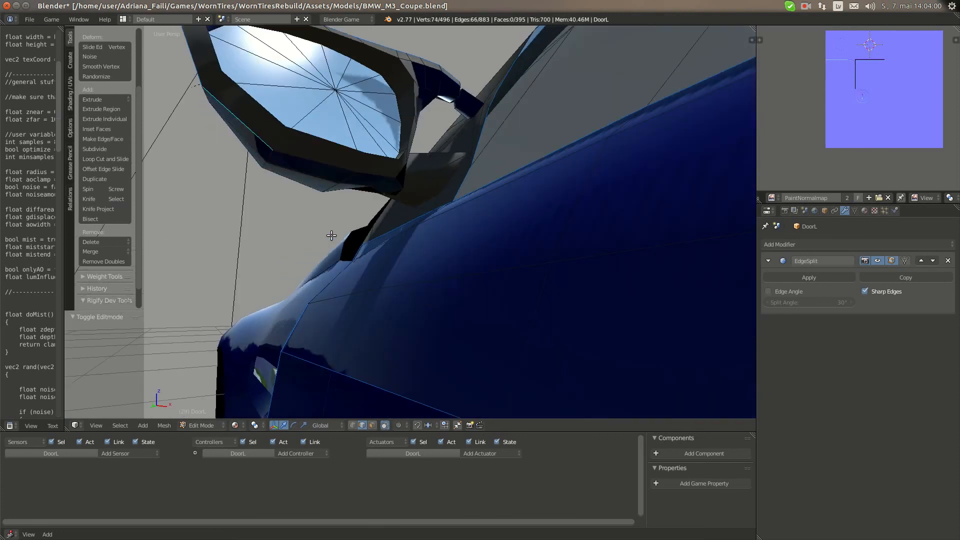
pyautogui.keyDown('shift'); pyautogui.rightClick(373, 167); pyautogui.keyUp('shift')
# Add the edges along the inner side of the mirror housing's rim, facing the window, to the selection
pyautogui.moveTo(395, 172); pyautogui.dragTo(302, 213, button='middle')
pyautogui.scroll(2, 336, 266)
pyautogui.keyDown('shift'); pyautogui.rightClick(303, 212); pyautogui.keyUp('shift')
pyautogui.keyDown('shift'); pyautogui.rightClick(323, 168); pyautogui.keyUp('shift')
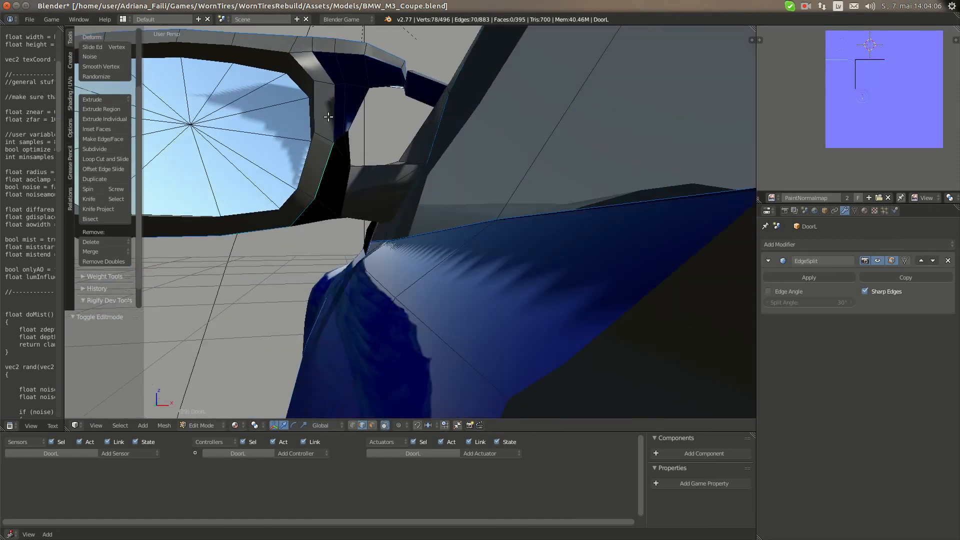
pyautogui.keyDown('shift'); pyautogui.rightClick(336, 110); pyautogui.keyUp('shift')
pyautogui.keyDown('shift'); pyautogui.rightClick(322, 71); pyautogui.keyUp('shift')
pyautogui.scroll(-4, 302, 106)
pyautogui.moveTo(306, 100); pyautogui.dragTo(315, 136, button='middle')
pyautogui.scroll(3, 338, 155)
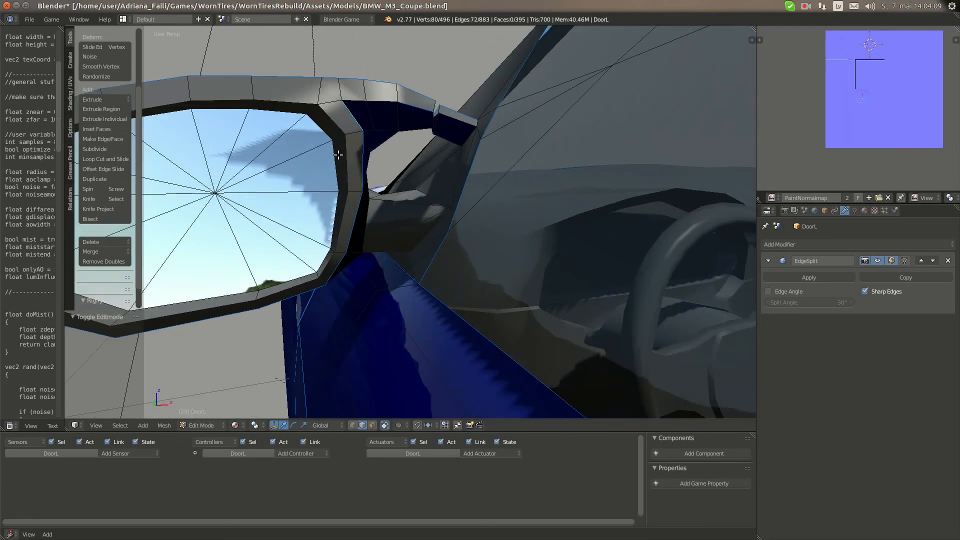
pyautogui.keyDown('alt'); pyautogui.keyDown('shift'); pyautogui.rightClick(331, 119); pyautogui.keyUp('shift'); pyautogui.keyUp('alt')
# Add the edge loop around the mirror glass, where it meets the inner frame, to the selection
pyautogui.moveTo(263, 150); pyautogui.dragTo(263, 193, button='middle')
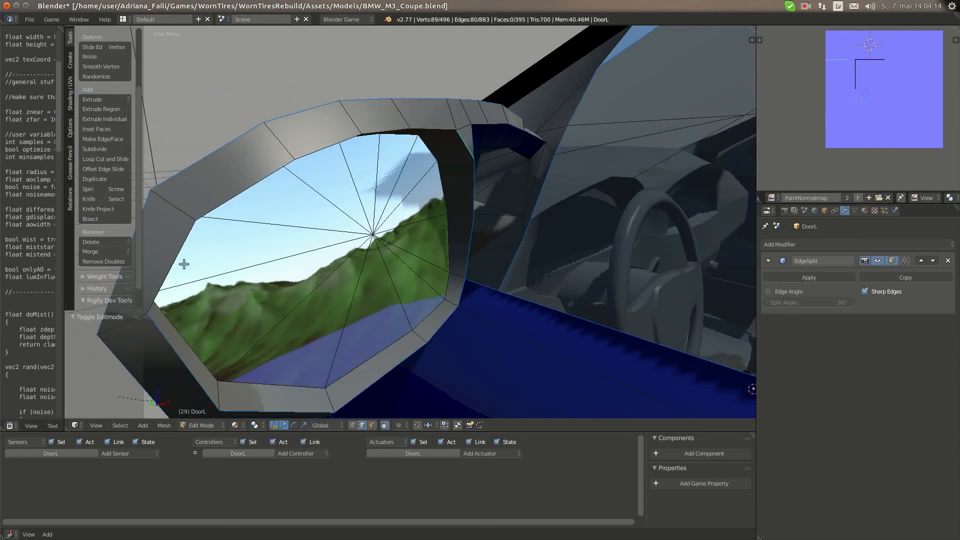
pyautogui.keyDown('shift'); pyautogui.rightClick(186, 258); pyautogui.keyUp('shift')
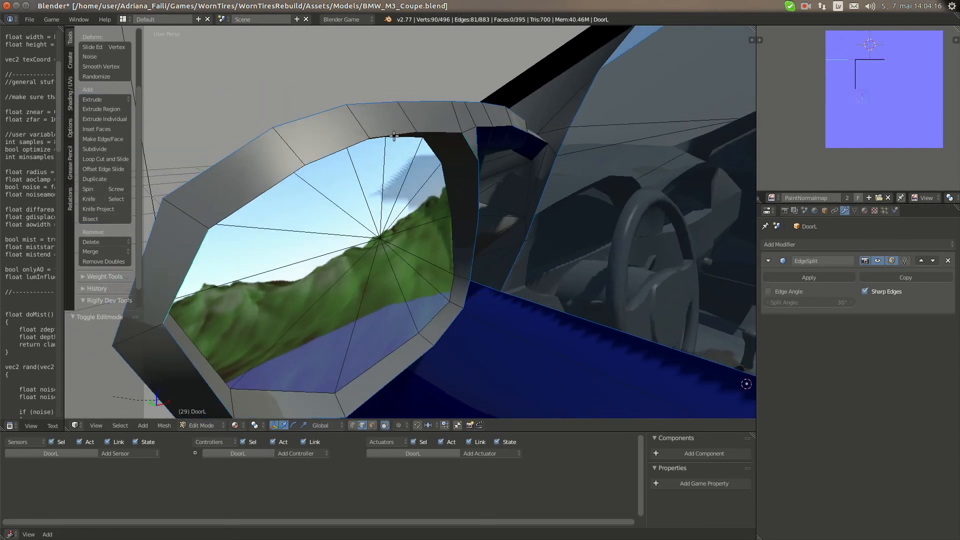
pyautogui.keyDown('shift'); pyautogui.rightClick(348, 144); pyautogui.keyUp('shift')
pyautogui.keyDown('shift'); pyautogui.rightClick(257, 197); pyautogui.keyUp('shift')
pyautogui.keyDown('shift'); pyautogui.rightClick(395, 134); pyautogui.keyUp('shift')
pyautogui.keyDown('shift'); pyautogui.rightClick(446, 131); pyautogui.keyUp('shift')
pyautogui.moveTo(396, 192); pyautogui.dragTo(367, 183, button='middle')
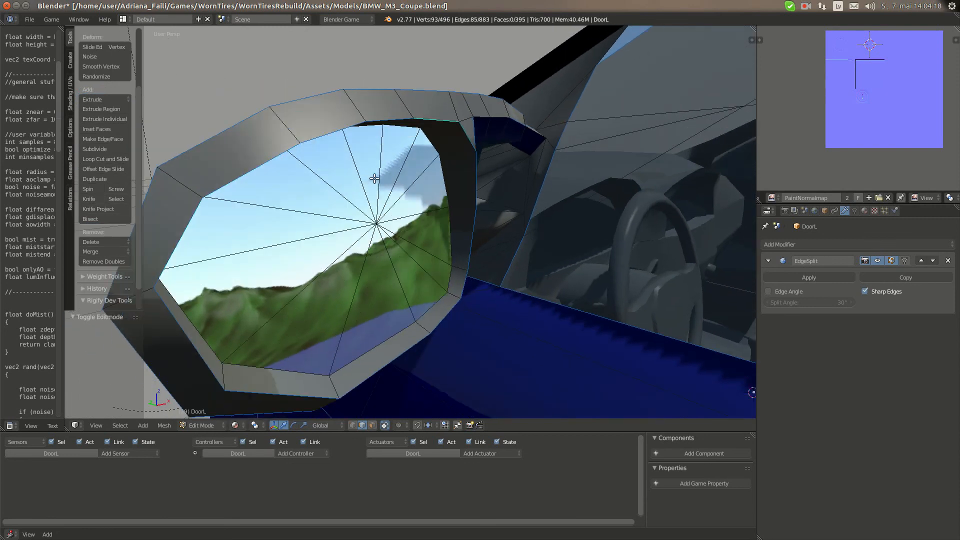
pyautogui.moveTo(427, 173); pyautogui.dragTo(429, 179, button='middle')
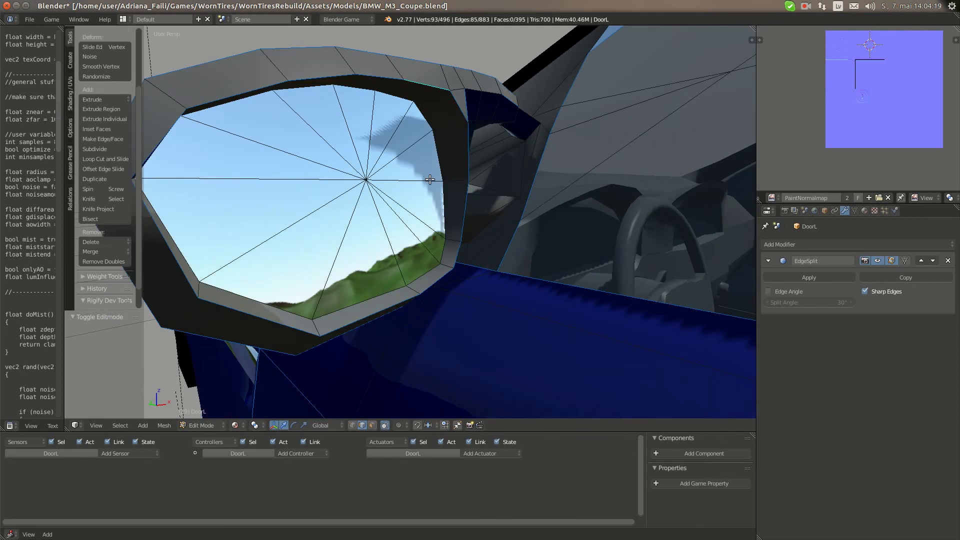
pyautogui.keyDown('alt'); pyautogui.keyDown('shift'); pyautogui.rightClick(436, 148); pyautogui.keyUp('shift'); pyautogui.keyUp('alt')
pyautogui.scroll(-4, 406, 183)
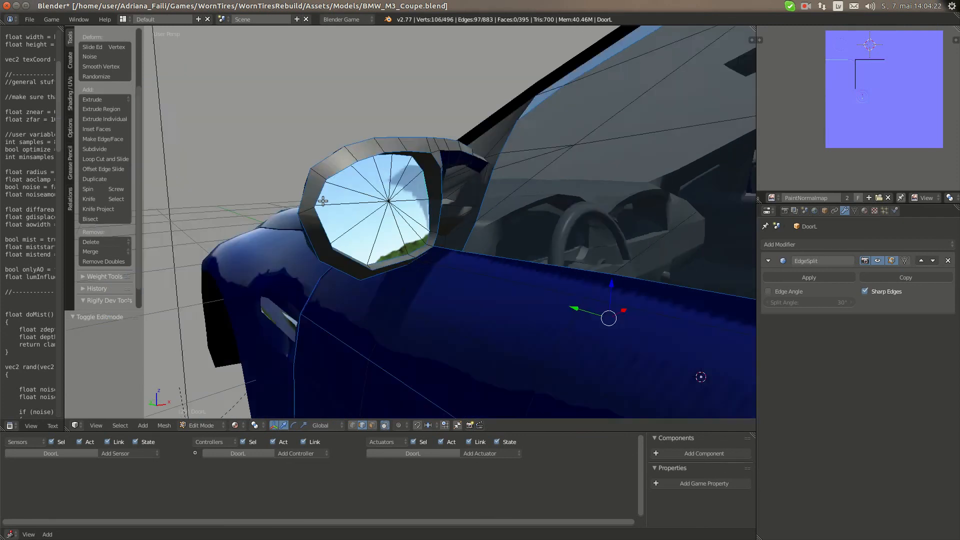
# Add the edges on the mirror's front where the grey stalk meets the blue shell to the selection
pyautogui.moveTo(350, 201); pyautogui.dragTo(431, 206, button='middle')
pyautogui.scroll(4, 360, 240)
pyautogui.keyDown('shift'); pyautogui.rightClick(389, 203); pyautogui.keyUp('shift')
pyautogui.keyDown('shift'); pyautogui.rightClick(439, 257); pyautogui.keyUp('shift')
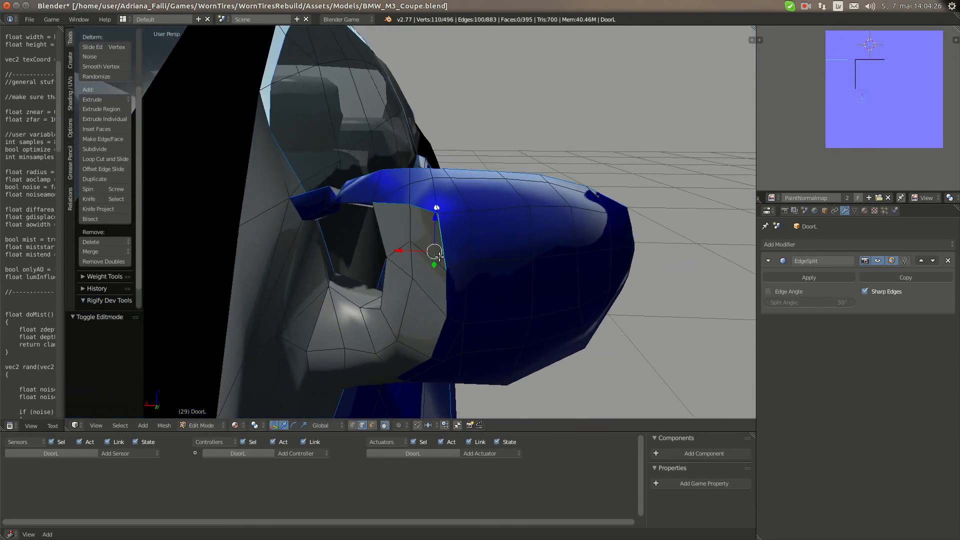
pyautogui.keyDown('shift'); pyautogui.rightClick(438, 336); pyautogui.keyUp('shift')
pyautogui.keyDown('shift'); pyautogui.rightClick(388, 376); pyautogui.keyUp('shift')
# Add the edges around the opening between the mirror's stalk and its upper arm to the selection
pyautogui.moveTo(388, 376); pyautogui.dragTo(505, 318, button='middle')
pyautogui.keyDown('shift'); pyautogui.rightClick(324, 221); pyautogui.keyUp('shift')
pyautogui.keyDown('shift'); pyautogui.rightClick(401, 329); pyautogui.keyUp('shift')
pyautogui.keyDown('shift'); pyautogui.rightClick(543, 352); pyautogui.keyUp('shift')
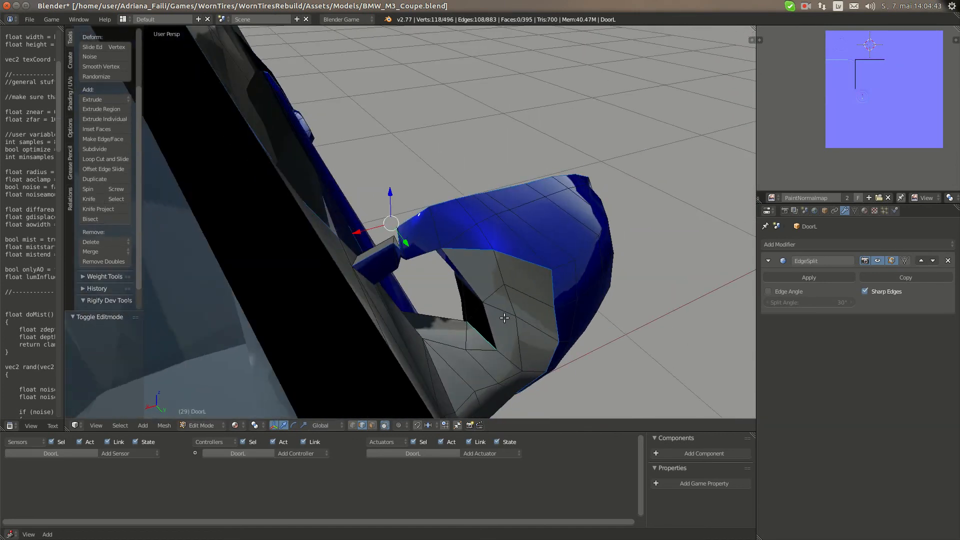
pyautogui.keyDown('shift'); pyautogui.rightClick(459, 267); pyautogui.keyUp('shift')
pyautogui.moveTo(460, 267); pyautogui.dragTo(346, 285, button='middle')
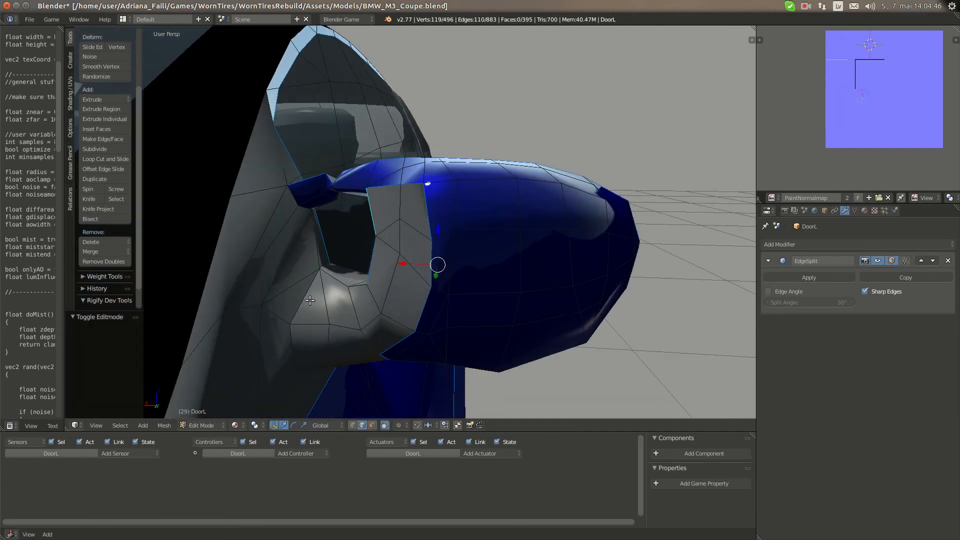
# Add the edges around the base and underside of the mirror's grey stalk to the selection
pyautogui.keyDown('shift'); pyautogui.rightClick(294, 345); pyautogui.keyUp('shift')
pyautogui.moveTo(294, 345); pyautogui.dragTo(150, 265, button='middle')
pyautogui.keyDown('shift'); pyautogui.rightClick(267, 233); pyautogui.keyUp('shift')
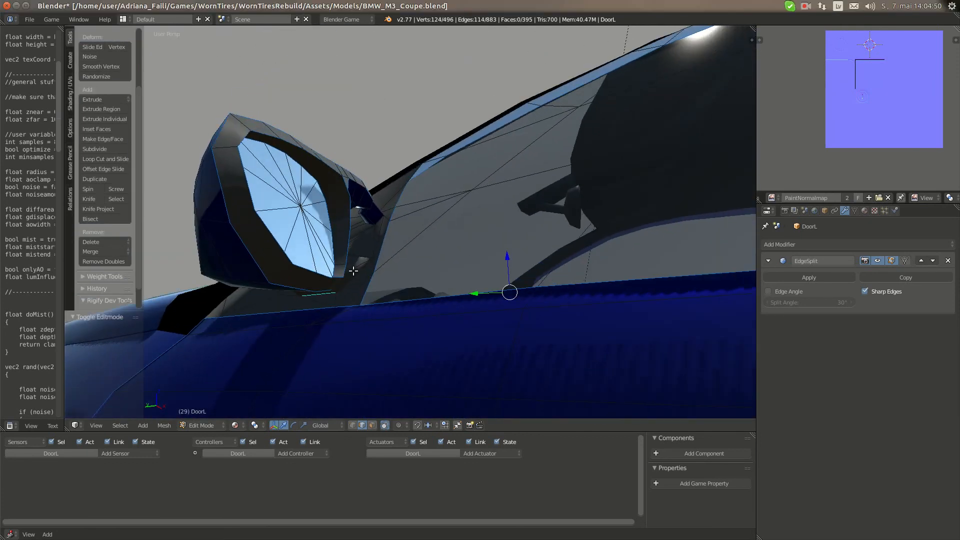
pyautogui.keyDown('shift'); pyautogui.rightClick(354, 272); pyautogui.keyUp('shift')
pyautogui.moveTo(353, 272); pyautogui.dragTo(372, 226, button='middle')
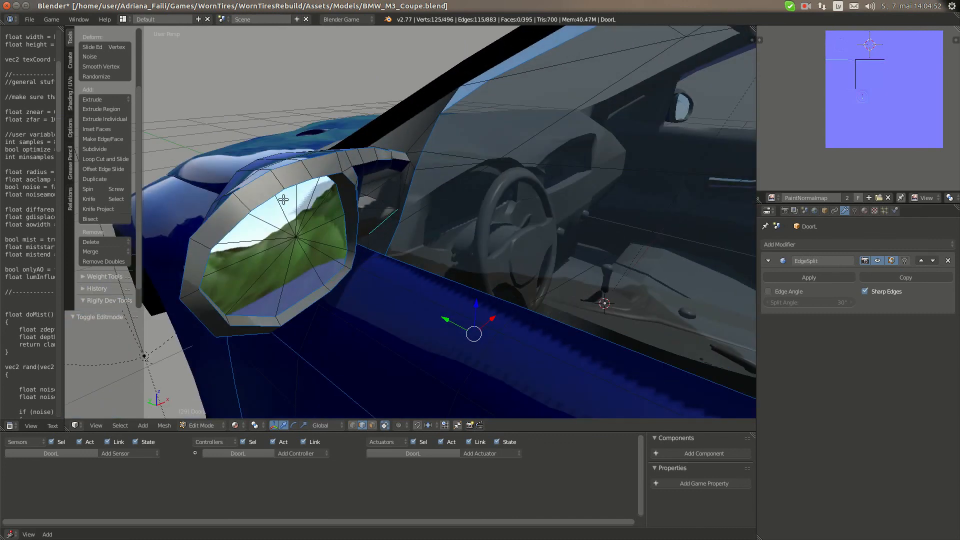
pyautogui.moveTo(283, 200); pyautogui.dragTo(450, 230, button='middle')
pyautogui.keyDown('shift'); pyautogui.rightClick(326, 291); pyautogui.keyUp('shift')
# Add the remaining edges around the mirror's mount to the selection and check the outline from several angles
pyautogui.scroll(-4, 325, 291)
pyautogui.moveTo(417, 320); pyautogui.dragTo(450, 312, button='middle')
pyautogui.scroll(4, 320, 255)
pyautogui.scroll(-3, 278, 233)
pyautogui.moveTo(300, 233); pyautogui.dragTo(395, 161, button='middle')
pyautogui.keyDown('shift'); pyautogui.rightClick(419, 157); pyautogui.keyUp('shift')
pyautogui.keyDown('shift'); pyautogui.rightClick(413, 167); pyautogui.keyUp('shift')
pyautogui.moveTo(300, 187); pyautogui.dragTo(430, 175, button='middle')
pyautogui.moveTo(247, 197); pyautogui.dragTo(286, 197, button='middle')
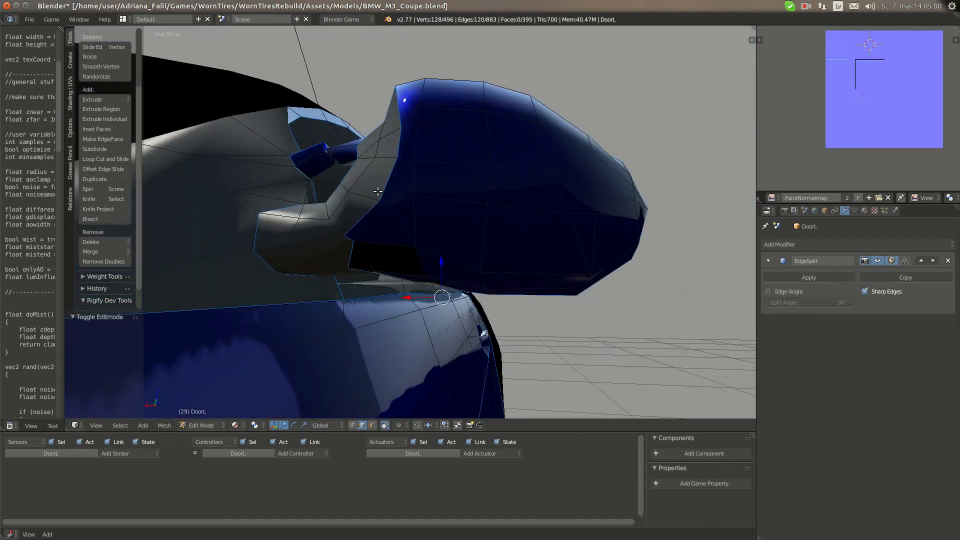
pyautogui.moveTo(378, 191); pyautogui.dragTo(314, 262, button='middle')
pyautogui.moveTo(220, 345); pyautogui.dragTo(190, 380, button='middle')
# Try to split the door mesh along the selected edges with the Edge Split operation
pyautogui.click(164, 425)
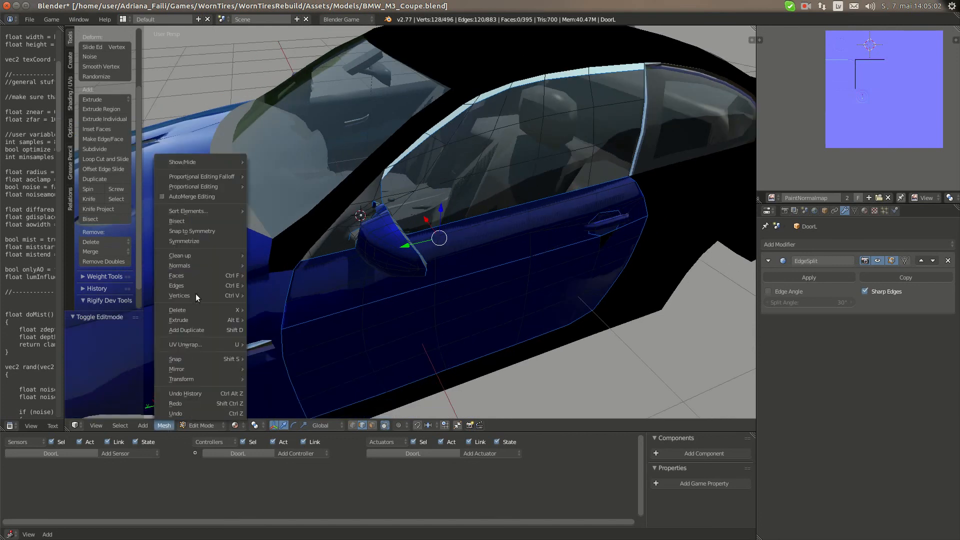
pyautogui.moveTo(211, 275)
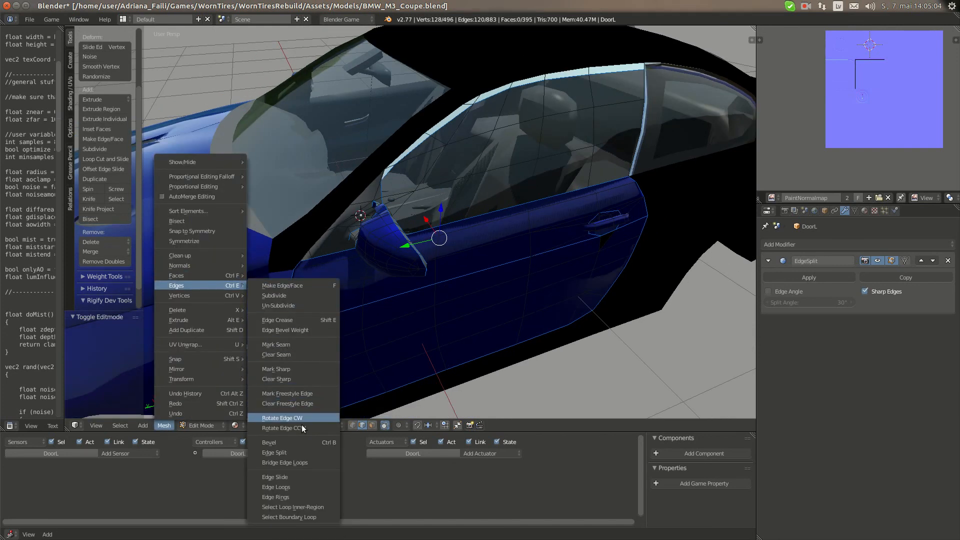
pyautogui.click(304, 451)
pyautogui.press('a')
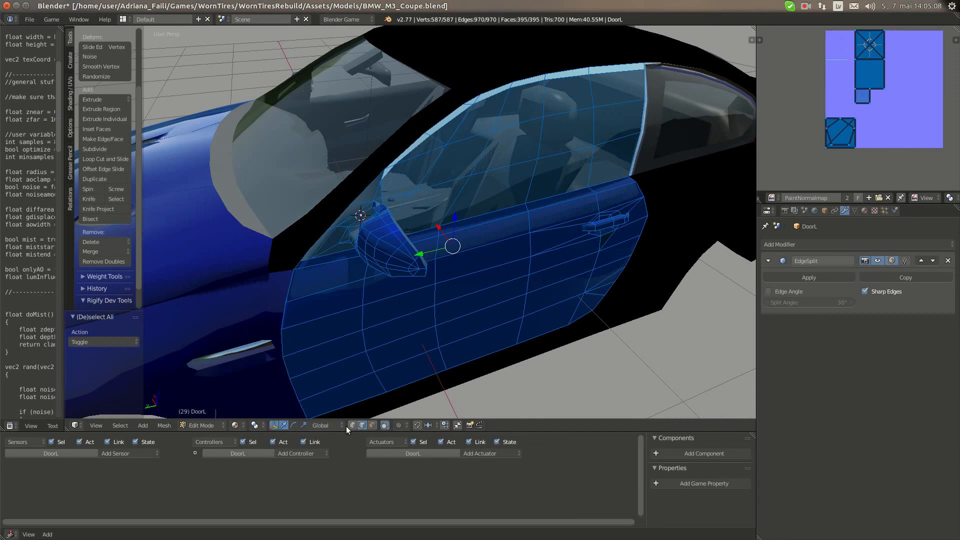
pyautogui.press('a')
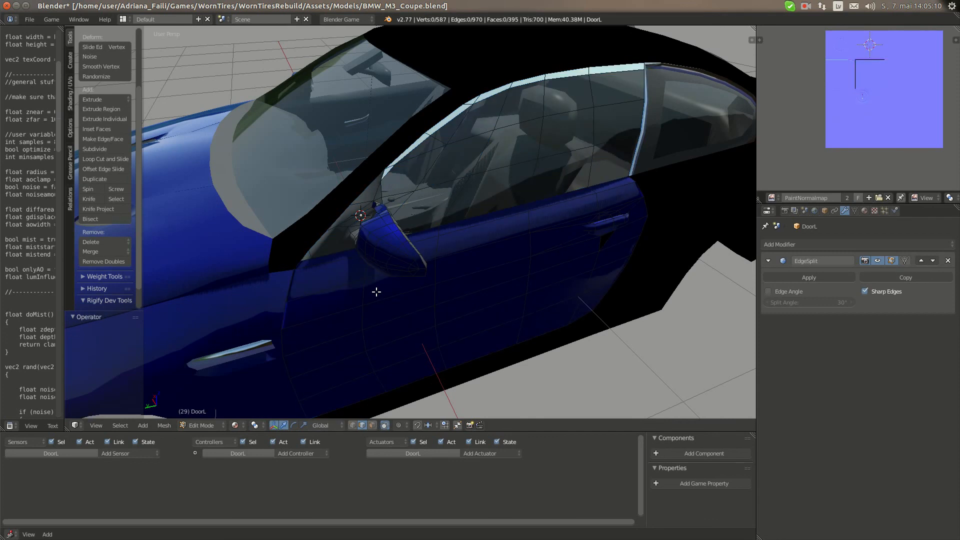
pyautogui.hotkey('ctrl', 'z')
pyautogui.hotkey('ctrl', 'z')
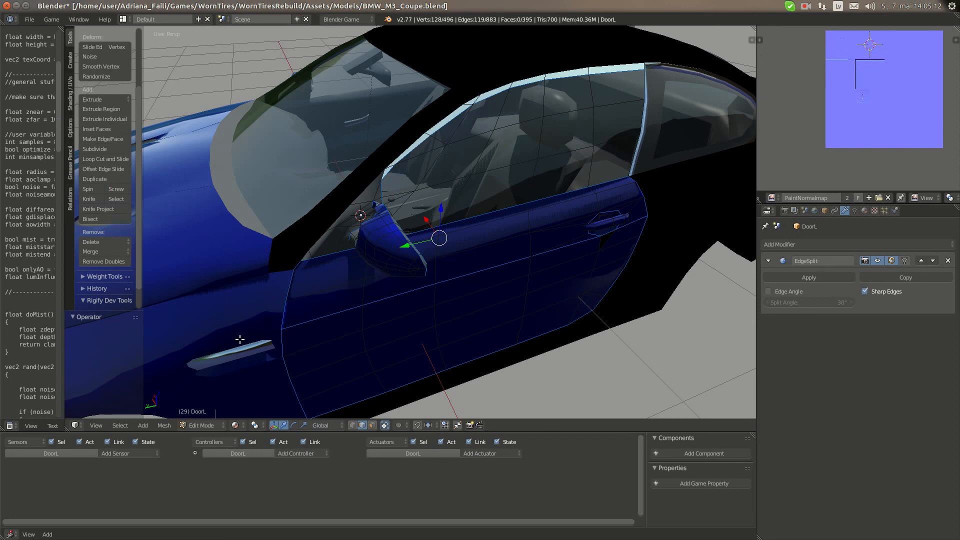
pyautogui.hotkey('ctrl', 'z')
# Add the missing edges around the mirror's stalk again and mark the whole edge selection as sharp
pyautogui.scroll(5, 292, 237)
pyautogui.moveTo(293, 235); pyautogui.dragTo(317, 193, button='middle')
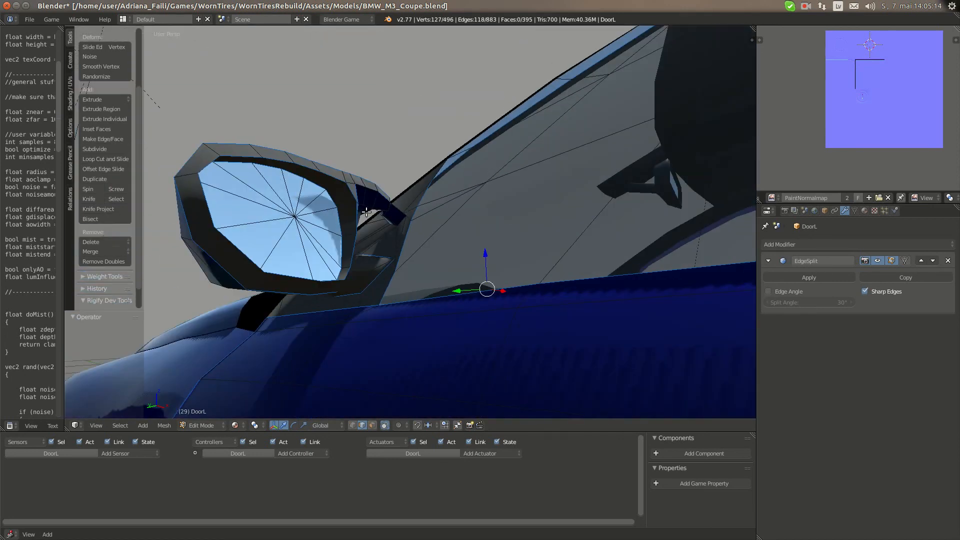
pyautogui.moveTo(379, 230); pyautogui.dragTo(308, 251, button='middle')
pyautogui.keyDown('shift'); pyautogui.rightClick(369, 254); pyautogui.keyUp('shift')
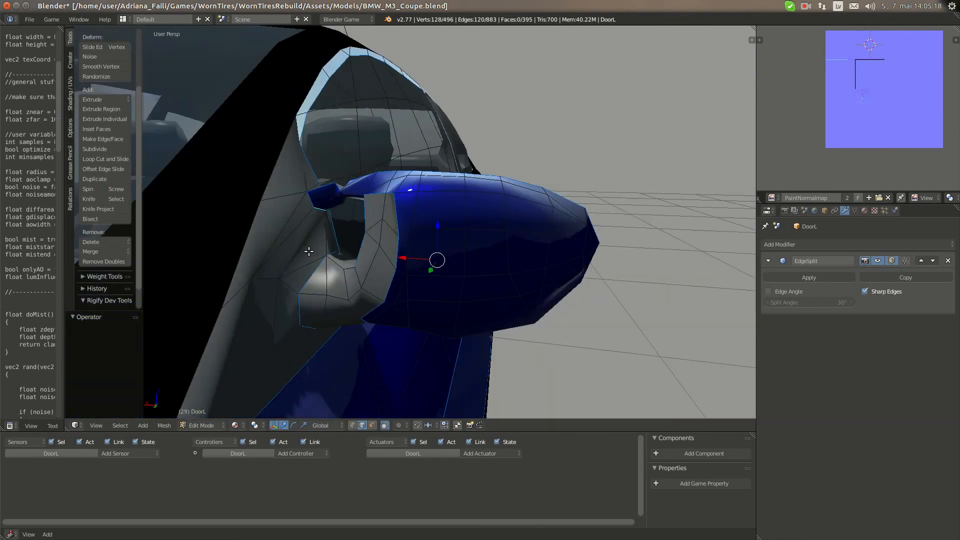
pyautogui.keyDown('shift'); pyautogui.rightClick(311, 250); pyautogui.keyUp('shift')
pyautogui.hotkey('ctrl', 'e')
pyautogui.click(311, 250)
pyautogui.press('a')
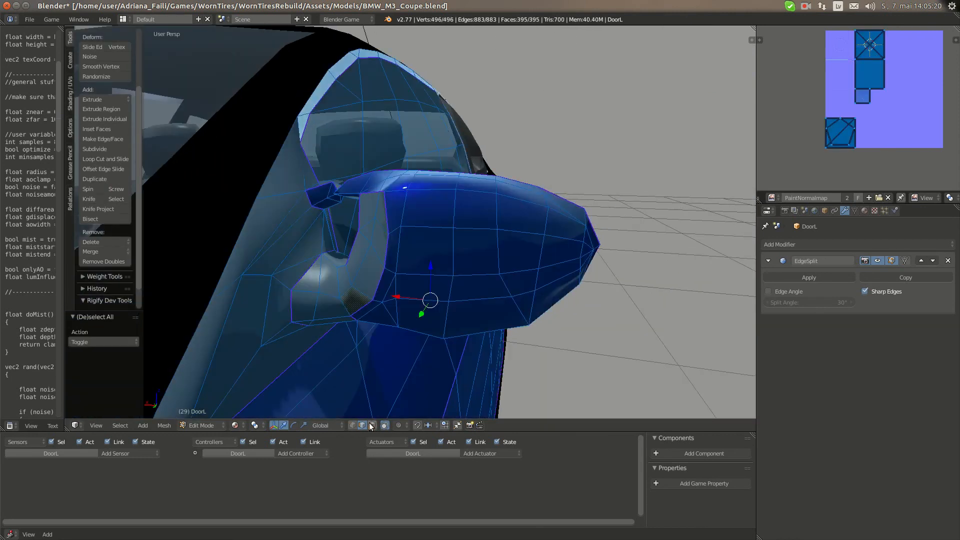
# Examine the left door's shading and its marked edges around the mirror, handle and rear border
pyautogui.press('Tab')
pyautogui.scroll(-7, 442, 296)
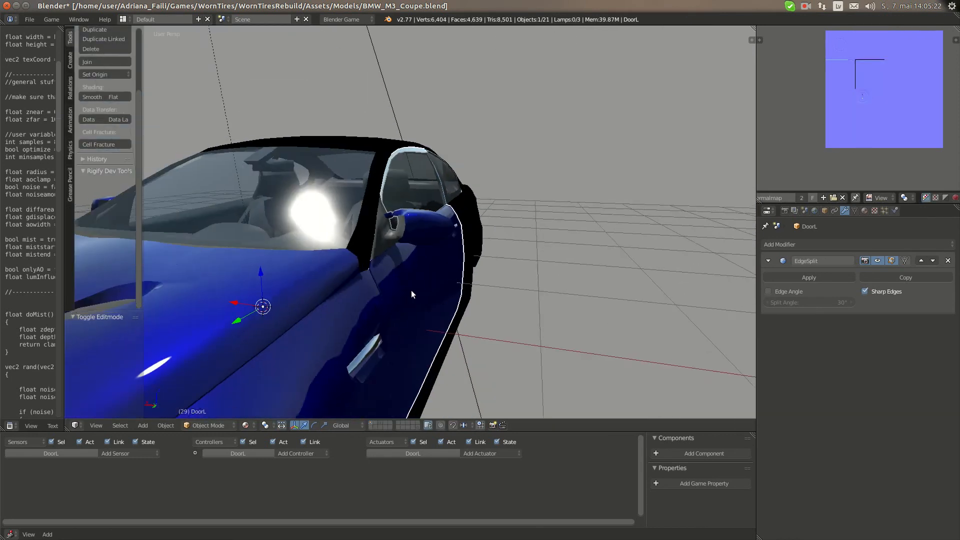
pyautogui.moveTo(411, 290); pyautogui.dragTo(331, 316, button='middle')
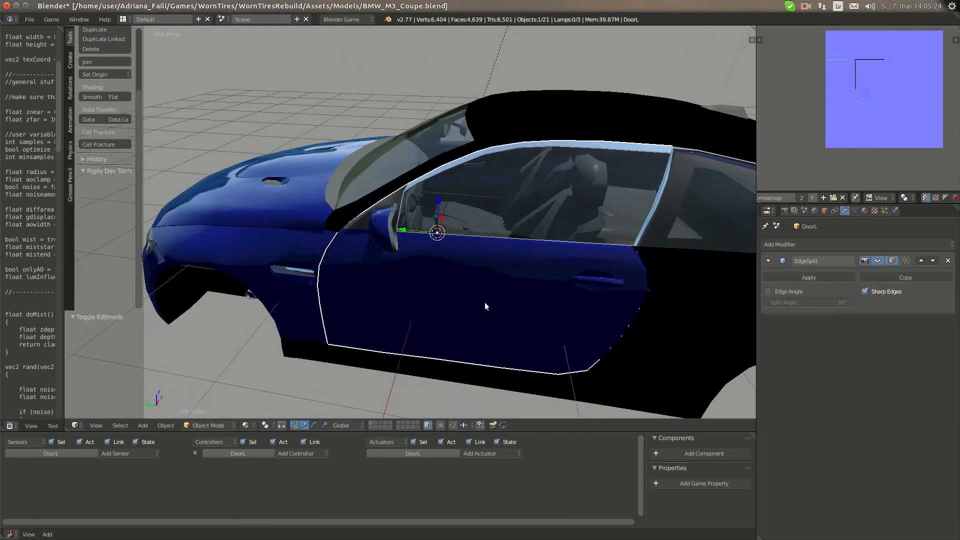
pyautogui.scroll(5, 457, 301)
pyautogui.moveTo(457, 300); pyautogui.dragTo(406, 258, button='middle')
pyautogui.press('Tab')
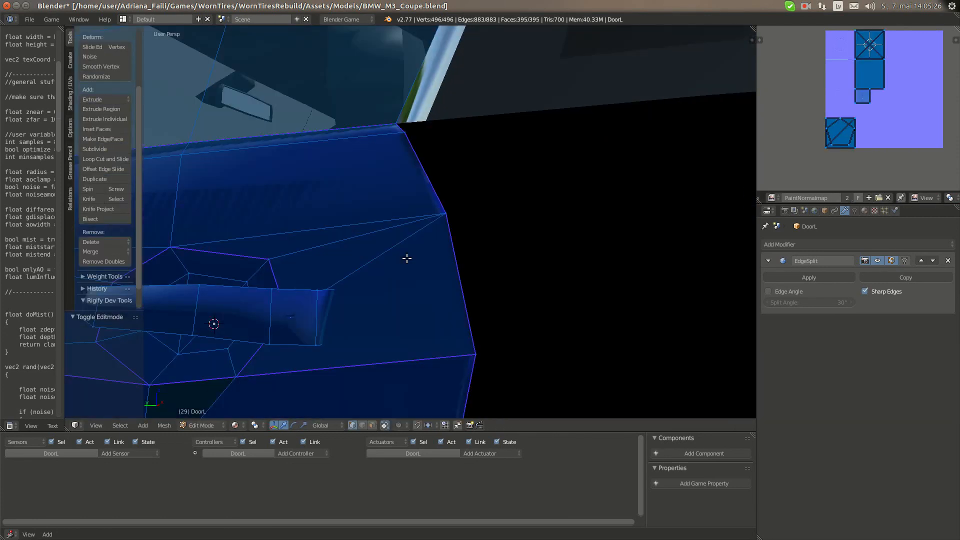
pyautogui.scroll(-1, 406, 258)
pyautogui.press('Tab')
# Deselect everything and examine the door's shading against the rest of the car body from several angles
pyautogui.moveTo(529, 262); pyautogui.dragTo(357, 284, button='middle')
pyautogui.scroll(-5, 387, 253)
pyautogui.scroll(2, 386, 257)
pyautogui.scroll(-1, 387, 258)
pyautogui.scroll(3, 356, 284)
pyautogui.moveTo(520, 260); pyautogui.dragTo(535, 225, button='middle')
pyautogui.press('a')
pyautogui.scroll(-4, 536, 224)
pyautogui.moveTo(340, 236); pyautogui.dragTo(400, 260, button='middle')
pyautogui.scroll(-3, 382, 237)
pyautogui.scroll(4, 382, 292)
pyautogui.scroll(2, 382, 292)
pyautogui.scroll(-5, 400, 293)
pyautogui.scroll(-3, 413, 263)
pyautogui.scroll(4, 400, 260)
pyautogui.scroll(-4, 400, 261)
pyautogui.moveTo(311, 277); pyautogui.dragTo(416, 247, button='middle')
pyautogui.scroll(4, 485, 268)
pyautogui.scroll(-4, 487, 267)
# Select the car's Bottom object, which forms the sills and wheel arches
pyautogui.rightClick(417, 301)
pyautogui.moveTo(417, 302); pyautogui.dragTo(656, 248, button='middle')
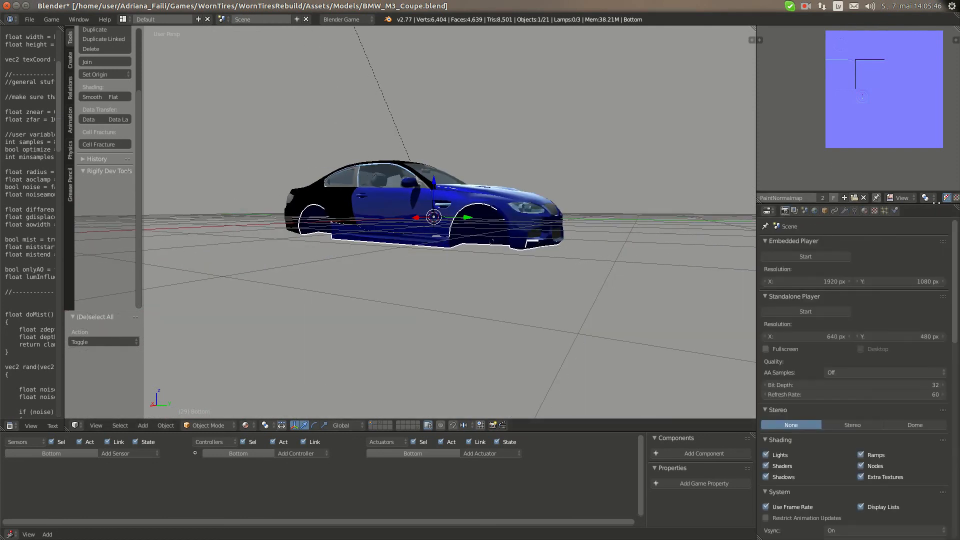
pyautogui.moveTo(505, 144); pyautogui.dragTo(463, 162, button='middle')
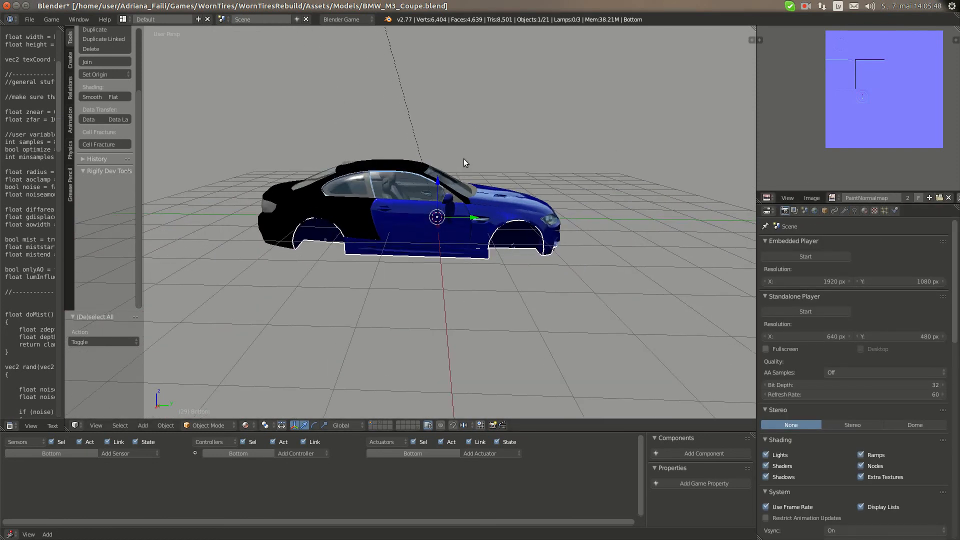